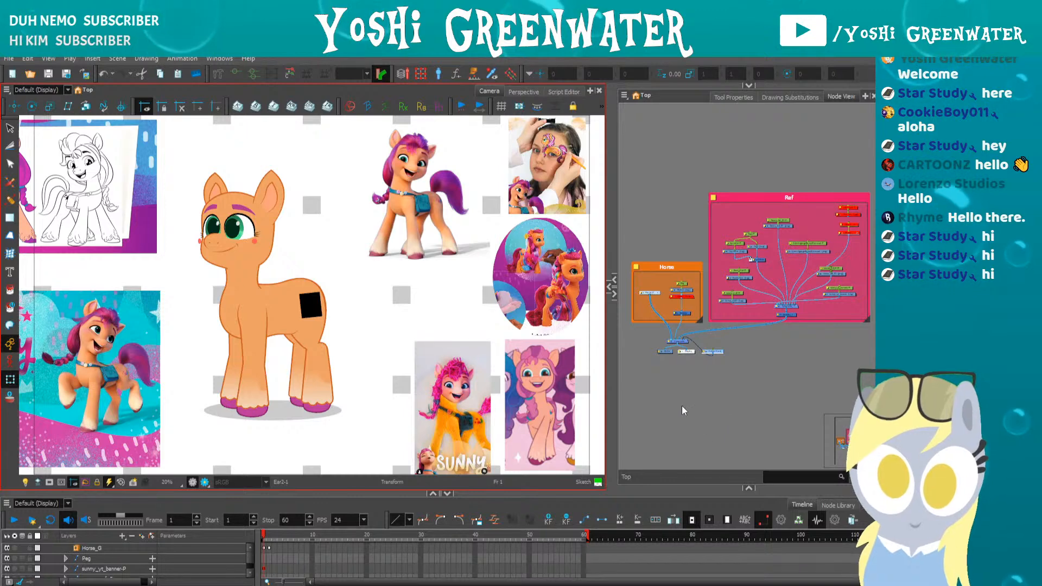
# - Locate the Horse backdrop in the node network and open the Horse_G group inside it
pyautogui.click(663, 358)
pyautogui.scroll(1, 661, 356)
pyautogui.moveTo(662, 336); pyautogui.dragTo(739, 364)
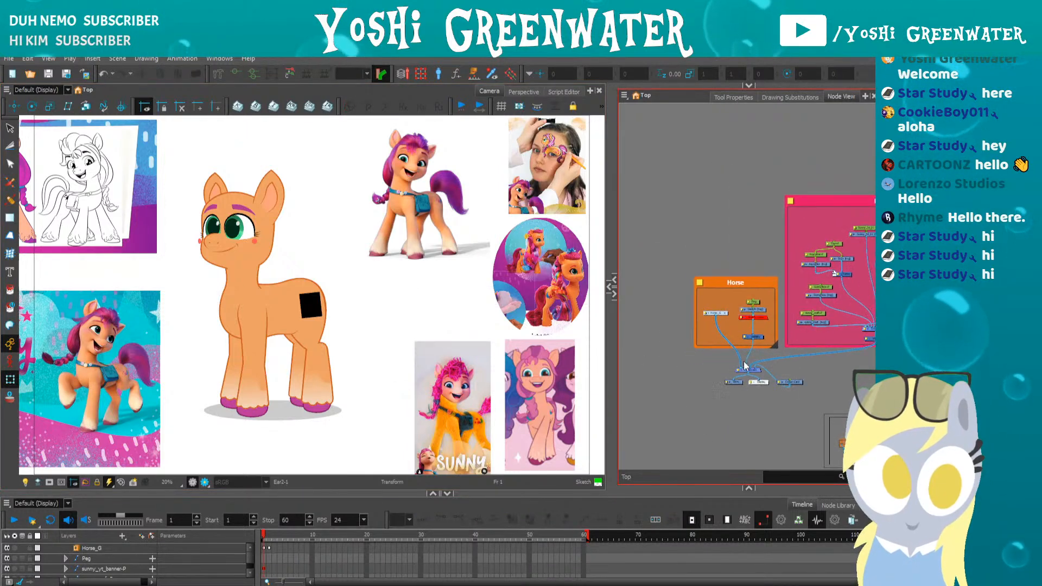
pyautogui.scroll(2, 744, 364)
pyautogui.scroll(2, 662, 306)
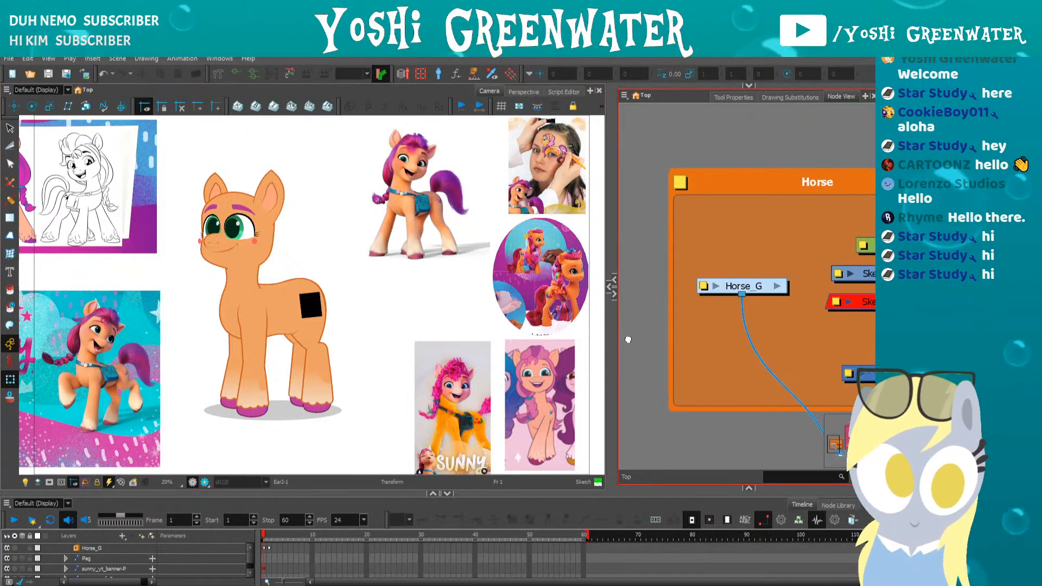
pyautogui.scroll(-1, 691, 308)
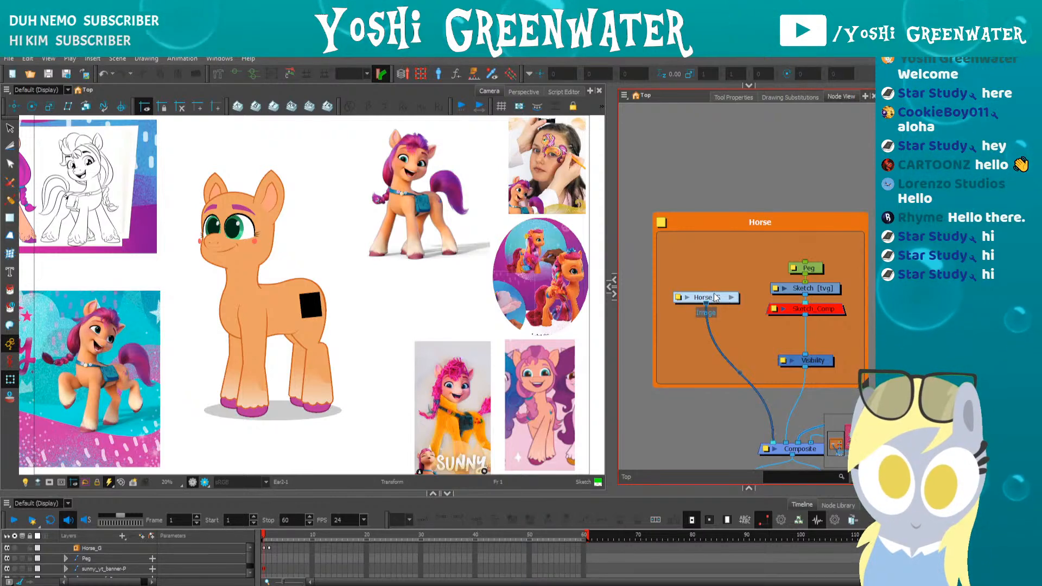
pyautogui.click(733, 302)
pyautogui.click(731, 298)
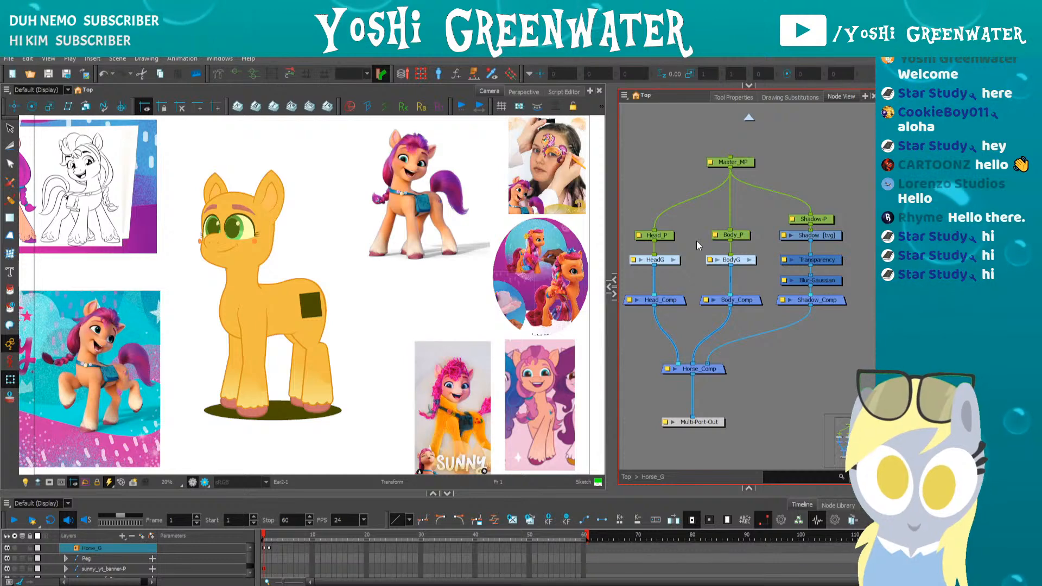
# - Try moving the pony's head with the Head_P peg and undo the move
pyautogui.click(665, 238)
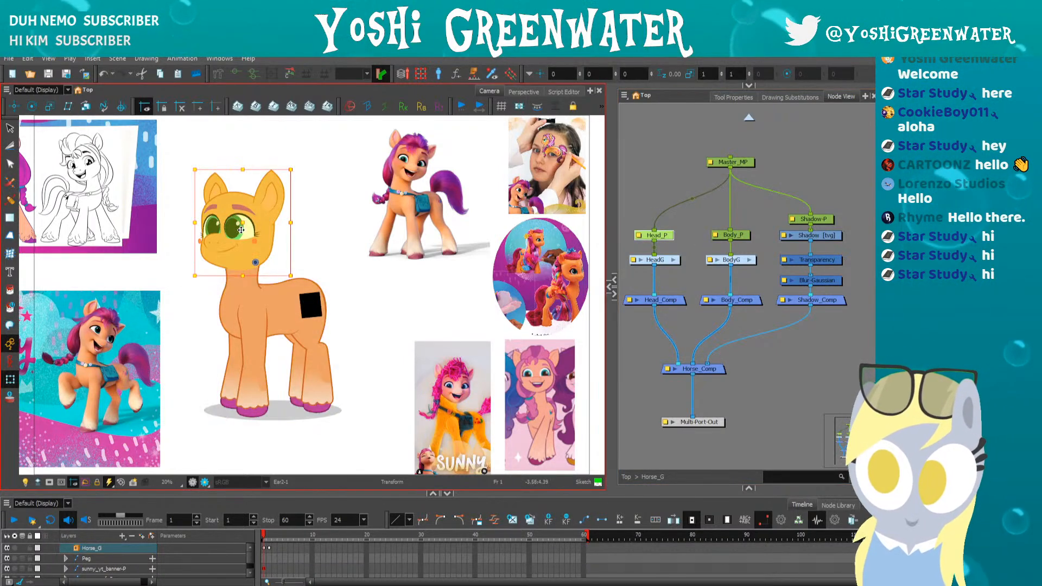
pyautogui.click(657, 261)
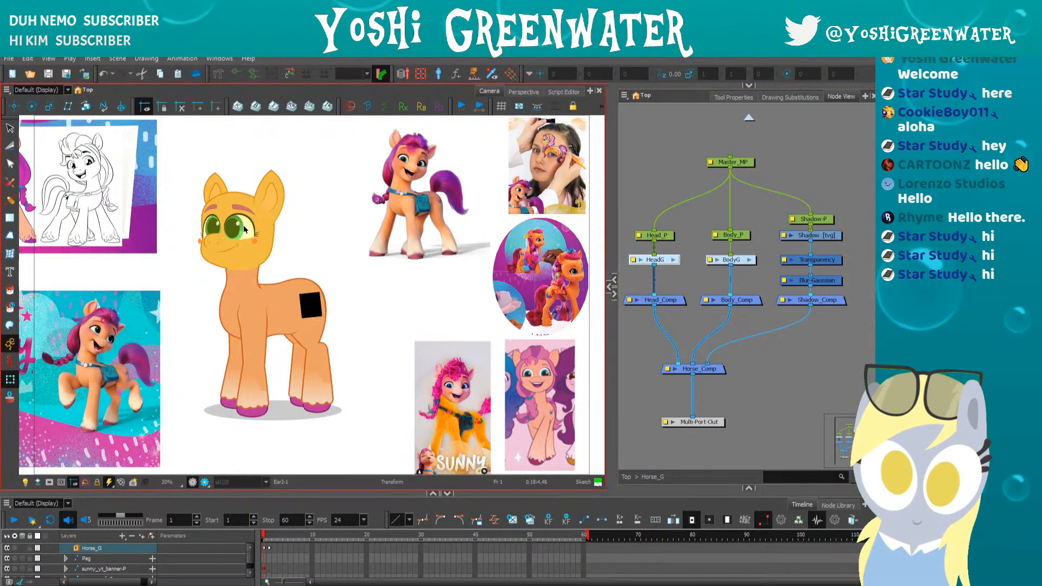
pyautogui.click(233, 231)
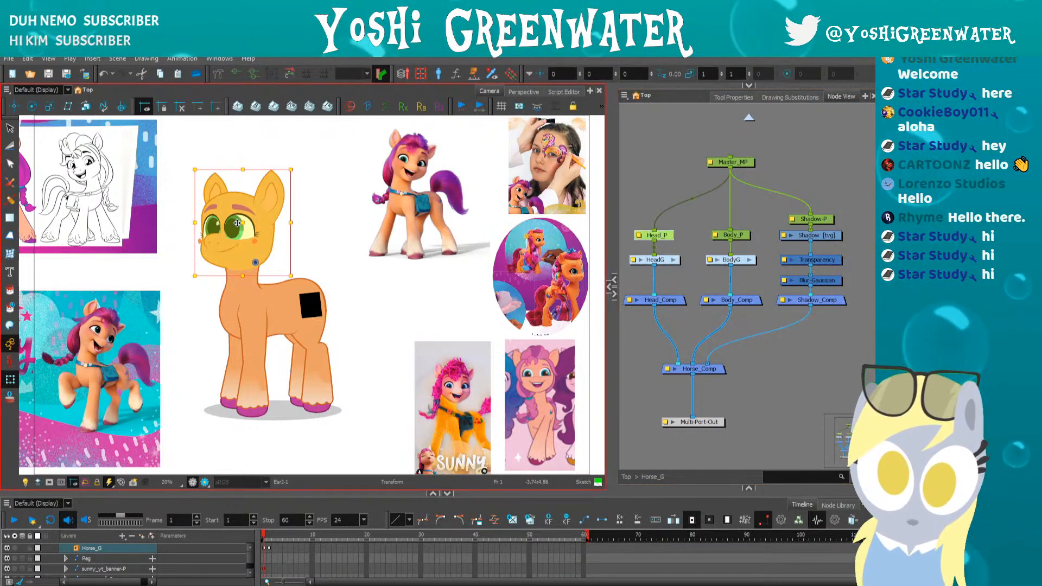
pyautogui.moveTo(233, 231); pyautogui.dragTo(206, 226)
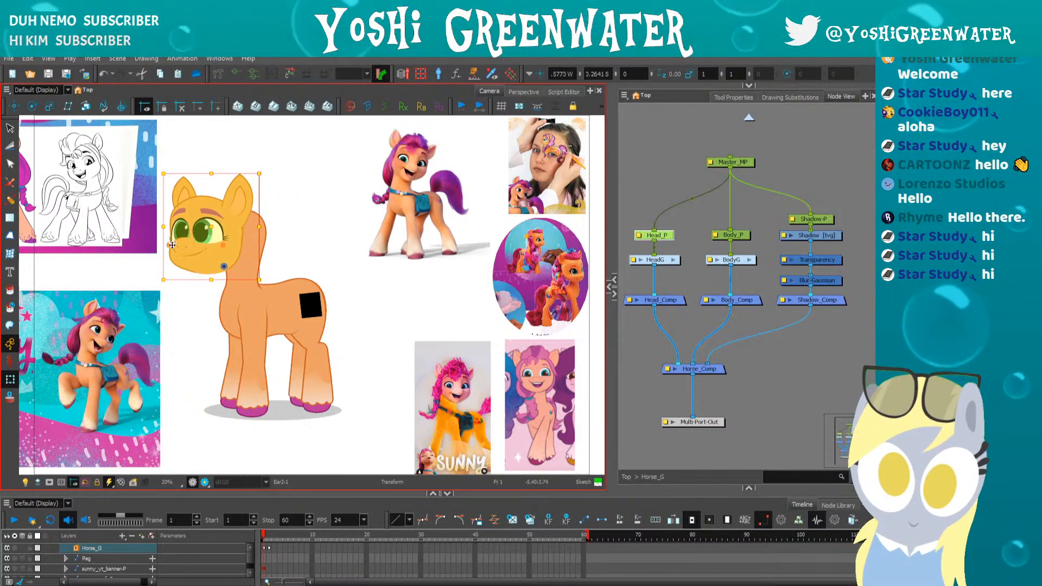
pyautogui.hotkey('ctrl', 'z')
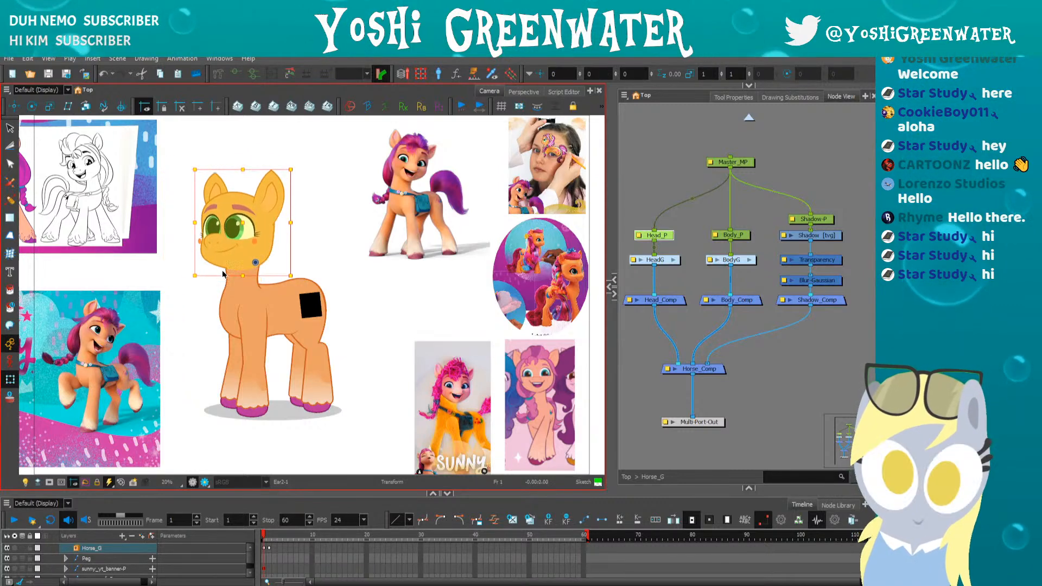
# - Try moving the body with the Body_P peg, undo it, and try moving the shadow with the Shadow-P peg
pyautogui.click(742, 239)
pyautogui.moveTo(265, 322); pyautogui.dragTo(302, 322)
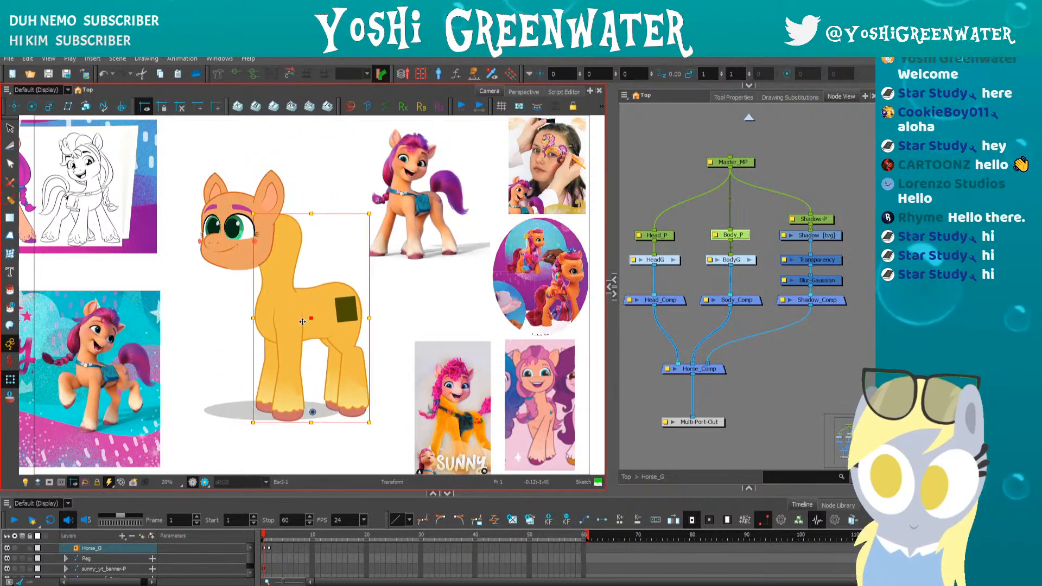
pyautogui.hotkey('ctrl', 'z')
pyautogui.click(799, 219)
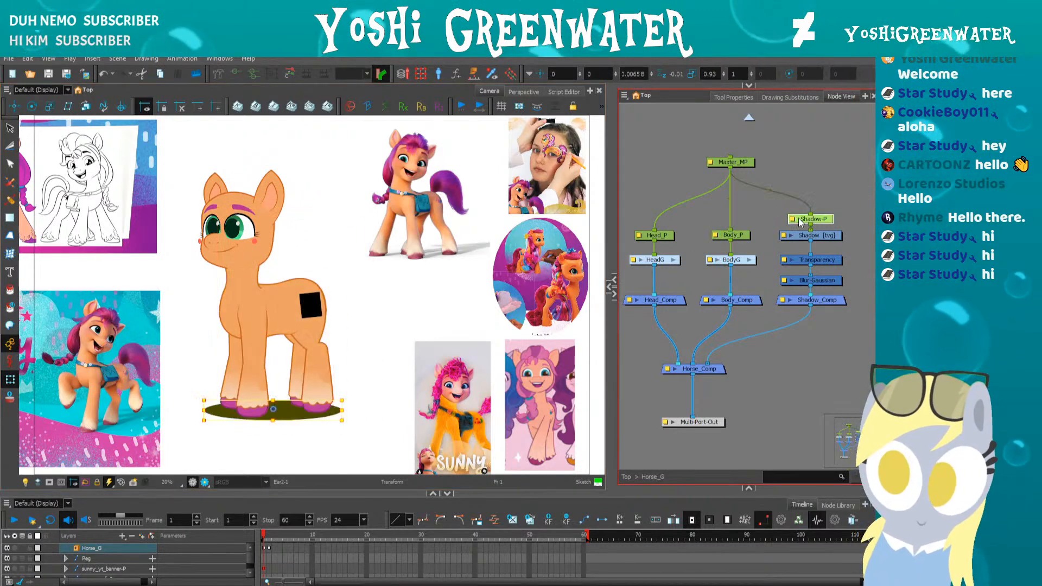
pyautogui.moveTo(235, 395); pyautogui.dragTo(234, 404)
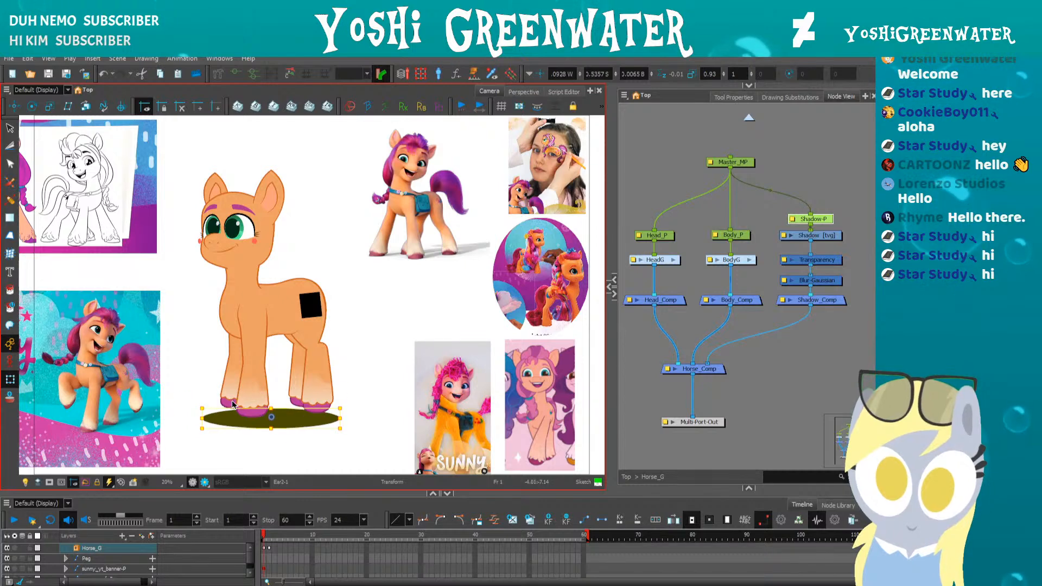
# - On frame 2, try nudging one ear of the front-facing head through its parent peg, and undo it
pyautogui.press('.')
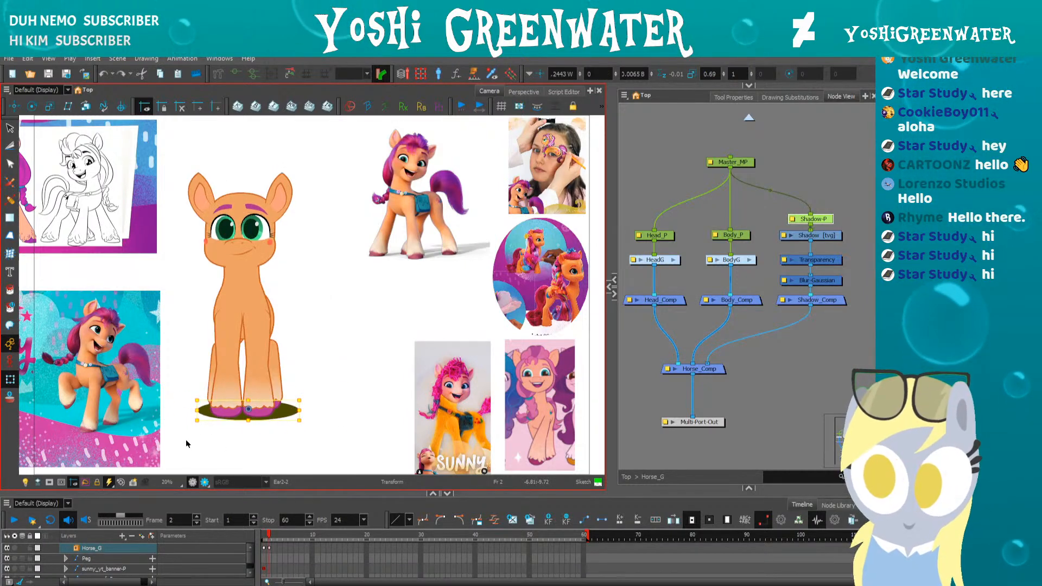
pyautogui.click(186, 443)
pyautogui.moveTo(173, 416); pyautogui.dragTo(234, 410)
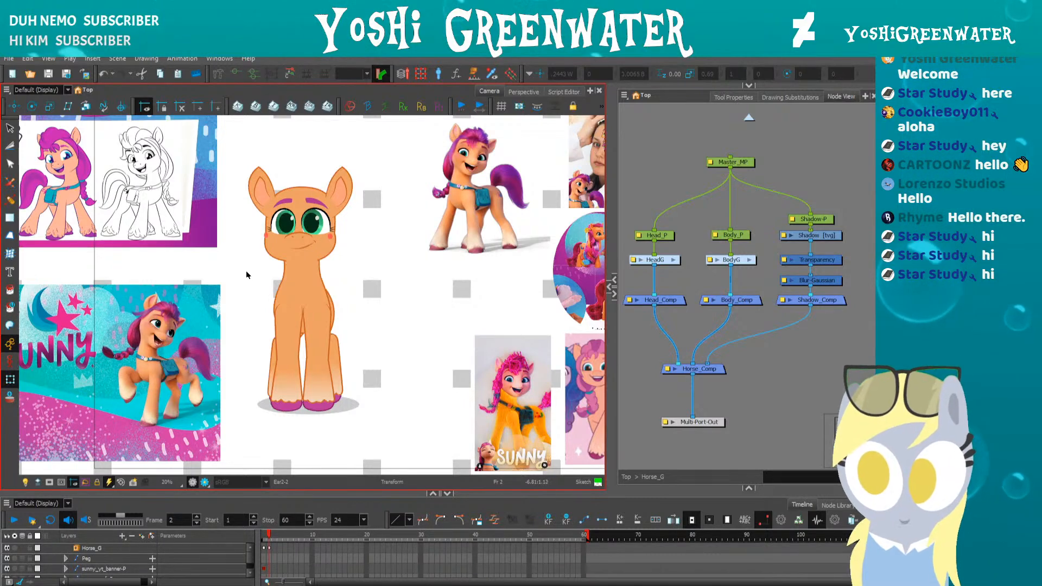
pyautogui.scroll(1, 279, 260)
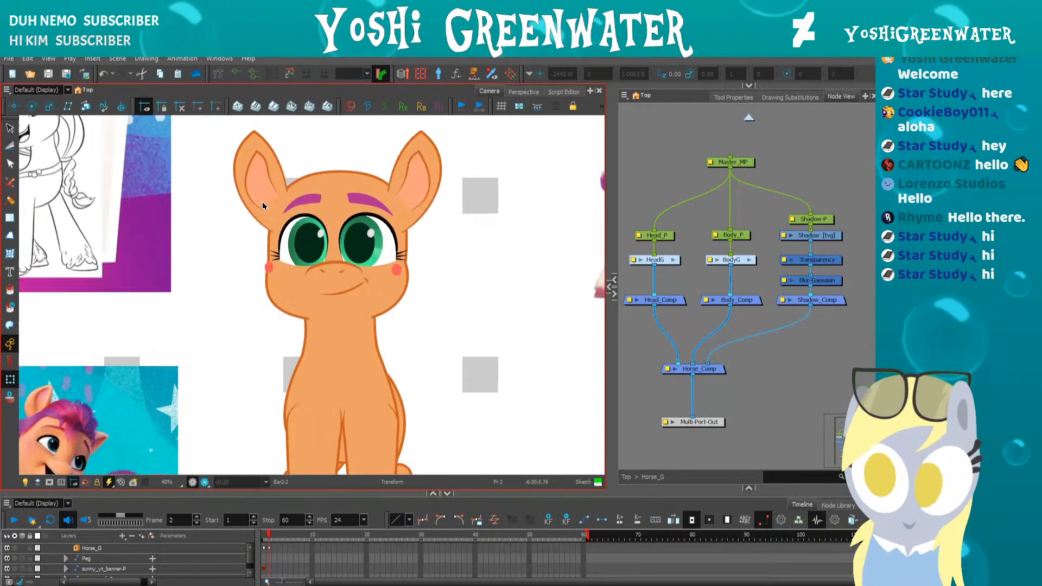
pyautogui.moveTo(249, 267); pyautogui.dragTo(281, 323)
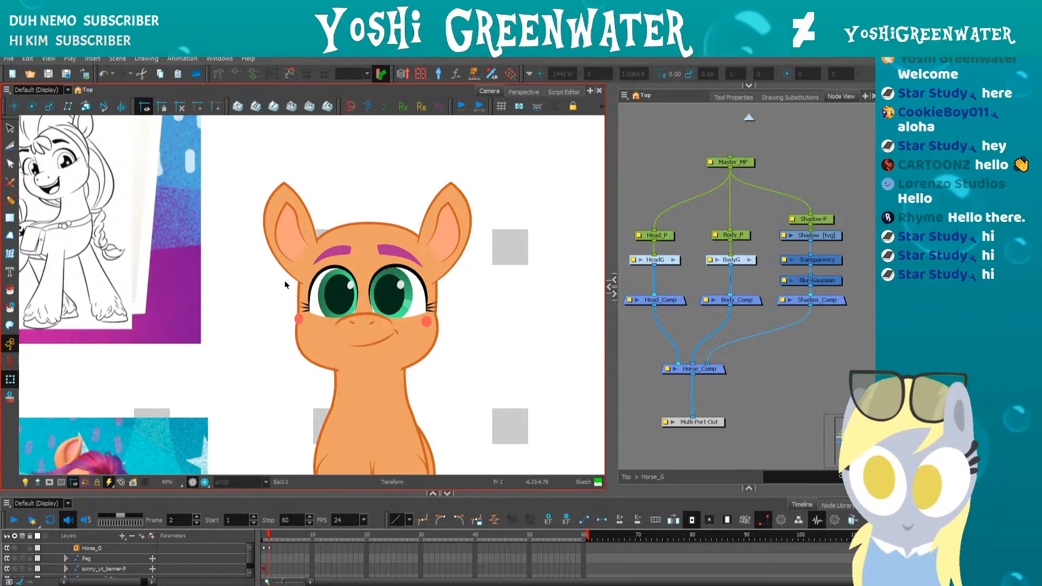
pyautogui.scroll(1, 285, 285)
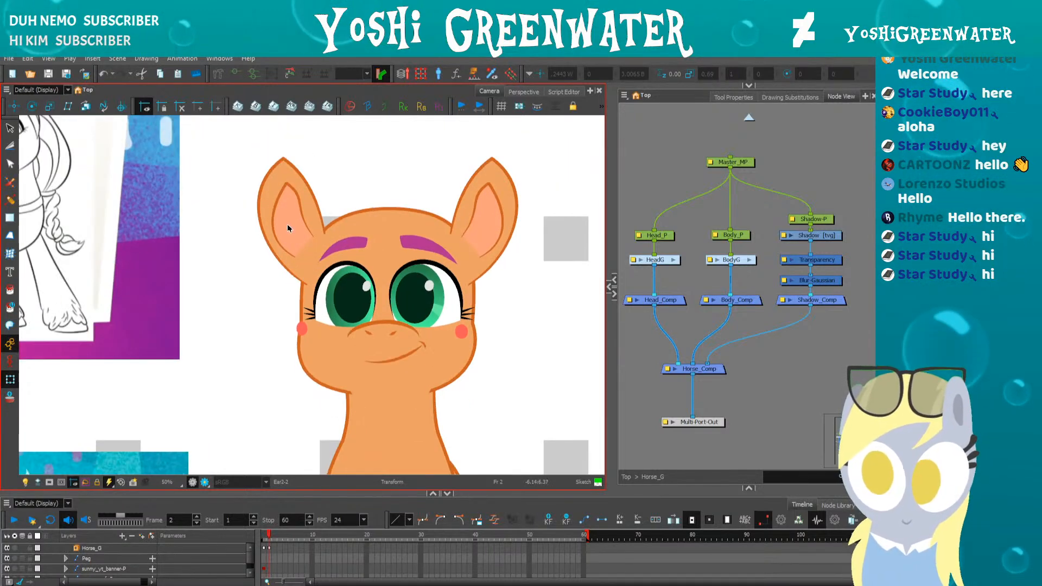
pyautogui.click(288, 226)
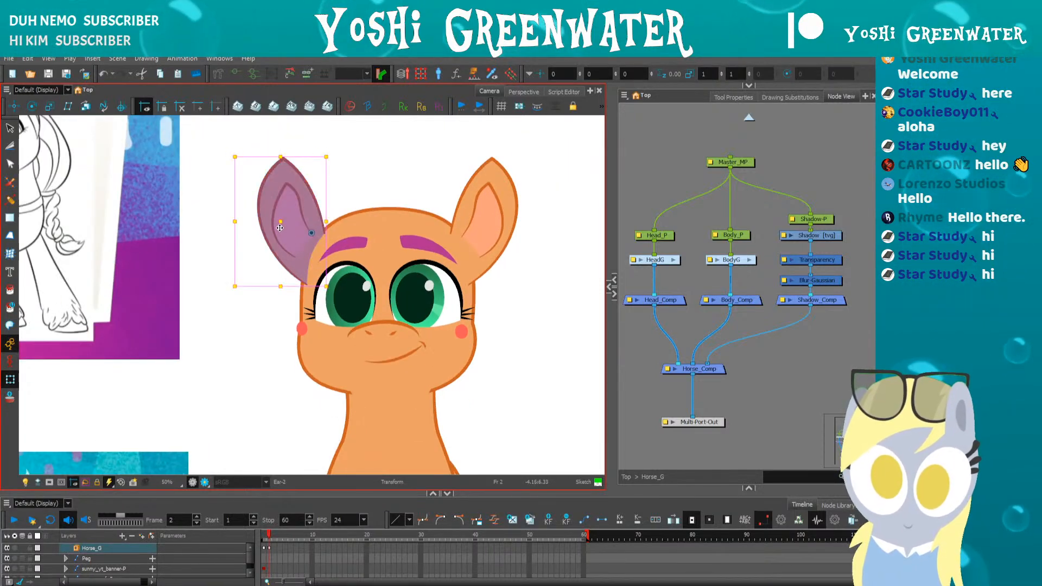
pyautogui.press('b')
pyautogui.moveTo(279, 225); pyautogui.dragTo(279, 226)
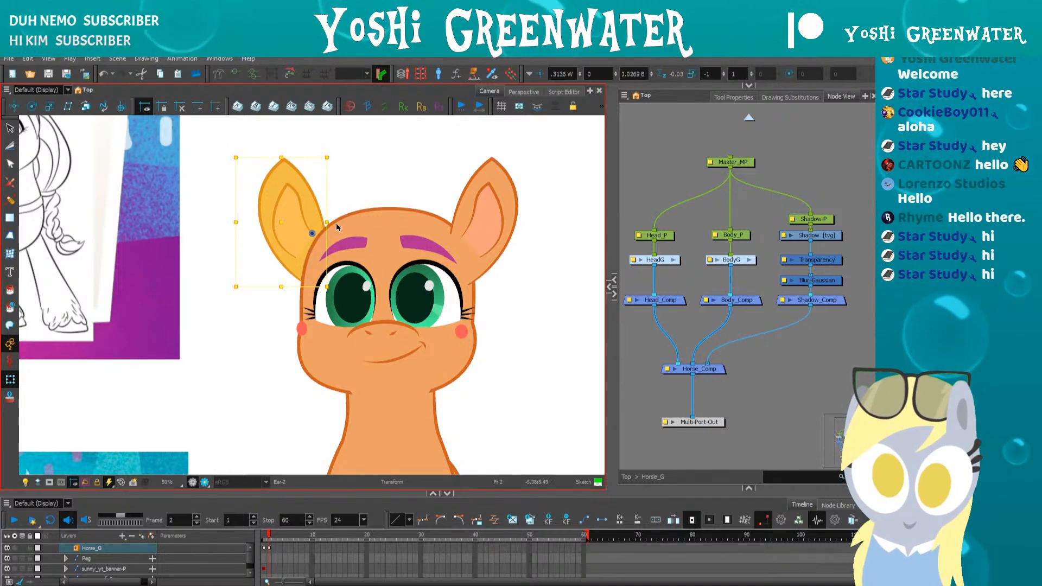
pyautogui.hotkey('ctrl', 'z')
pyautogui.click(275, 333)
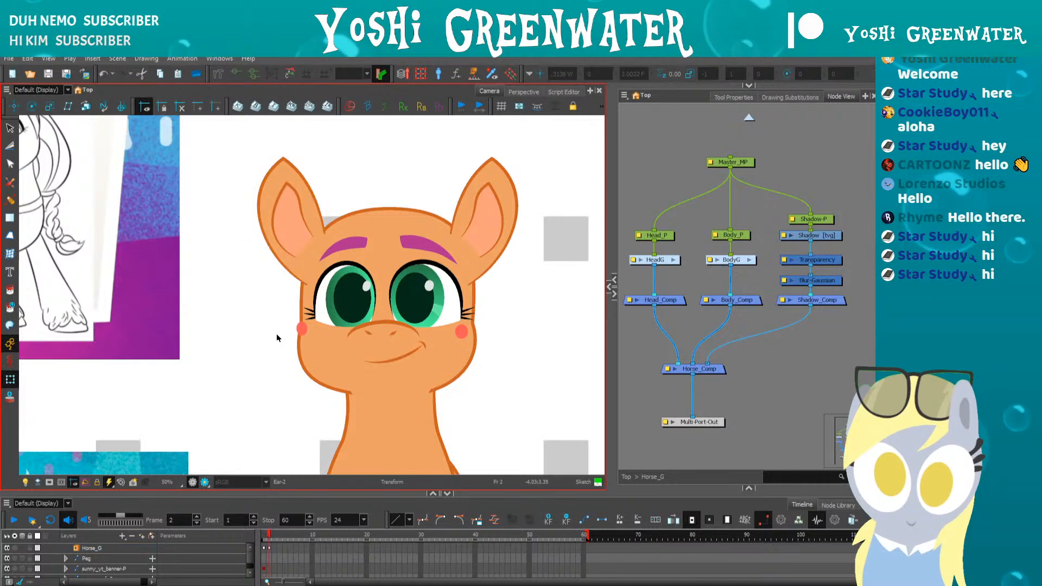
# - Compare the pony's angled pose on frame 1 with its front-facing pose on frame 2
pyautogui.moveTo(263, 332); pyautogui.dragTo(260, 306)
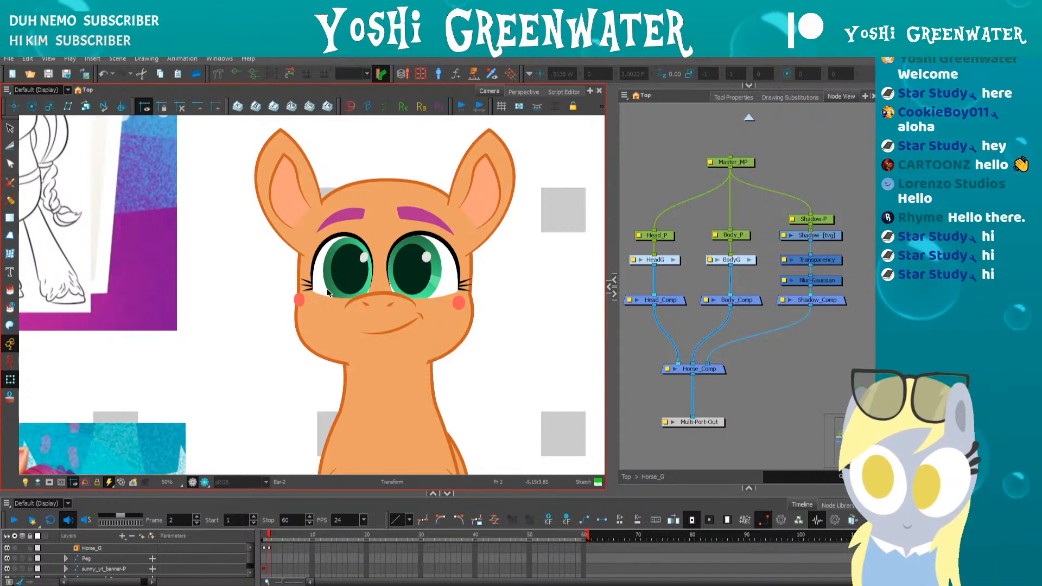
pyautogui.moveTo(267, 366); pyautogui.dragTo(265, 344)
pyautogui.scroll(-3, 261, 341)
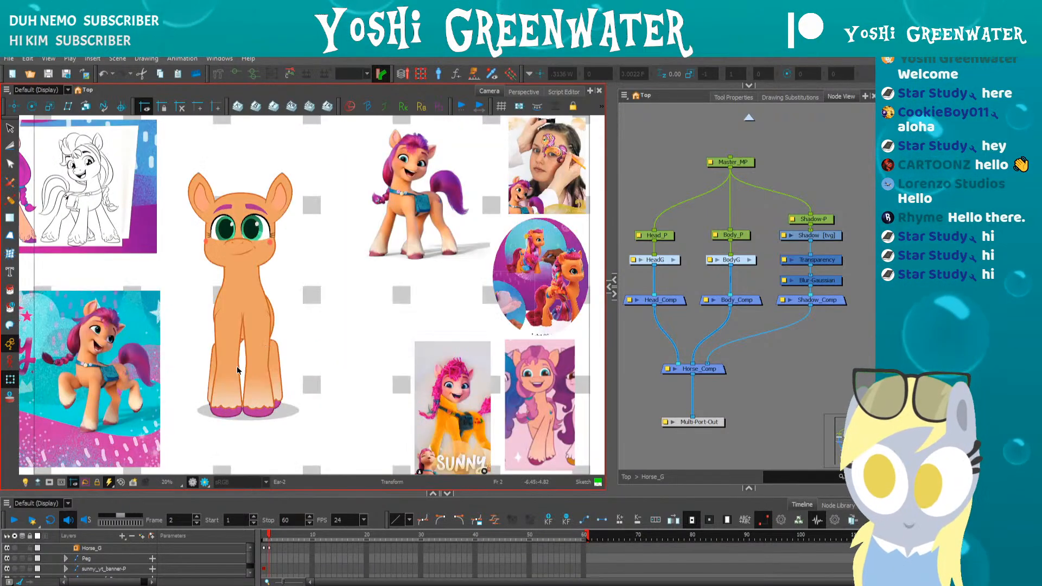
pyautogui.moveTo(185, 345); pyautogui.dragTo(221, 357)
pyautogui.press('.')
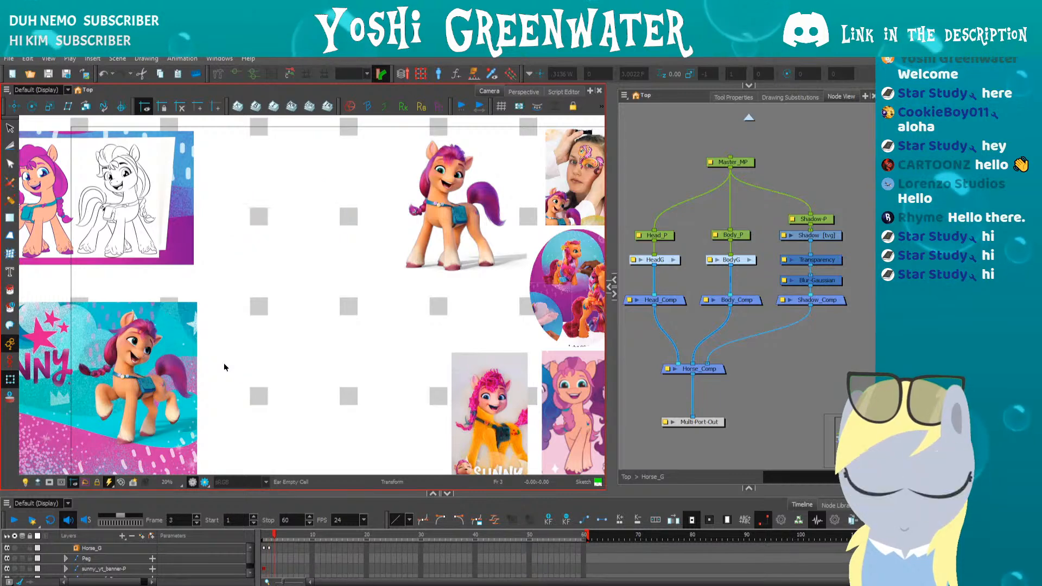
pyautogui.press(',')
pyautogui.press(',')
pyautogui.press('.')
pyautogui.press(',')
pyautogui.press('.')
pyautogui.press(',')
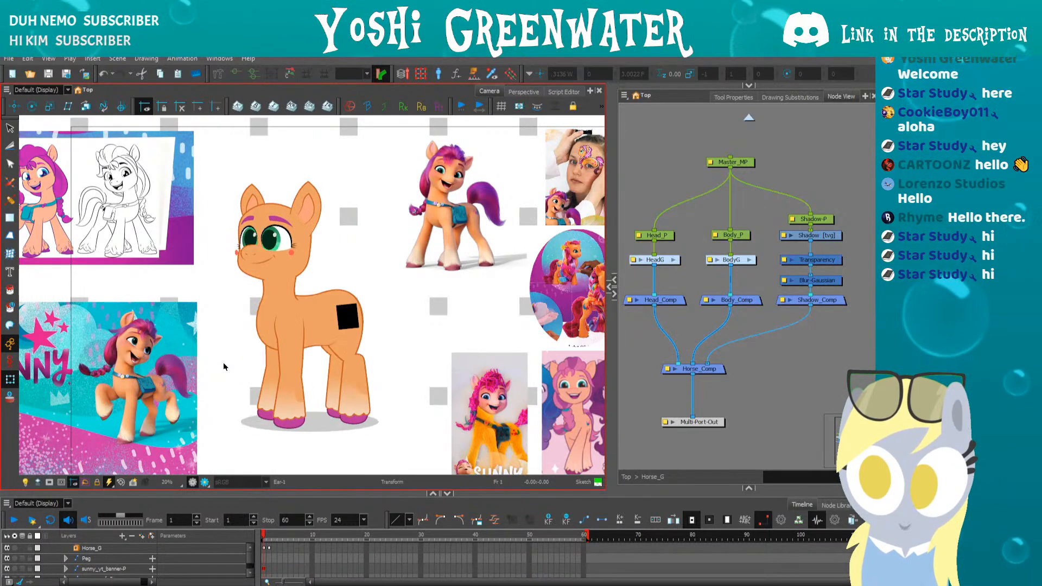
pyautogui.press('.')
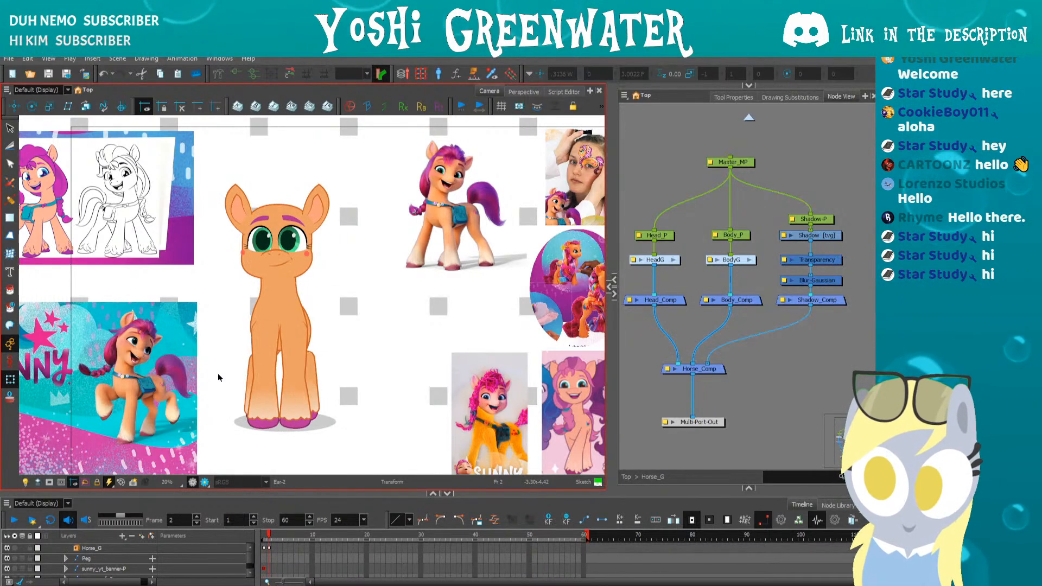
pyautogui.moveTo(218, 377); pyautogui.dragTo(274, 378)
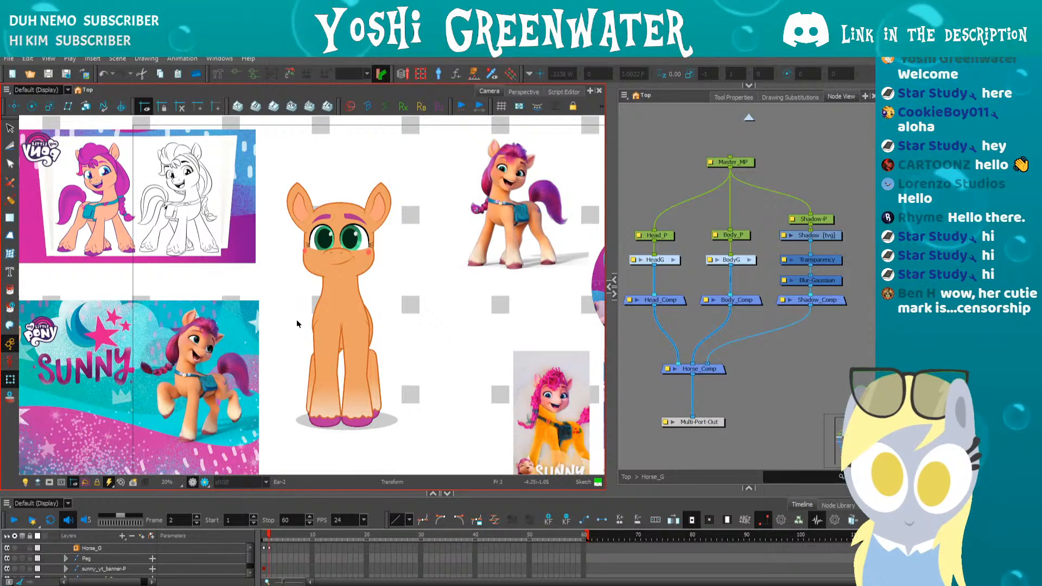
pyautogui.press('.')
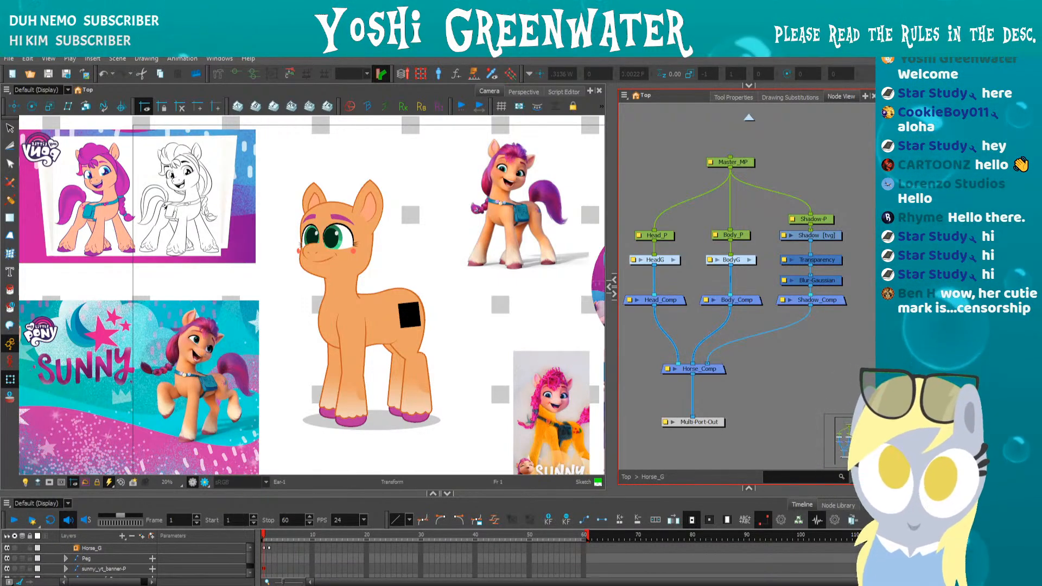
# - Inspect the frame 1 pose more closely against the reference images, checking frame 2 once before returning to frame 1
pyautogui.scroll(3, 403, 316)
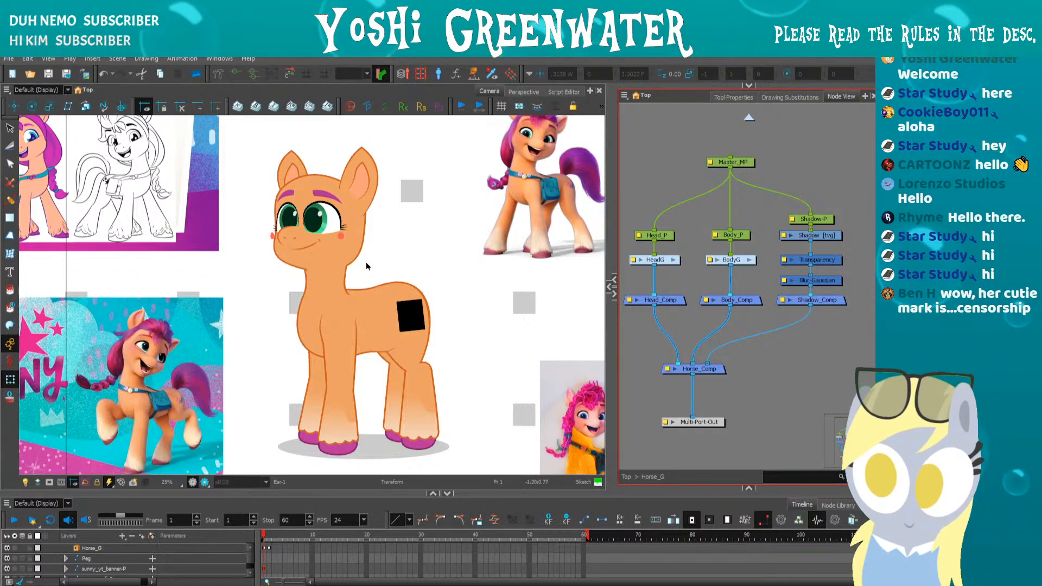
pyautogui.click(281, 359)
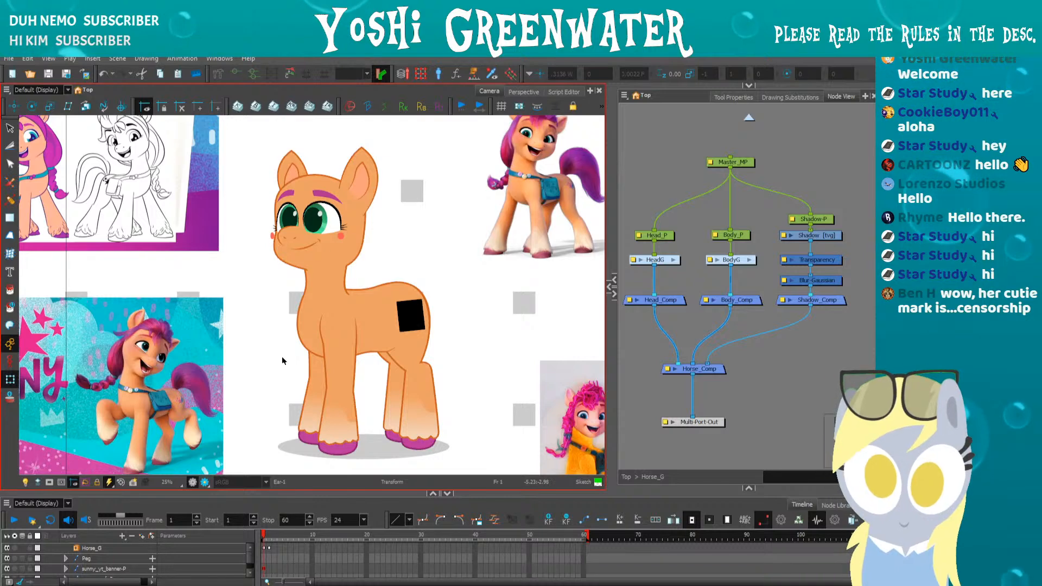
pyautogui.moveTo(281, 362); pyautogui.dragTo(289, 361)
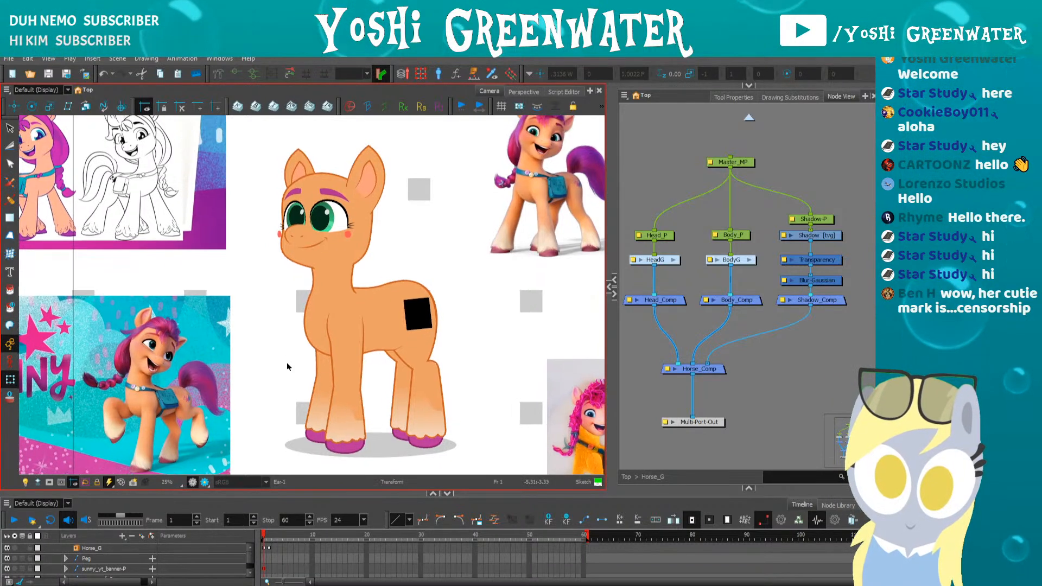
pyautogui.scroll(-1, 262, 226)
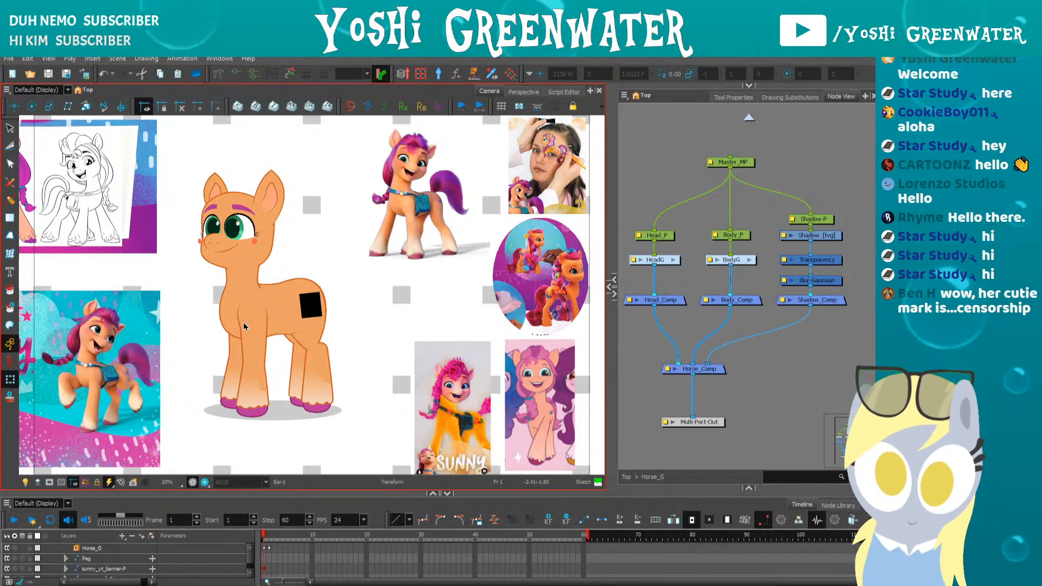
pyautogui.press('.')
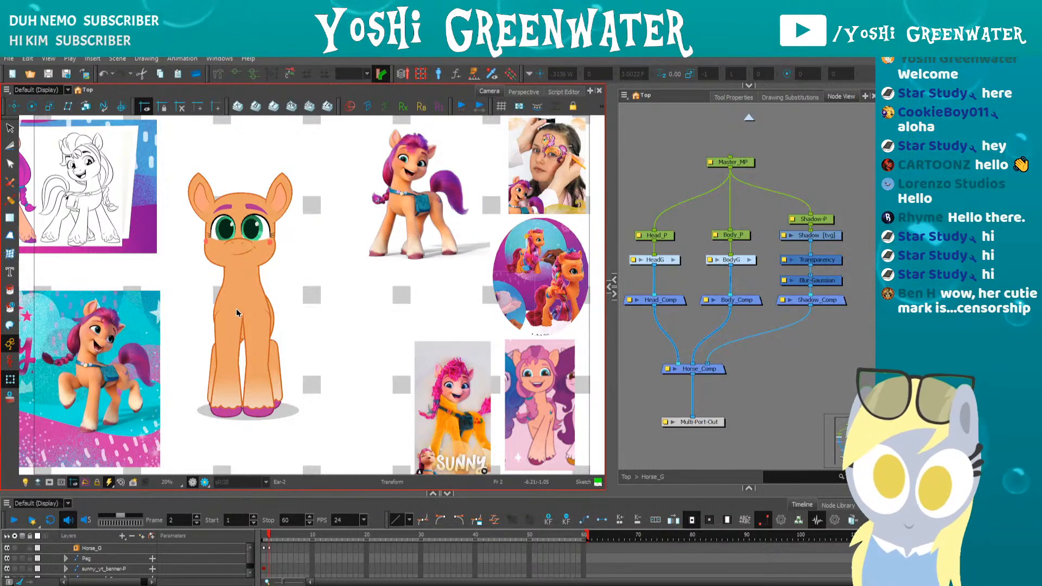
pyautogui.press(',')
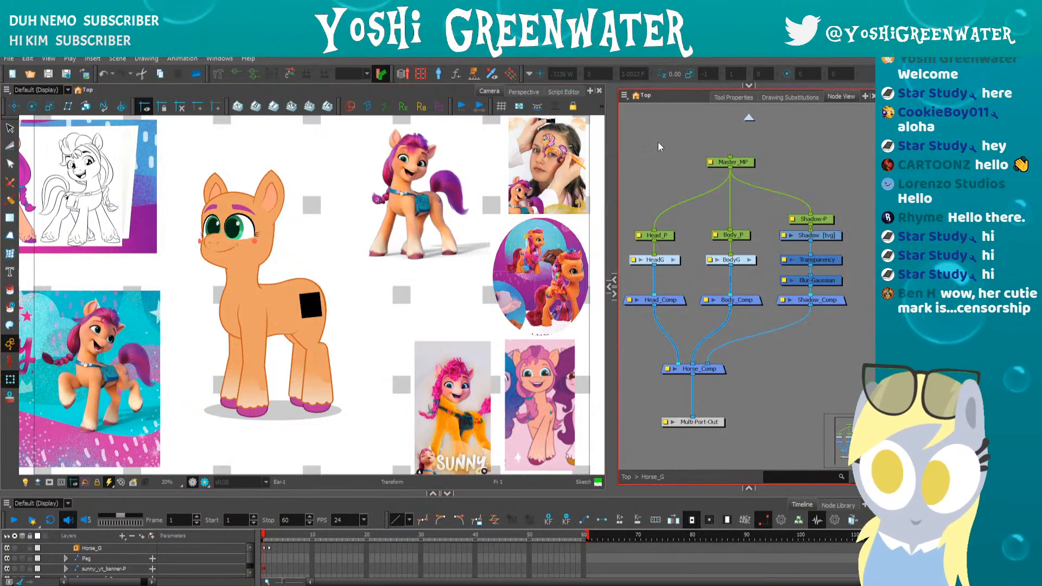
# - Select the pony's rig nodes from Master_MP to Horse_Comp, and switch the selection to only the near front leg's upper part
pyautogui.moveTo(651, 134); pyautogui.dragTo(841, 339)
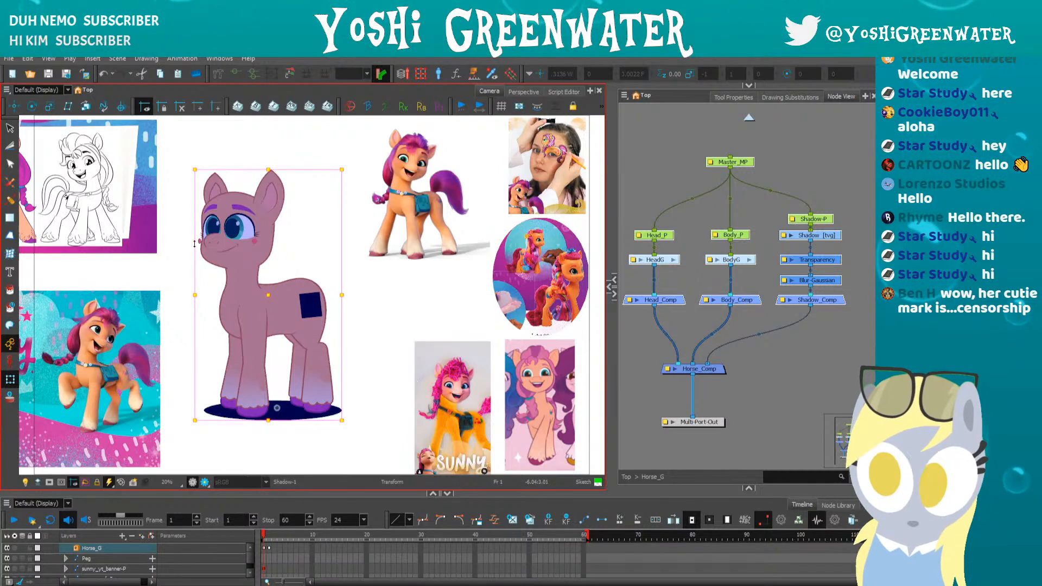
pyautogui.click(239, 302)
pyautogui.click(254, 352)
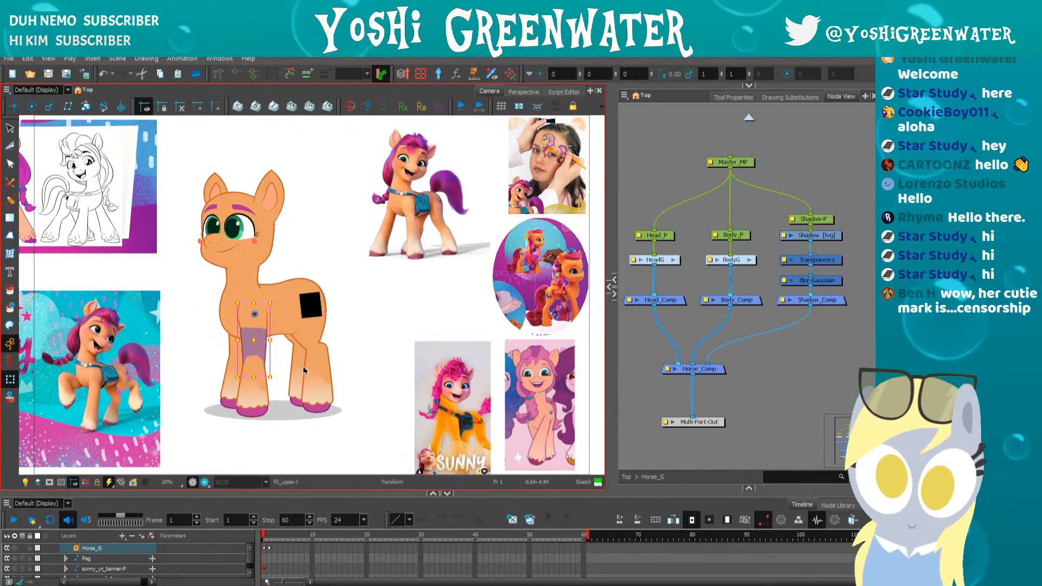
# - Check the lower back and front leg parts by selecting them, clear the selection, and compare the poses on frames 1 and 2
pyautogui.click(313, 368)
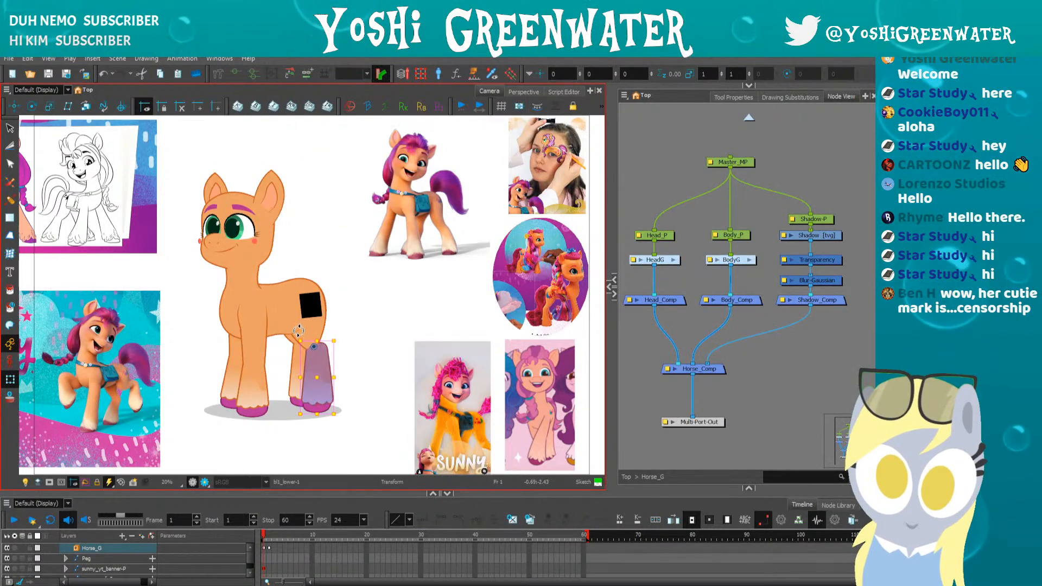
pyautogui.click(232, 356)
pyautogui.click(204, 343)
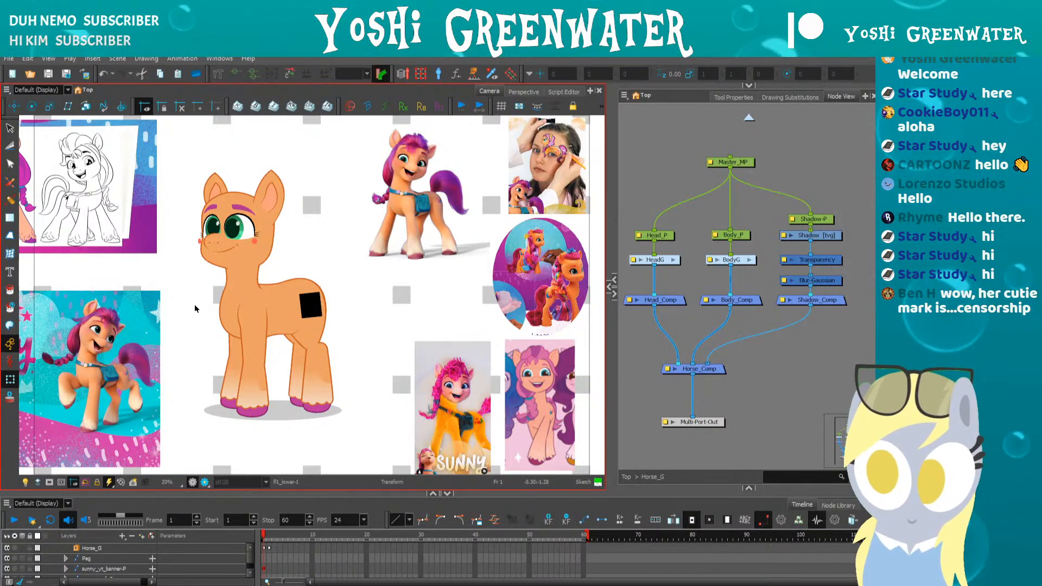
pyautogui.press('.')
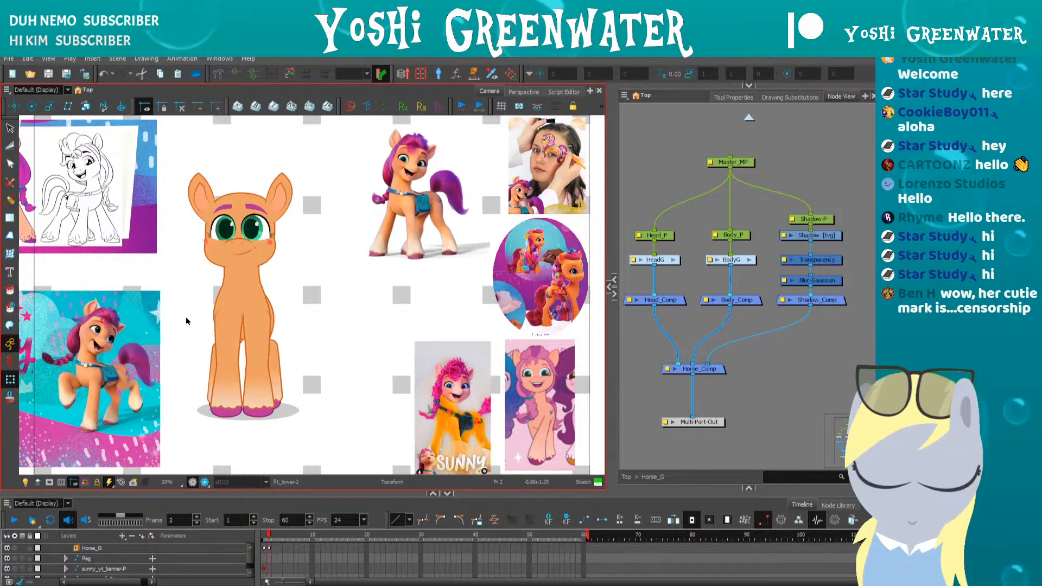
pyautogui.press(',')
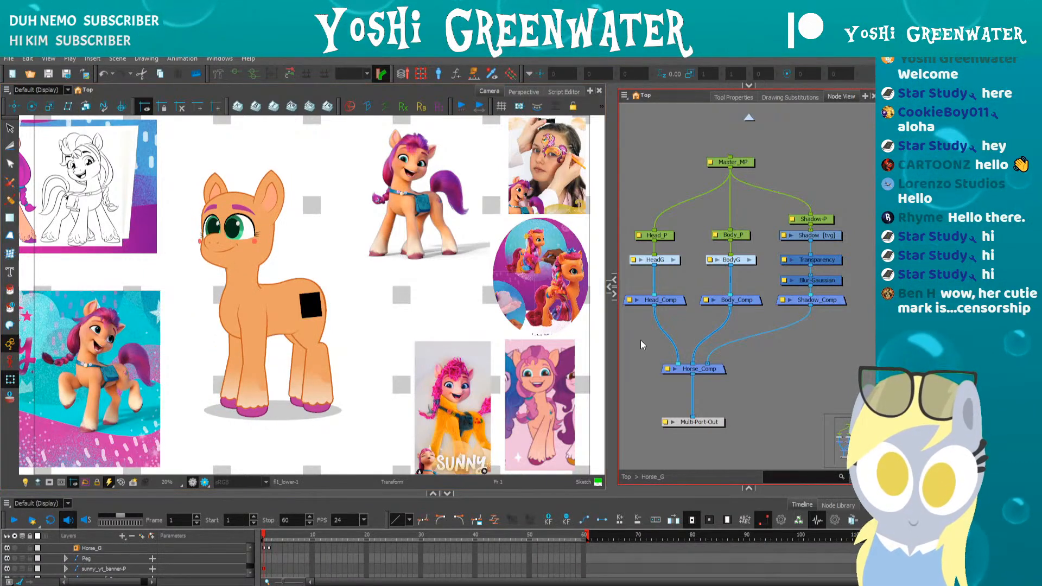
# - Go into the BodyG group and select all of its leg, torso and tail nodes
pyautogui.click(750, 260)
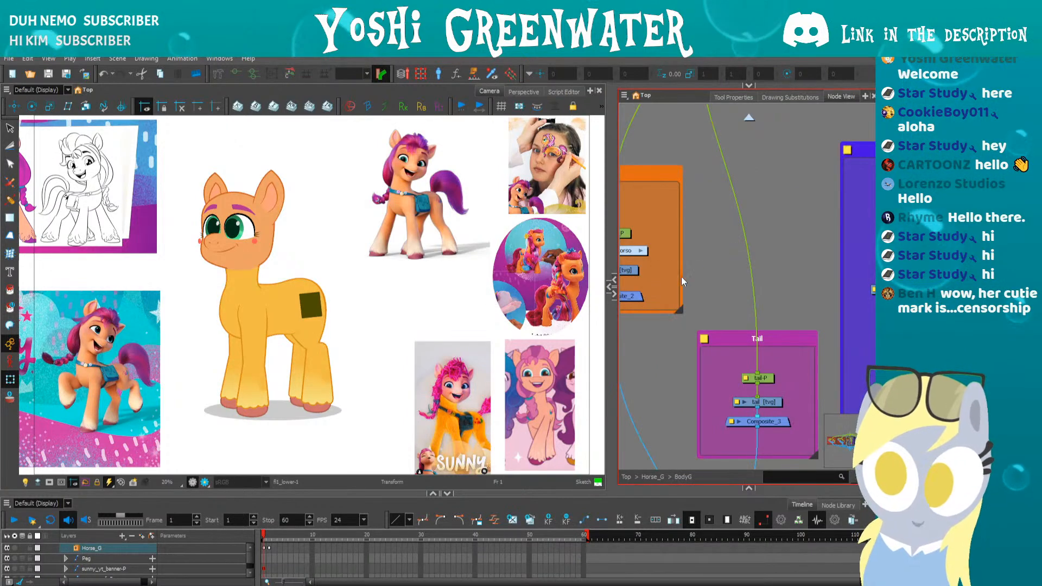
pyautogui.scroll(-5, 690, 282)
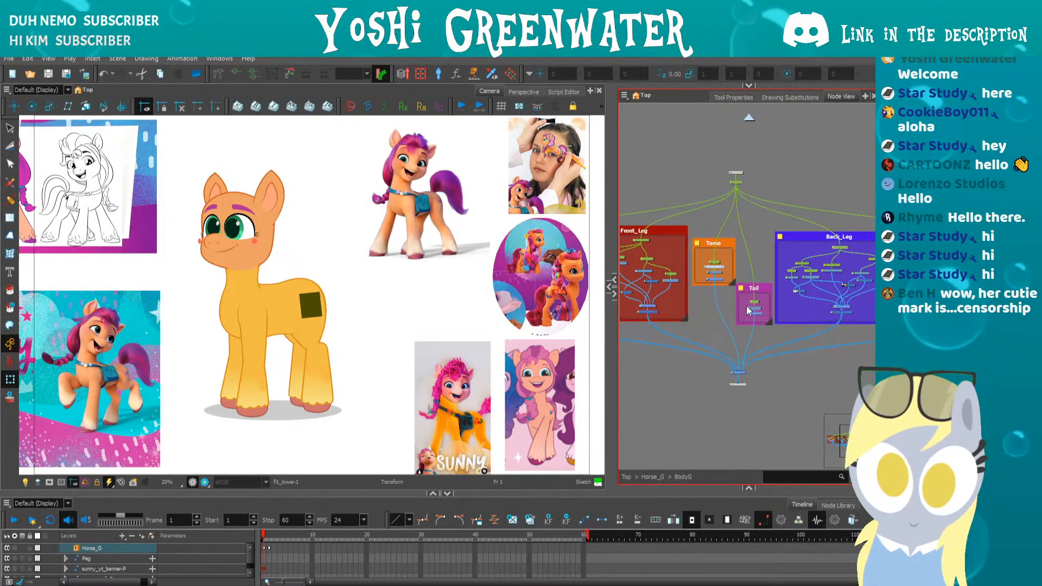
pyautogui.click(749, 118)
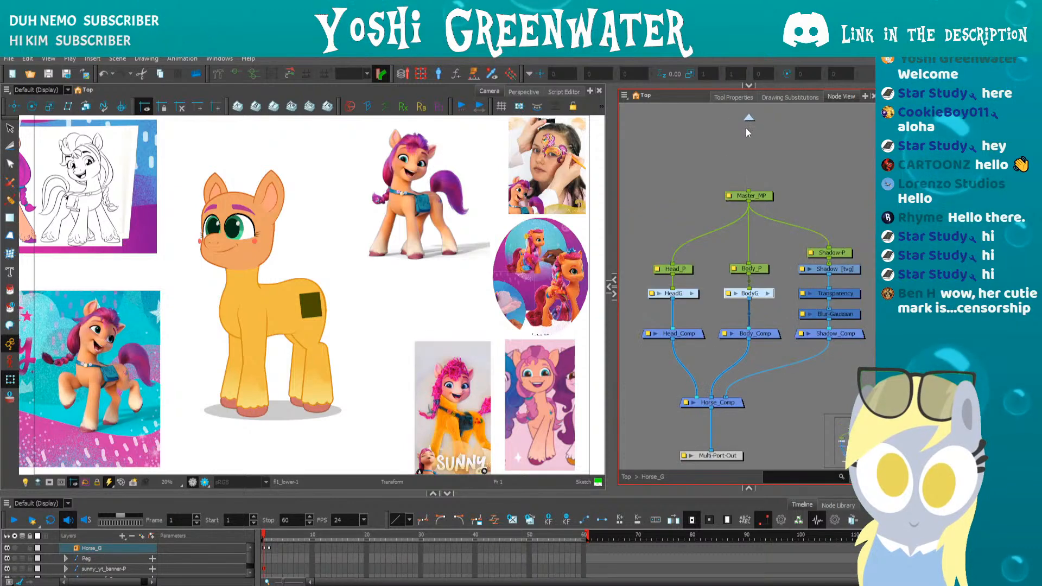
pyautogui.click(767, 294)
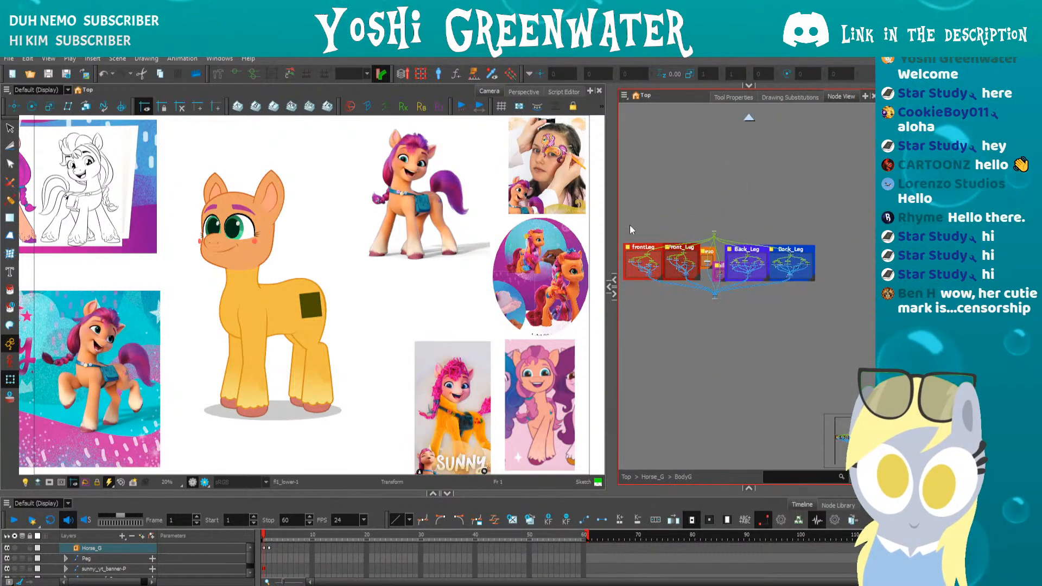
pyautogui.moveTo(630, 228); pyautogui.dragTo(824, 315)
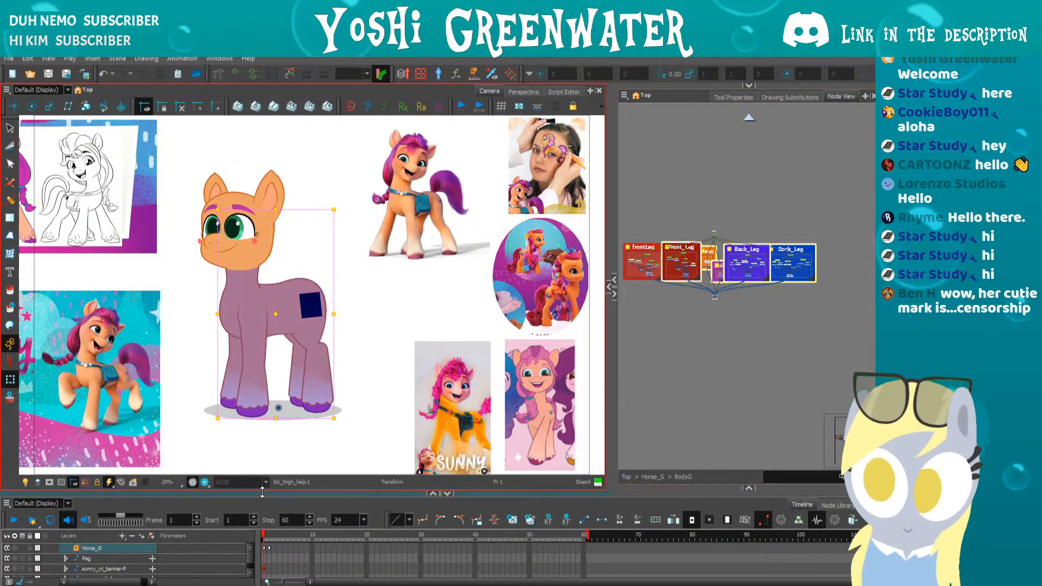
# - Enlarge the timeline to show the rig's layer hierarchy, collapse the HeadG group and select the Body_P layer
pyautogui.moveTo(262, 492); pyautogui.dragTo(232, 293)
pyautogui.press('o')
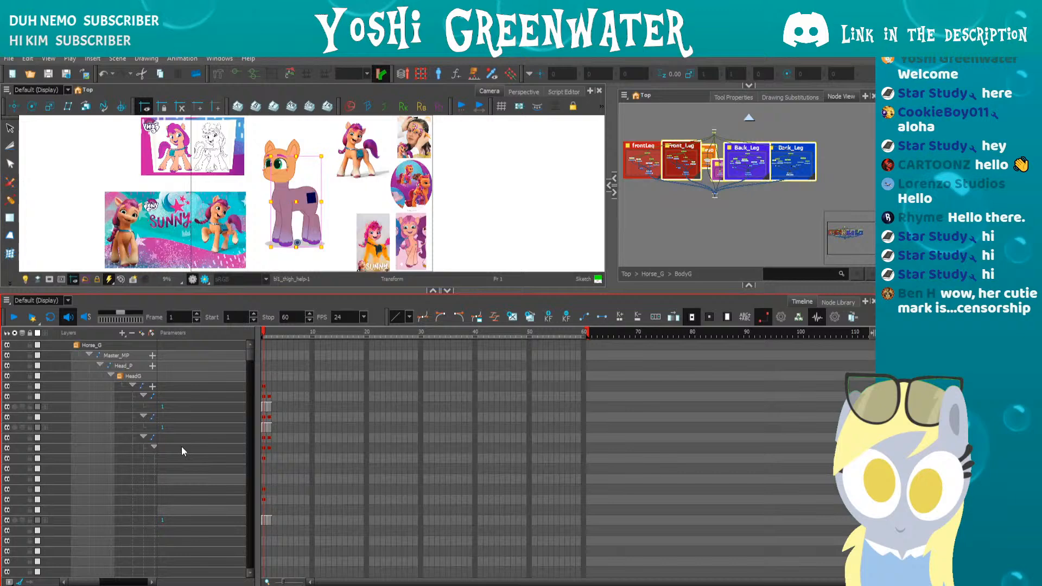
pyautogui.click(110, 375)
pyautogui.click(115, 408)
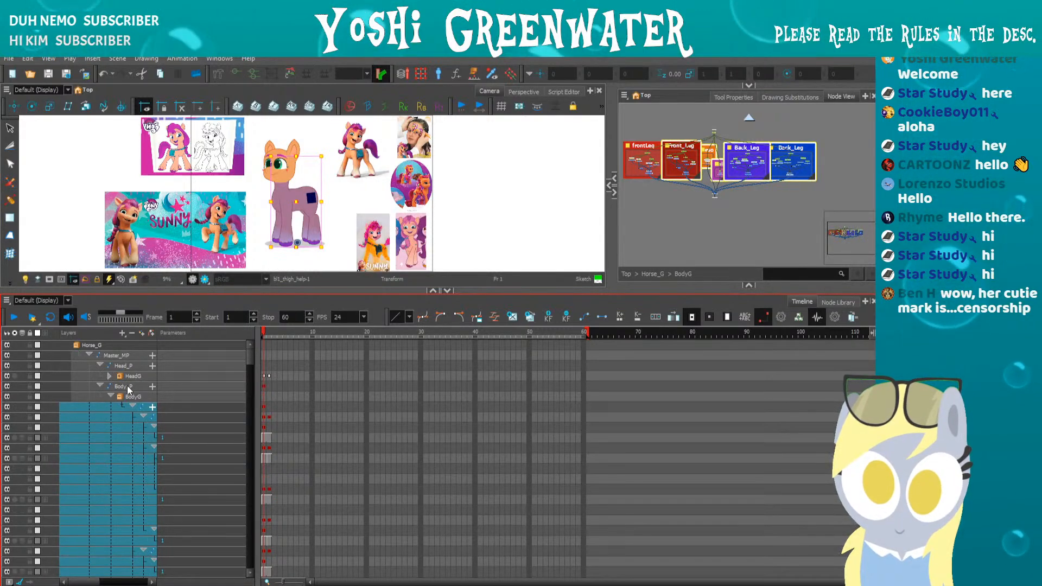
pyautogui.click(124, 386)
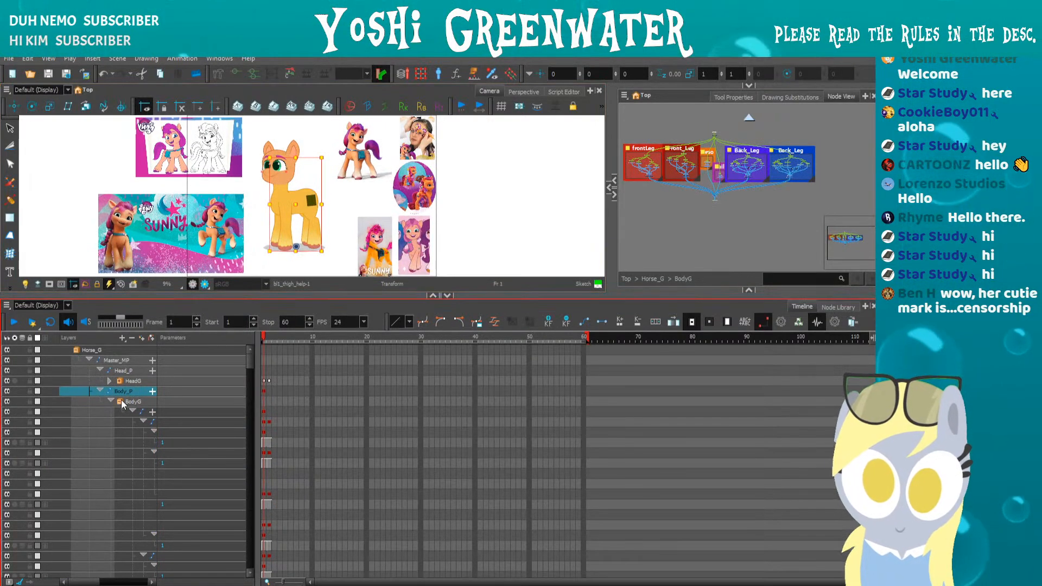
pyautogui.moveTo(267, 296); pyautogui.dragTo(265, 258)
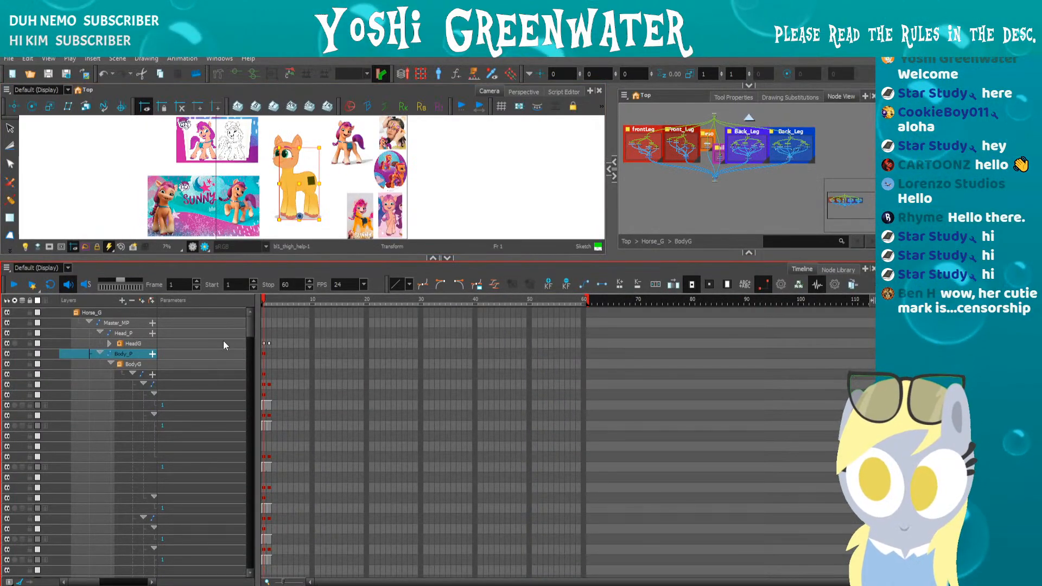
# - Widen the layer list and select frames 1 to 2 on every layer from Body_P down to Body_Comp
pyautogui.click(263, 343)
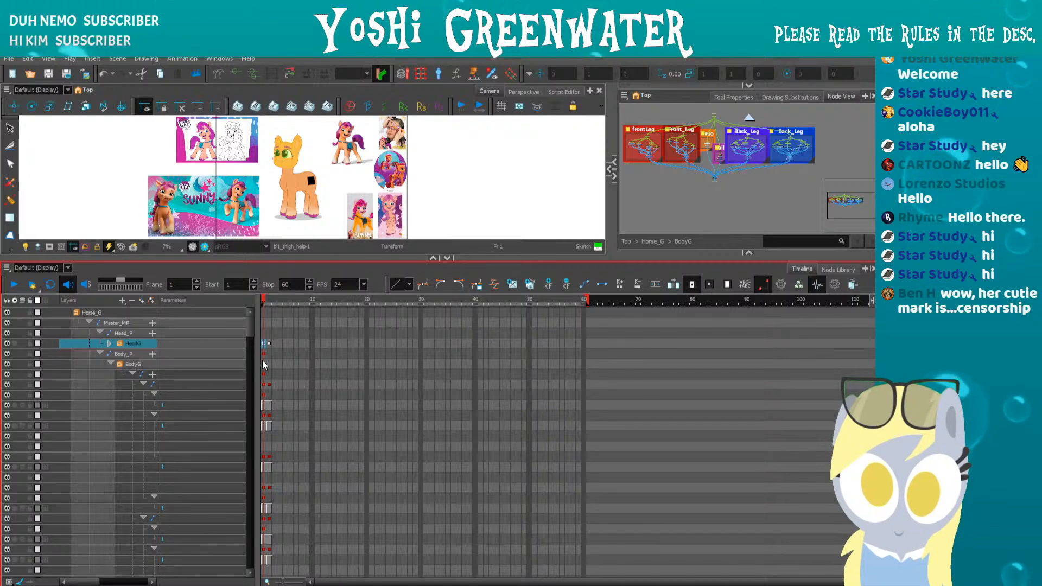
pyautogui.click(263, 353)
pyautogui.moveTo(253, 326); pyautogui.dragTo(256, 373)
pyautogui.moveTo(260, 484); pyautogui.dragTo(387, 462)
pyautogui.moveTo(382, 383)
pyautogui.mouseDown()
pyautogui.moveTo(386, 410)
pyautogui.moveTo(381, 388)
pyautogui.mouseUp()
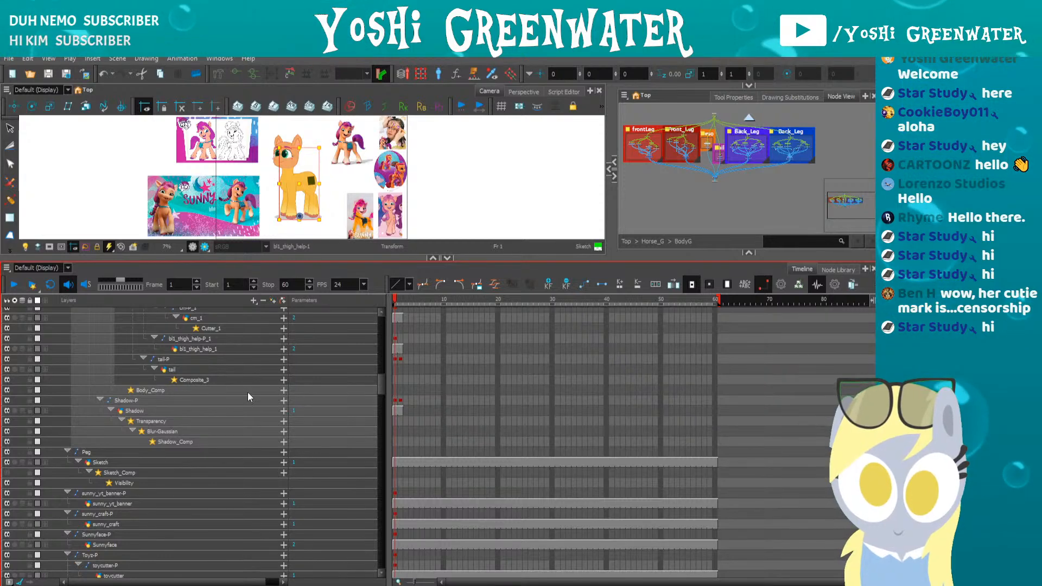
pyautogui.click(401, 389)
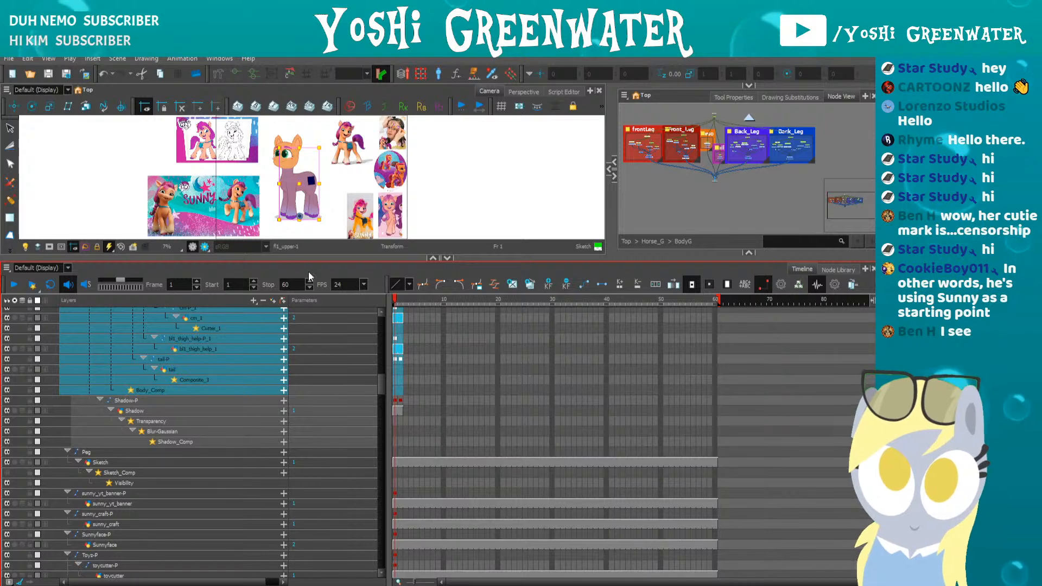
# - Enlarge the camera view again and bring the layer list back to its start, showing the selected body layers beside the pony
pyautogui.moveTo(308, 261); pyautogui.dragTo(320, 291)
pyautogui.scroll(3, 381, 404)
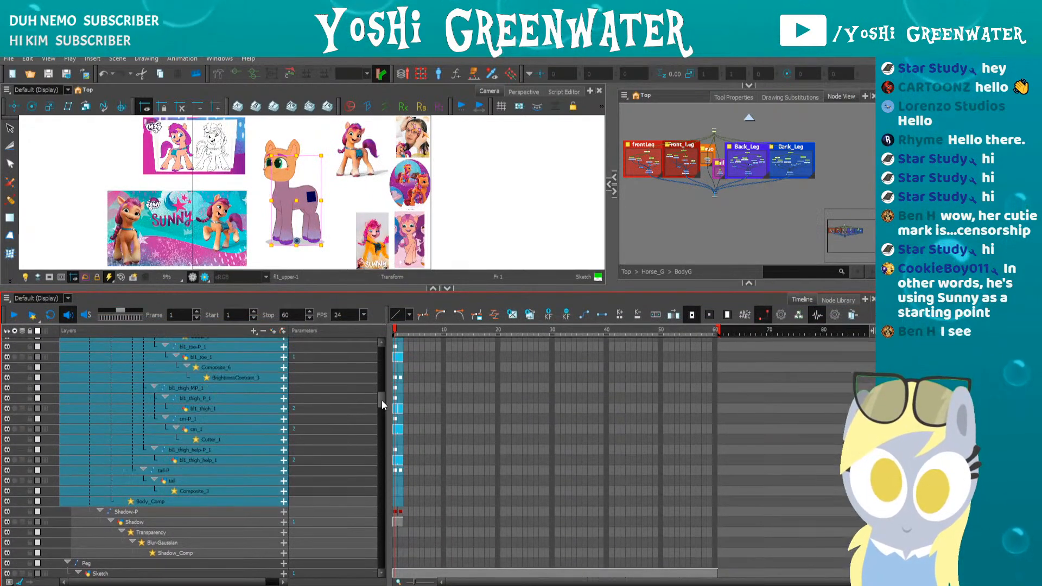
pyautogui.moveTo(382, 401); pyautogui.dragTo(382, 400)
pyautogui.moveTo(368, 289); pyautogui.dragTo(367, 307)
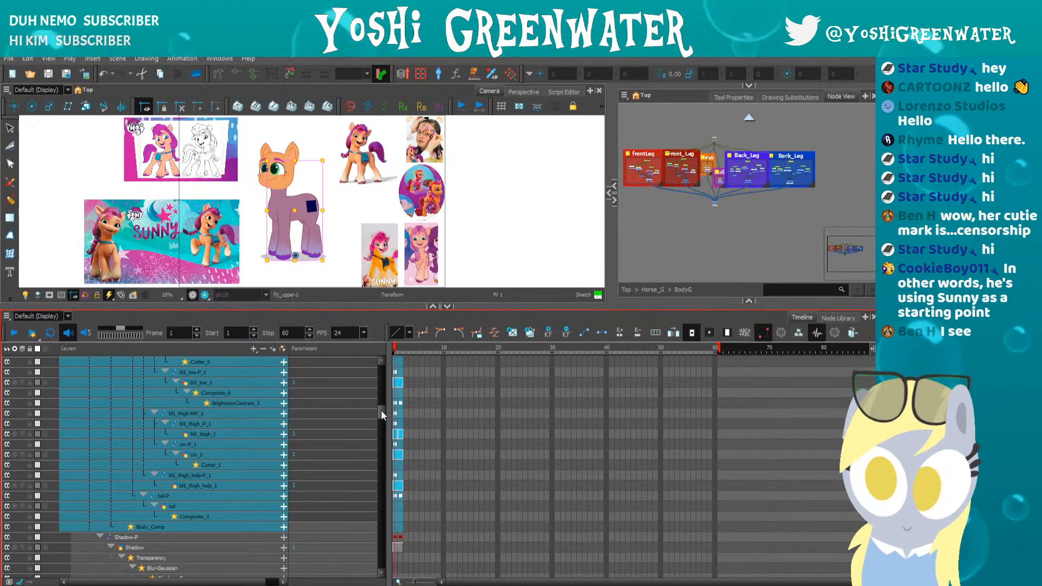
pyautogui.moveTo(380, 411); pyautogui.dragTo(386, 384)
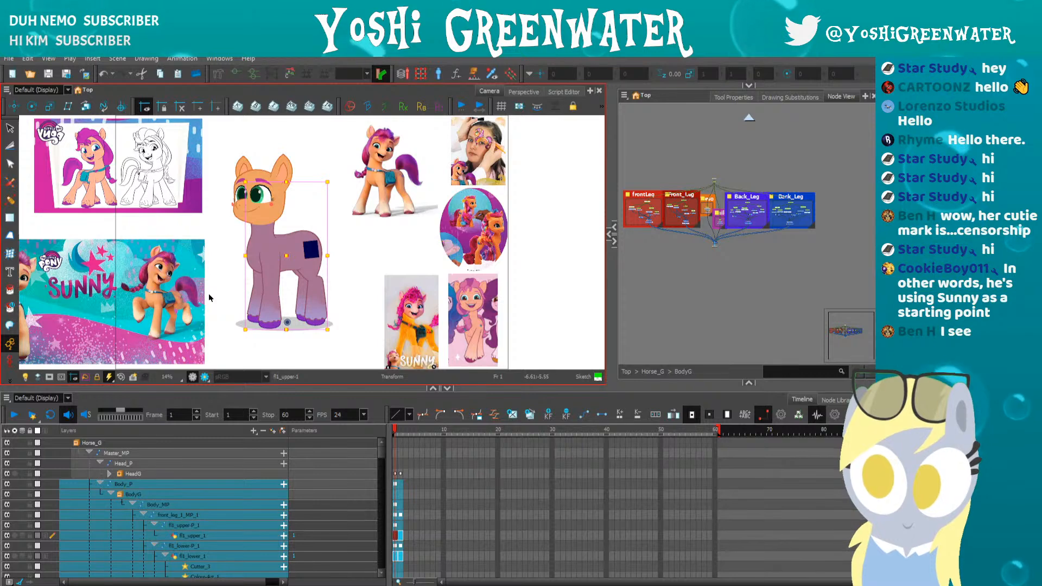
pyautogui.scroll(3, 209, 298)
pyautogui.scroll(-3, 210, 300)
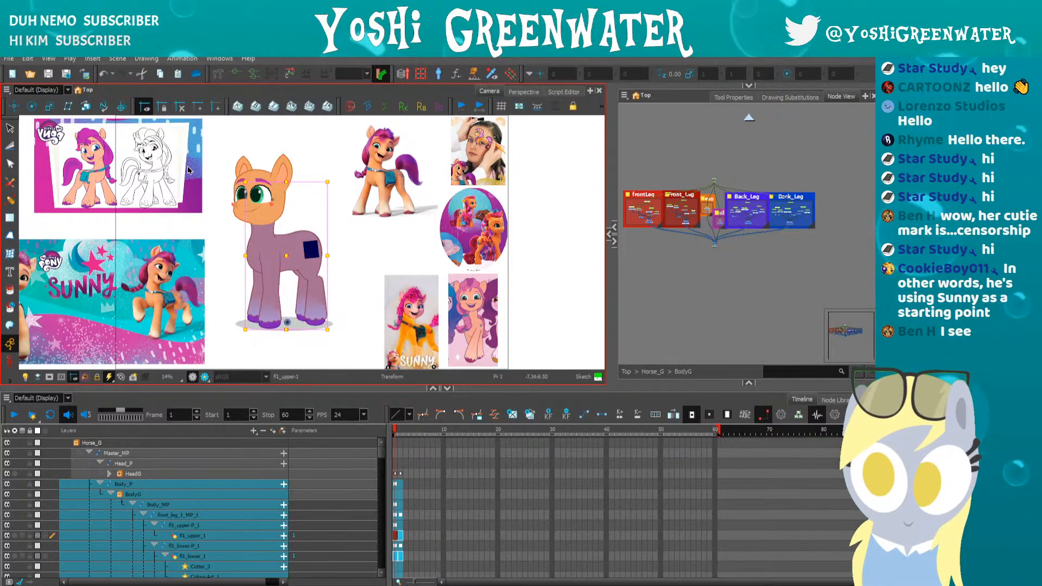
pyautogui.moveTo(313, 389); pyautogui.dragTo(313, 395)
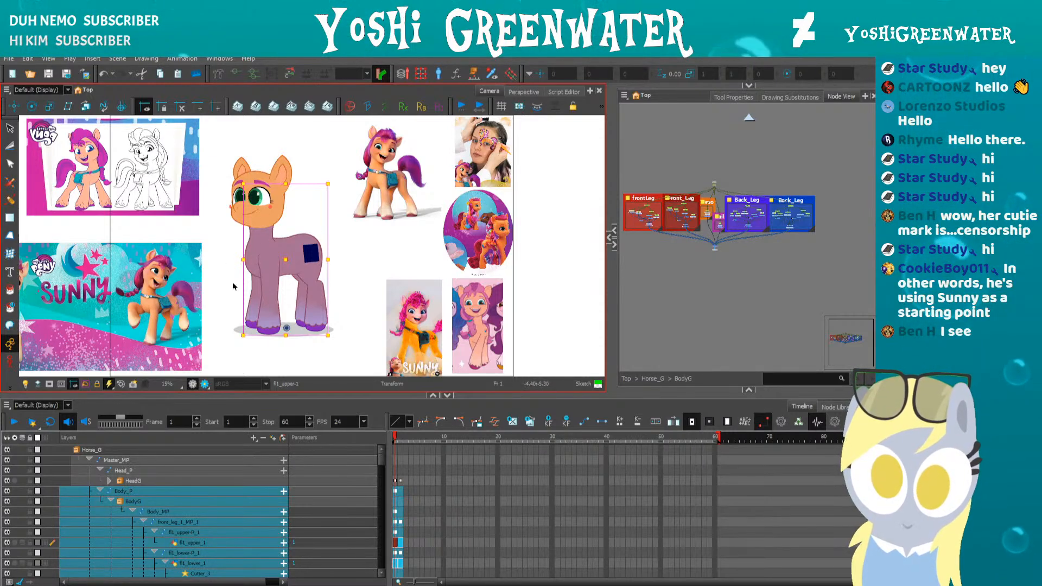
pyautogui.moveTo(311, 394); pyautogui.dragTo(311, 399)
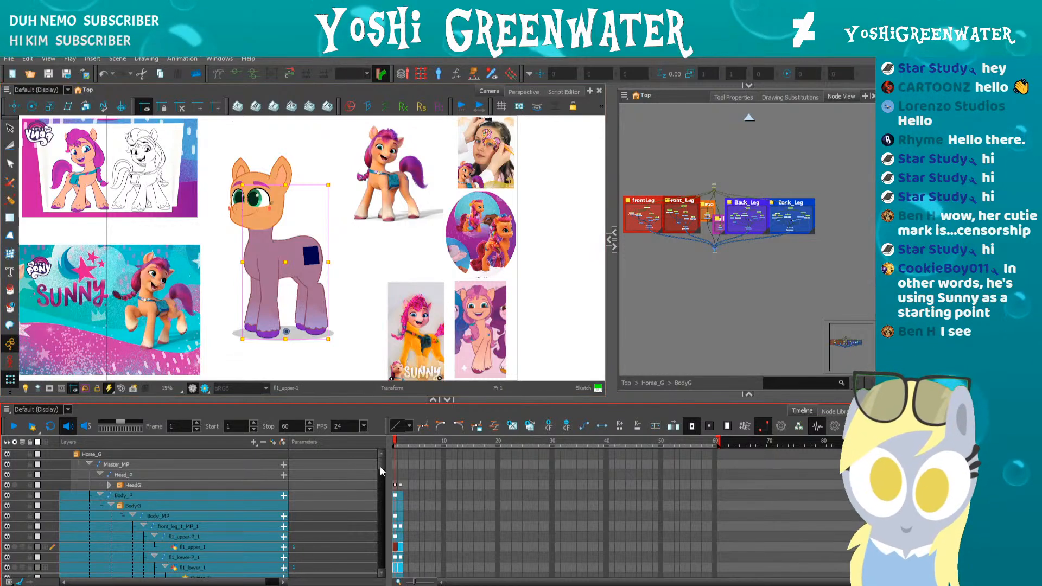
pyautogui.moveTo(379, 467)
pyautogui.mouseDown()
pyautogui.moveTo(380, 489)
pyautogui.moveTo(383, 463)
pyautogui.mouseUp()
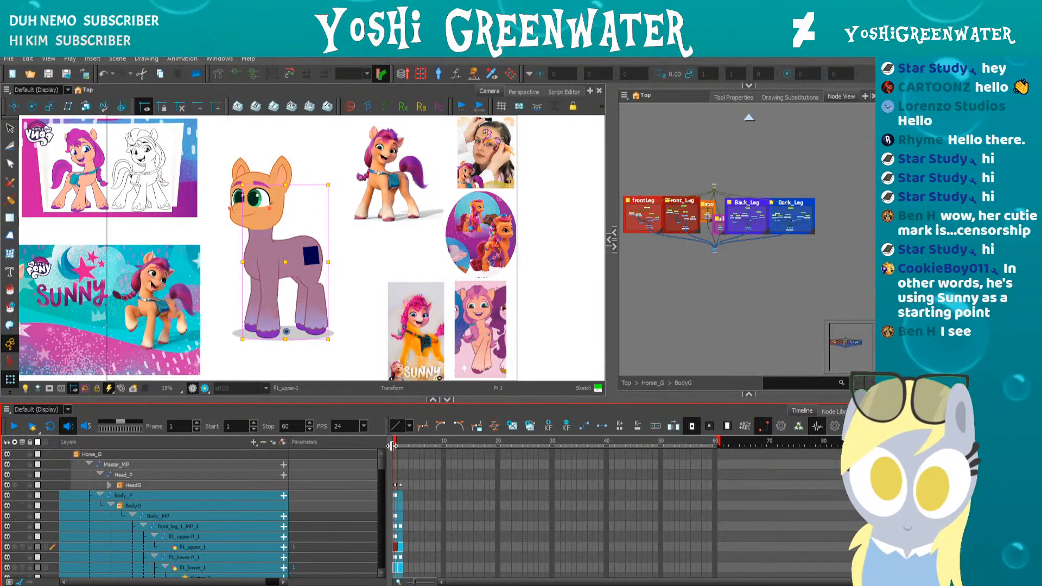
# - Open the Master Controller Slider Wizard for the selected body layers and expand its monitored attributes through Top, Horse_G and BodyG
pyautogui.click(438, 74)
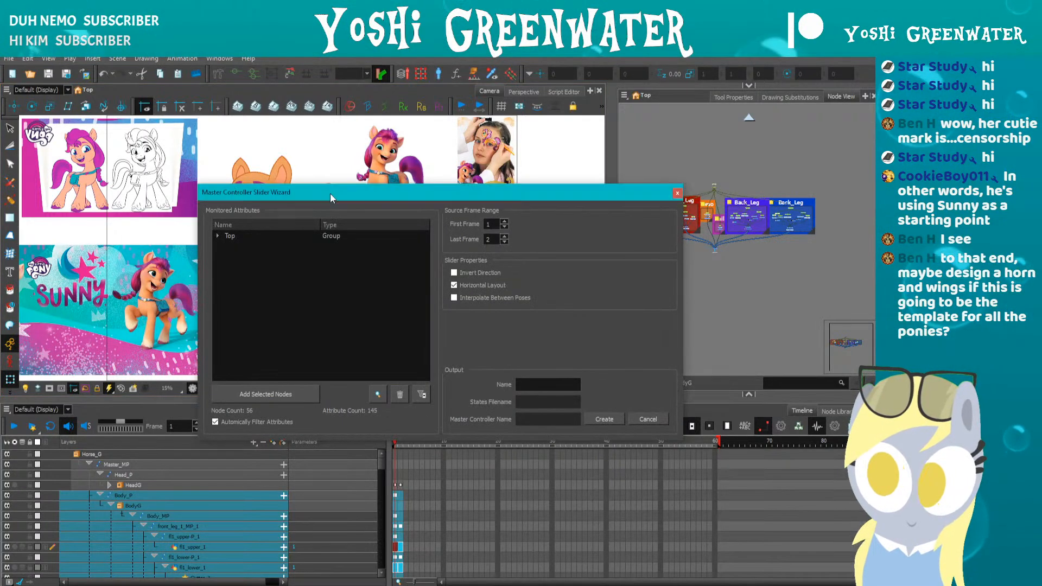
pyautogui.moveTo(330, 193); pyautogui.dragTo(439, 255)
pyautogui.click(328, 292)
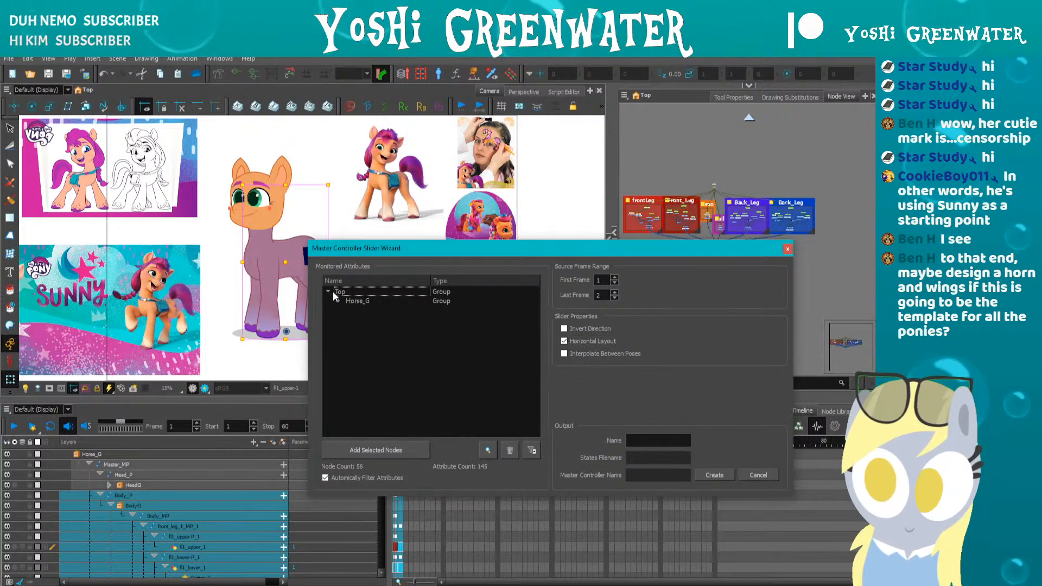
pyautogui.click(338, 301)
pyautogui.click(350, 310)
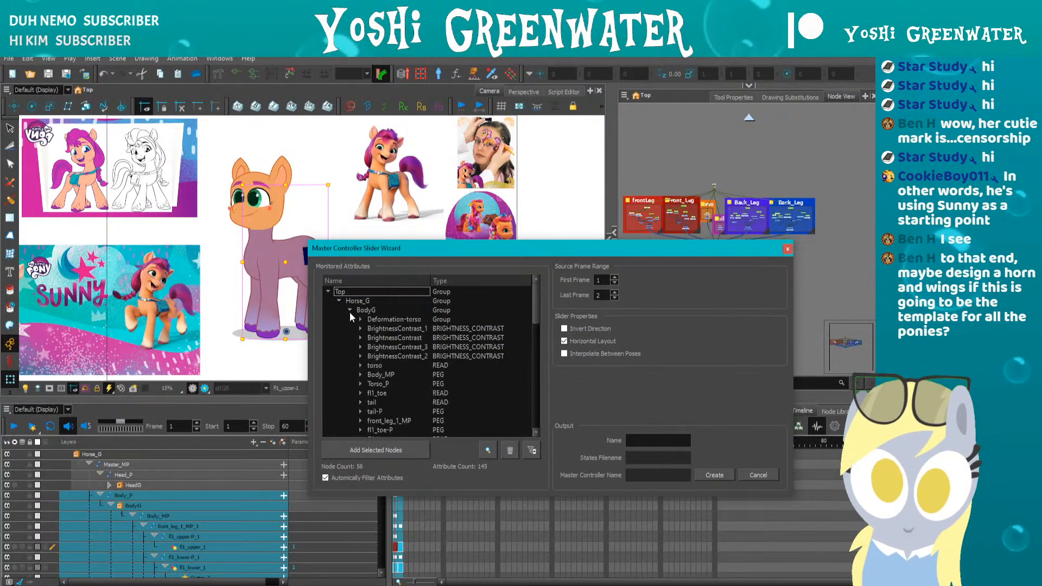
# - Make the wizard window taller and look through the nodes monitored under BodyG
pyautogui.moveTo(388, 243); pyautogui.dragTo(398, 103)
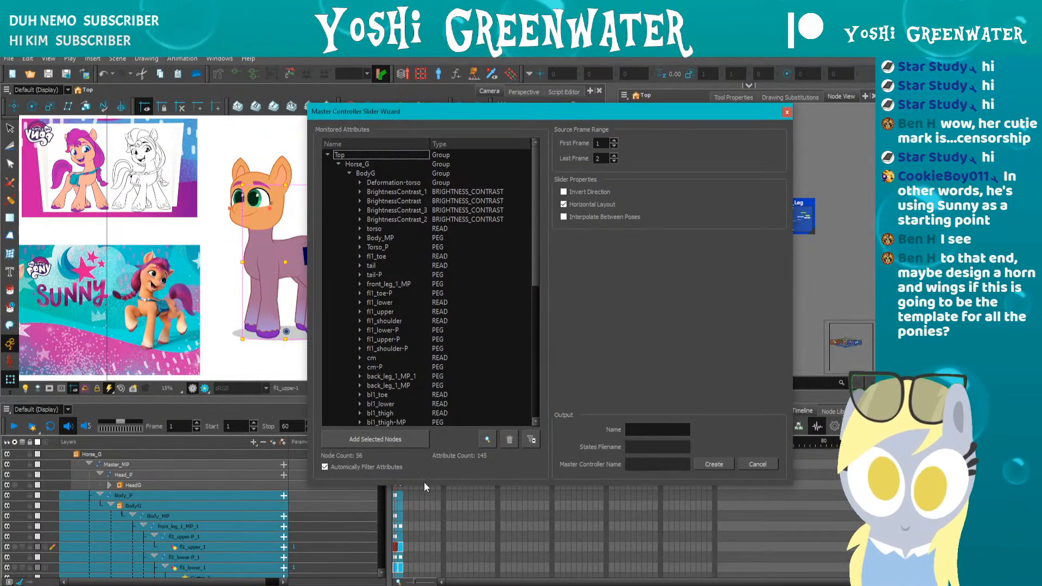
pyautogui.moveTo(422, 481); pyautogui.dragTo(422, 546)
pyautogui.click(331, 289)
pyautogui.click(328, 283)
pyautogui.click(327, 274)
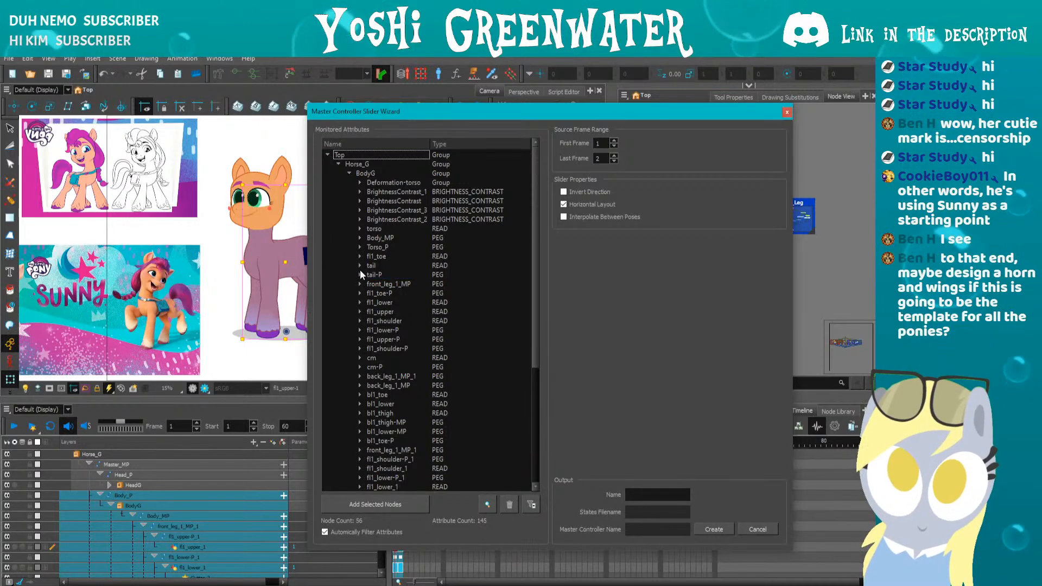
pyautogui.moveTo(331, 119); pyautogui.dragTo(346, 120)
pyautogui.click(541, 269)
pyautogui.moveTo(552, 285); pyautogui.dragTo(557, 398)
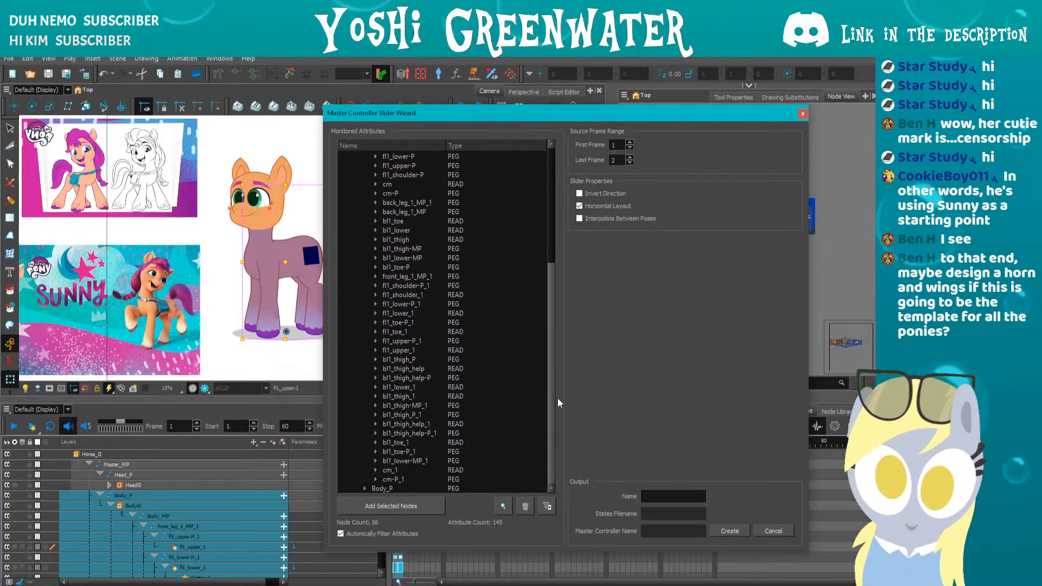
pyautogui.scroll(10, 546, 318)
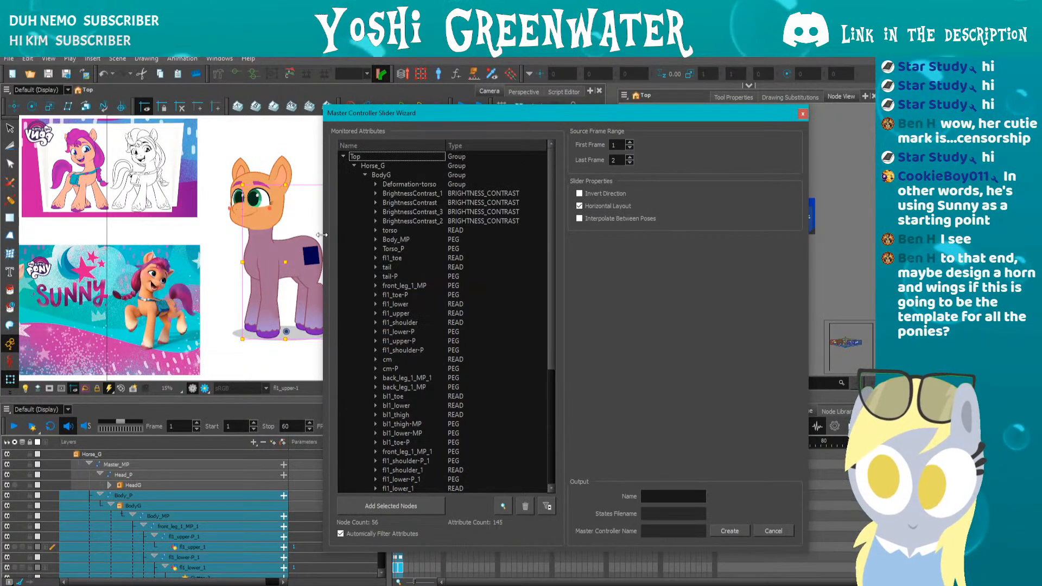
# - Widen the wizard window and place it so that the whole pony stays visible beside it
pyautogui.moveTo(324, 231); pyautogui.dragTo(272, 231)
pyautogui.moveTo(297, 113); pyautogui.dragTo(362, 115)
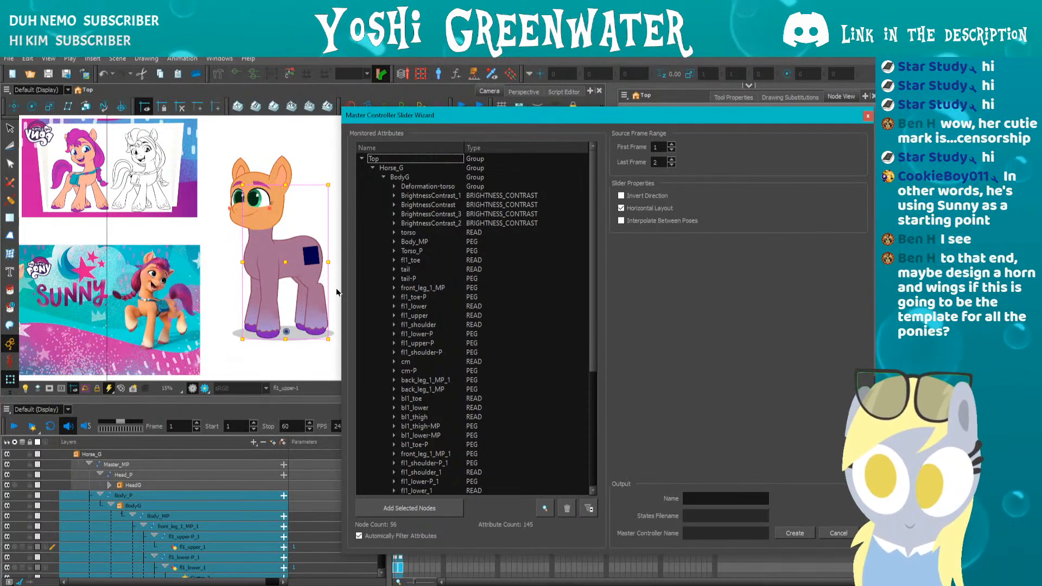
pyautogui.moveTo(336, 292); pyautogui.dragTo(331, 293)
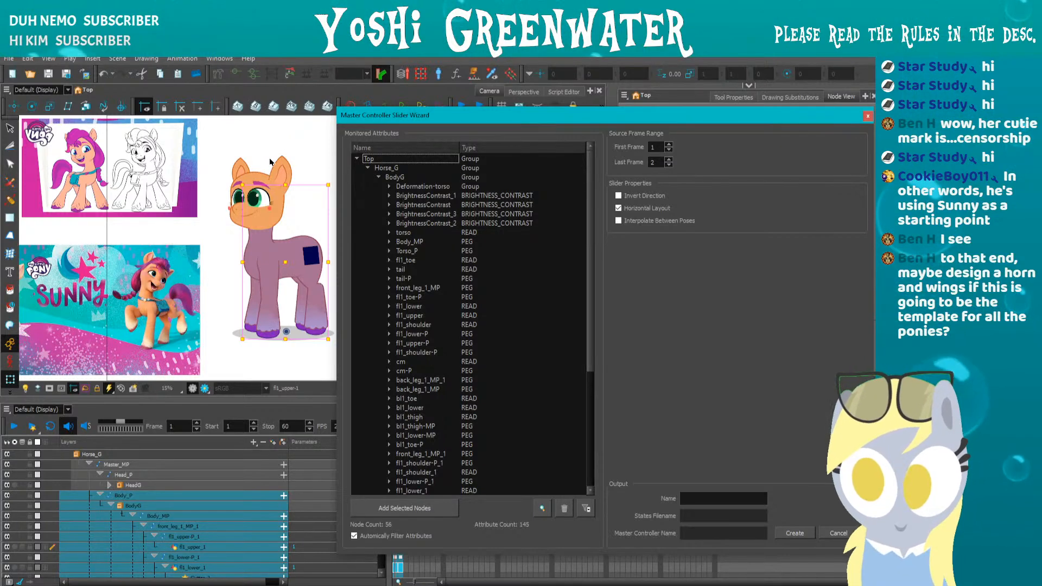
# - Expand Body_P at the end of the monitored attributes to examine its entries, and return to the start of the list
pyautogui.moveTo(589, 354); pyautogui.dragTo(518, 480)
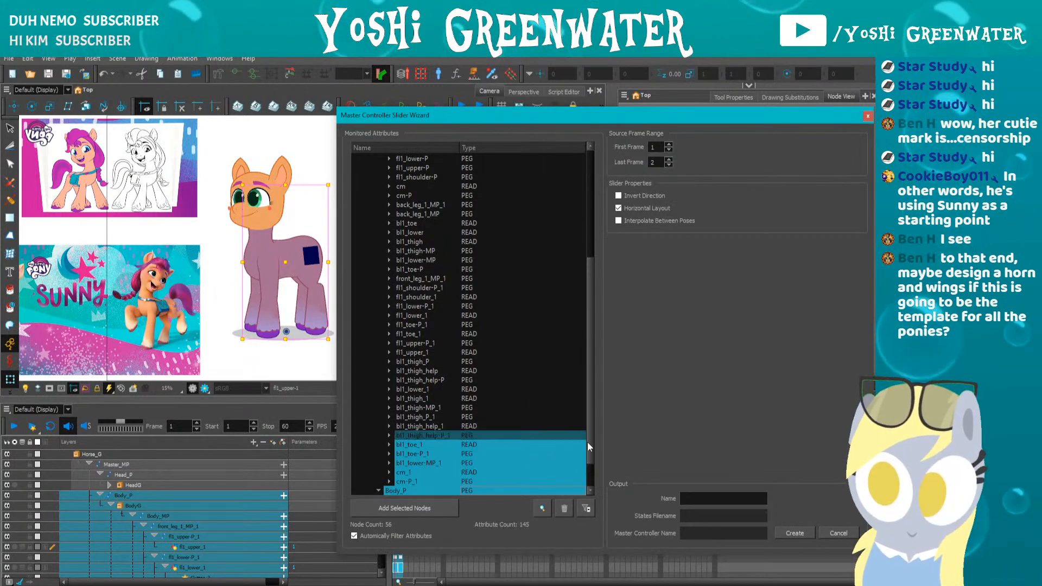
pyautogui.click(379, 490)
pyautogui.click(388, 465)
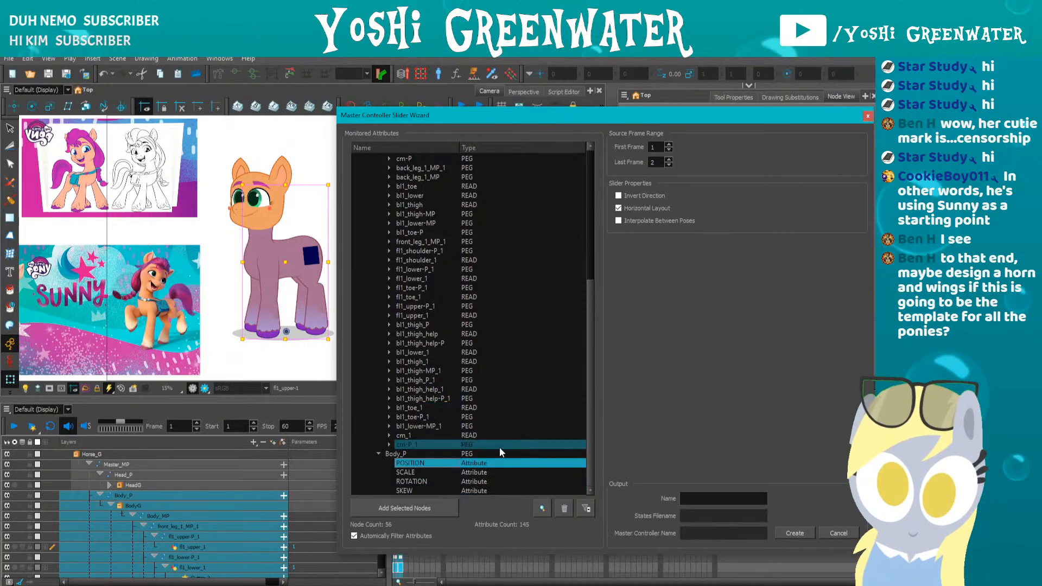
pyautogui.moveTo(589, 417); pyautogui.dragTo(408, 120)
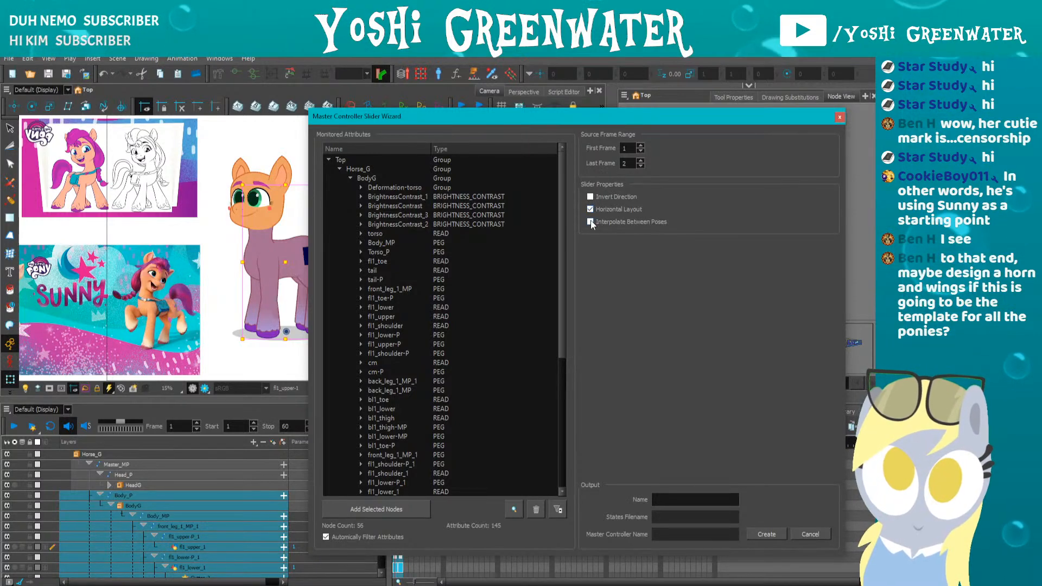
# - Name the master controller slider Base_Body_Spin and create it without interpolation between poses
pyautogui.click(694, 499)
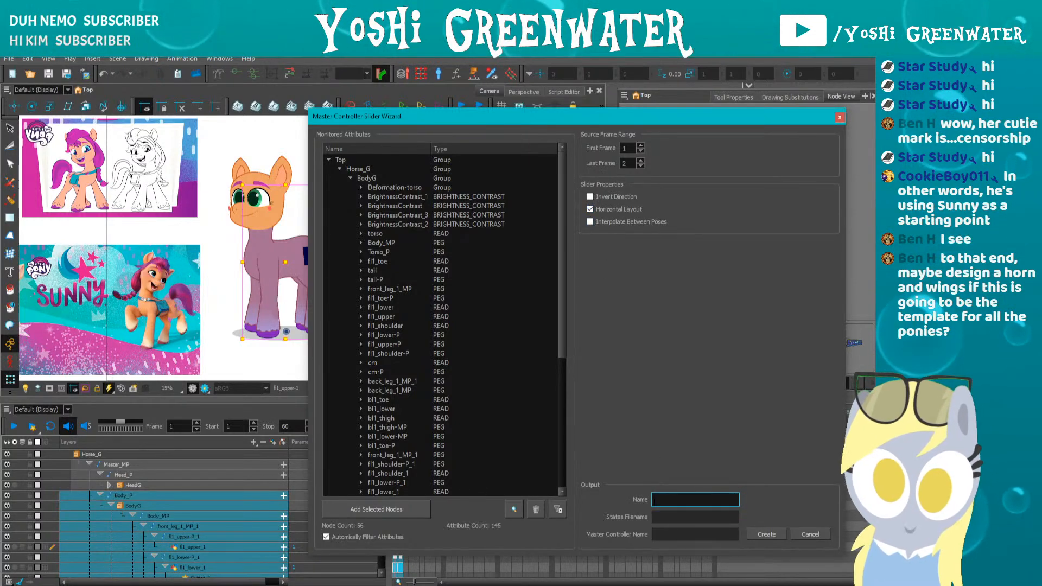
pyautogui.write('Base_')
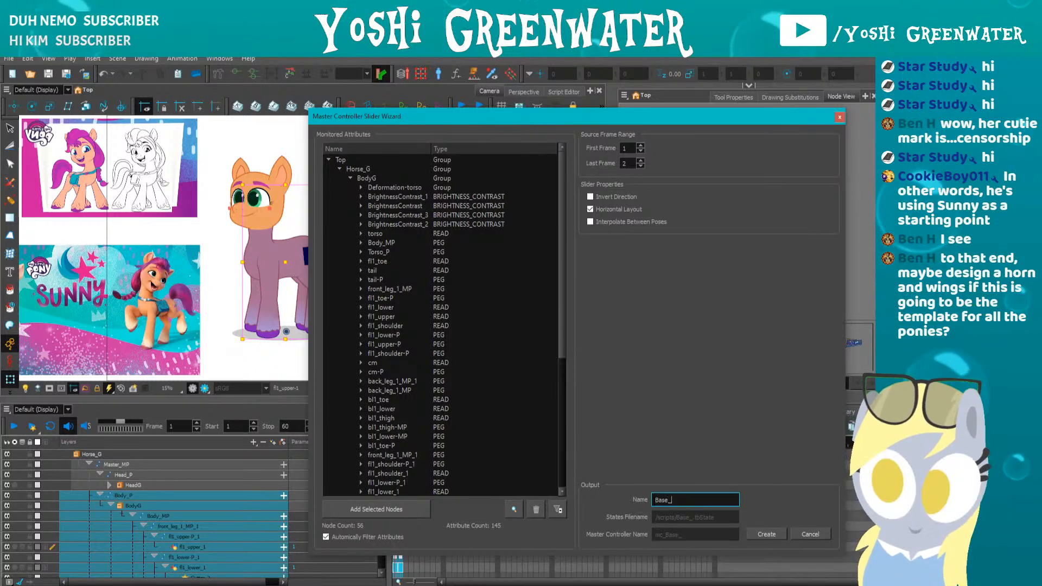
pyautogui.write('Body')
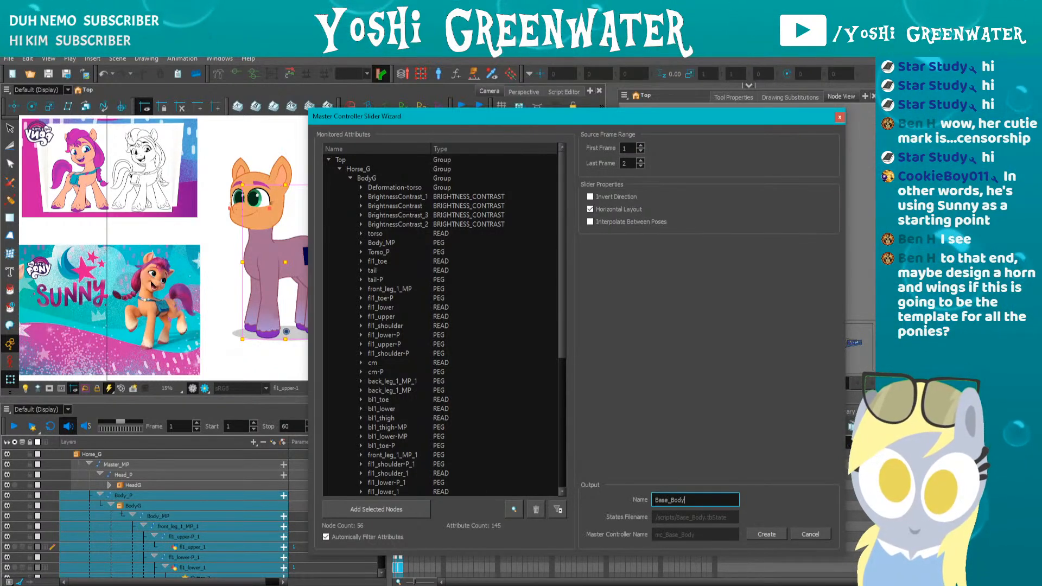
pyautogui.write('_')
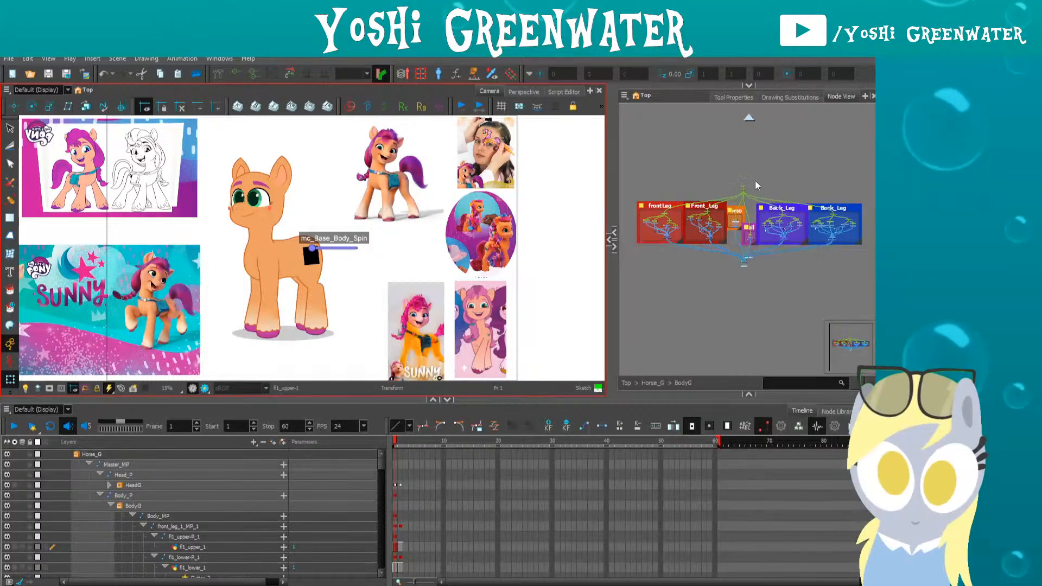
# - Locate the mc_Base_Body_Spin node in the BodyG network and move it up, away from the Composite node
pyautogui.scroll(3, 756, 185)
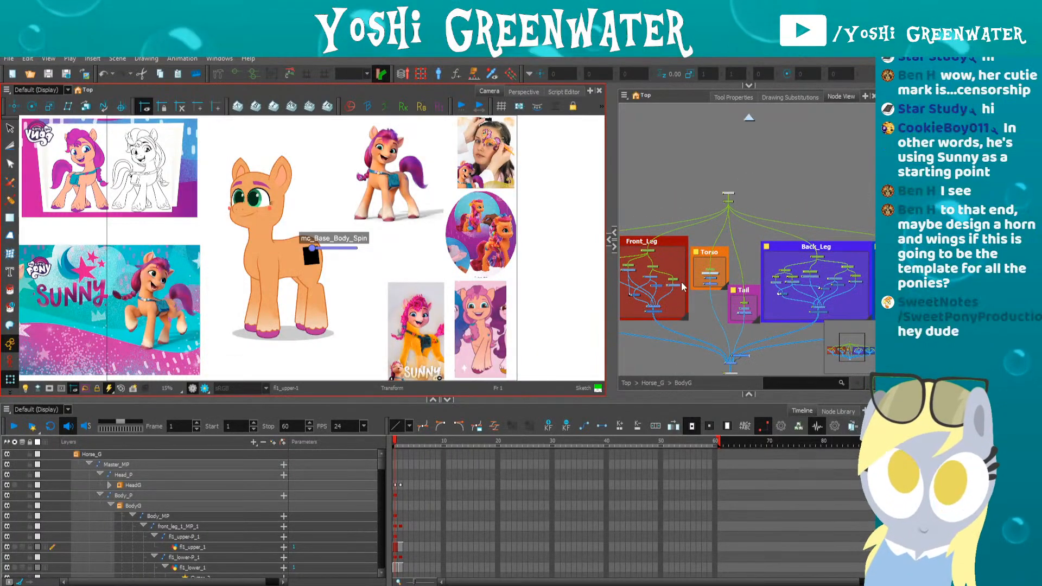
pyautogui.click(330, 248)
pyautogui.press('o')
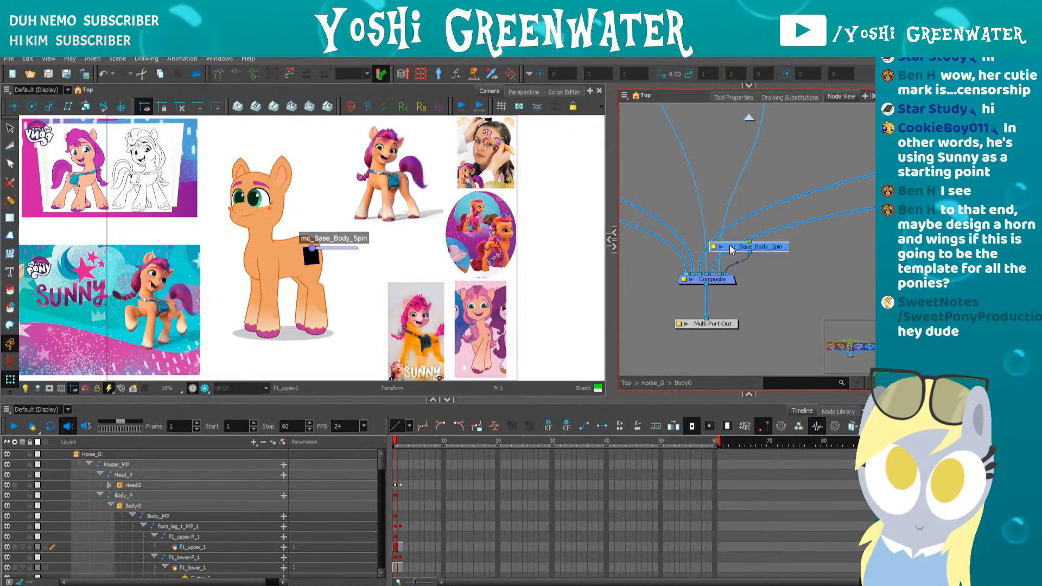
pyautogui.moveTo(730, 249); pyautogui.dragTo(759, 189)
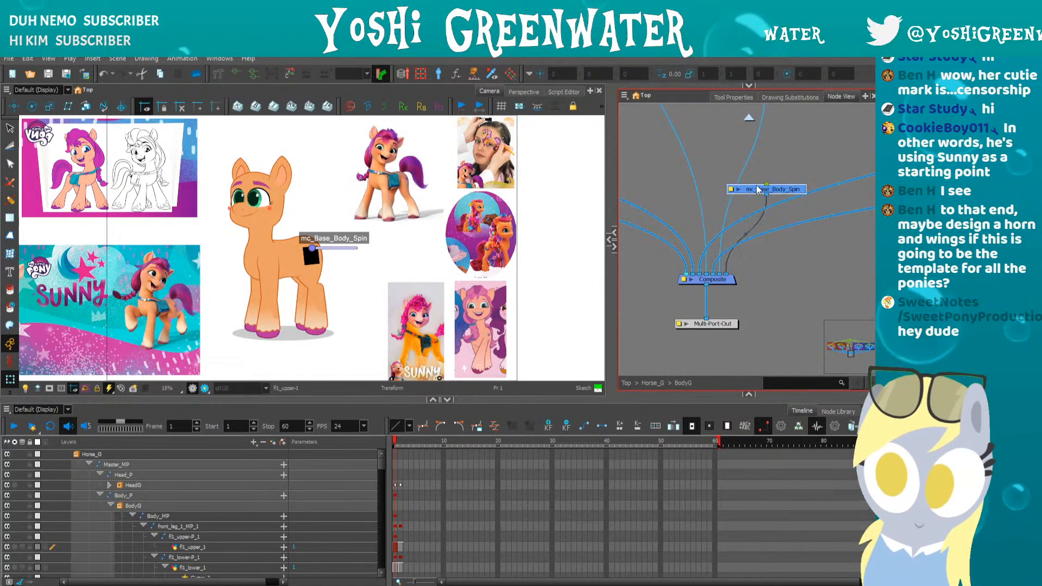
# - Enlarge the camera and node views and shift mc_Base_Body_Spin clear of the tail group's connection
pyautogui.moveTo(660, 247); pyautogui.dragTo(502, 289)
pyautogui.moveTo(517, 402); pyautogui.dragTo(517, 462)
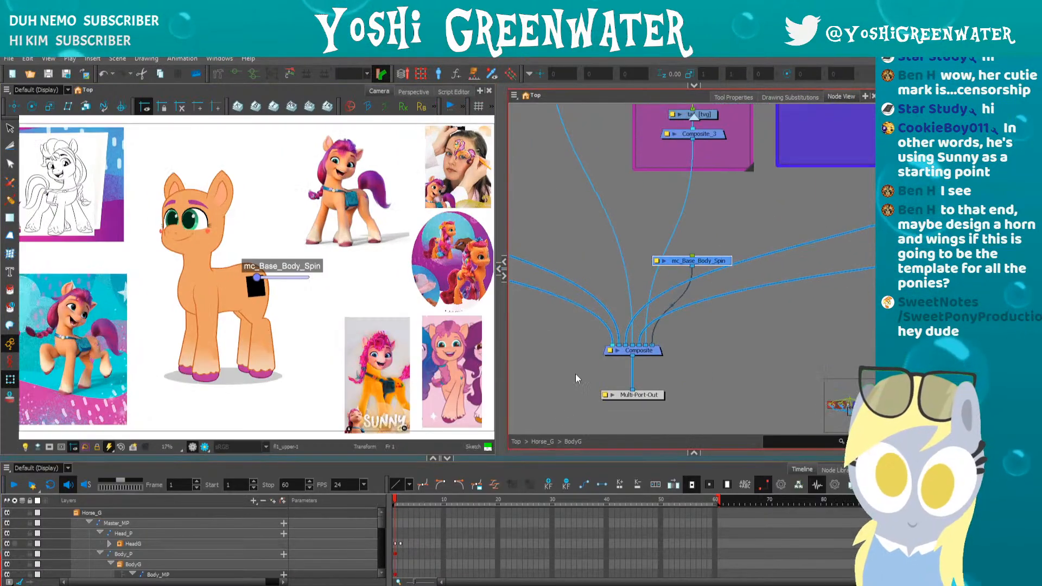
pyautogui.scroll(3, 637, 242)
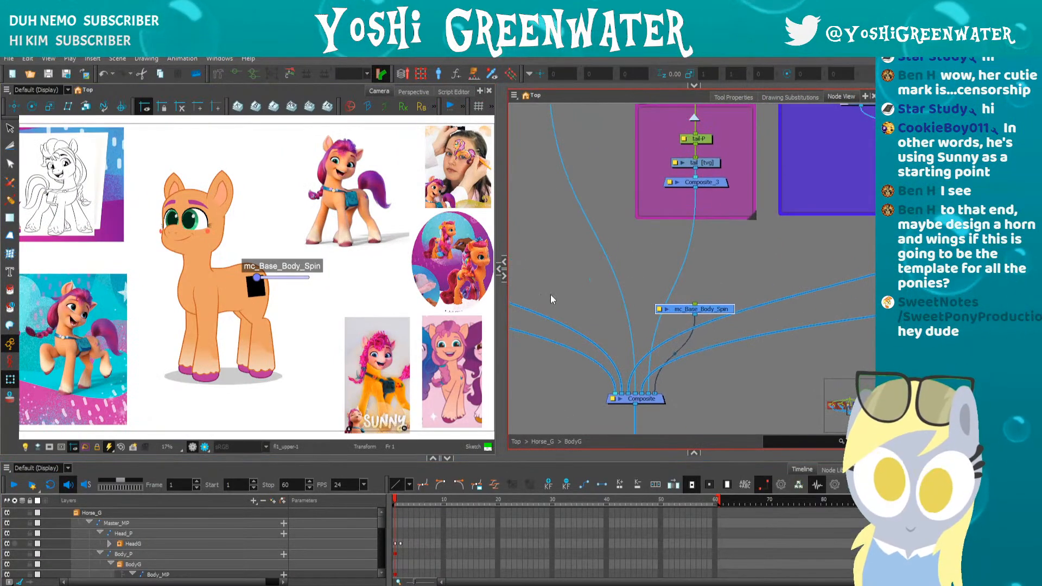
pyautogui.moveTo(679, 312); pyautogui.dragTo(702, 295)
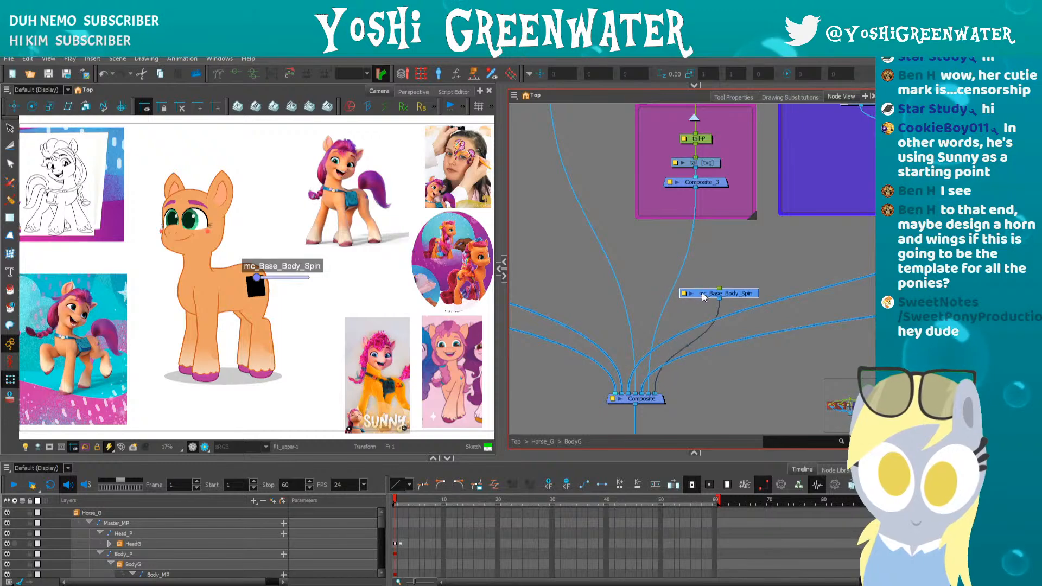
# - Move the mc_Base_Body_Spin node out of BodyG into Horse_G, place it beside the Head_P branch, and raise Master_MP slightly
pyautogui.click(694, 117)
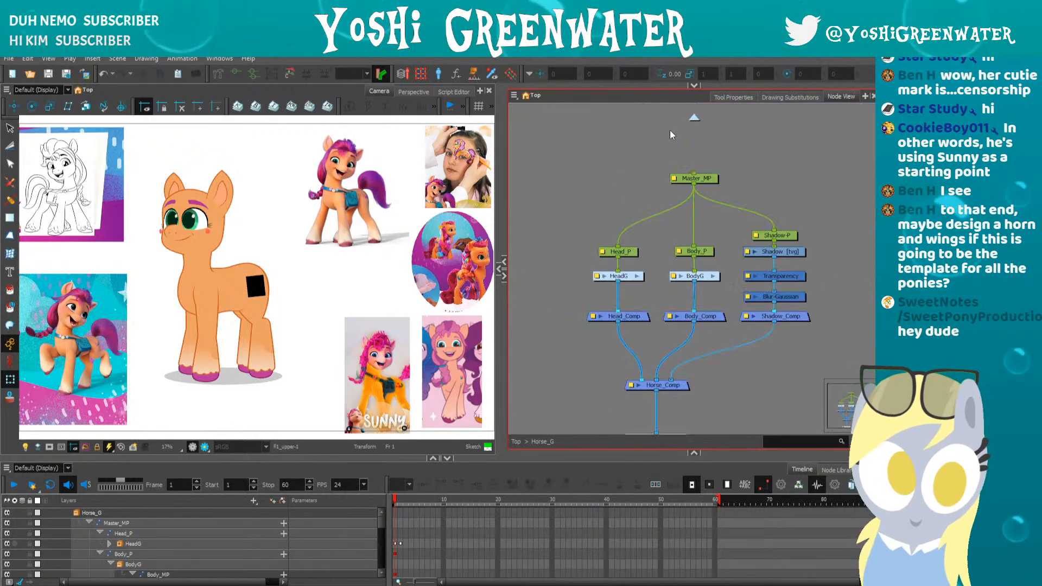
pyautogui.hotkey('ctrl', 'v')
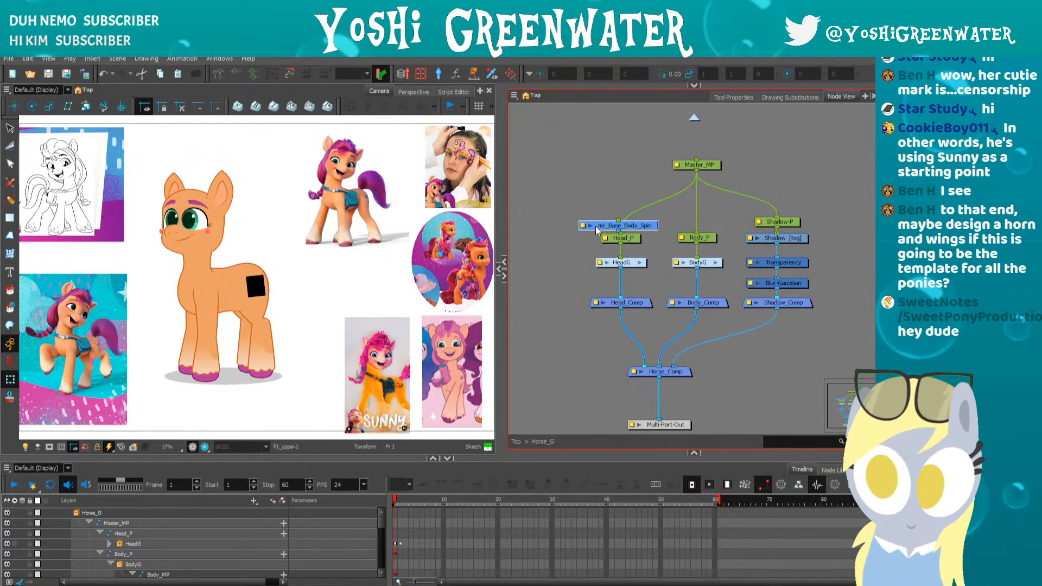
pyautogui.moveTo(597, 230)
pyautogui.mouseDown()
pyautogui.moveTo(537, 200)
pyautogui.moveTo(557, 225)
pyautogui.mouseUp()
pyautogui.moveTo(728, 171); pyautogui.dragTo(728, 157)
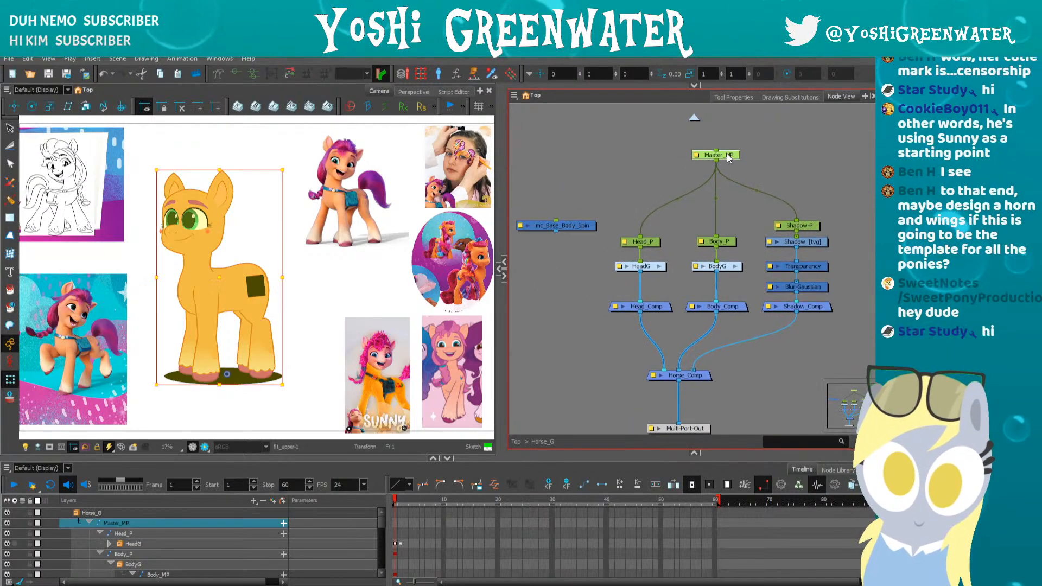
# - Add a parent peg to mc_Base_Body_Spin and place it directly above the node
pyautogui.moveTo(546, 224); pyautogui.dragTo(544, 241)
pyautogui.hotkey('ctrl', 'p')
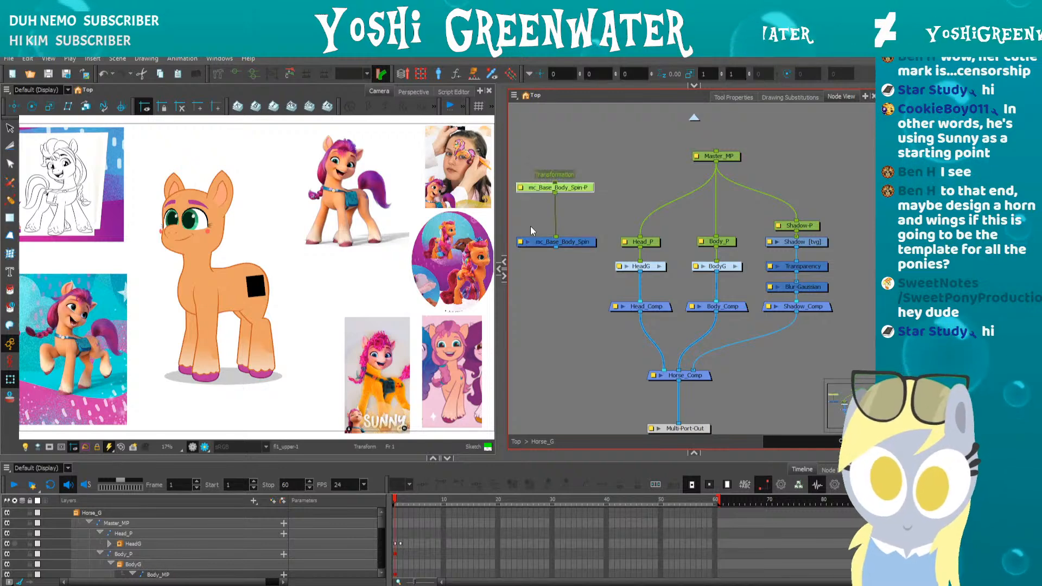
pyautogui.moveTo(539, 191); pyautogui.dragTo(541, 226)
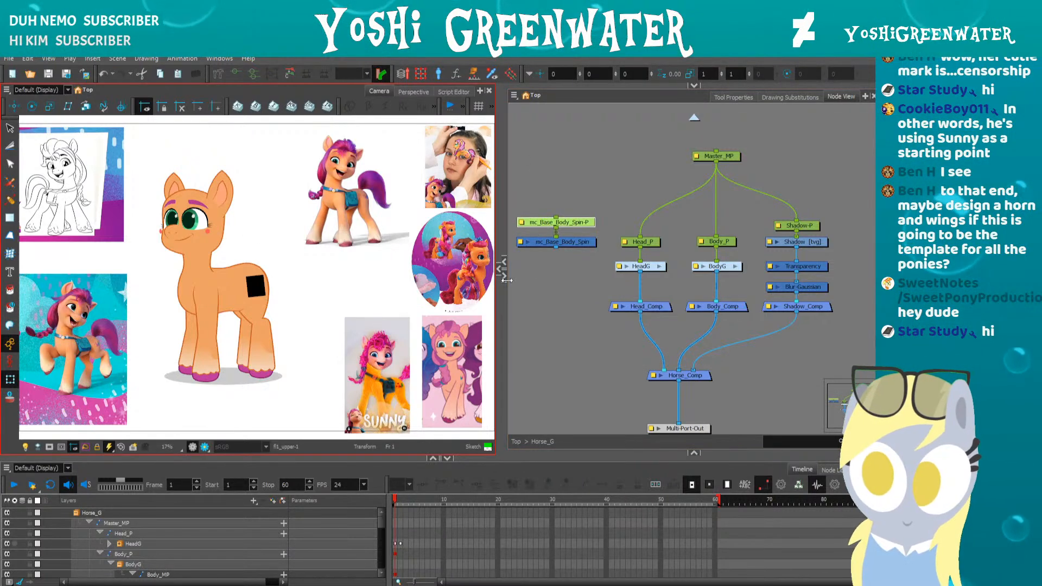
# - Add a composite below mc_Base_Body_Spin and connect its output to Horse_Comp
pyautogui.click(556, 278)
pyautogui.hotkey('ctrl', 'shift', 'c')
pyautogui.moveTo(564, 297); pyautogui.dragTo(661, 371)
pyautogui.click(611, 383)
# - Check the pony on frame 2 and look around the canvas for the selected mc_Base_Body_Spin slider
pyautogui.click(234, 345)
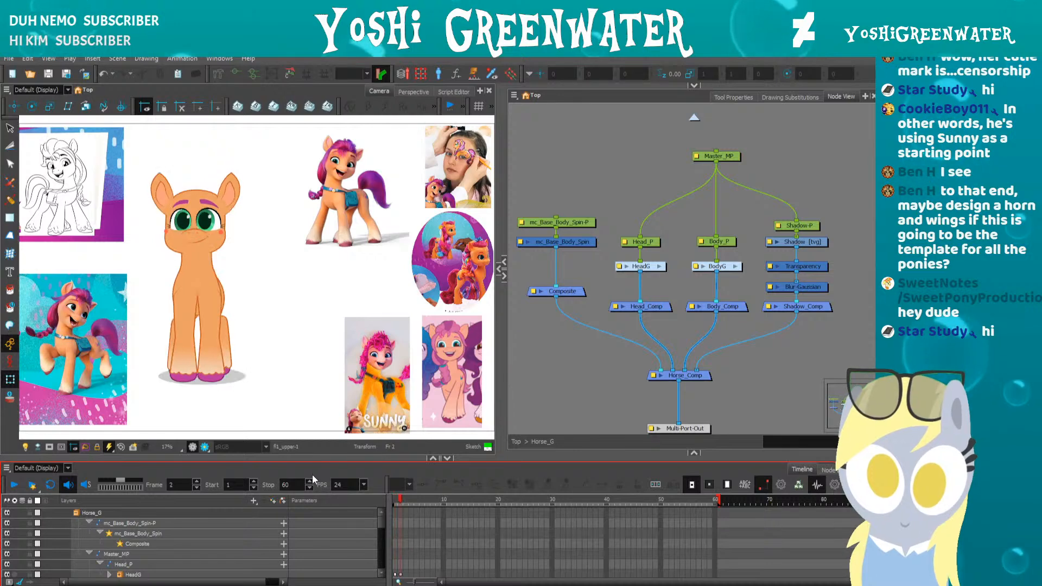
pyautogui.scroll(-5, 303, 307)
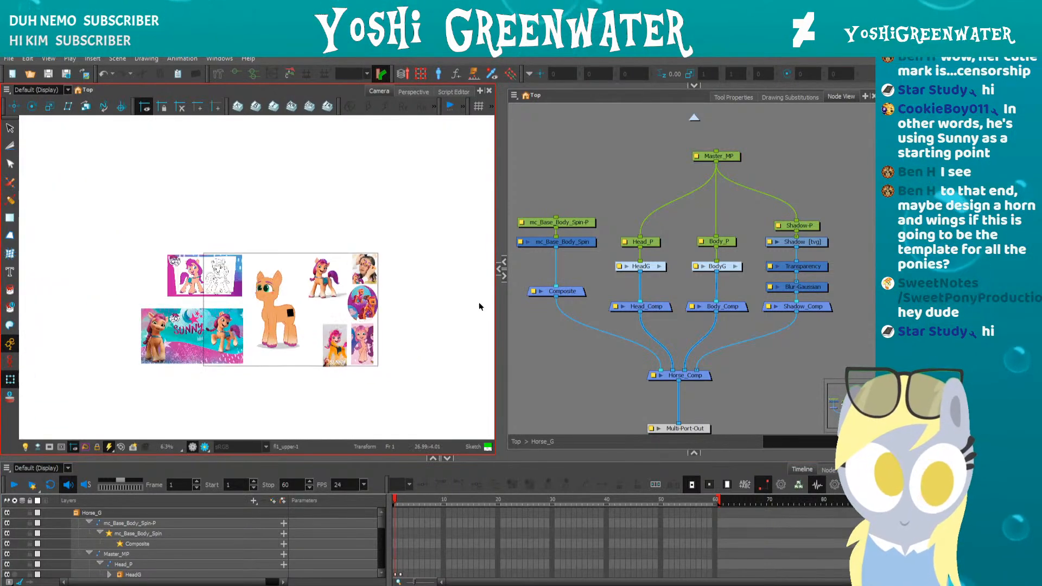
pyautogui.click(541, 243)
pyautogui.scroll(2, 224, 326)
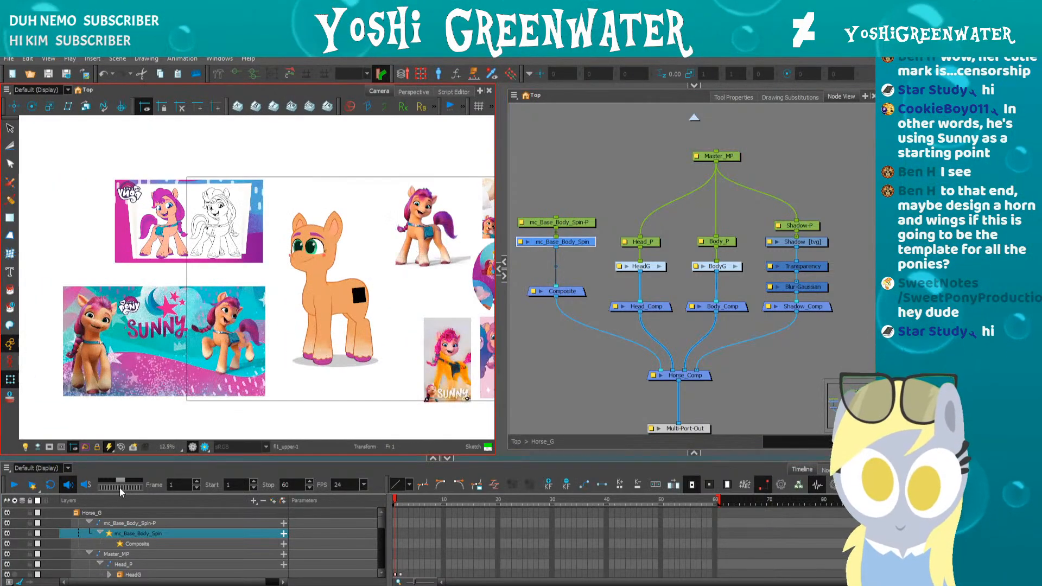
pyautogui.hotkey('shift', 'm')
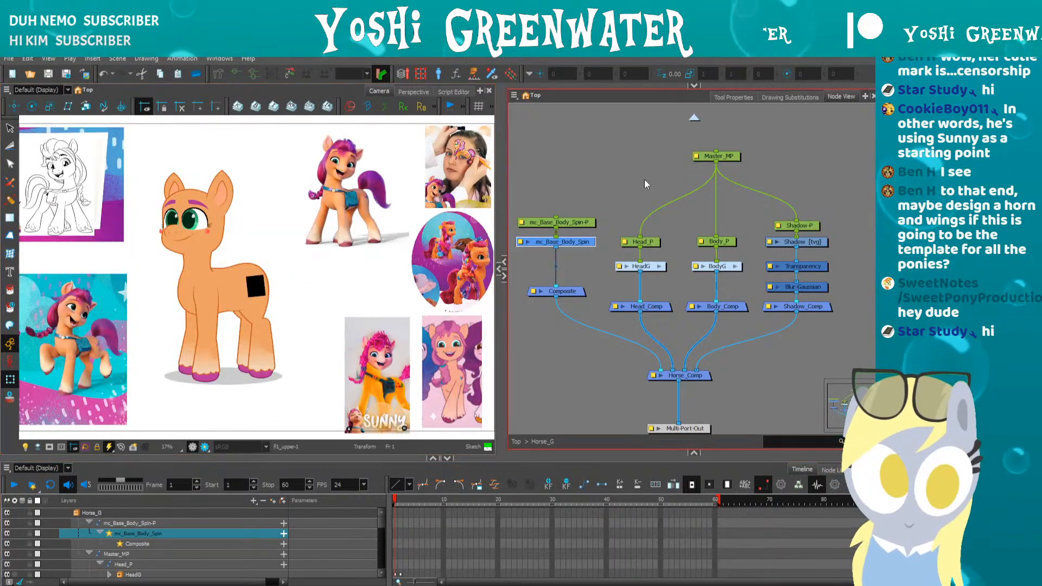
# - Connect Master_MP to the mc_Base_Body_Spin-P peg and check the camera view for the slider
pyautogui.moveTo(716, 167); pyautogui.dragTo(556, 219)
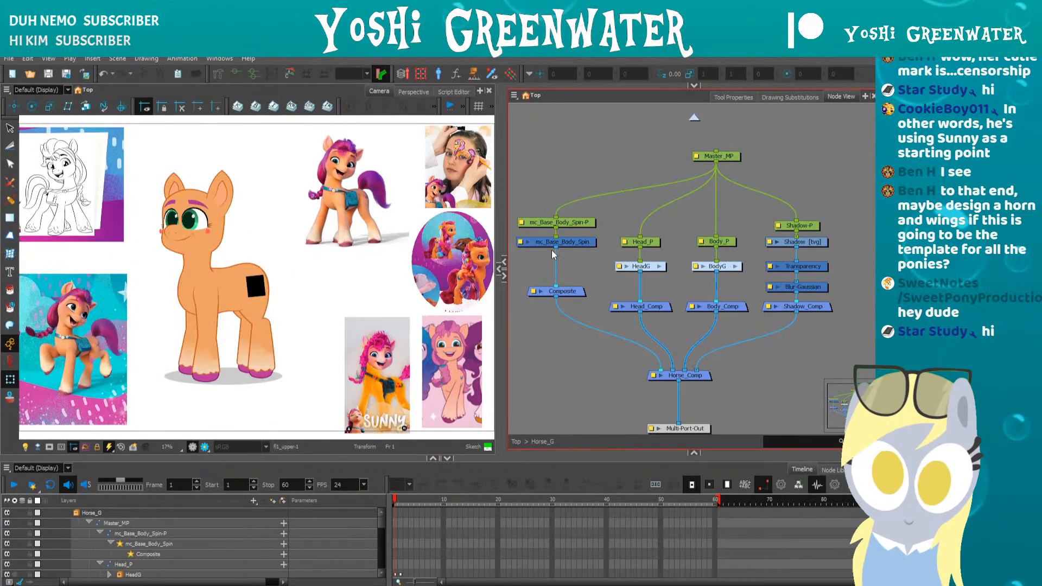
pyautogui.press('.')
pyautogui.press(',')
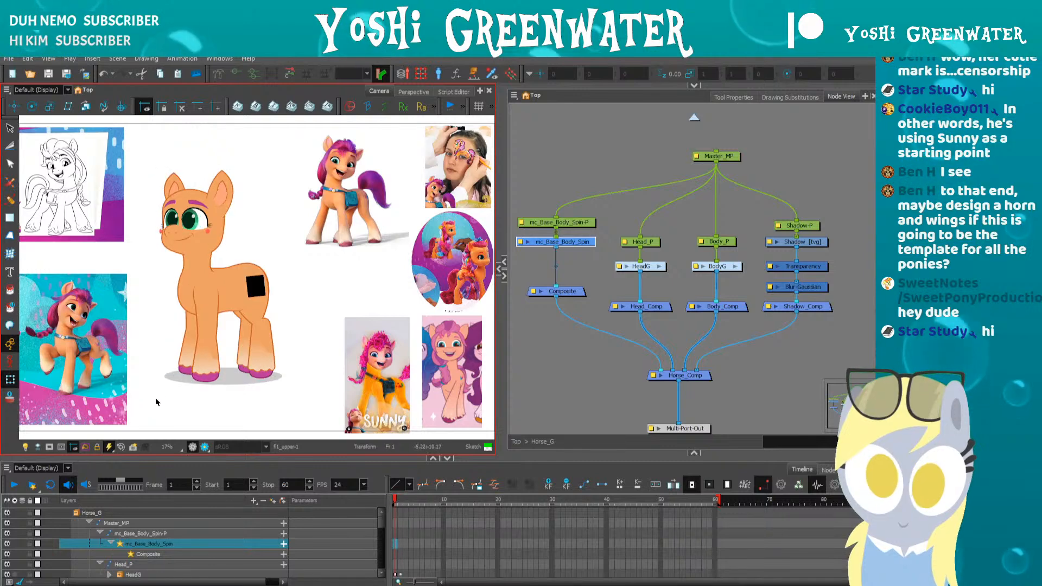
pyautogui.press('2')
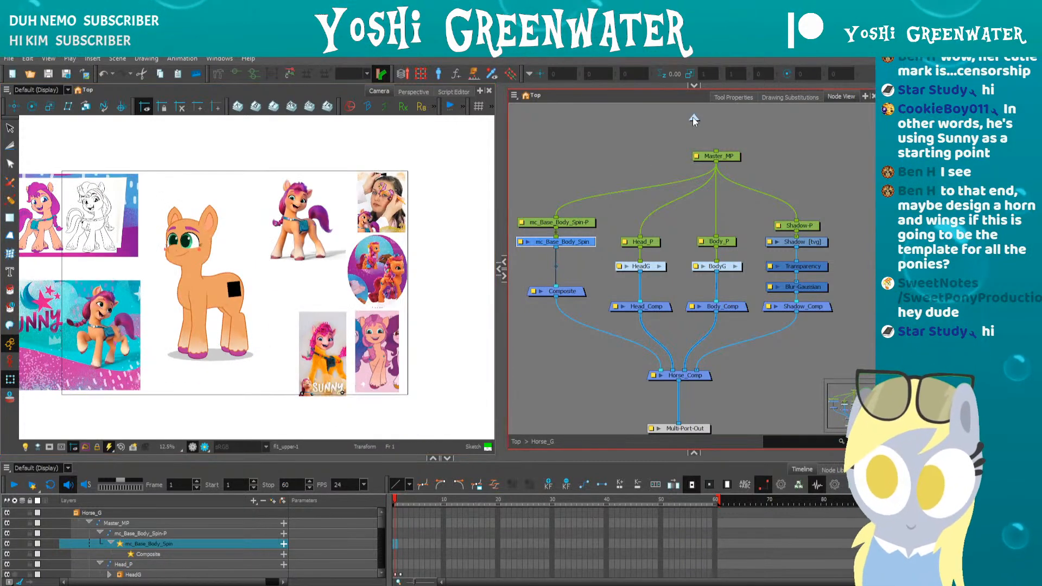
# - Go up to the Top level to inspect the Horse backdrop's network, and re-enter Horse_G
pyautogui.click(693, 118)
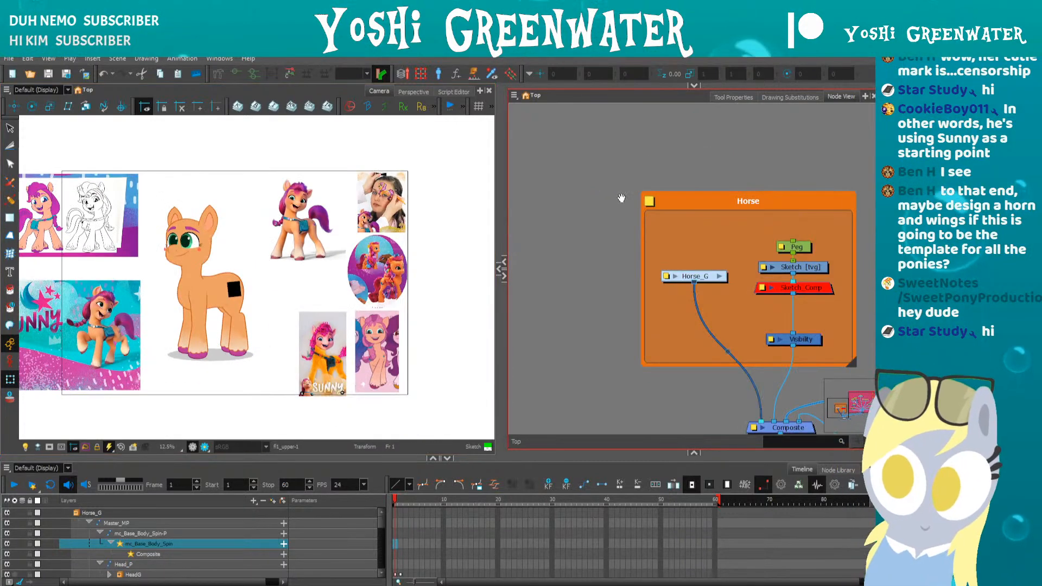
pyautogui.moveTo(637, 213); pyautogui.dragTo(568, 158)
pyautogui.click(619, 219)
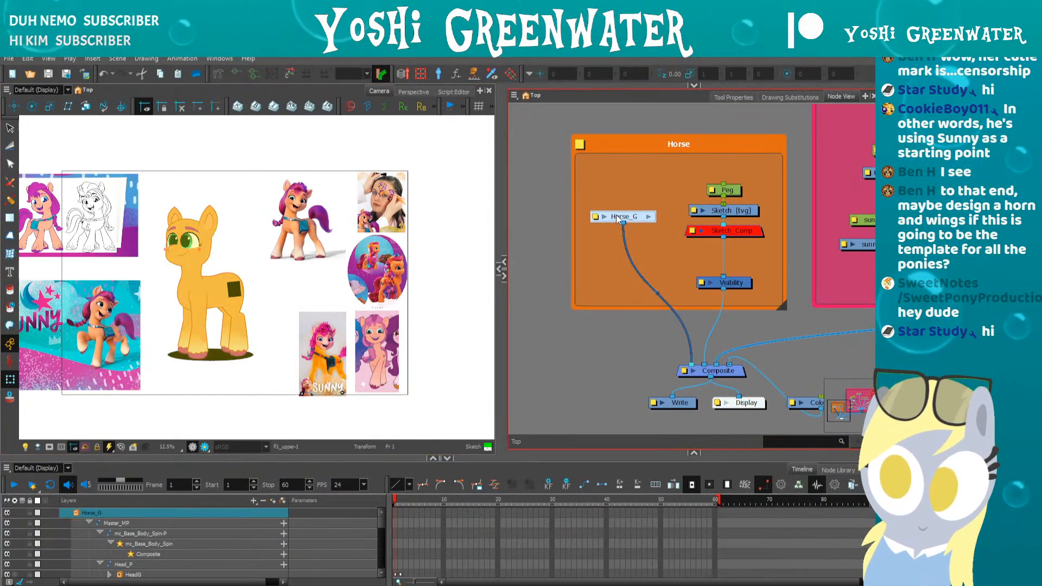
pyautogui.doubleClick(618, 219)
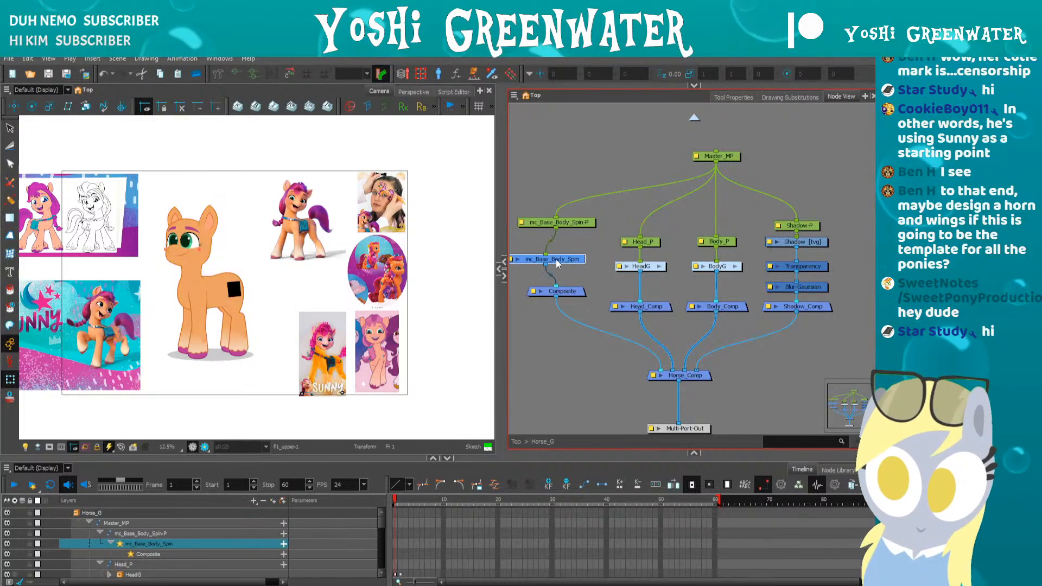
# - Align mc_Base_Body_Spin above its composite and bring its parent peg down close to it
pyautogui.click(567, 292)
pyautogui.moveTo(669, 376); pyautogui.dragTo(645, 312)
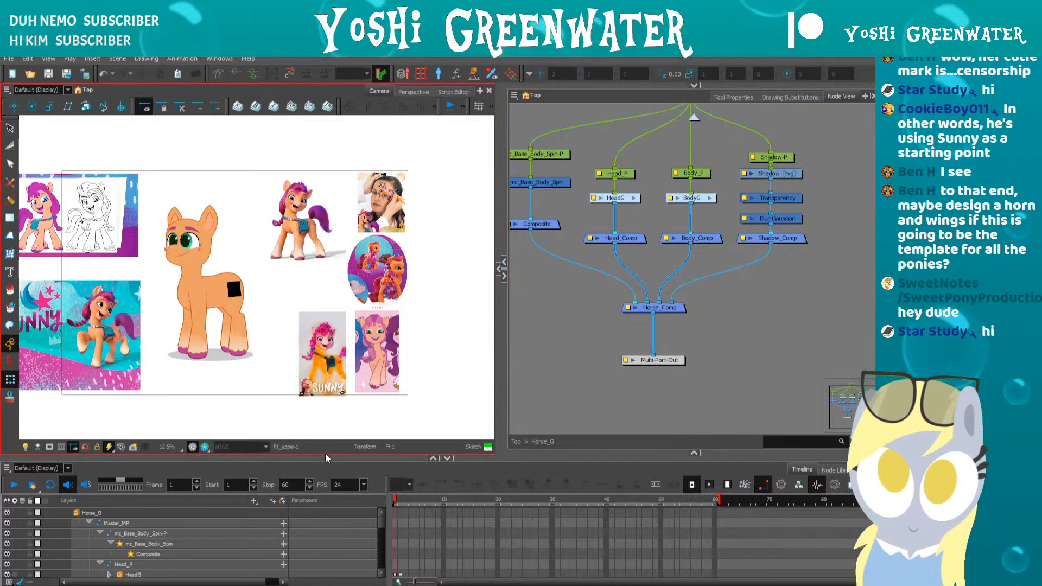
pyautogui.moveTo(327, 457); pyautogui.dragTo(336, 446)
pyautogui.moveTo(544, 316); pyautogui.dragTo(570, 358)
pyautogui.click(568, 218)
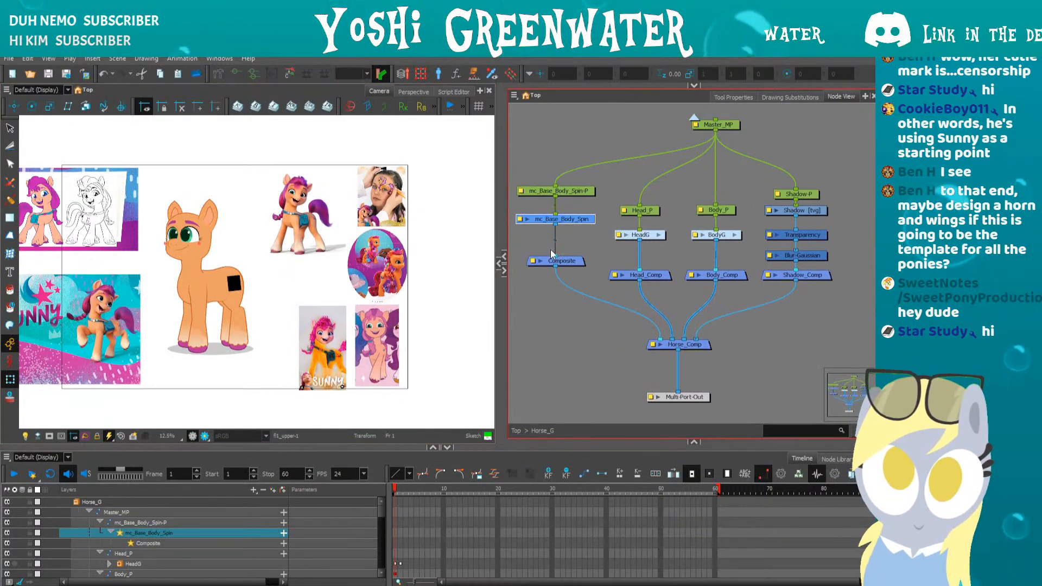
pyautogui.moveTo(549, 192); pyautogui.dragTo(546, 197)
pyautogui.click(544, 186)
pyautogui.click(549, 219)
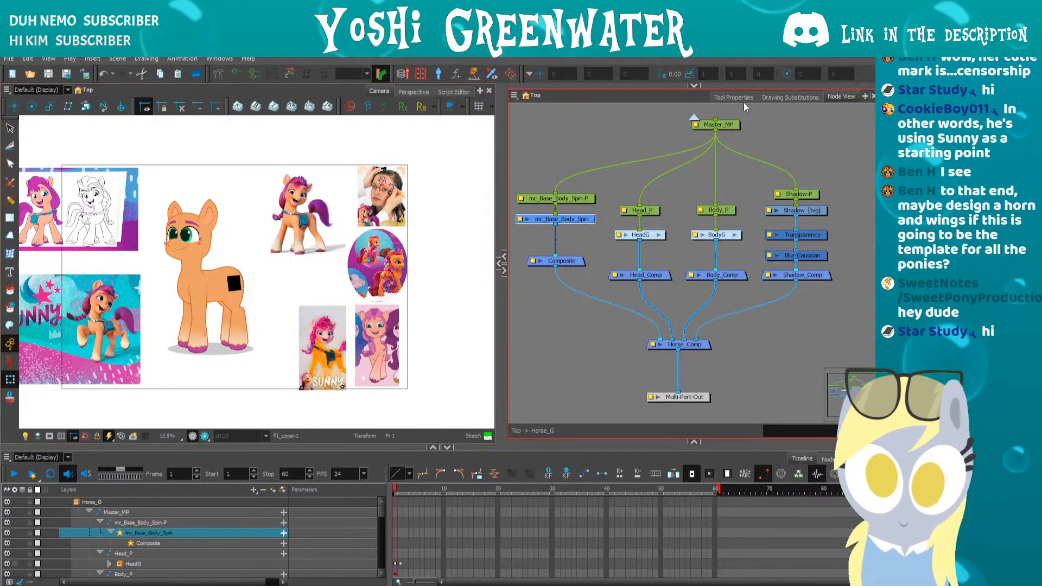
# - Make the timeline taller and centre the zoomed-out artwork in the camera view
pyautogui.click(790, 98)
pyautogui.click(841, 97)
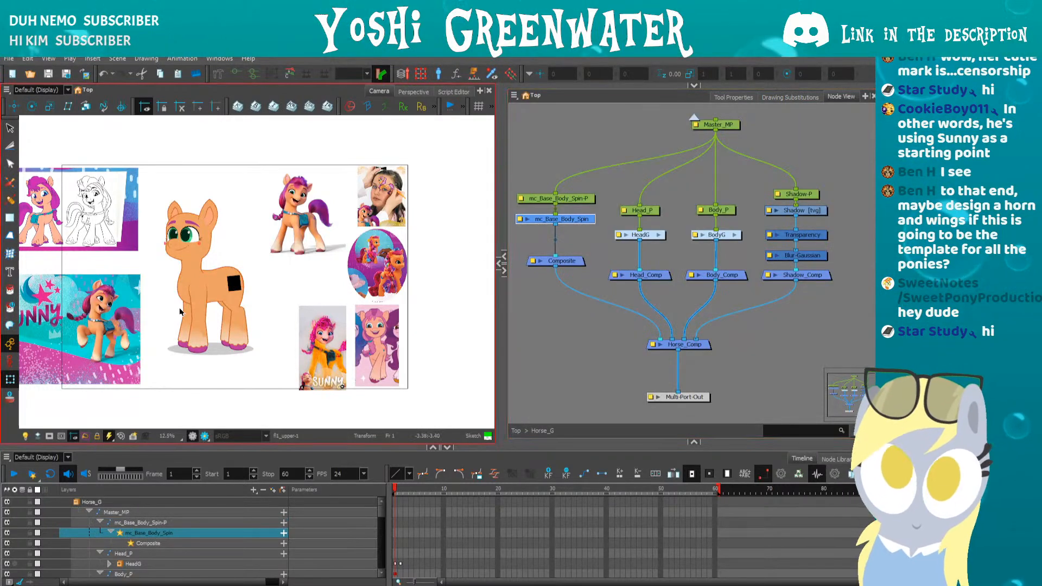
pyautogui.moveTo(542, 311); pyautogui.dragTo(568, 313)
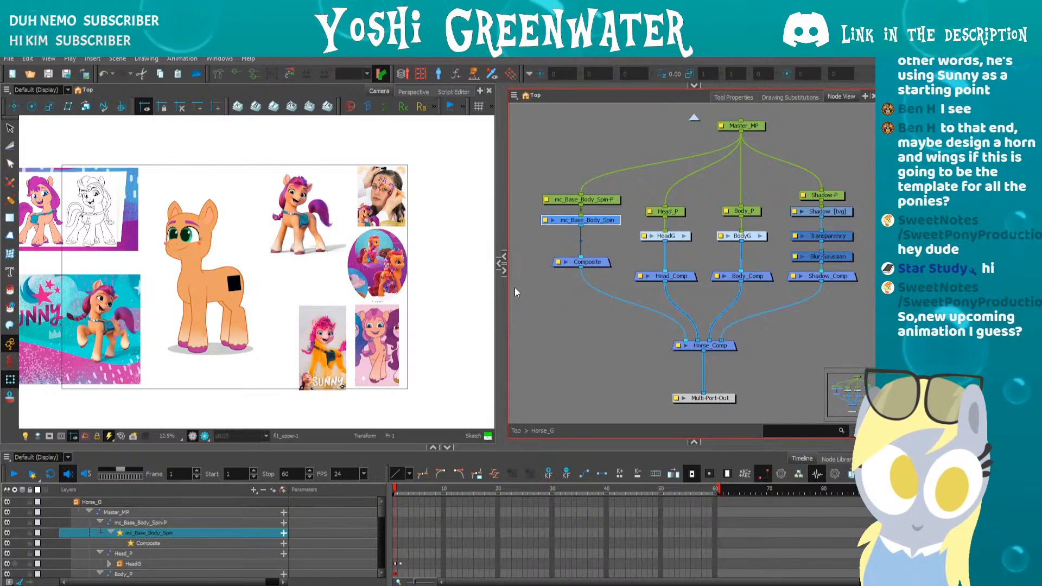
pyautogui.moveTo(182, 444); pyautogui.dragTo(176, 407)
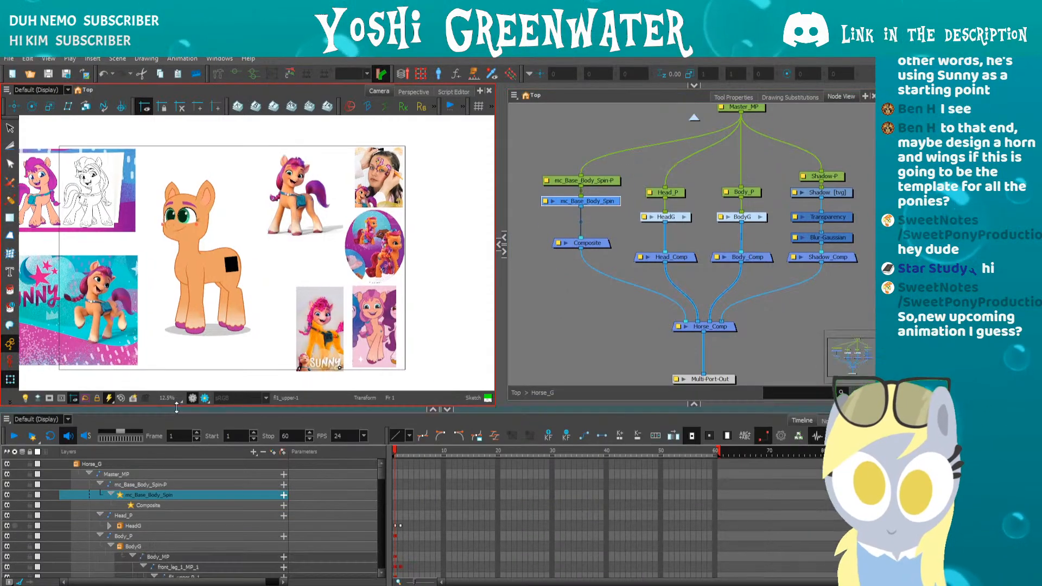
pyautogui.scroll(-1, 82, 376)
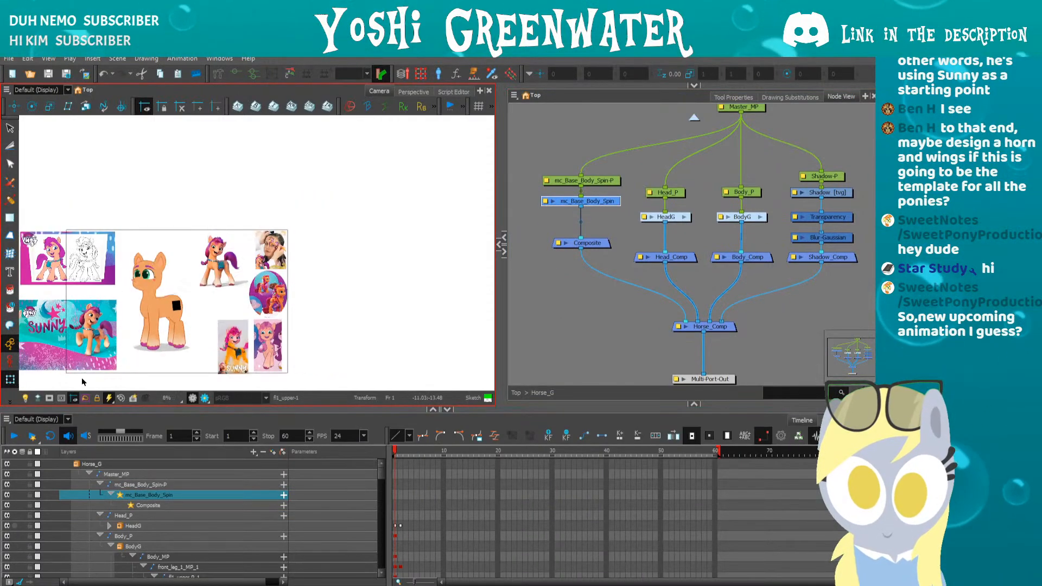
pyautogui.moveTo(88, 349); pyautogui.dragTo(235, 312)
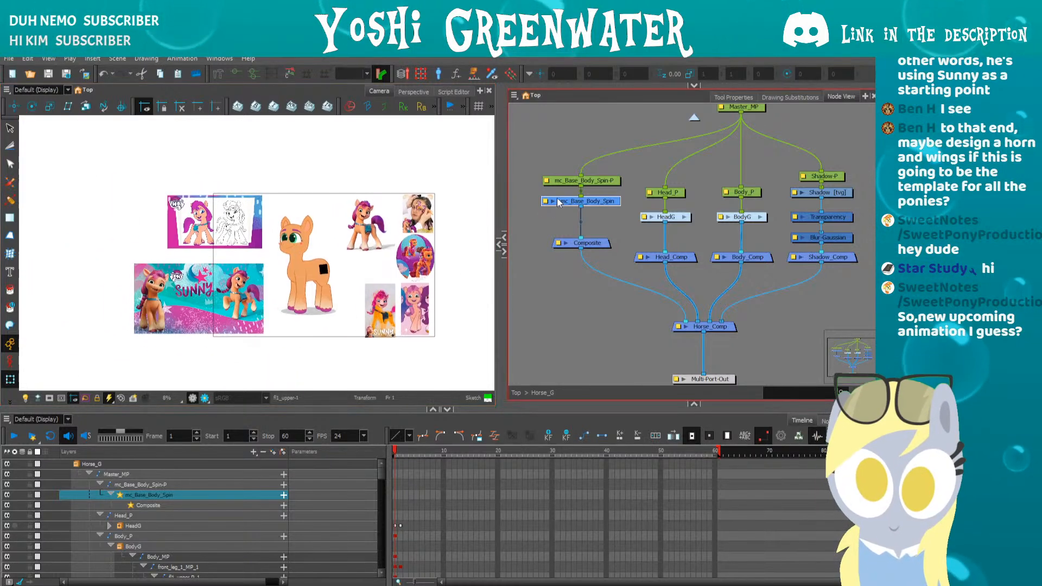
# - Scrub through the first frames to compare the pony's poses, and return to frame 1
pyautogui.click(399, 495)
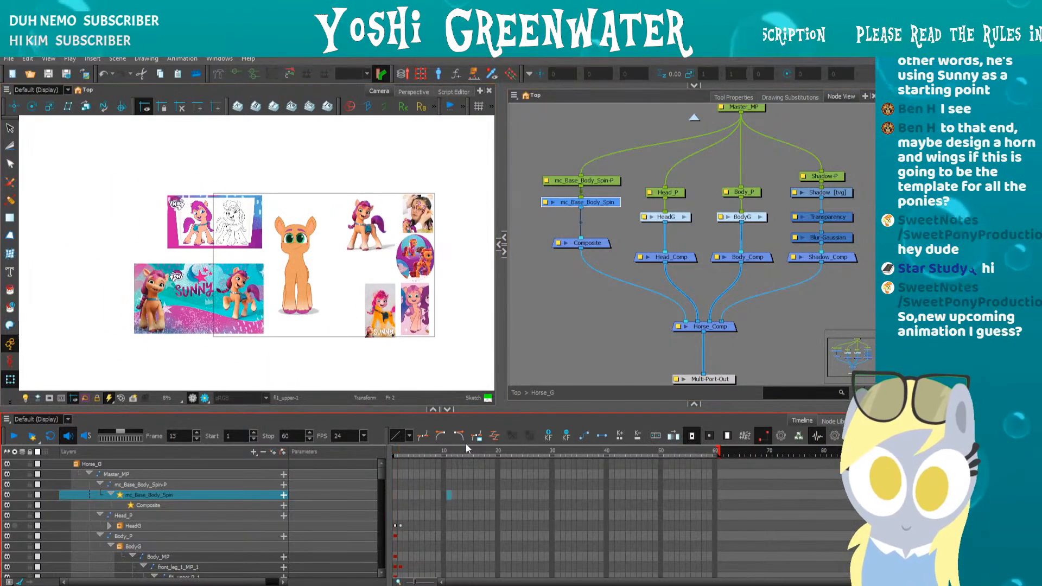
pyautogui.moveTo(465, 444); pyautogui.dragTo(538, 438)
pyautogui.moveTo(425, 422); pyautogui.dragTo(145, 493)
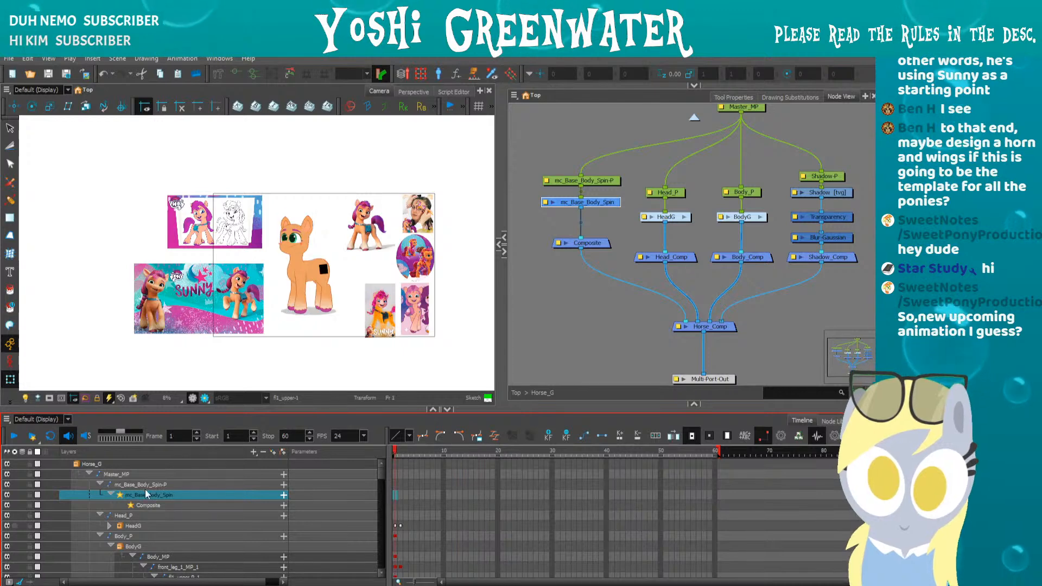
# - Try moving the mc_Base_Body_Spin-P peg down-left over the reference art, and feed mc_Base_Body_Spin straight into Horse_Comp without its composite
pyautogui.click(128, 486)
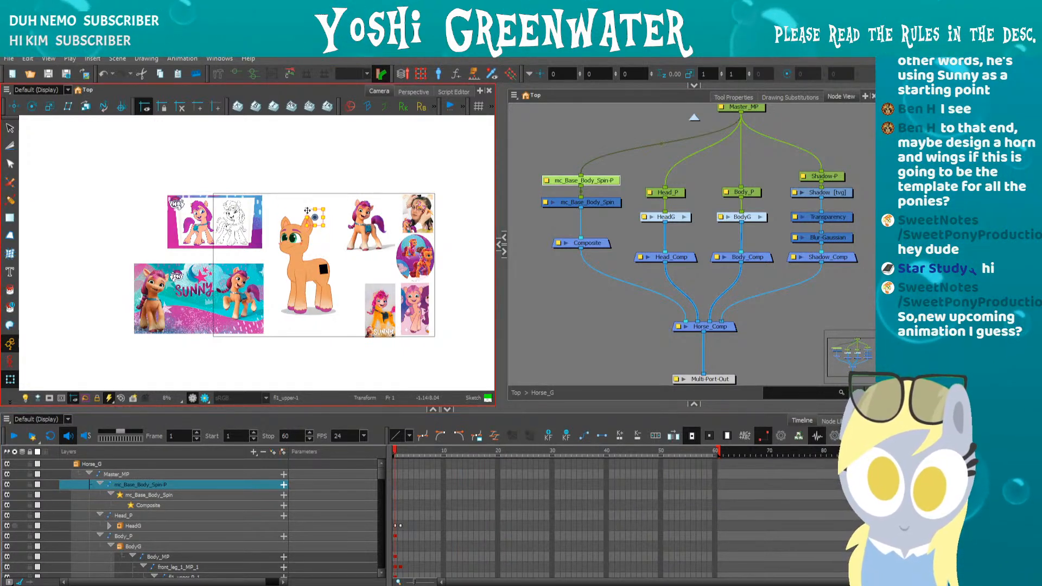
pyautogui.moveTo(307, 211); pyautogui.dragTo(228, 259)
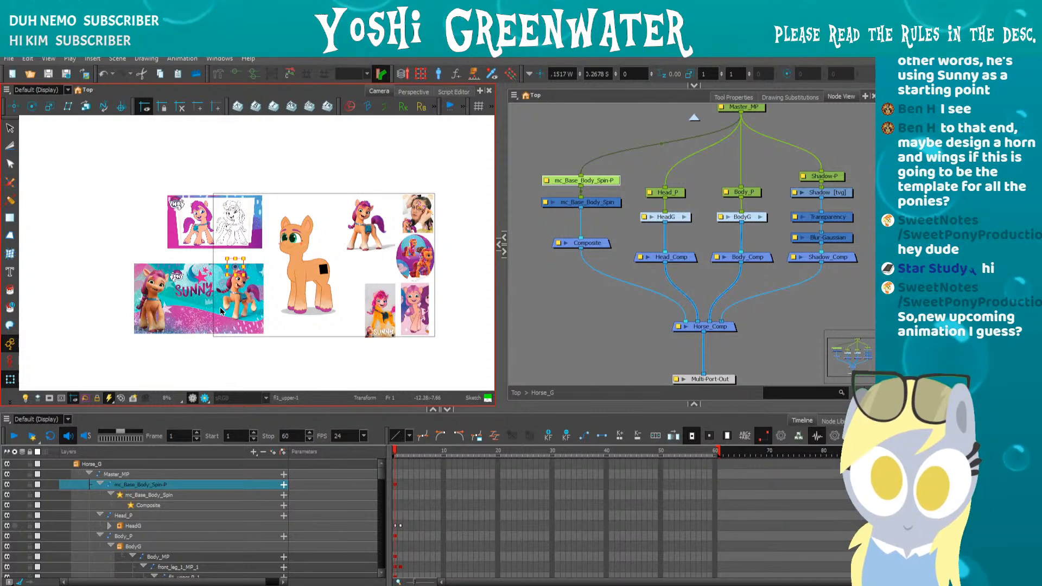
pyautogui.moveTo(595, 244); pyautogui.dragTo(581, 273)
pyautogui.click(590, 267)
pyautogui.moveTo(676, 322); pyautogui.dragTo(678, 325)
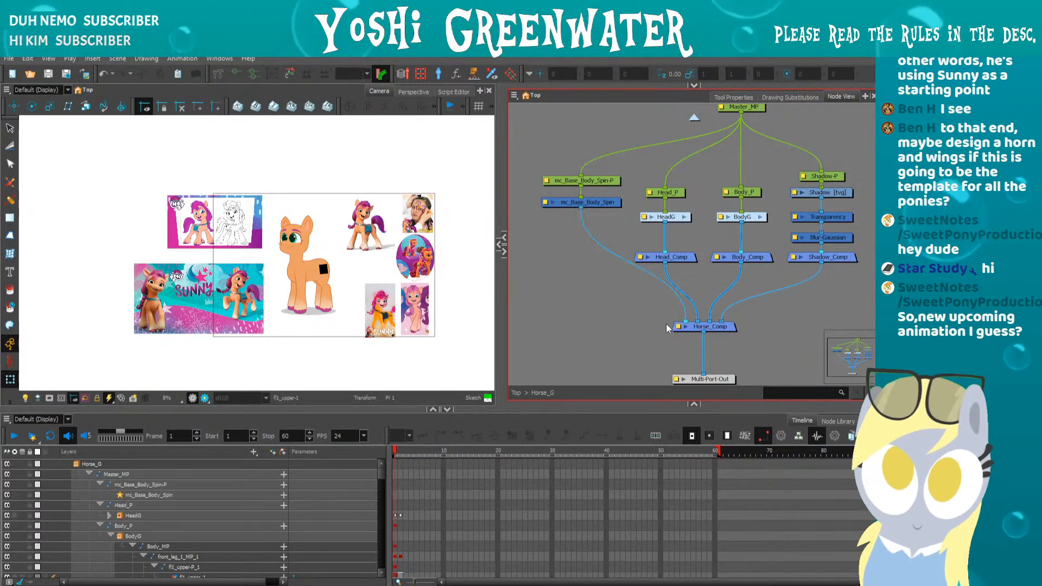
# - Lower mc_Base_Body_Spin in the network and reroute its output from Horse_Comp into Body_Comp
pyautogui.moveTo(583, 202); pyautogui.dragTo(596, 239)
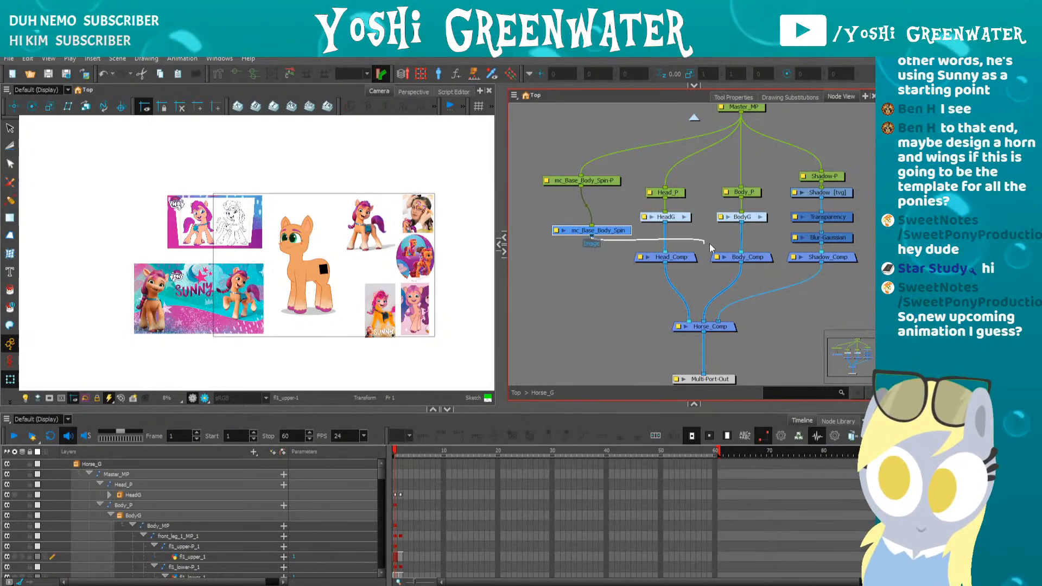
pyautogui.moveTo(709, 248); pyautogui.dragTo(733, 252)
pyautogui.scroll(2, 302, 263)
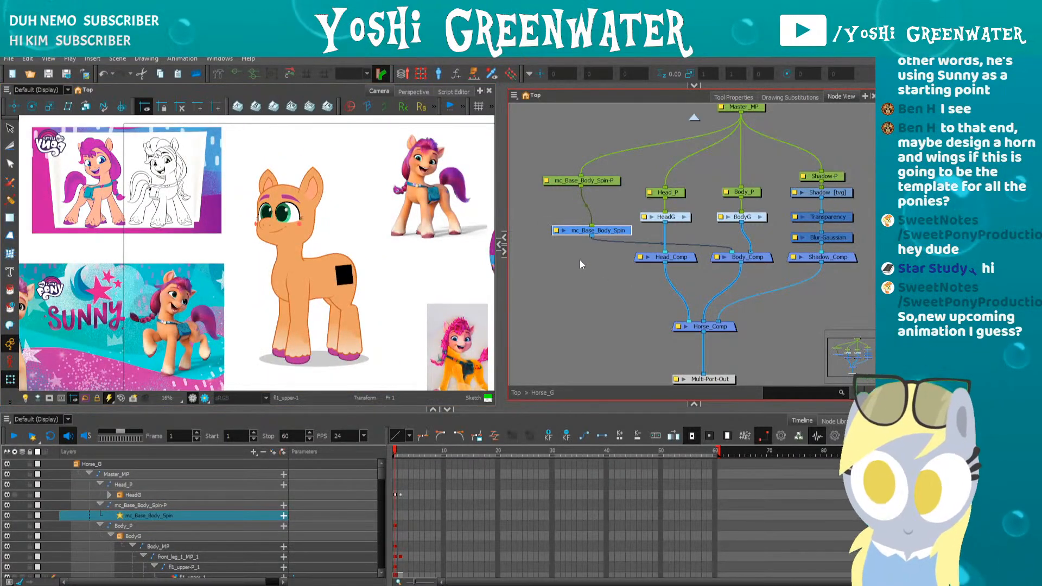
# - Move the mc_Base_Body_Spin node into the BodyG group and connect it to that group's Composite
pyautogui.press('Delete')
pyautogui.doubleClick(738, 218)
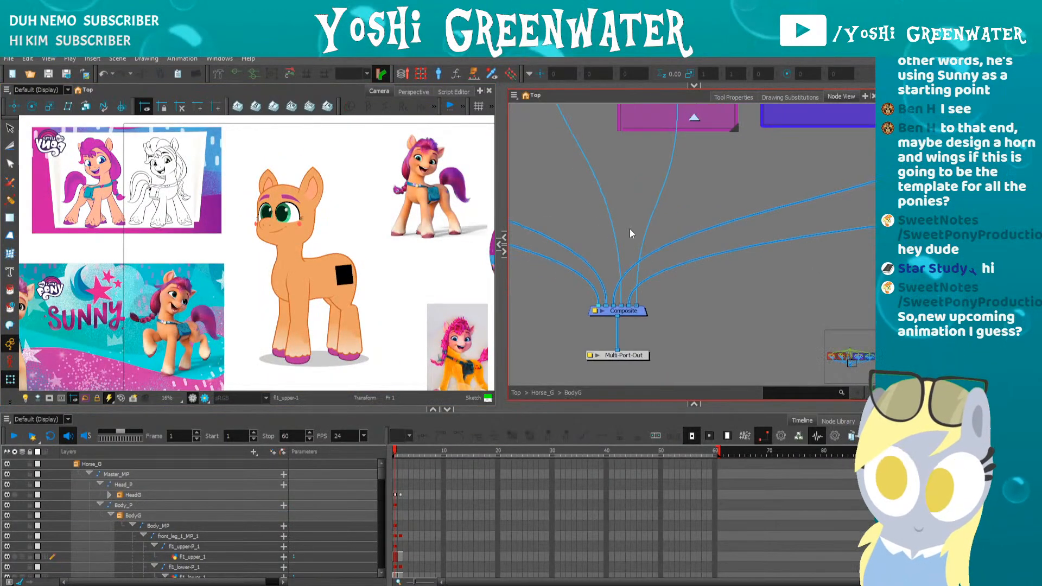
pyautogui.moveTo(606, 281); pyautogui.dragTo(597, 308)
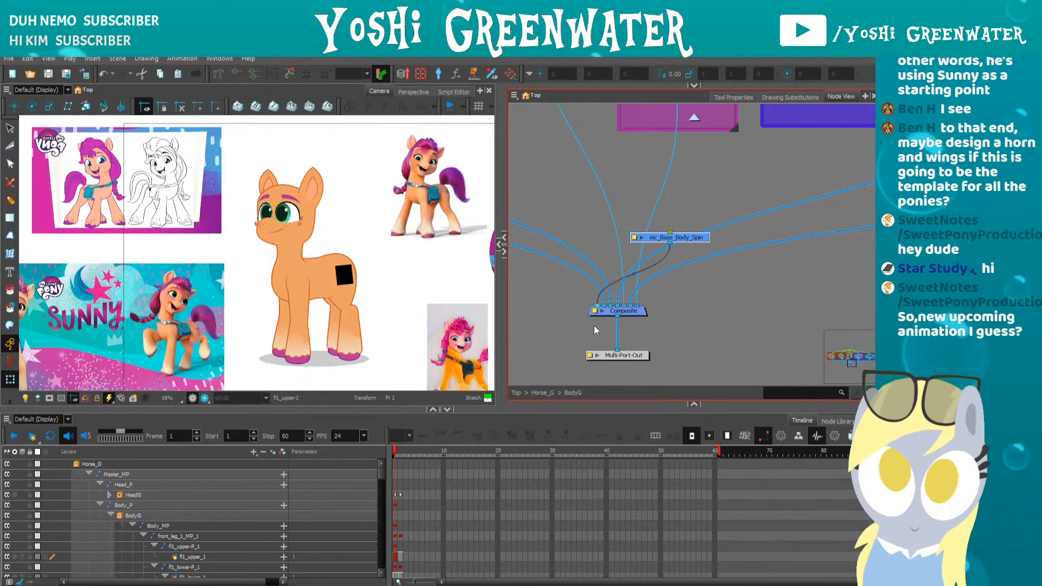
pyautogui.moveTo(639, 240); pyautogui.dragTo(526, 306)
pyautogui.hotkey('shift', 'm')
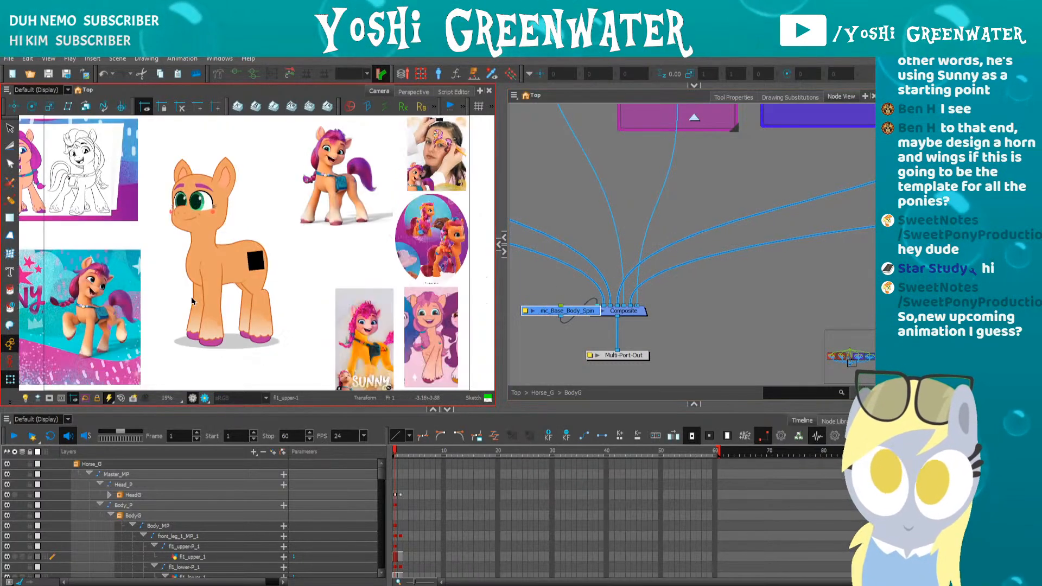
# - Step between frames 1 and 2 to compare the pony's poses, and shorten the timeline to enlarge the camera view
pyautogui.press('.')
pyautogui.press(',')
pyautogui.press('.')
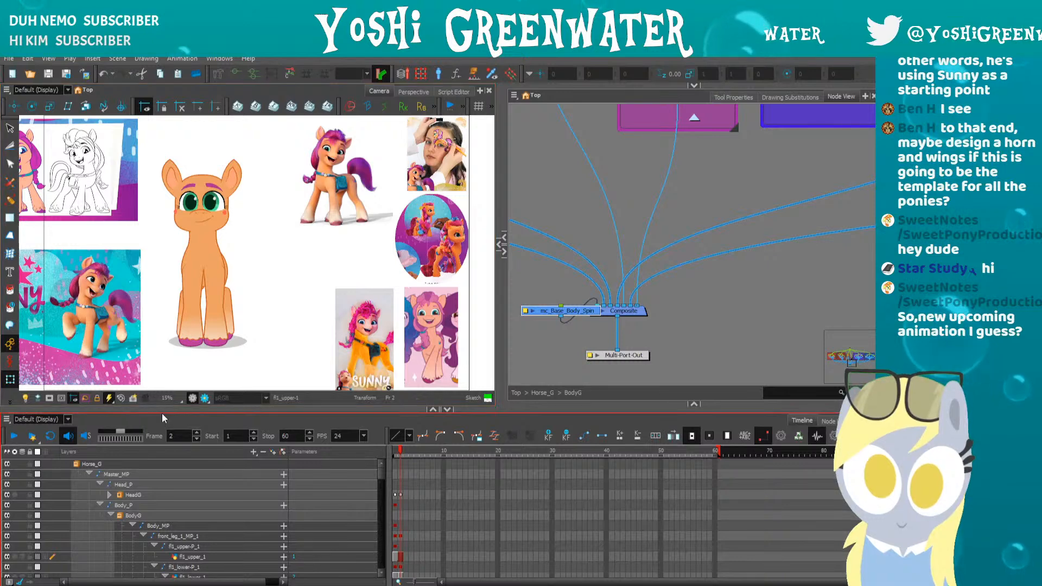
pyautogui.moveTo(162, 410); pyautogui.dragTo(162, 431)
pyautogui.scroll(-2, 181, 313)
pyautogui.scroll(-2, 181, 311)
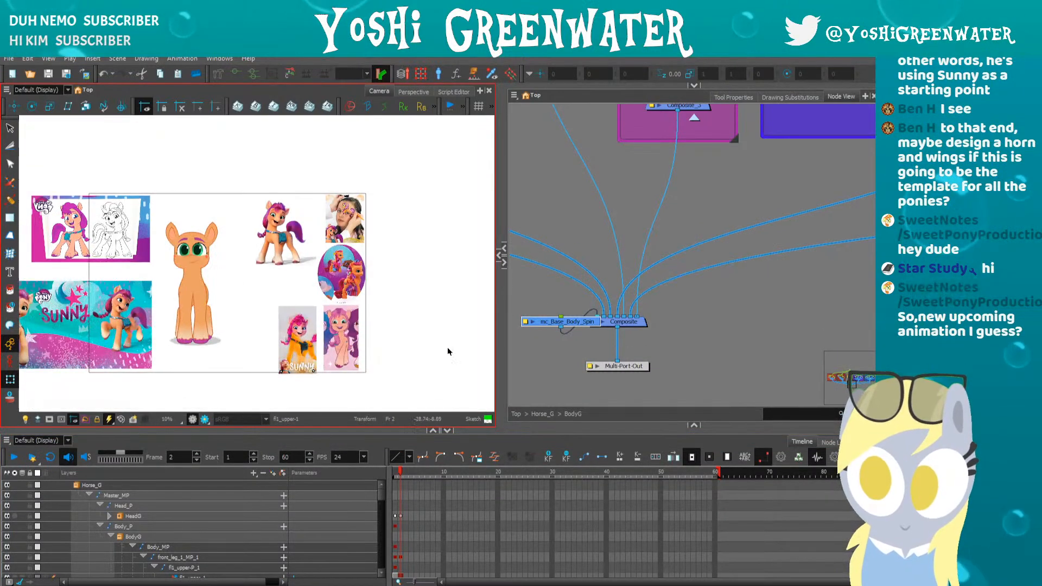
# - Separate mc_Base_Body_Spin from the Composite it overlaps, placing it slightly above that node
pyautogui.moveTo(559, 322); pyautogui.dragTo(553, 298)
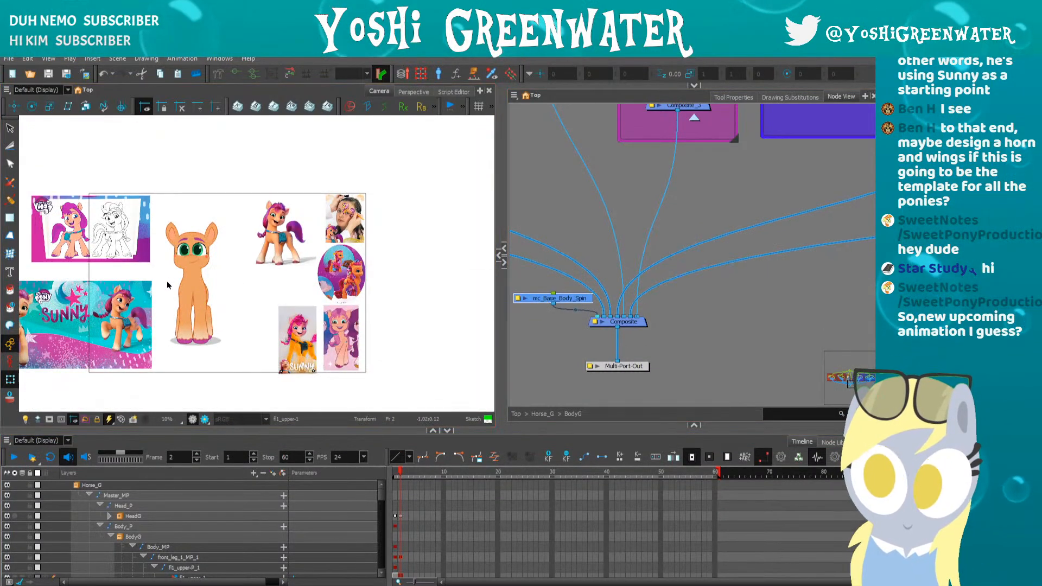
pyautogui.scroll(3, 170, 286)
pyautogui.scroll(-4, 171, 289)
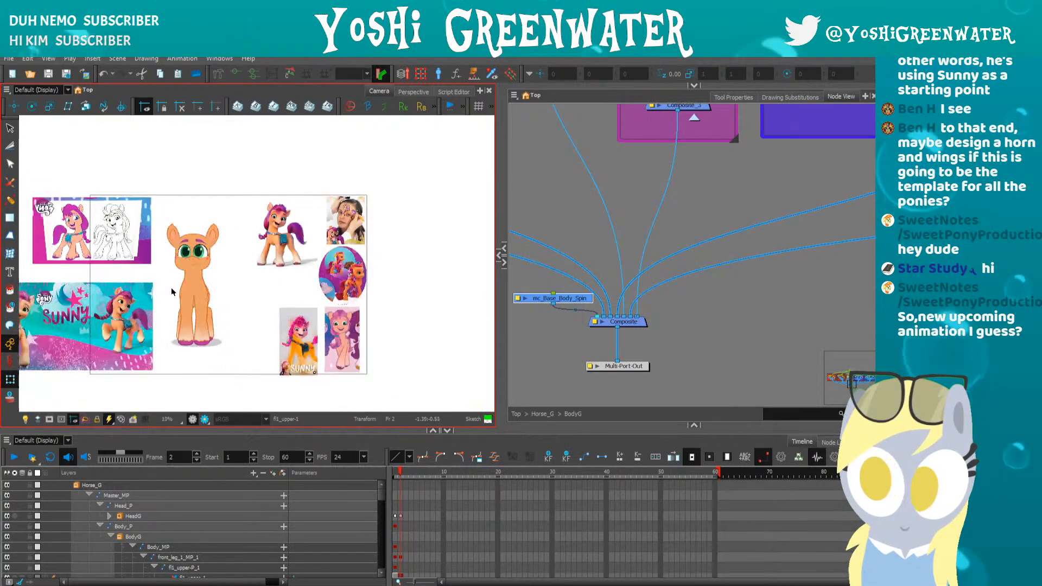
pyautogui.scroll(3, 165, 308)
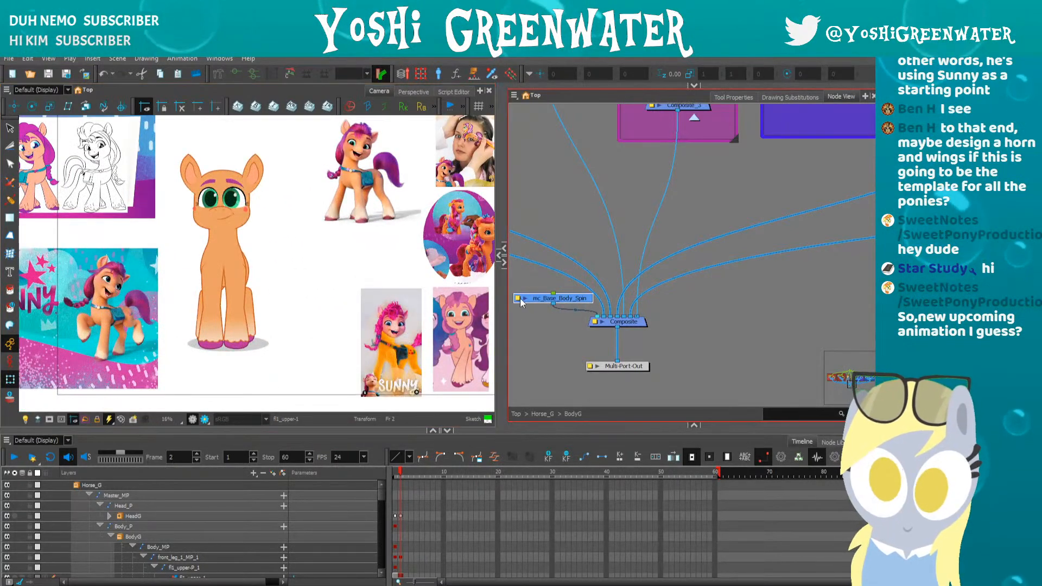
# - Widen the camera view and show the mc_Base_Body_Spin slider control beside the pony
pyautogui.doubleClick(558, 298)
pyautogui.click(688, 270)
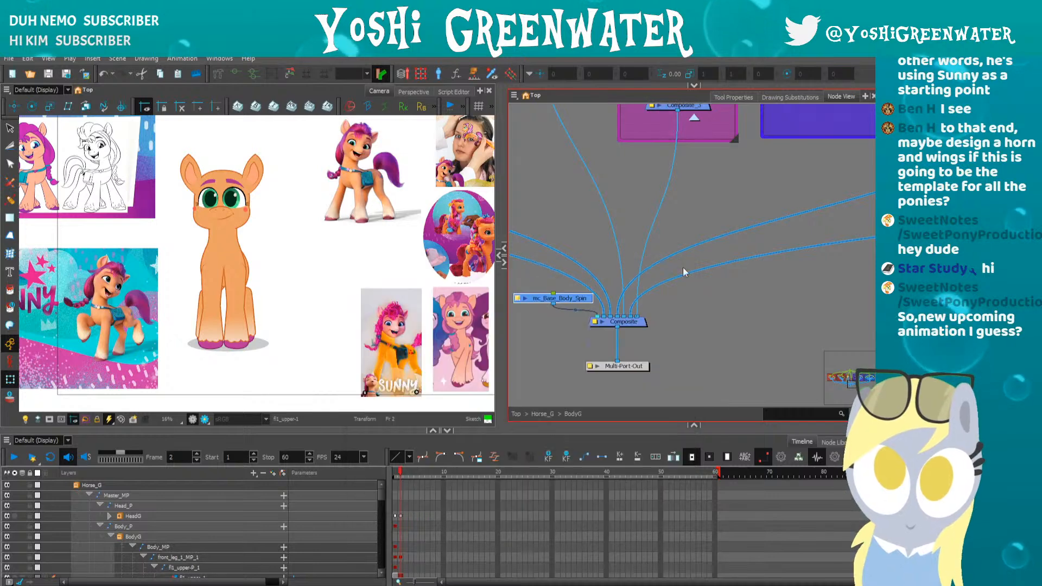
pyautogui.moveTo(504, 176); pyautogui.dragTo(635, 177)
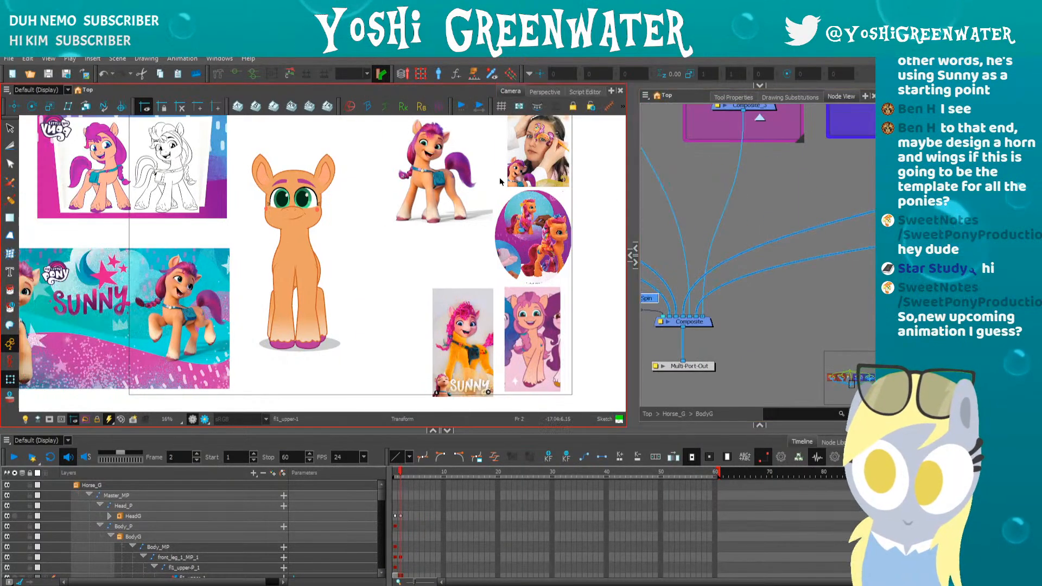
pyautogui.click(609, 106)
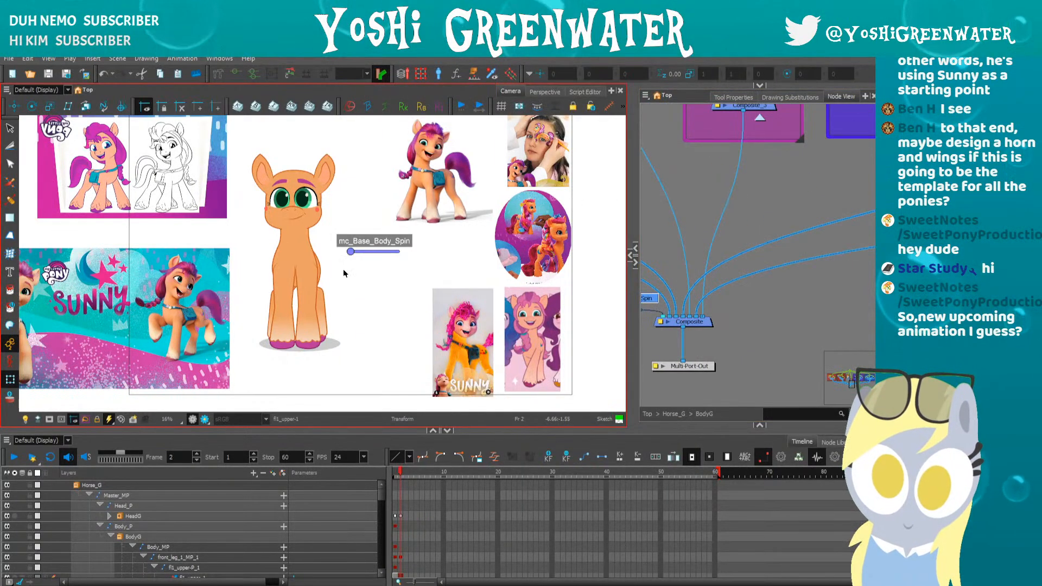
pyautogui.moveTo(630, 309); pyautogui.dragTo(558, 312)
# - Set the Show Controls Mode of mc_Base_Body_Spin to Always in its layer properties
pyautogui.doubleClick(629, 297)
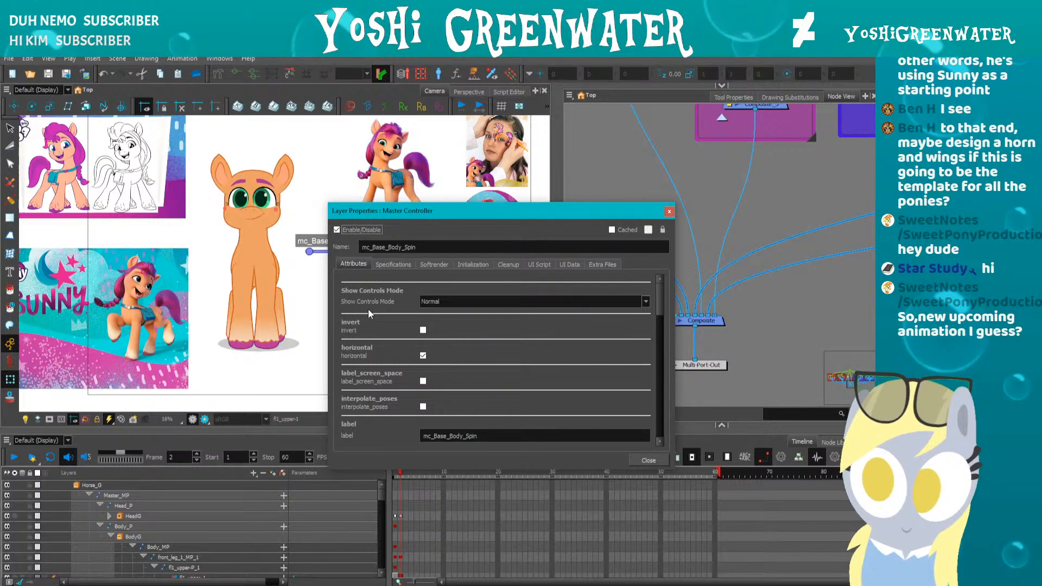
pyautogui.click(431, 301)
pyautogui.click(431, 327)
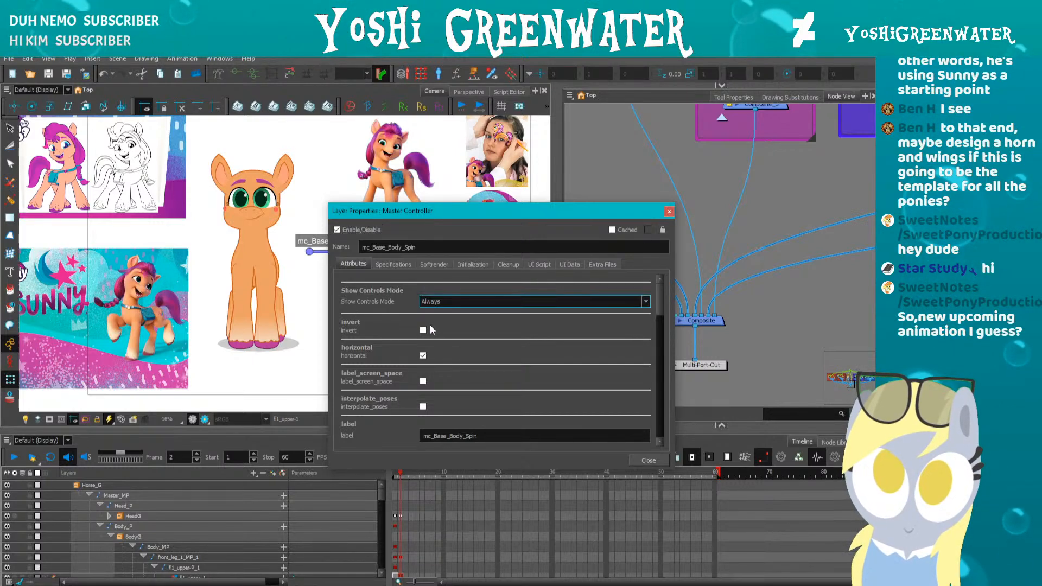
pyautogui.click(669, 212)
# - Move mc_Base_Body_Spin out of BodyG back into Horse_G, attached under the mc_Base_Body_Spin-P peg
pyautogui.click(600, 318)
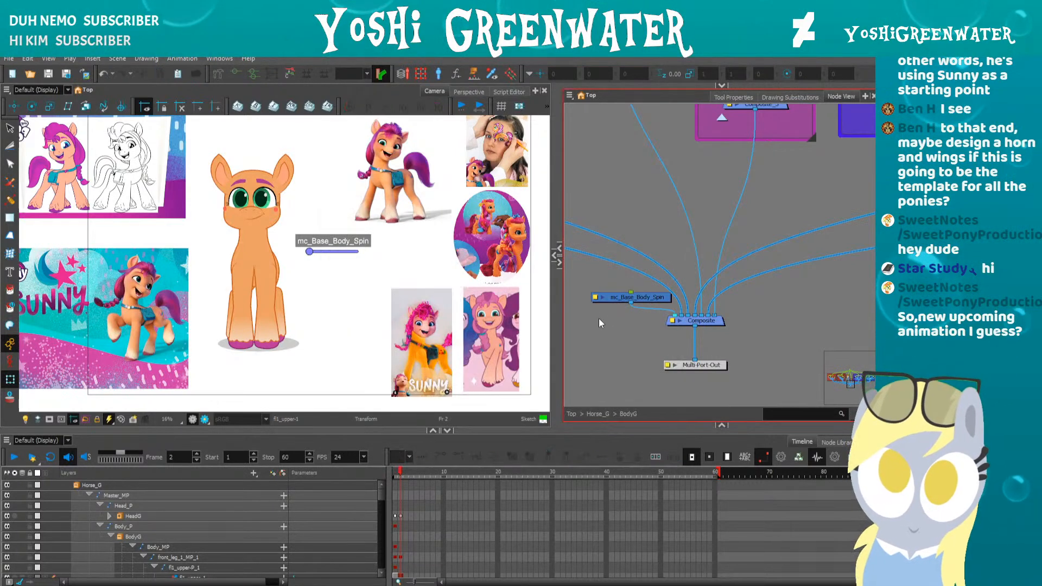
pyautogui.moveTo(599, 319); pyautogui.dragTo(611, 350)
pyautogui.click(629, 326)
pyautogui.click(594, 319)
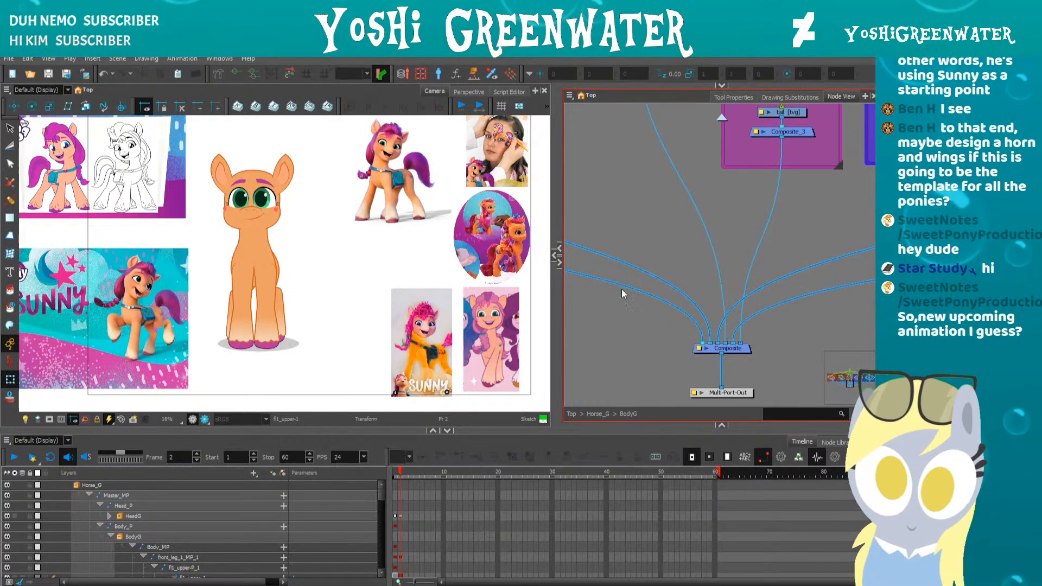
pyautogui.click(721, 118)
pyautogui.moveTo(644, 183); pyautogui.dragTo(700, 175)
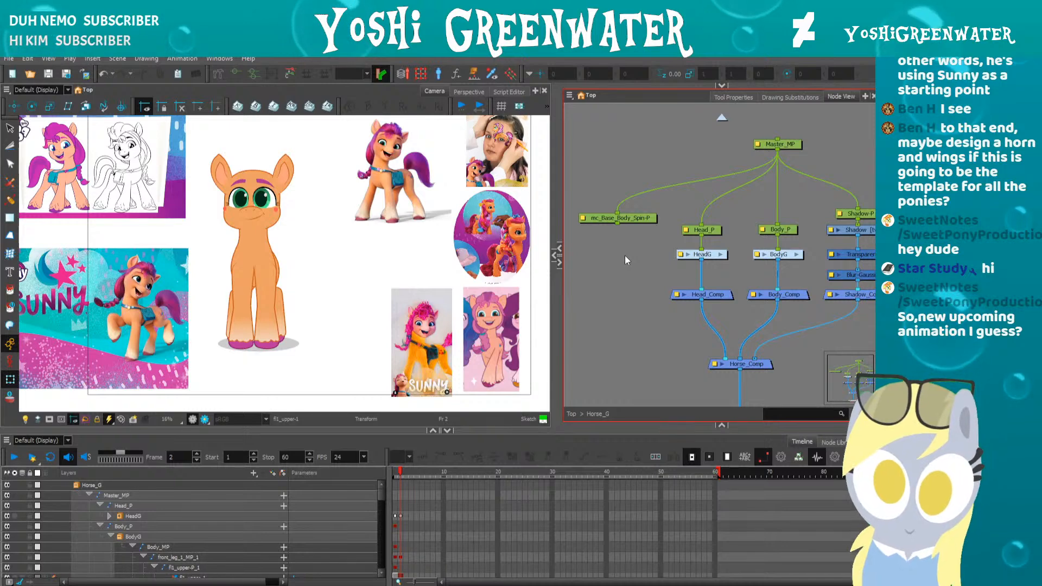
pyautogui.click(624, 255)
pyautogui.moveTo(590, 258); pyautogui.dragTo(610, 251)
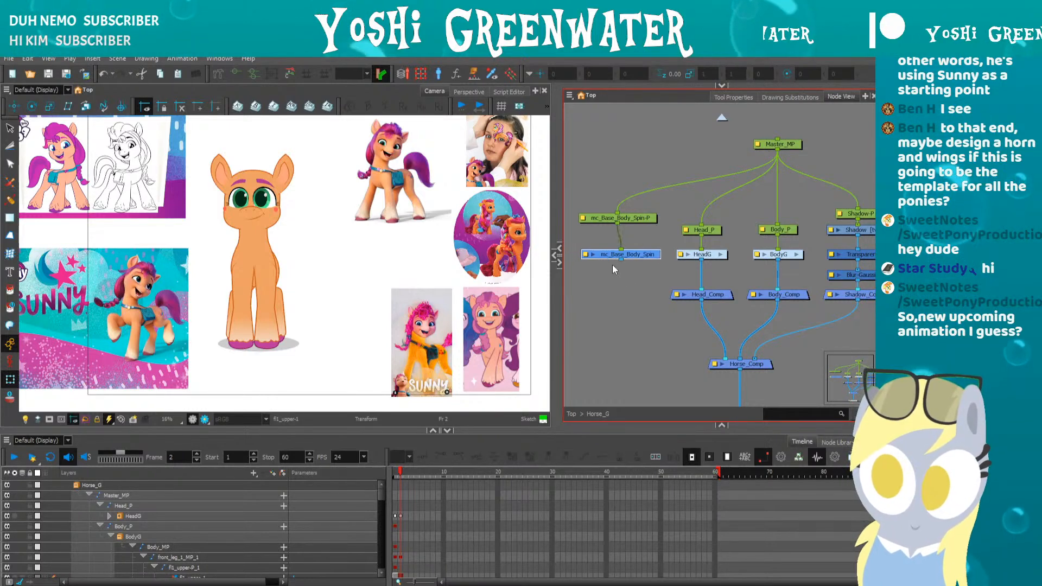
# - Add a composite below mc_Base_Body_Spin that feeds Horse_Comp, and line both nodes up beneath the peg
pyautogui.press('c')
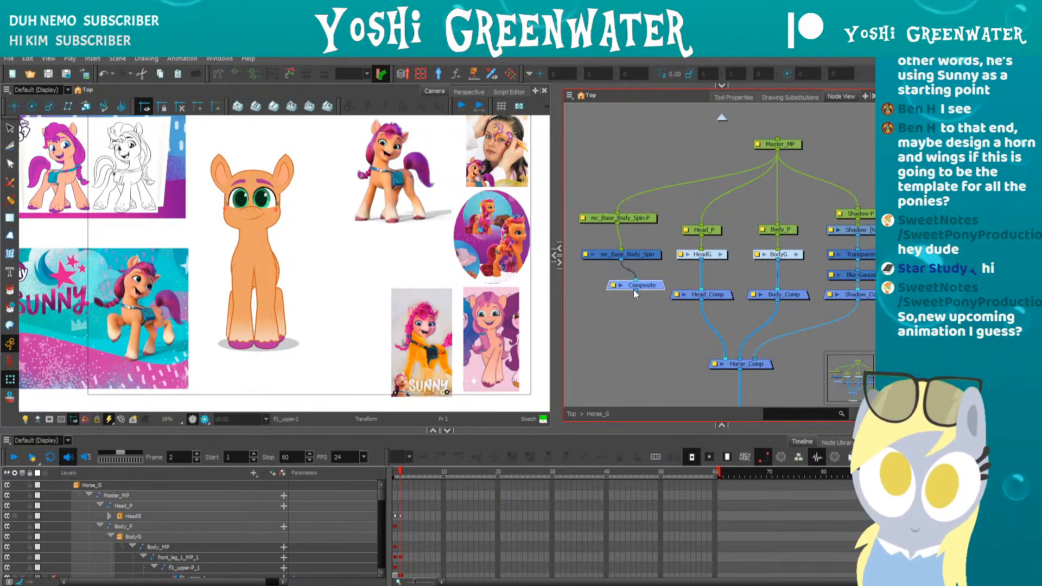
pyautogui.moveTo(715, 364); pyautogui.dragTo(716, 363)
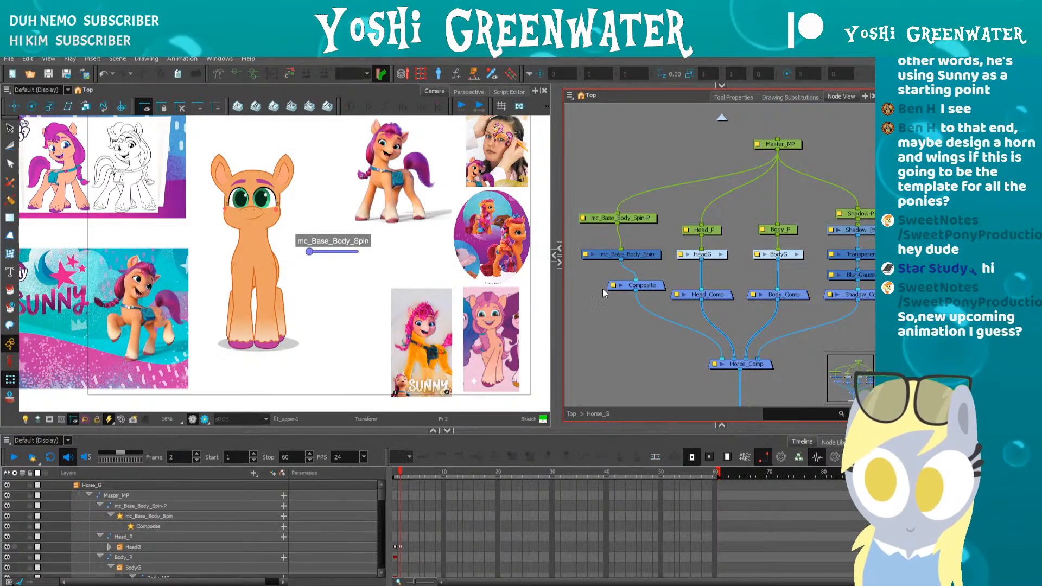
pyautogui.moveTo(625, 288); pyautogui.dragTo(605, 260)
pyautogui.keyDown('shift'); pyautogui.click(610, 255); pyautogui.keyUp('shift')
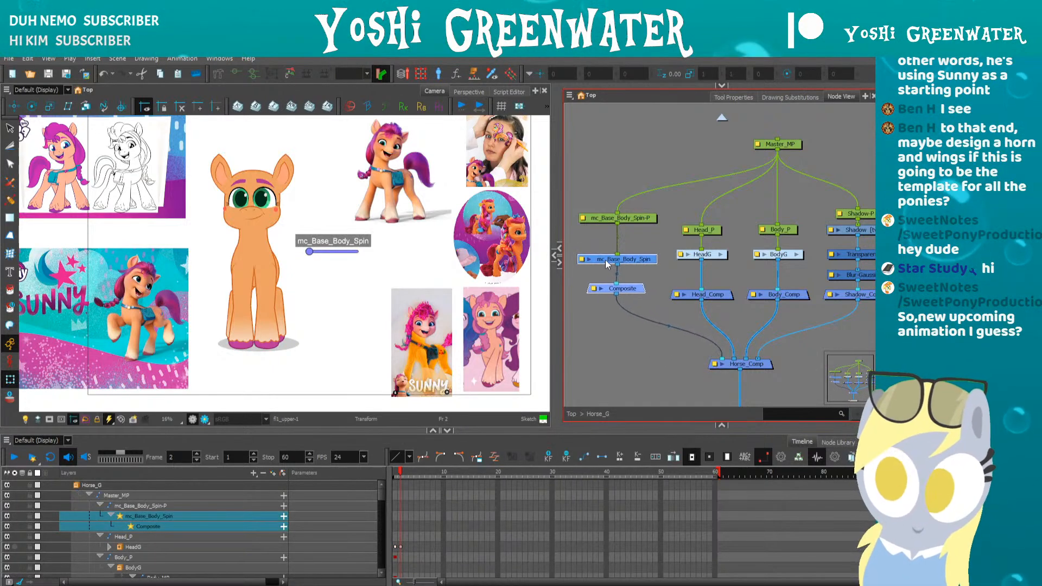
# - Bring the mc_Base_Body_Spin-P peg down level with Head_P, and lower the controller's composite level with Head_Comp
pyautogui.moveTo(605, 217); pyautogui.dragTo(604, 229)
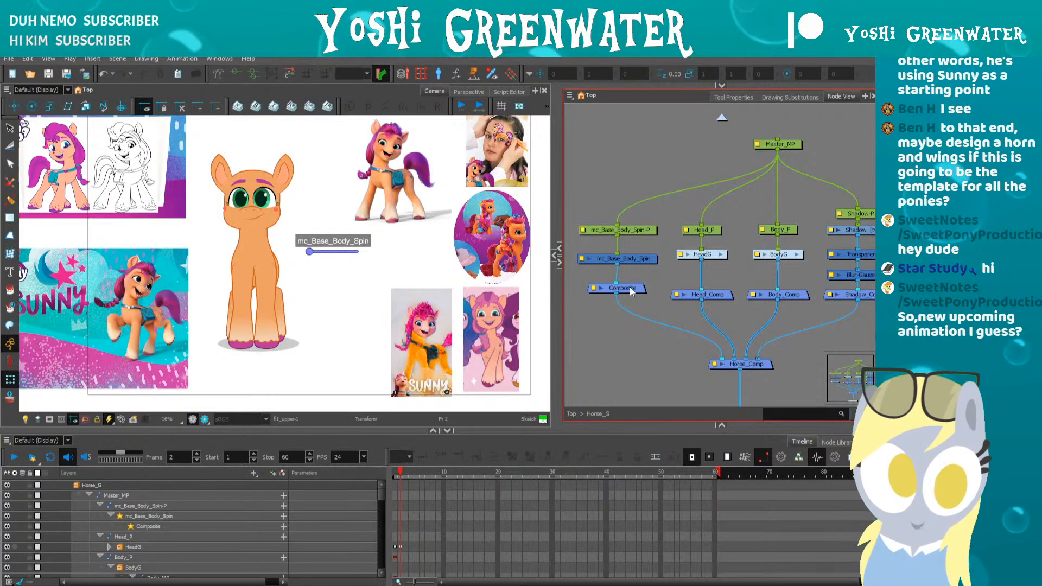
pyautogui.moveTo(628, 288); pyautogui.dragTo(630, 289)
pyautogui.click(617, 325)
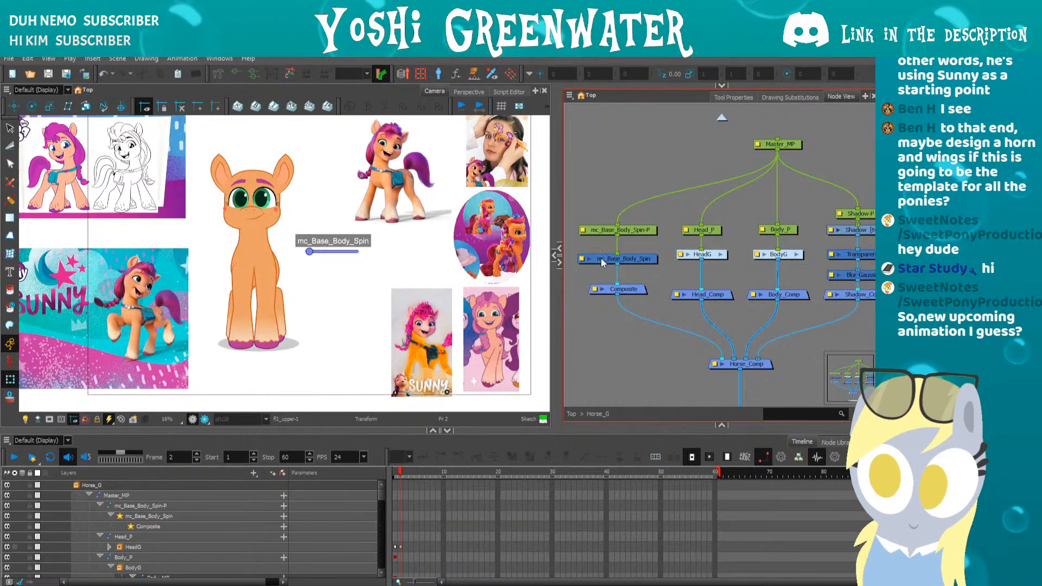
pyautogui.moveTo(602, 259); pyautogui.dragTo(609, 260)
pyautogui.click(609, 231)
pyautogui.click(613, 300)
pyautogui.moveTo(635, 295); pyautogui.dragTo(635, 300)
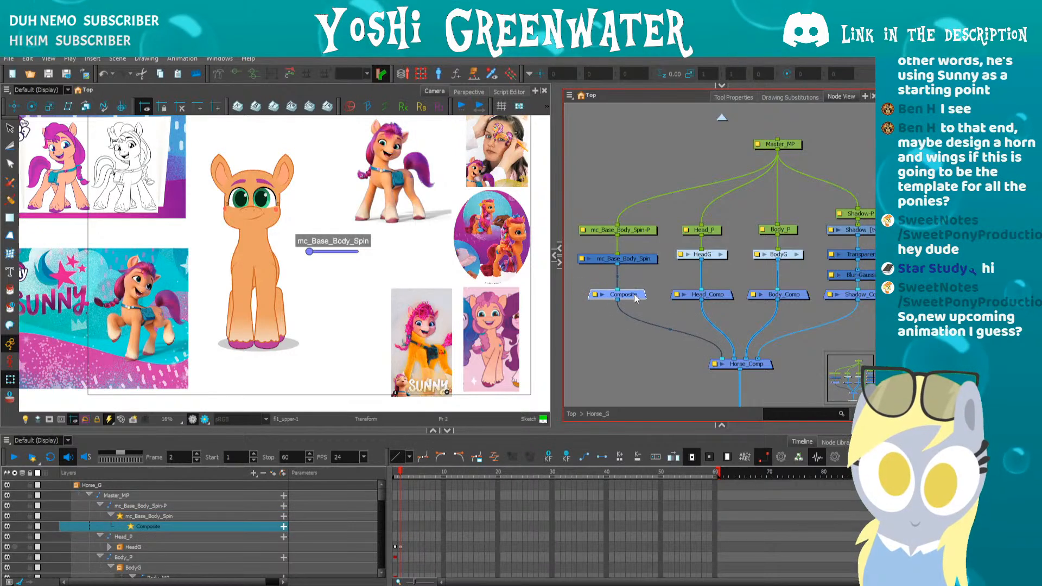
pyautogui.click(616, 332)
# - Nudge the mc_Base_Body_Spin-P peg slightly down and right in the camera view on frame 2
pyautogui.click(617, 230)
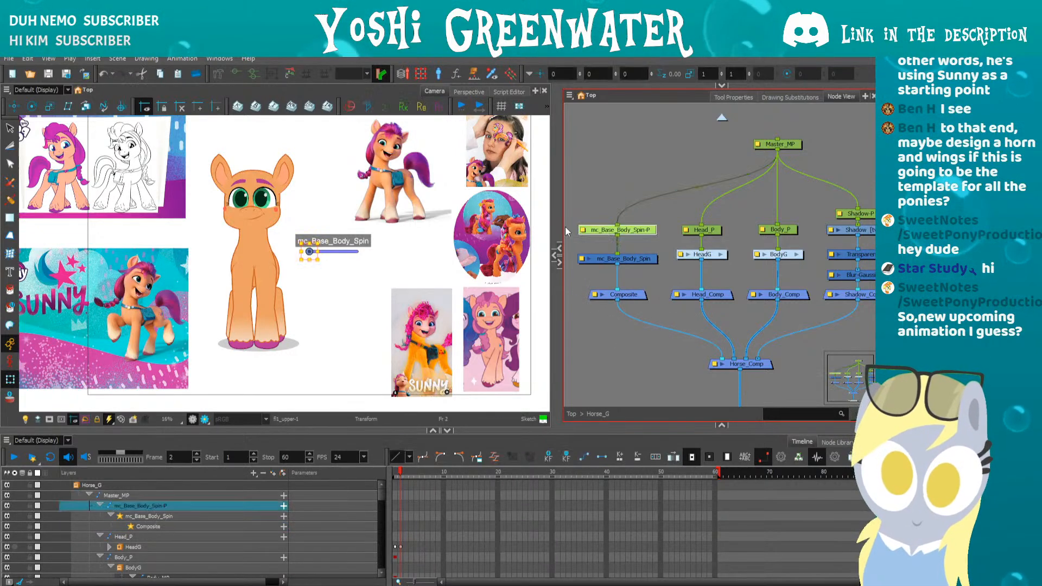
pyautogui.moveTo(307, 253)
pyautogui.mouseDown()
pyautogui.moveTo(306, 222)
pyautogui.moveTo(309, 254)
pyautogui.mouseUp()
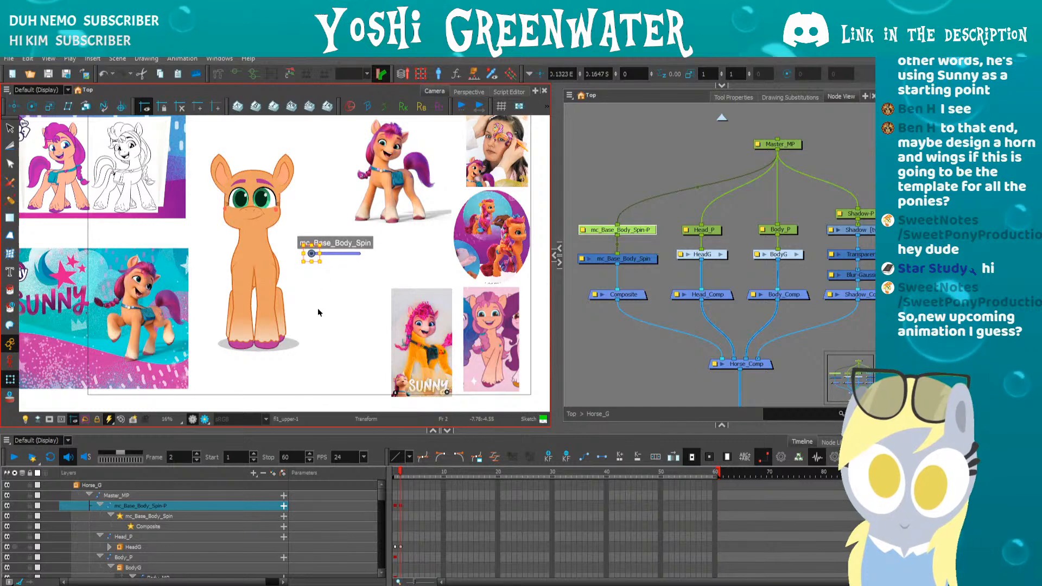
pyautogui.click(316, 308)
# - Make the timeline taller and collapse the Horse_G layer hierarchy along with the other layers
pyautogui.moveTo(310, 425); pyautogui.dragTo(352, 372)
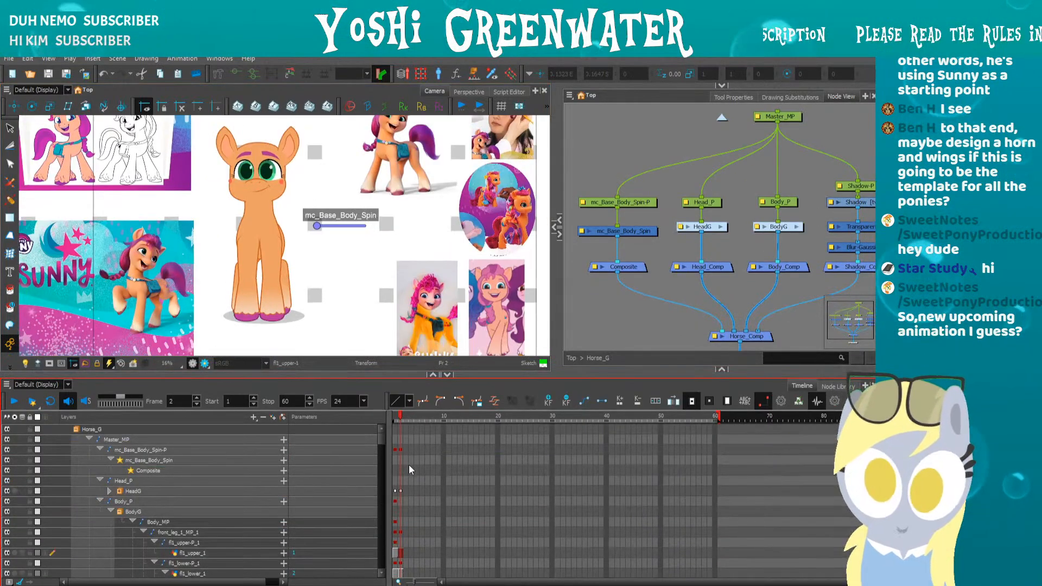
pyautogui.hotkey('shift', 'f')
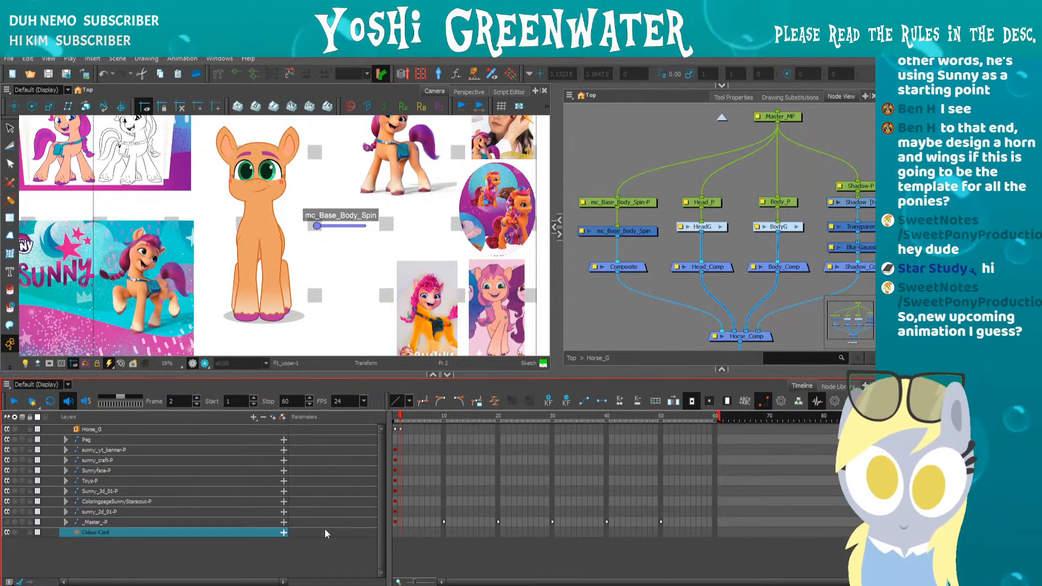
pyautogui.click(605, 308)
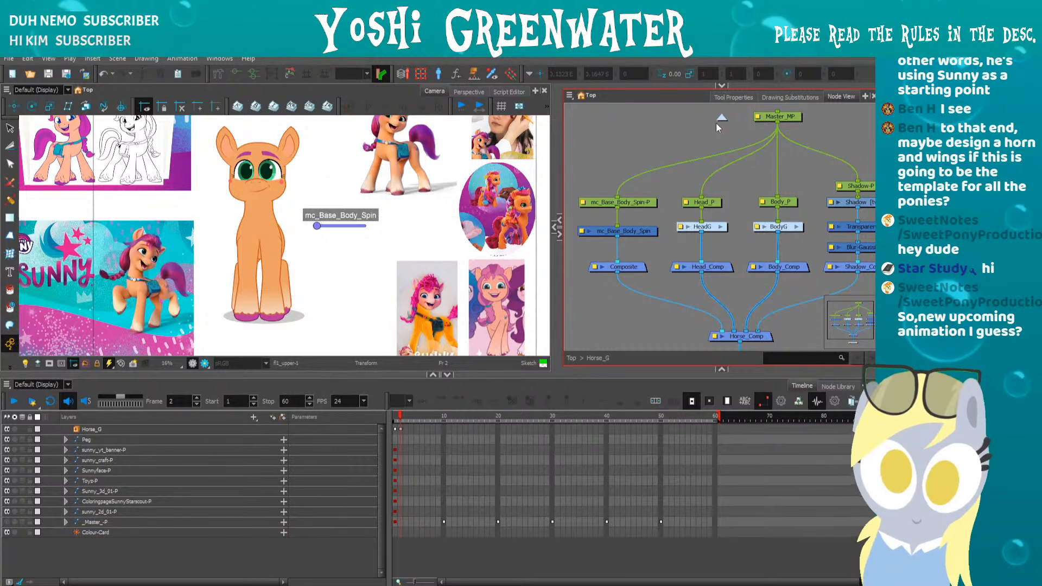
# - Move the playhead to frame 60 and select the Horse_G layer in the timeline
pyautogui.click(721, 118)
pyautogui.moveTo(708, 131); pyautogui.dragTo(617, 111)
pyautogui.click(647, 213)
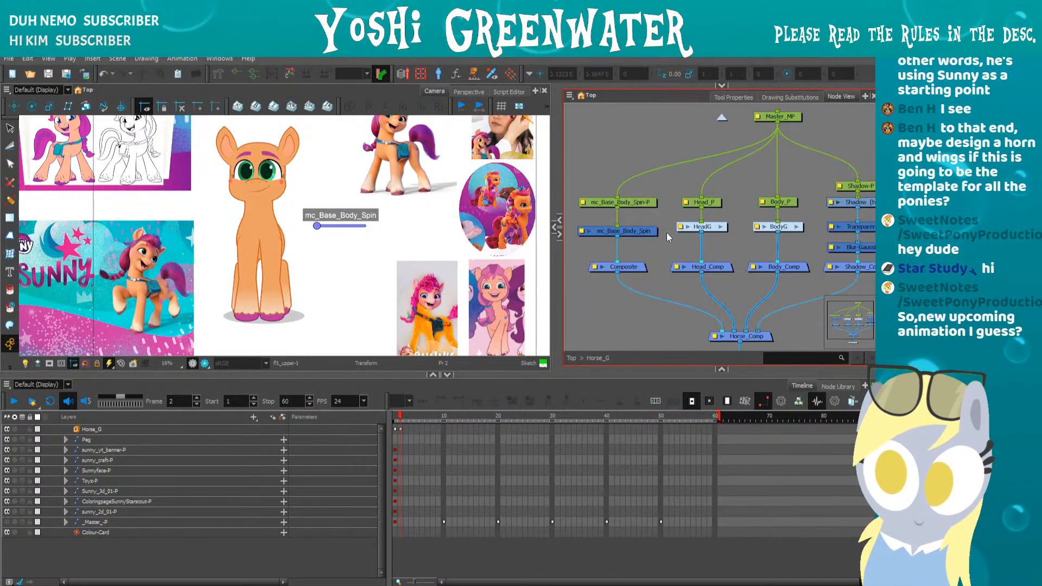
pyautogui.click(710, 232)
pyautogui.moveTo(400, 417); pyautogui.dragTo(716, 423)
pyautogui.click(180, 430)
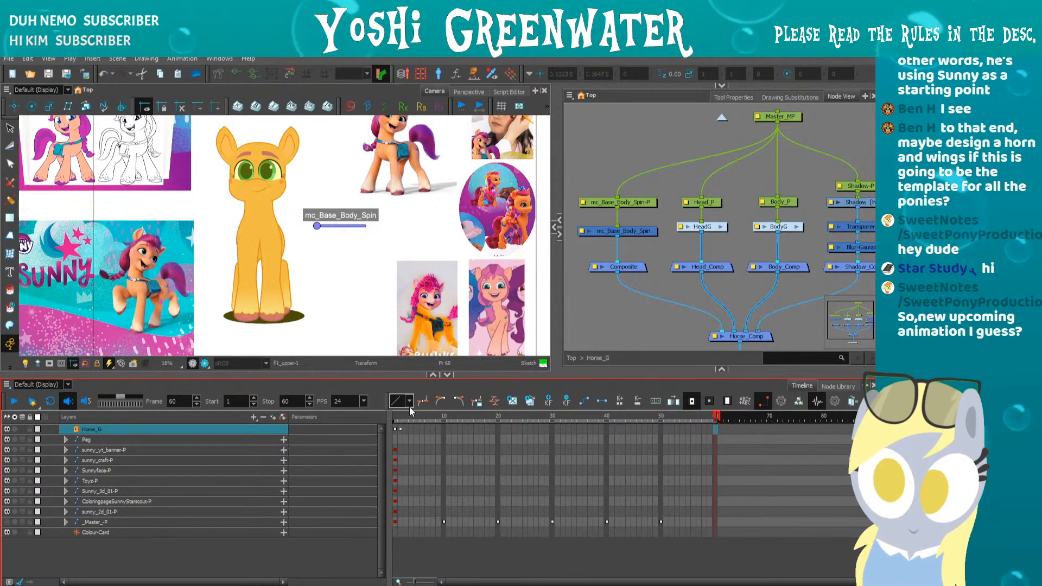
# - Expand Horse_G and Master_MP in the timeline from frame 1 and move the playhead to frame 30
pyautogui.click(395, 416)
pyautogui.click(76, 429)
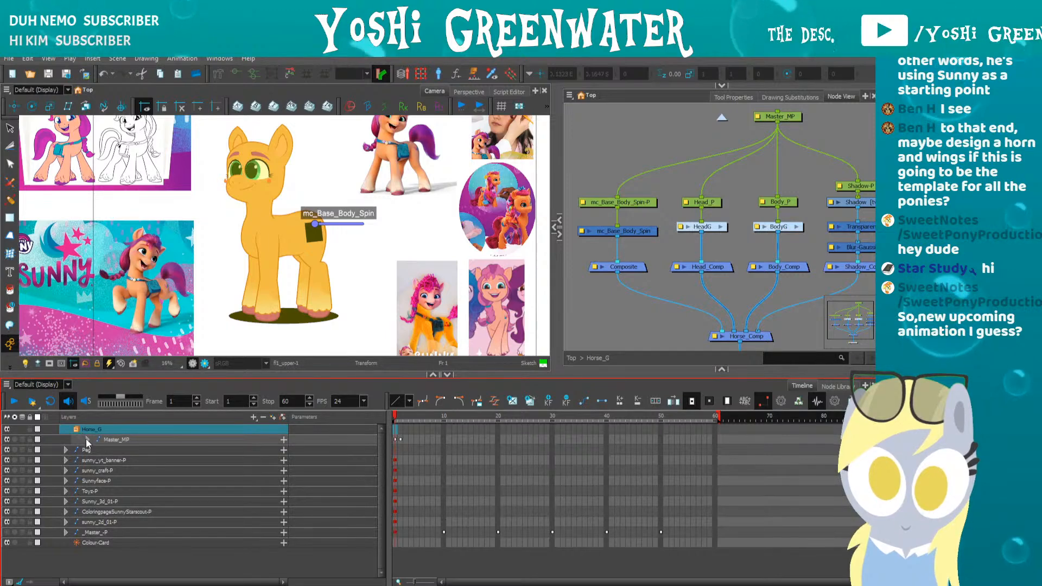
pyautogui.click(89, 439)
pyautogui.click(428, 421)
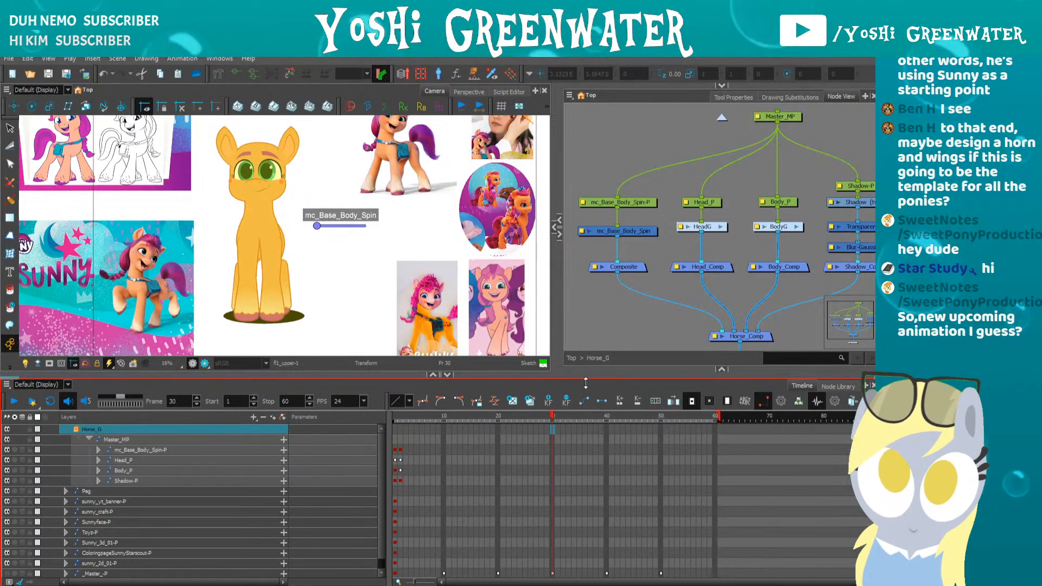
# - Enlarge the camera view over the timeline and frame the whole pony together with its mc_Base_Body_Spin slider
pyautogui.moveTo(557, 375); pyautogui.dragTo(556, 416)
pyautogui.scroll(1, 217, 278)
pyautogui.moveTo(209, 253); pyautogui.dragTo(235, 274)
pyautogui.click(780, 137)
pyautogui.moveTo(469, 425); pyautogui.dragTo(471, 499)
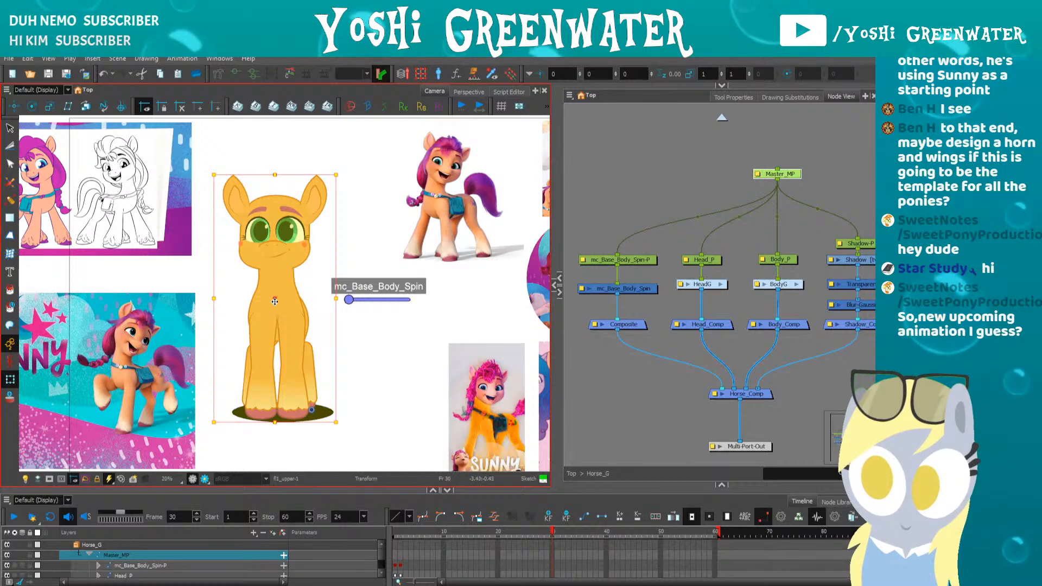
pyautogui.moveTo(273, 316)
pyautogui.mouseDown()
pyautogui.moveTo(261, 311)
pyautogui.moveTo(331, 326)
pyautogui.moveTo(273, 320)
pyautogui.moveTo(309, 315)
pyautogui.moveTo(281, 305)
pyautogui.mouseUp()
pyautogui.scroll(1, 240, 288)
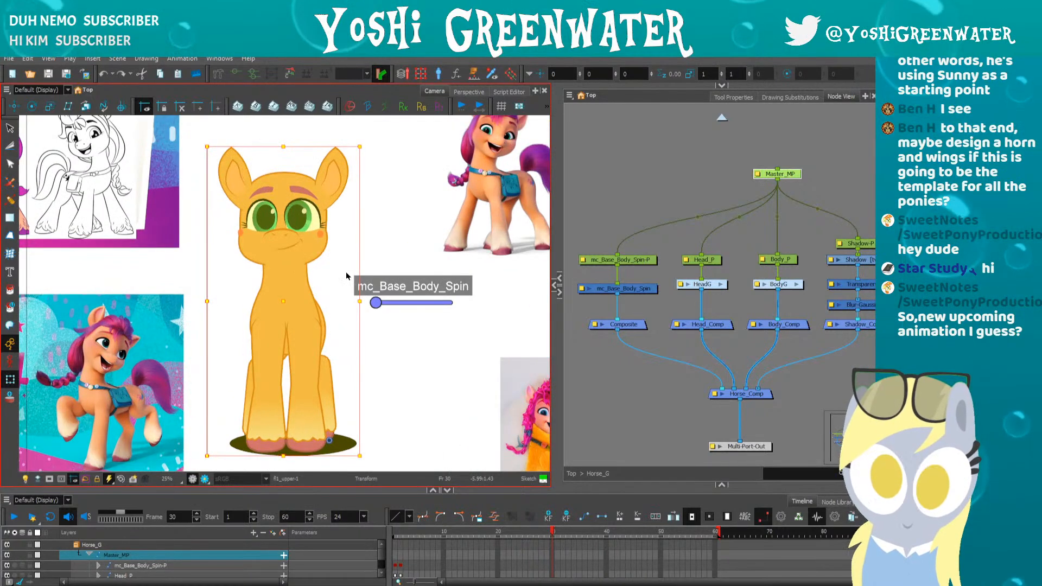
pyautogui.moveTo(402, 344); pyautogui.dragTo(425, 342)
pyautogui.click(416, 364)
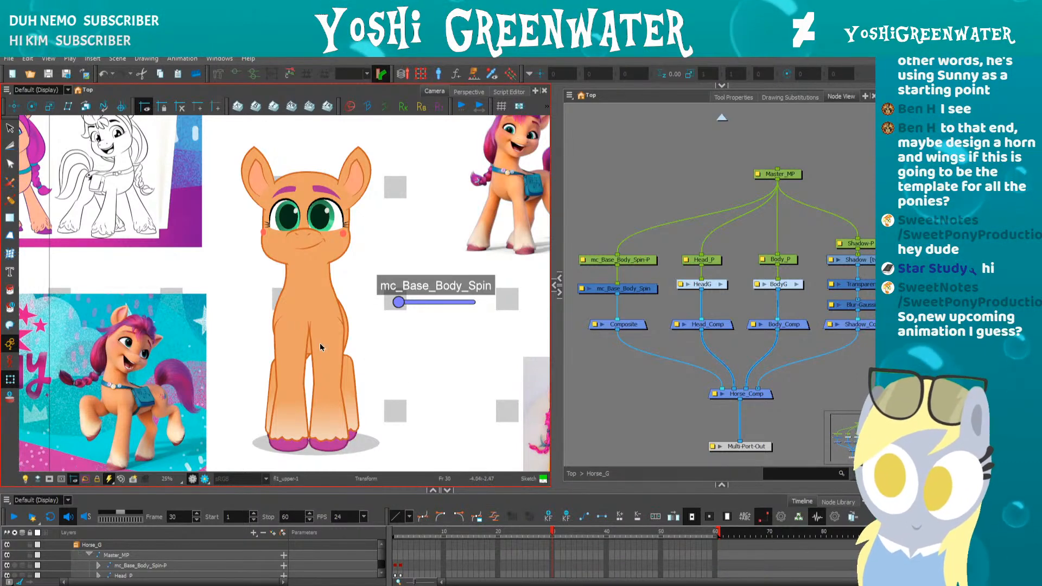
# - Test the mc_Base_Body_Spin slider around frame 30 by moving it to 1.0
pyautogui.click(402, 300)
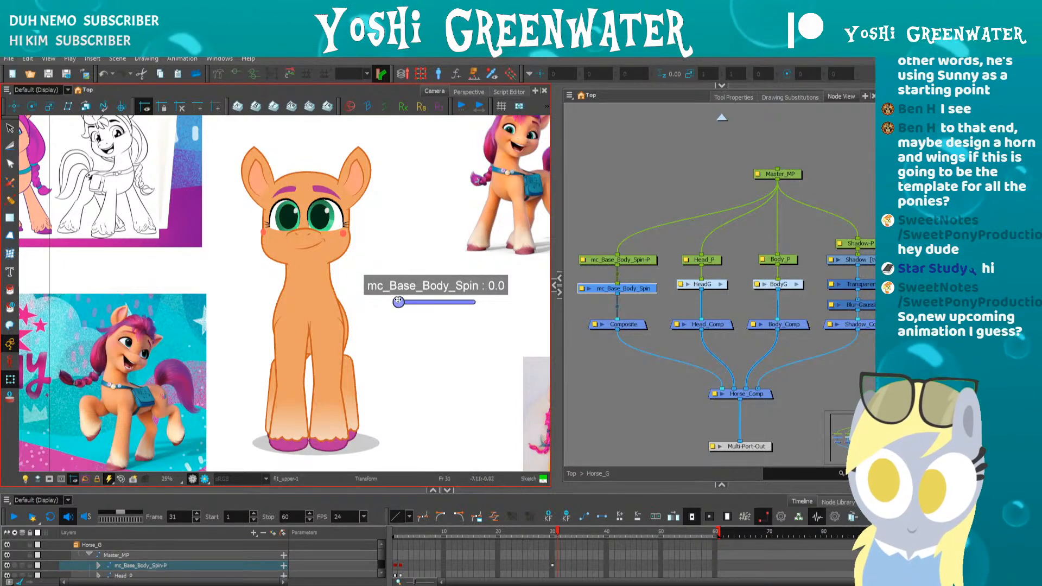
pyautogui.moveTo(399, 302); pyautogui.dragTo(440, 299)
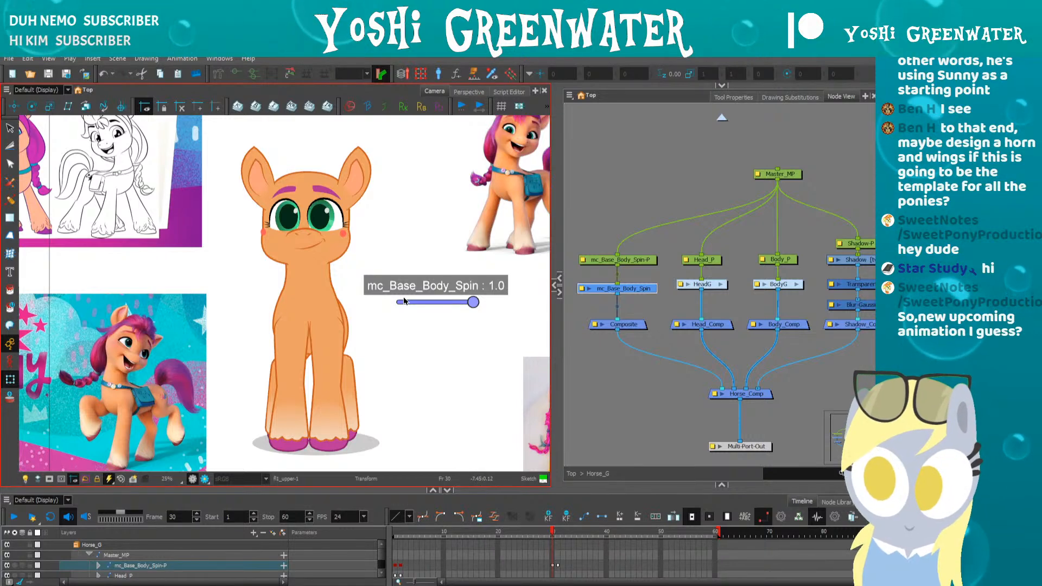
pyautogui.moveTo(345, 490); pyautogui.dragTo(365, 434)
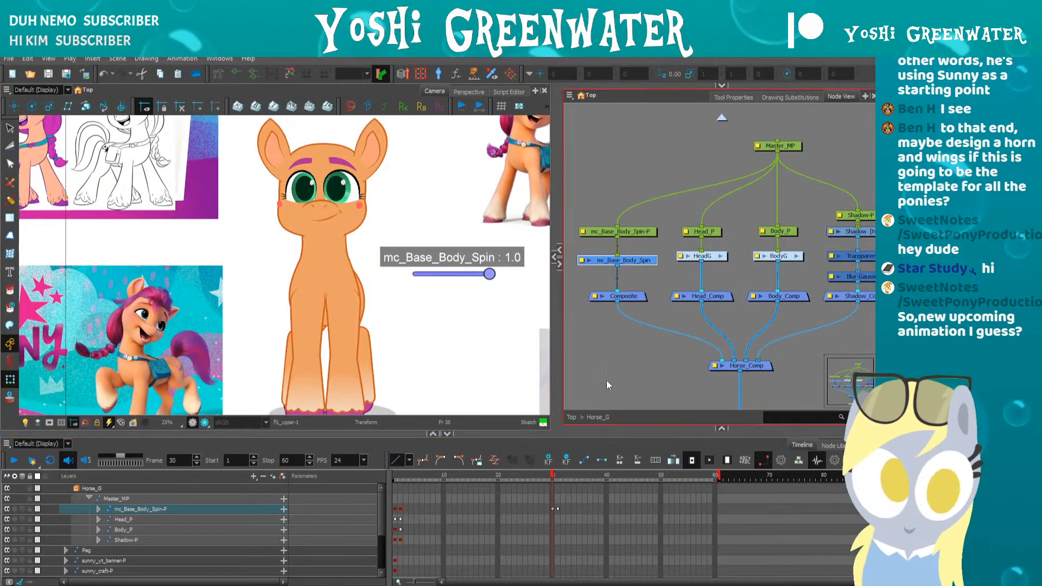
pyautogui.moveTo(607, 407); pyautogui.dragTo(582, 353)
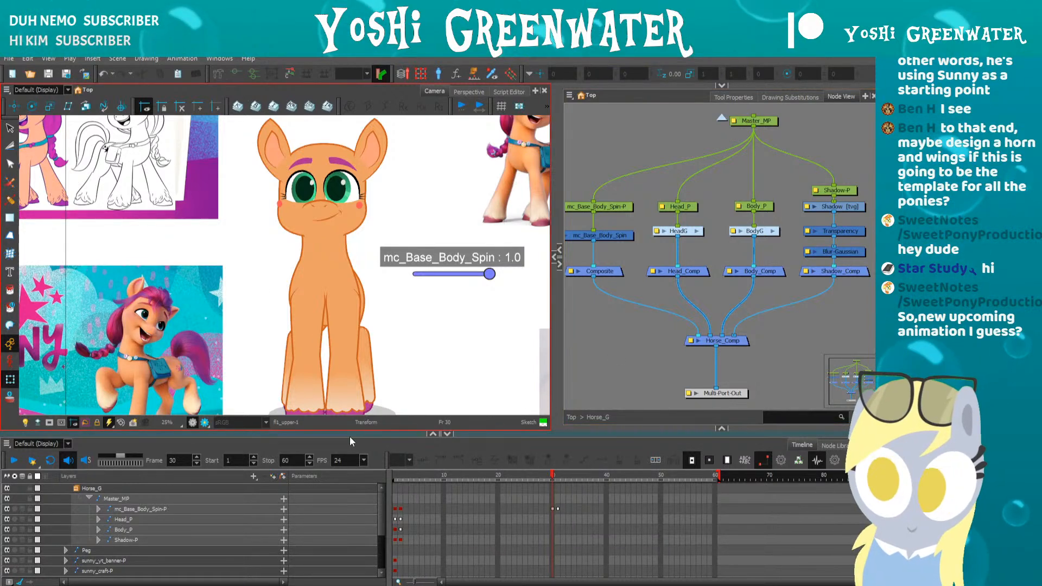
# - Compare the pony's pose on frames 1, 2 and 30 in the camera view
pyautogui.moveTo(350, 435); pyautogui.dragTo(395, 412)
pyautogui.click(395, 372)
pyautogui.click(400, 372)
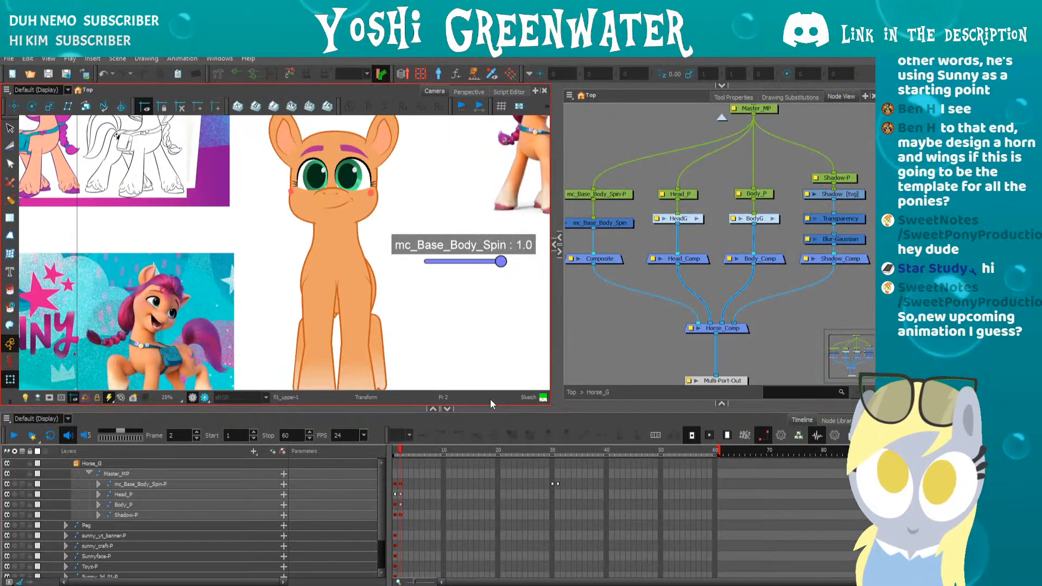
pyautogui.moveTo(490, 405); pyautogui.dragTo(467, 442)
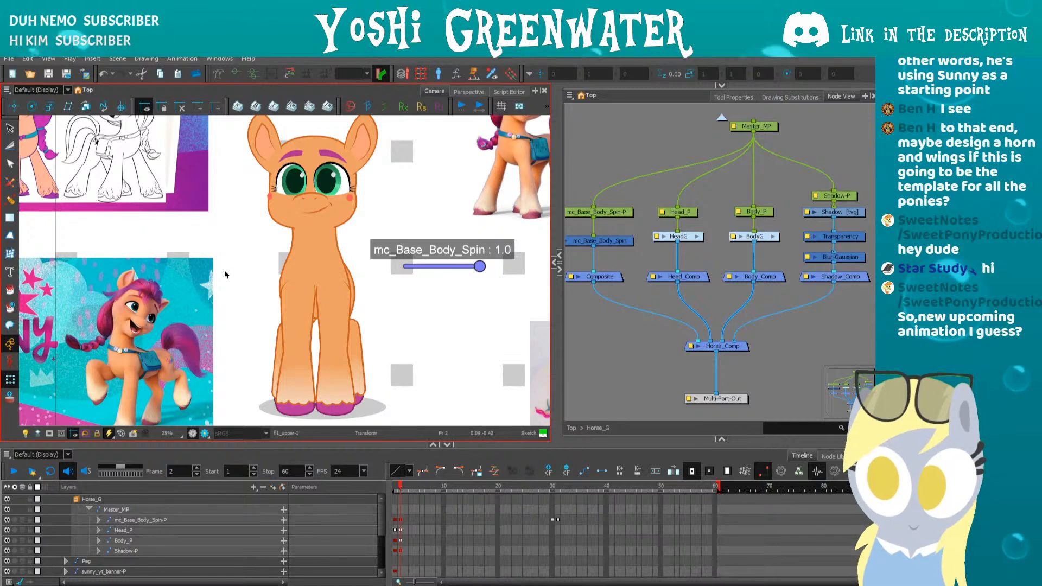
pyautogui.scroll(-1, 236, 287)
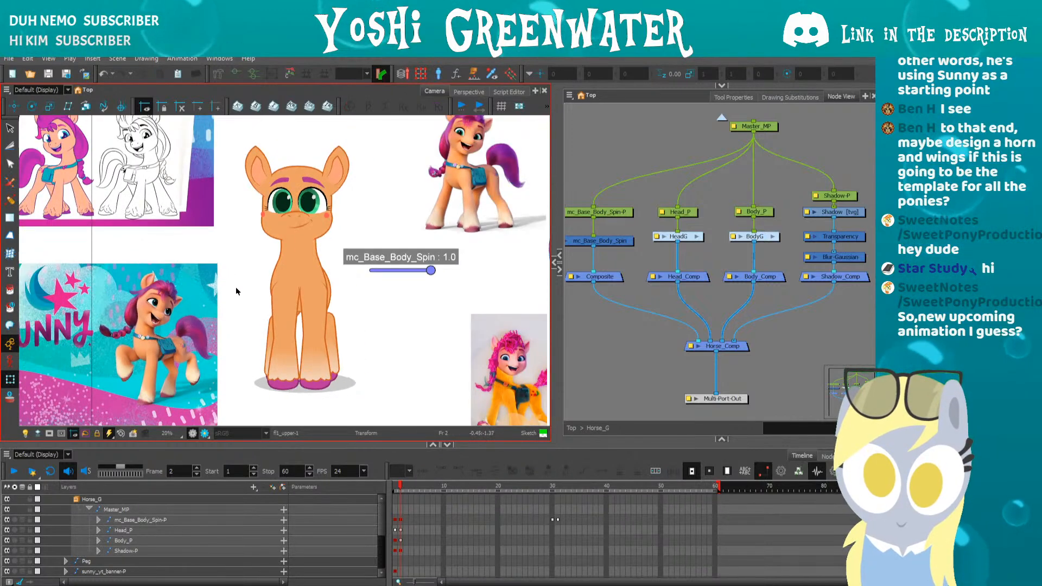
pyautogui.moveTo(337, 442); pyautogui.dragTo(349, 457)
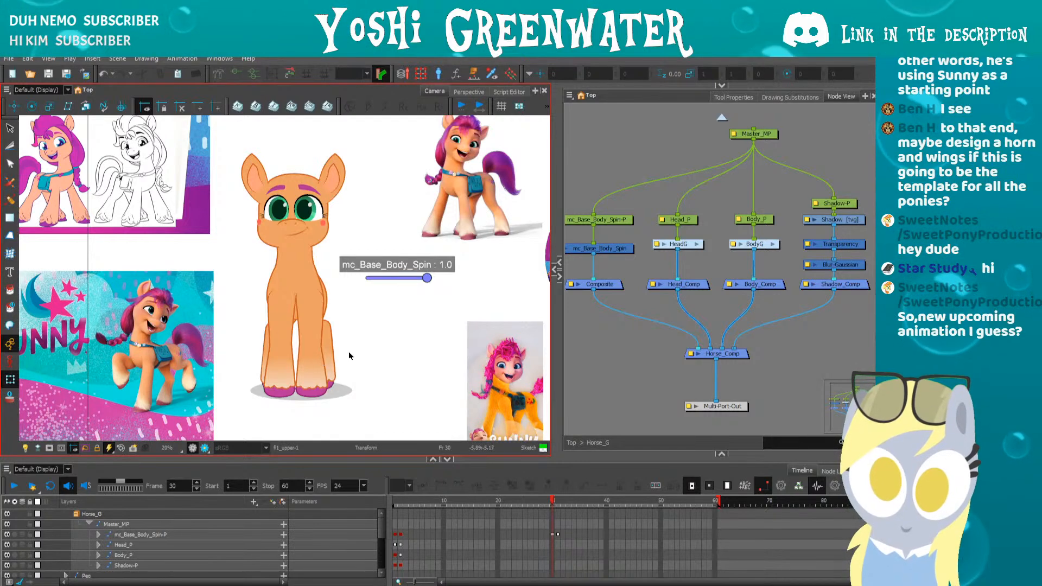
# - Return the mc_Base_Body_Spin slider to 0.0 on frame 30 and check its effect on frame 31
pyautogui.moveTo(427, 278); pyautogui.dragTo(367, 278)
pyautogui.moveTo(231, 295); pyautogui.dragTo(239, 309)
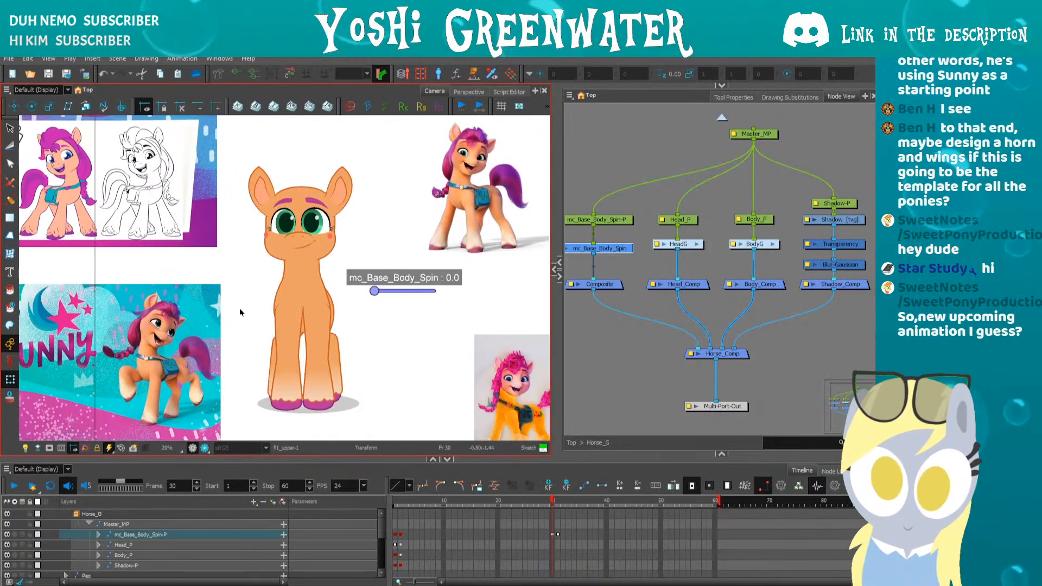
pyautogui.press('.')
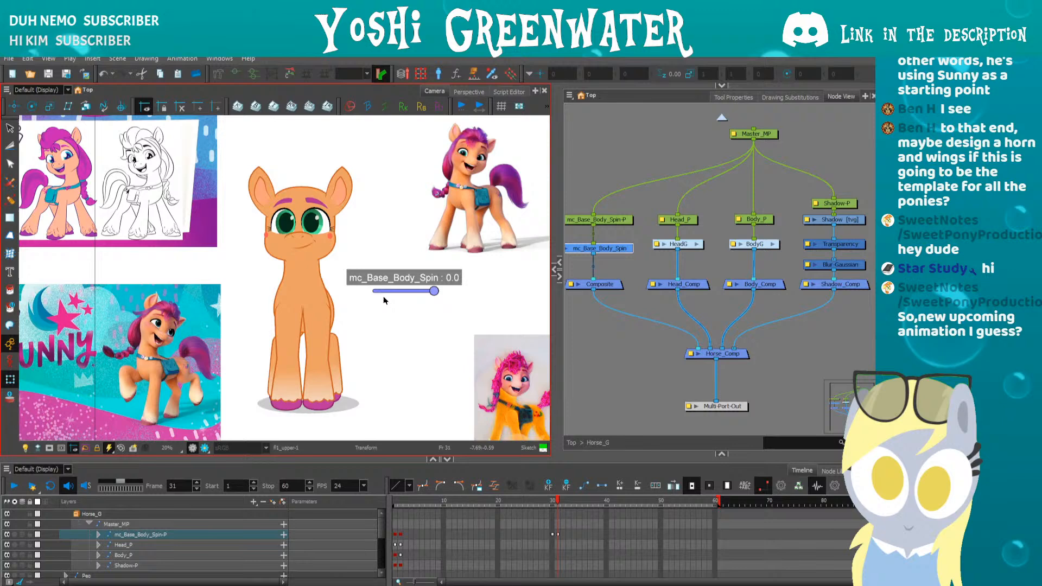
pyautogui.click(408, 370)
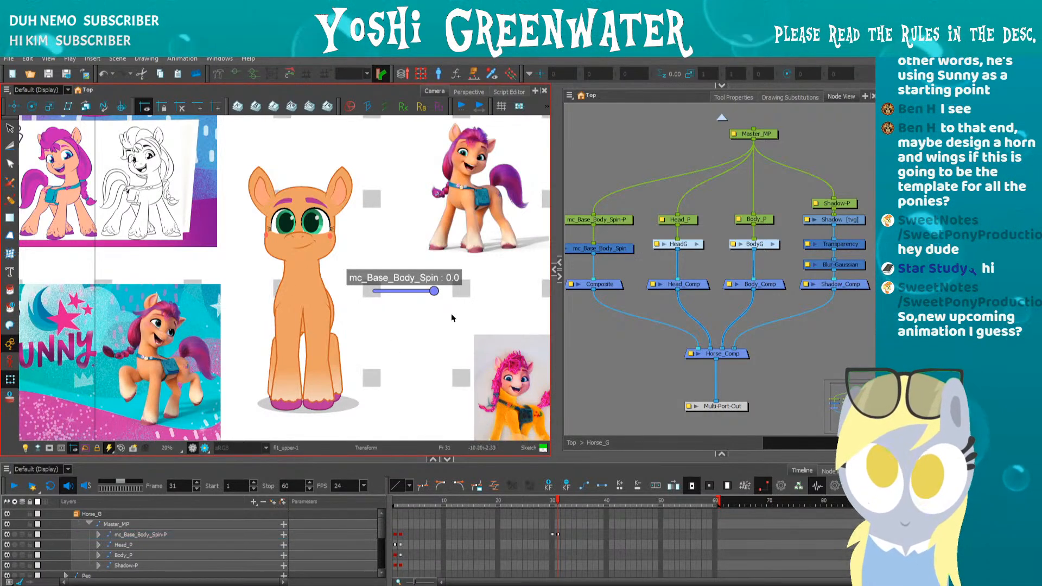
# - Adjust the split between the camera and node views and delete the Composite node below mc_Base_Body_Spin
pyautogui.moveTo(559, 222); pyautogui.dragTo(645, 222)
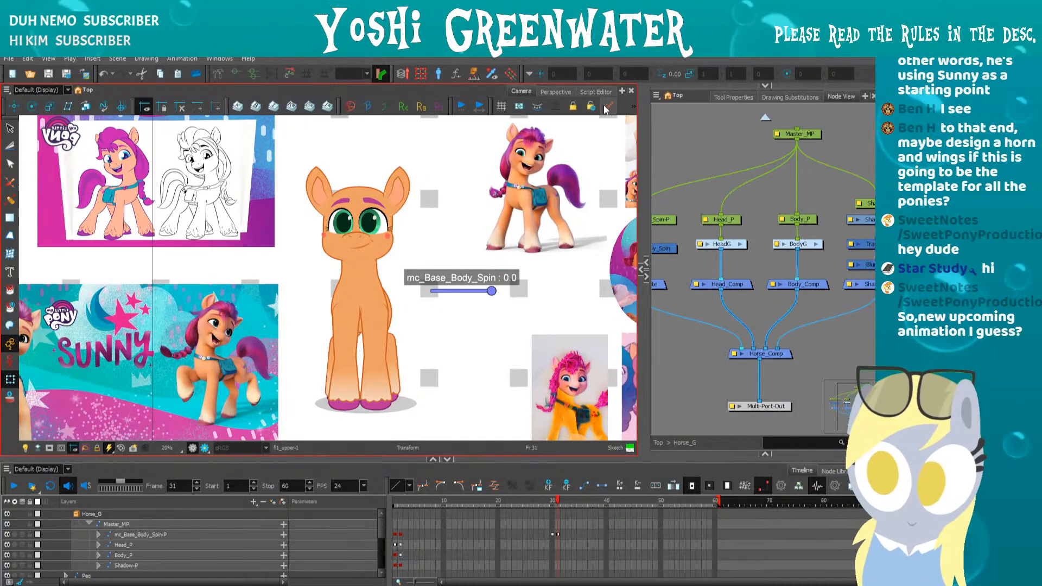
pyautogui.moveTo(446, 344); pyautogui.dragTo(398, 332)
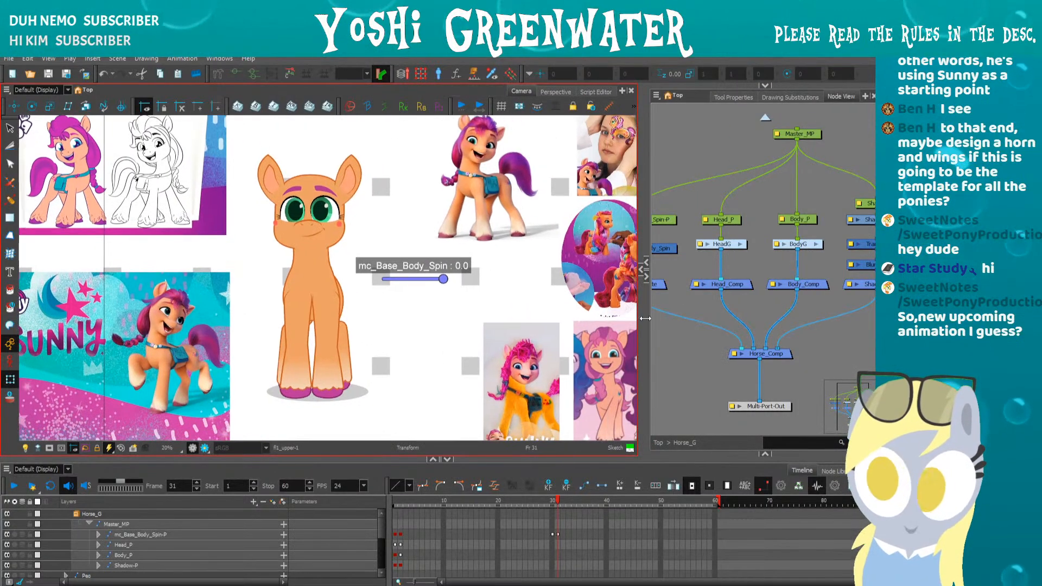
pyautogui.moveTo(645, 318); pyautogui.dragTo(577, 318)
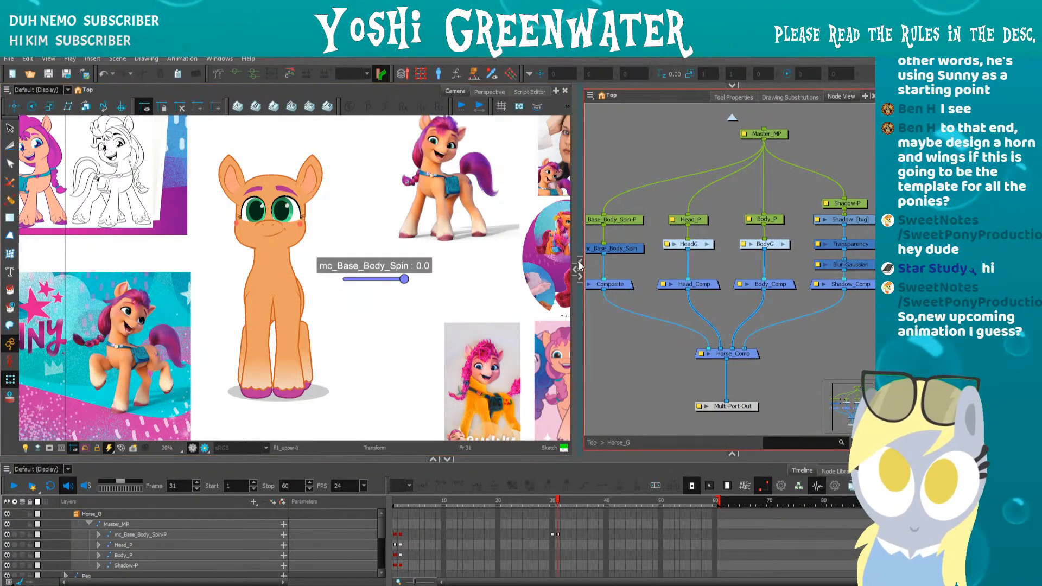
pyautogui.moveTo(579, 265); pyautogui.dragTo(552, 266)
pyautogui.click(607, 251)
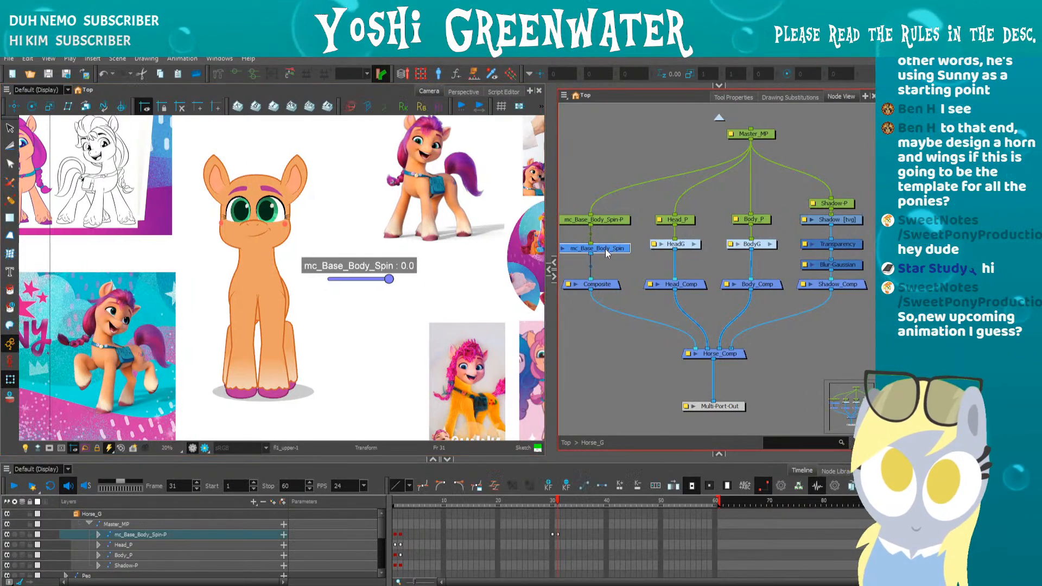
pyautogui.click(597, 284)
pyautogui.press('Delete')
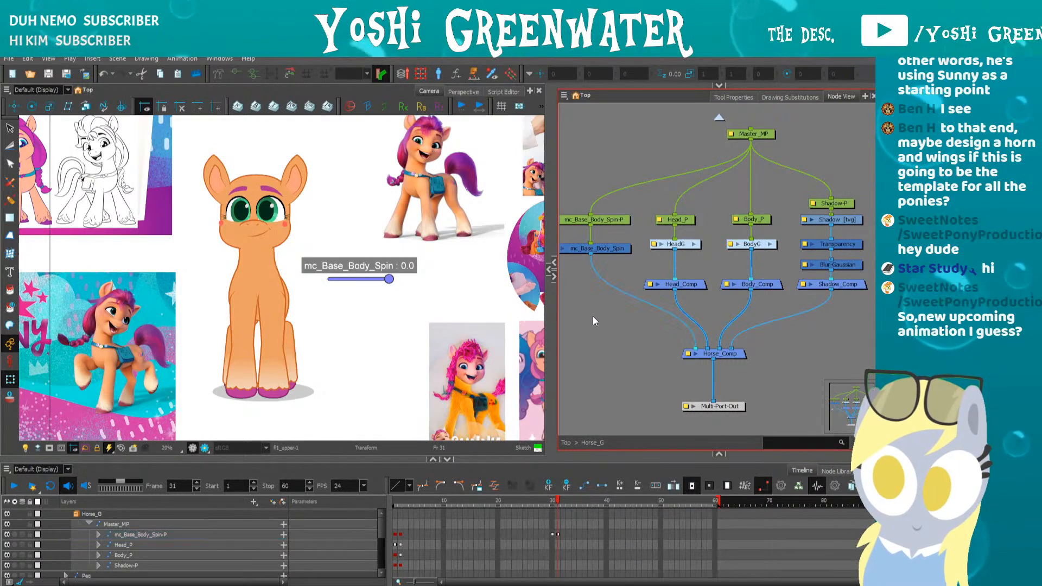
# - Move the mc_Base_Body_Spin node out of Horse_G into the BodyG group and connect it to that group's Composite
pyautogui.moveTo(595, 262)
pyautogui.mouseDown()
pyautogui.moveTo(613, 261)
pyautogui.moveTo(610, 249)
pyautogui.mouseUp()
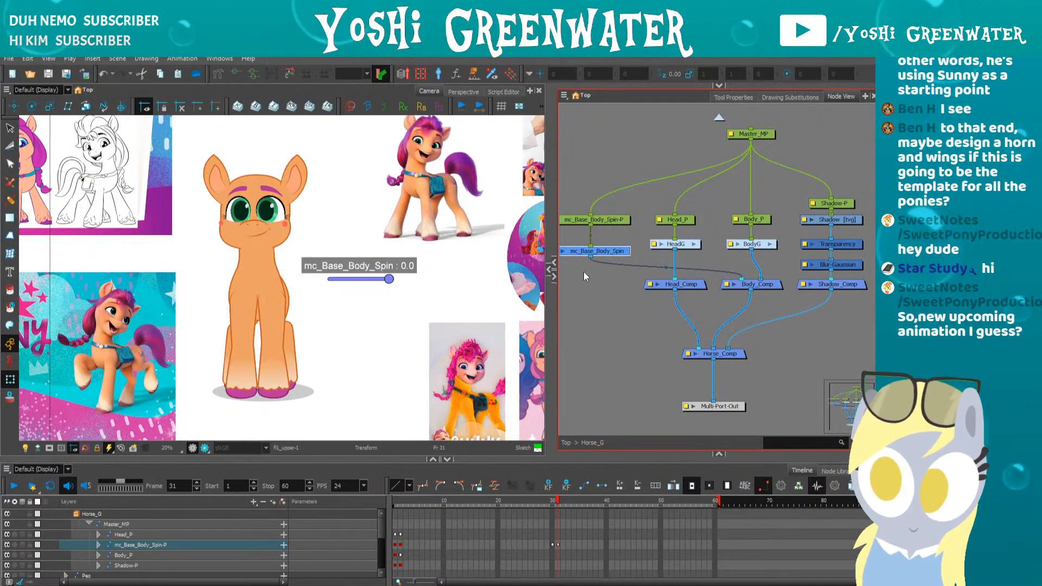
pyautogui.press('Delete')
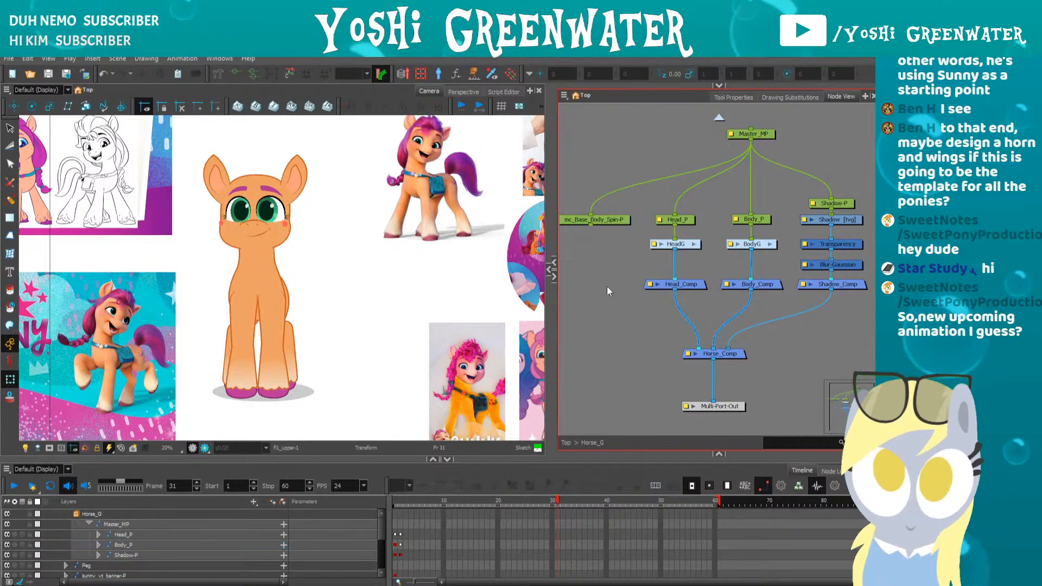
pyautogui.click(769, 244)
pyautogui.moveTo(635, 300); pyautogui.dragTo(614, 254)
pyautogui.hotkey('ctrl', 'v')
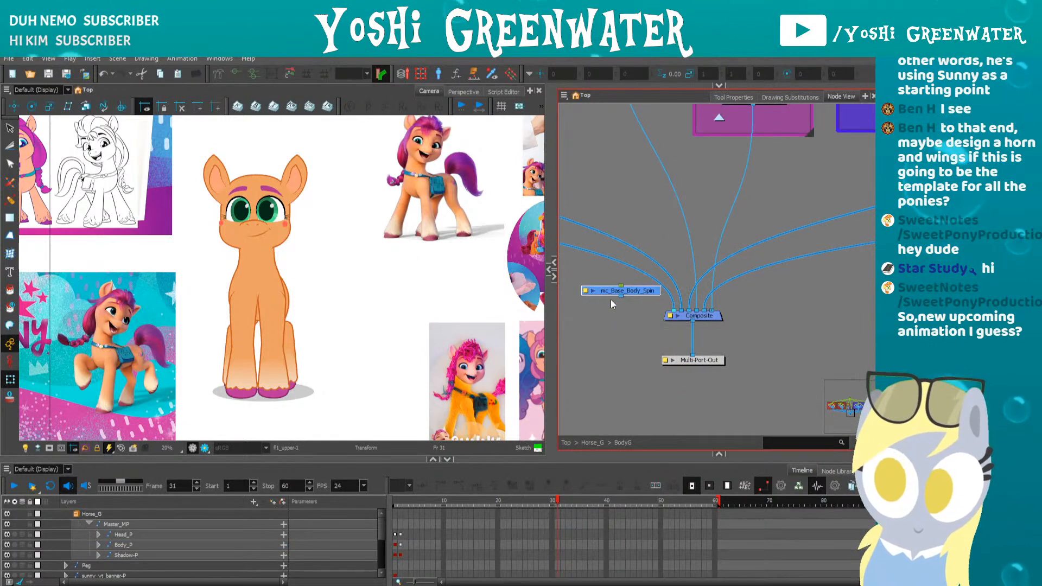
pyautogui.moveTo(622, 296); pyautogui.dragTo(673, 311)
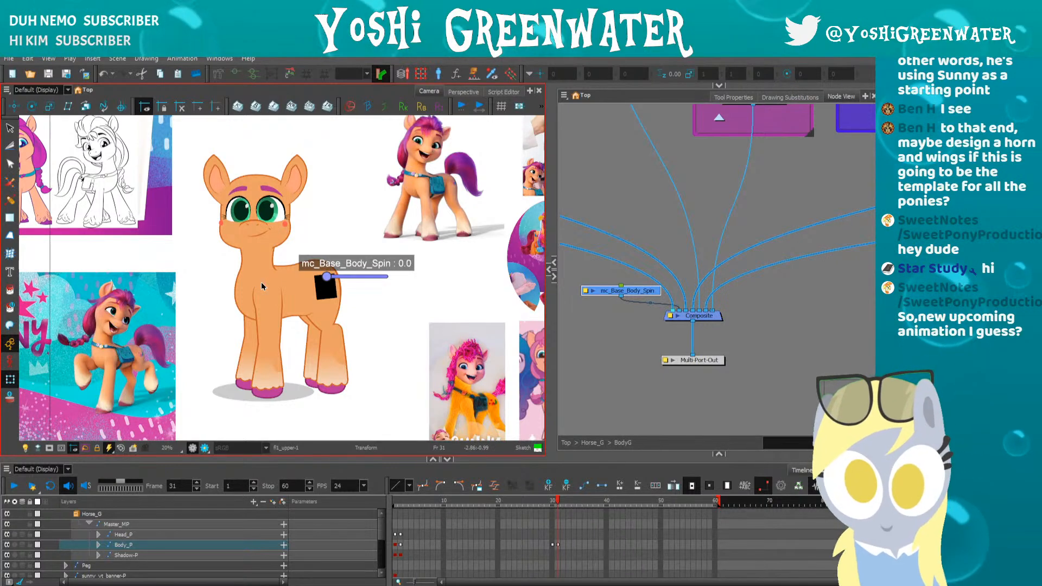
# - Try the slider at 0.0, clear the Body_P keyframes at frames 30 and 31, and scrub to frame 35
pyautogui.moveTo(330, 278)
pyautogui.mouseDown()
pyautogui.moveTo(386, 281)
pyautogui.moveTo(326, 282)
pyautogui.mouseUp()
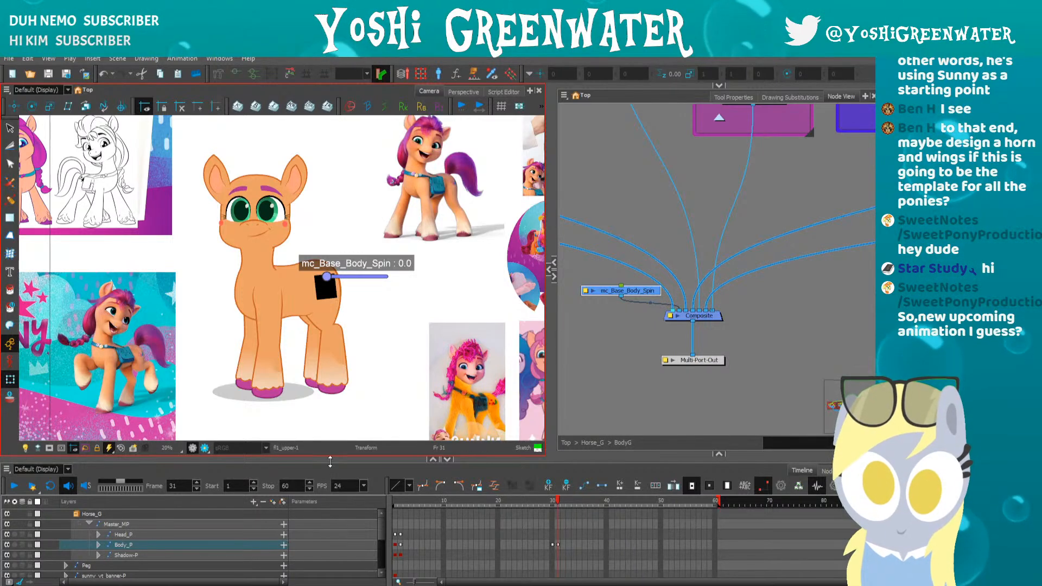
pyautogui.click(548, 545)
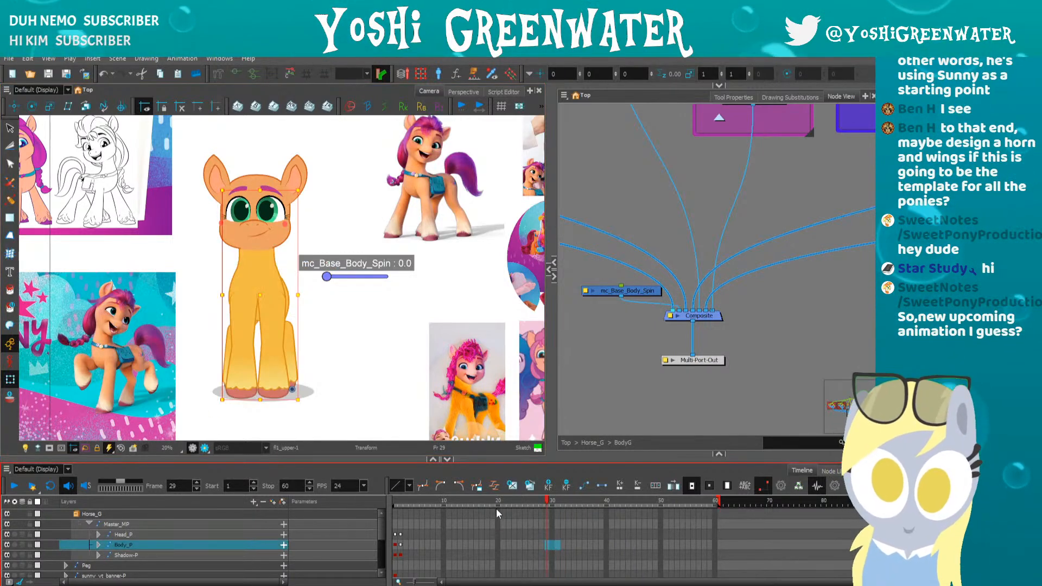
pyautogui.moveTo(496, 504); pyautogui.dragTo(563, 504)
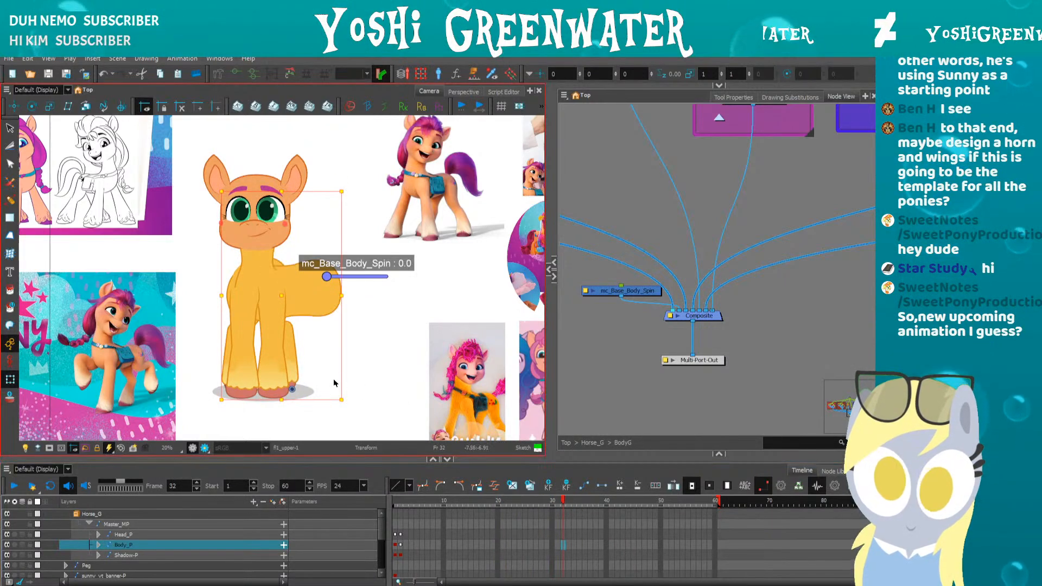
pyautogui.moveTo(487, 500); pyautogui.dragTo(579, 502)
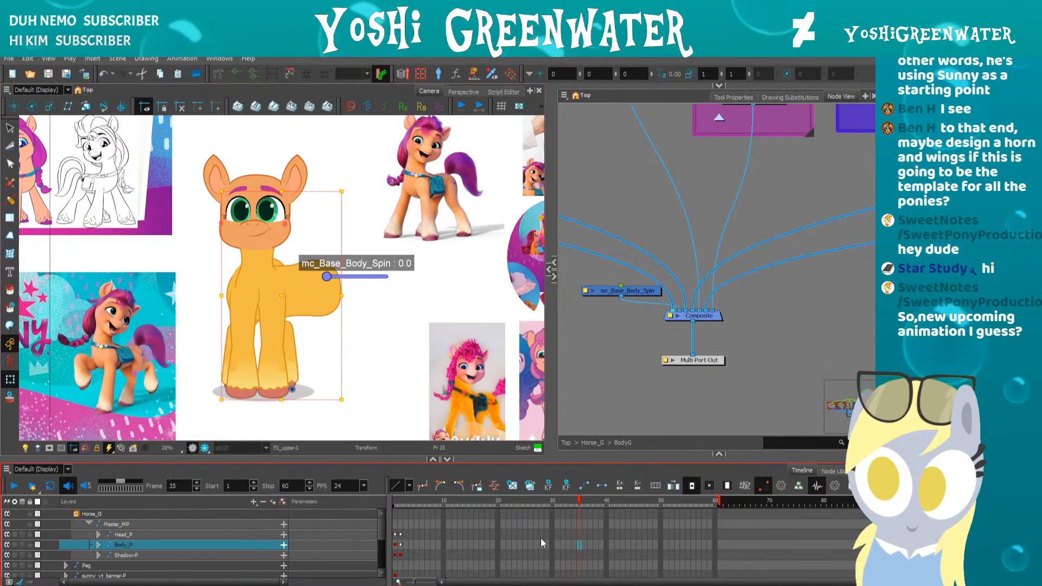
pyautogui.click(371, 384)
# - Select the torso, locate its layer in the timeline, and examine its drawings between frames 22 and 31
pyautogui.click(325, 300)
pyautogui.press('o')
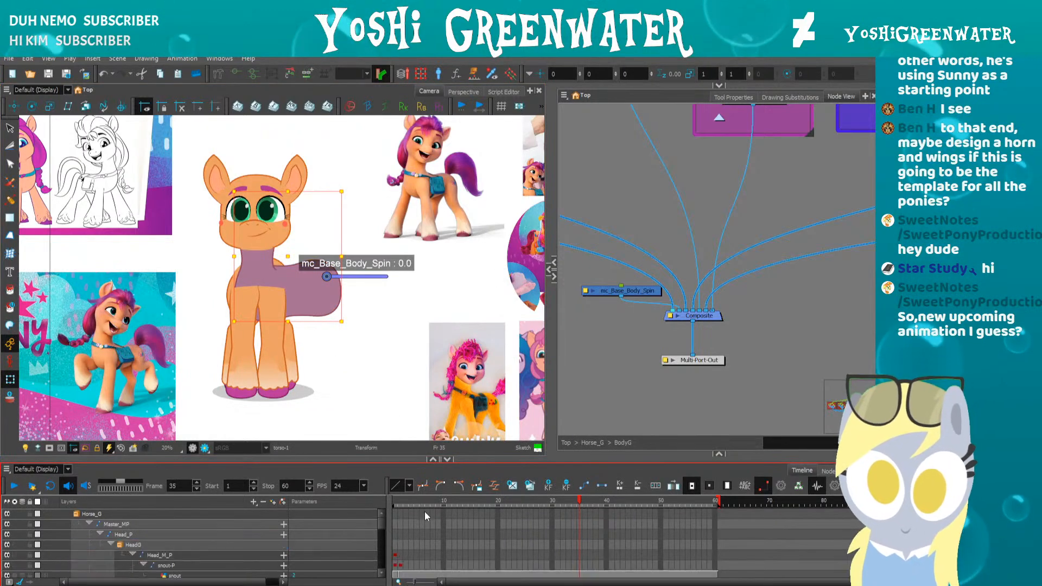
pyautogui.moveTo(540, 503); pyautogui.dragTo(563, 534)
pyautogui.moveTo(498, 499)
pyautogui.mouseDown()
pyautogui.moveTo(557, 500)
pyautogui.moveTo(508, 502)
pyautogui.mouseUp()
pyautogui.press('Return')
pyautogui.press('Return')
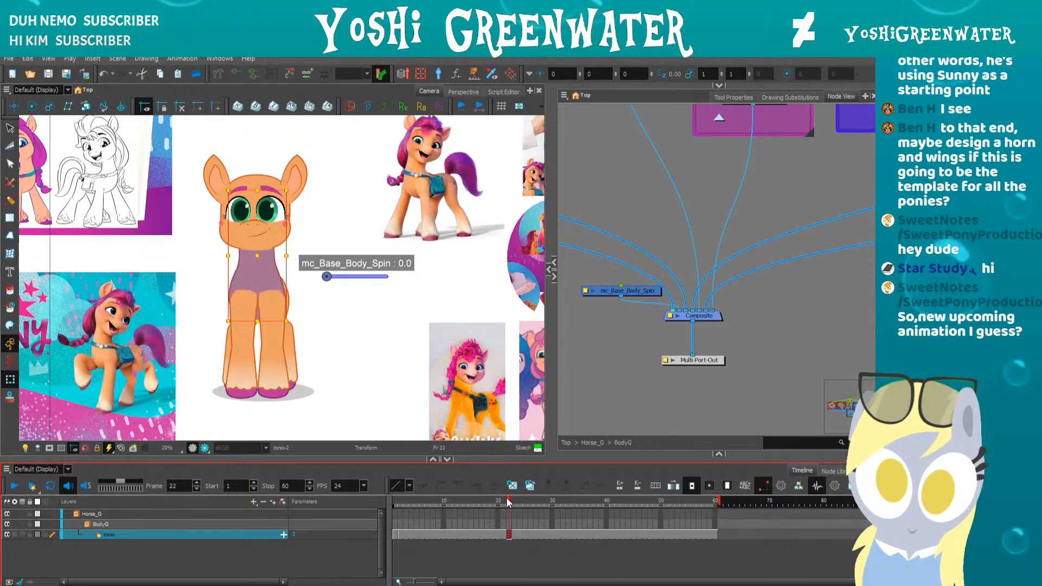
pyautogui.press('.')
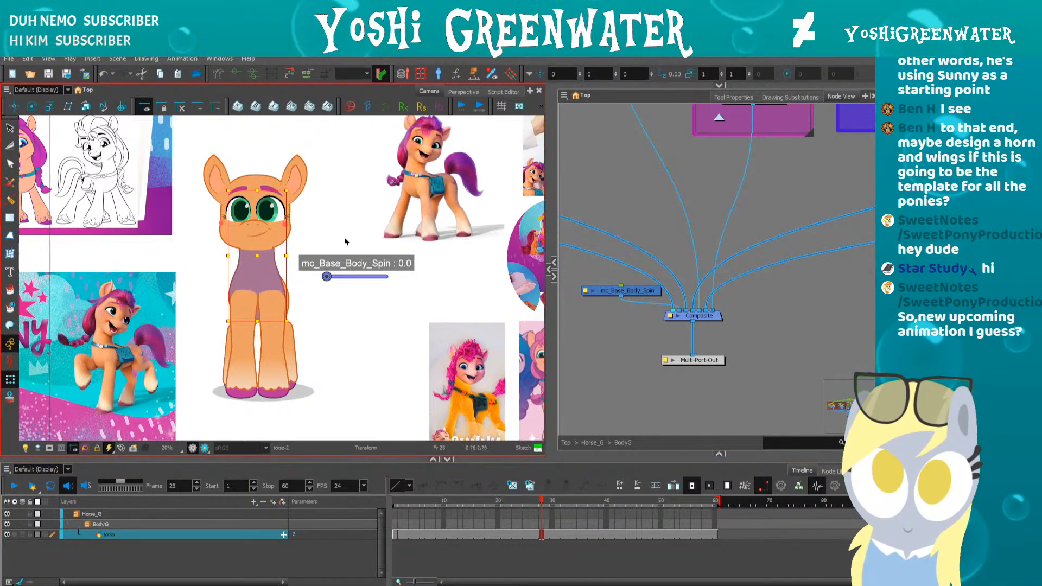
pyautogui.press('.')
pyautogui.press('.')
pyautogui.press('.')
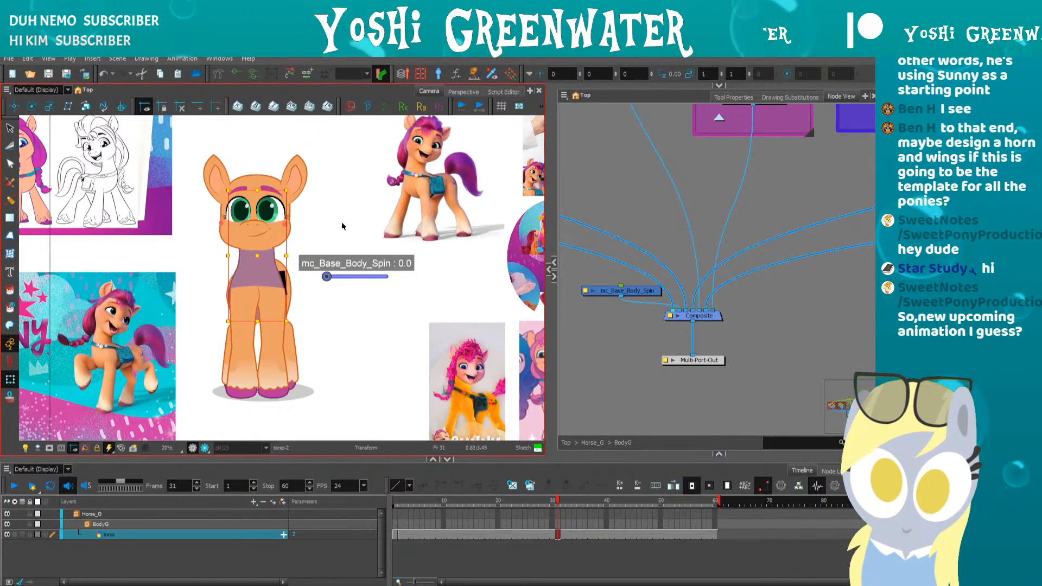
# - Test the mc_Base_Body_Spin slider on frame 31 and check the body pose on the frames up to 35
pyautogui.click(342, 223)
pyautogui.moveTo(327, 276)
pyautogui.mouseDown()
pyautogui.moveTo(388, 276)
pyautogui.moveTo(343, 276)
pyautogui.mouseUp()
pyautogui.click(210, 326)
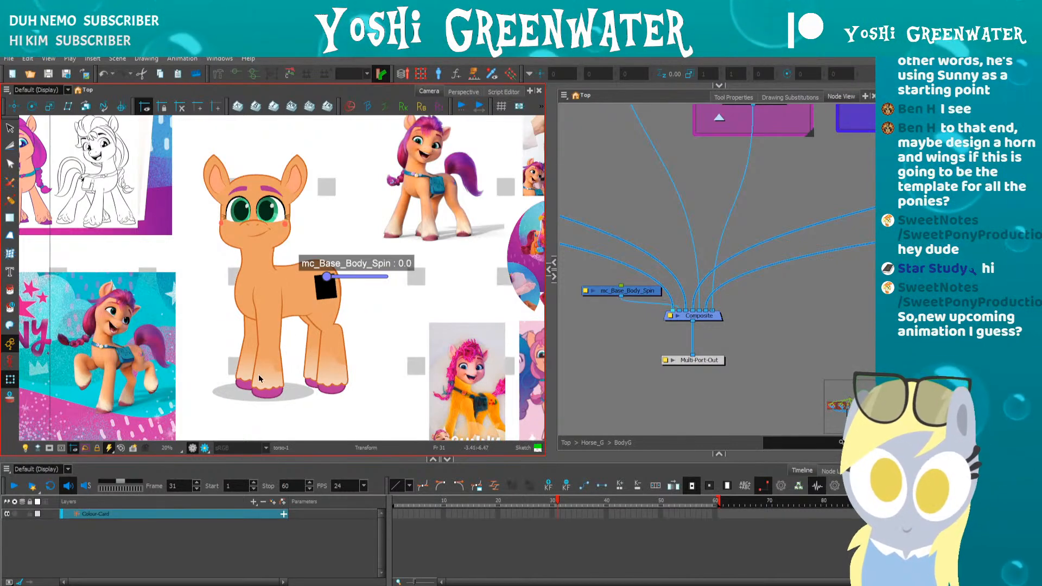
pyautogui.press('.')
pyautogui.press('.')
pyautogui.press('.')
pyautogui.click(533, 501)
pyautogui.hotkey('shift', 'Return')
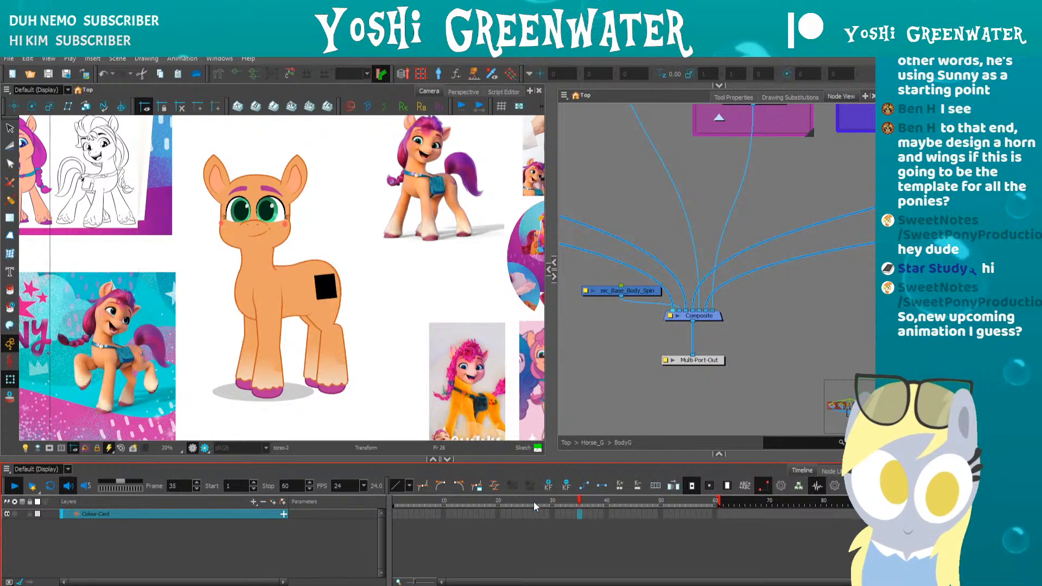
# - Play back the animation and scrub the timeline toward its start to check how the body pose switches
pyautogui.hotkey('shift', 'Return')
pyautogui.moveTo(533, 501); pyautogui.dragTo(404, 500)
pyautogui.hotkey('shift', 'Return')
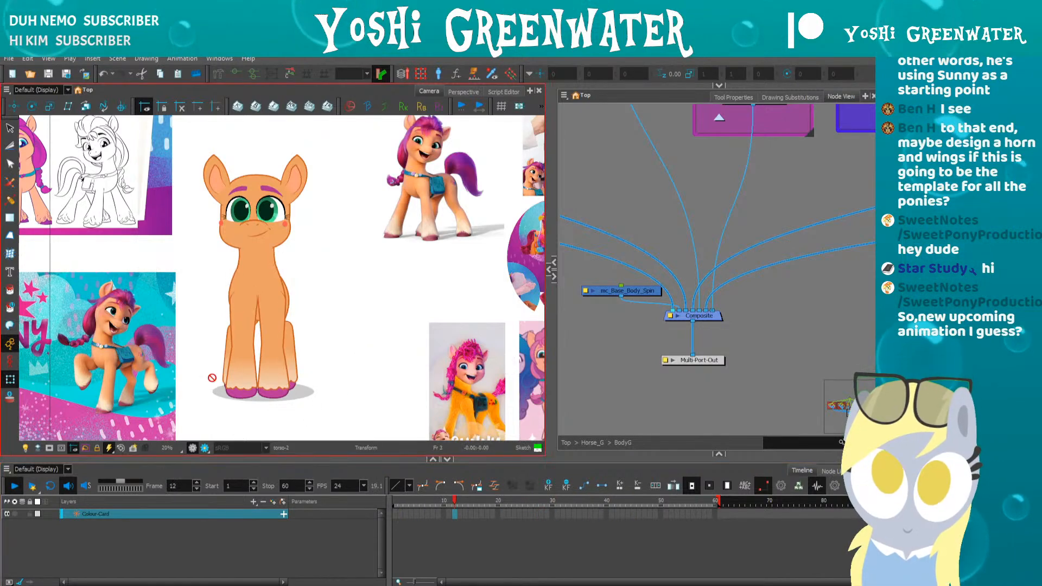
pyautogui.hotkey('shift', 'Return')
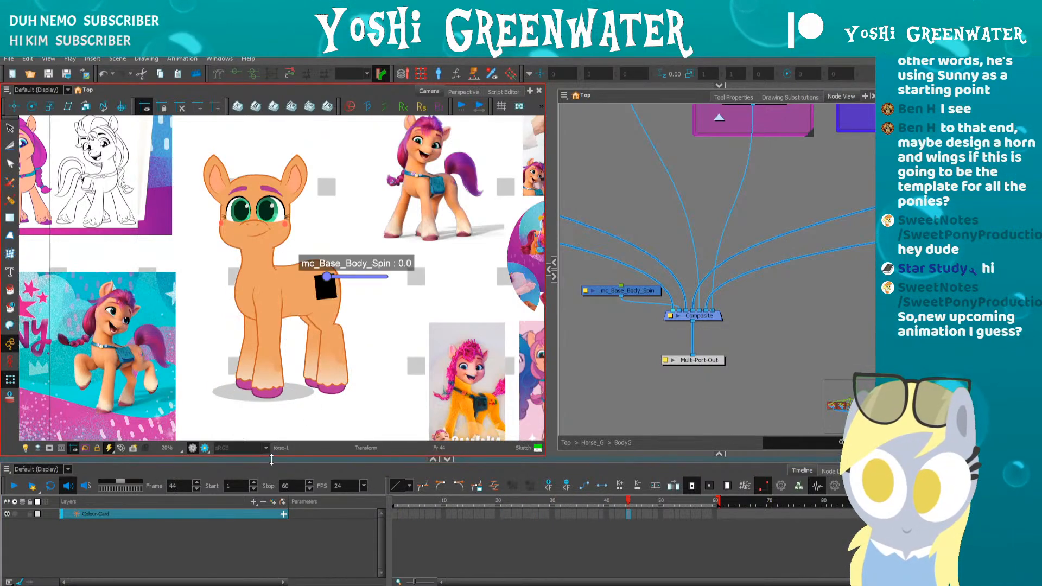
# - Enlarge the camera view, compare the body pose on frames 31 and 32, and shift the mc_Base_Body_Spin node away from the Composite
pyautogui.moveTo(272, 459); pyautogui.dragTo(278, 481)
pyautogui.moveTo(605, 301); pyautogui.dragTo(603, 308)
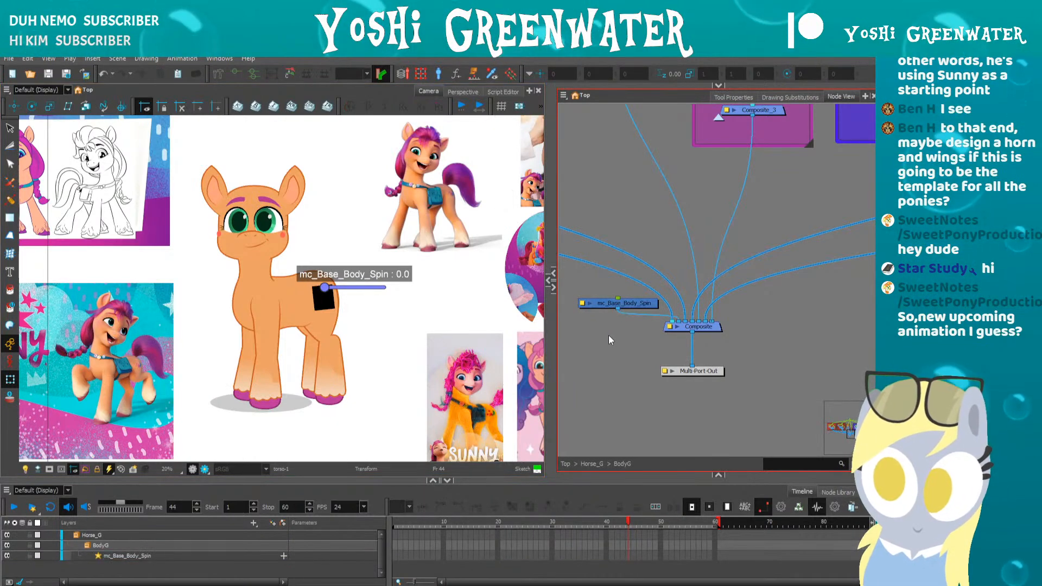
pyautogui.moveTo(607, 335); pyautogui.dragTo(626, 356)
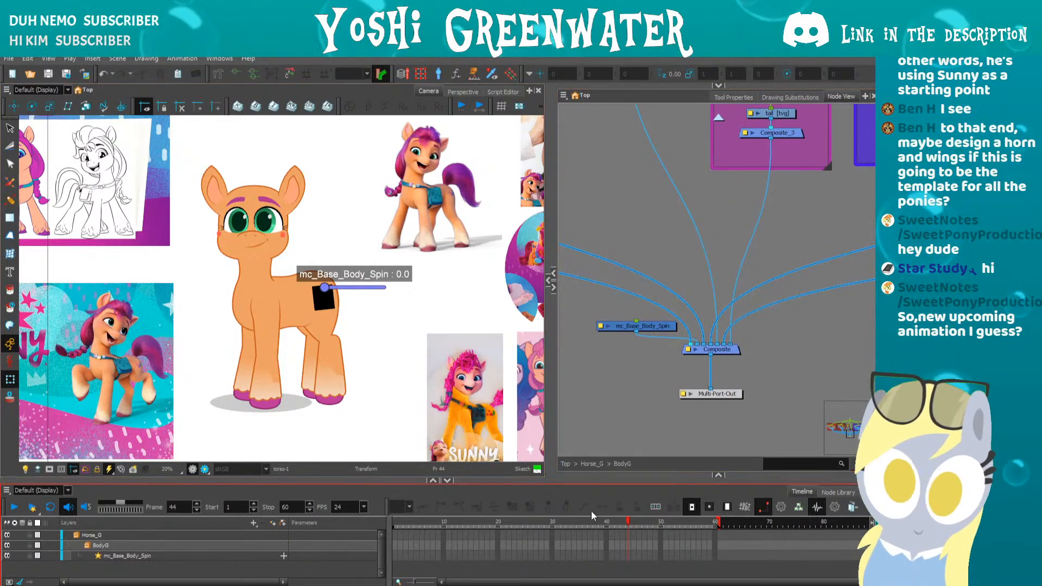
pyautogui.click(553, 523)
pyautogui.press('.')
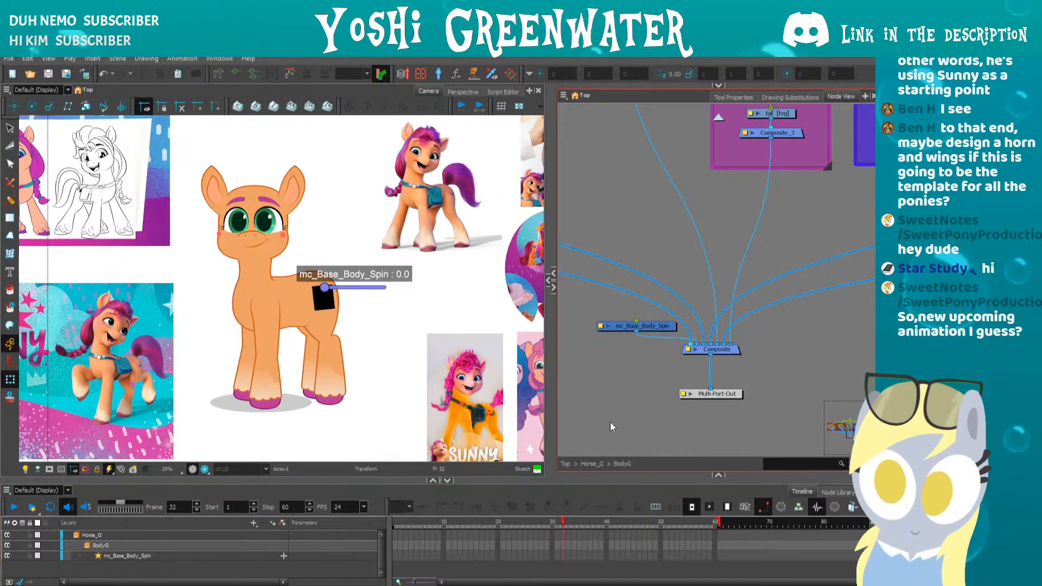
pyautogui.press(',')
pyautogui.press('.')
pyautogui.moveTo(626, 329); pyautogui.dragTo(614, 330)
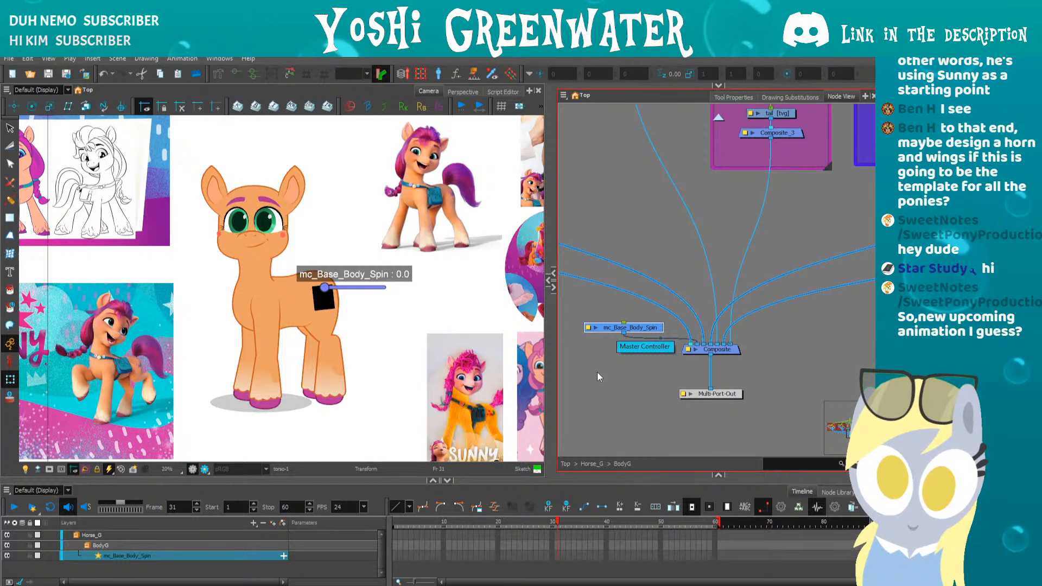
# - Try to create a master controller slider from the selected mc_Base_Body_Spin node over source frames 31 to 40
pyautogui.click(439, 75)
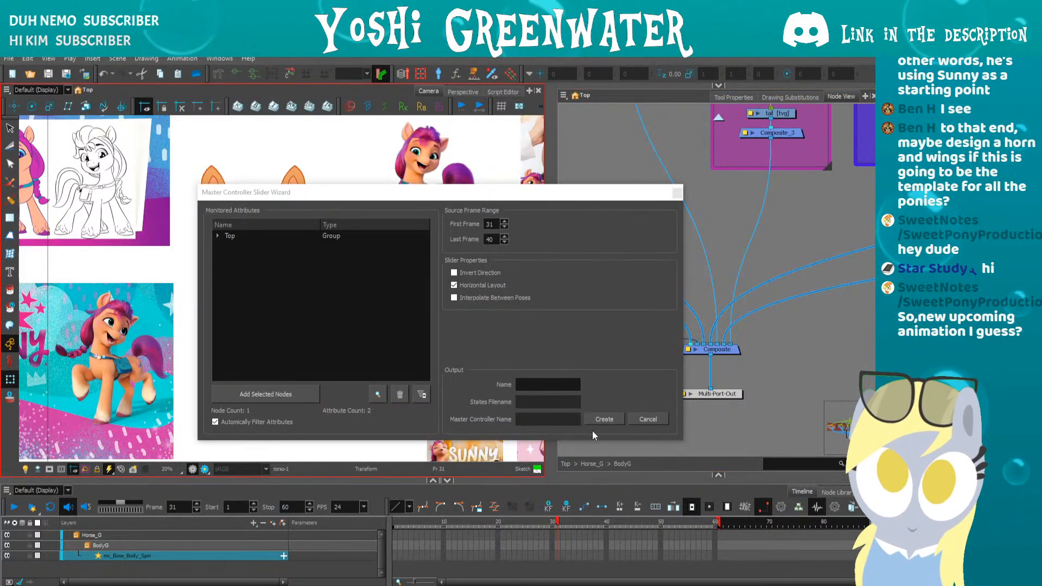
pyautogui.click(603, 419)
pyautogui.click(537, 287)
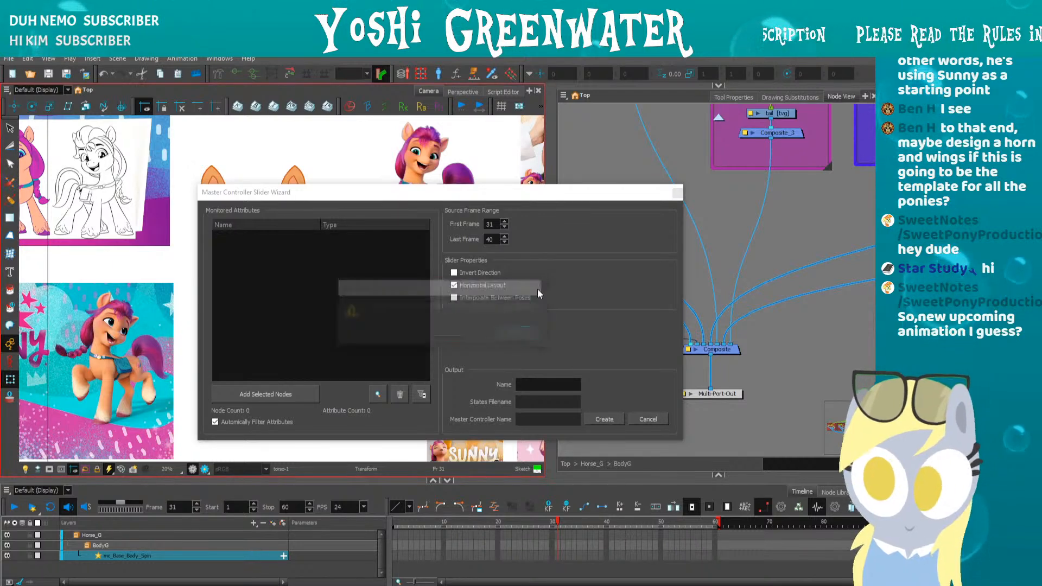
pyautogui.click(677, 193)
# - Try to create a master controller slider named mo from the pony's ear layer over source frames 31 to 40
pyautogui.click(297, 201)
pyautogui.click(439, 75)
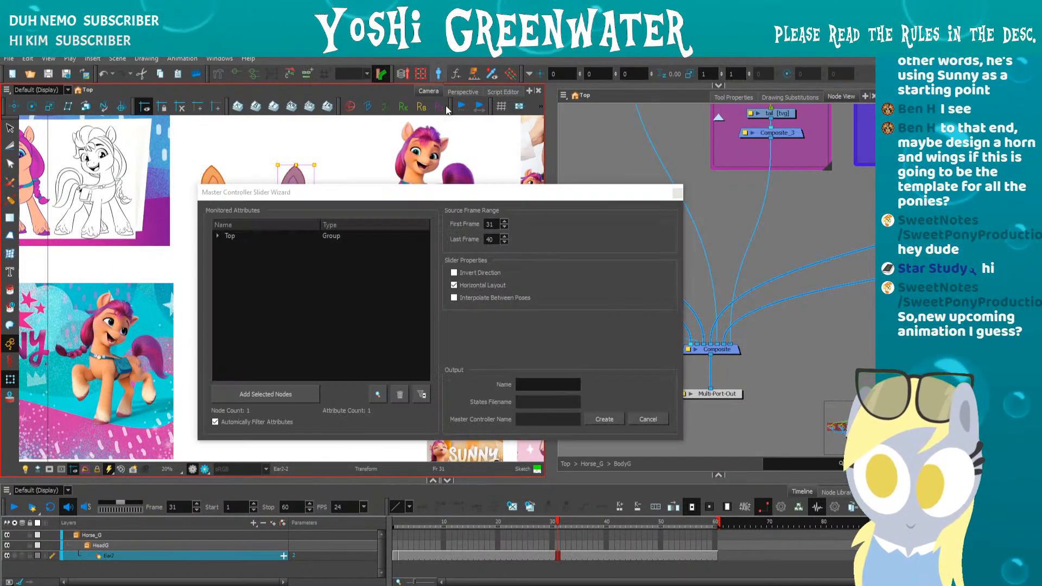
pyautogui.click(536, 384)
pyautogui.write('mo')
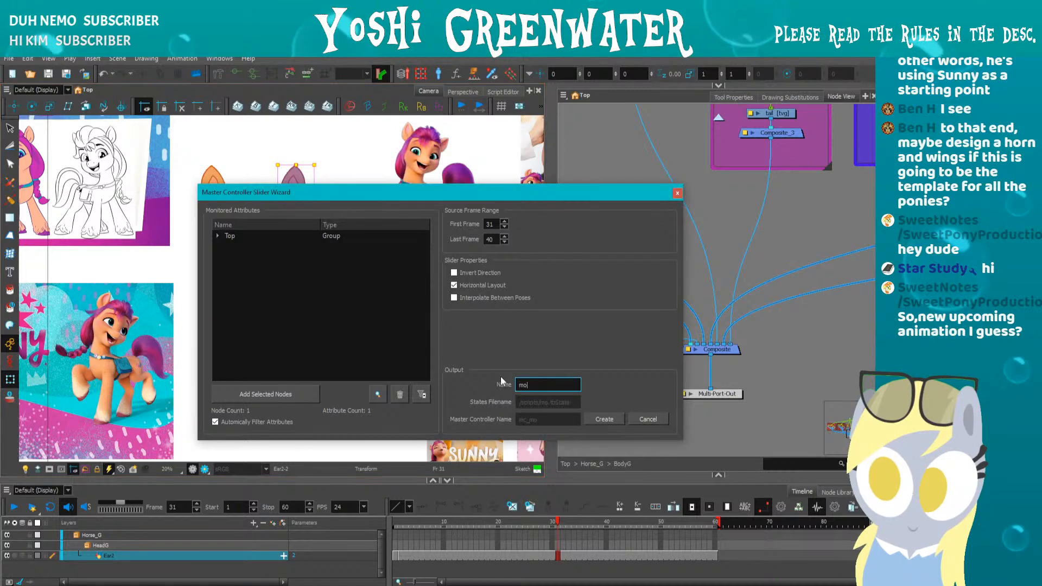
pyautogui.click(602, 419)
pyautogui.click(509, 334)
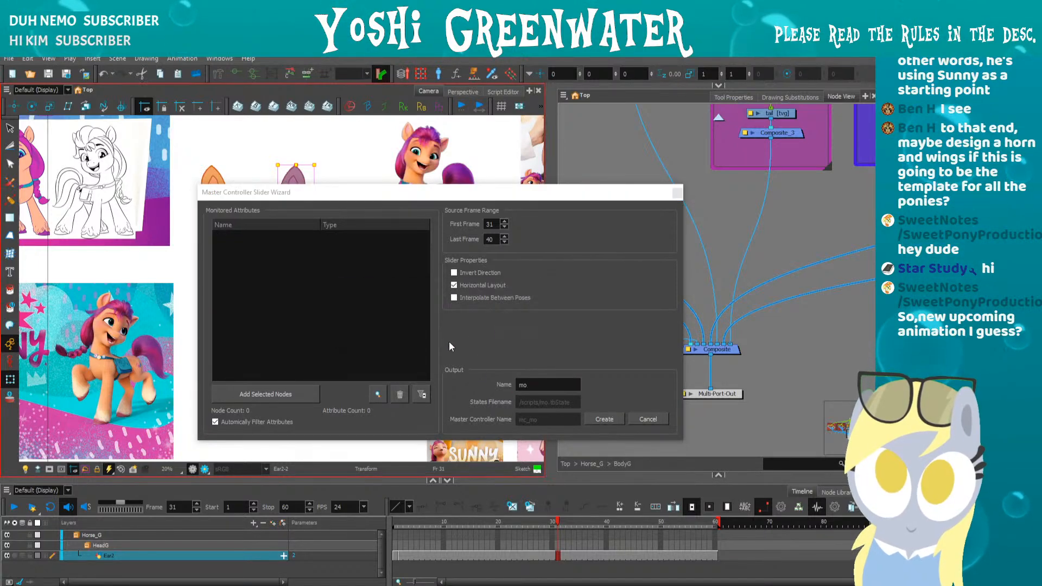
# - Set the wizard's source frame range to 1 through 2 and try to create the mo slider again
pyautogui.moveTo(495, 224); pyautogui.dragTo(481, 226)
pyautogui.write('1')
pyautogui.click(493, 239)
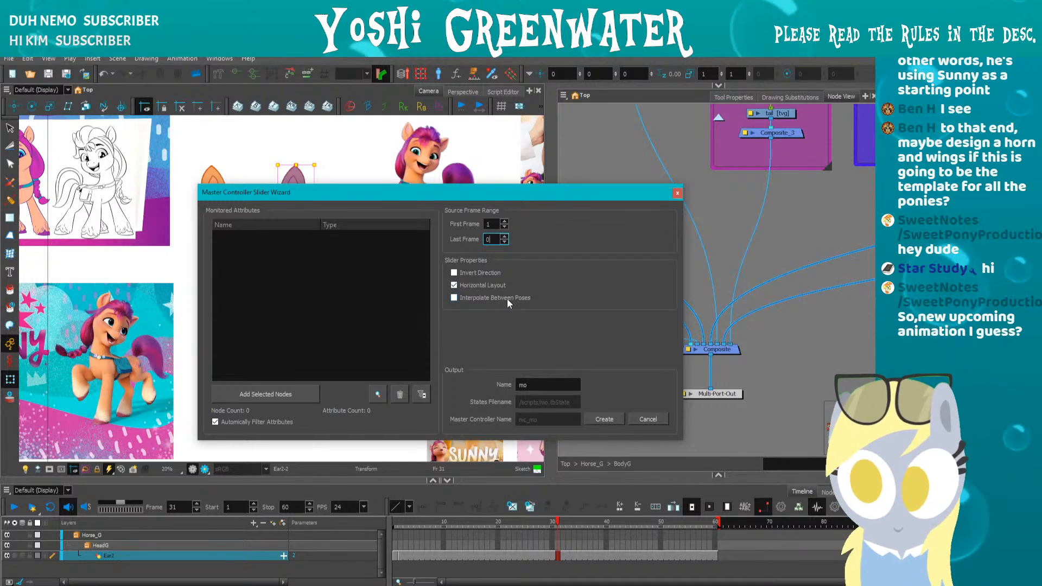
pyautogui.write('2')
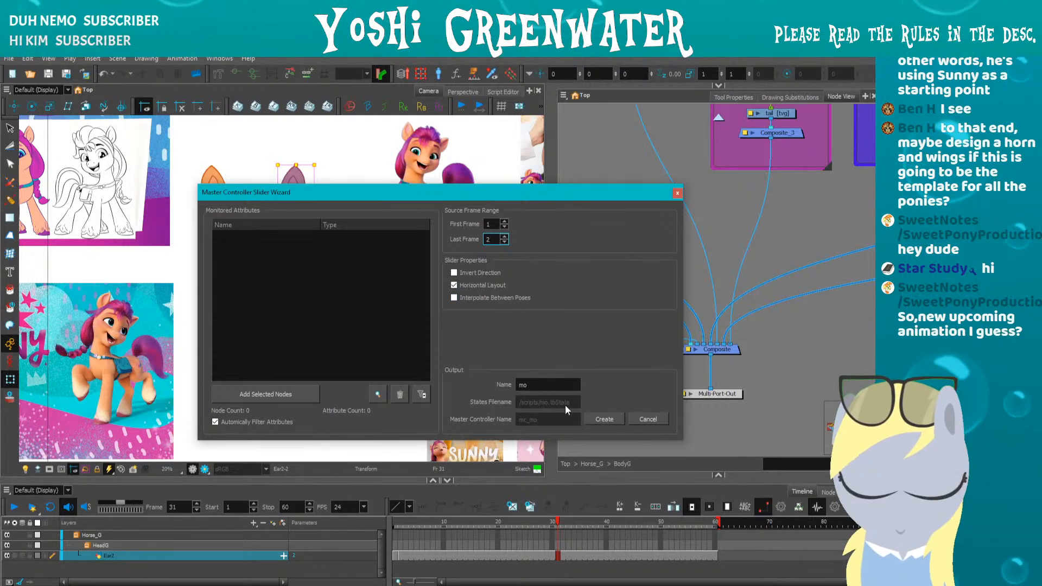
pyautogui.click(597, 417)
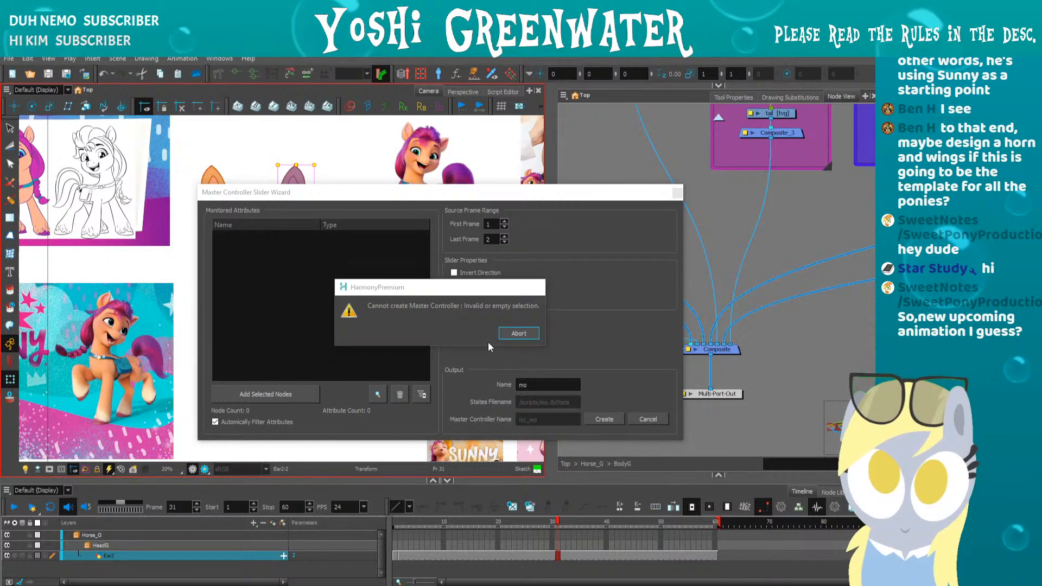
pyautogui.click(519, 333)
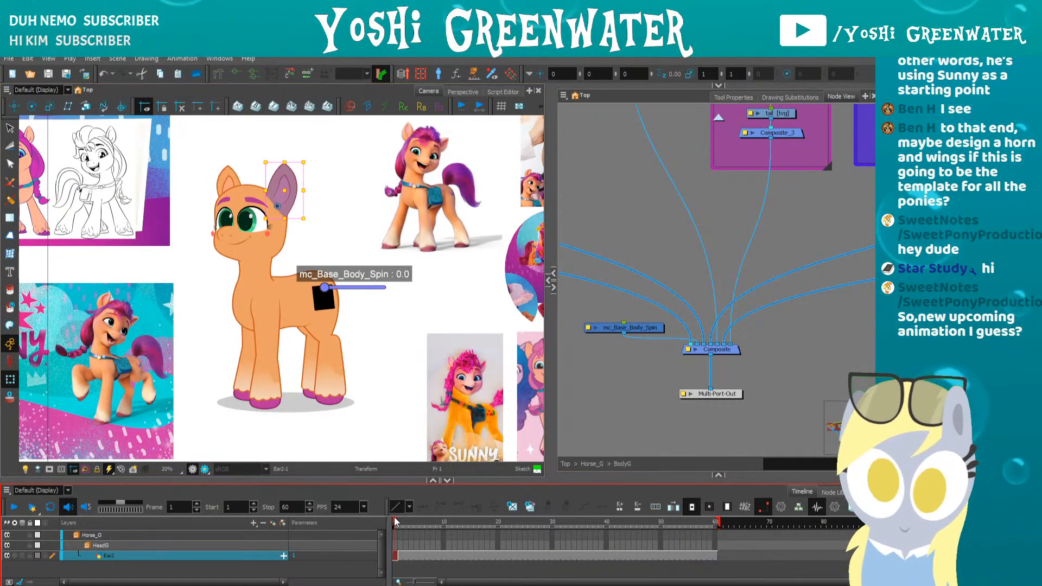
# - Scrub the timeline from frame 1 to frame 32 and nudge the mc_Base_Body_Spin node farther from the BodyG Composite
pyautogui.click(592, 368)
pyautogui.moveTo(592, 367); pyautogui.dragTo(599, 377)
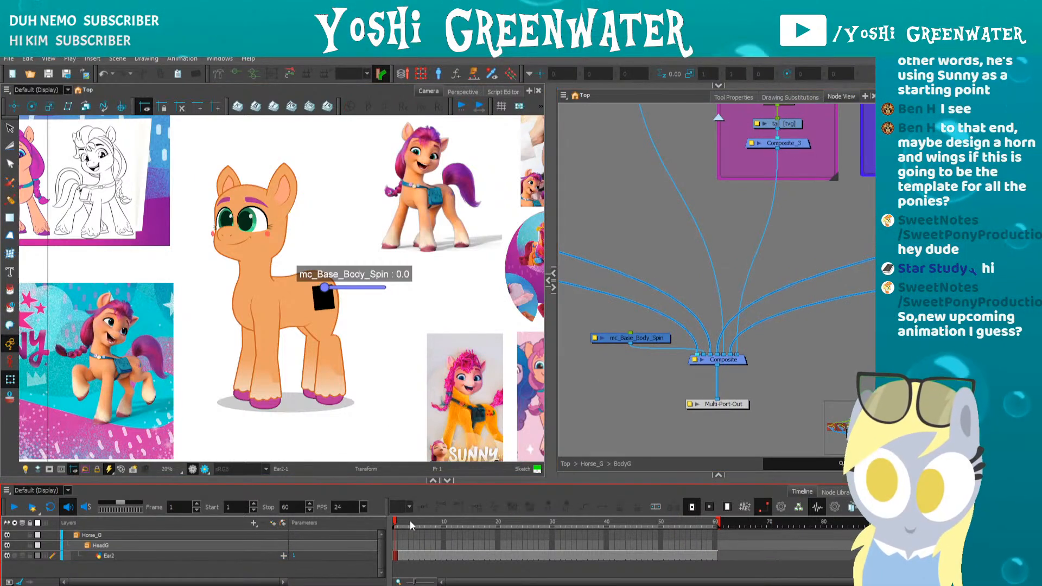
pyautogui.moveTo(409, 520); pyautogui.dragTo(563, 524)
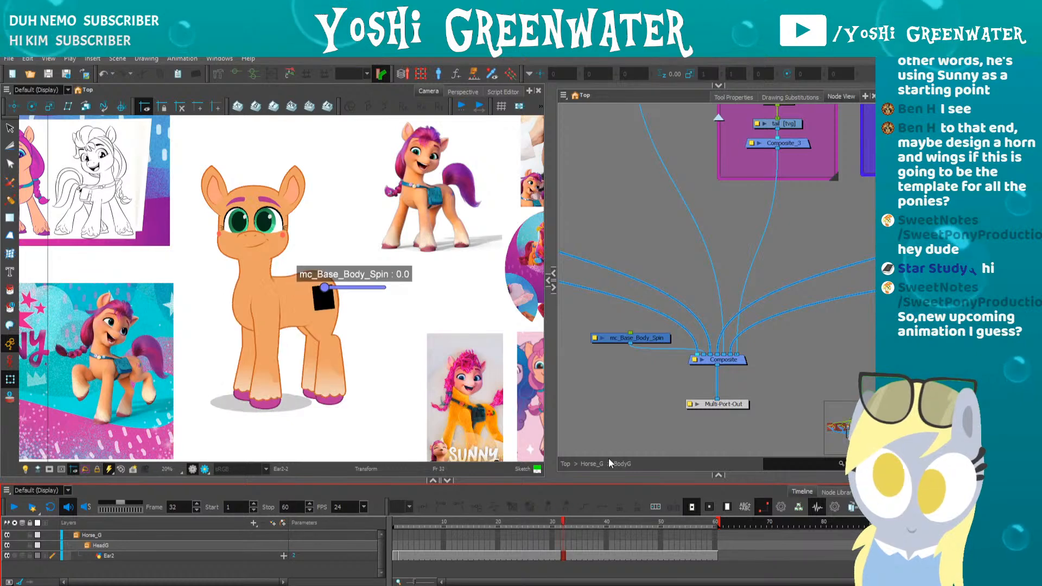
pyautogui.click(711, 361)
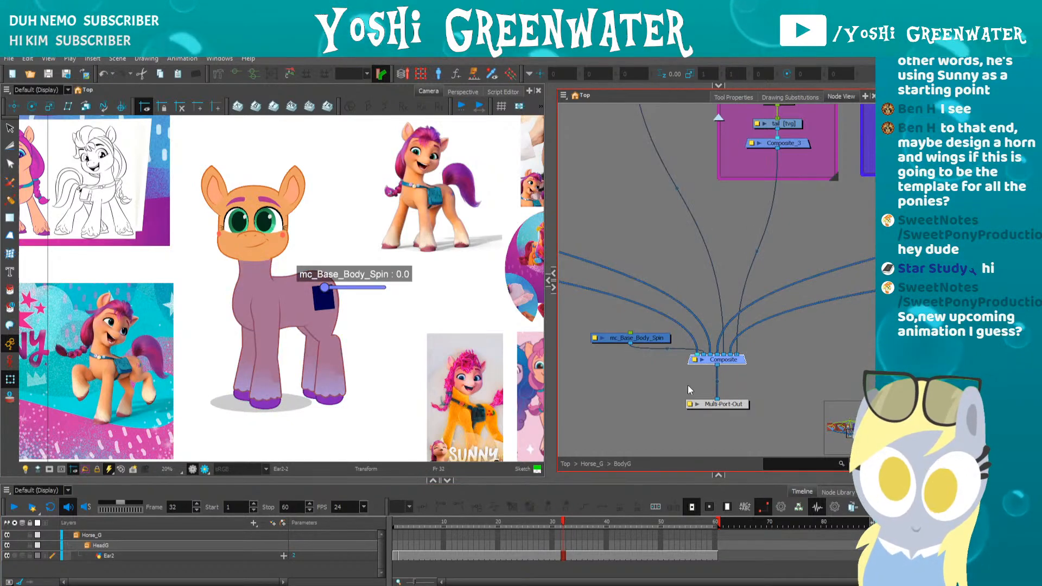
pyautogui.click(647, 340)
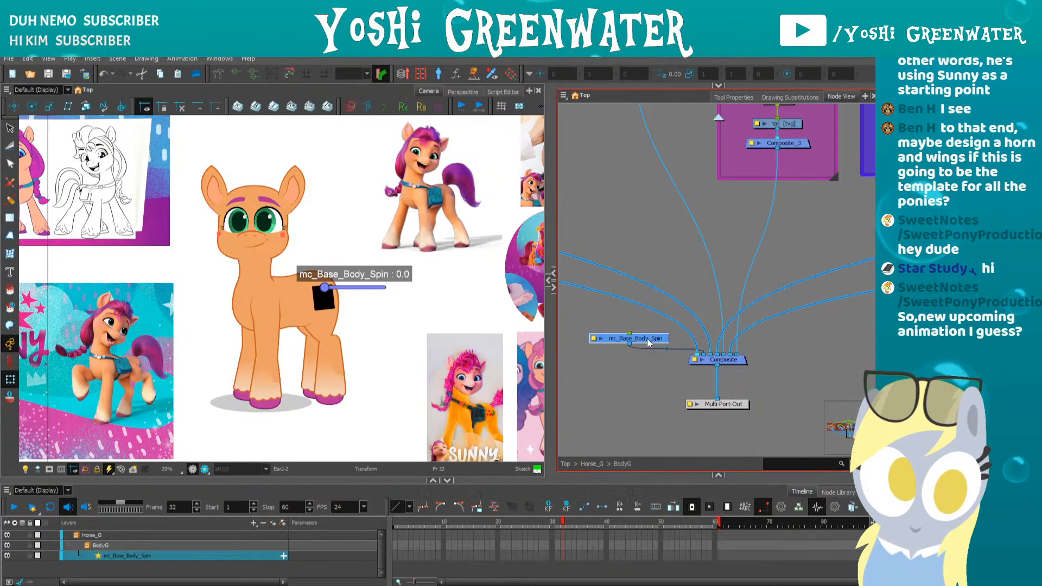
pyautogui.moveTo(648, 340); pyautogui.dragTo(644, 334)
pyautogui.click(652, 374)
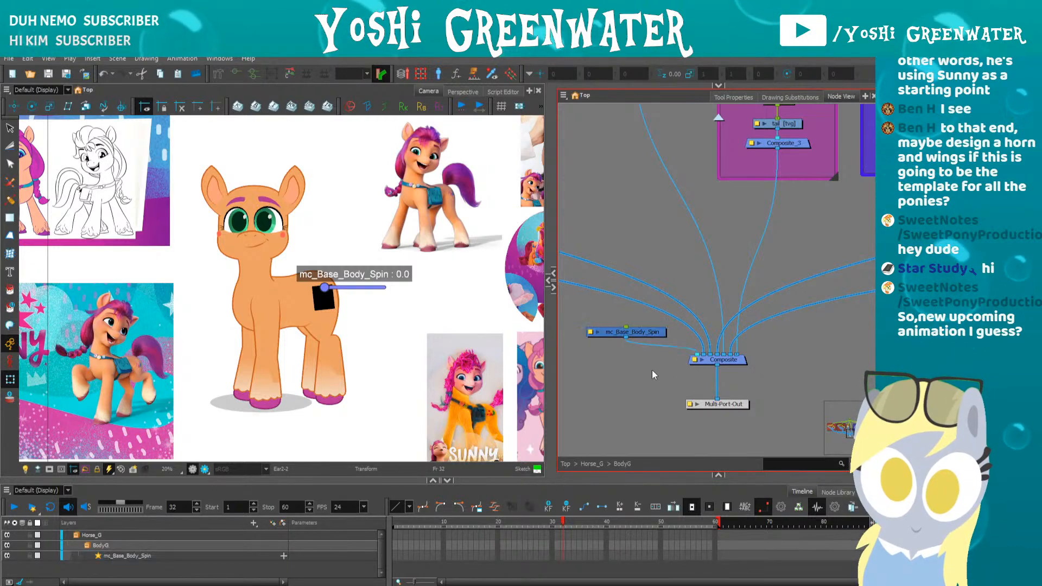
# - Add a Composite node to the Horse_G group and place it beside Head_Comp, below the mc_Base_Body_Spin-P peg
pyautogui.click(718, 117)
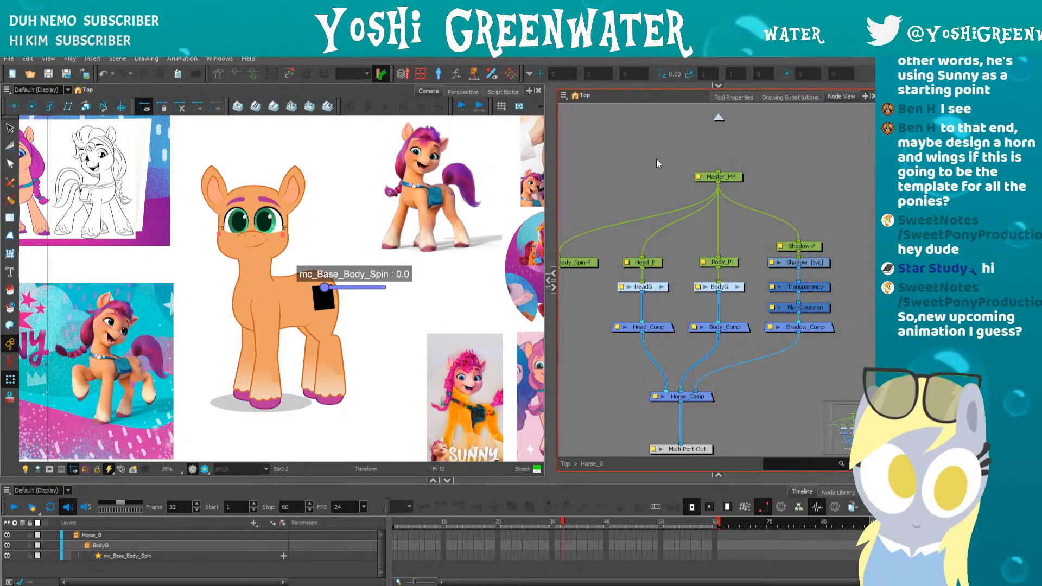
pyautogui.moveTo(656, 159); pyautogui.dragTo(702, 145)
pyautogui.hotkey('ctrl', 'v')
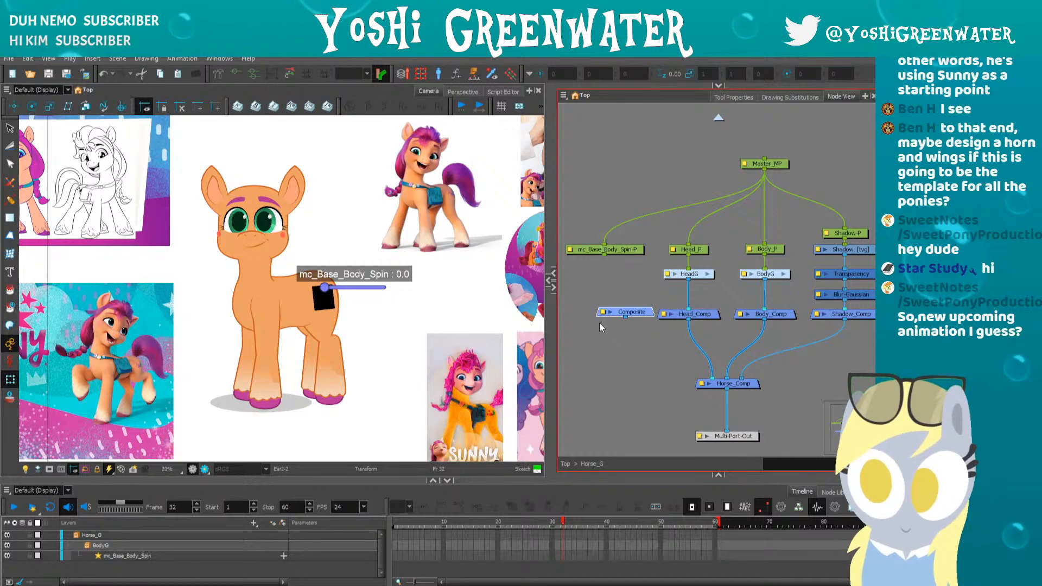
pyautogui.moveTo(594, 286); pyautogui.dragTo(599, 318)
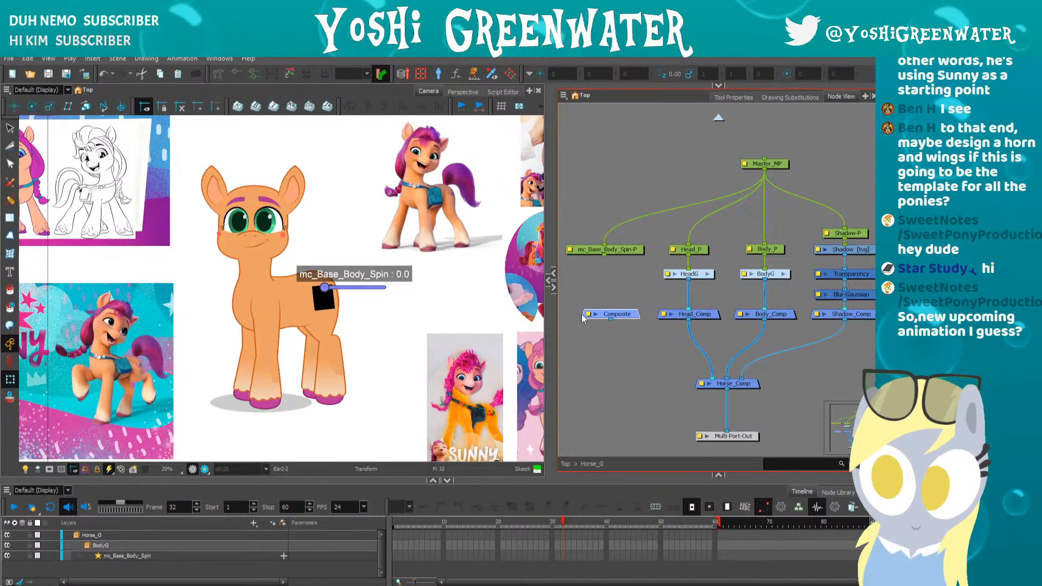
# - Rename the new Composite node in Horse_G to MC_Comp
pyautogui.doubleClick(599, 316)
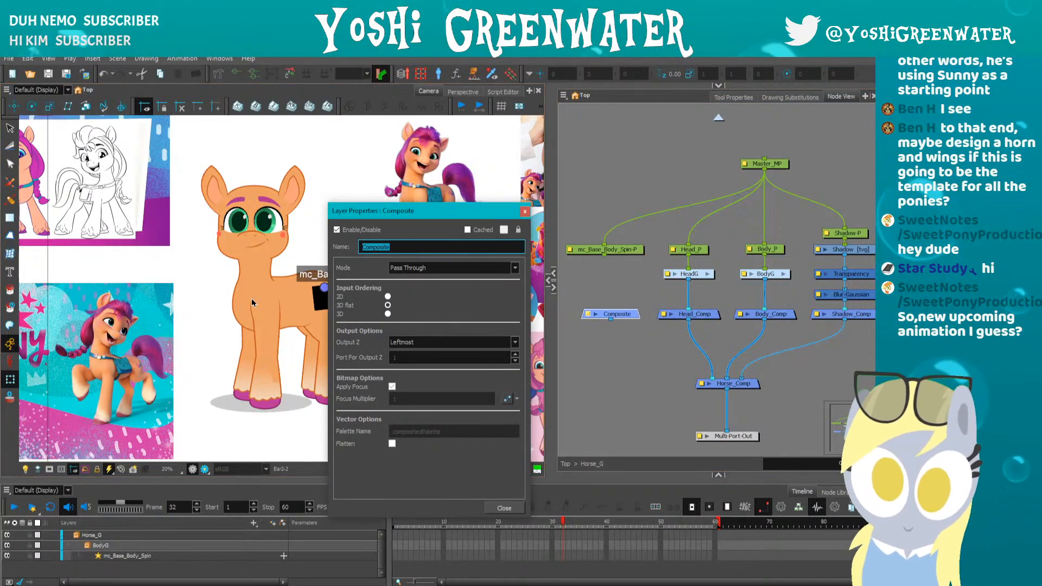
pyautogui.write('MC')
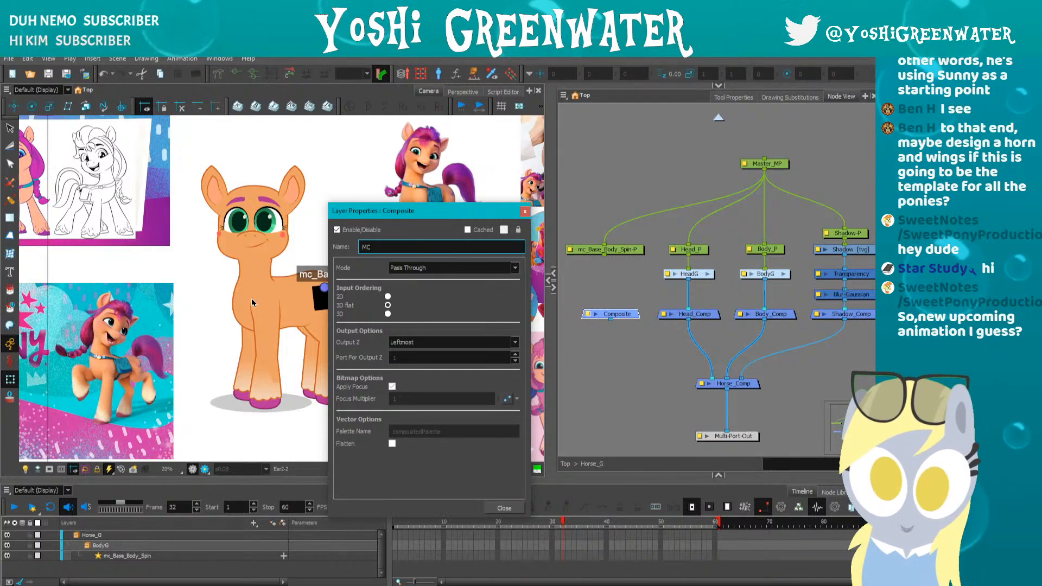
pyautogui.write('_C')
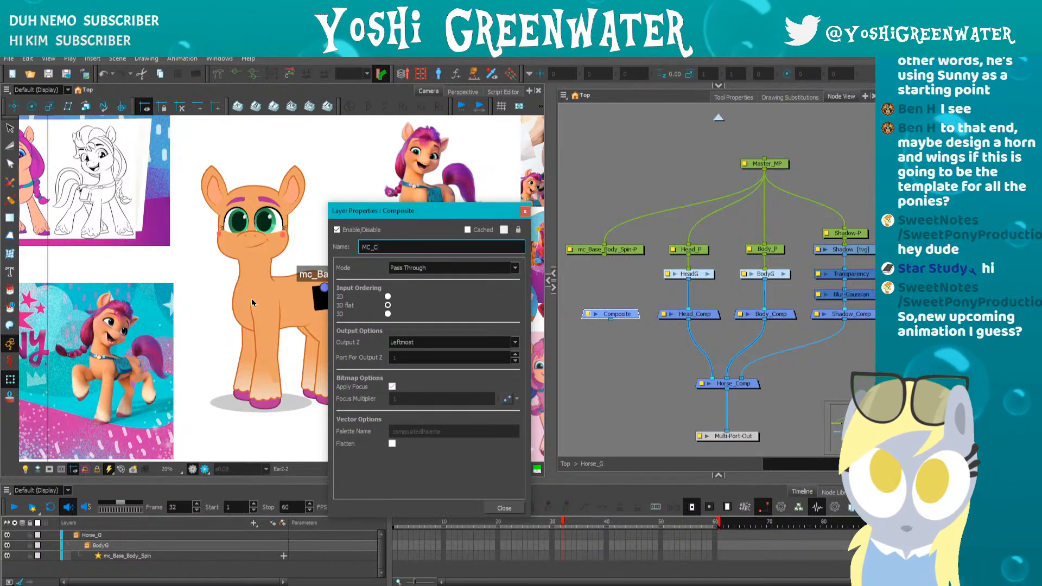
pyautogui.write('omp')
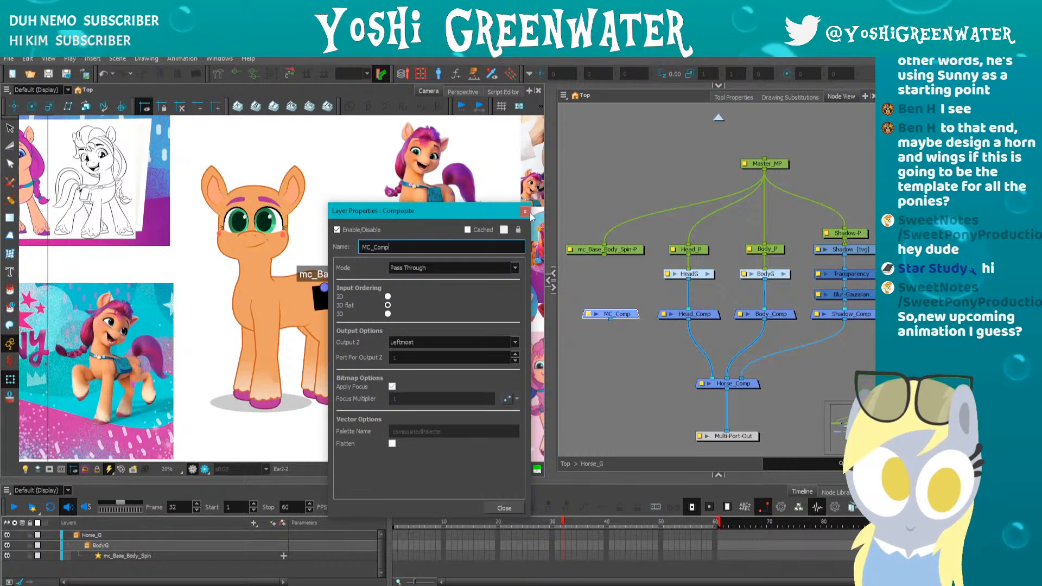
pyautogui.click(525, 211)
pyautogui.click(591, 284)
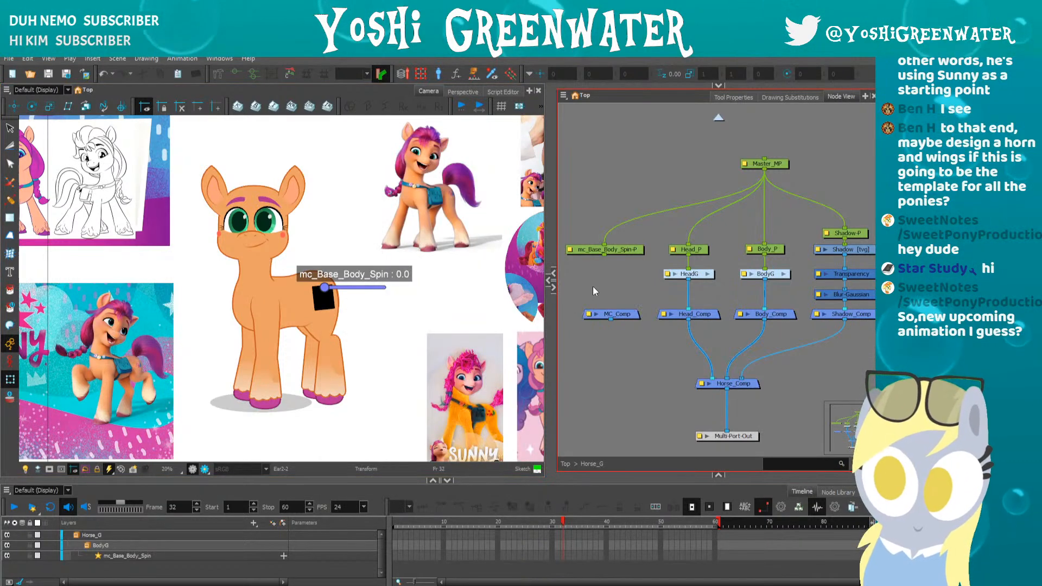
# - Connect the MC_Comp node's output to Horse_Comp
pyautogui.click(612, 314)
pyautogui.moveTo(612, 321); pyautogui.dragTo(708, 380)
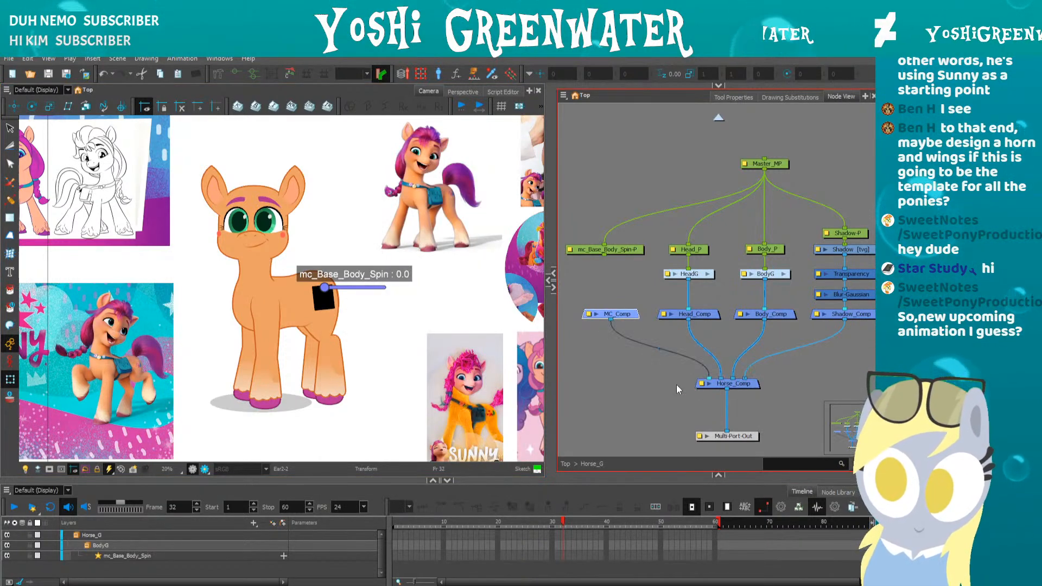
pyautogui.click(636, 386)
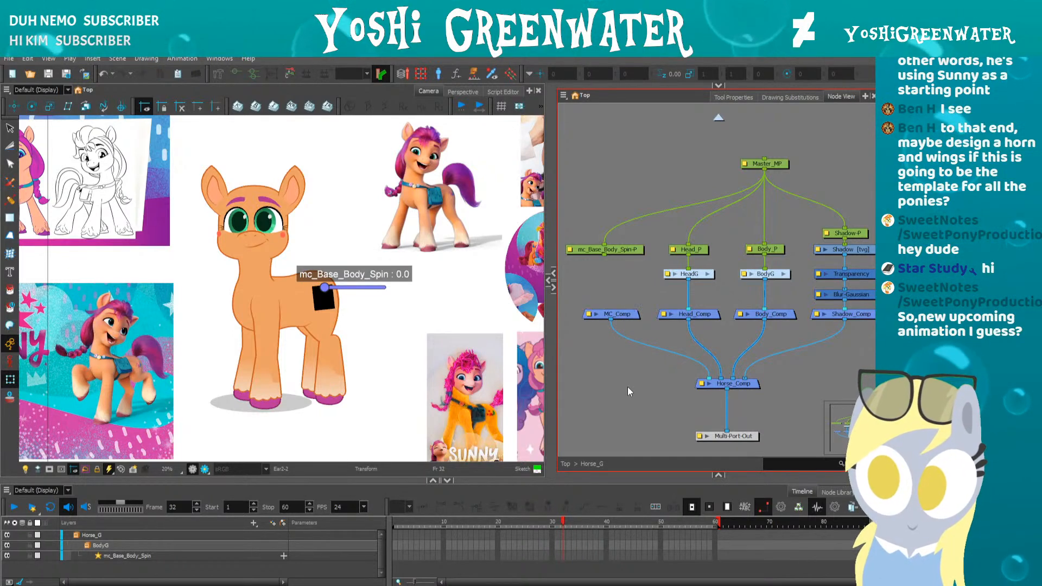
# - Select the mc_Base_Body_Spin slider on the pony and locate its node inside the BodyG group
pyautogui.click(326, 288)
pyautogui.press('o')
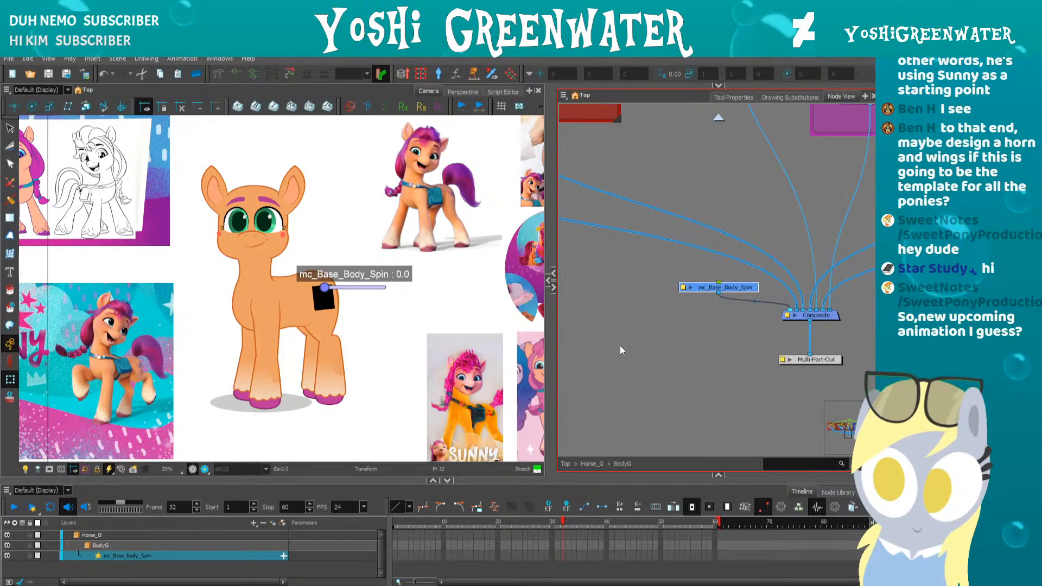
pyautogui.click(621, 350)
# - Move to frame 33 and set the mc_Base_Body_Spin slider to 1.0
pyautogui.moveTo(553, 521)
pyautogui.mouseDown()
pyautogui.moveTo(499, 519)
pyautogui.moveTo(564, 524)
pyautogui.mouseUp()
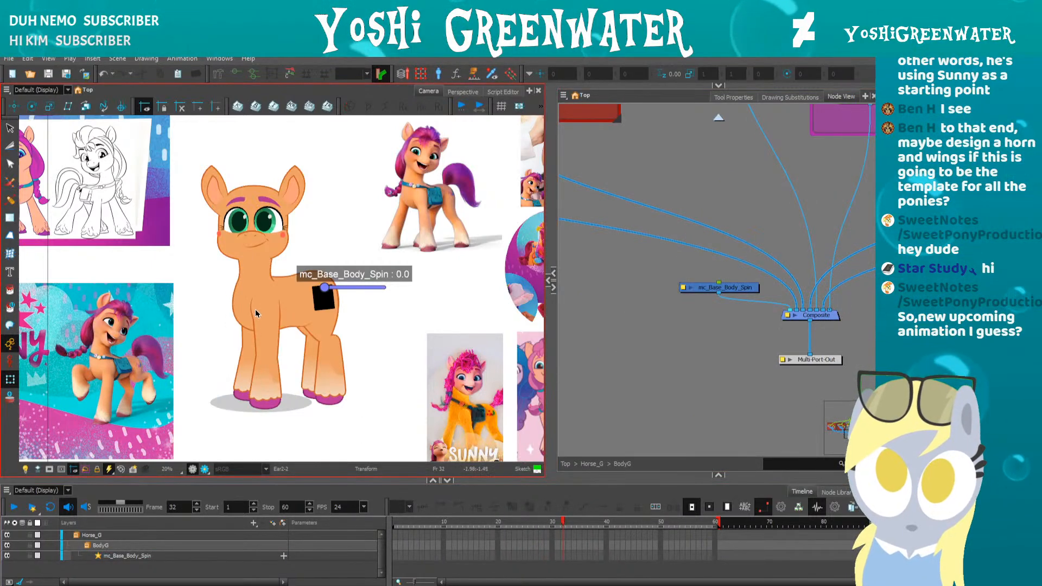
pyautogui.click(570, 524)
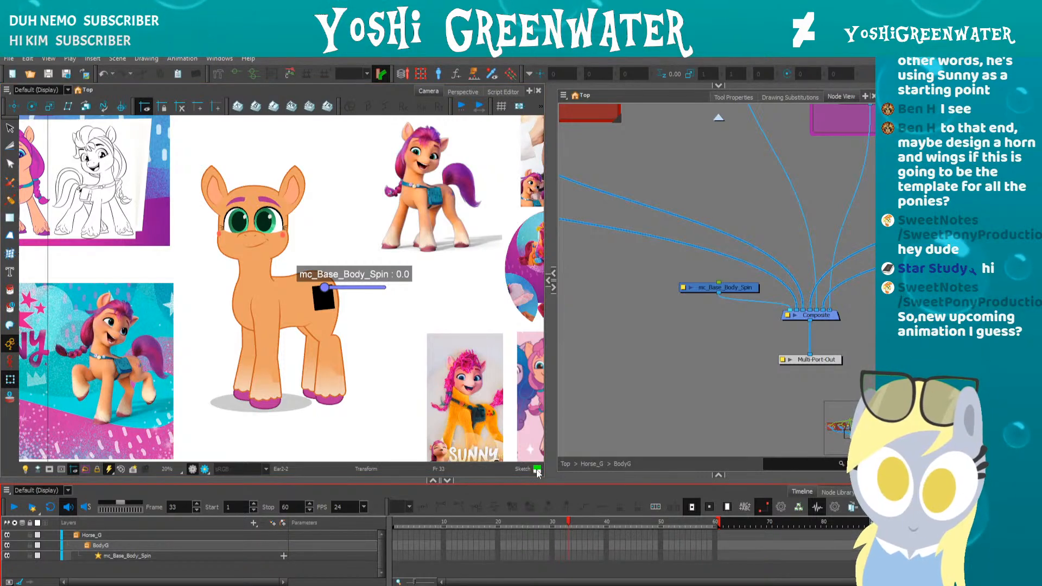
pyautogui.click(323, 290)
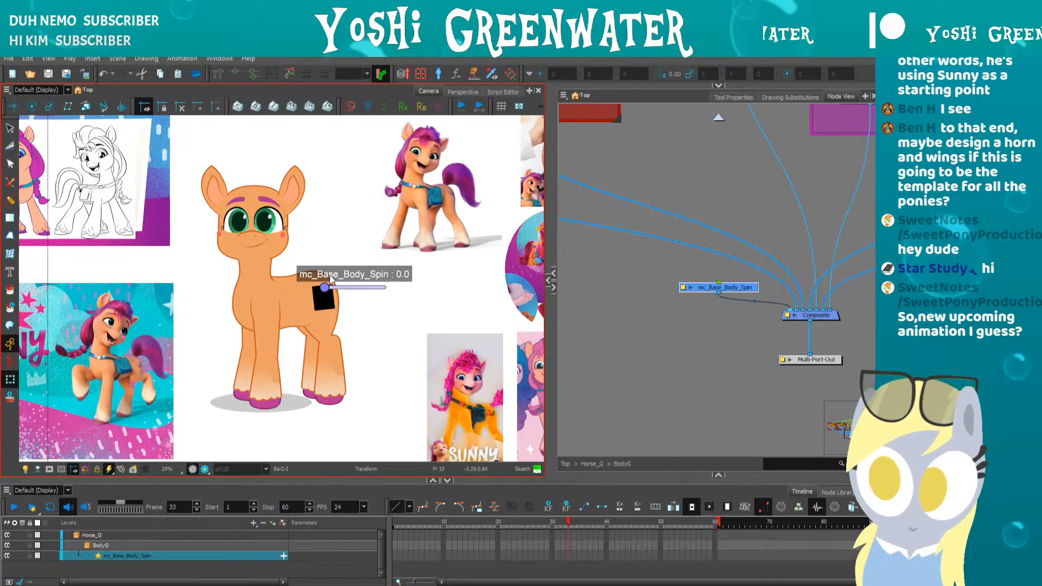
pyautogui.moveTo(329, 287); pyautogui.dragTo(373, 286)
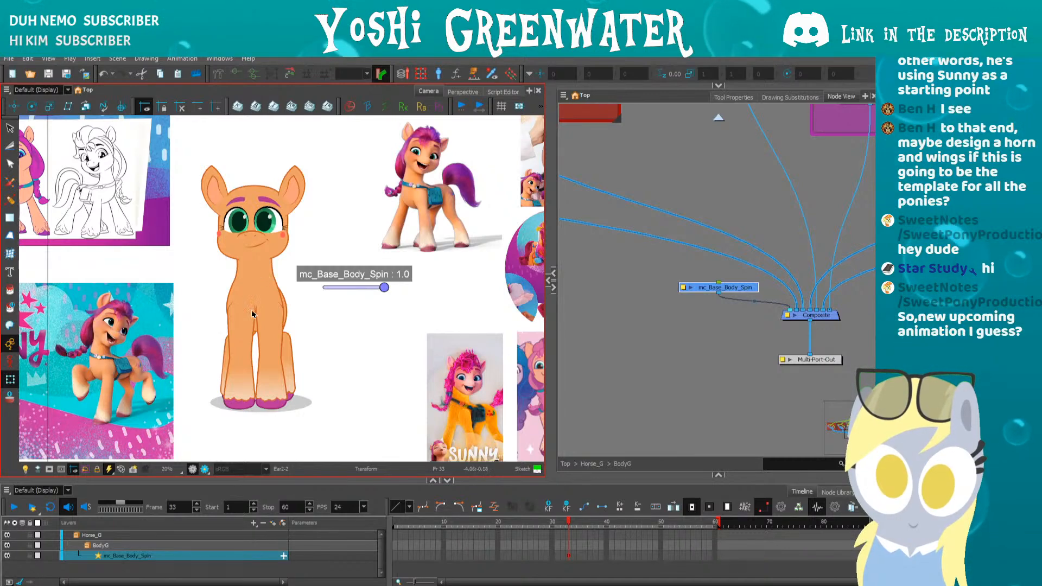
# - Bend the pony's front lower leg on frame 1 and test it on frame 33 with mc_Base_Body_Spin at 1.0
pyautogui.click(396, 525)
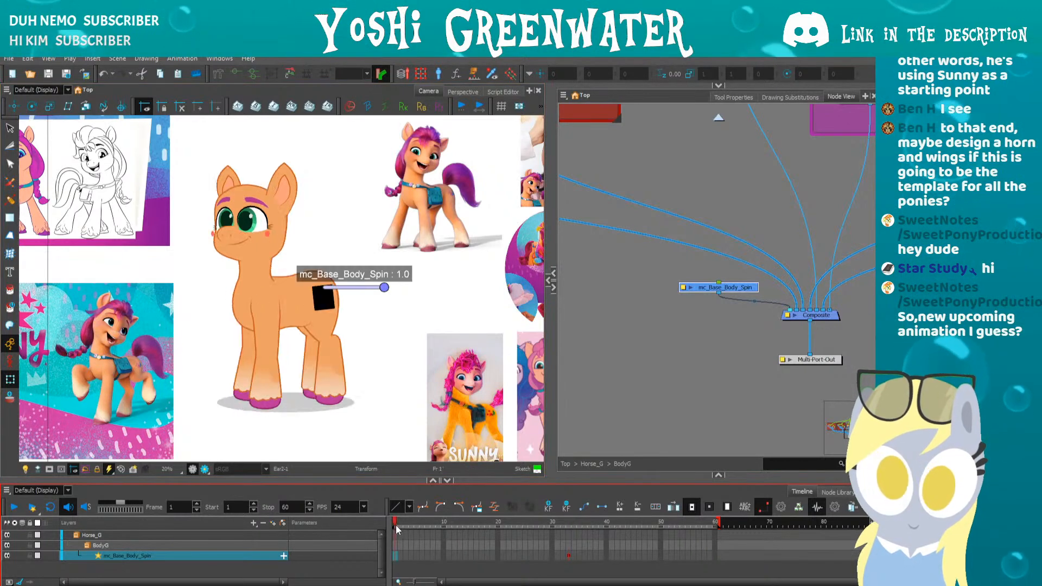
pyautogui.click(260, 374)
pyautogui.moveTo(254, 418); pyautogui.dragTo(309, 421)
pyautogui.moveTo(419, 522); pyautogui.dragTo(568, 522)
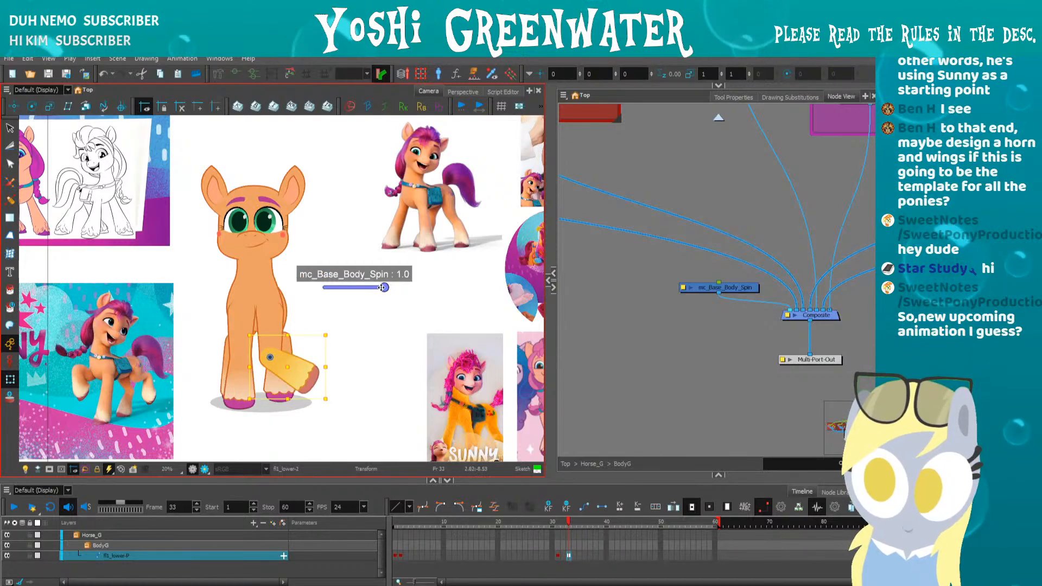
pyautogui.moveTo(384, 288)
pyautogui.mouseDown()
pyautogui.moveTo(325, 288)
pyautogui.moveTo(384, 288)
pyautogui.mouseUp()
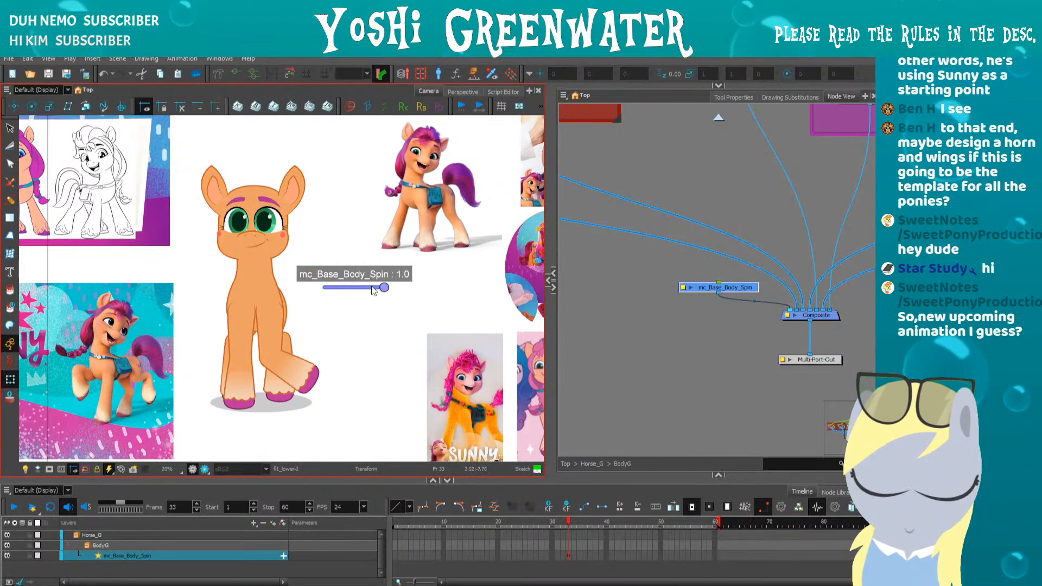
# - Select the bent front lower leg's peg on frame 33 and reset its transformation
pyautogui.moveTo(203, 357); pyautogui.dragTo(217, 363)
pyautogui.click(219, 366)
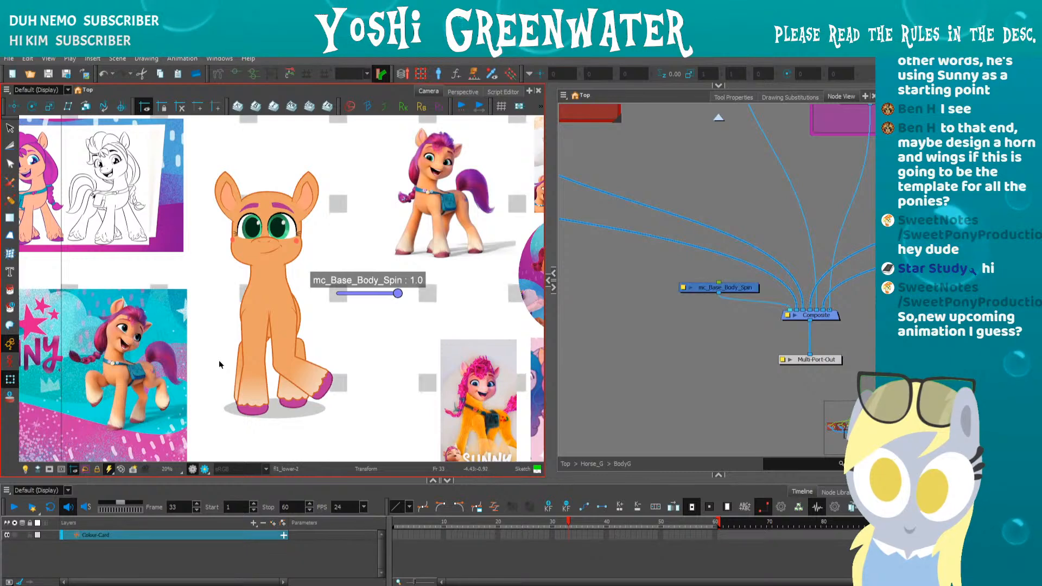
pyautogui.click(301, 373)
pyautogui.press('b')
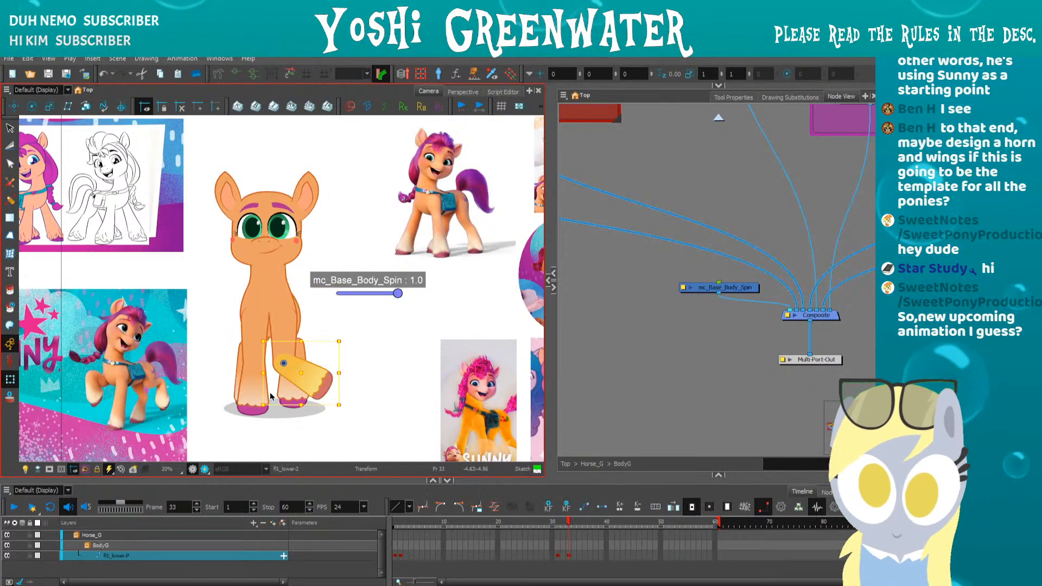
pyautogui.press('r')
# - Try rotating the front lower leg's peg outward again in the front-facing pose on frame 33
pyautogui.moveTo(223, 337); pyautogui.dragTo(265, 336)
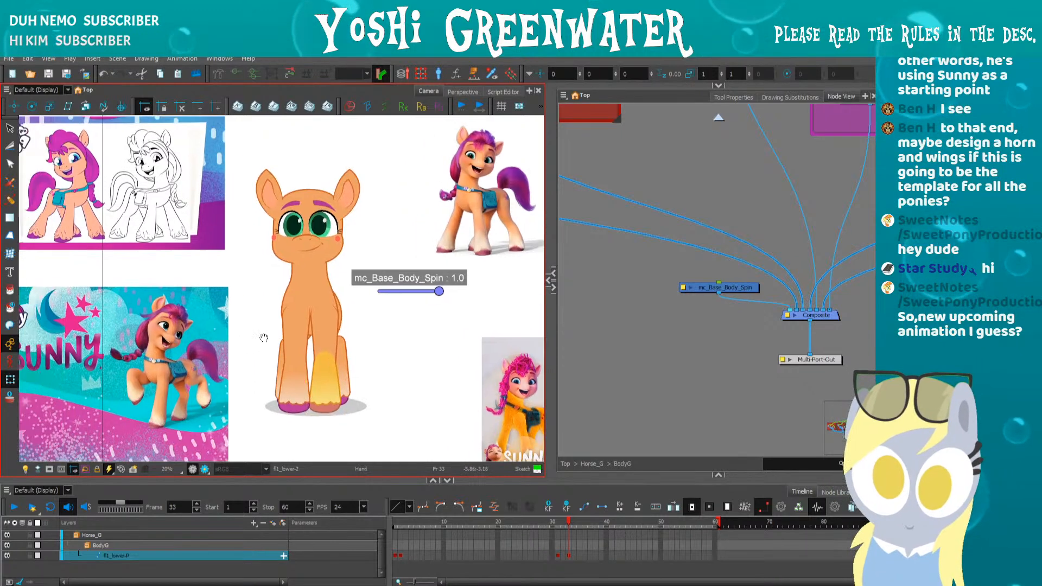
pyautogui.click(261, 340)
pyautogui.click(325, 372)
pyautogui.press('b')
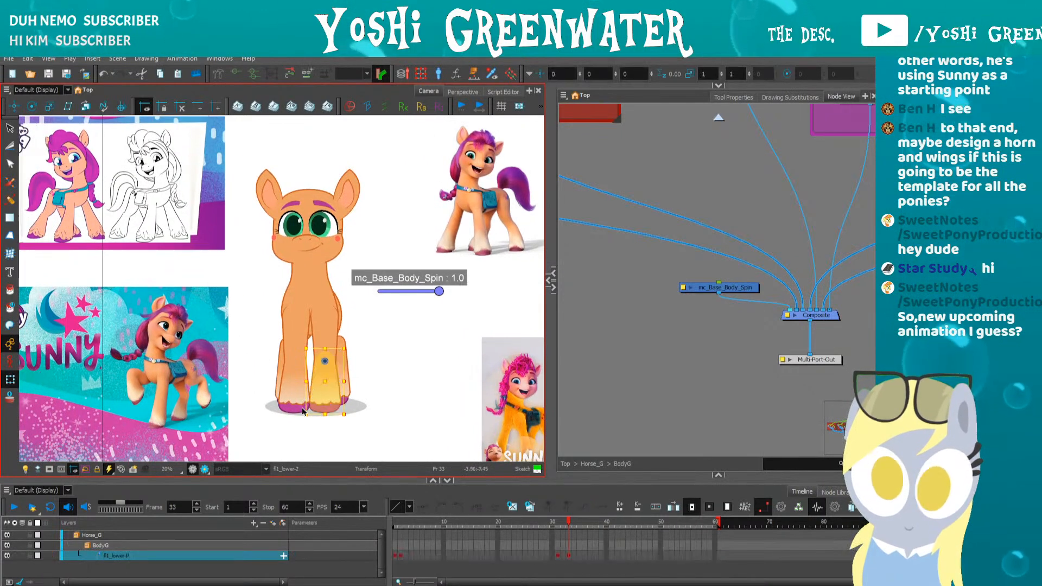
pyautogui.moveTo(301, 421); pyautogui.dragTo(361, 415)
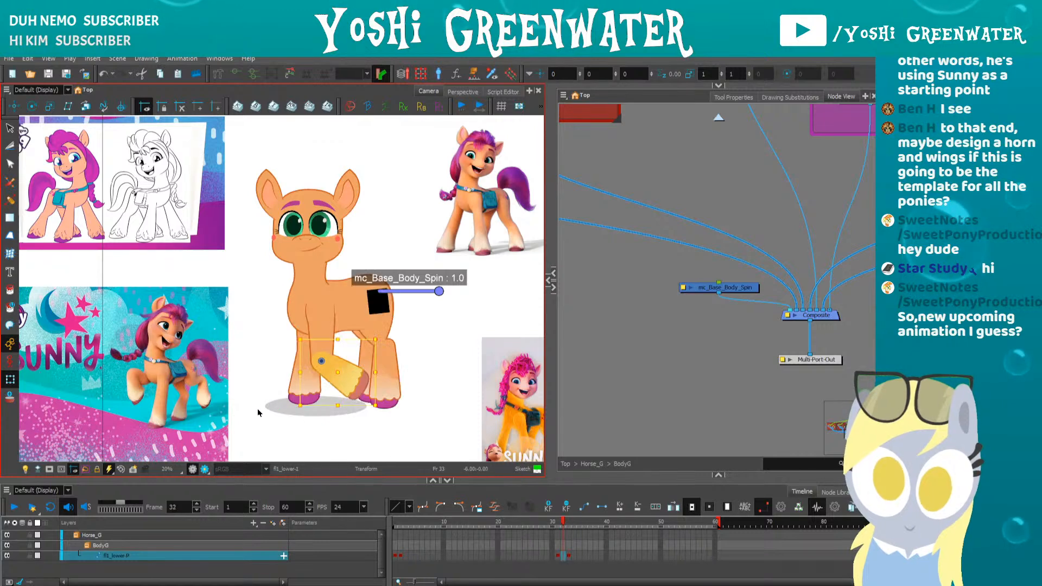
# - Straighten the front lower leg on frame 2 and compare it with the pose on frame 1
pyautogui.click(396, 524)
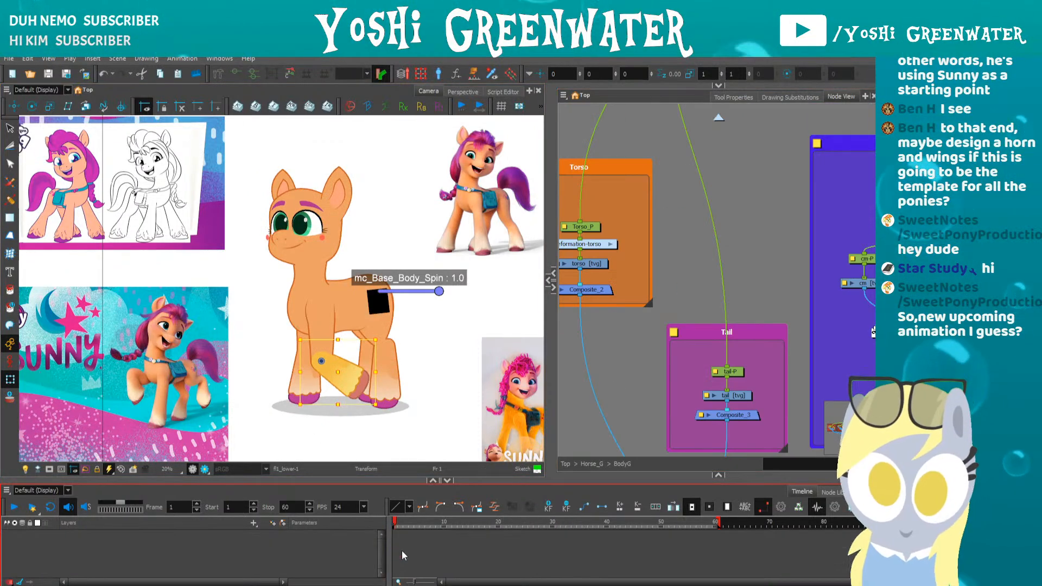
pyautogui.click(395, 528)
pyautogui.click(399, 526)
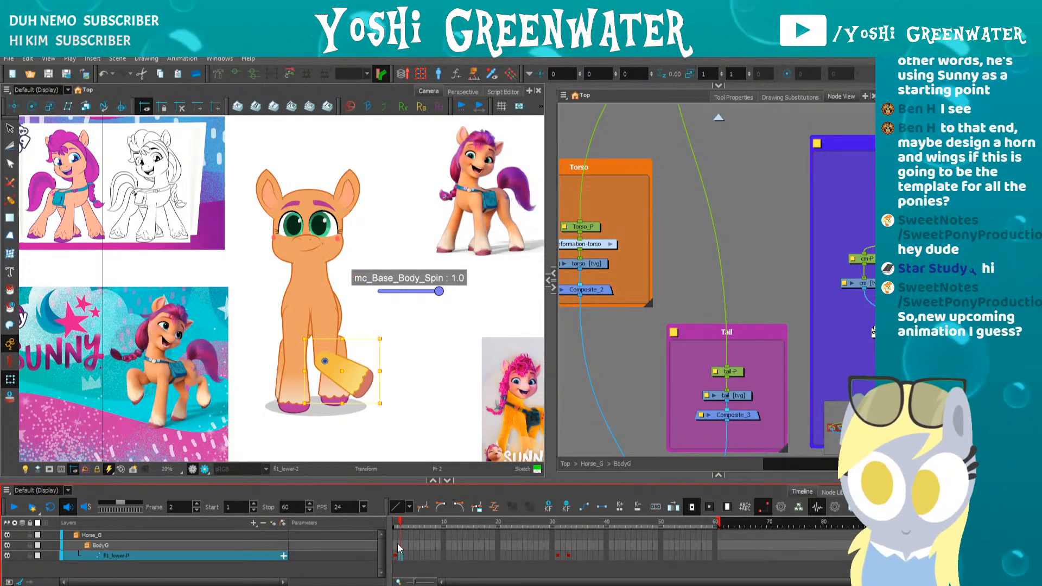
pyautogui.hotkey('ctrl', 'v')
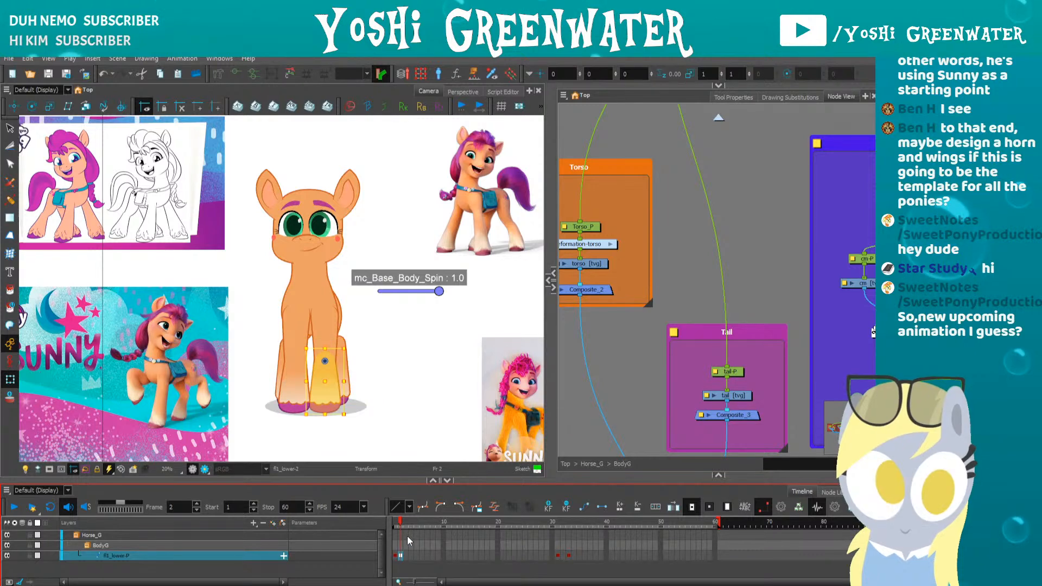
pyautogui.click(395, 524)
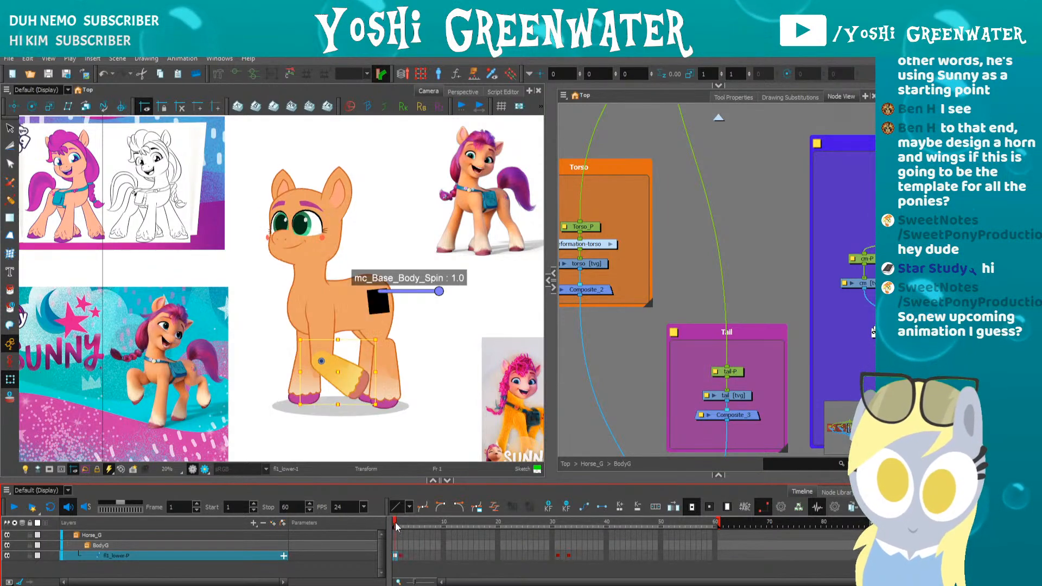
pyautogui.press('.')
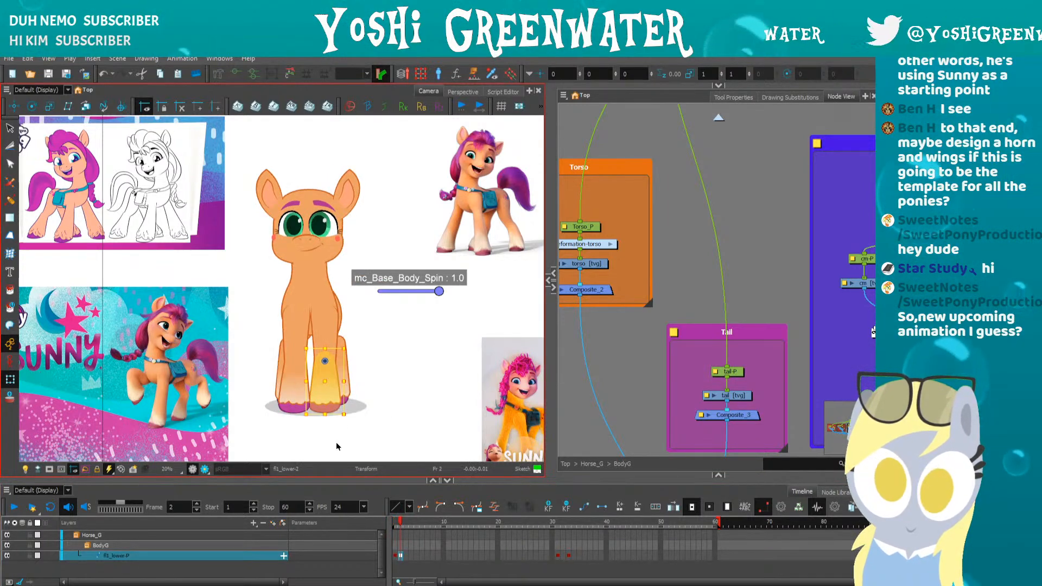
# - Bend the front lower leg on frame 31 and test it by moving the mc_Base_Body_Spin slider to 1.0
pyautogui.click(557, 524)
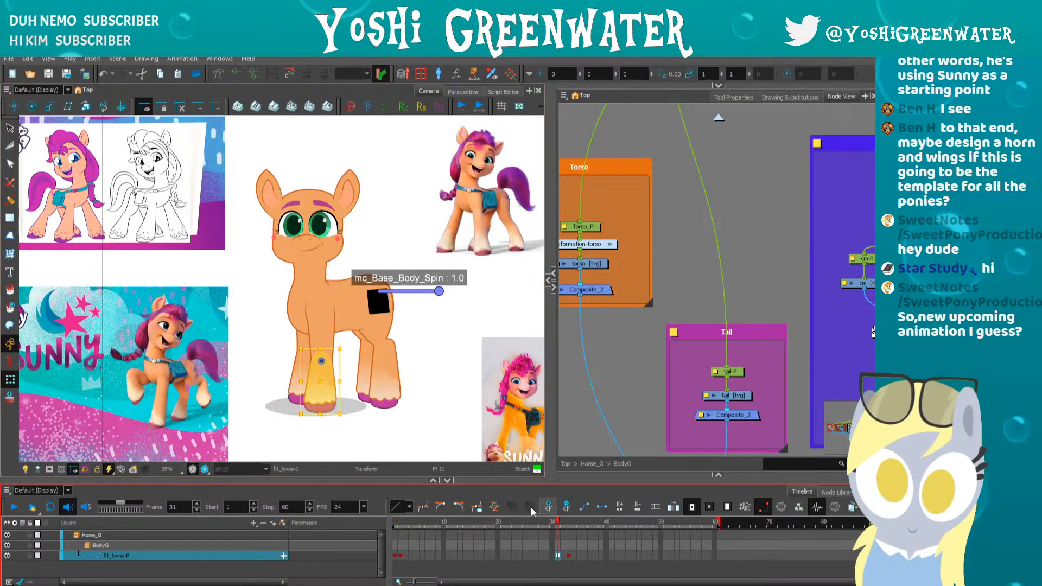
pyautogui.moveTo(289, 418); pyautogui.dragTo(340, 438)
pyautogui.click(350, 438)
pyautogui.scroll(5, 308, 376)
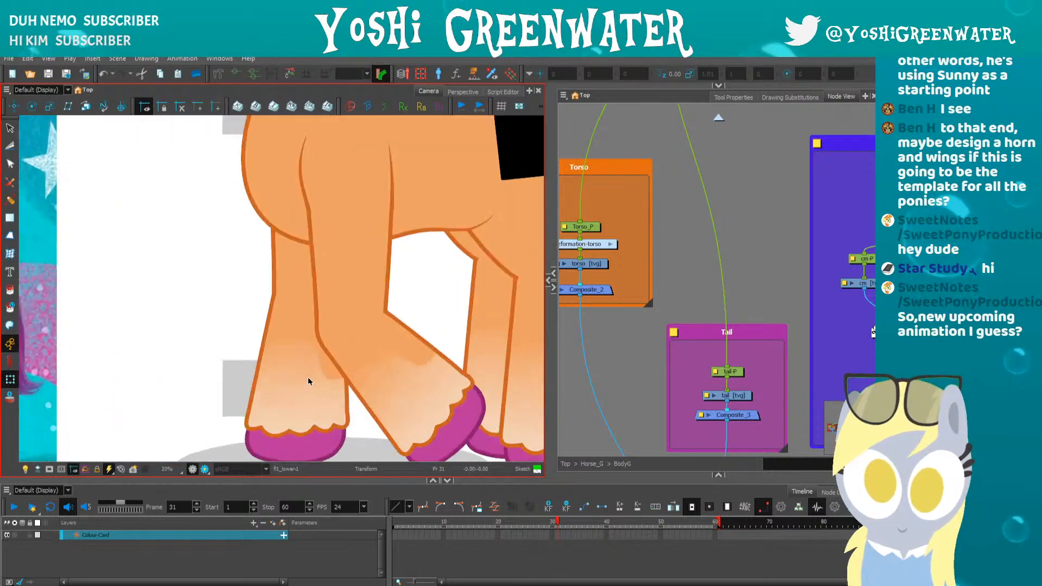
pyautogui.scroll(-4, 308, 377)
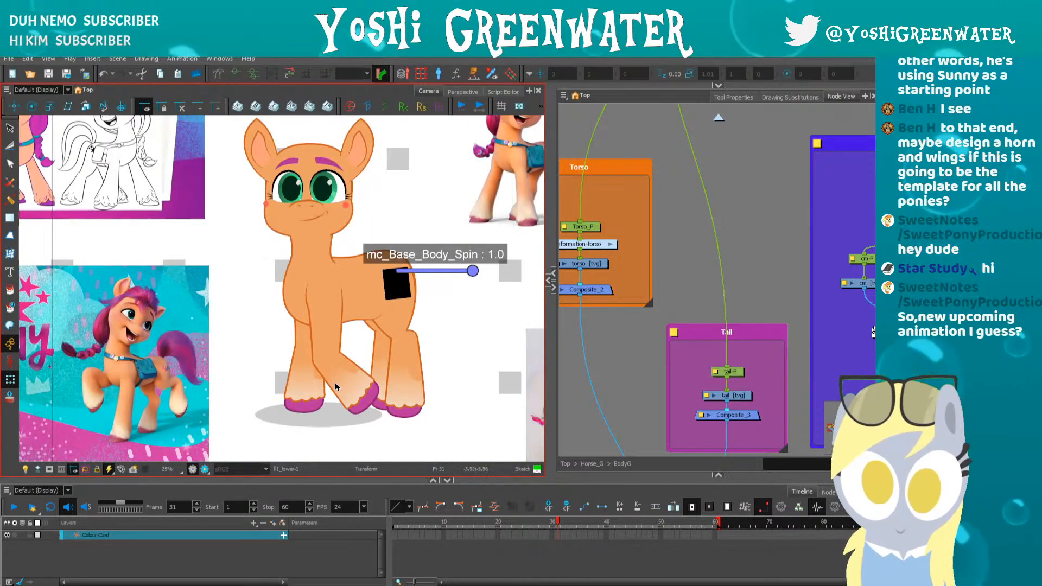
pyautogui.click(334, 382)
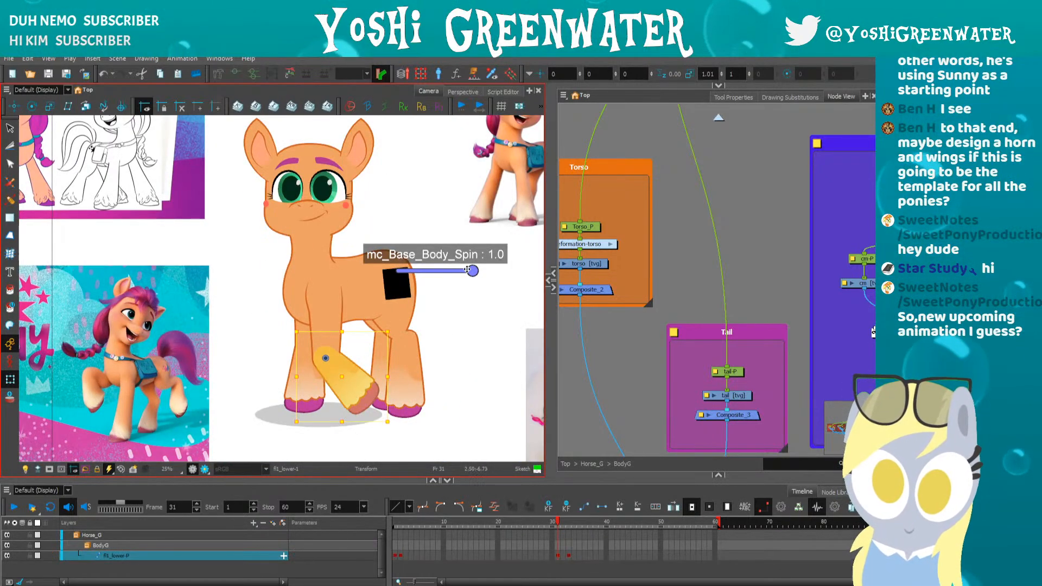
pyautogui.moveTo(400, 271); pyautogui.dragTo(470, 269)
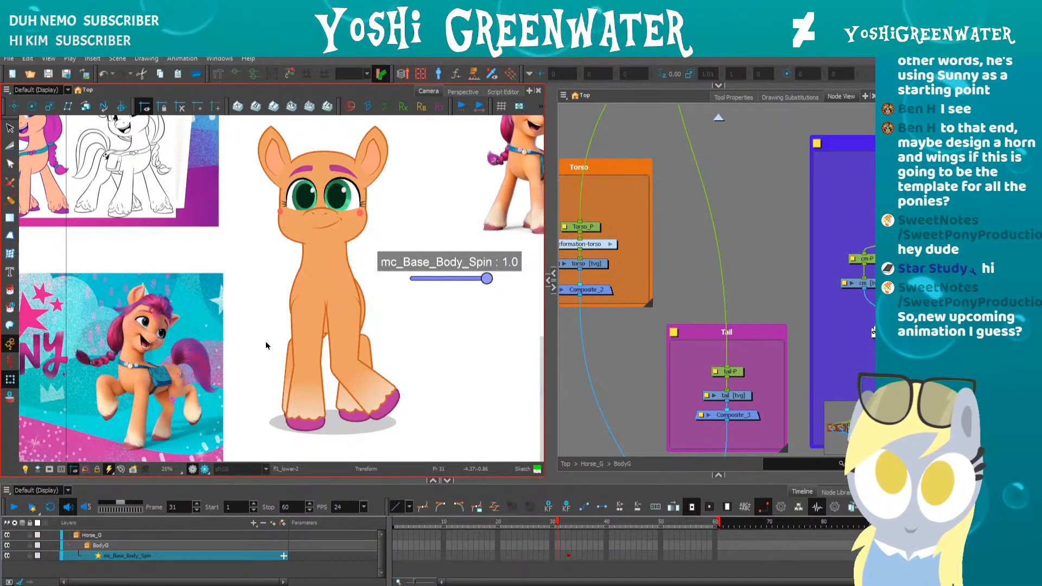
# - Select the front lower leg's peg on frame 35 and locate it in the node network
pyautogui.press('.')
pyautogui.press('.')
pyautogui.press('.')
pyautogui.press('.')
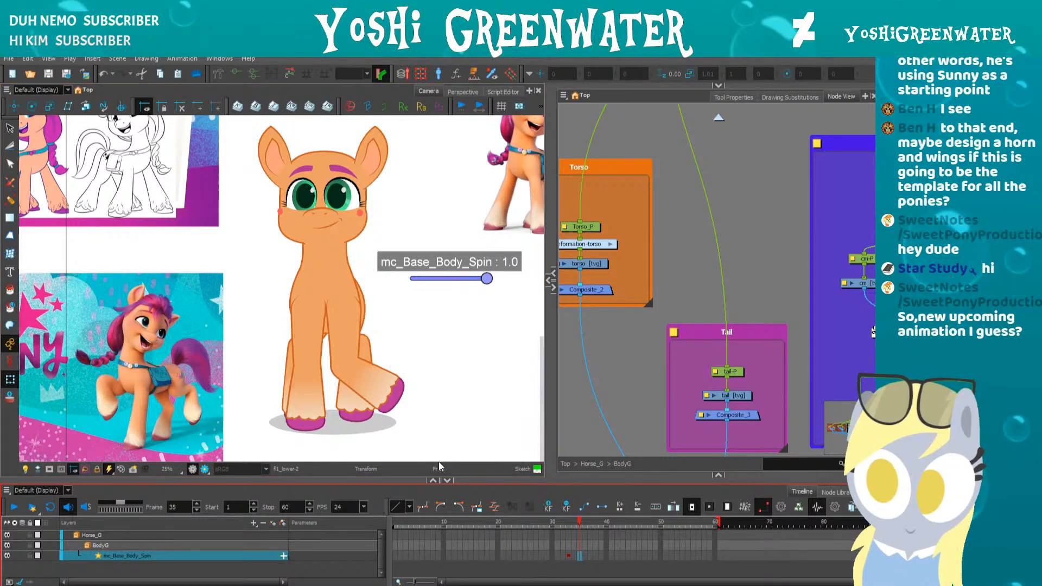
pyautogui.click(355, 389)
pyautogui.press('b')
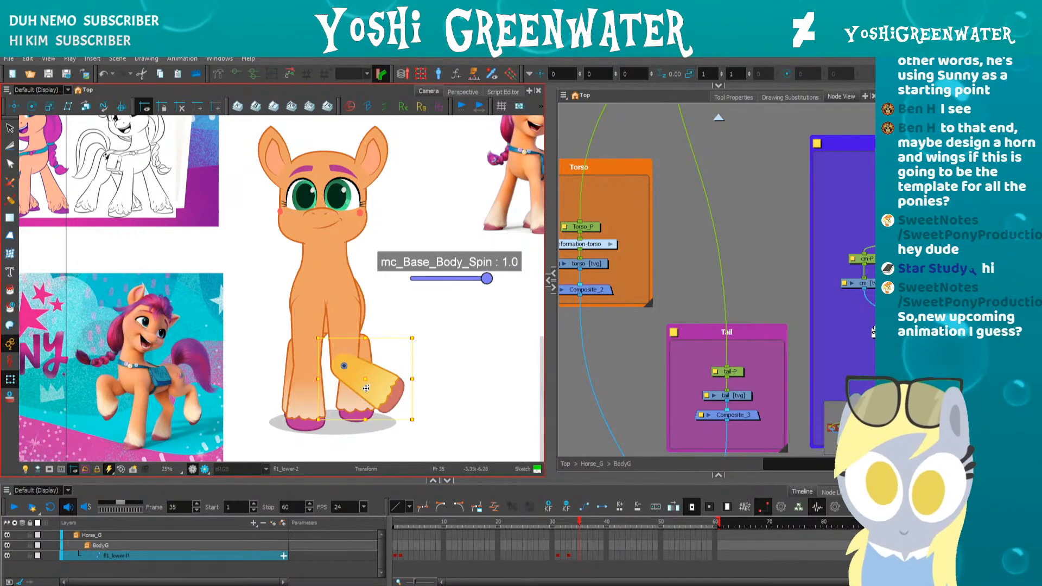
pyautogui.press('o')
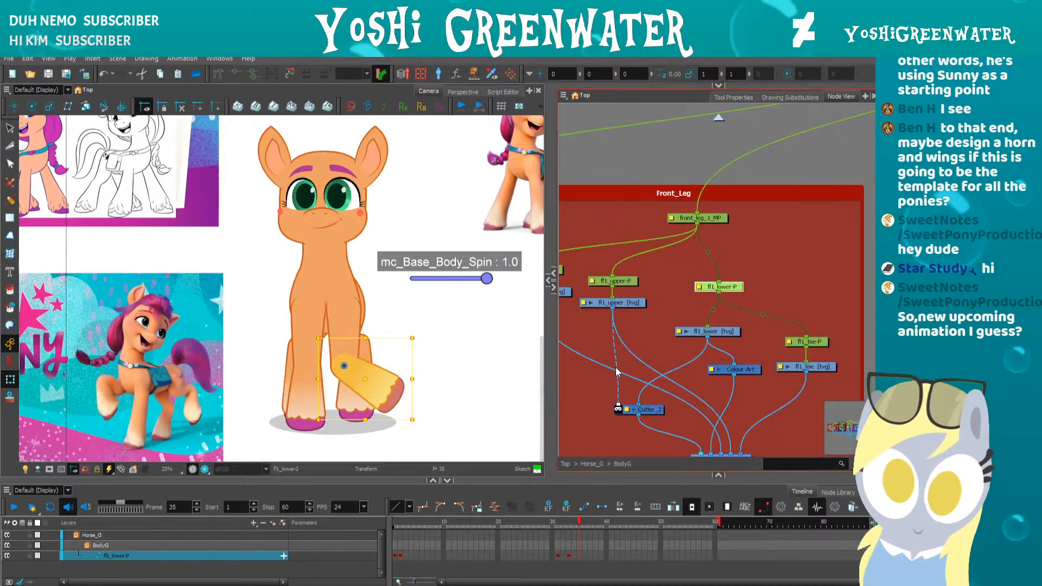
# - Select all nodes of the Front_Leg group and delete their keyframes on frames 30 to 34
pyautogui.scroll(-6, 689, 240)
pyautogui.moveTo(623, 235); pyautogui.dragTo(744, 331)
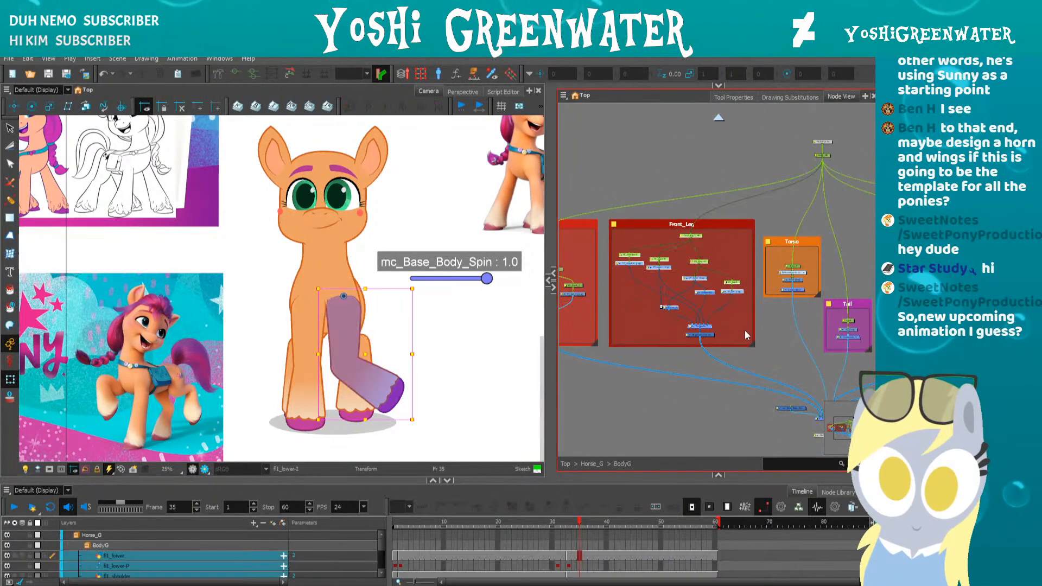
pyautogui.moveTo(609, 481); pyautogui.dragTo(610, 398)
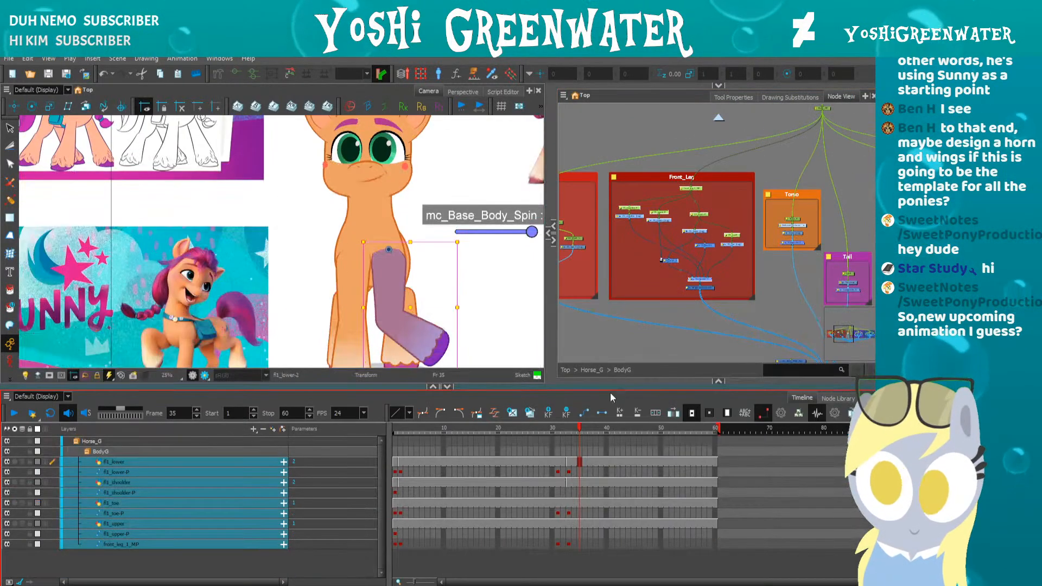
pyautogui.moveTo(543, 432); pyautogui.dragTo(556, 432)
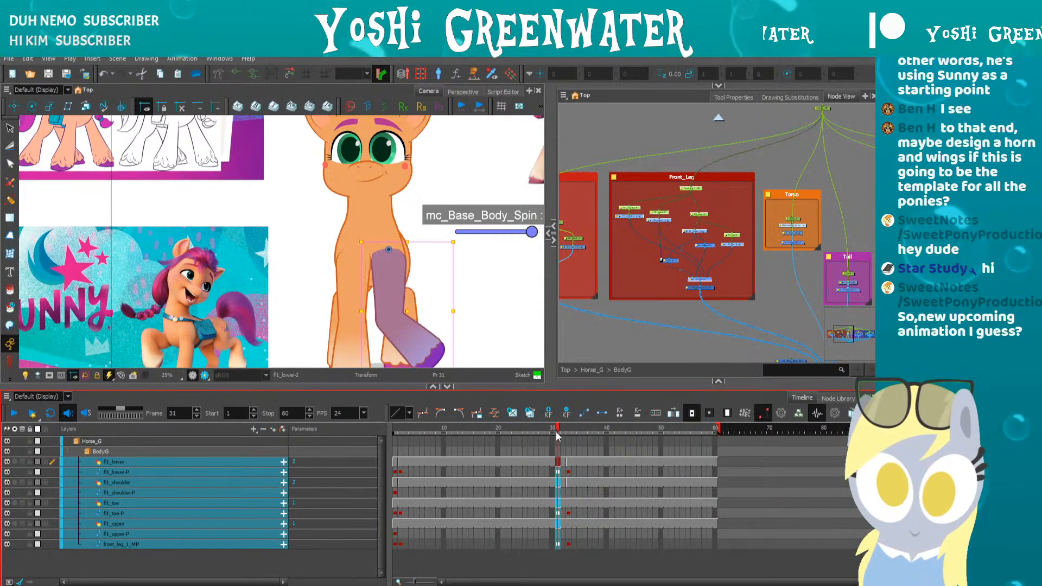
pyautogui.scroll(-2, 489, 295)
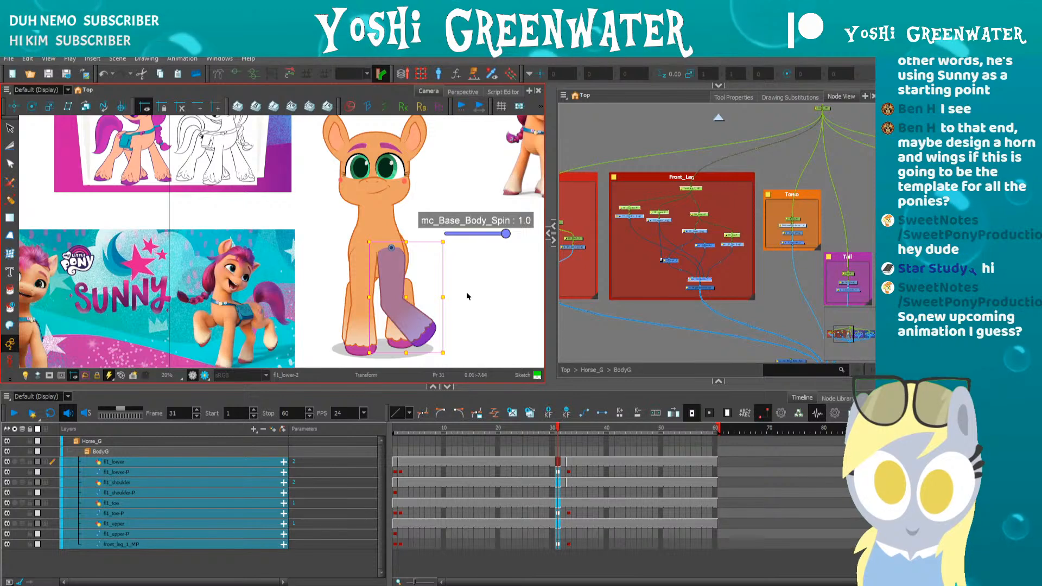
pyautogui.scroll(2, 466, 295)
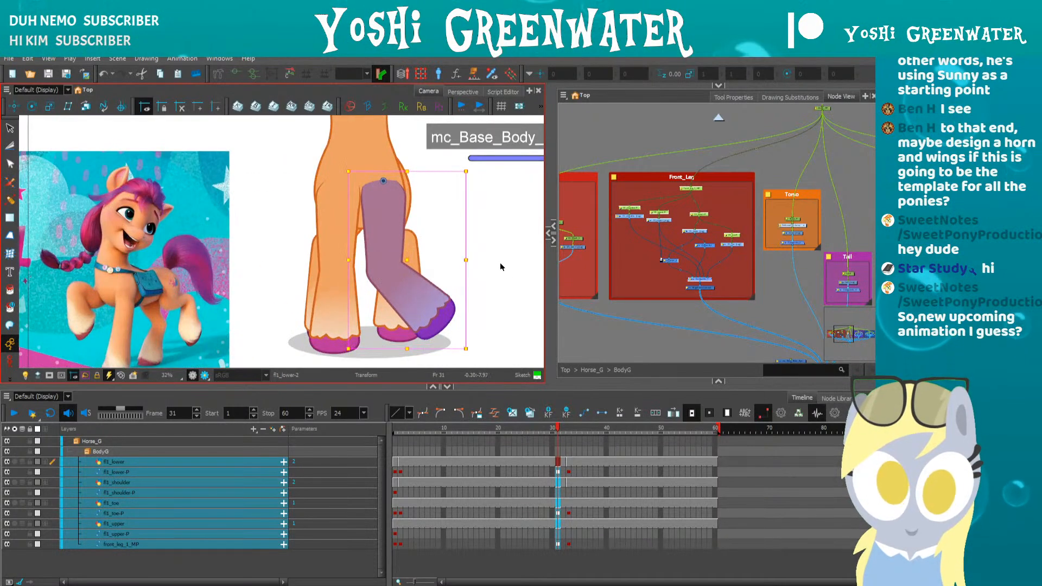
pyautogui.click(500, 262)
pyautogui.click(620, 173)
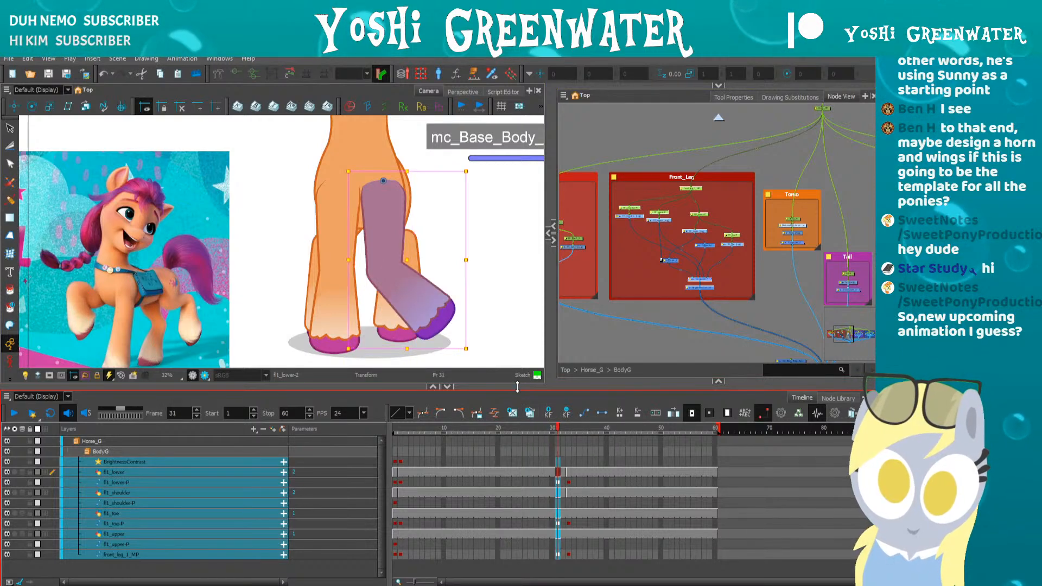
pyautogui.press('.')
pyautogui.press('.')
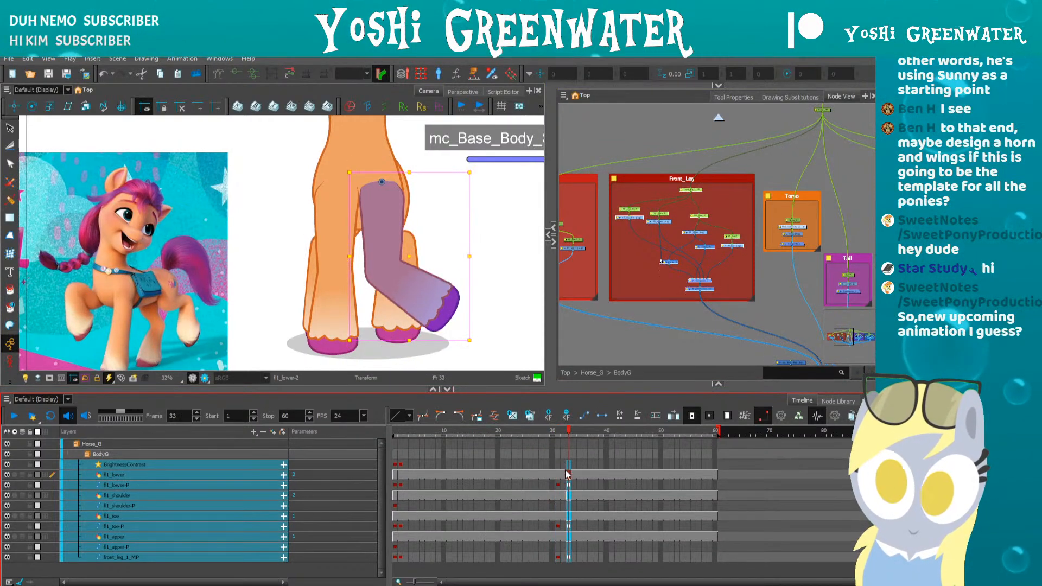
pyautogui.moveTo(554, 472); pyautogui.dragTo(573, 557)
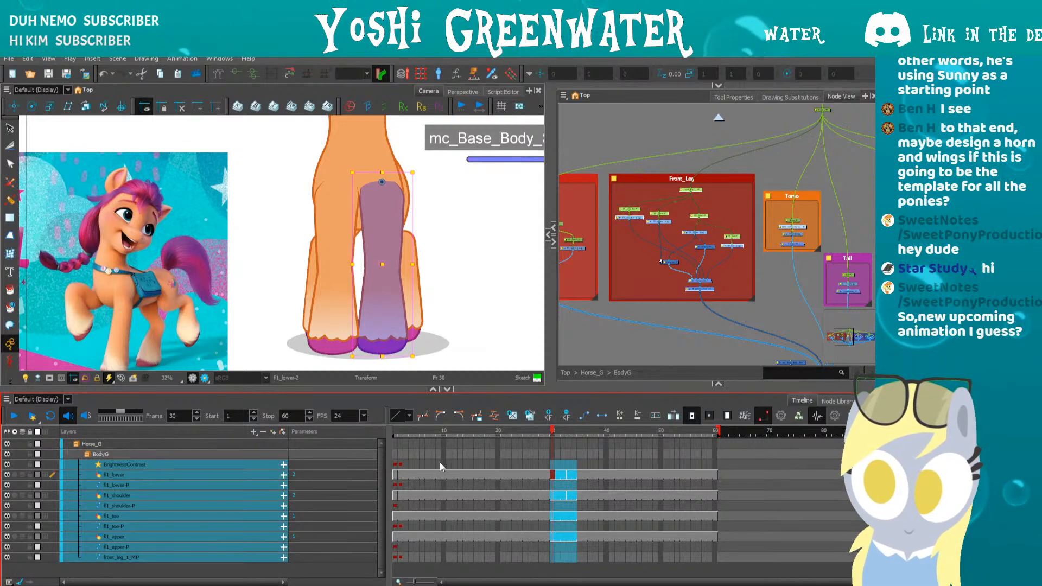
# - Reset the front lower leg's peg on frame 1 to straighten the leg, and reset the camera view
pyautogui.click(397, 435)
pyautogui.click(395, 435)
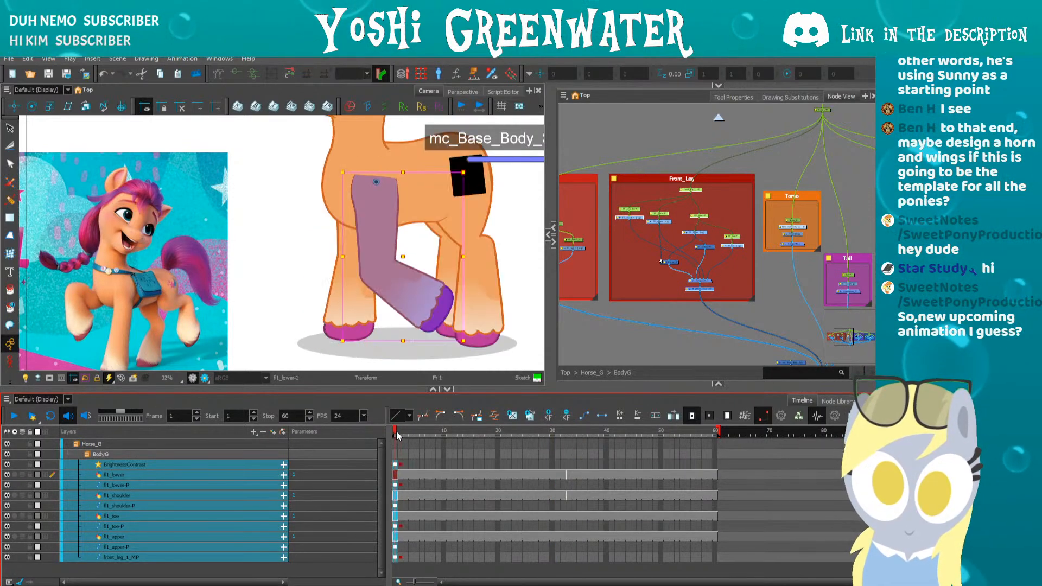
pyautogui.click(389, 288)
pyautogui.press('b')
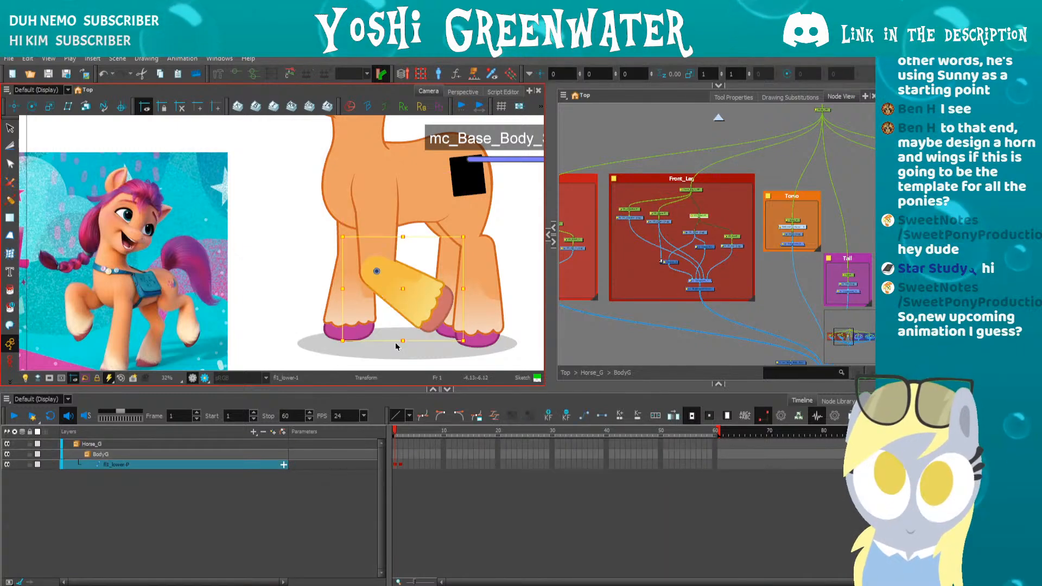
pyautogui.moveTo(379, 389); pyautogui.dragTo(324, 492)
pyautogui.press('r')
pyautogui.click(324, 421)
pyautogui.hotkey('shift', 'm')
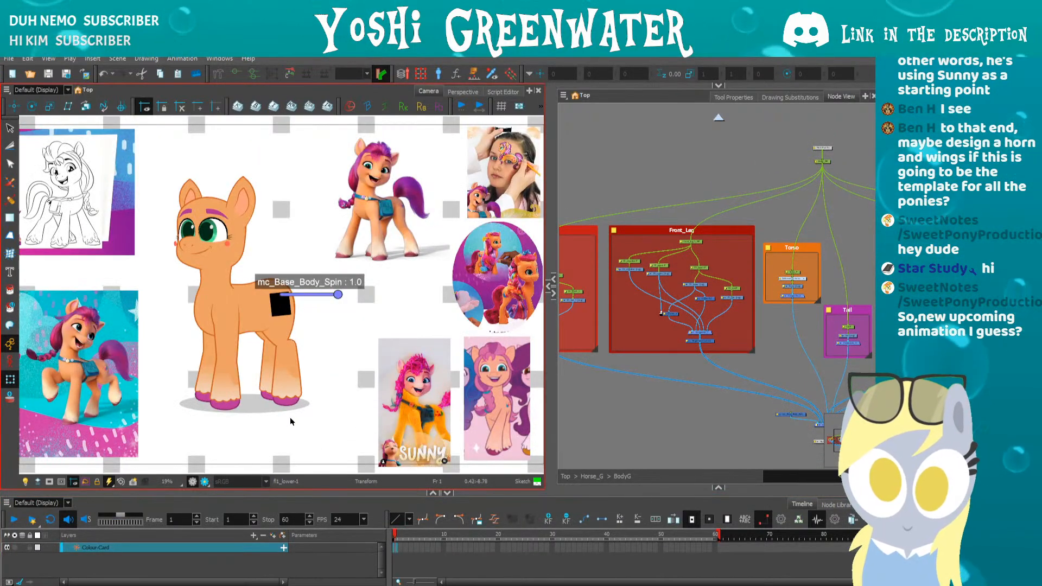
# - Check the pony's pose on frame 1 and its front-facing pose on frames 30 and 31
pyautogui.scroll(1, 164, 305)
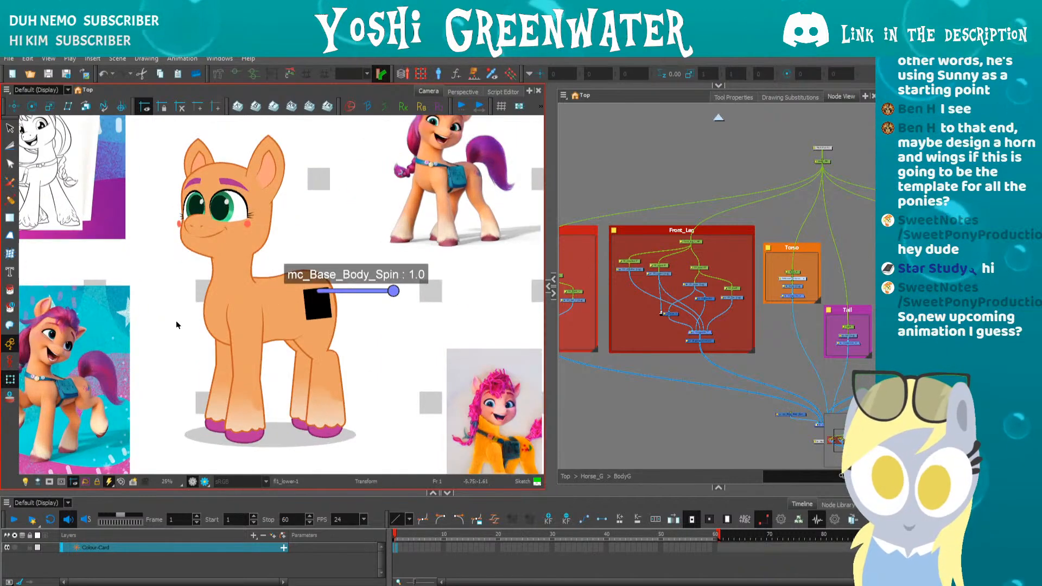
pyautogui.press('space')
pyautogui.moveTo(176, 321); pyautogui.dragTo(219, 326)
pyautogui.press('.')
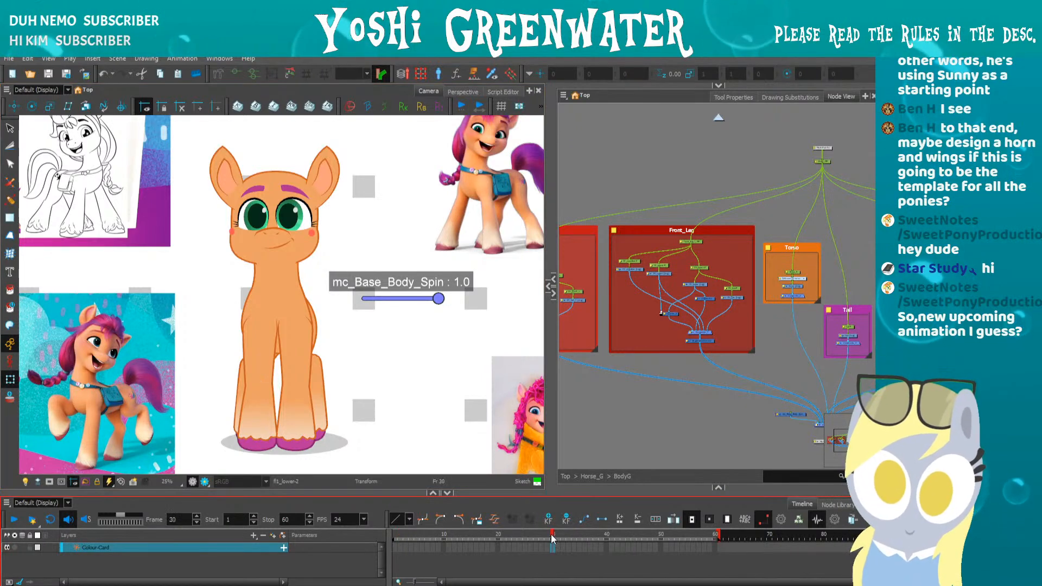
pyautogui.scroll(10, 426, 540)
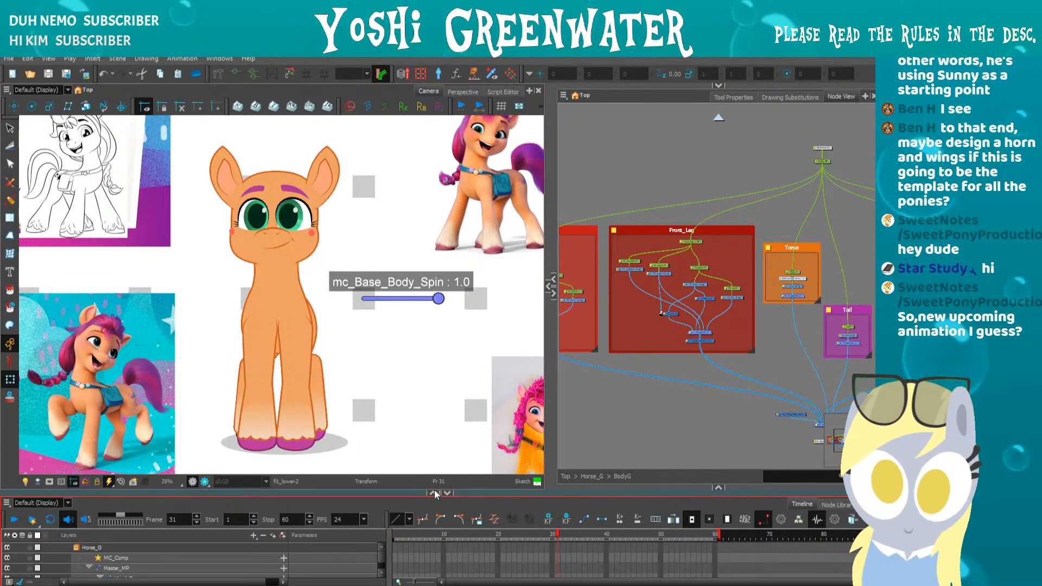
# - Delete the Horse_G group's keyframes between frames 28 and 34 in the timeline
pyautogui.moveTo(419, 493); pyautogui.dragTo(416, 423)
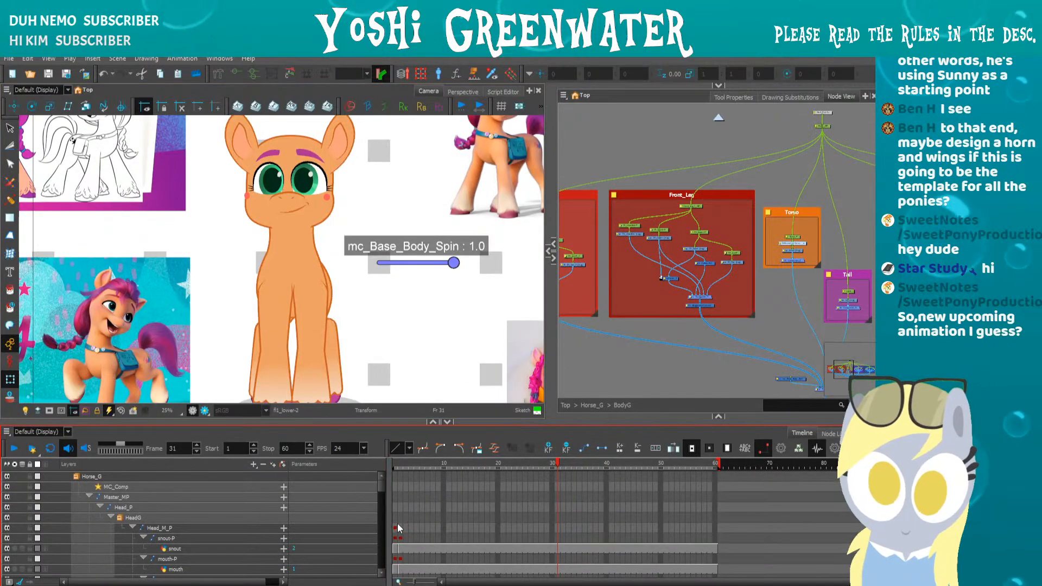
pyautogui.hotkey('shift', 'f')
pyautogui.click(396, 463)
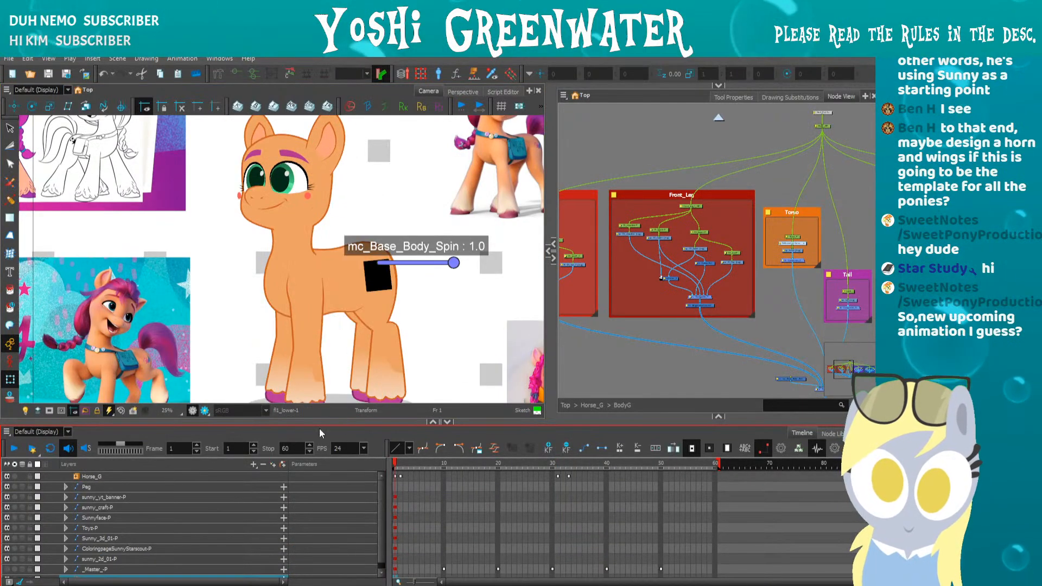
pyautogui.moveTo(318, 421); pyautogui.dragTo(358, 370)
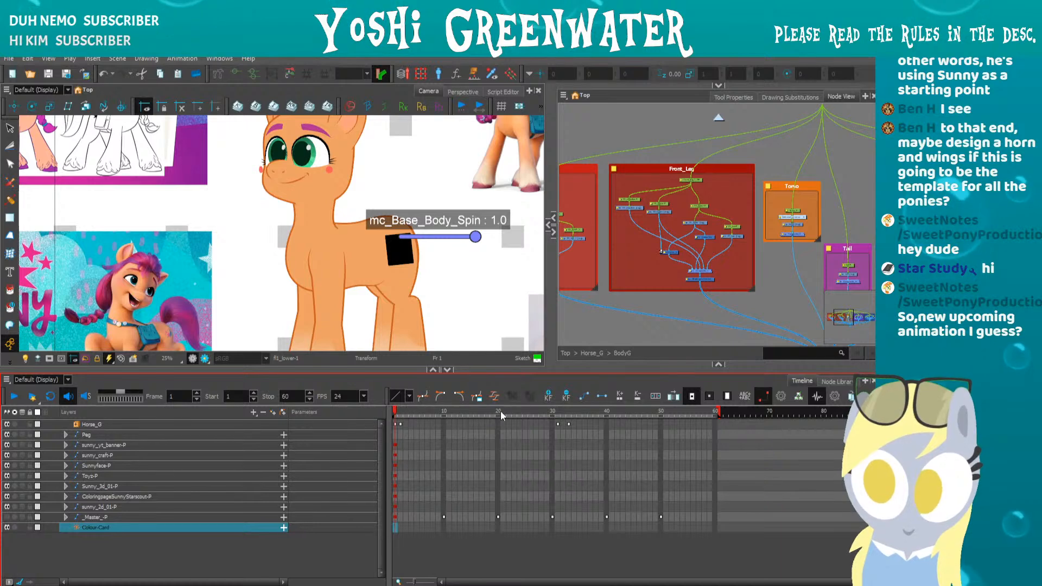
pyautogui.click(553, 415)
pyautogui.click(558, 424)
pyautogui.moveTo(451, 373); pyautogui.dragTo(462, 400)
pyautogui.moveTo(564, 451); pyautogui.dragTo(575, 451)
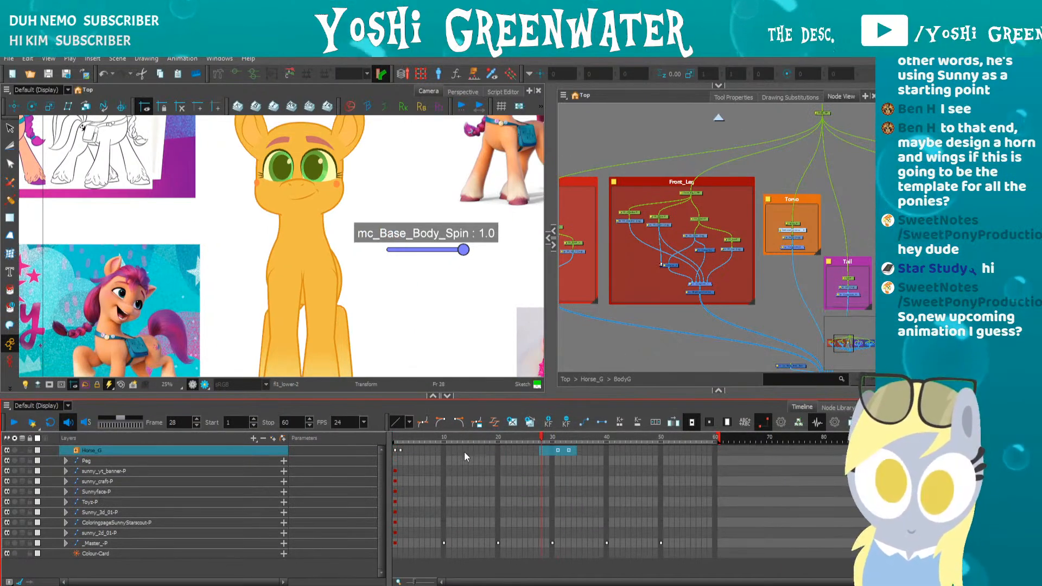
pyautogui.press('Delete')
pyautogui.moveTo(470, 403); pyautogui.dragTo(471, 413)
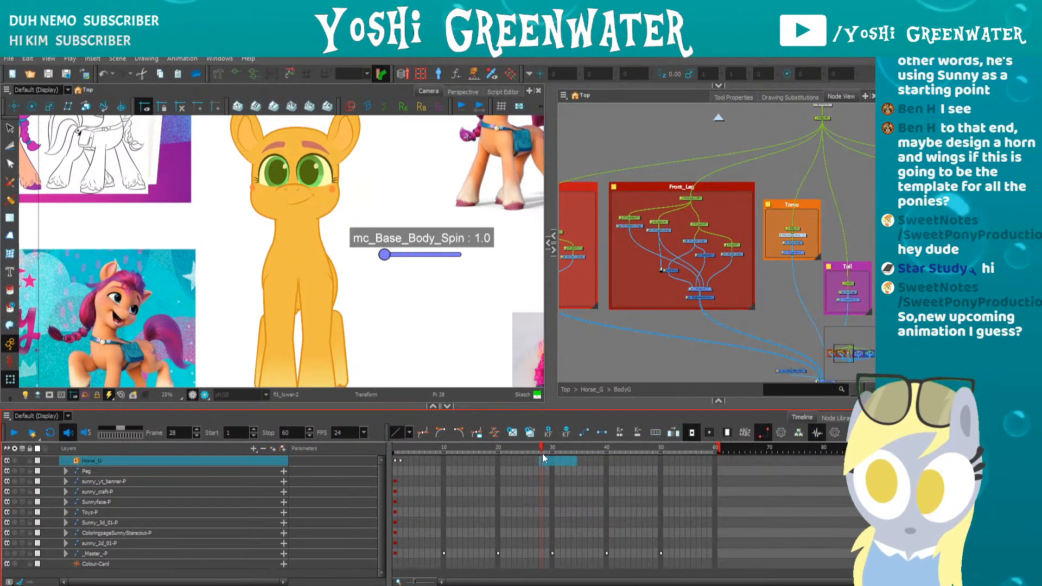
# - On frame 1, add a parent peg to the mc_Base_Body_Spin controller and move its slider clear of the pony's body
pyautogui.click(395, 460)
pyautogui.click(413, 457)
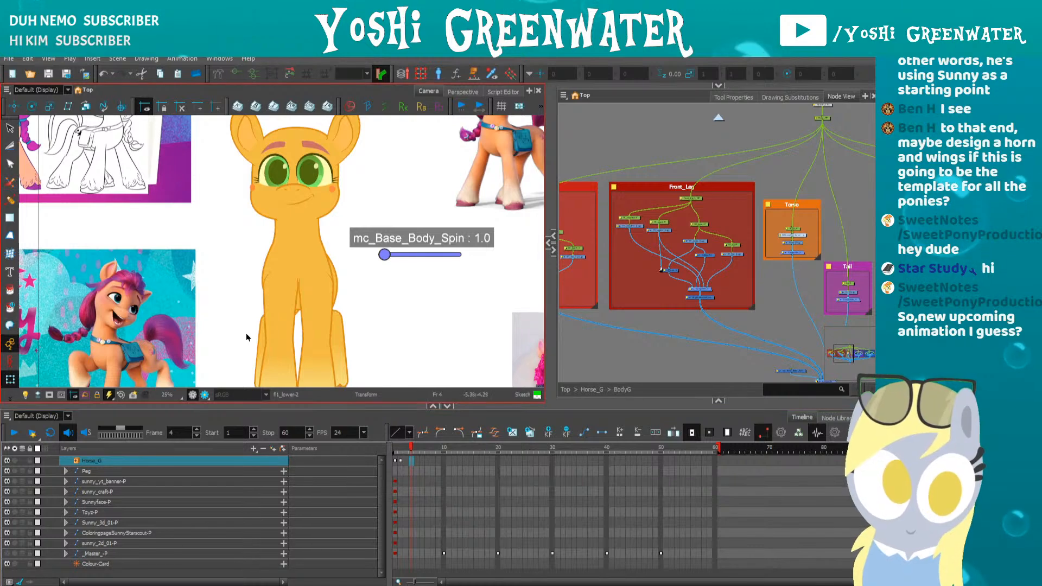
pyautogui.click(225, 340)
pyautogui.hotkey('shift', 'm')
pyautogui.click(394, 449)
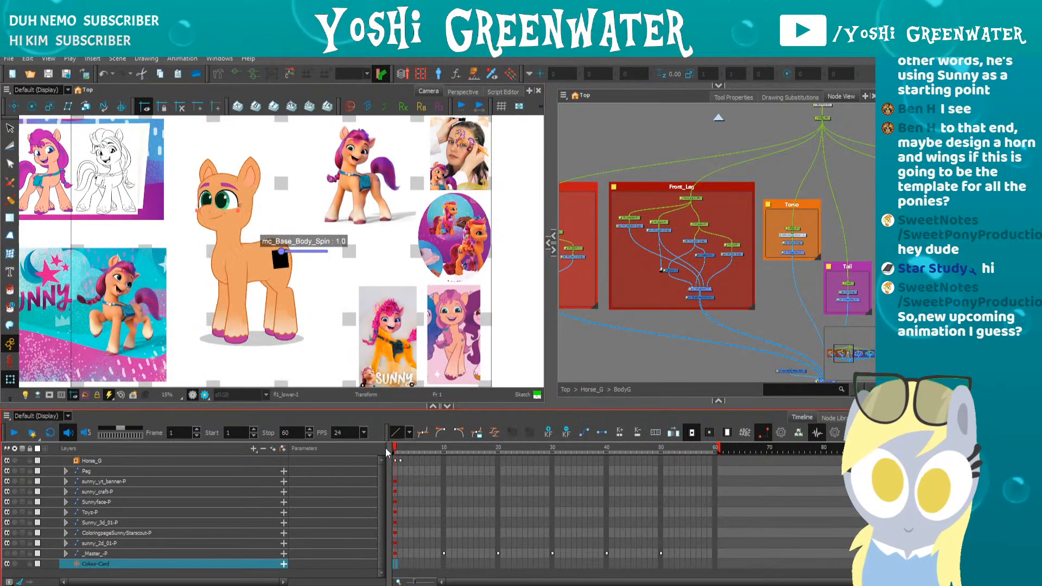
pyautogui.click(281, 252)
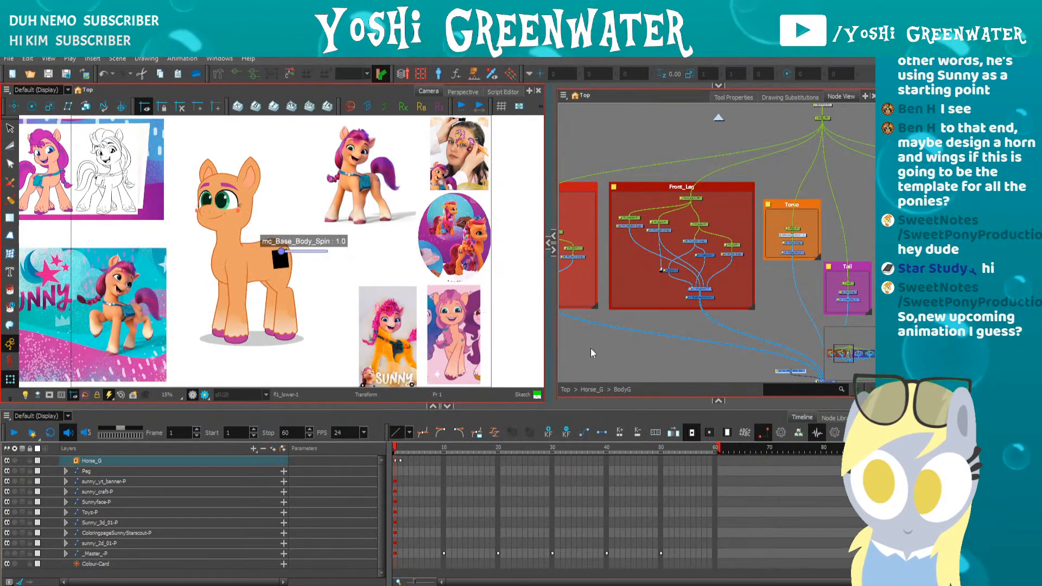
pyautogui.press('o')
pyautogui.moveTo(707, 252); pyautogui.dragTo(633, 268)
pyautogui.hotkey('ctrl', 'p')
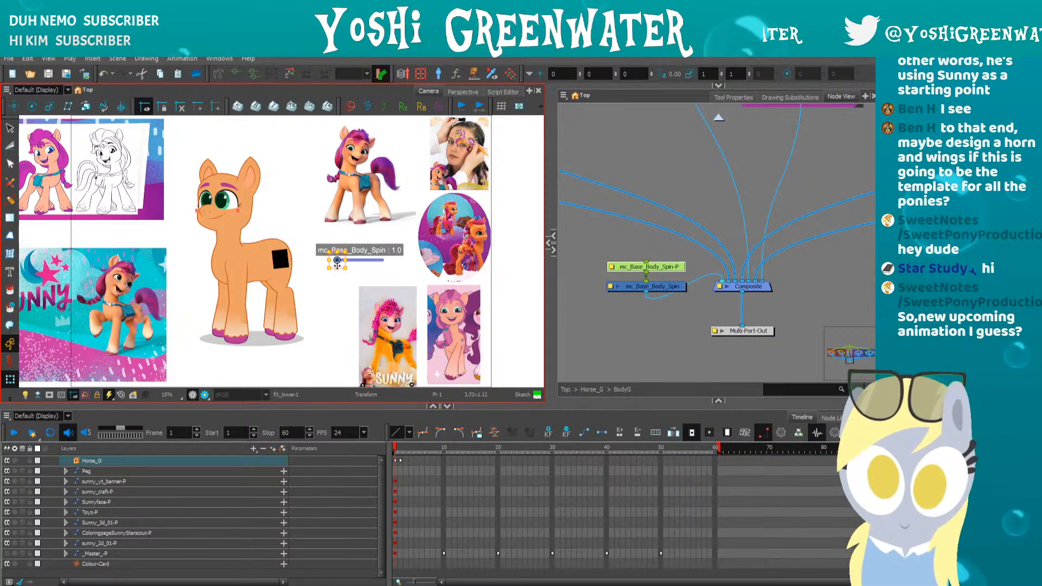
# - Show the mc_Base_Body_Spin master controller's layer properties and enlarge the area so all attributes are readable
pyautogui.click(549, 237)
pyautogui.click(495, 92)
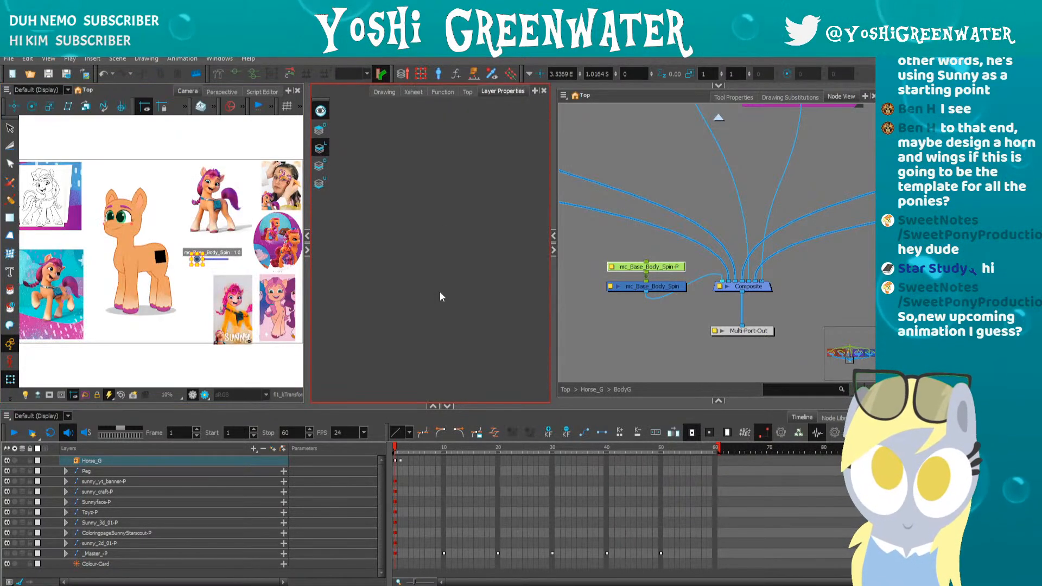
pyautogui.click(629, 291)
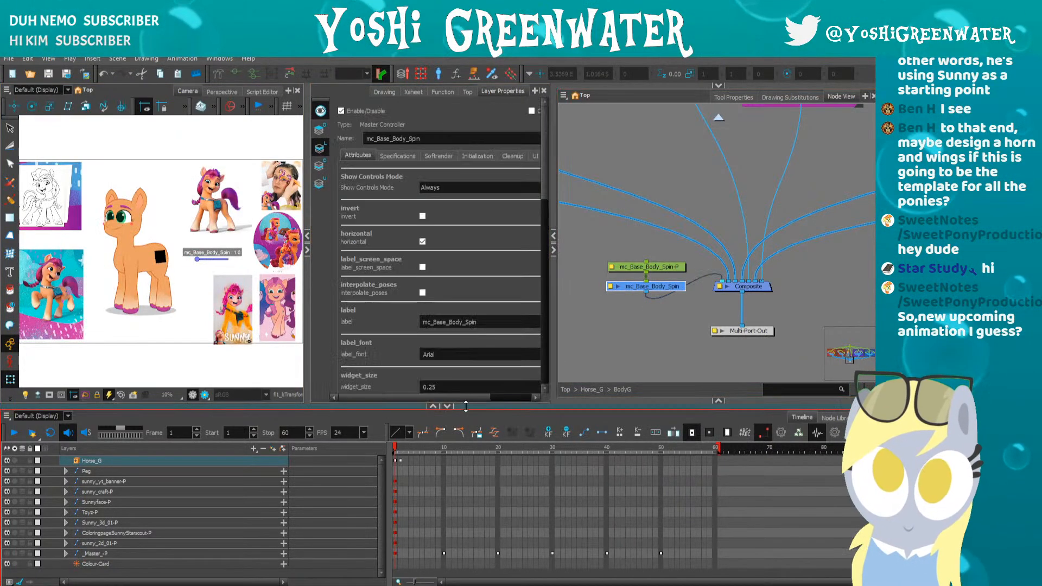
pyautogui.moveTo(465, 406); pyautogui.dragTo(466, 478)
pyautogui.moveTo(553, 326); pyautogui.dragTo(623, 323)
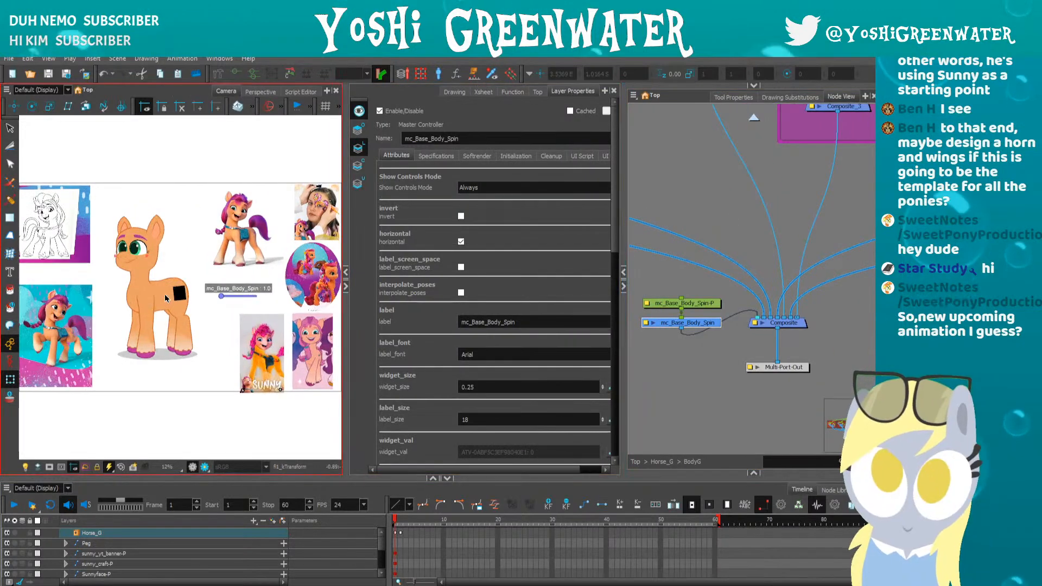
pyautogui.scroll(3, 230, 306)
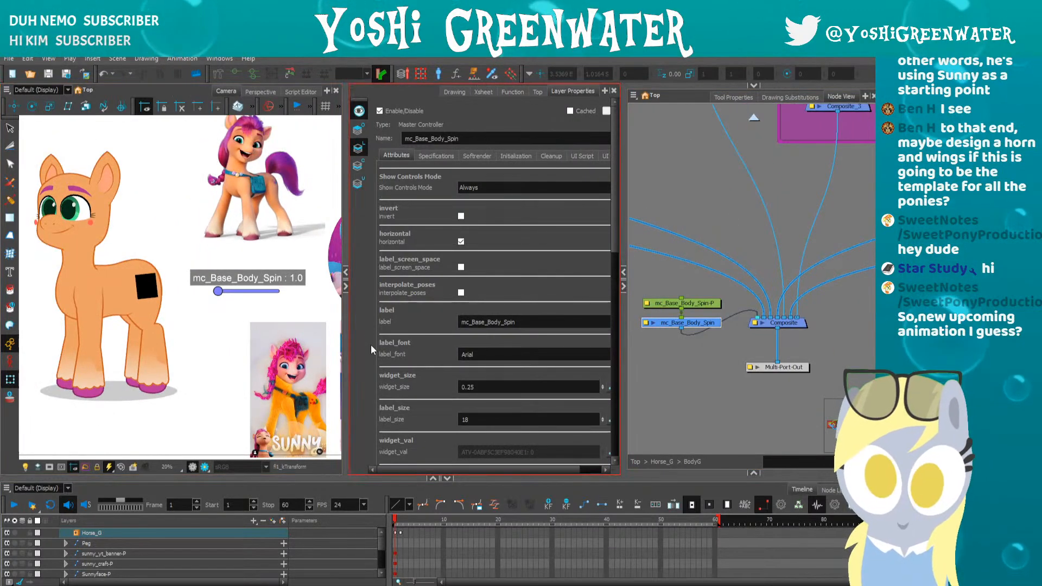
pyautogui.moveTo(617, 233); pyautogui.dragTo(614, 291)
pyautogui.moveTo(531, 469); pyautogui.dragTo(558, 469)
pyautogui.moveTo(345, 347); pyautogui.dragTo(298, 347)
pyautogui.moveTo(391, 477); pyautogui.dragTo(391, 501)
pyautogui.moveTo(616, 260); pyautogui.dragTo(620, 201)
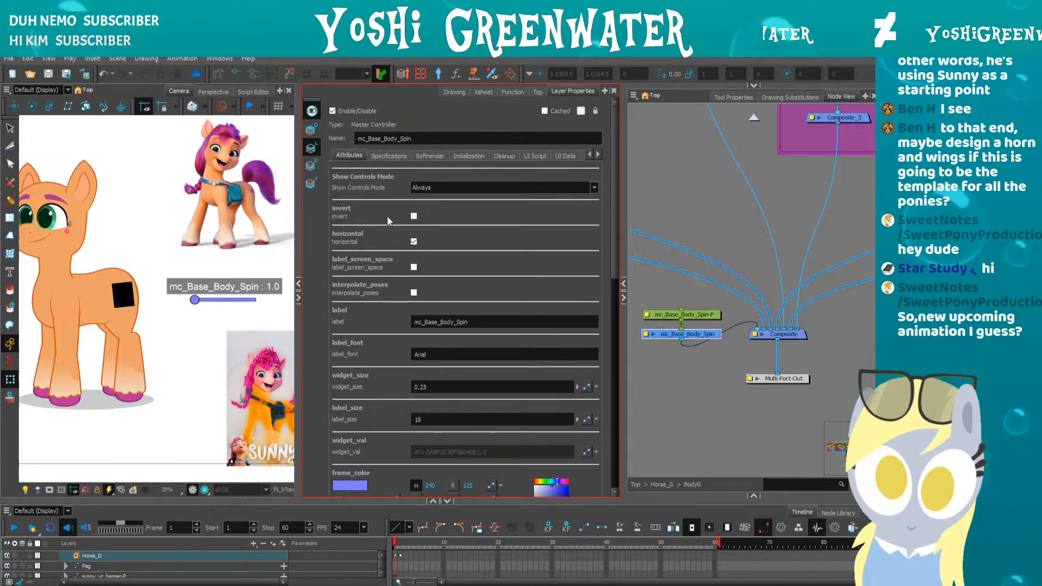
# - Set the controller's Show Controls Mode to Always
pyautogui.click(423, 187)
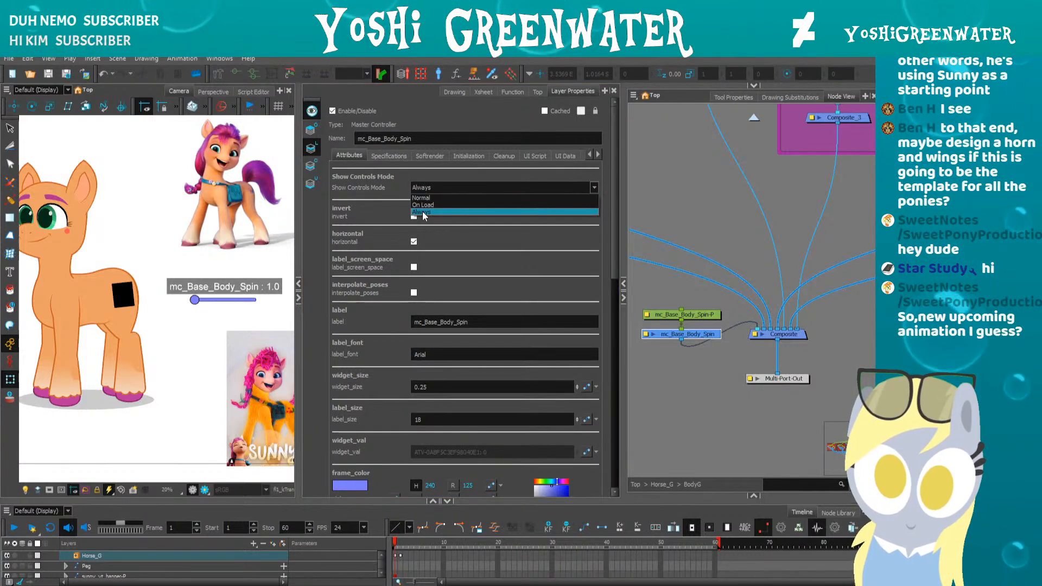
pyautogui.click(423, 212)
pyautogui.moveTo(295, 310); pyautogui.dragTo(311, 310)
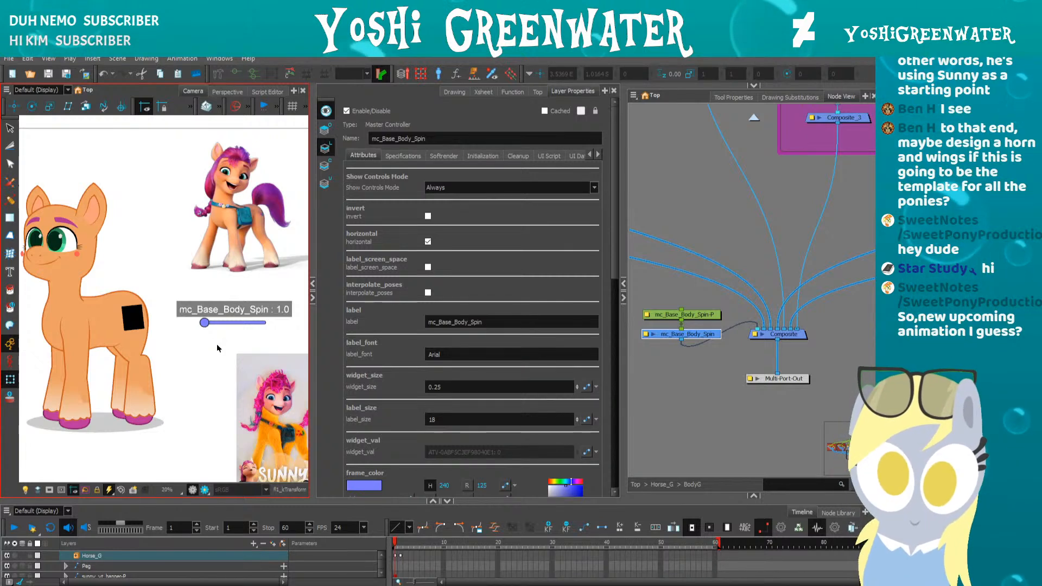
pyautogui.click(336, 263)
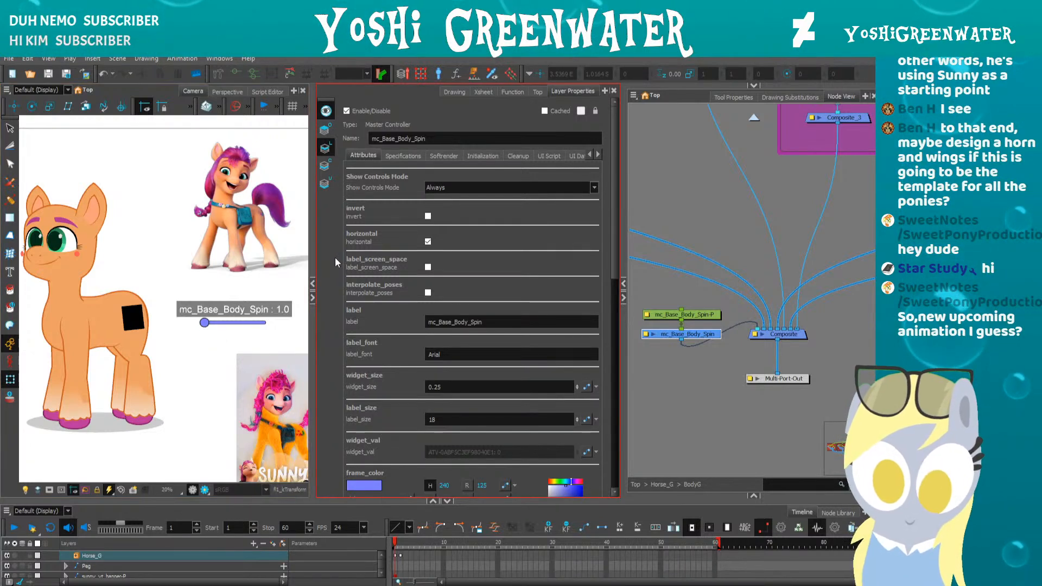
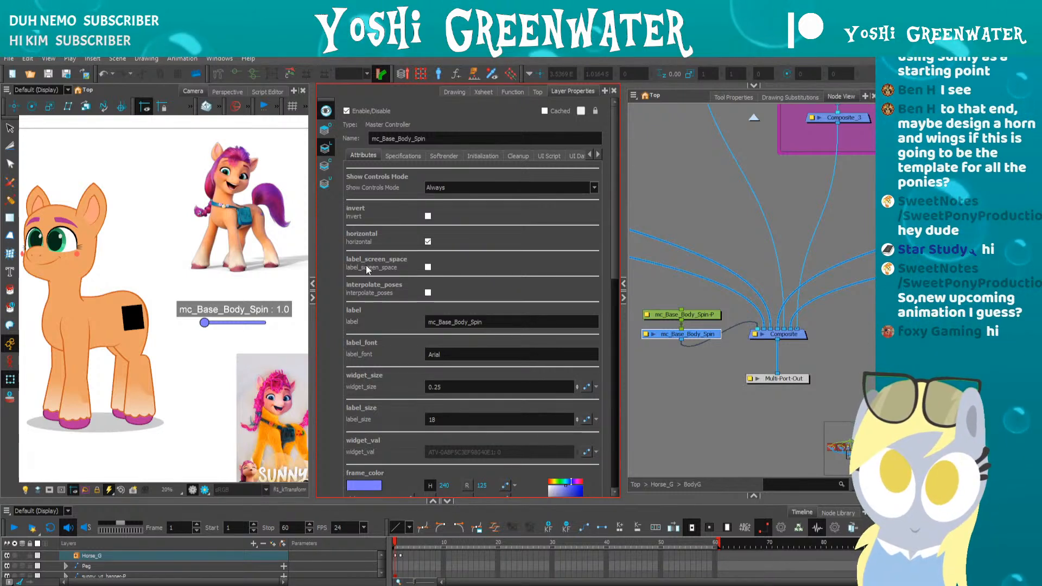
# - Turn off the horizontal layout, move the vertical slider to its upper end to test it, and restore the horizontal layout
pyautogui.click(428, 242)
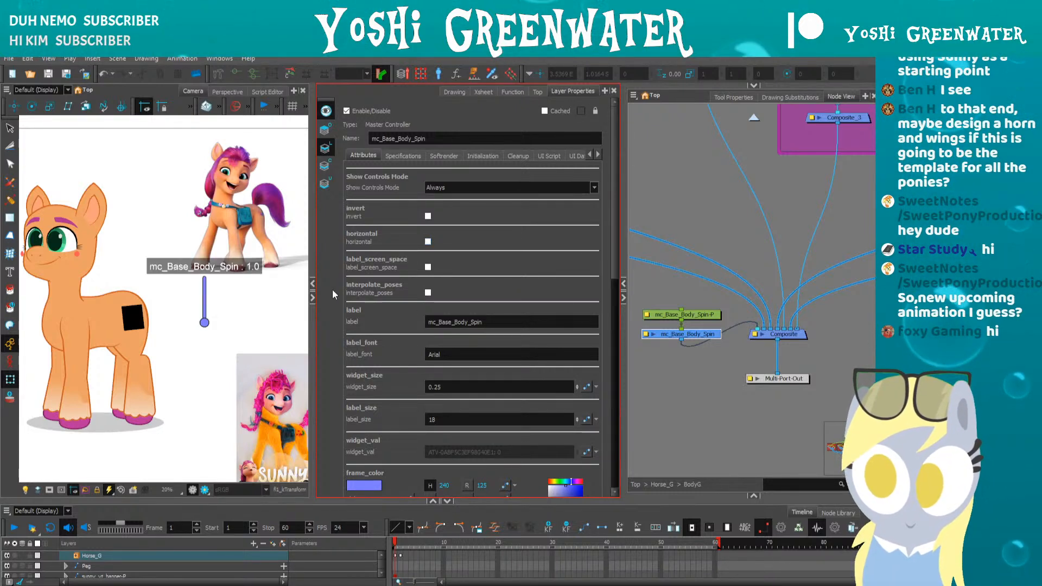
pyautogui.moveTo(204, 324); pyautogui.dragTo(197, 283)
pyautogui.moveTo(63, 272); pyautogui.dragTo(87, 278)
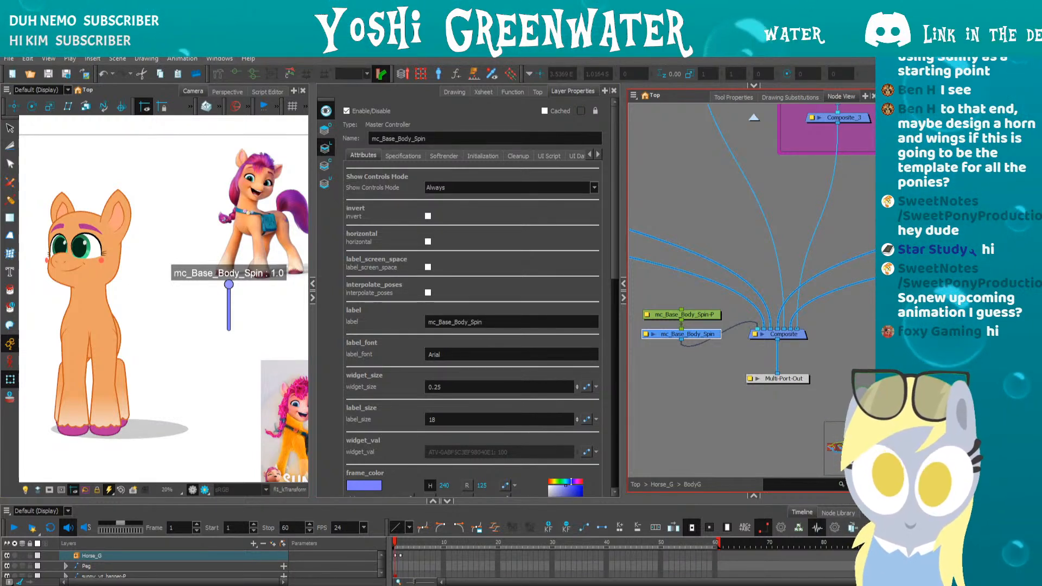
pyautogui.click(428, 241)
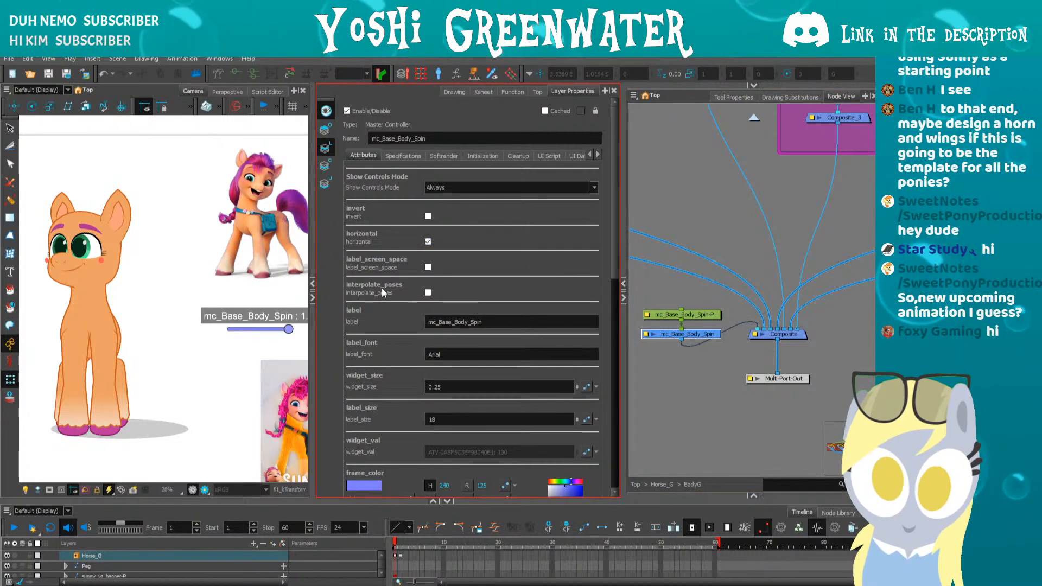
# - Review the controller's remaining attributes, including the label, widget size, colour, scale and rotation settings
pyautogui.scroll(-1, 615, 277)
pyautogui.moveTo(615, 277); pyautogui.dragTo(619, 343)
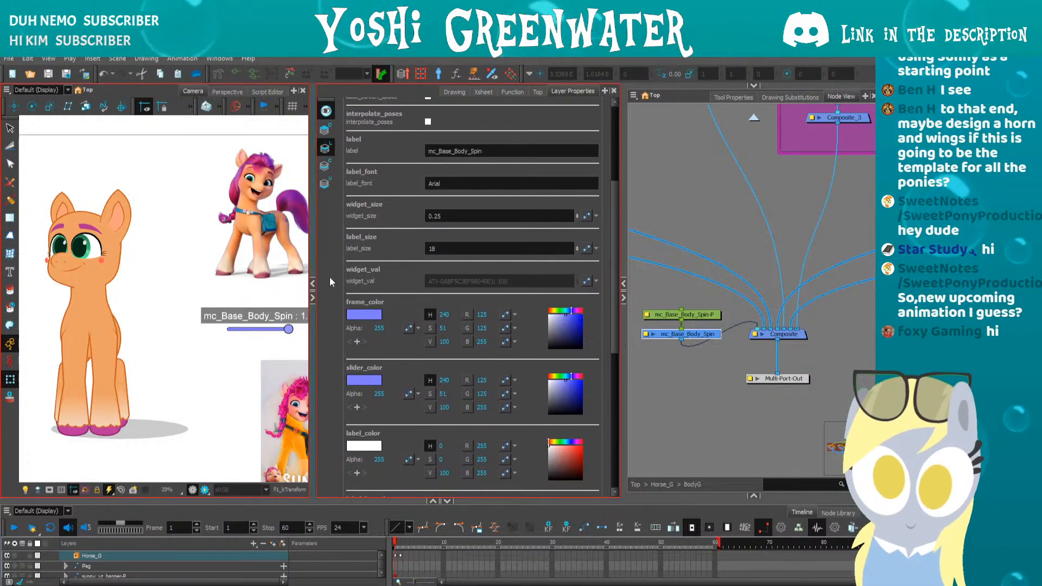
pyautogui.scroll(-3, 614, 330)
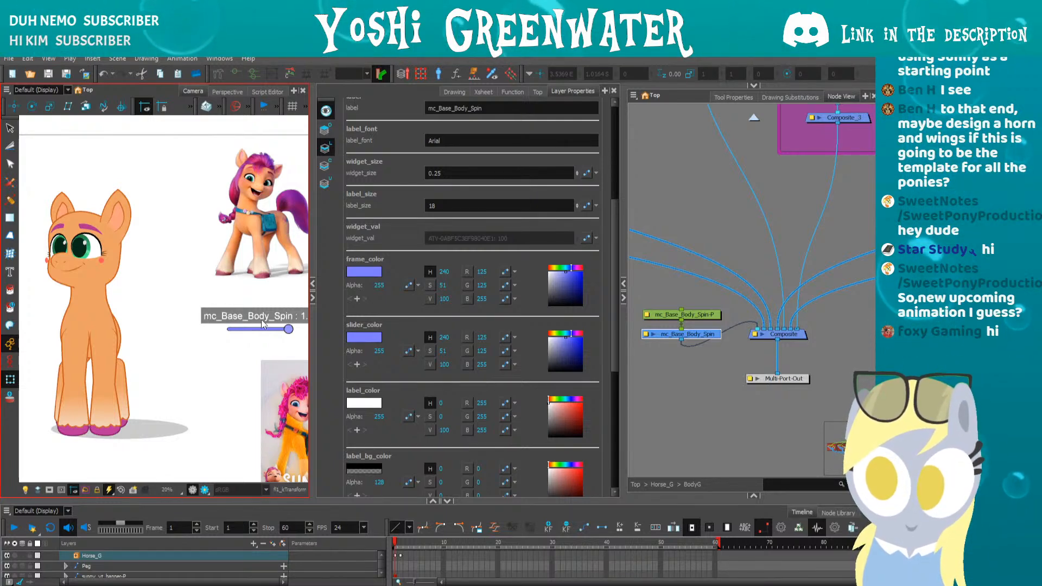
pyautogui.scroll(-10, 610, 341)
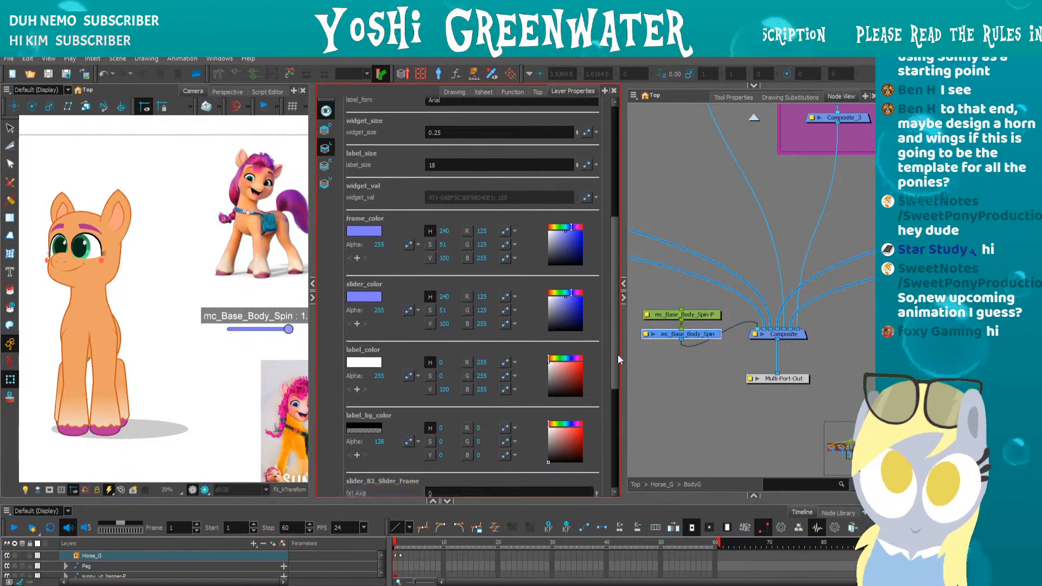
pyautogui.scroll(-4, 625, 422)
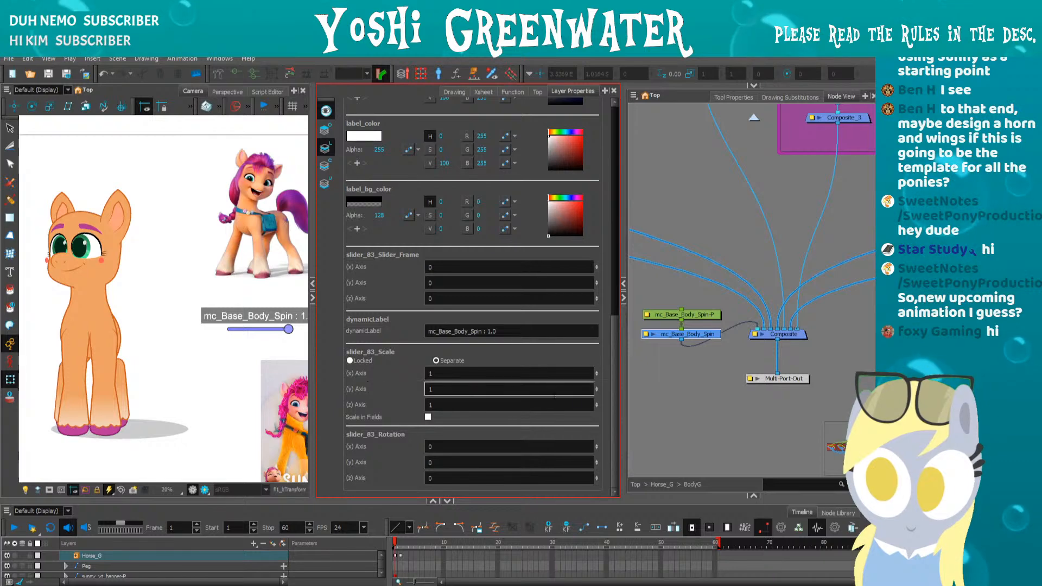
pyautogui.moveTo(614, 399); pyautogui.dragTo(614, 397)
pyautogui.scroll(15, 615, 401)
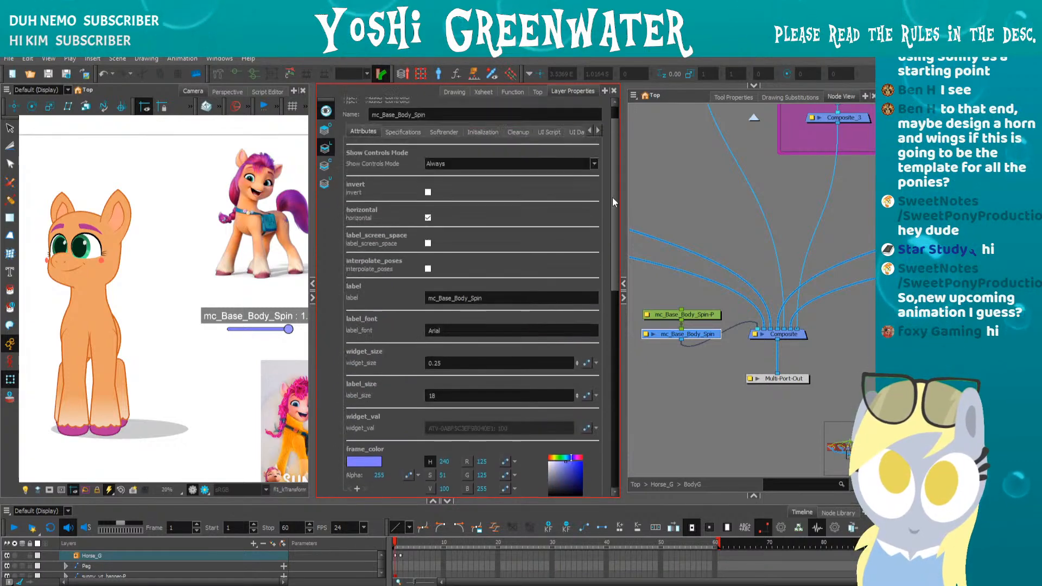
# - Examine the controller's Specifications, Softrender, Initialization and UI Script contents
pyautogui.click(402, 155)
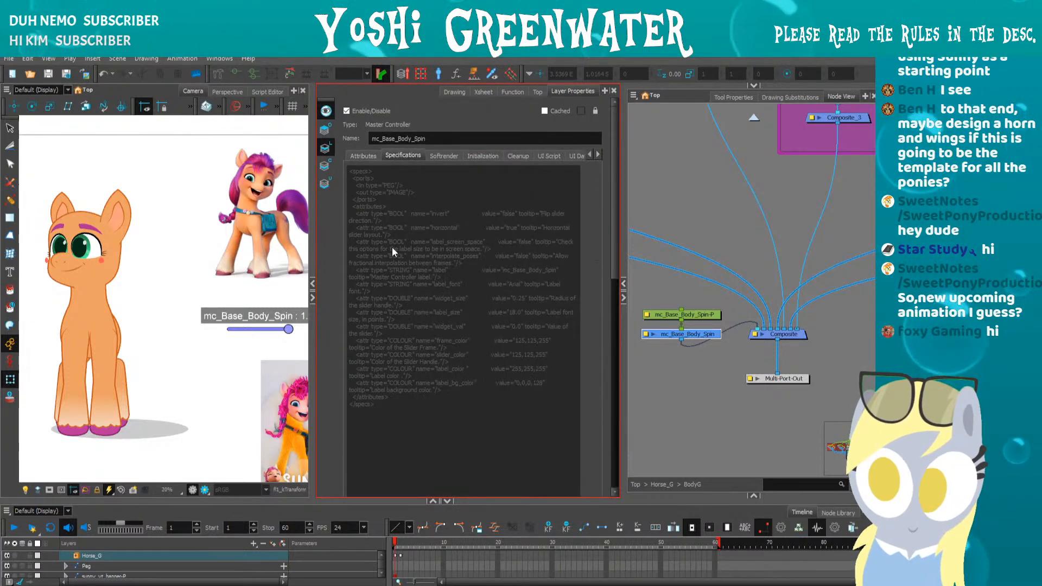
pyautogui.moveTo(488, 500); pyautogui.dragTo(487, 515)
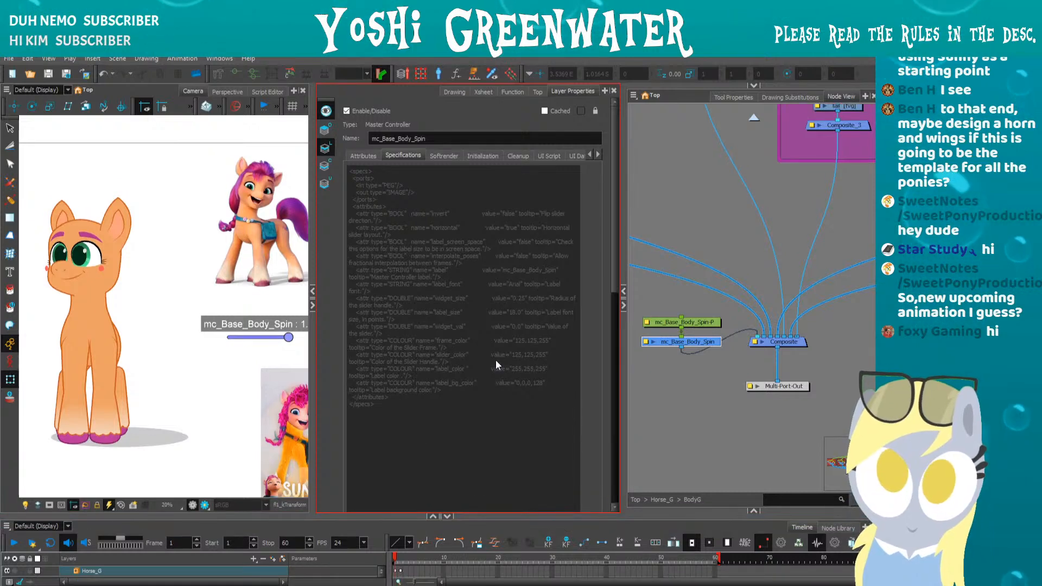
pyautogui.moveTo(613, 263); pyautogui.dragTo(612, 227)
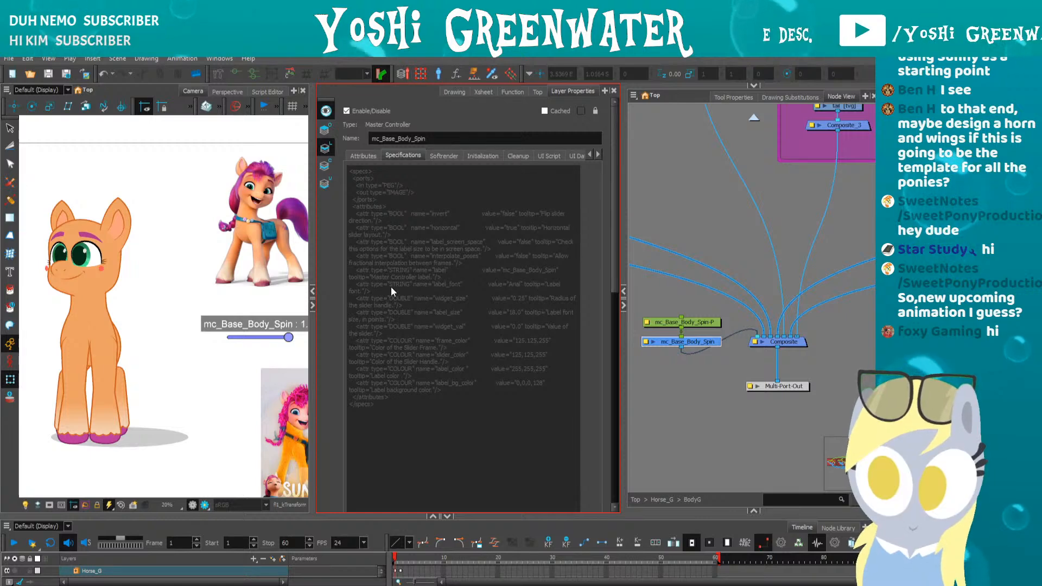
pyautogui.click(369, 155)
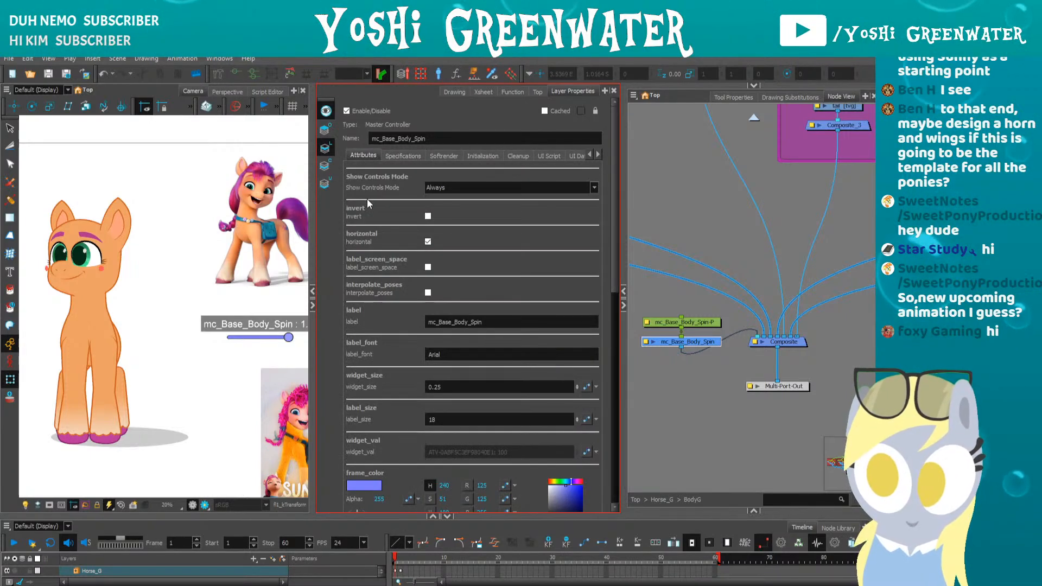
pyautogui.click(444, 155)
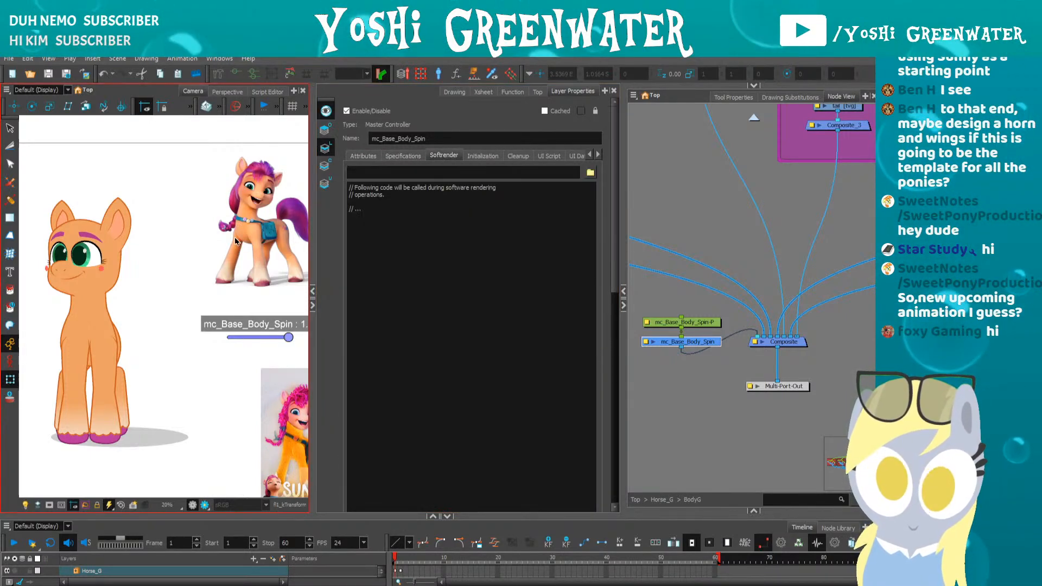
pyautogui.scroll(-2, 120, 334)
pyautogui.scroll(2, 122, 333)
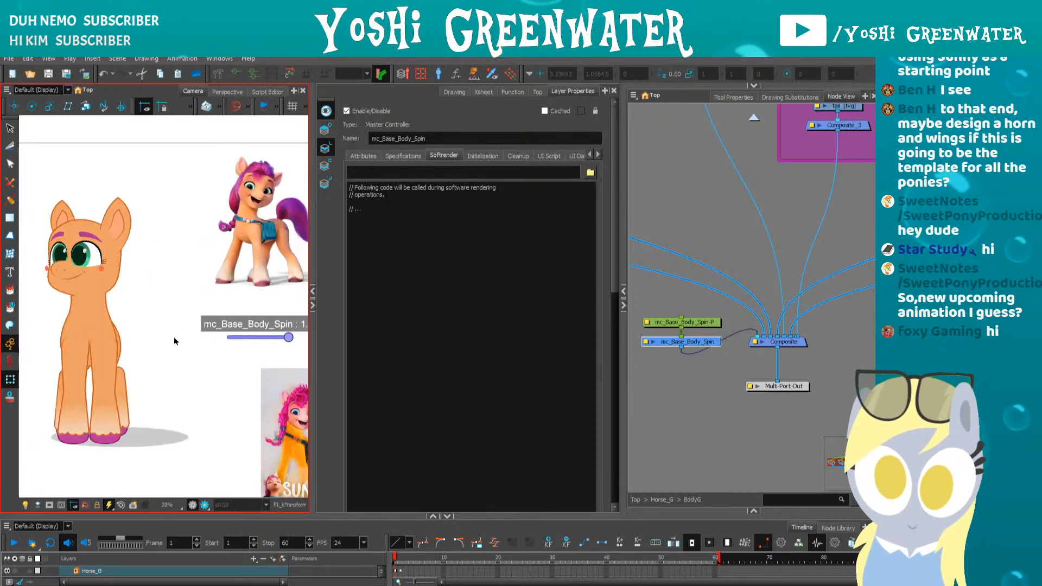
pyautogui.click(397, 155)
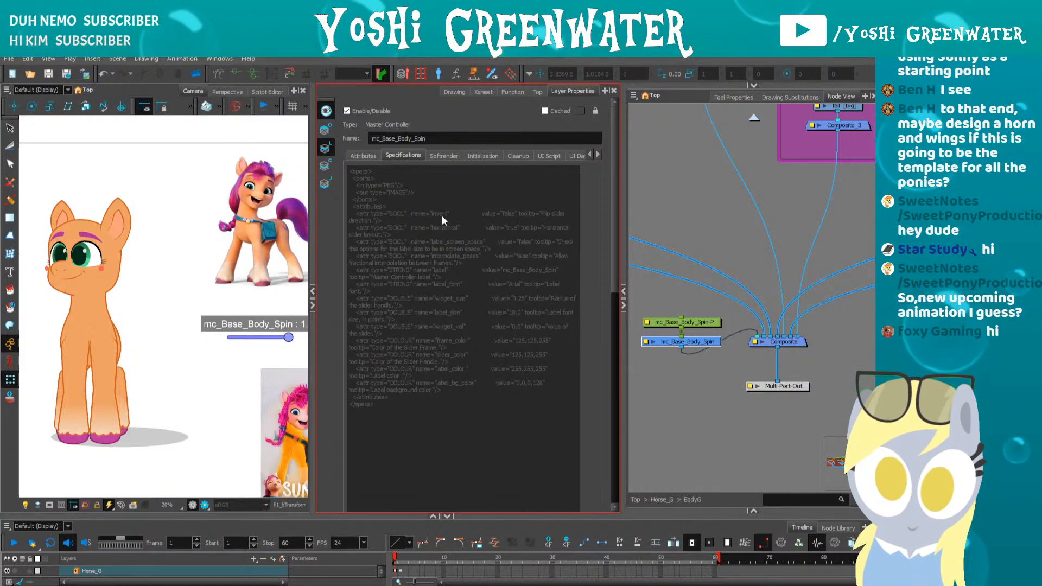
pyautogui.click(483, 156)
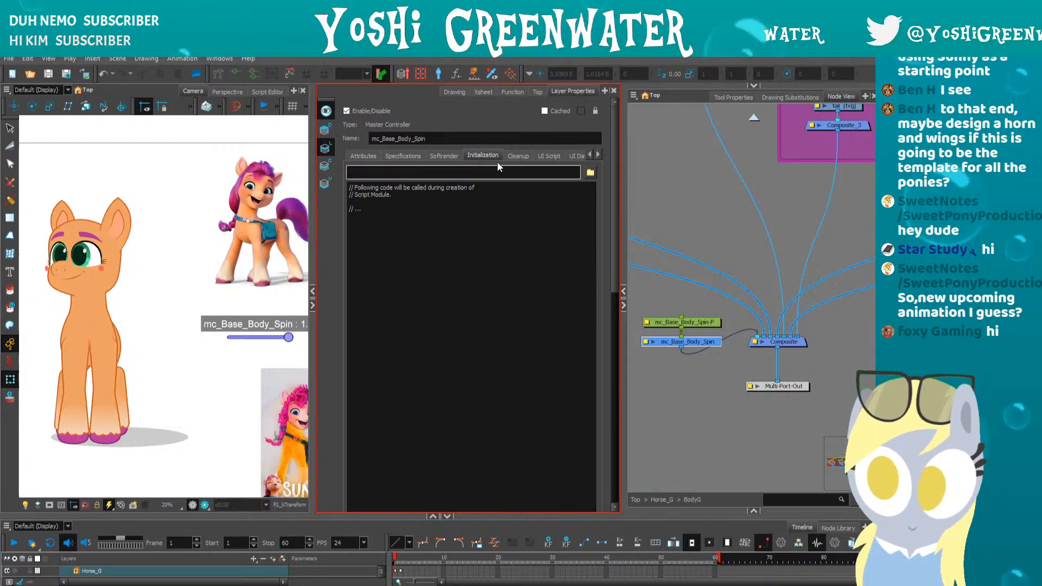
pyautogui.click(548, 156)
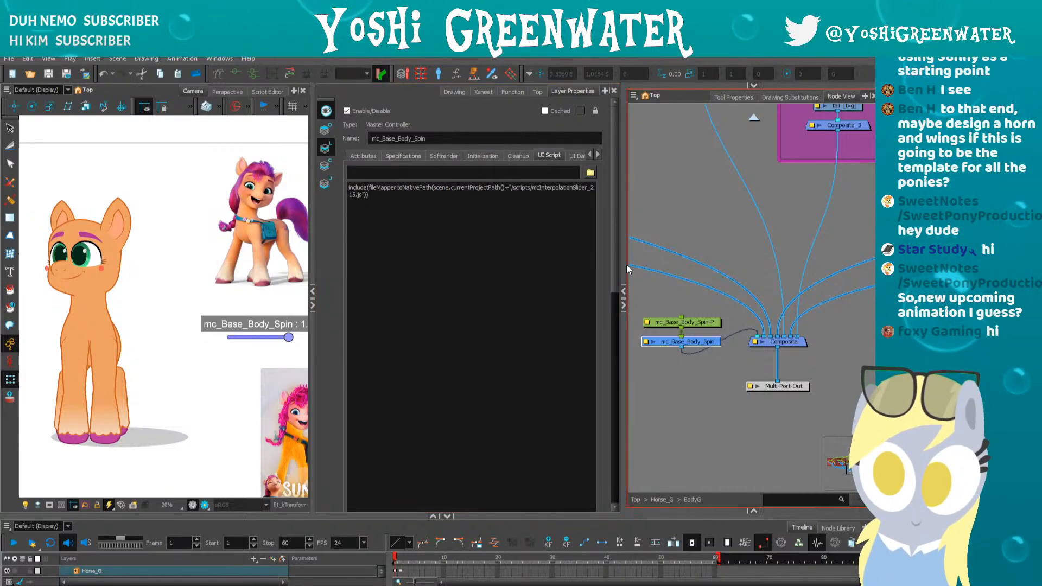
# - Review the master controller's UI Data and Extra Files contents, and return to its attributes
pyautogui.moveTo(626, 265); pyautogui.dragTo(647, 269)
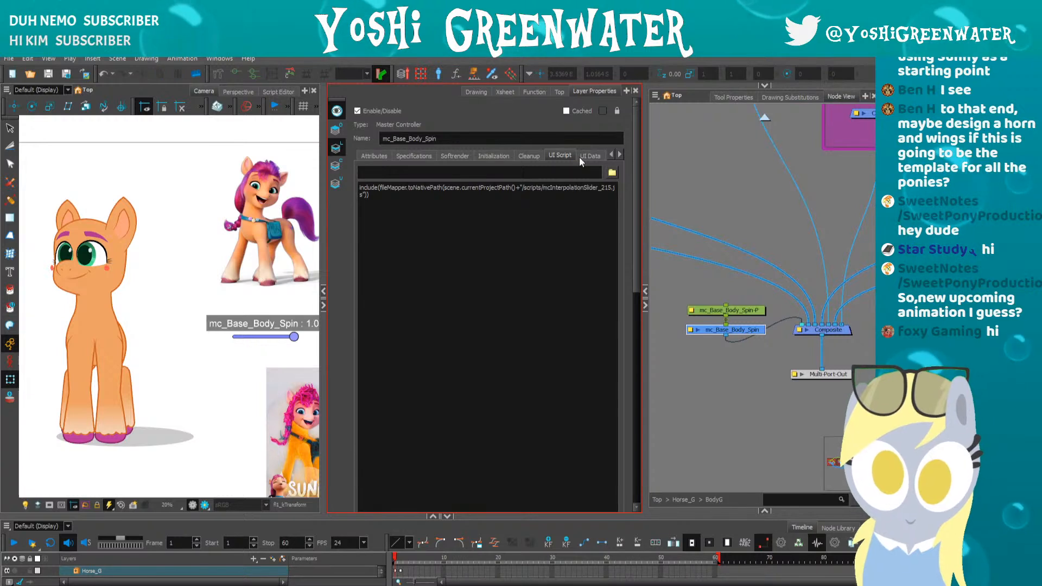
pyautogui.click(580, 158)
pyautogui.click(619, 155)
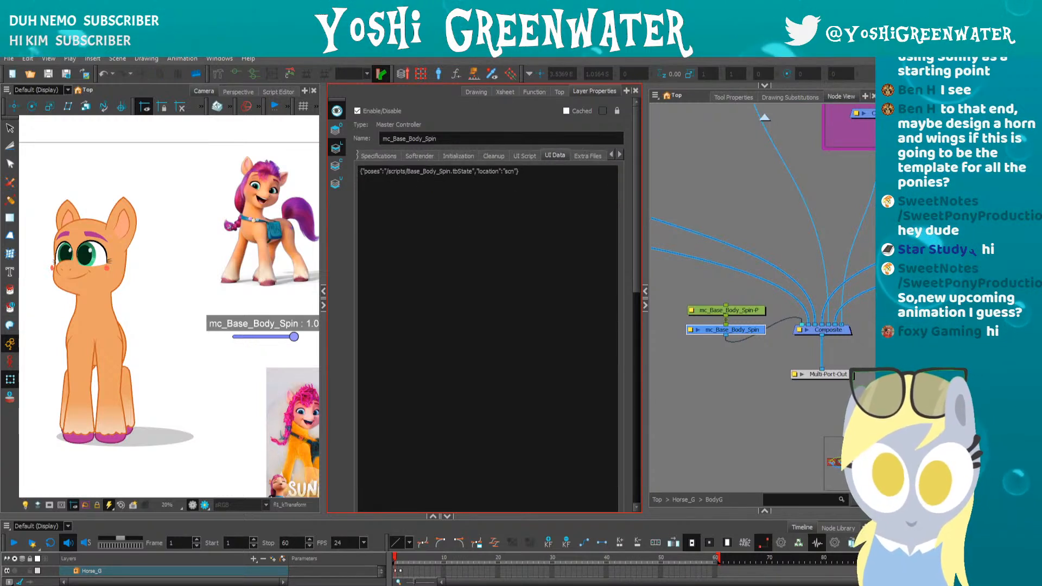
pyautogui.click(587, 156)
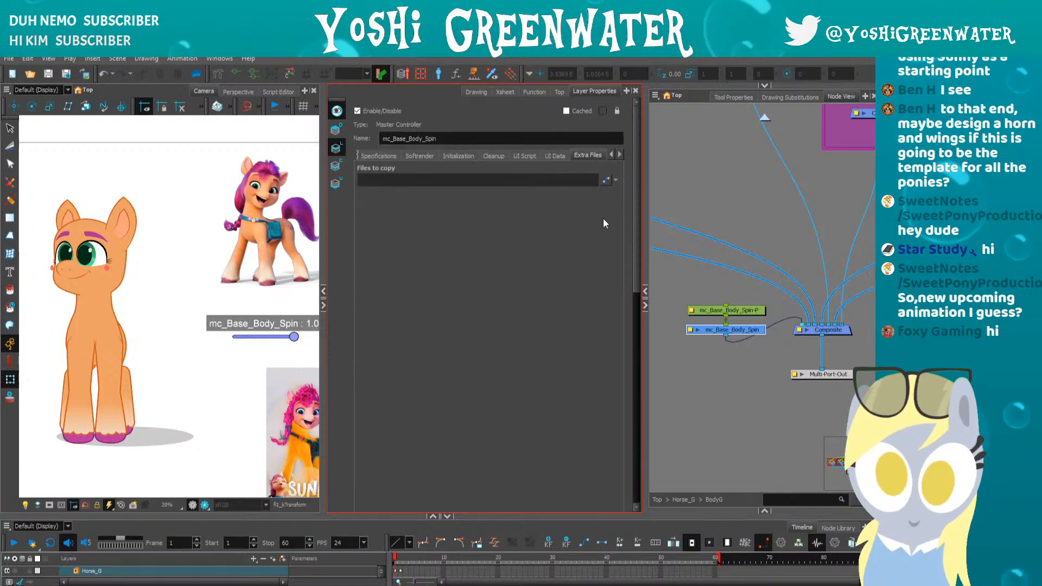
pyautogui.click(611, 154)
pyautogui.click(369, 155)
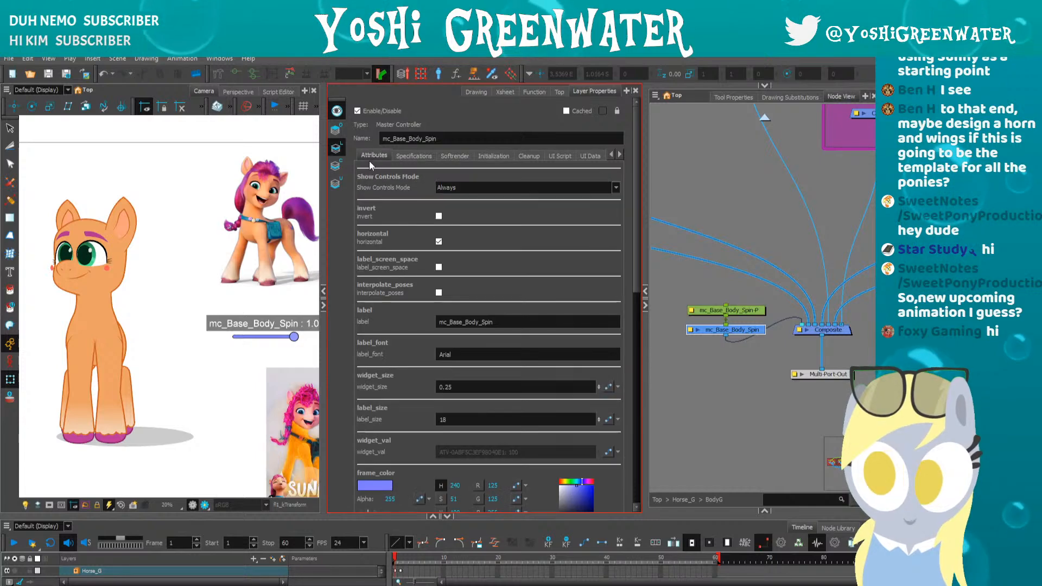
# - Move the slider closer to the pony through its mc_Base_Body_Spin-P peg, and flip between frames 1 and 2 to compare the poses
pyautogui.click(232, 348)
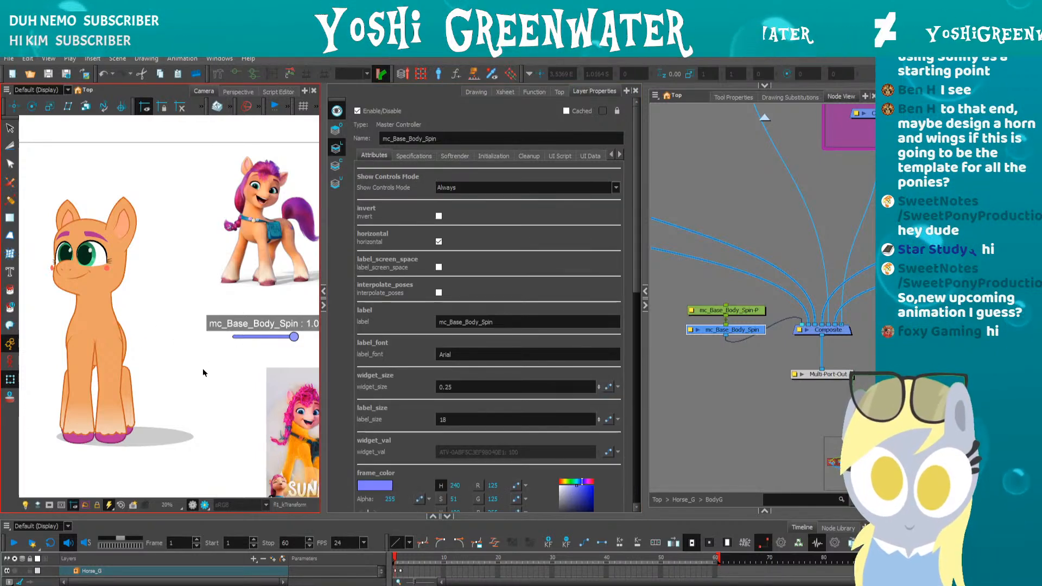
pyautogui.click(701, 311)
pyautogui.moveTo(174, 314); pyautogui.dragTo(114, 307)
pyautogui.press('.')
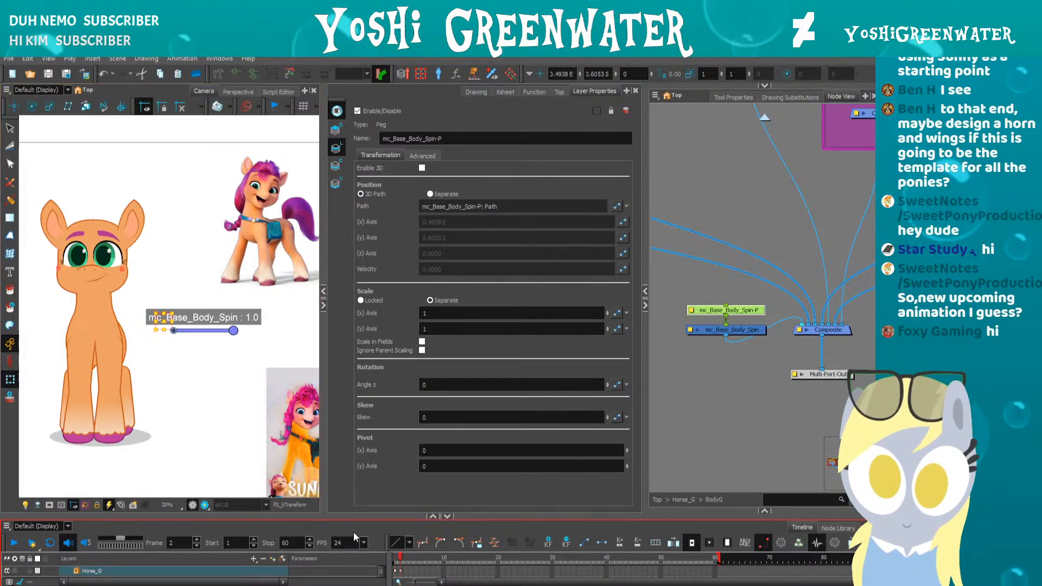
pyautogui.press(',')
pyautogui.press('.')
pyautogui.press(',')
pyautogui.press('.')
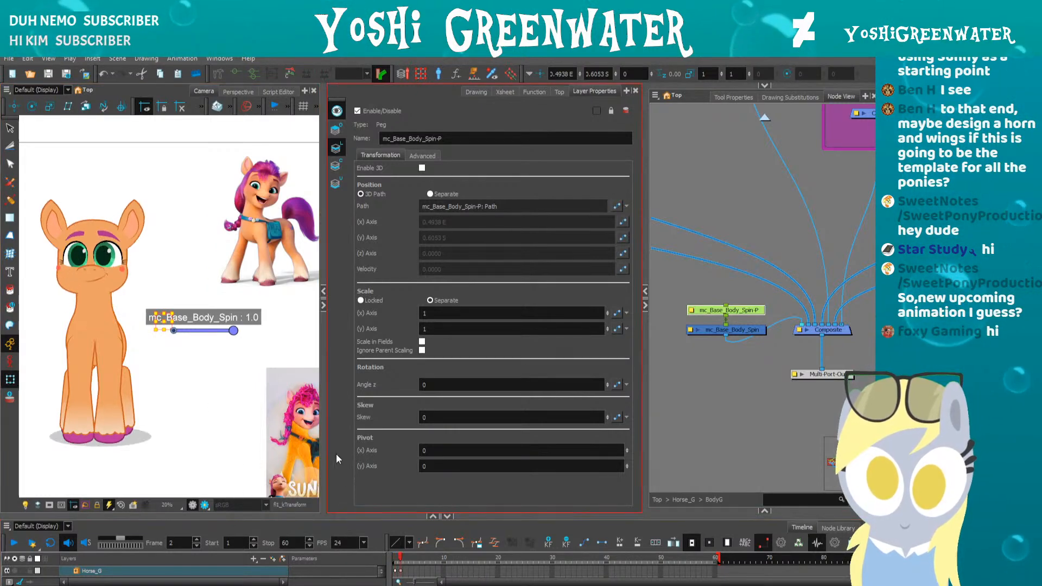
# - Return to frame 1 and rearrange the workspace, collapsing the layer properties so the camera view is wider and the timeline stays visible
pyautogui.moveTo(251, 514); pyautogui.dragTo(251, 450)
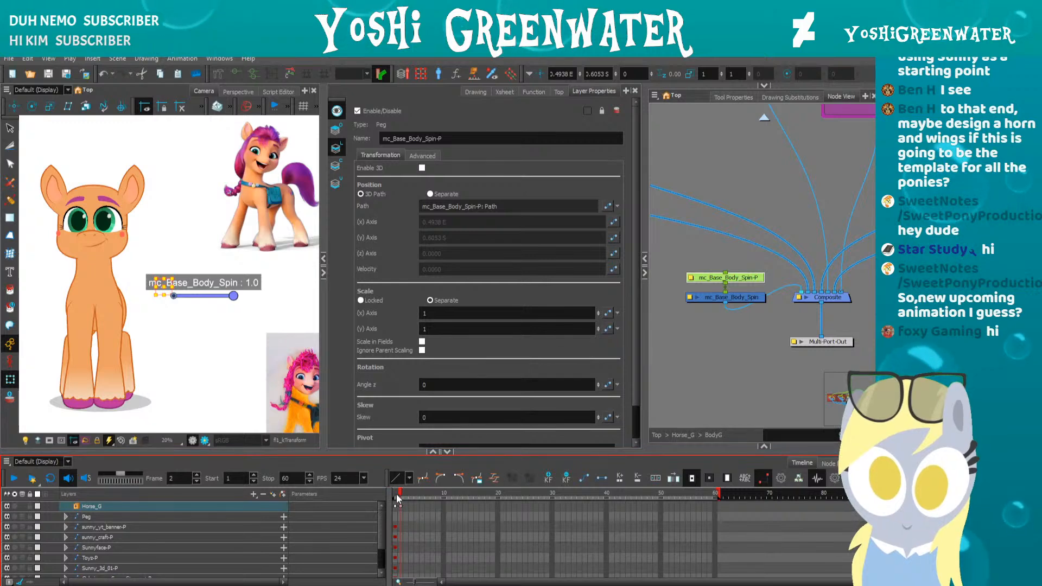
pyautogui.click(395, 492)
pyautogui.moveTo(390, 452); pyautogui.dragTo(390, 472)
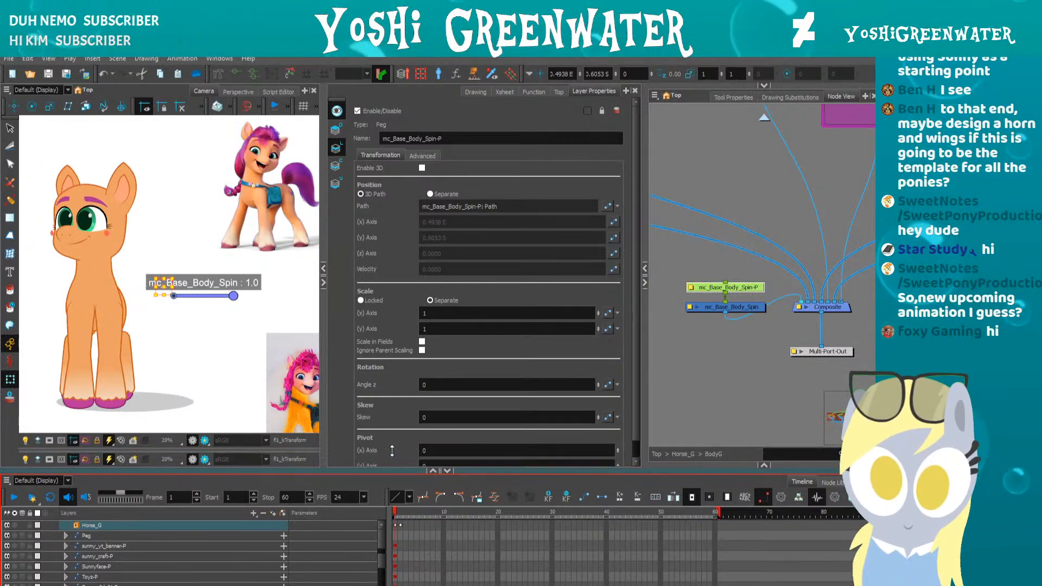
pyautogui.click(323, 283)
pyautogui.click(681, 401)
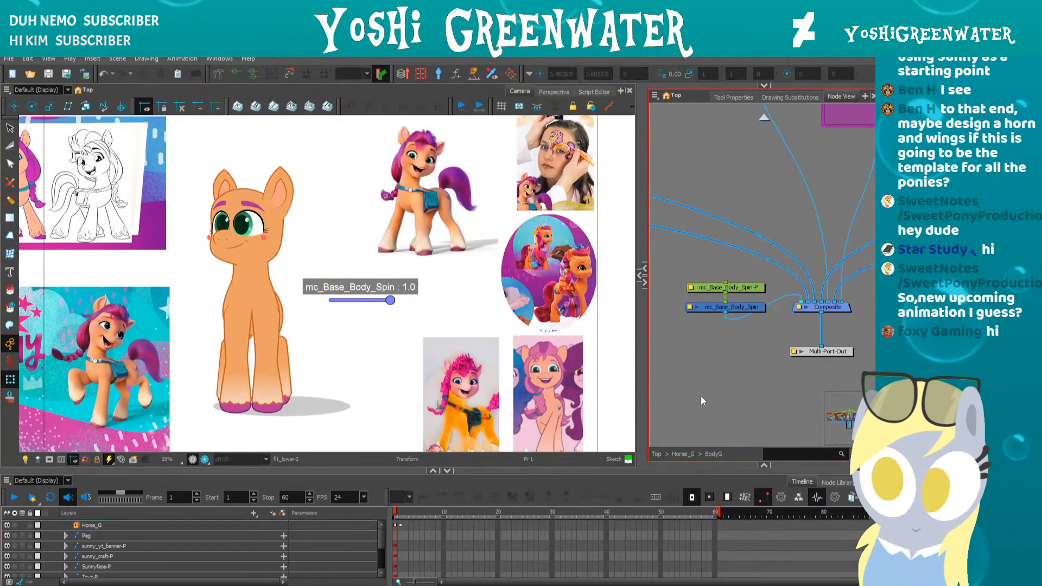
pyautogui.click(189, 302)
pyautogui.moveTo(189, 294); pyautogui.dragTo(208, 302)
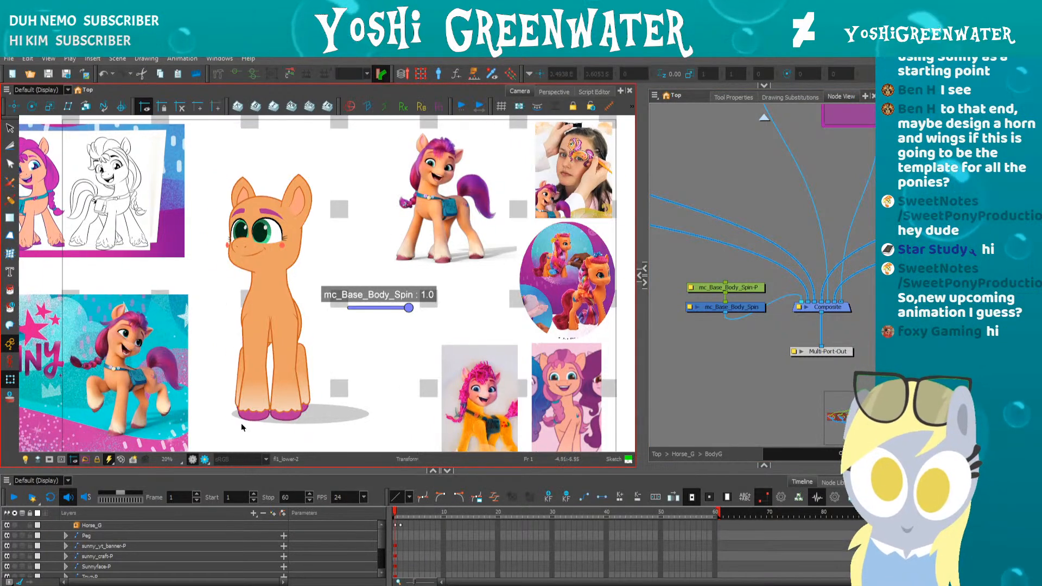
pyautogui.click(185, 497)
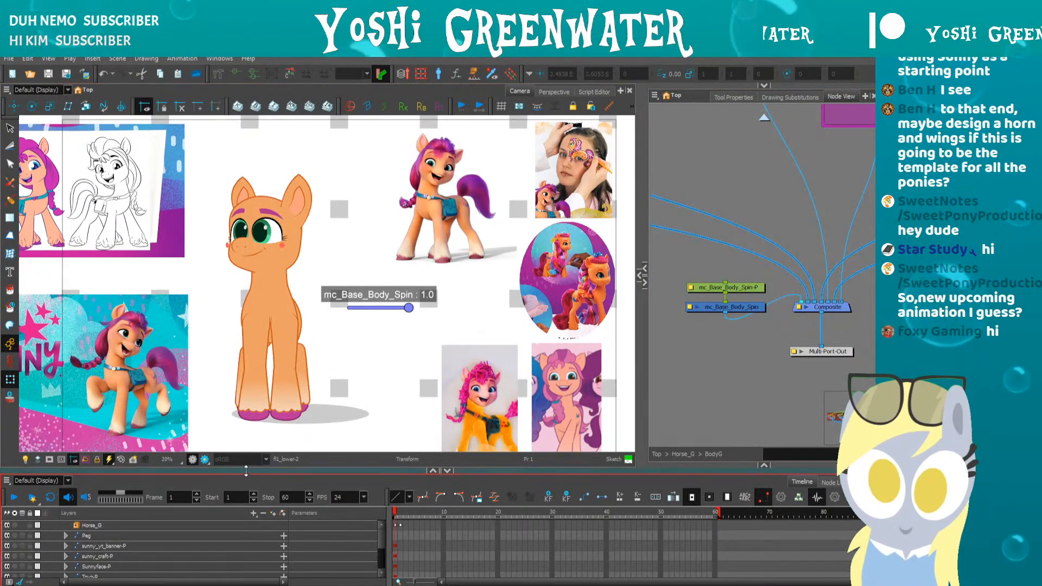
pyautogui.moveTo(246, 471); pyautogui.dragTo(246, 481)
pyautogui.click(231, 433)
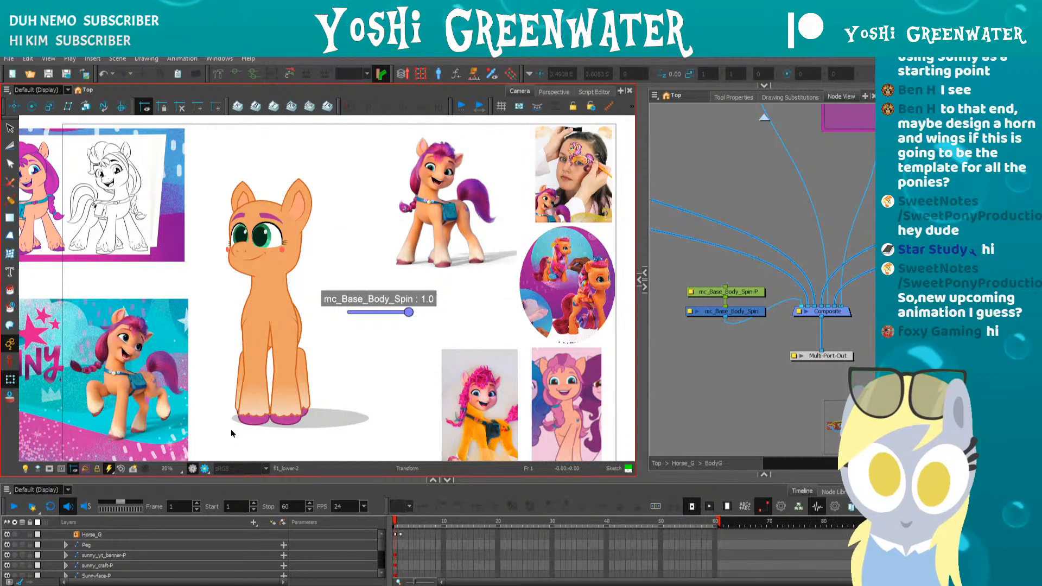
# - Move the body spin slider to 0.0 for the three-quarter pose, and flip through the neighbouring frames to check the poses
pyautogui.click(364, 312)
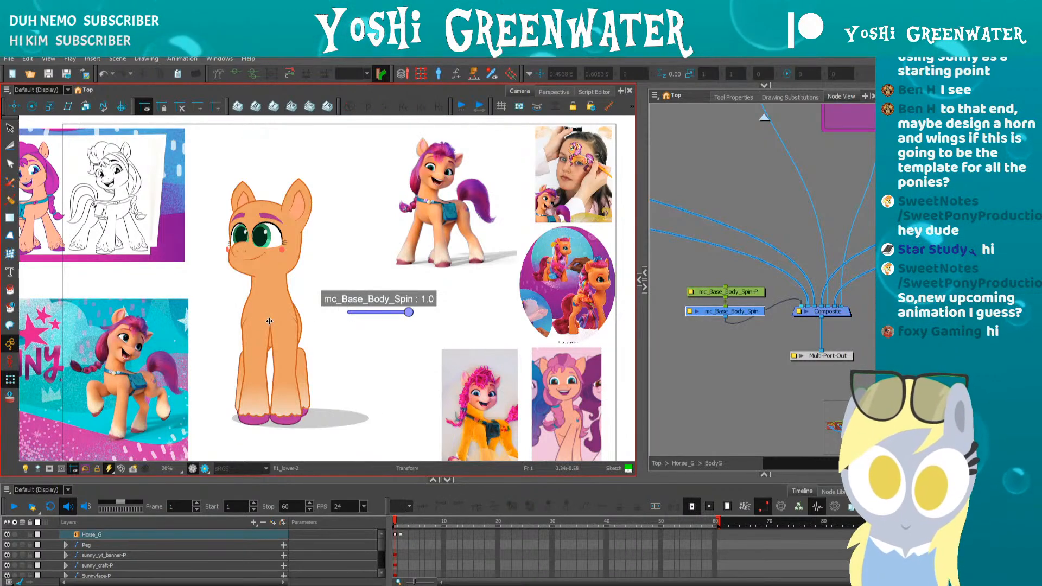
pyautogui.moveTo(269, 322); pyautogui.dragTo(287, 301)
pyautogui.click(221, 319)
pyautogui.press('space')
pyautogui.moveTo(222, 325); pyautogui.dragTo(231, 312)
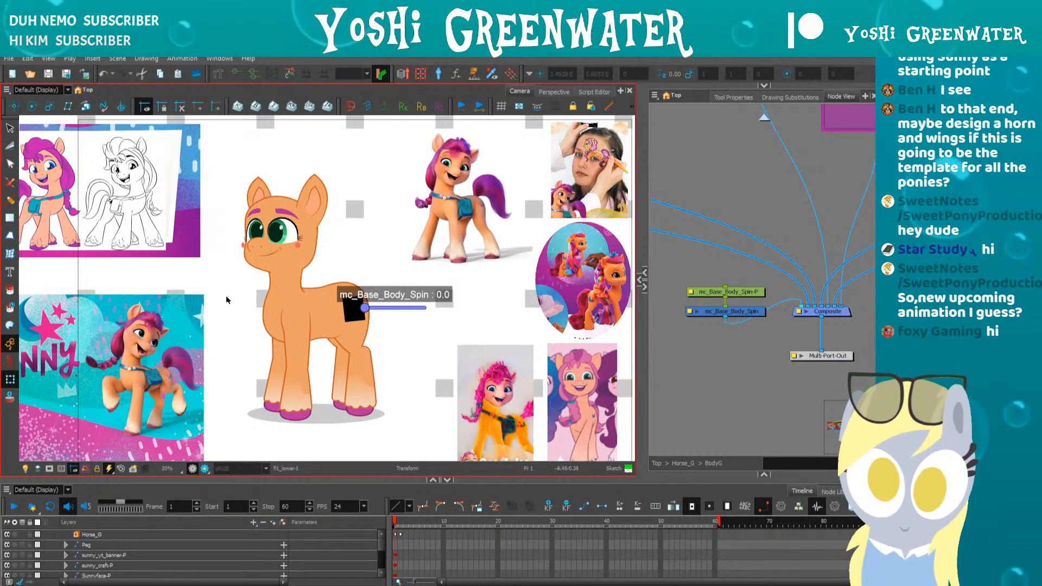
pyautogui.press('.')
pyautogui.press('.')
pyautogui.press(',')
pyautogui.press(',')
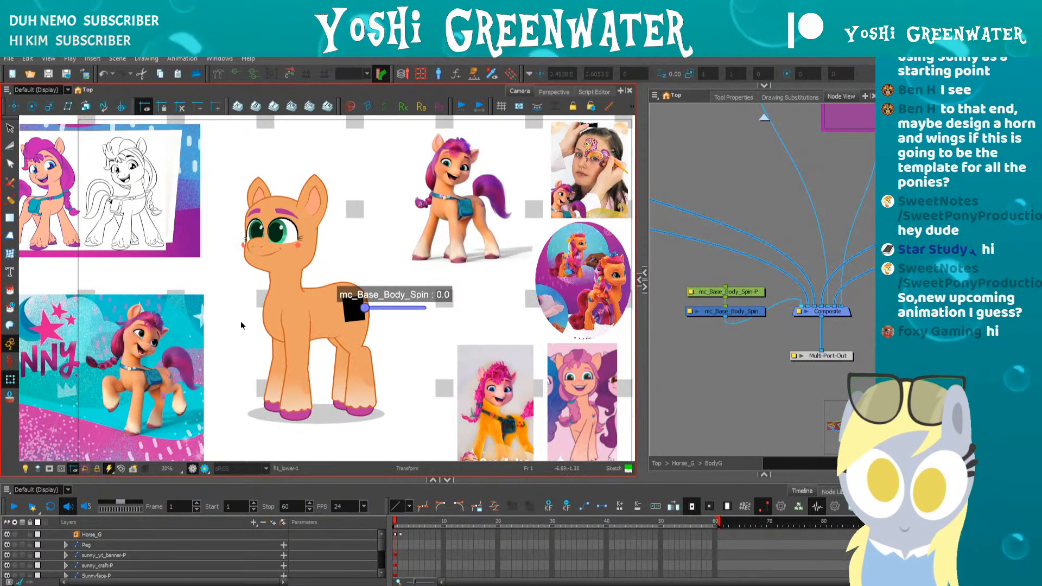
# - Disable the mc_Base_Body_Spin controller node and compare the pony's head up close on frames 1 and 2
pyautogui.click(702, 314)
pyautogui.press('d')
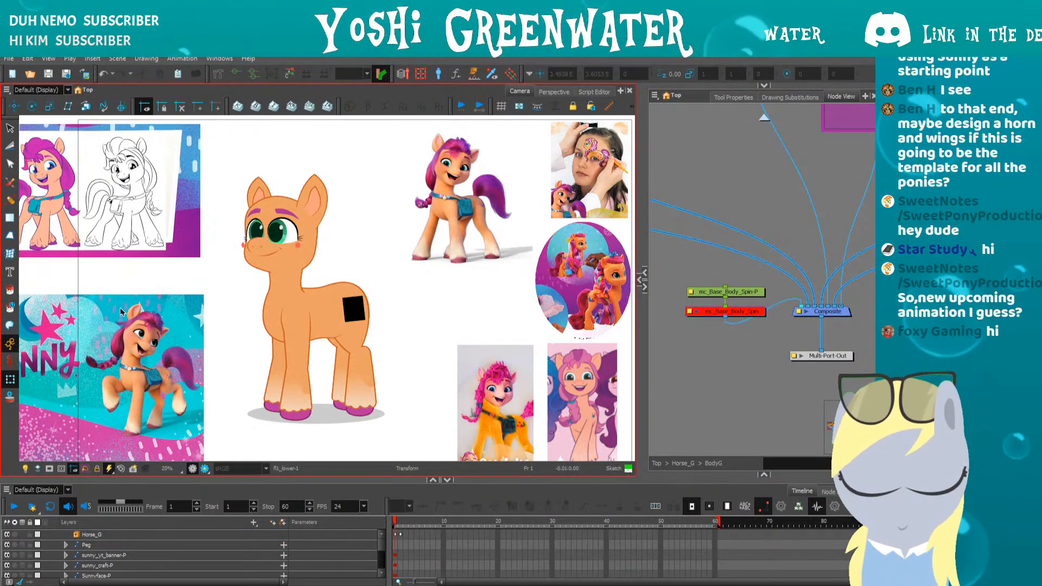
pyautogui.scroll(2, 322, 256)
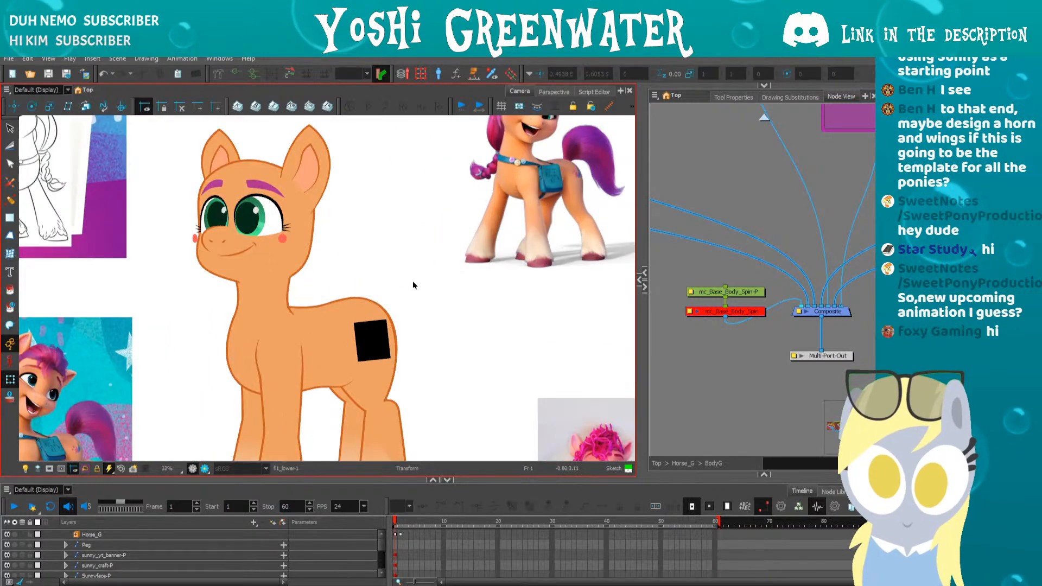
pyautogui.moveTo(347, 250); pyautogui.dragTo(413, 281)
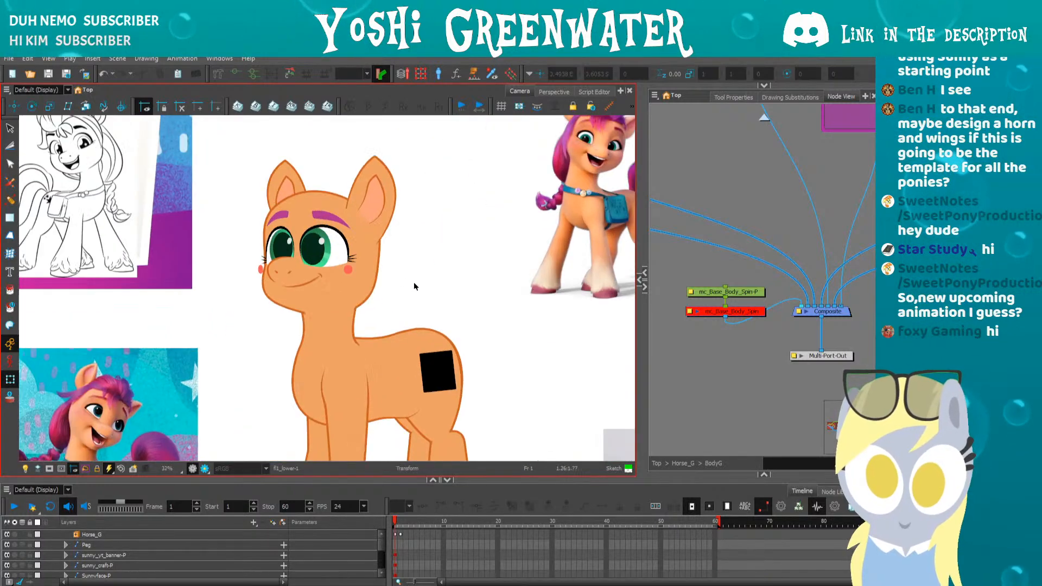
pyautogui.moveTo(227, 300); pyautogui.dragTo(250, 319)
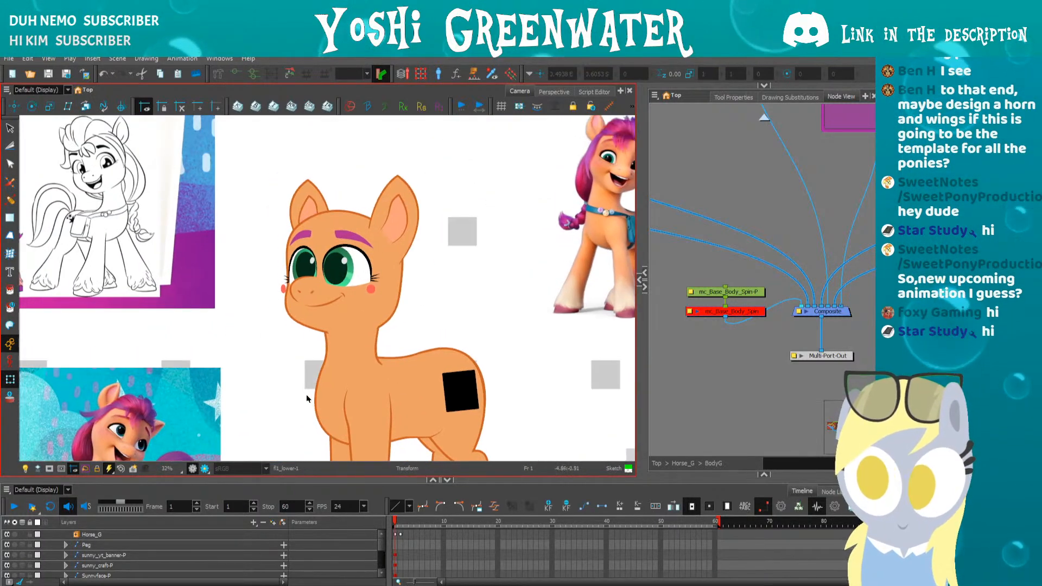
pyautogui.press('.')
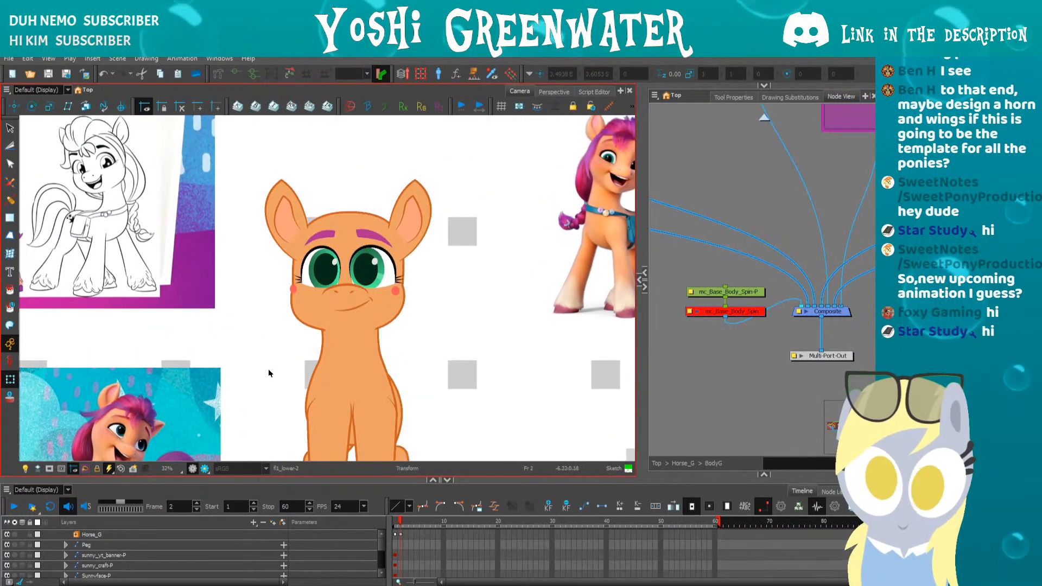
pyautogui.press(',')
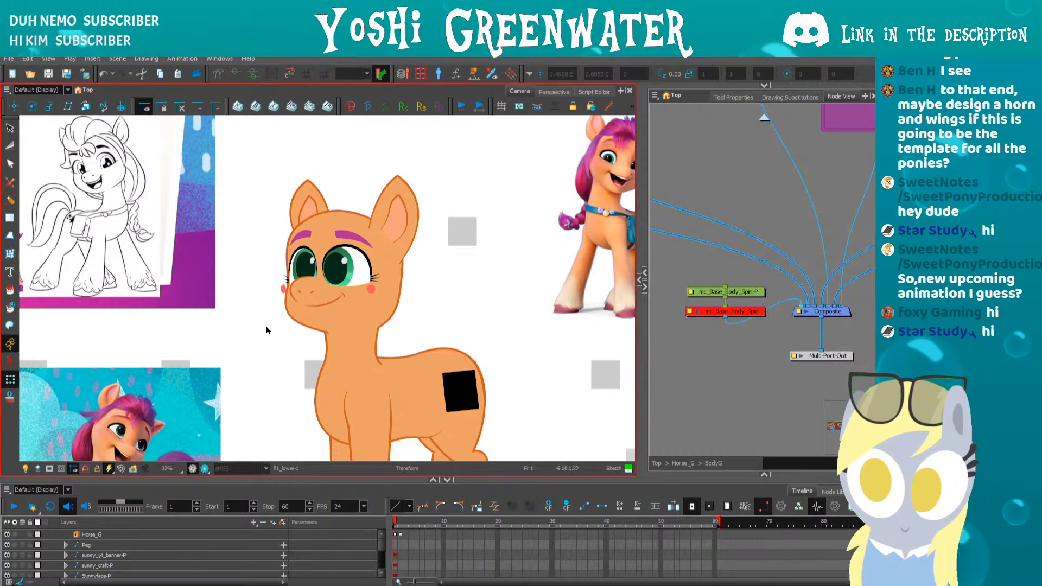
pyautogui.scroll(2, 301, 278)
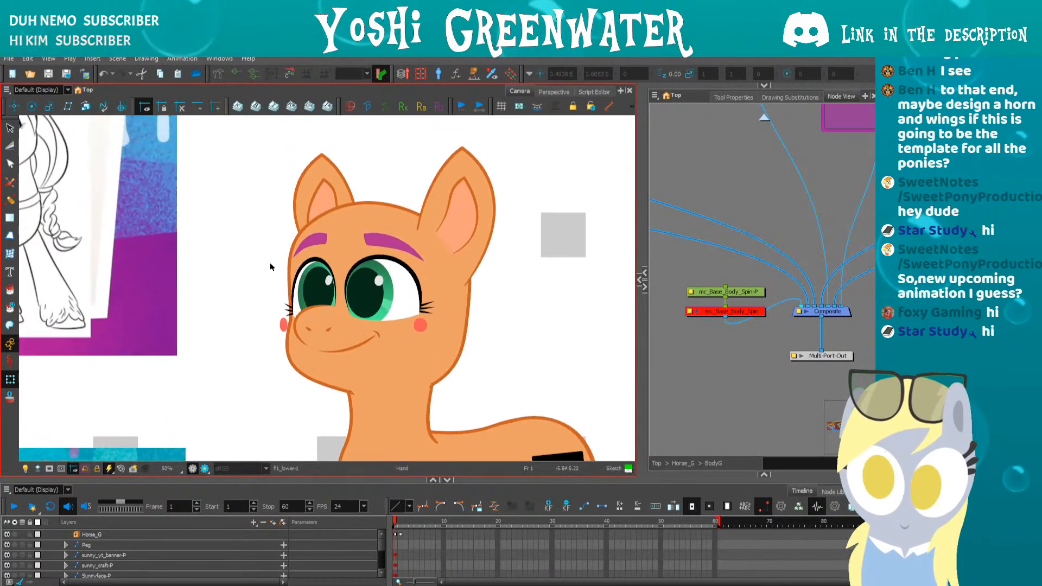
# - Leave the body group, enter the HeadG group, and compare the head's three-quarter and front poses on frames 1 and 2
pyautogui.click(763, 116)
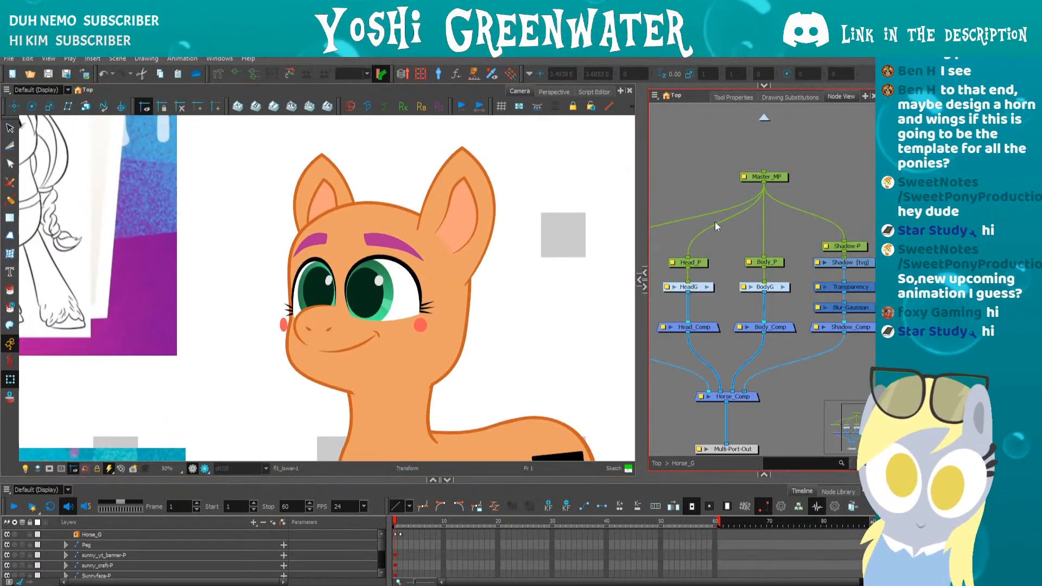
pyautogui.click(708, 287)
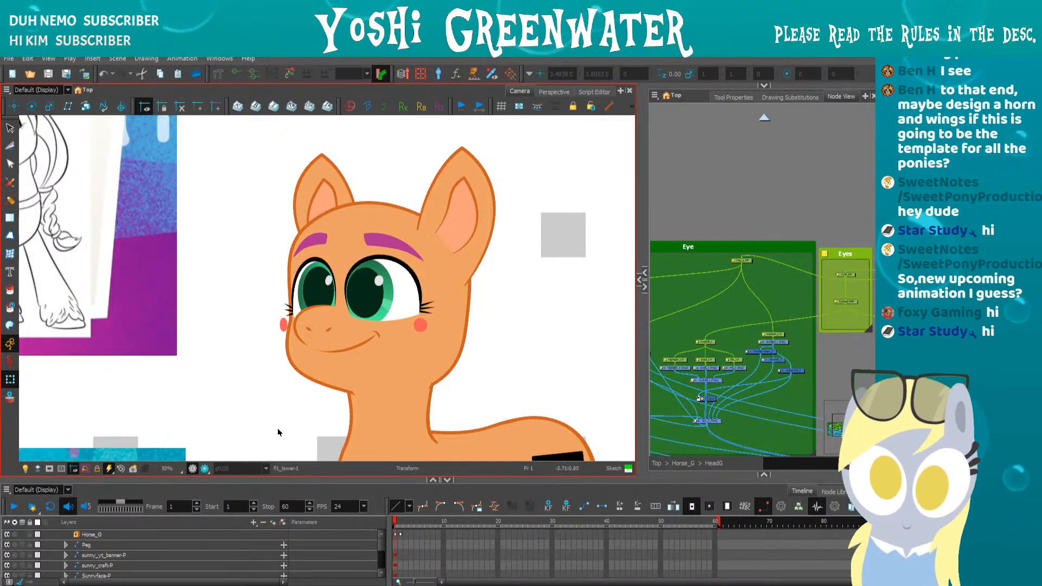
pyautogui.press('.')
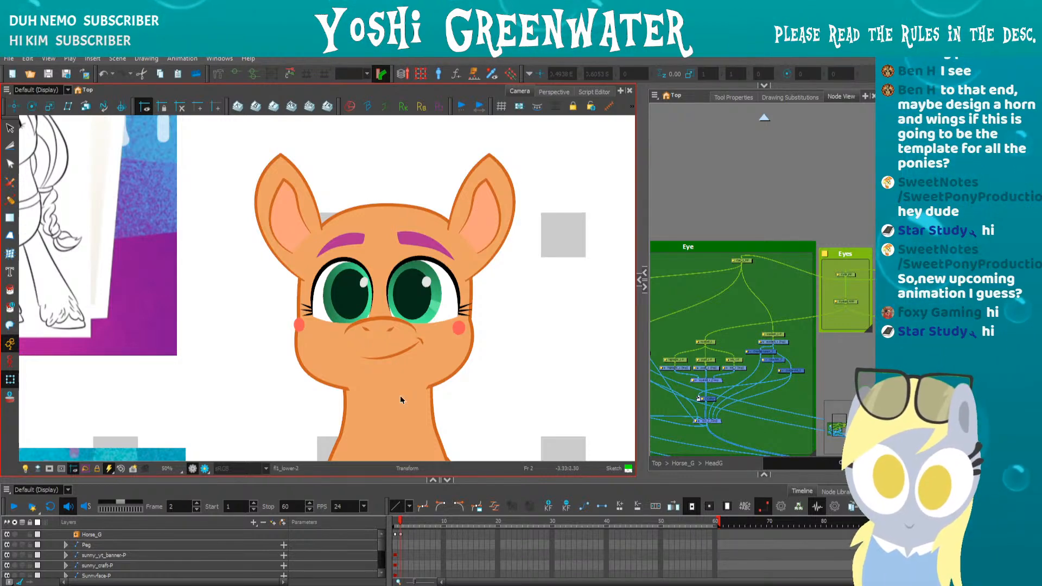
pyautogui.press(',')
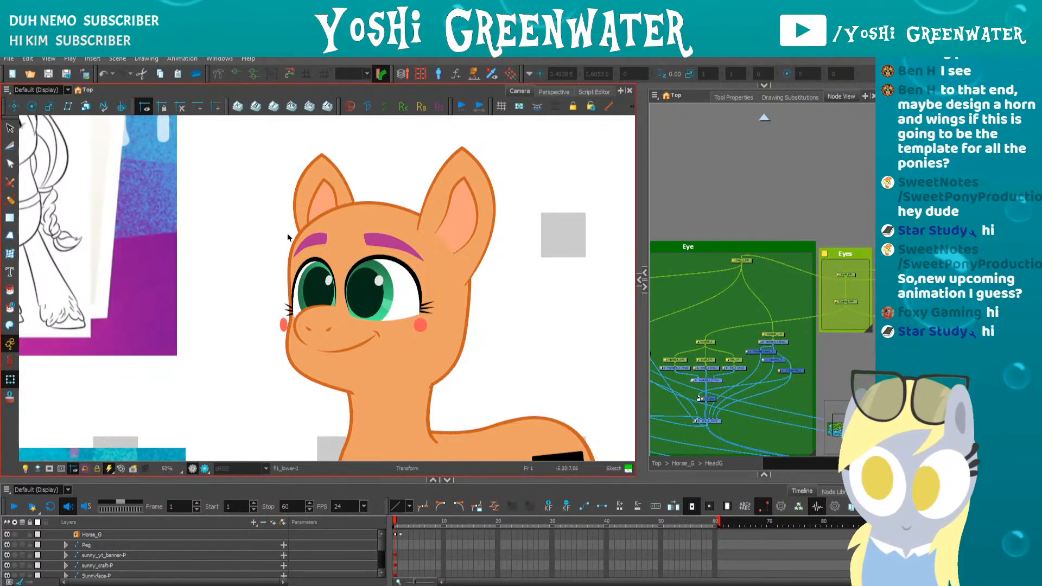
pyautogui.press('.')
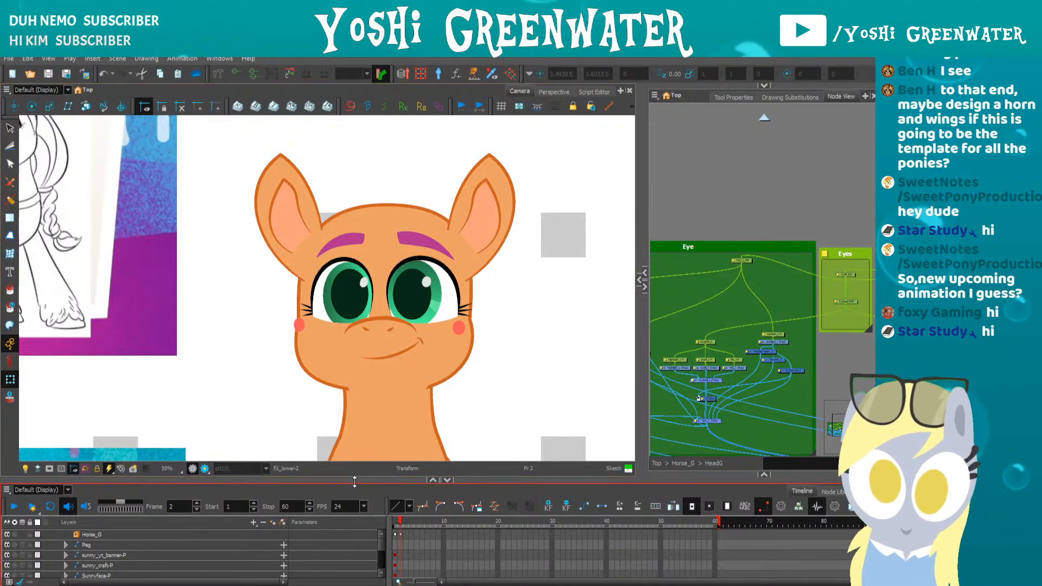
# - Enlarge the timeline and expand the Horse_G, Master_MP and Head_P layers to reach the HeadG layer
pyautogui.moveTo(355, 480); pyautogui.dragTo(314, 390)
pyautogui.scroll(-3, 311, 351)
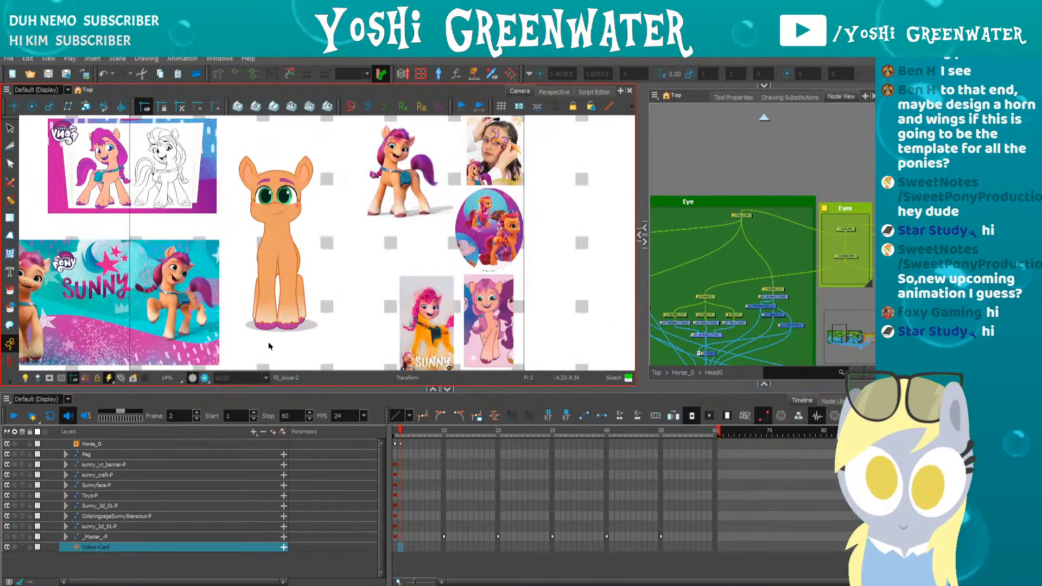
pyautogui.click(95, 454)
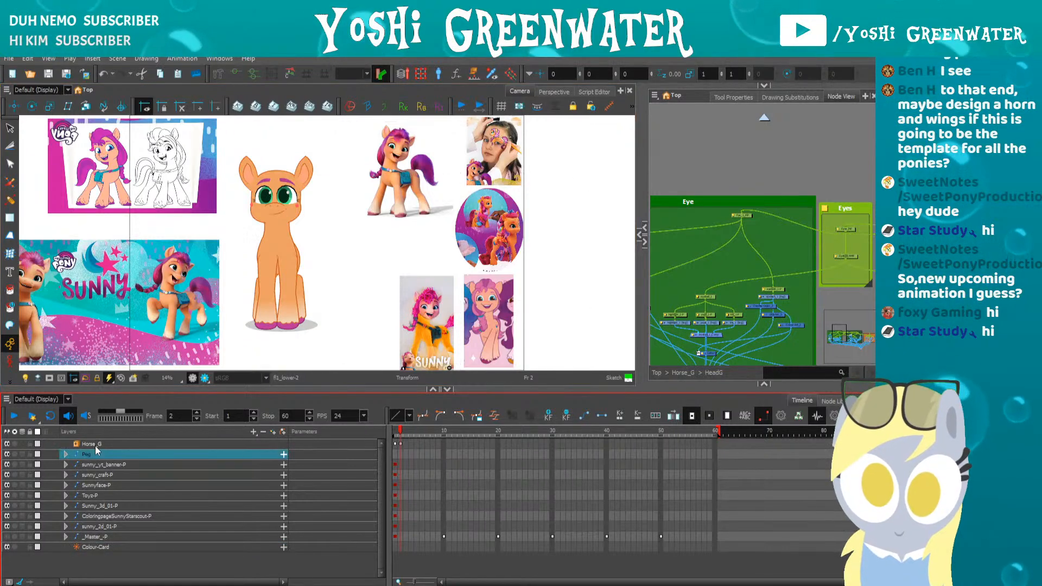
pyautogui.click(95, 443)
pyautogui.click(76, 443)
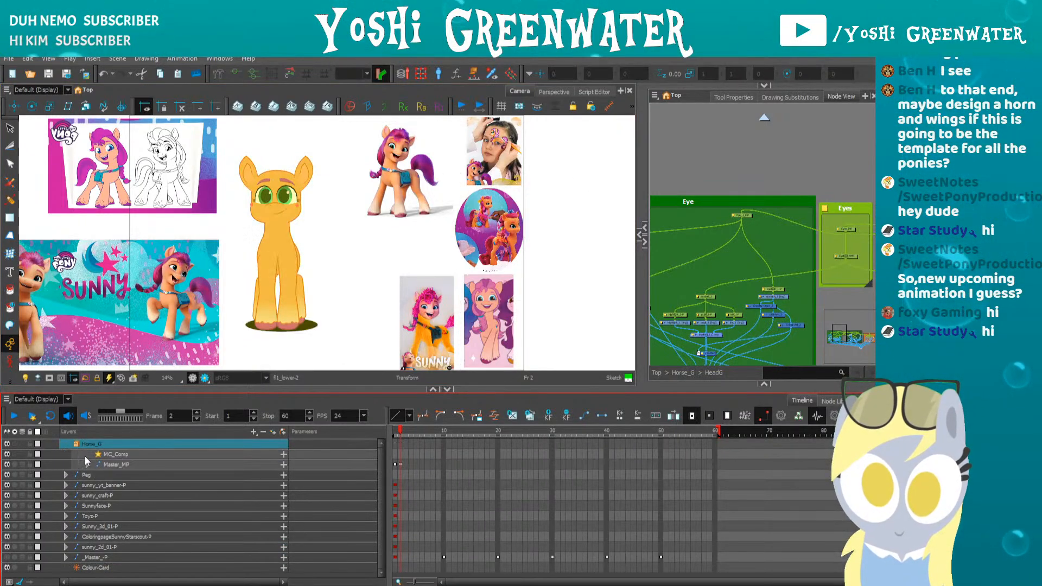
pyautogui.click(89, 464)
pyautogui.click(108, 477)
pyautogui.click(99, 474)
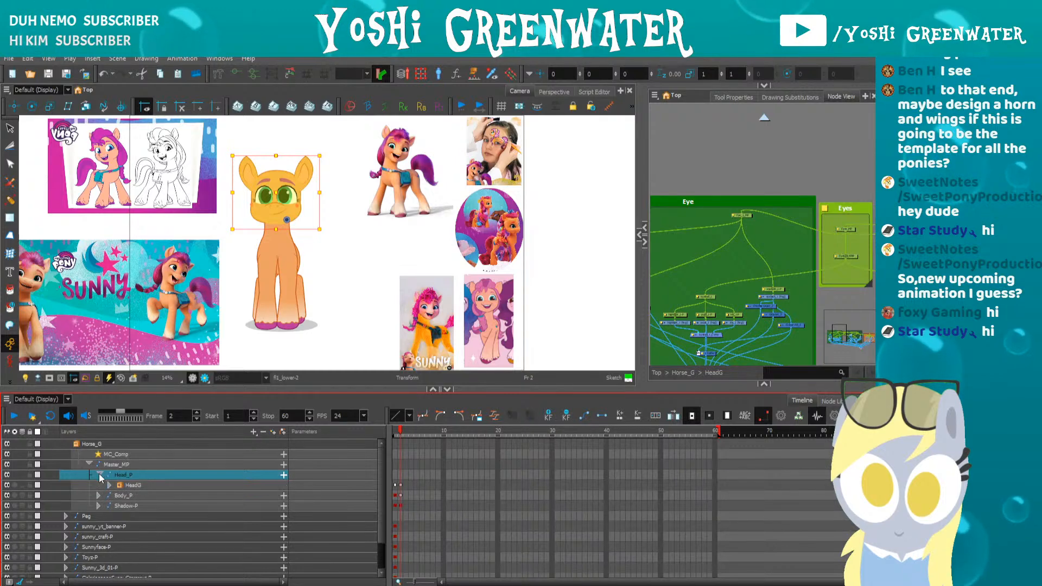
# - Select the HeadG layer at frame 1 and extend its first exposure by one frame, shifting the following key to frame 3
pyautogui.click(394, 431)
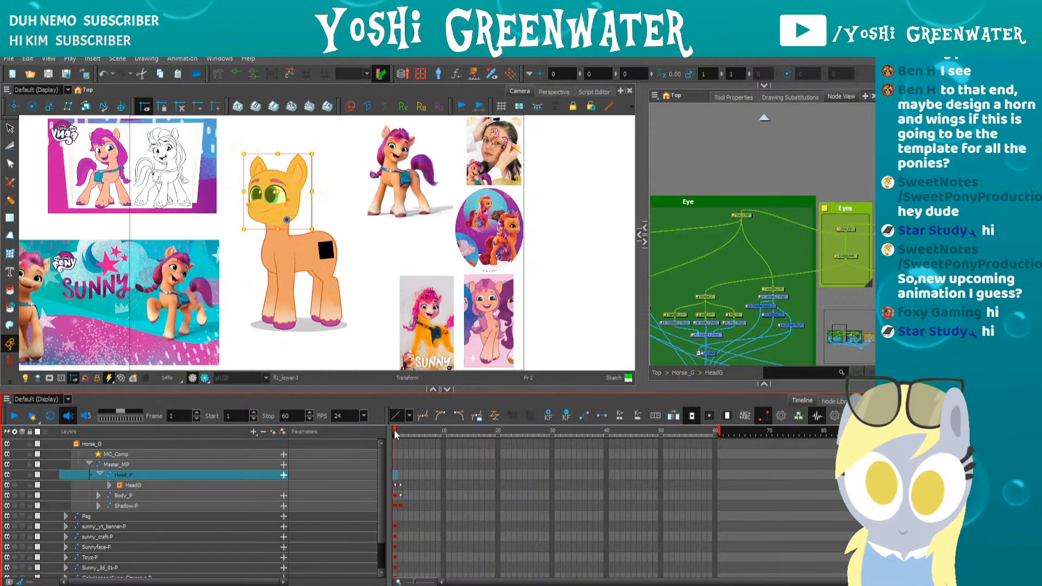
pyautogui.click(163, 485)
pyautogui.moveTo(345, 387); pyautogui.dragTo(345, 435)
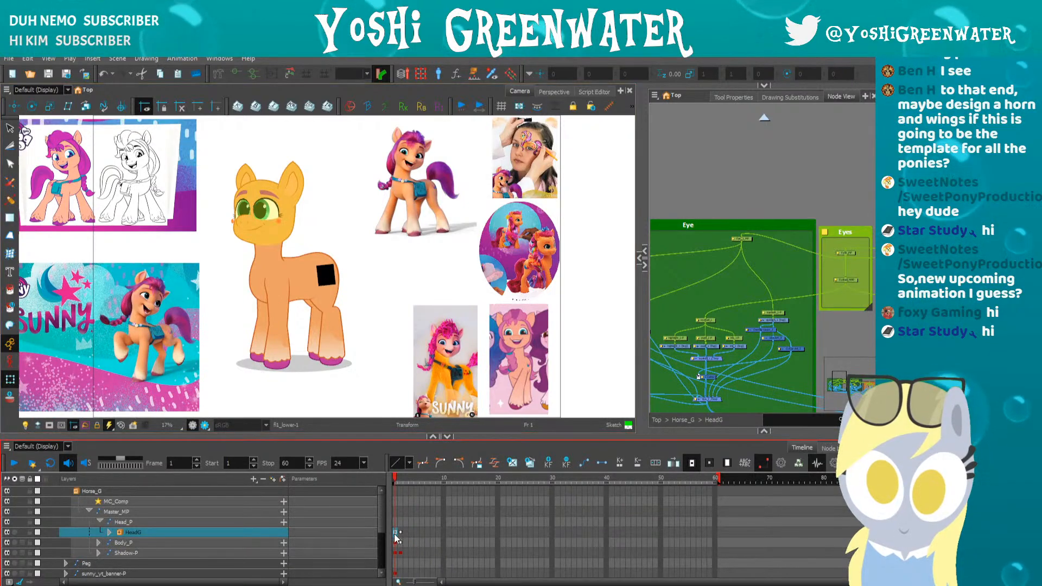
pyautogui.press('.')
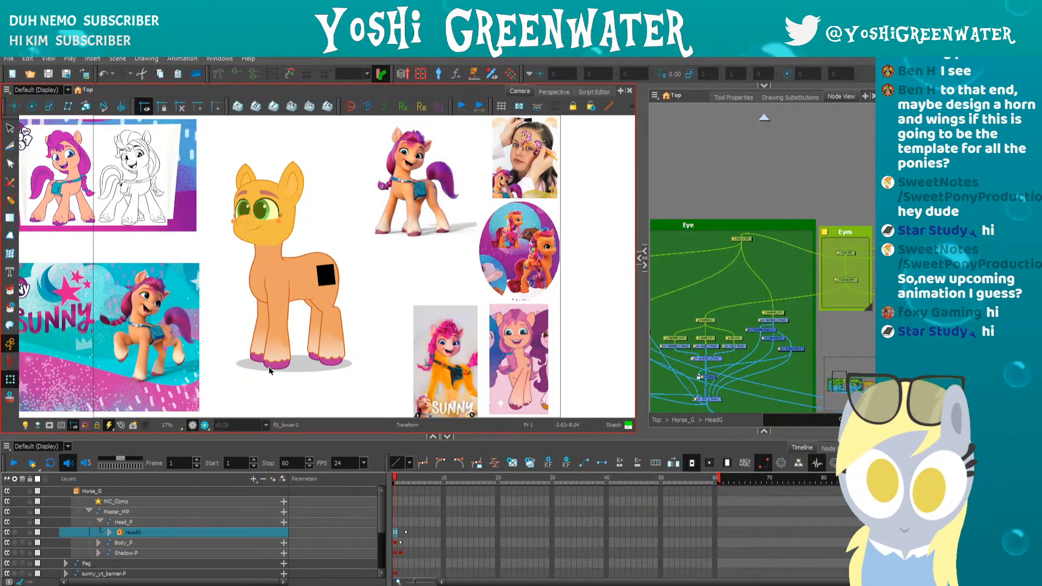
# - Extend the HeadG layer's first exposure so its following key falls on frame 10, clear the selection and go to frame 2
pyautogui.moveTo(298, 438); pyautogui.dragTo(298, 447)
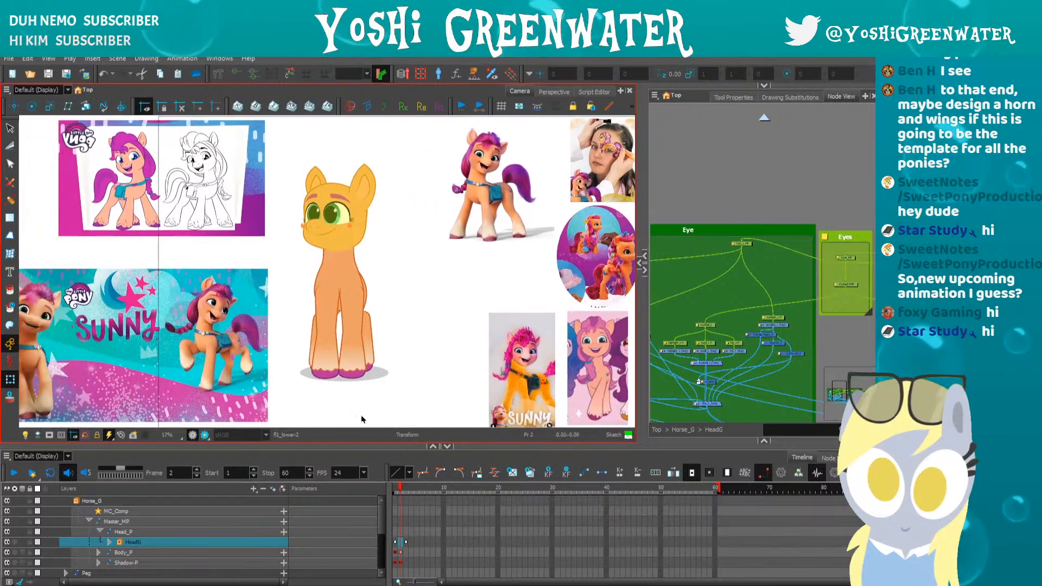
pyautogui.click(396, 542)
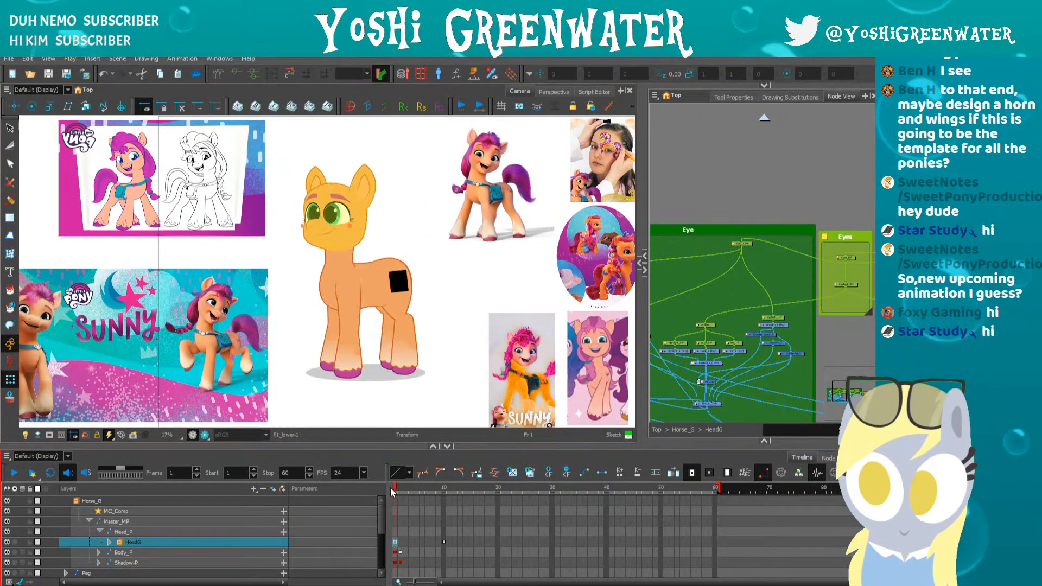
pyautogui.scroll(3, 307, 197)
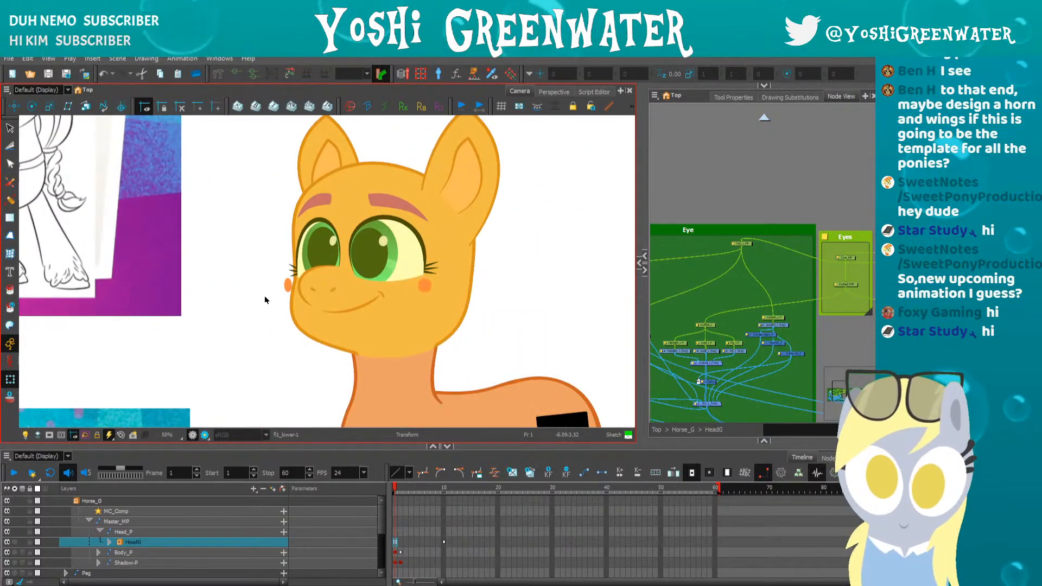
pyautogui.click(264, 300)
pyautogui.moveTo(253, 297); pyautogui.dragTo(268, 320)
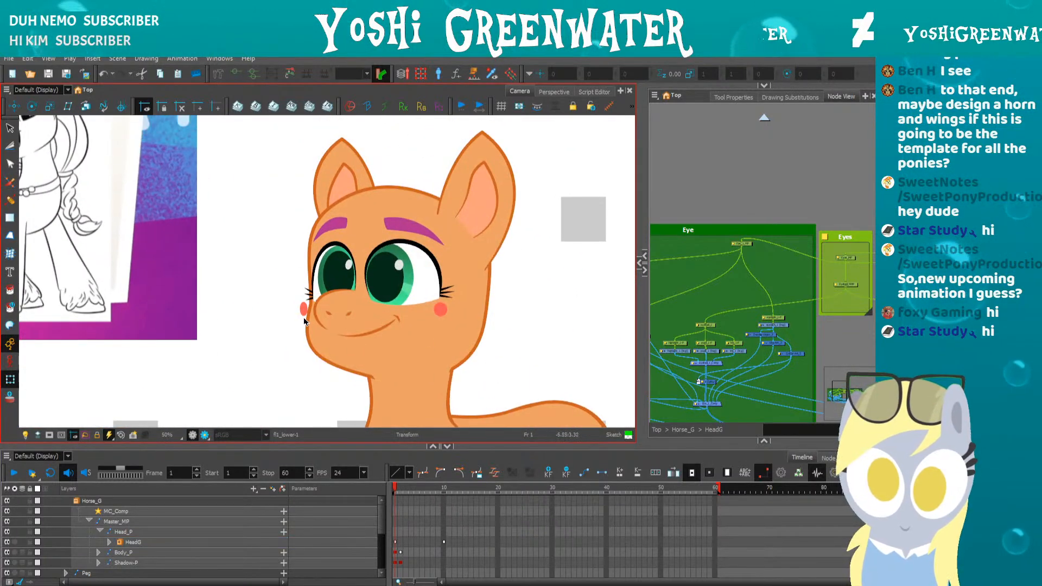
pyautogui.press('.')
# - Select the master Eyes peg and rotate the eyes, brows and cheeks slightly clockwise on frame 2, nudging them a little toward the muzzle side
pyautogui.moveTo(643, 350); pyautogui.dragTo(559, 350)
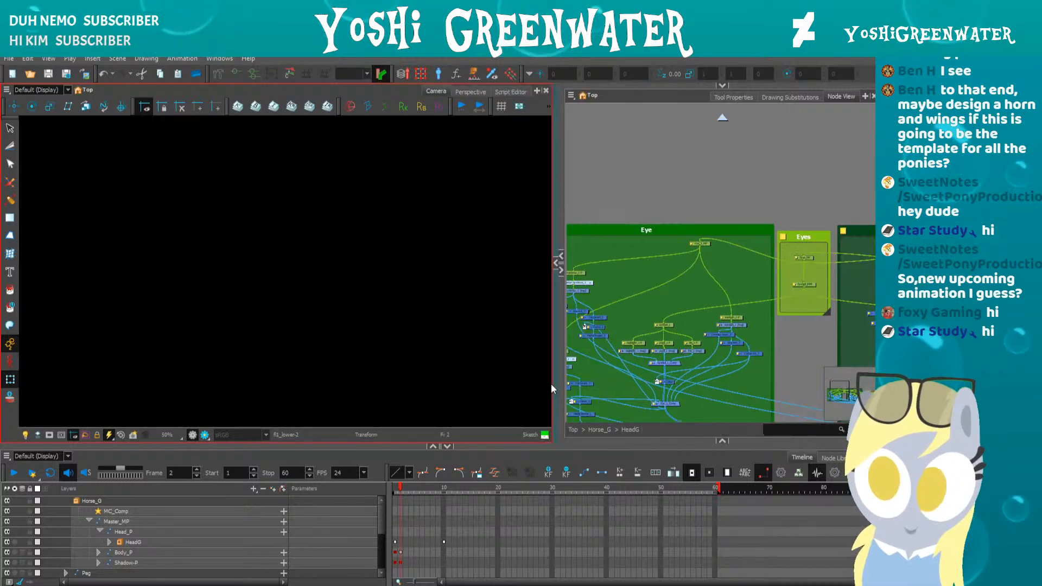
pyautogui.moveTo(708, 314); pyautogui.dragTo(662, 310)
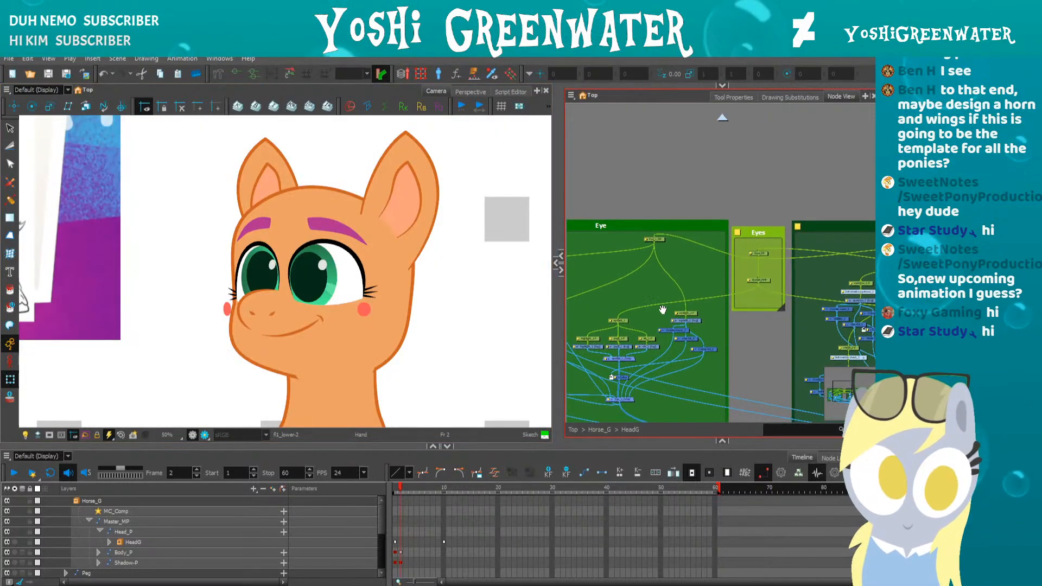
pyautogui.click(762, 255)
pyautogui.moveTo(223, 282); pyautogui.dragTo(244, 291)
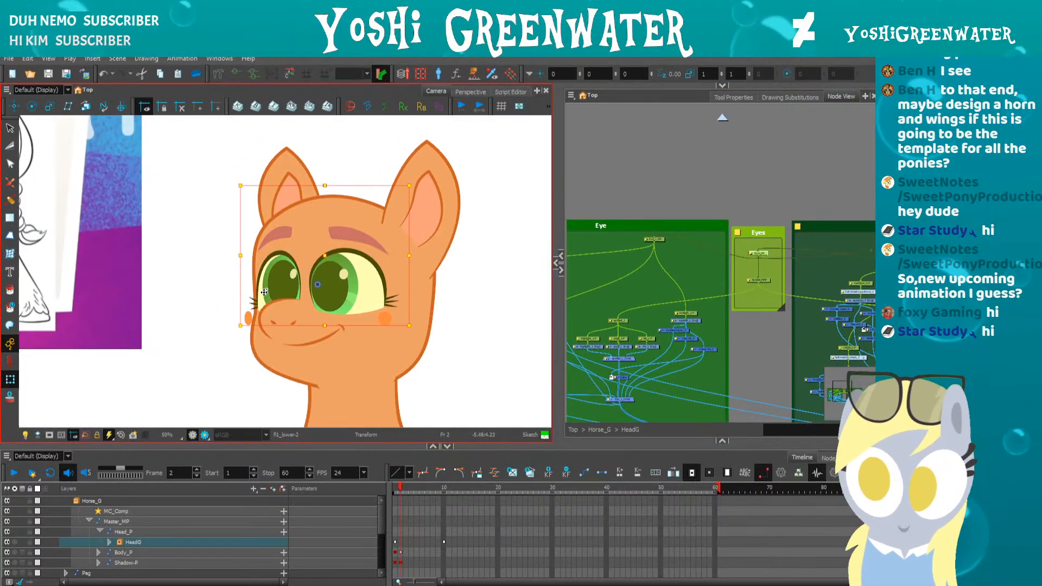
pyautogui.moveTo(329, 445); pyautogui.dragTo(328, 463)
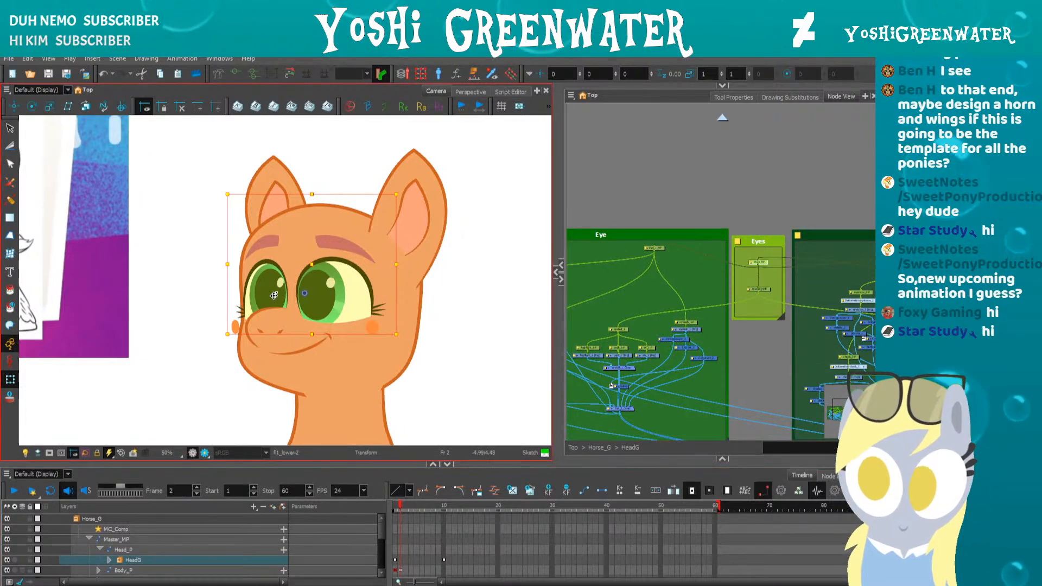
pyautogui.scroll(1, 274, 295)
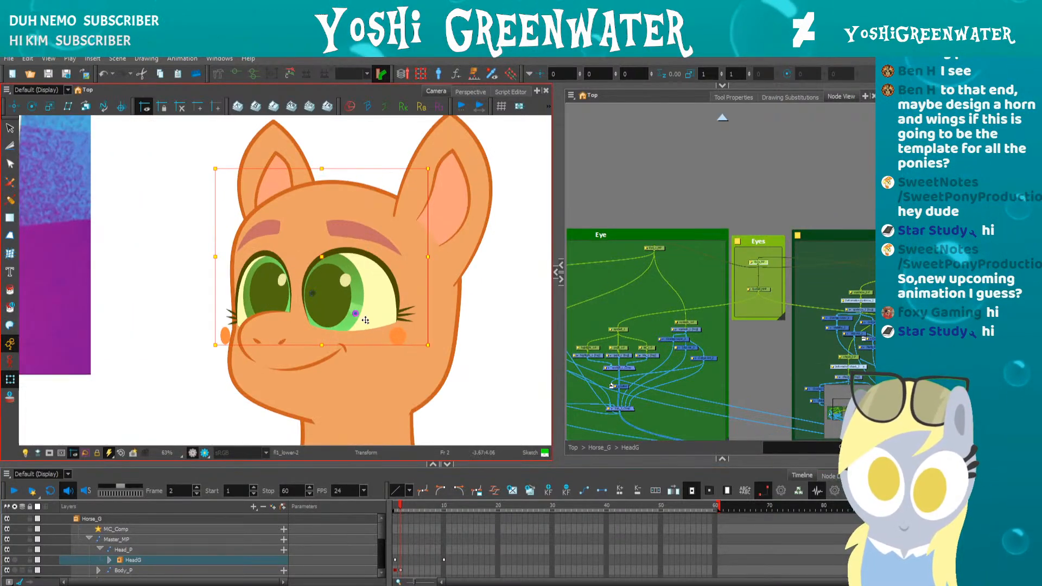
pyautogui.moveTo(206, 162); pyautogui.dragTo(228, 135)
pyautogui.press('Left')
pyautogui.press('Left')
pyautogui.press('Left')
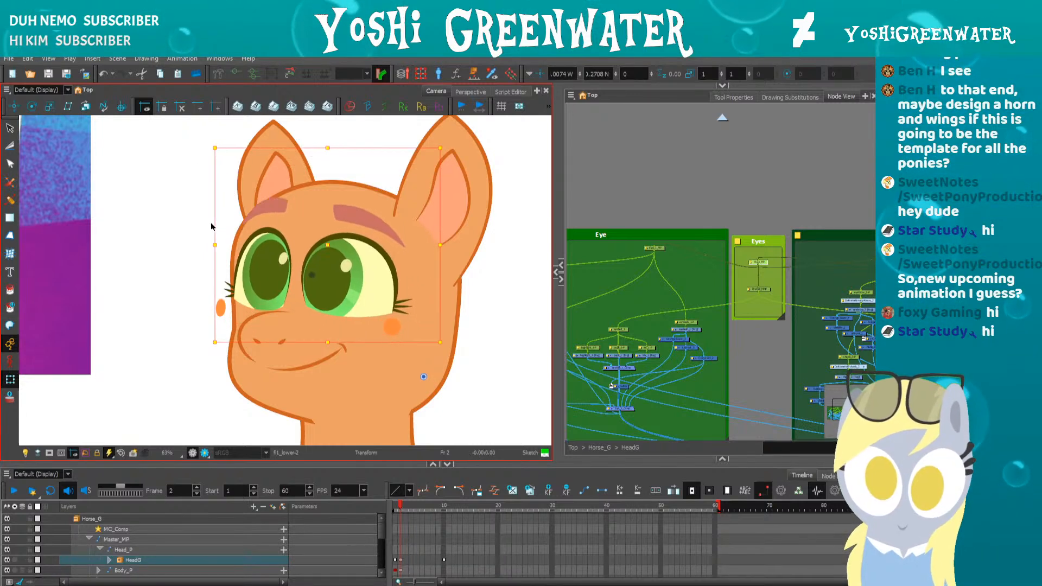
# - Nudge the whole eye group slightly upward on frame 2 and compare the head with frame 1
pyautogui.press('Up')
pyautogui.press('Up')
pyautogui.click(196, 289)
pyautogui.press(',')
pyautogui.press('.')
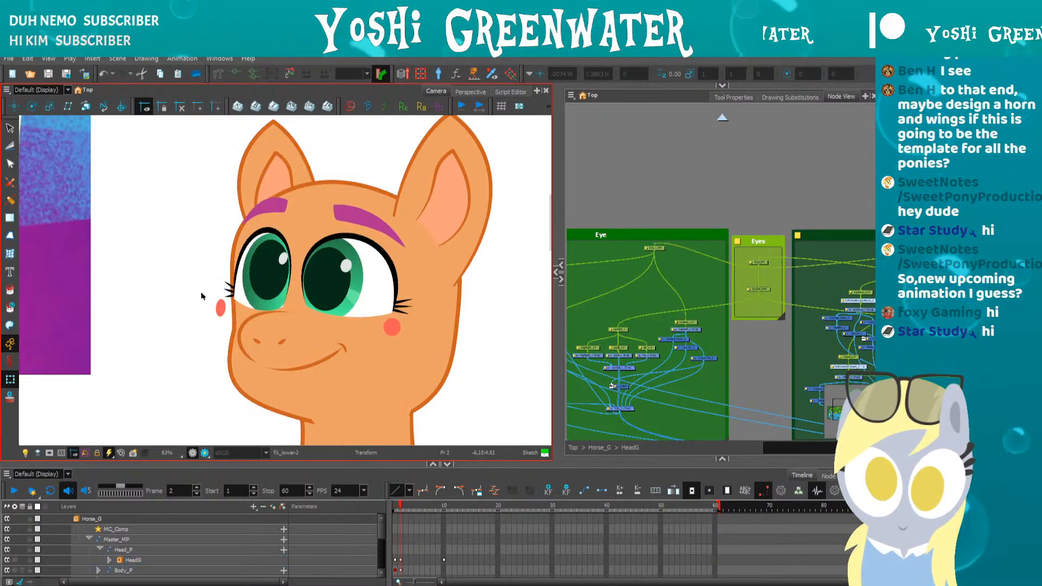
# - Select the peg that controls both pupils and nudge the pupils slightly upward on frame 2
pyautogui.click(617, 329)
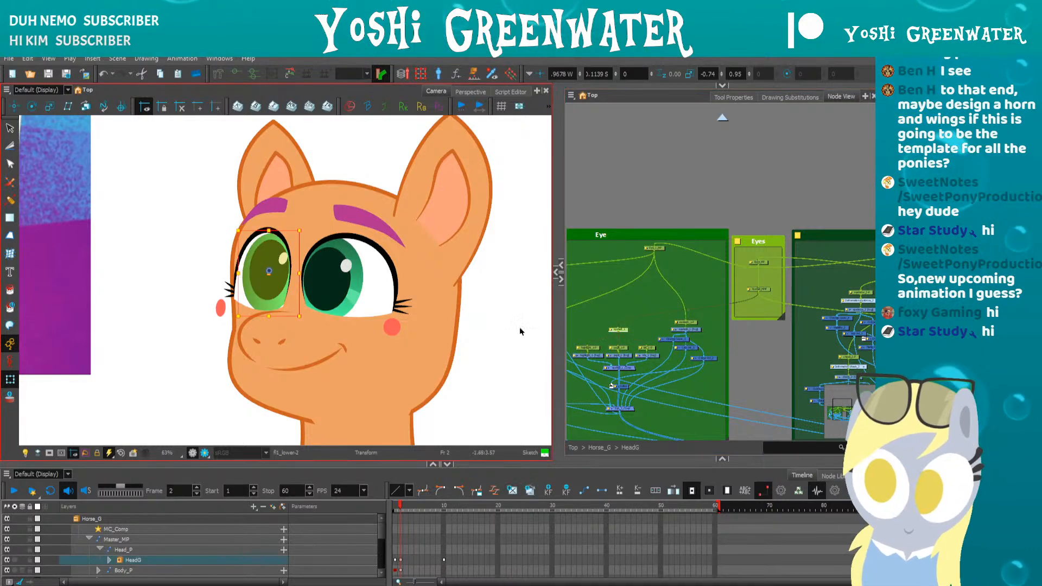
pyautogui.click(760, 289)
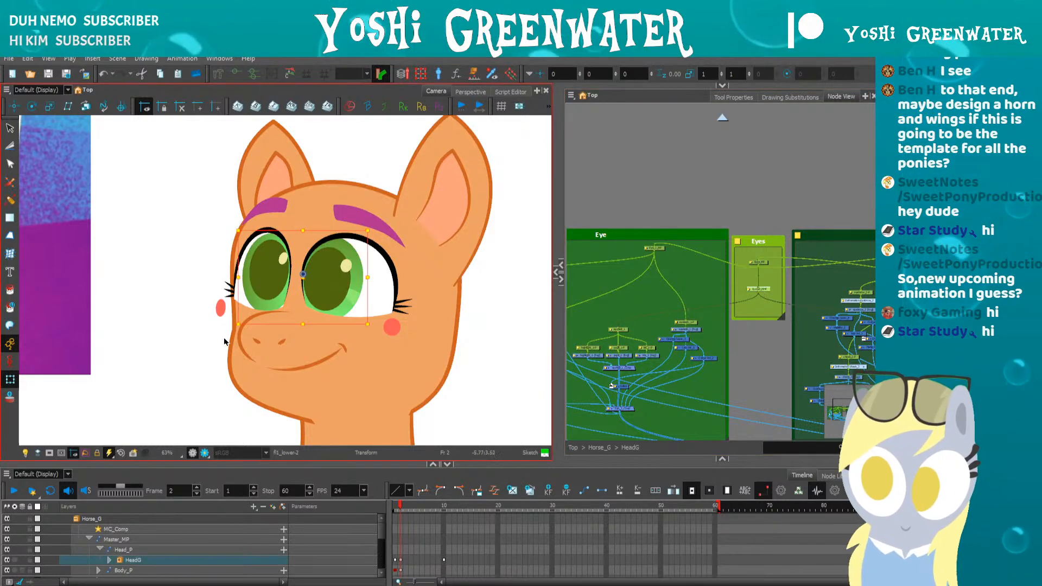
pyautogui.press('Up')
pyautogui.press('Up')
pyautogui.press('Up')
pyautogui.press('Up')
pyautogui.press('Up')
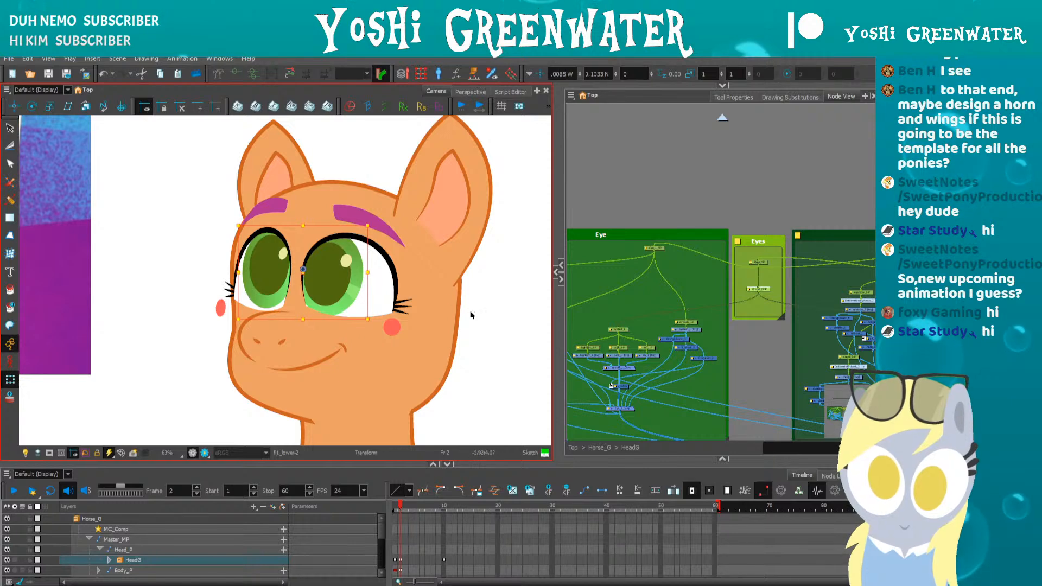
# - Lower the near and far ears slightly on frame 2 and rotate the far ear a little clockwise
pyautogui.moveTo(628, 309); pyautogui.dragTo(598, 314)
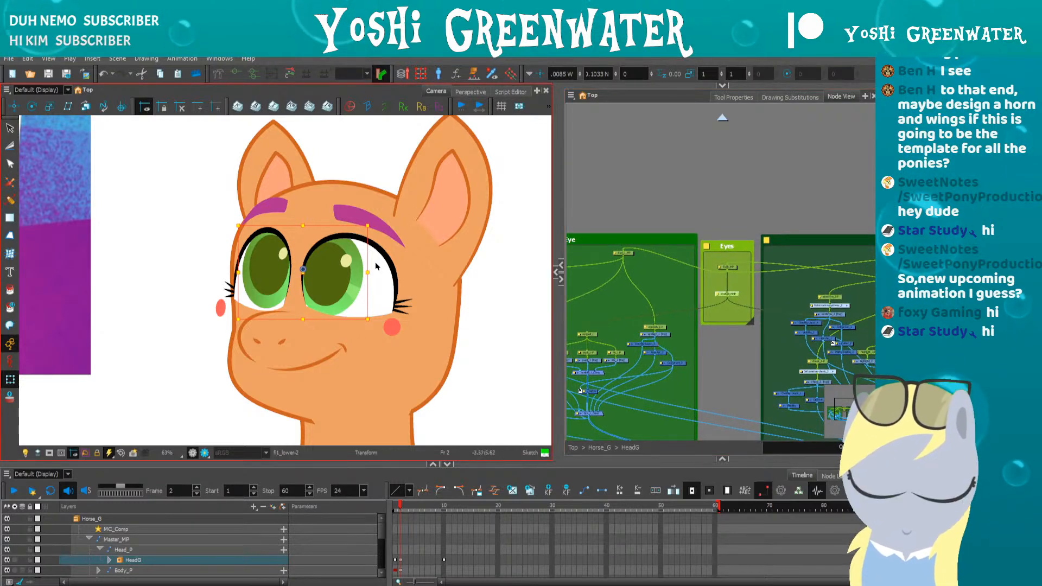
pyautogui.click(455, 199)
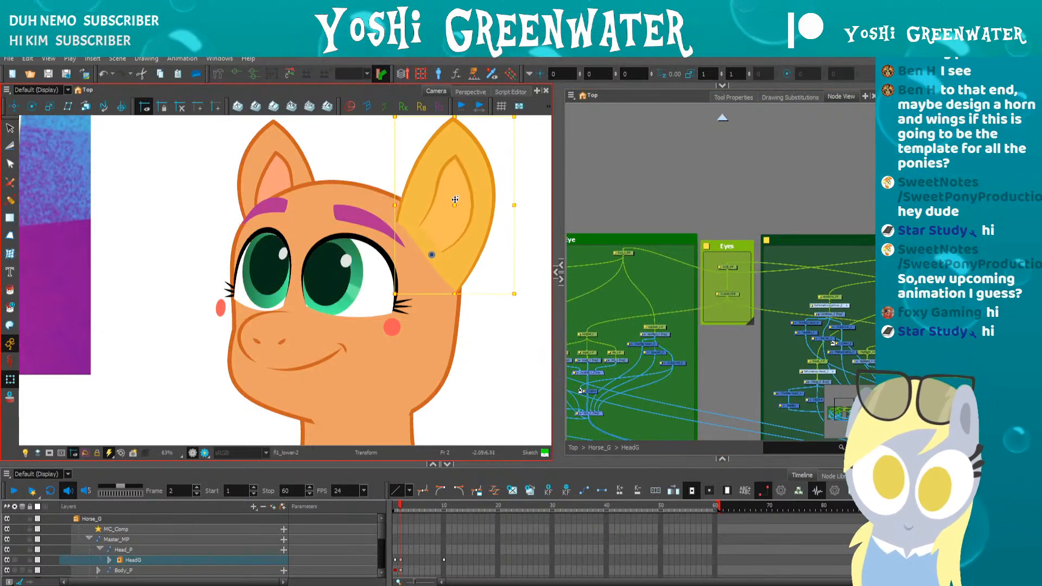
pyautogui.click(258, 169)
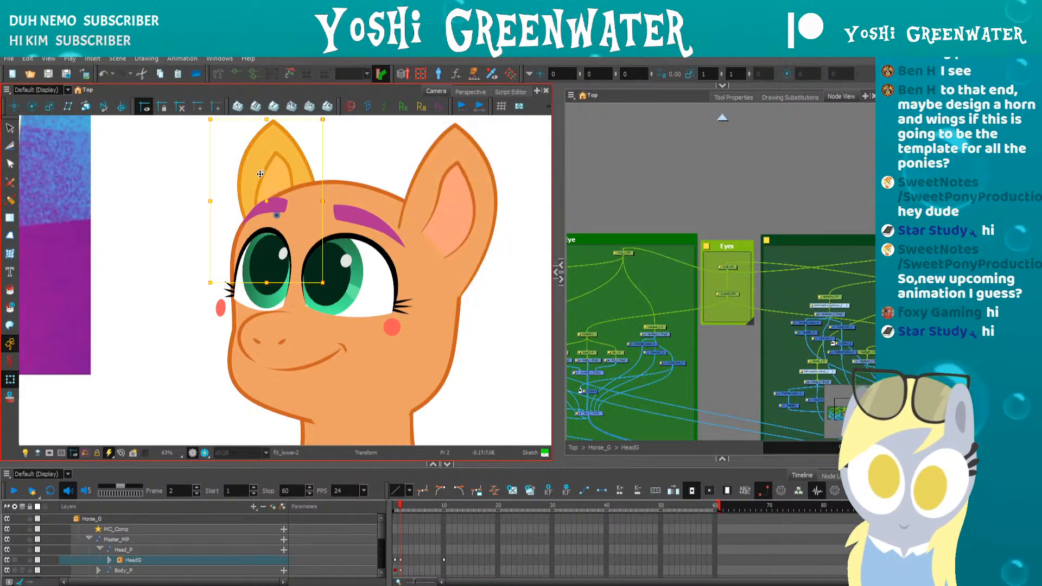
pyautogui.moveTo(259, 169); pyautogui.dragTo(249, 180)
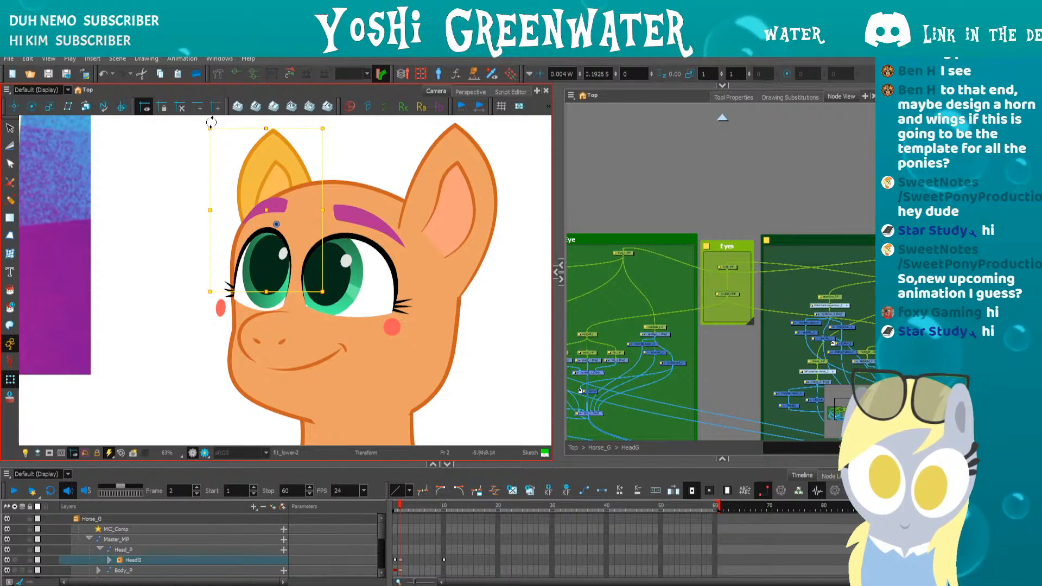
pyautogui.moveTo(211, 122); pyautogui.dragTo(213, 119)
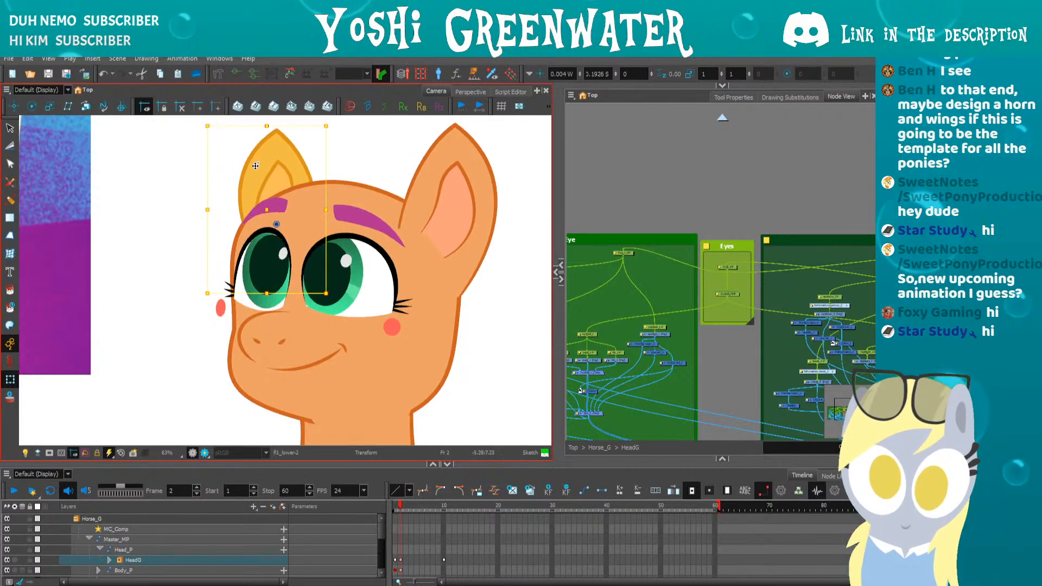
# - Raise the muzzle and rotate it slightly clockwise on frame 2, comparing the head against frame 1
pyautogui.click(242, 334)
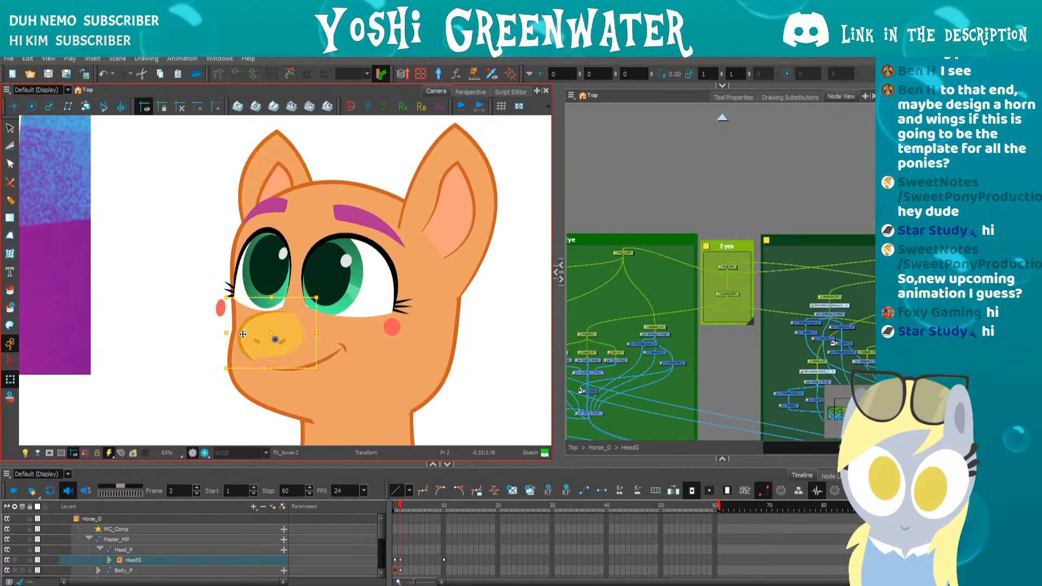
pyautogui.moveTo(261, 326); pyautogui.dragTo(262, 319)
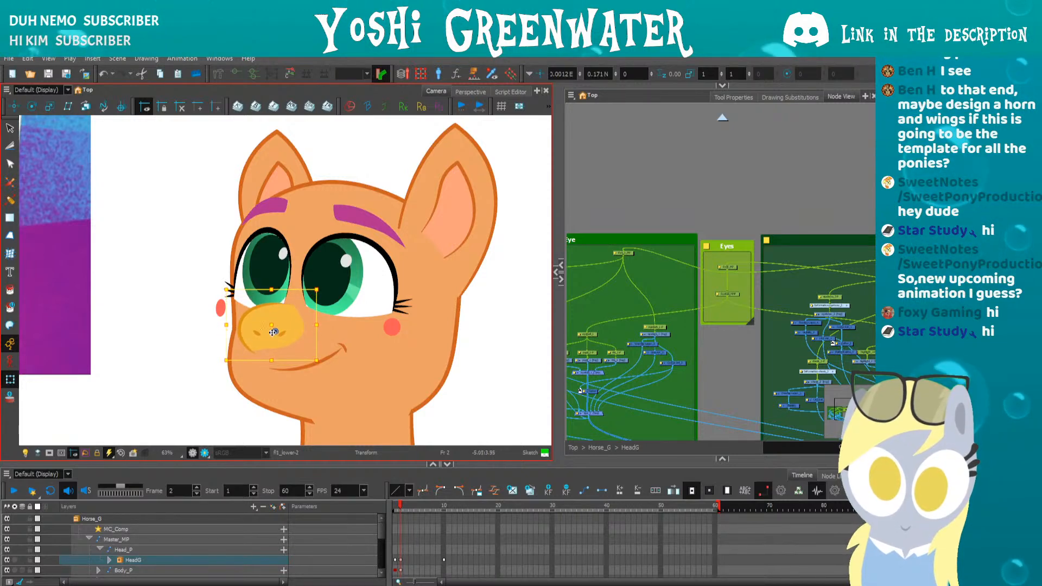
pyautogui.moveTo(228, 284); pyautogui.dragTo(230, 268)
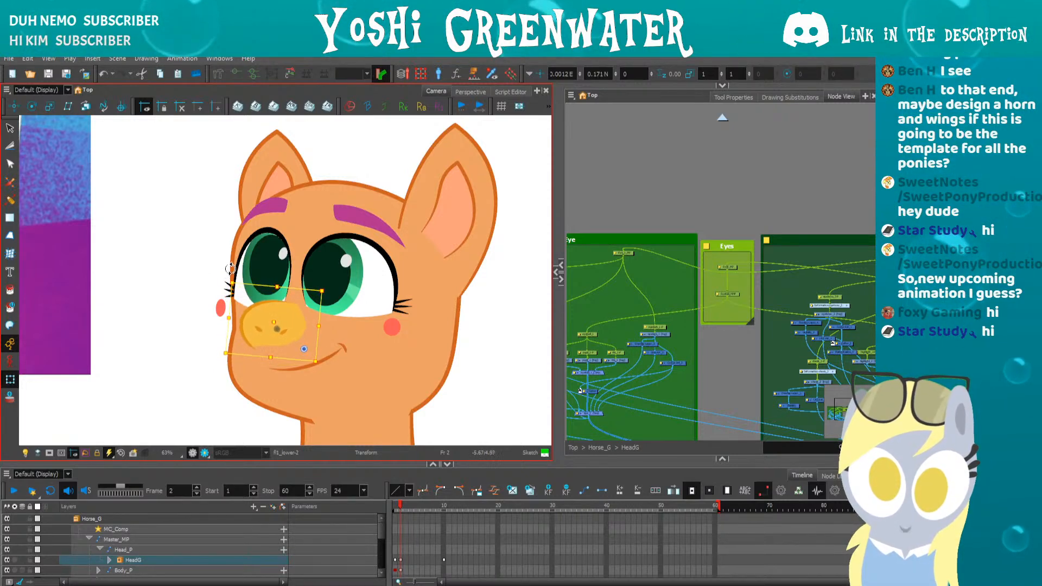
pyautogui.press(',')
pyautogui.press('.')
pyautogui.moveTo(253, 319); pyautogui.dragTo(253, 317)
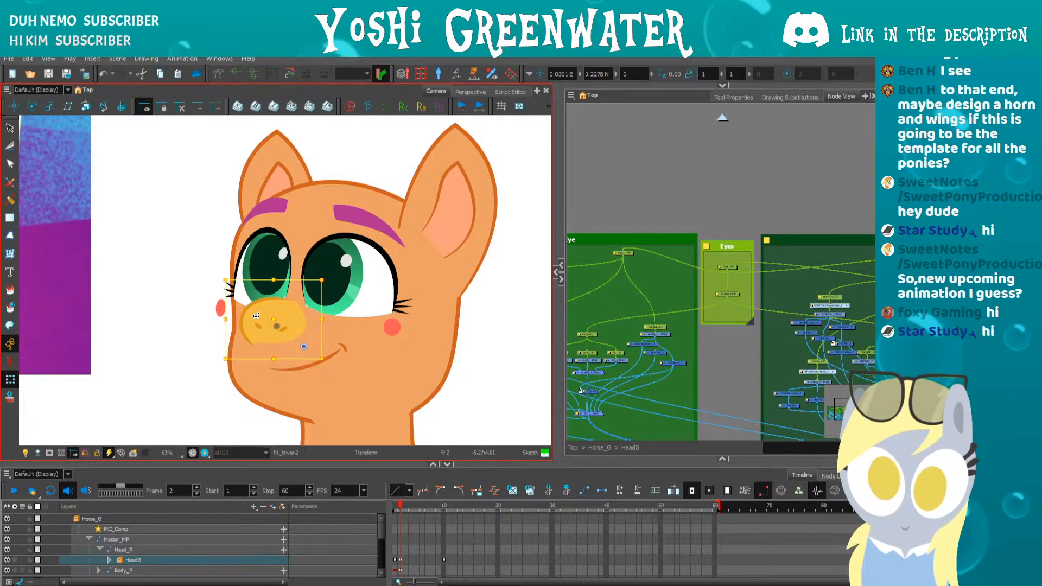
pyautogui.press(',')
pyautogui.press('.')
# - Select the mouth line and nudge it upward beneath the muzzle on frame 2
pyautogui.click(306, 369)
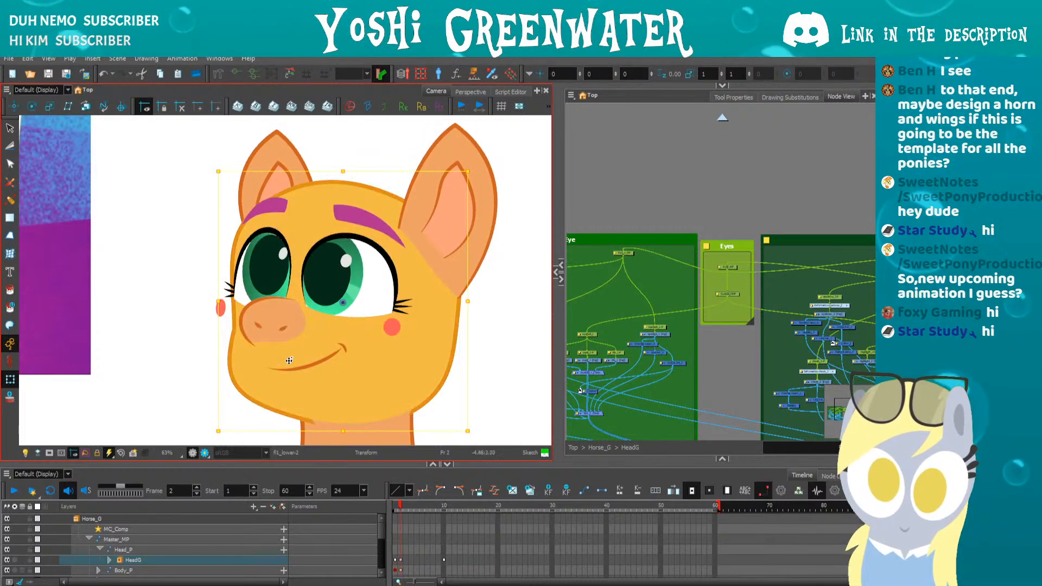
pyautogui.click(292, 366)
pyautogui.press(',')
pyautogui.press('.')
pyautogui.press('Up')
pyautogui.press('Up')
pyautogui.press('Up')
pyautogui.press('Up')
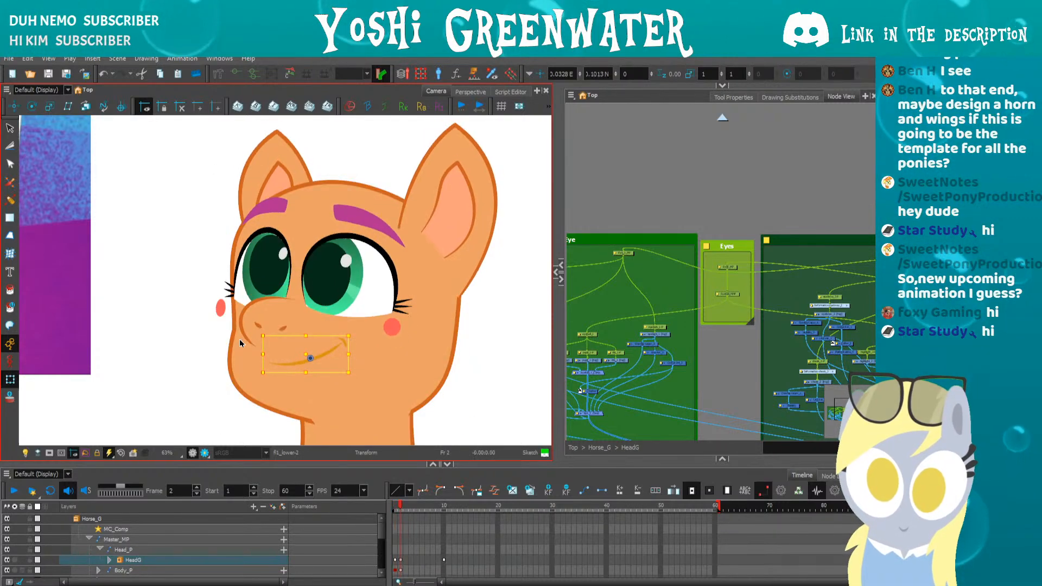
# - Raise the mouth slightly more on frame 2, deselect it and compare the tilted head against frame 1
pyautogui.press(',')
pyautogui.press('.')
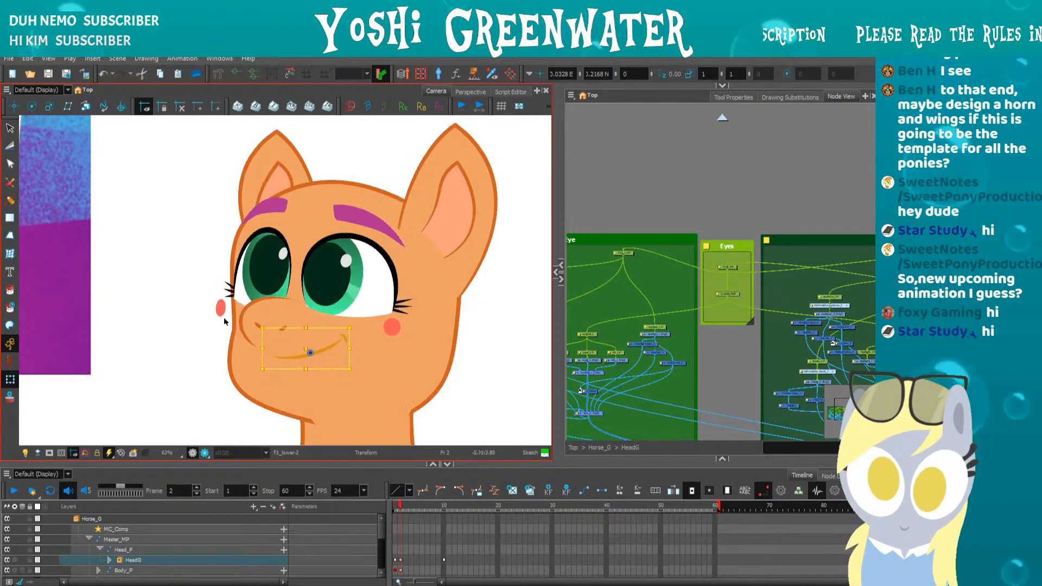
pyautogui.press(',')
pyautogui.press('.')
pyautogui.click(200, 331)
pyautogui.press(',')
pyautogui.press('.')
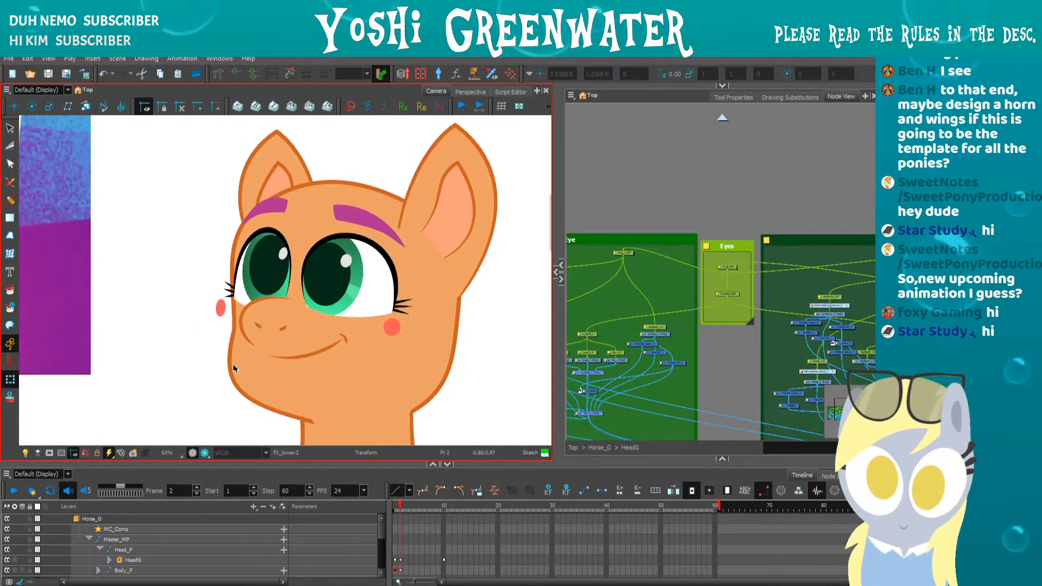
# - Check the jaw outline with the Contour Editor, return to the Transform tool and select the skull drawing on frame 2
pyautogui.click(234, 365)
pyautogui.hotkey('alt', 'q')
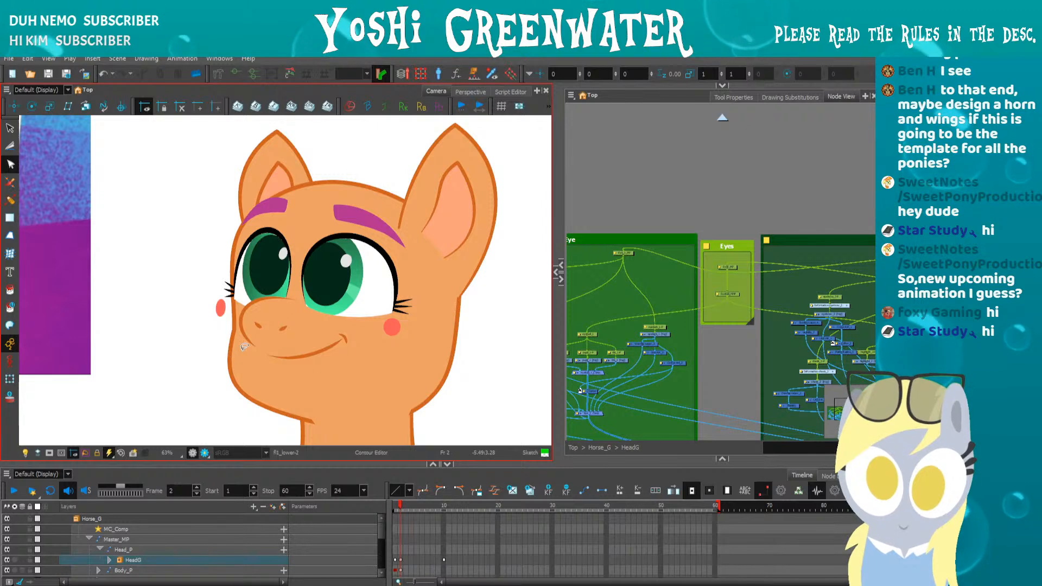
pyautogui.moveTo(220, 361); pyautogui.dragTo(234, 359)
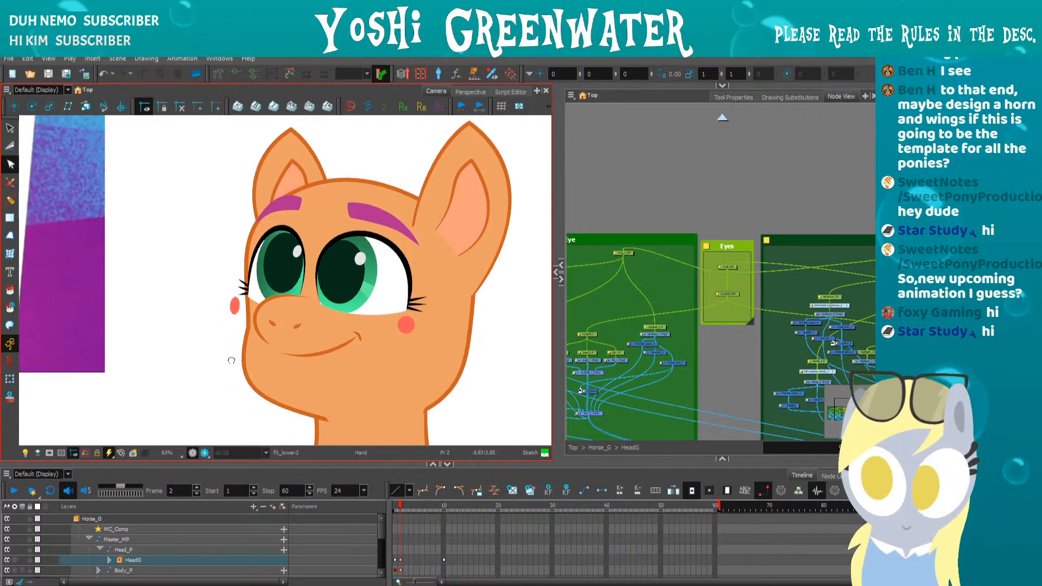
pyautogui.hotkey('shift', 't')
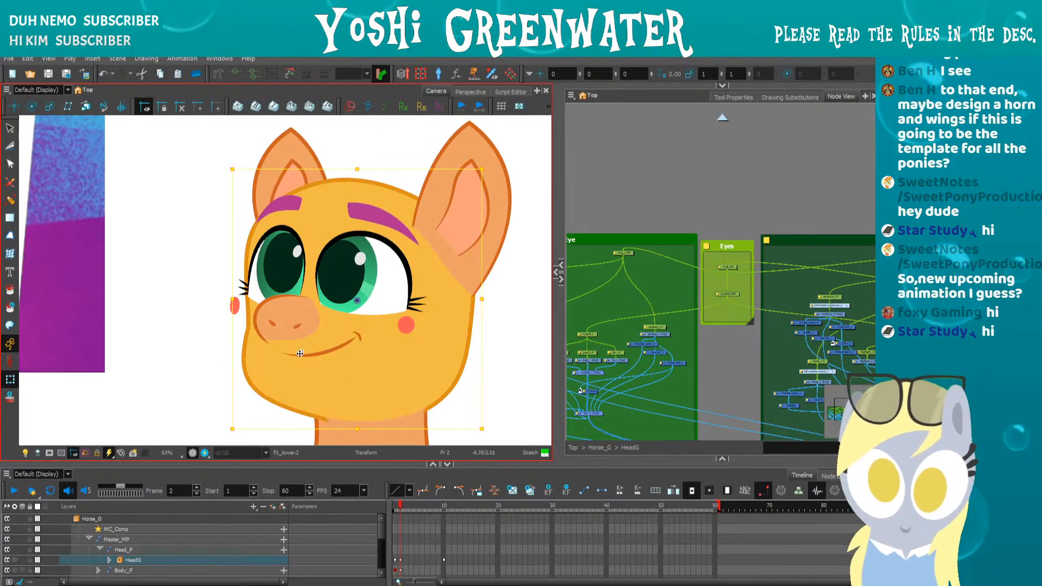
pyautogui.click(201, 368)
pyautogui.click(257, 373)
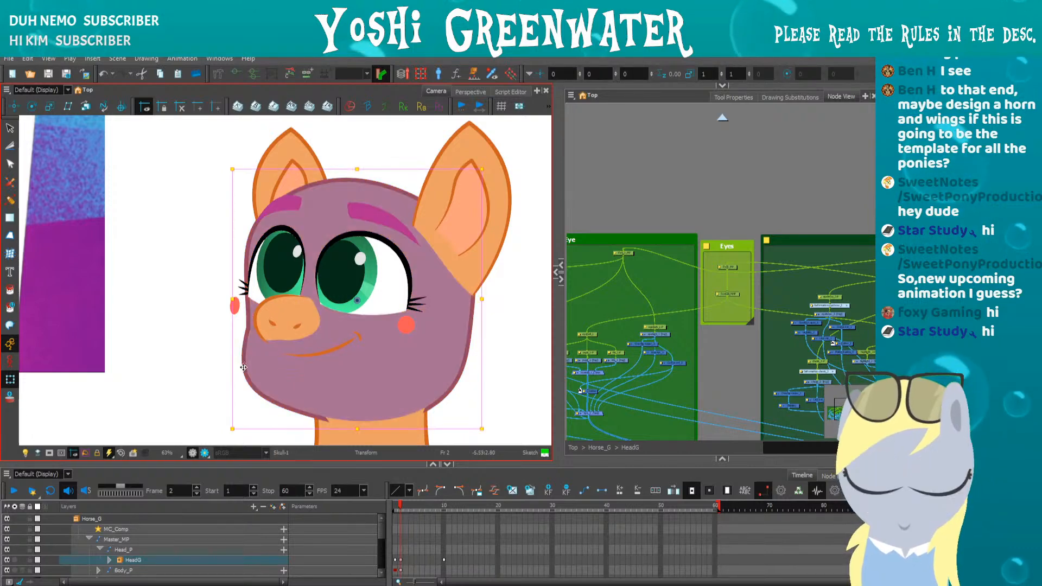
# - Select the Skull drawing node in the Head network and space the Skull, Ear and BrightnessContrast nodes farther apart
pyautogui.press('o')
pyautogui.click(599, 359)
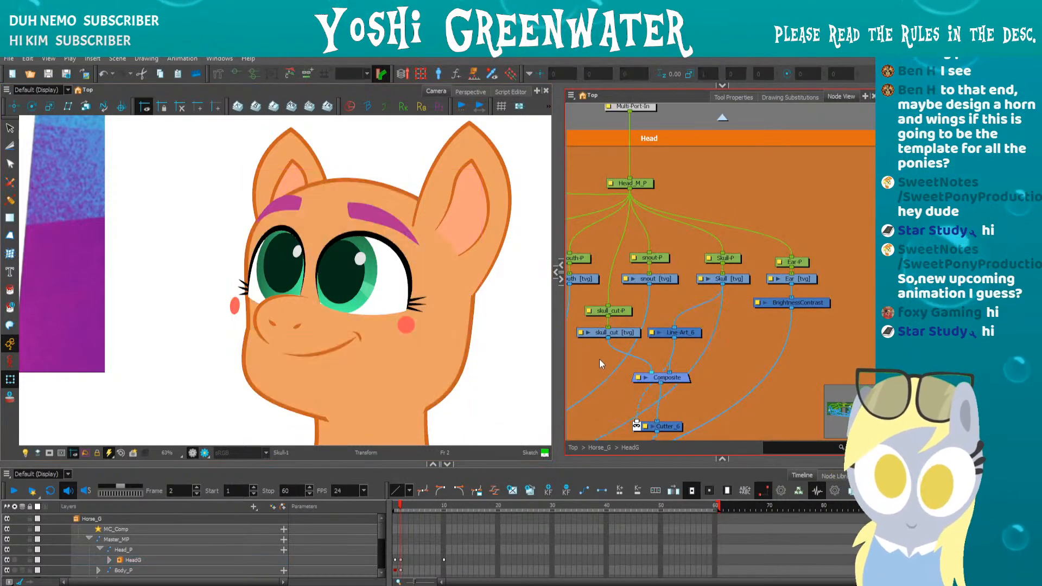
pyautogui.click(736, 283)
pyautogui.moveTo(737, 283); pyautogui.dragTo(736, 292)
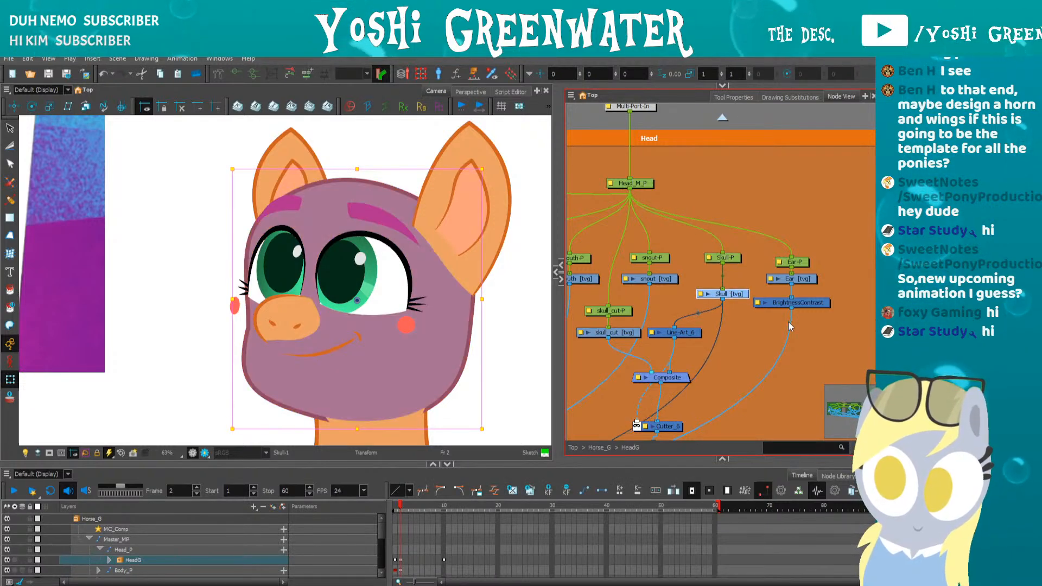
pyautogui.moveTo(789, 326); pyautogui.dragTo(823, 258)
pyautogui.click(730, 292)
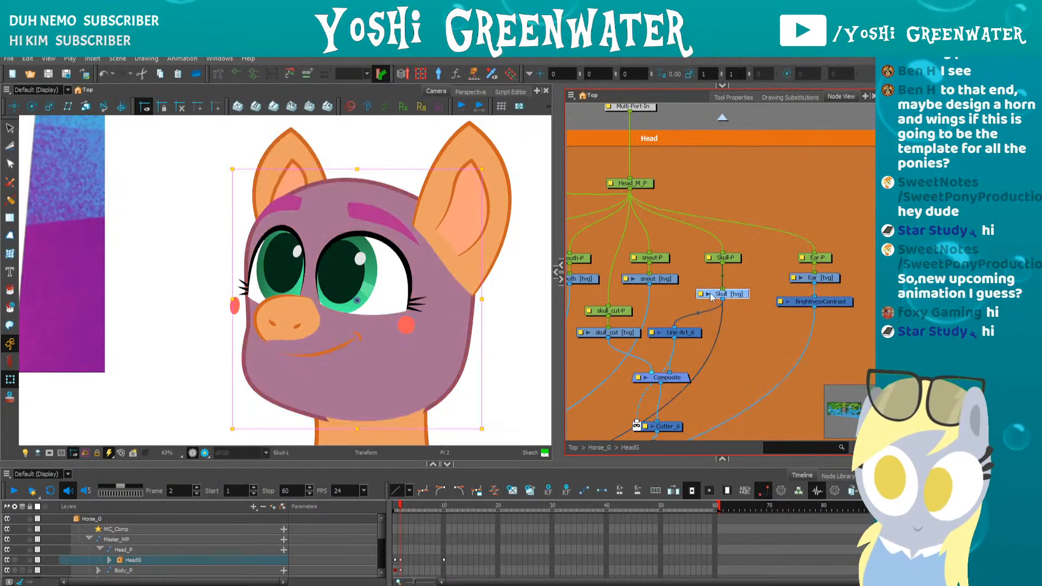
# - Activate the Rigging tool in Curve mode for the Skull drawing, keeping its tool options in view
pyautogui.moveTo(226, 233); pyautogui.dragTo(202, 221)
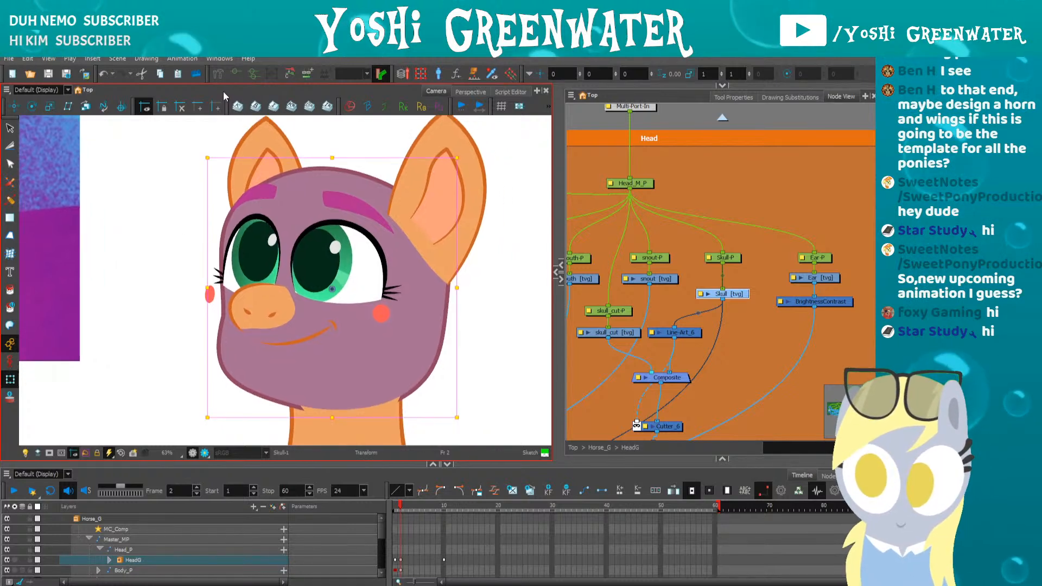
pyautogui.click(216, 75)
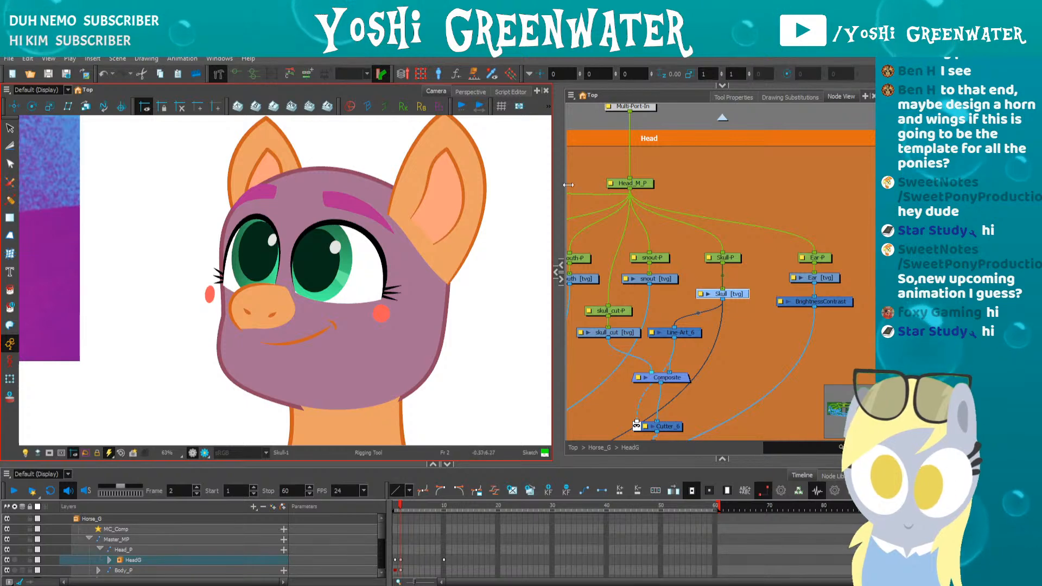
pyautogui.click(734, 97)
pyautogui.click(651, 134)
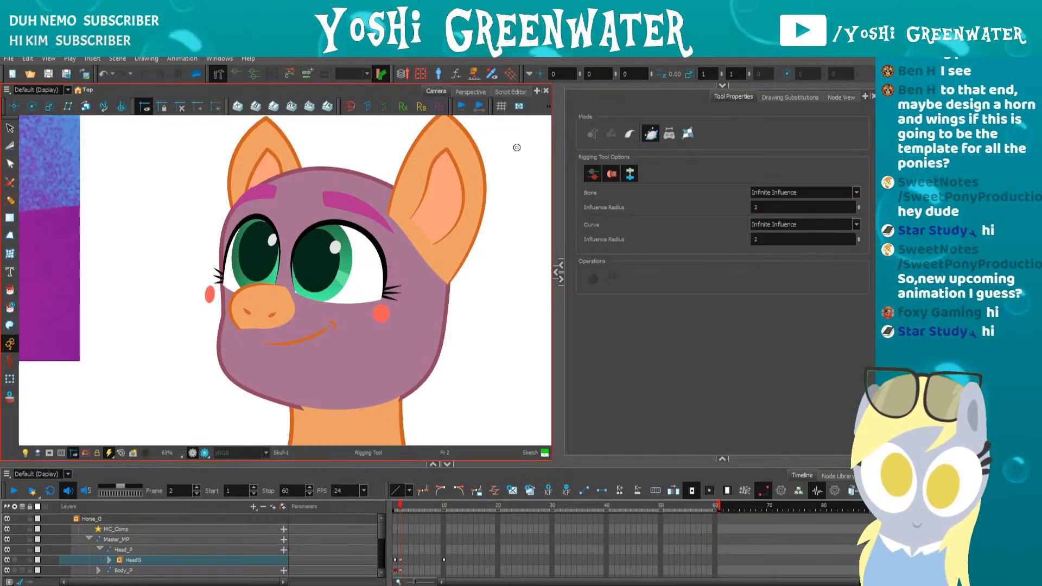
# - Enlarge the timeline area, locate the Skull layer and solo it so that only the skull shape is displayed
pyautogui.moveTo(90, 464); pyautogui.dragTo(85, 438)
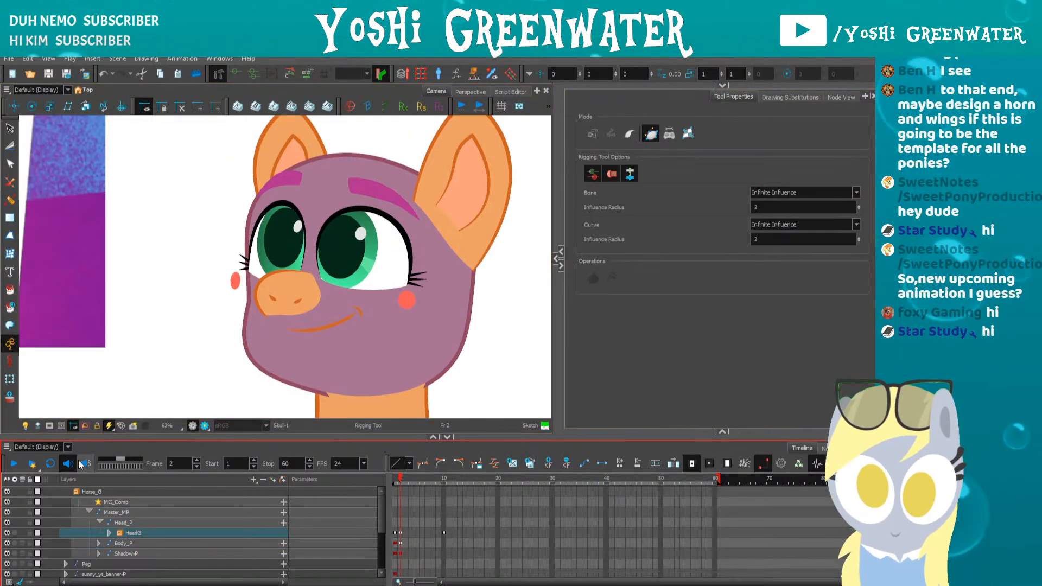
pyautogui.click(16, 534)
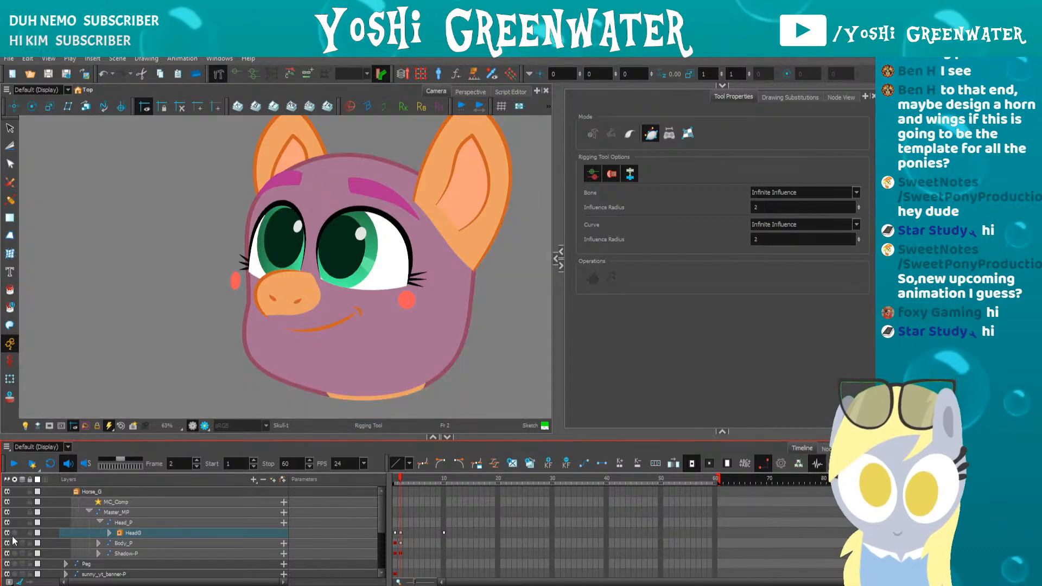
pyautogui.hotkey('shift', 't')
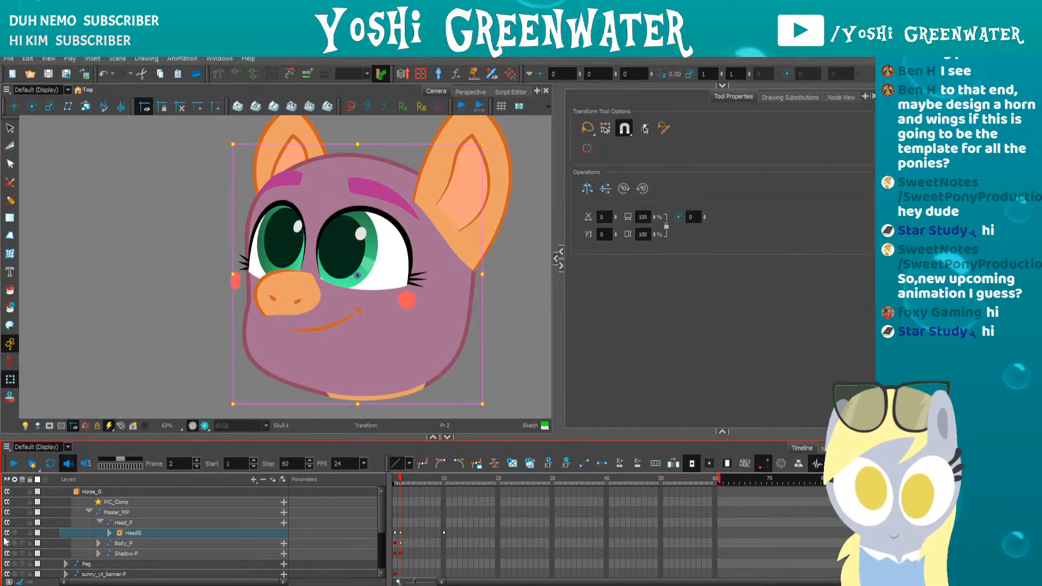
pyautogui.click(15, 480)
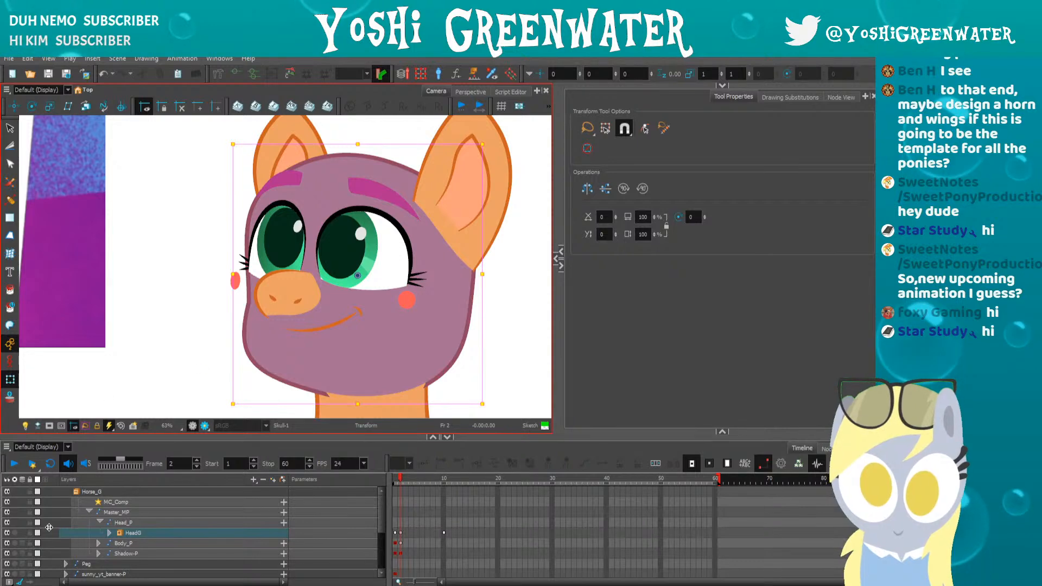
pyautogui.press('o')
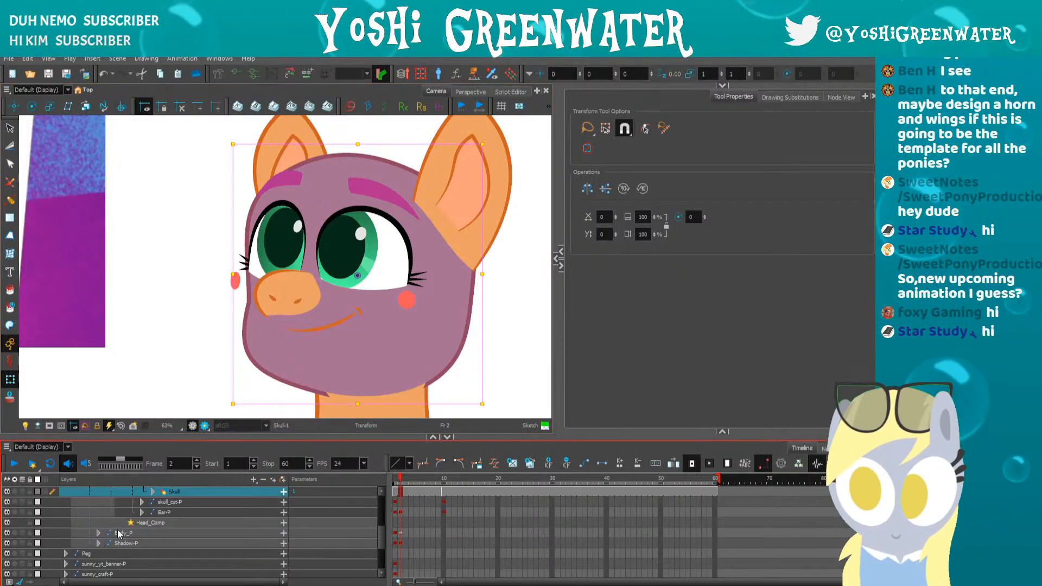
pyautogui.hotkey('alt', 'z')
pyautogui.click(15, 512)
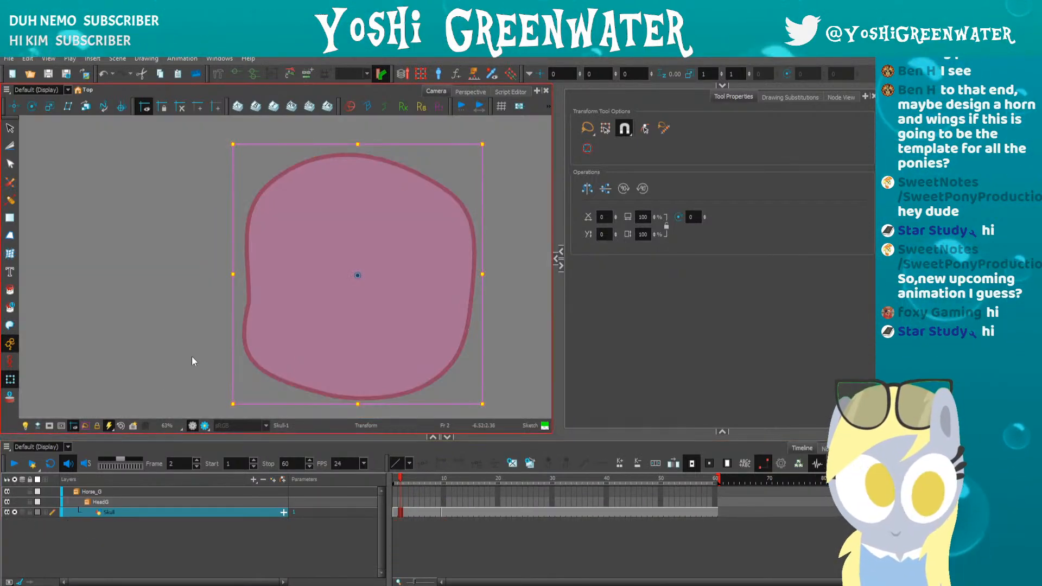
# - Make the timeline area slightly smaller and go to frame 1 of the Skull layer
pyautogui.click(210, 354)
pyautogui.moveTo(316, 438); pyautogui.dragTo(316, 455)
pyautogui.moveTo(401, 499)
pyautogui.mouseDown()
pyautogui.moveTo(421, 502)
pyautogui.moveTo(359, 493)
pyautogui.mouseUp()
pyautogui.click(395, 529)
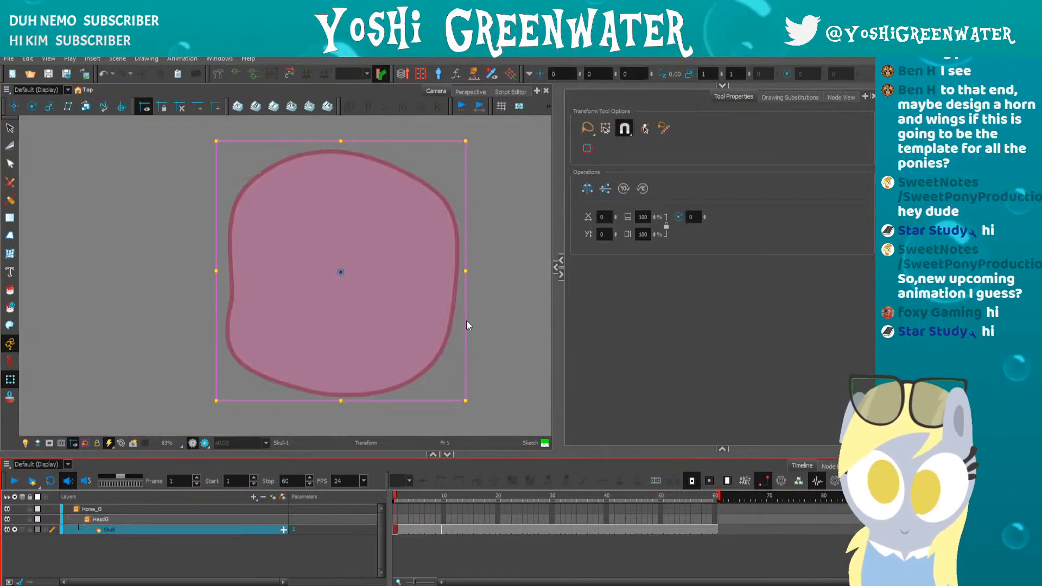
# - Build a curve deformation chain around the skull outline with the Rigging tool, starting at its upper-right edge and going counterclockwise
pyautogui.click(217, 74)
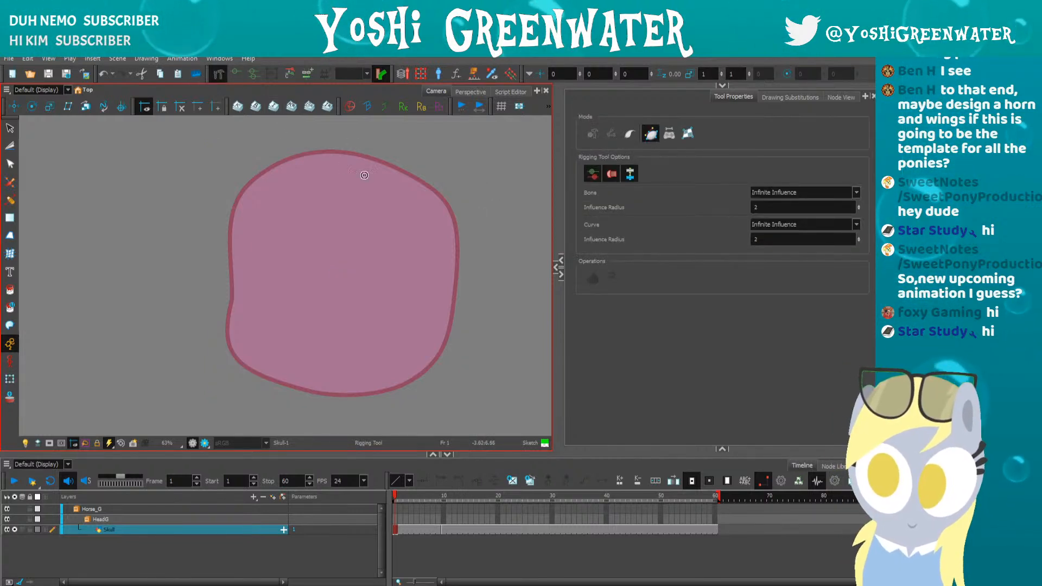
pyautogui.click(451, 210)
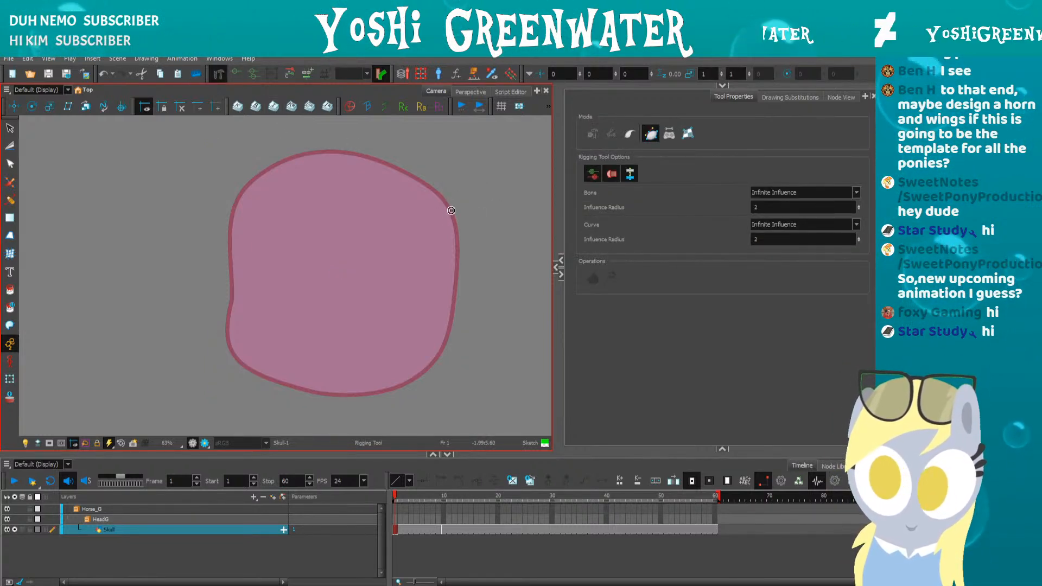
pyautogui.click(348, 152)
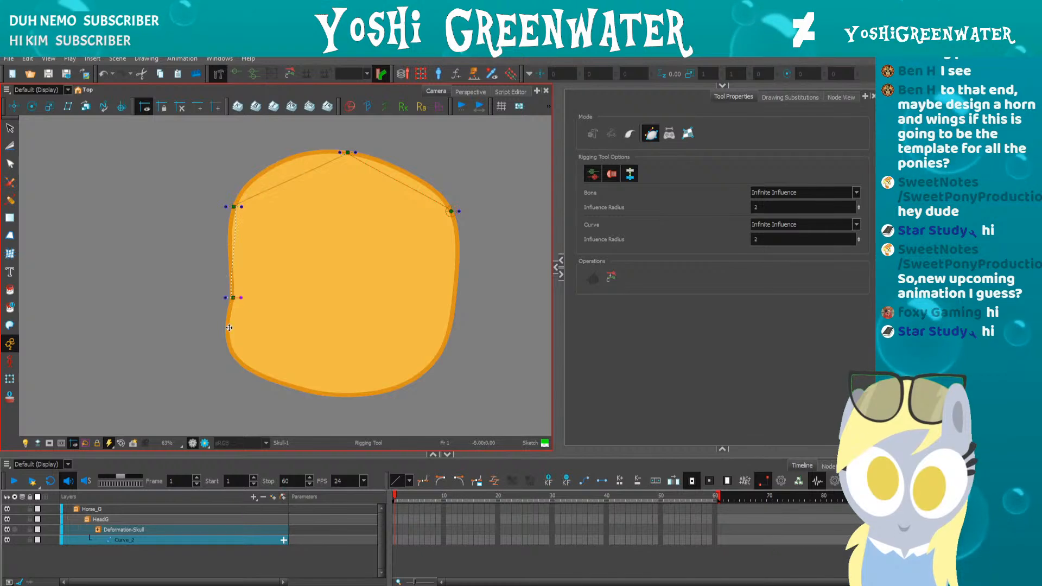
pyautogui.click(275, 380)
pyautogui.click(389, 390)
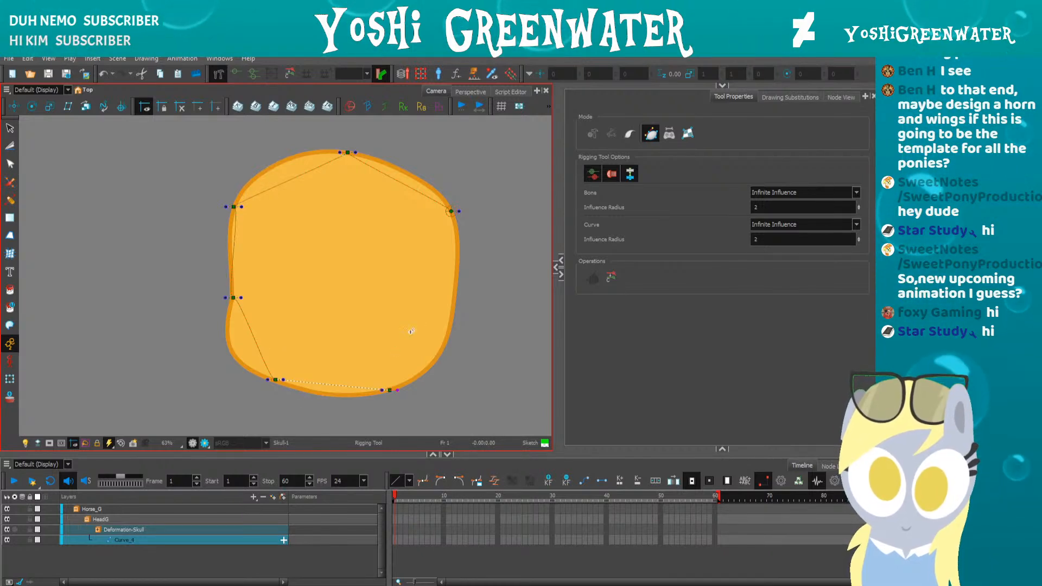
pyautogui.click(452, 292)
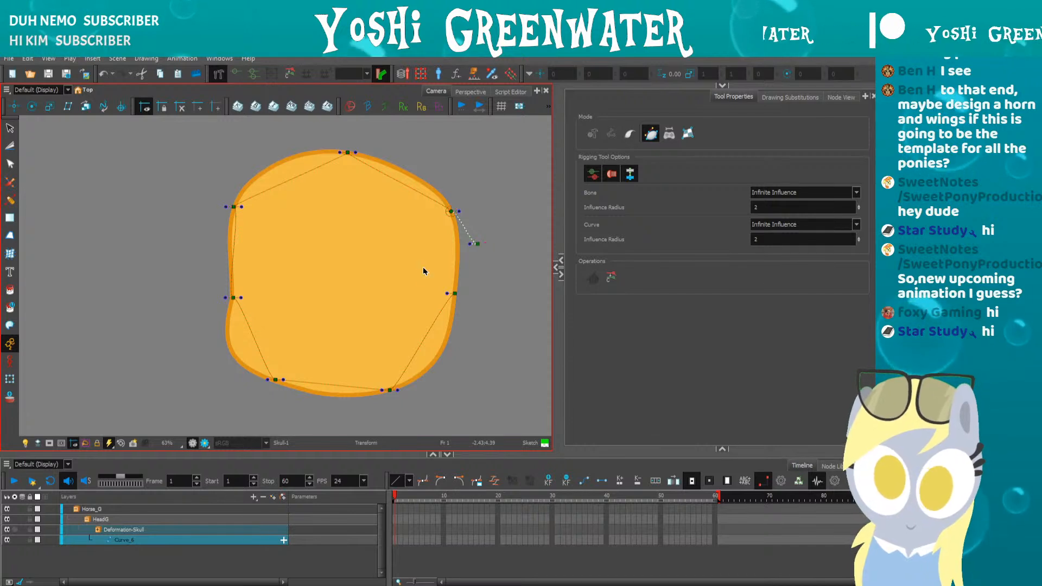
# - Undo the last two points of the curve chain and place the point on the skull's right edge again
pyautogui.hotkey('ctrl', 'z')
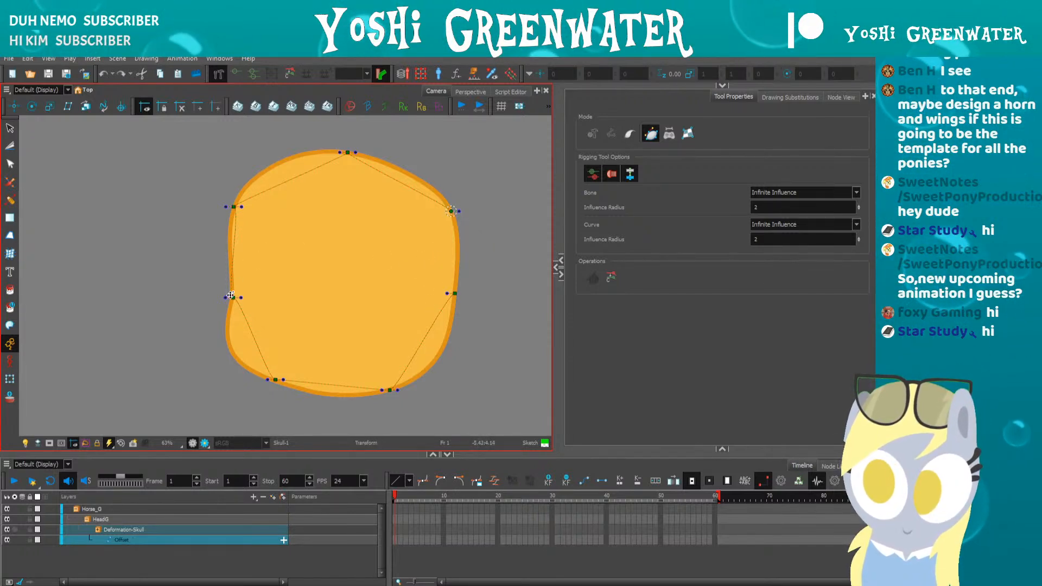
pyautogui.click(231, 297)
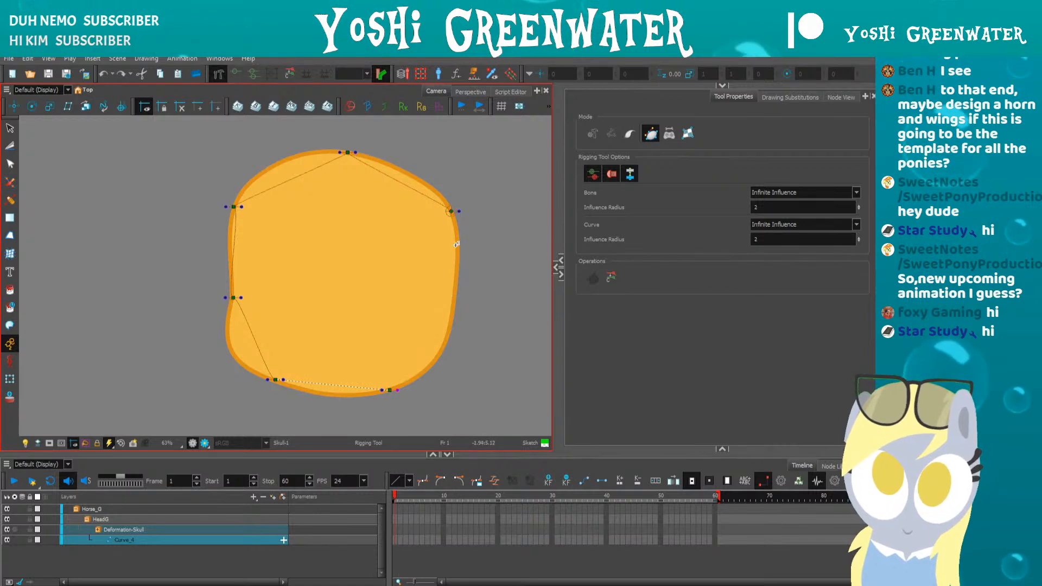
pyautogui.click(454, 288)
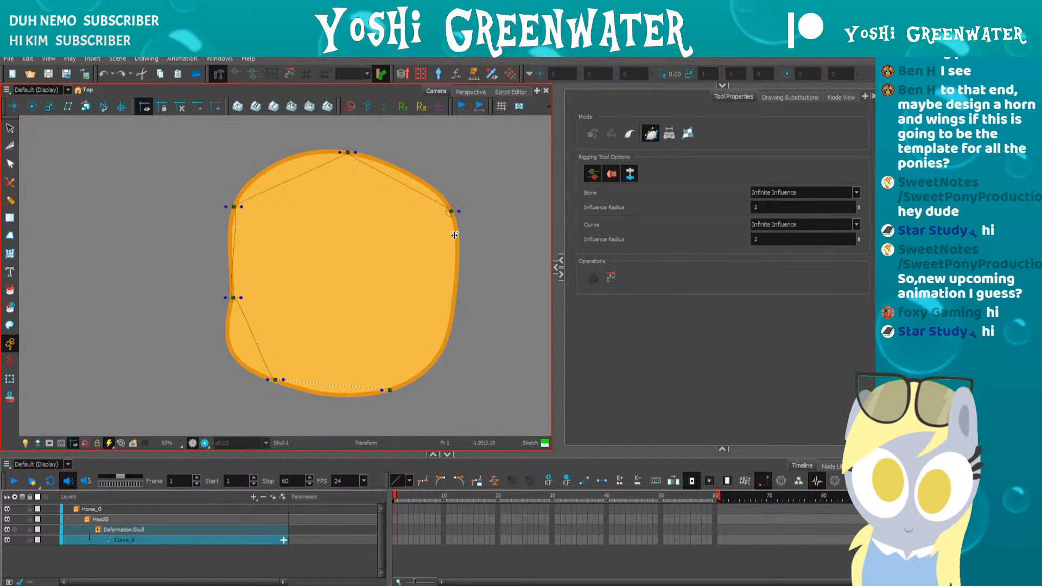
pyautogui.moveTo(455, 289); pyautogui.dragTo(454, 293)
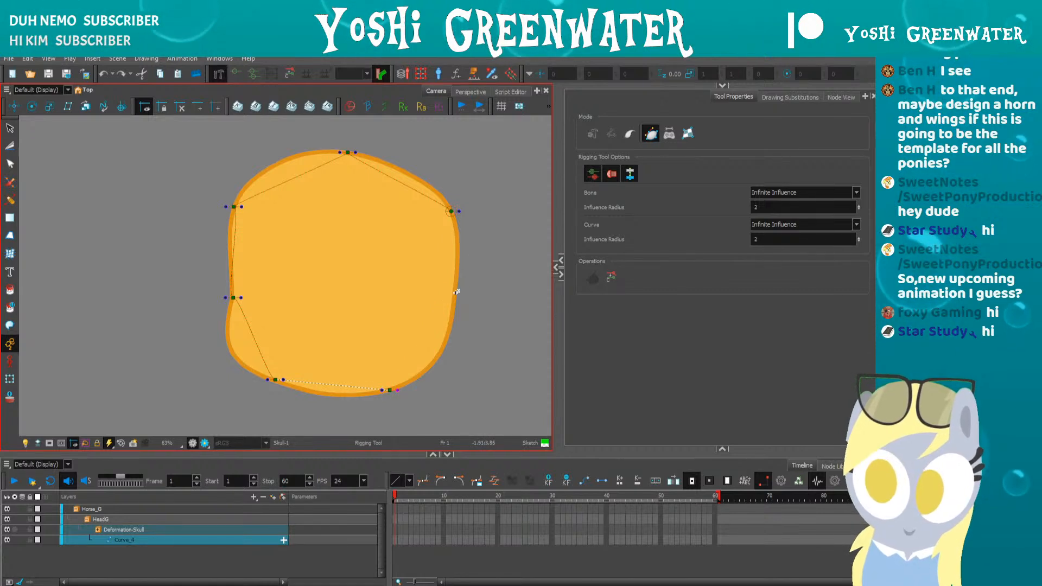
pyautogui.click(451, 211)
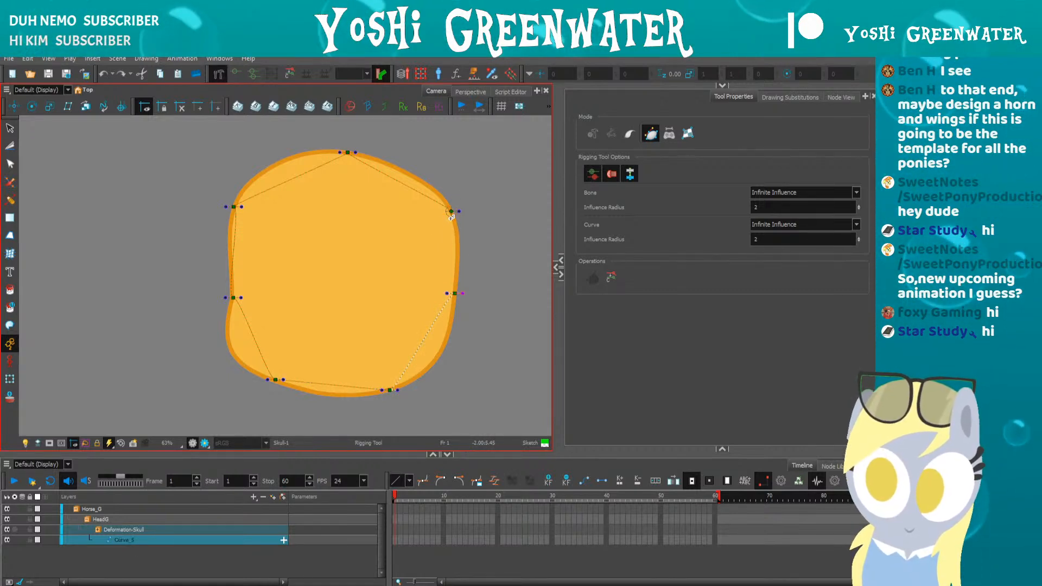
pyautogui.click(450, 212)
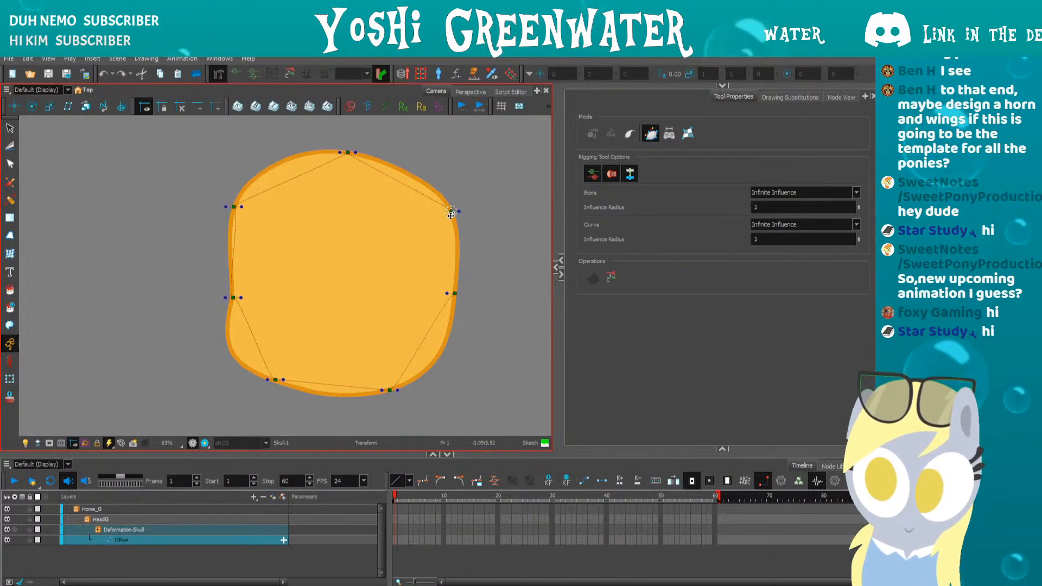
pyautogui.press('Escape')
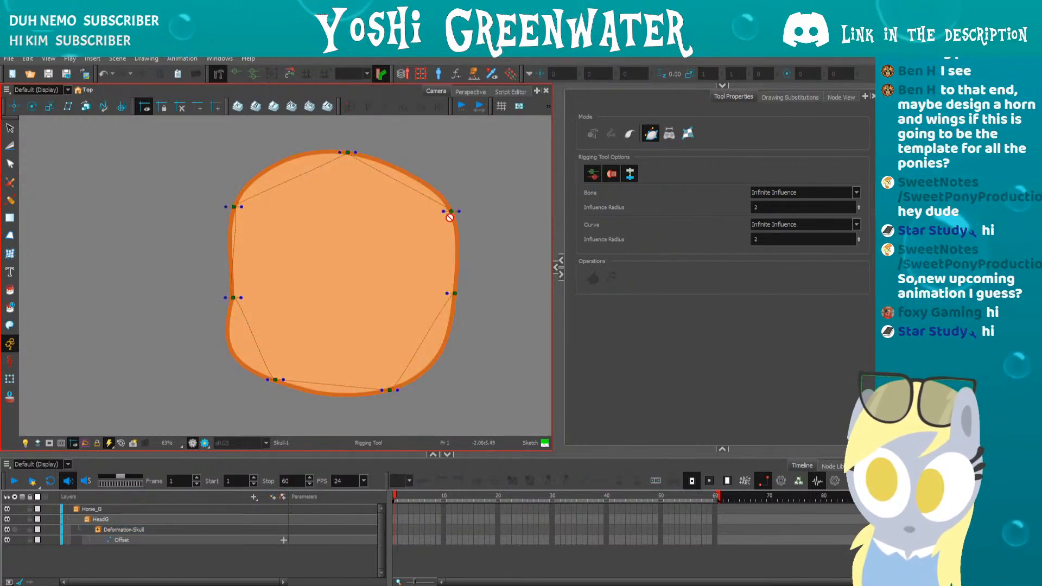
pyautogui.hotkey('shift', 't')
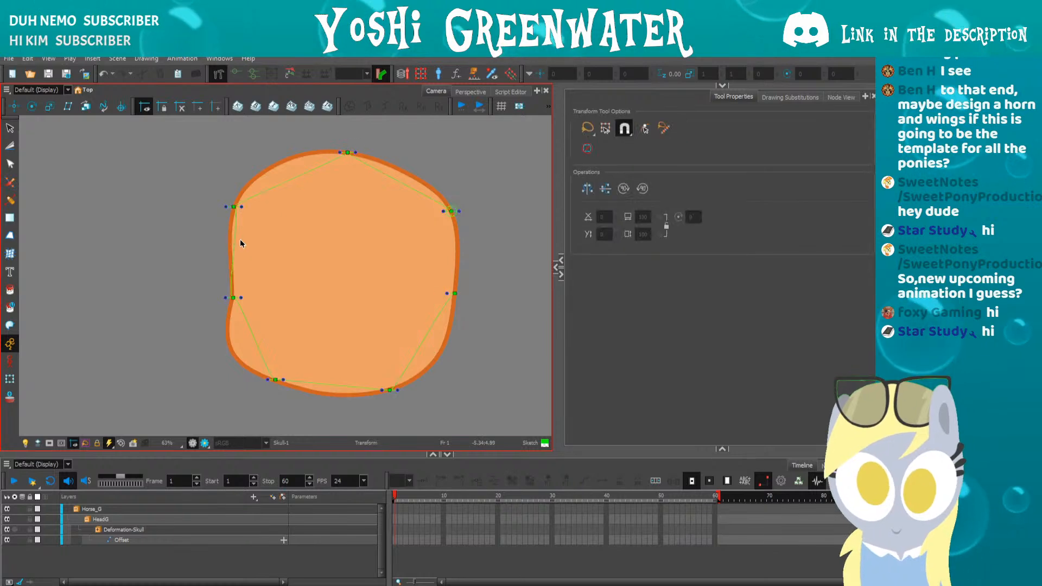
pyautogui.click(224, 205)
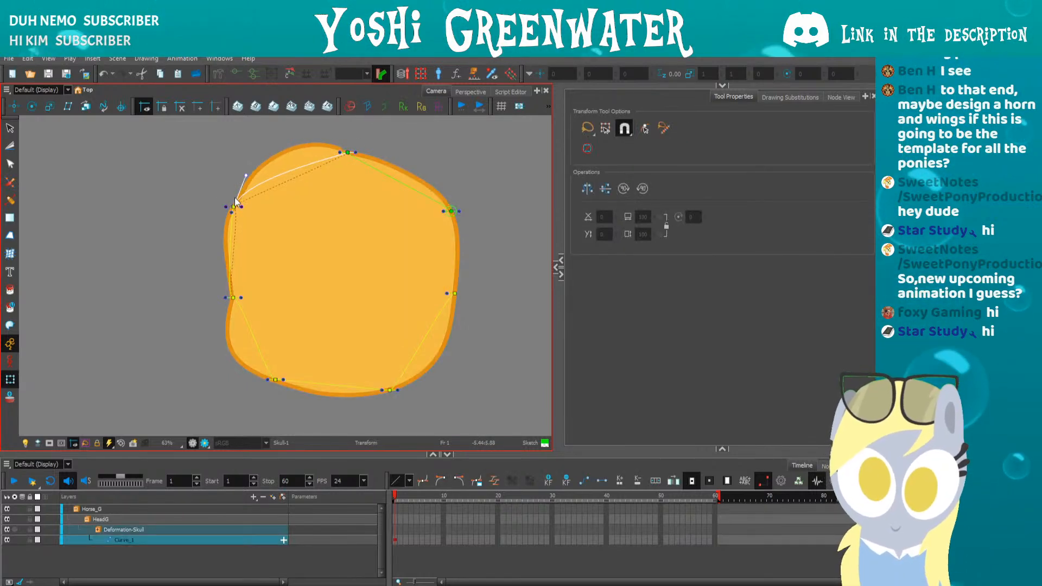
# - Adjust the curve handles at the upper-left and top deformation points with the Rigging tool to follow the skull outline
pyautogui.click(218, 74)
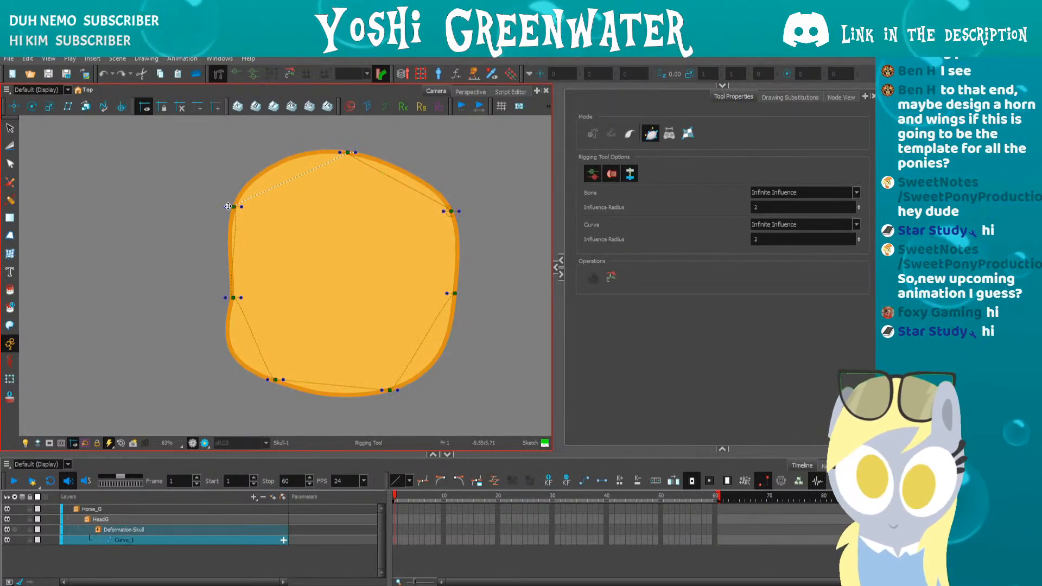
pyautogui.moveTo(239, 182); pyautogui.dragTo(241, 178)
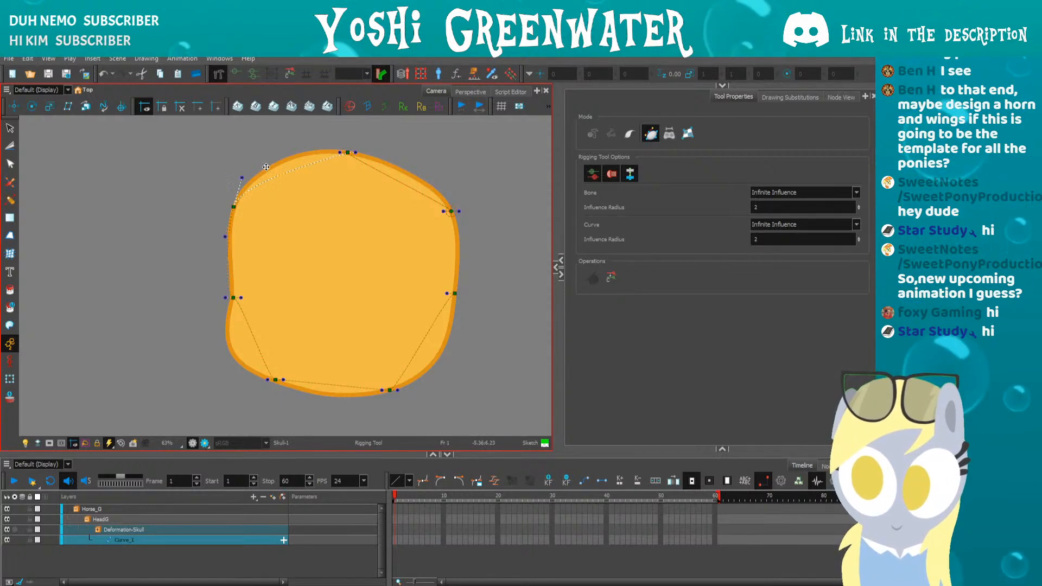
pyautogui.moveTo(336, 150); pyautogui.dragTo(291, 149)
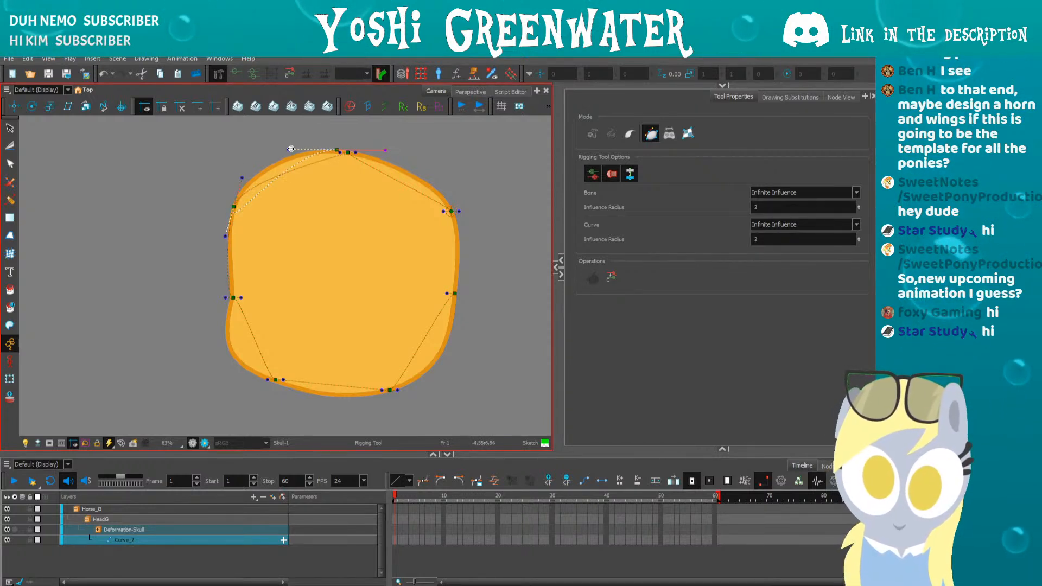
pyautogui.click(326, 152)
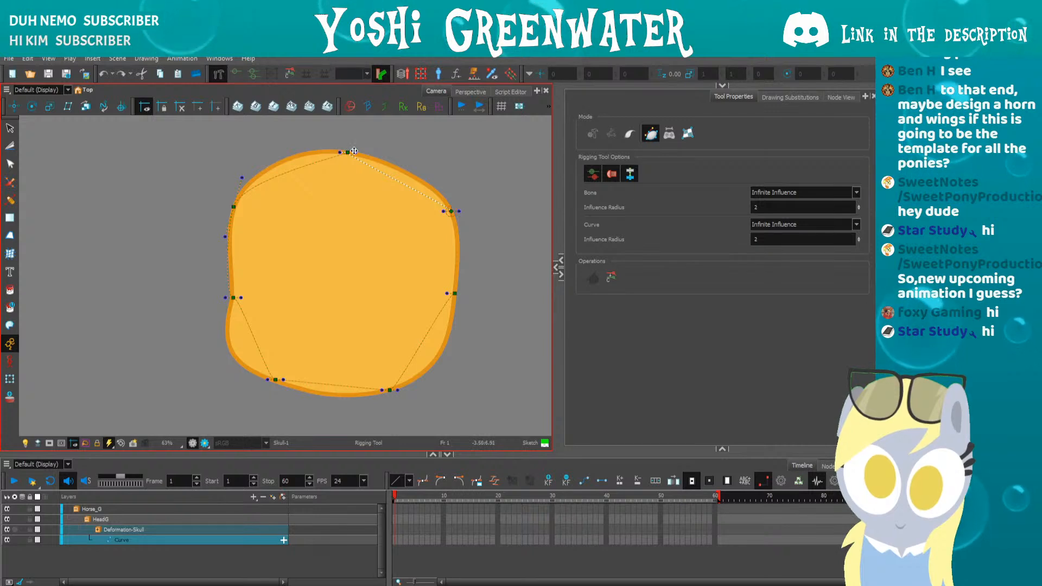
pyautogui.moveTo(290, 153); pyautogui.dragTo(290, 144)
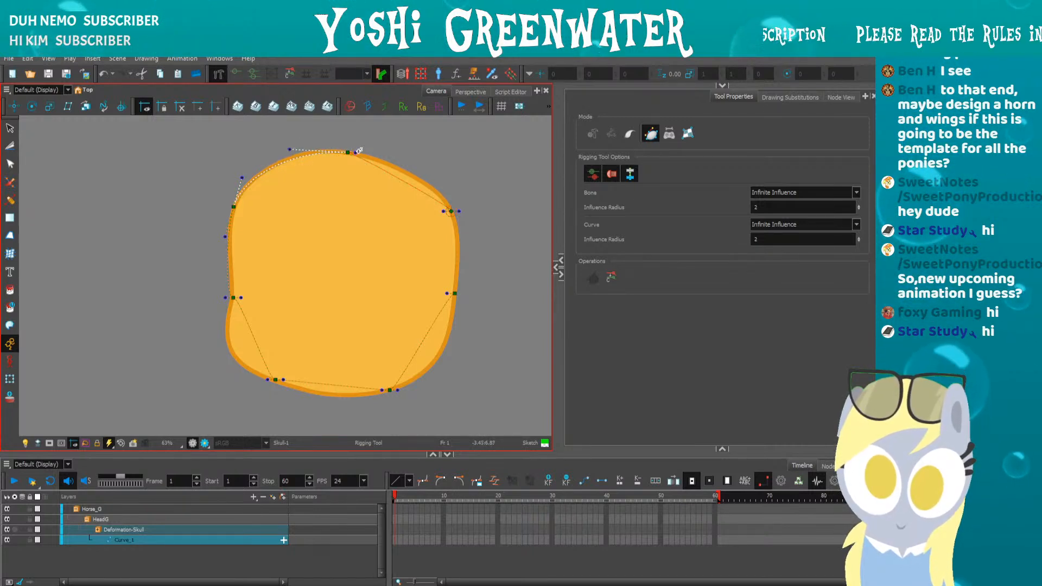
pyautogui.moveTo(356, 152); pyautogui.dragTo(409, 162)
# - Adjust the top deformation point's right-hand handle, and reposition the upper-right start point and its handles along the skull outline
pyautogui.click(455, 242)
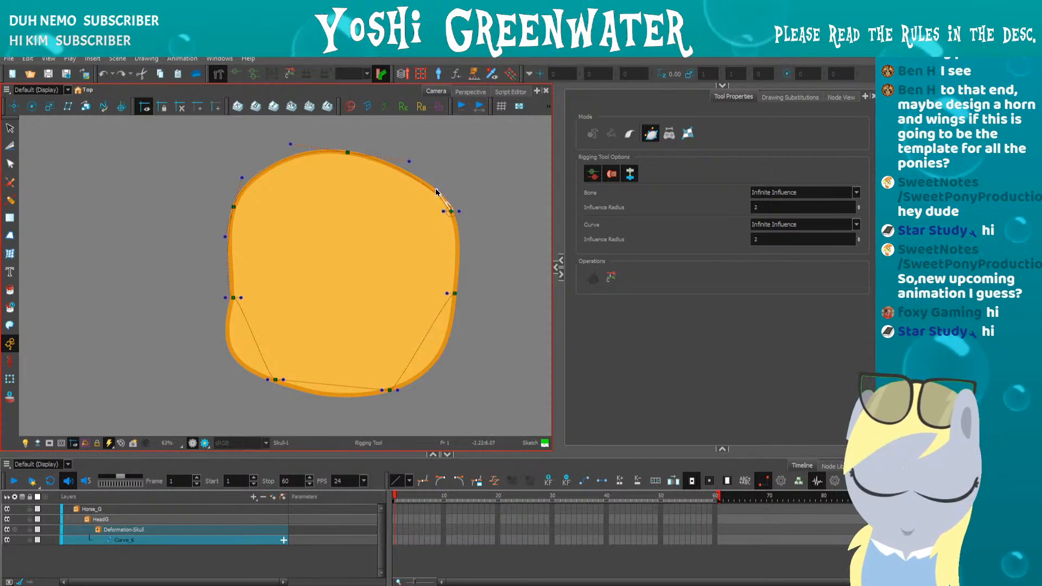
pyautogui.scroll(8, 445, 210)
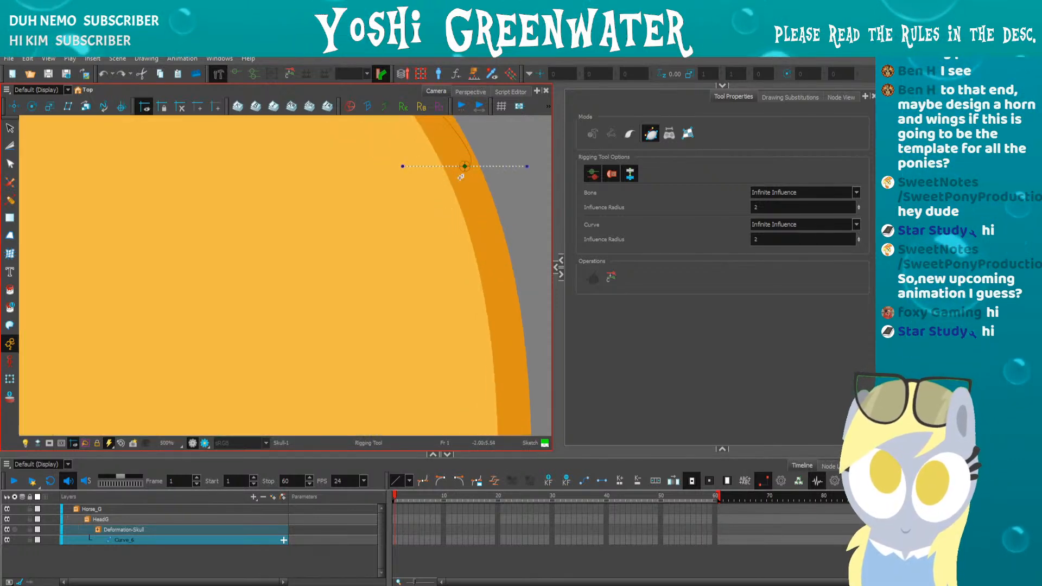
pyautogui.moveTo(465, 166); pyautogui.dragTo(444, 257)
pyautogui.moveTo(401, 192); pyautogui.dragTo(469, 190)
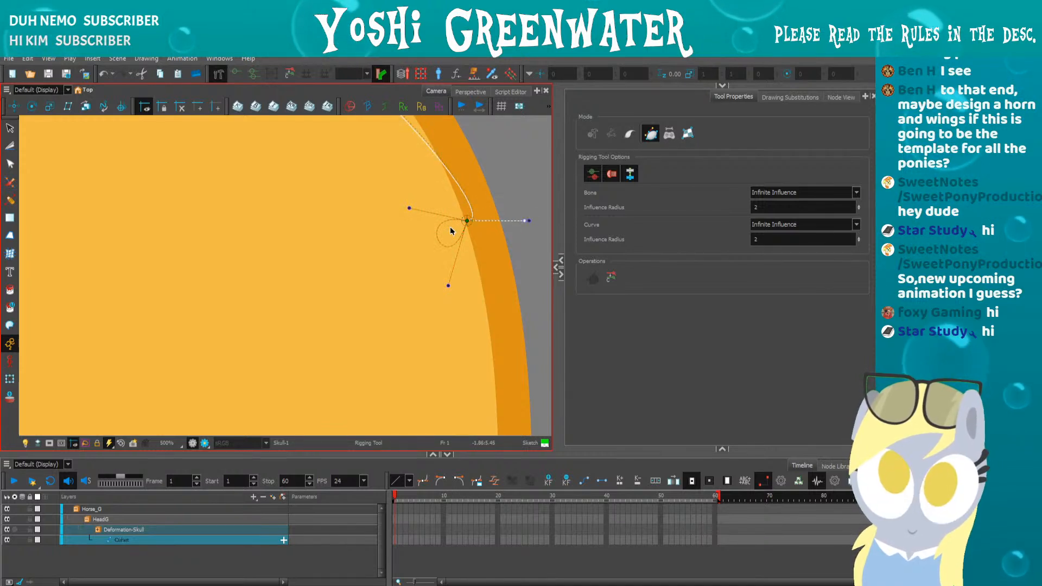
pyautogui.click(421, 125)
pyautogui.moveTo(409, 208); pyautogui.dragTo(476, 193)
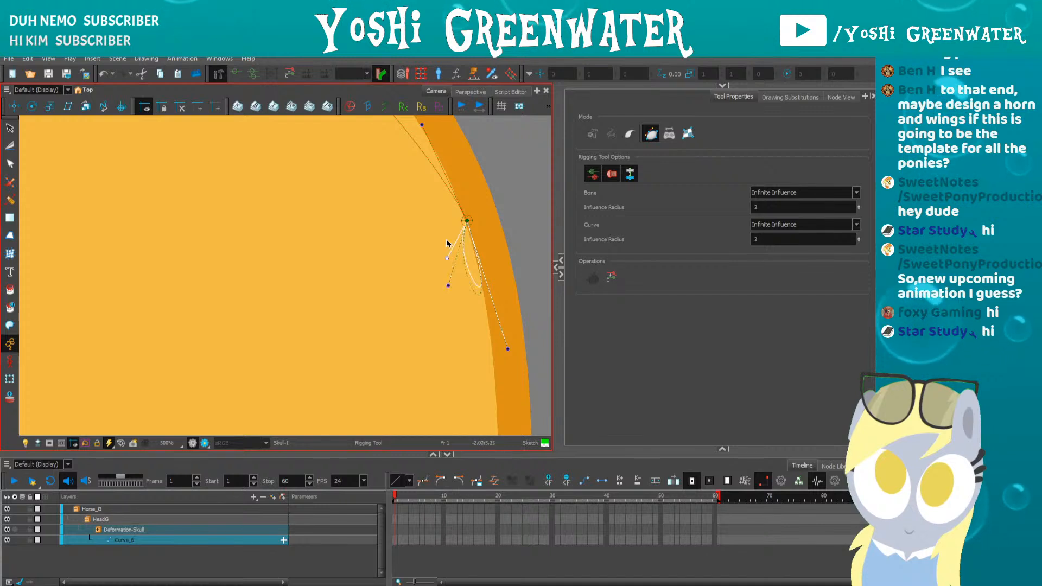
# - Try to realign the remaining curve handles and the start point at the skull's upper-right edge
pyautogui.moveTo(507, 349); pyautogui.dragTo(492, 182)
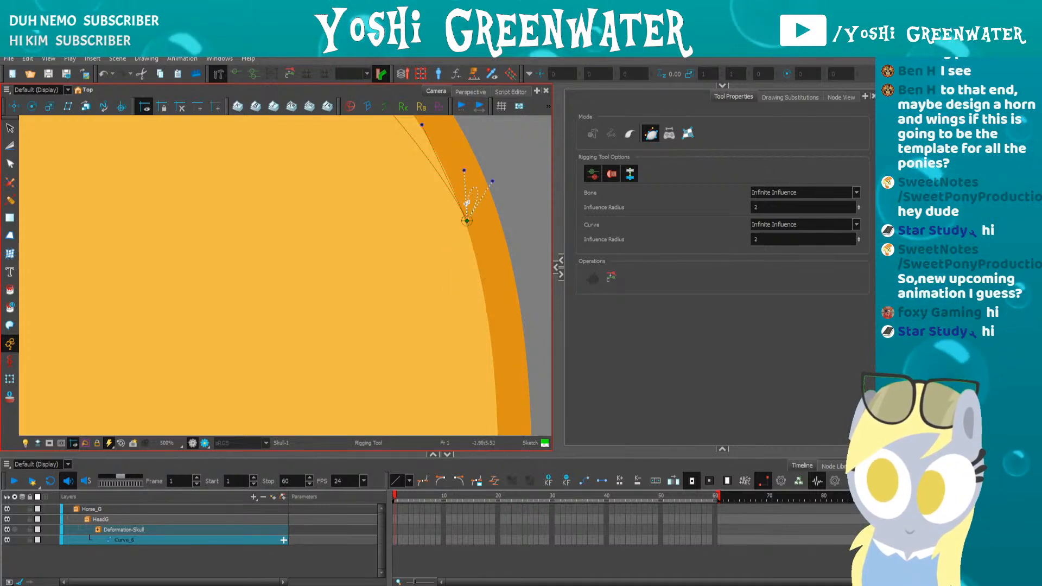
pyautogui.click(466, 221)
pyautogui.scroll(-5, 448, 211)
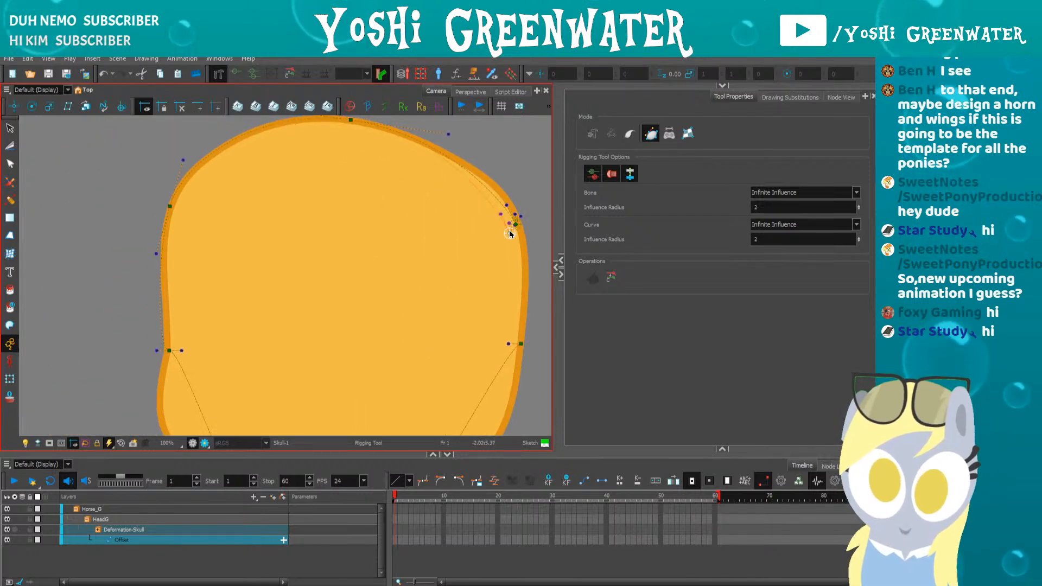
pyautogui.moveTo(516, 223); pyautogui.dragTo(510, 231)
pyautogui.scroll(4, 502, 216)
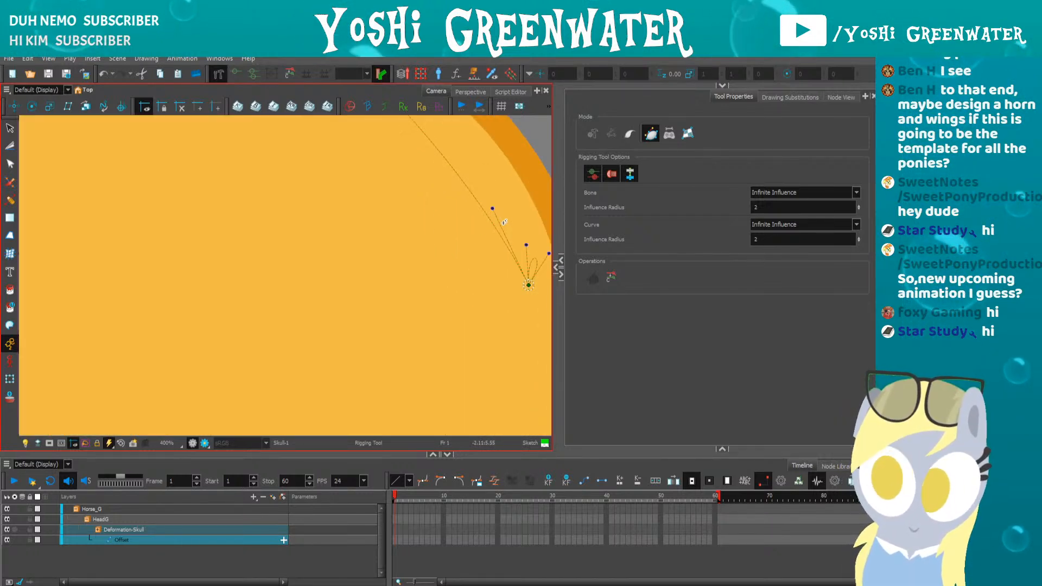
pyautogui.click(529, 255)
# - Enter the Deformation-Skull group in the Node View and spread its curve nodes apart to expose the connections
pyautogui.click(841, 98)
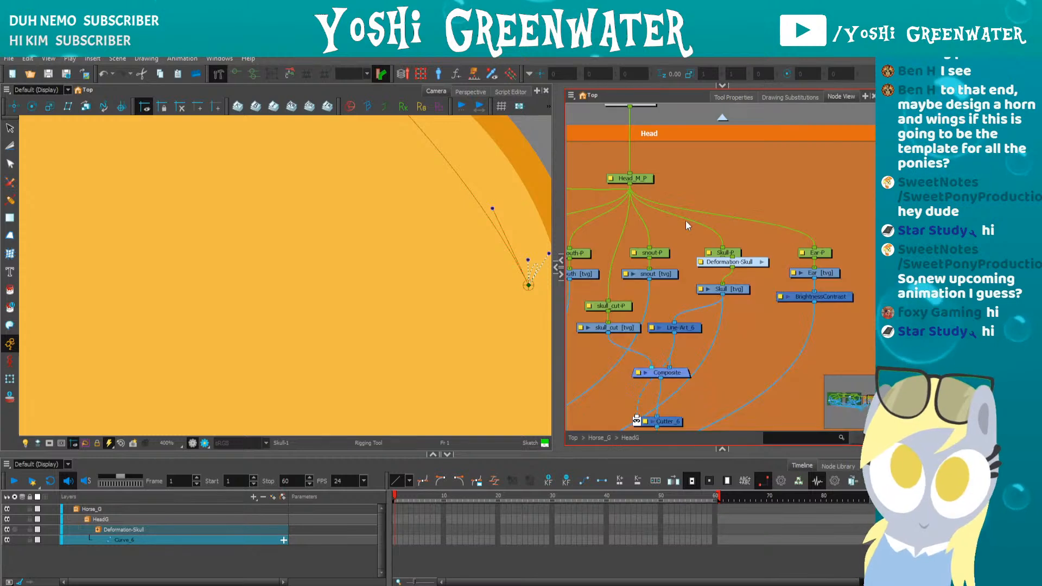
pyautogui.press('o')
pyautogui.moveTo(661, 238); pyautogui.dragTo(645, 205)
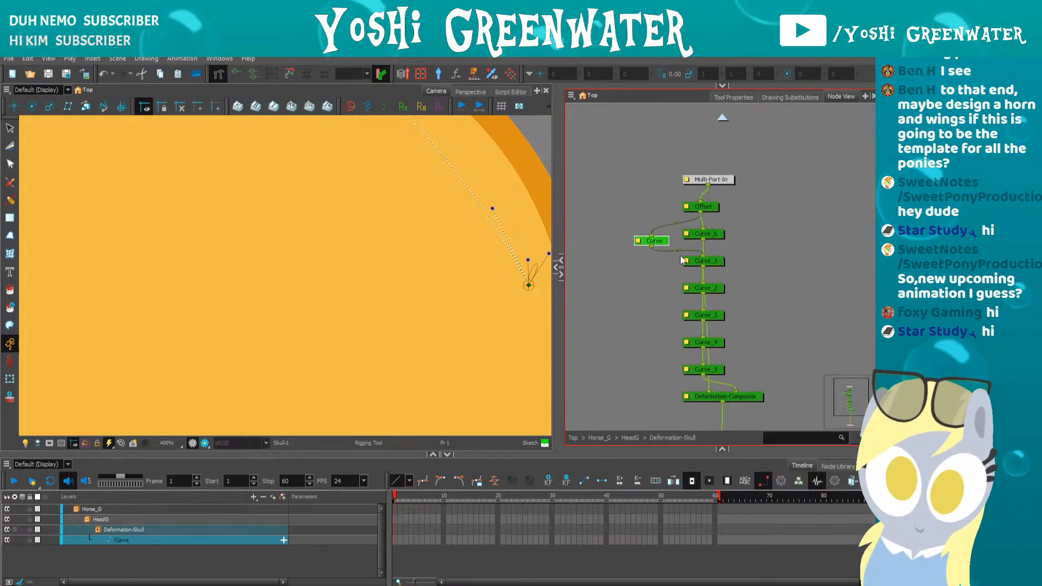
pyautogui.moveTo(687, 346); pyautogui.dragTo(717, 254)
pyautogui.moveTo(627, 240); pyautogui.dragTo(660, 247)
pyautogui.moveTo(608, 227); pyautogui.dragTo(607, 231)
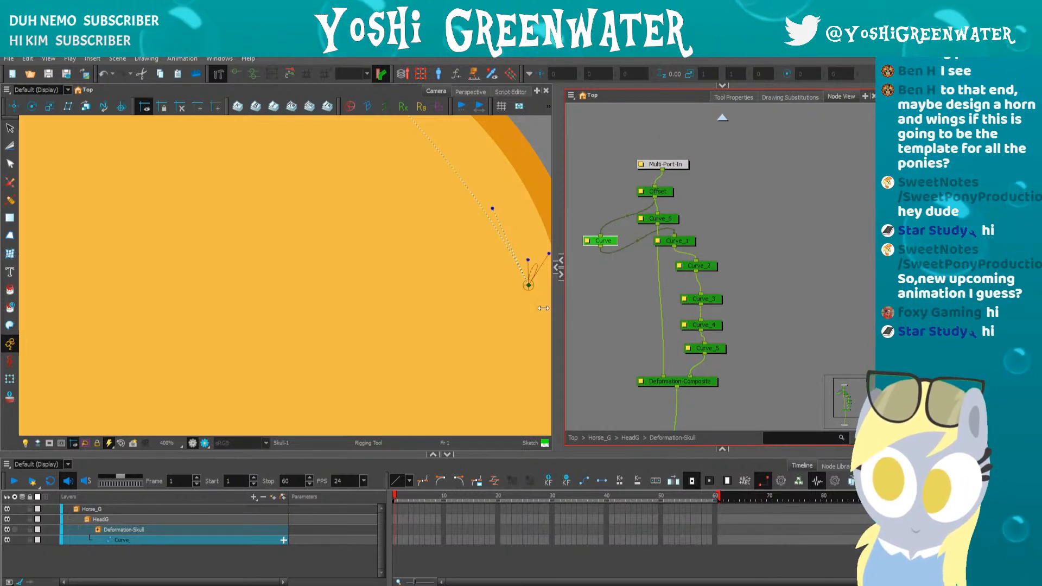
# - Try deleting the Curve node from the skull's deformation chain and undo the deletion
pyautogui.press('Delete')
pyautogui.scroll(-1, 410, 278)
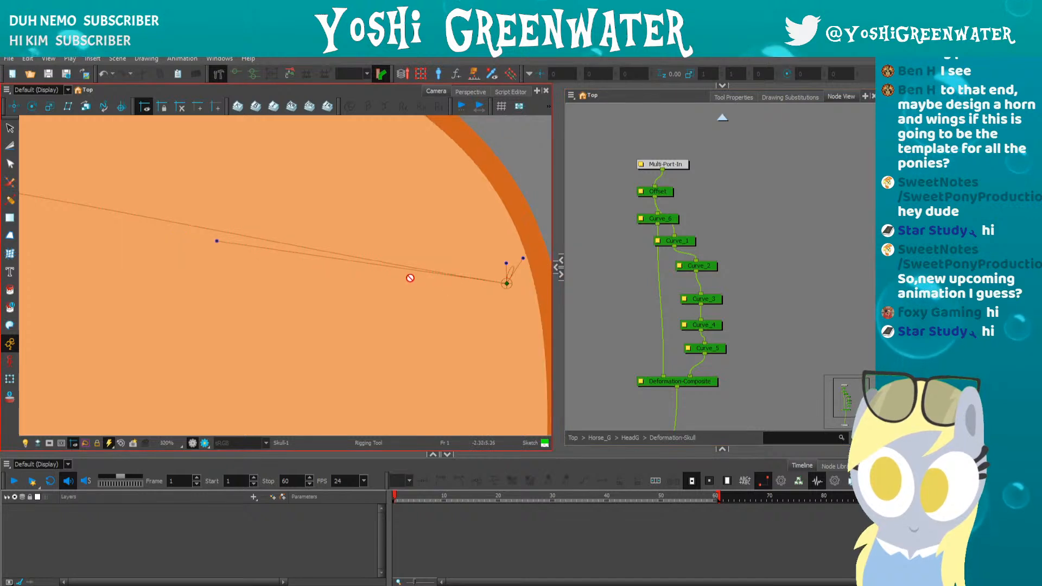
pyautogui.scroll(-7, 409, 278)
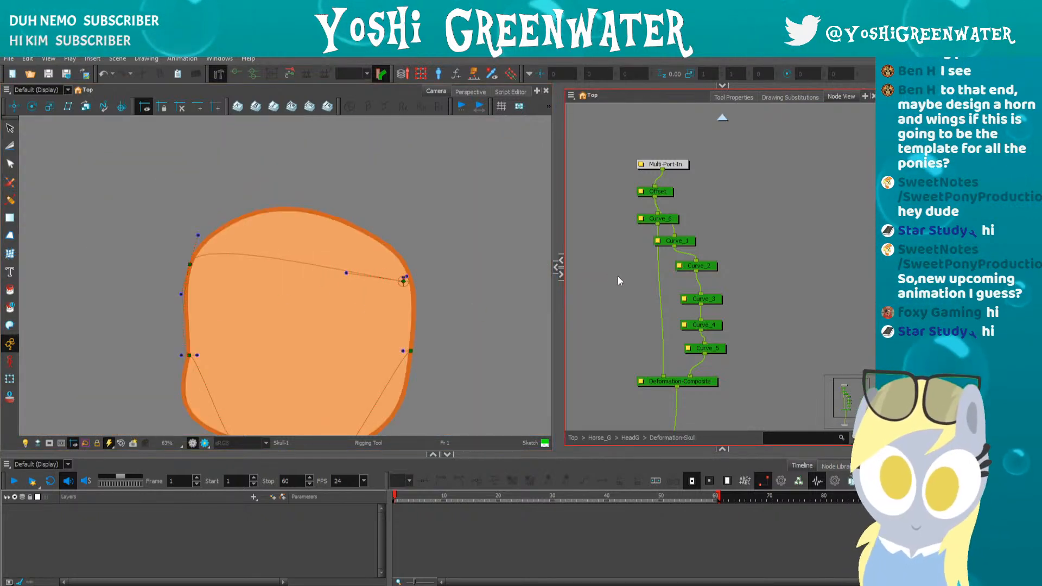
pyautogui.hotkey('ctrl', 'z')
# - Delete the extra Curve_6 node and rearrange the Offset and remaining curve nodes into a tidy chain
pyautogui.click(646, 221)
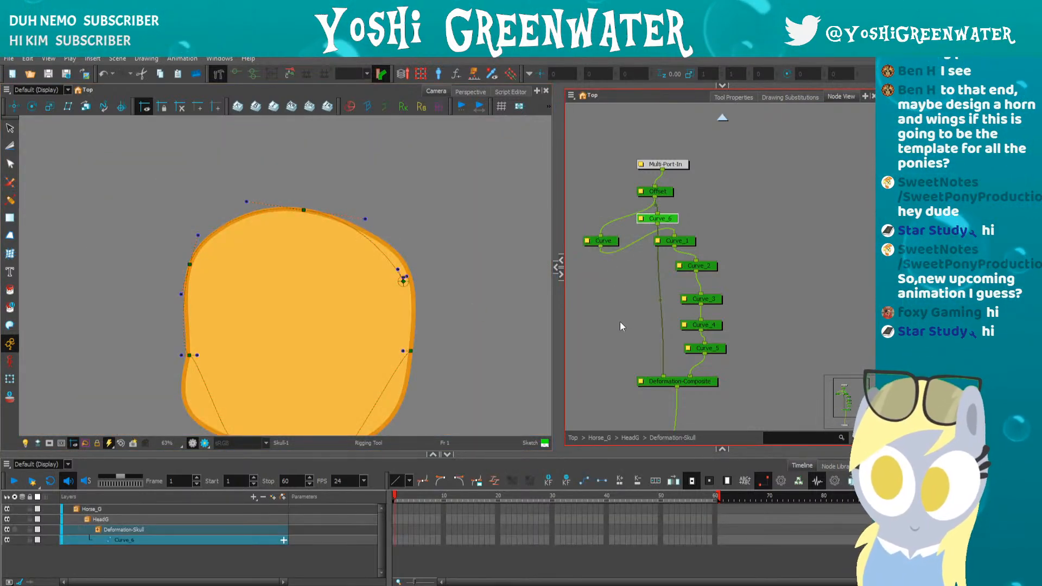
pyautogui.press('Delete')
pyautogui.moveTo(365, 268); pyautogui.dragTo(403, 210)
pyautogui.moveTo(612, 282); pyautogui.dragTo(621, 271)
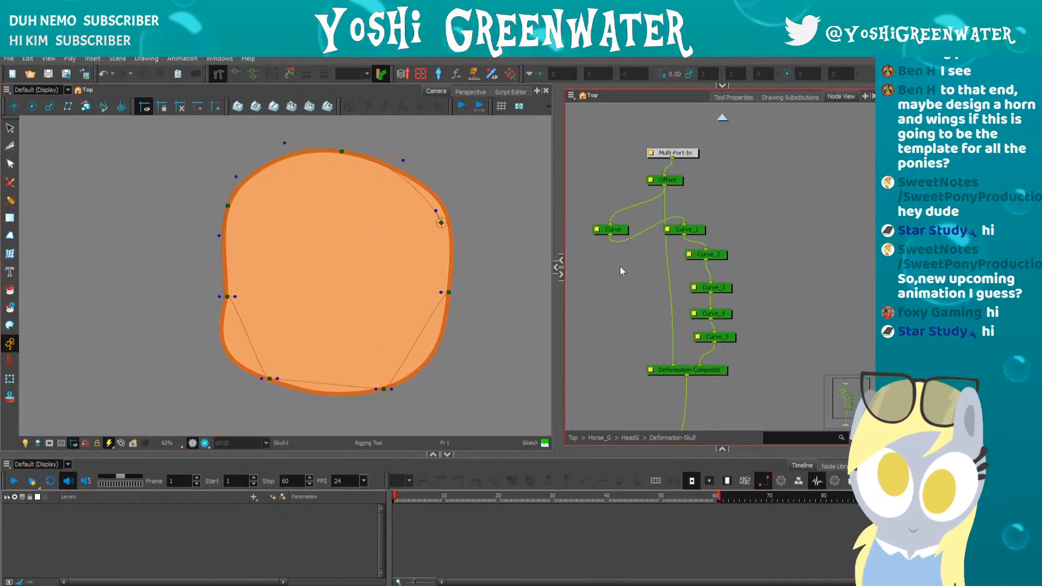
pyautogui.moveTo(617, 231); pyautogui.dragTo(753, 350)
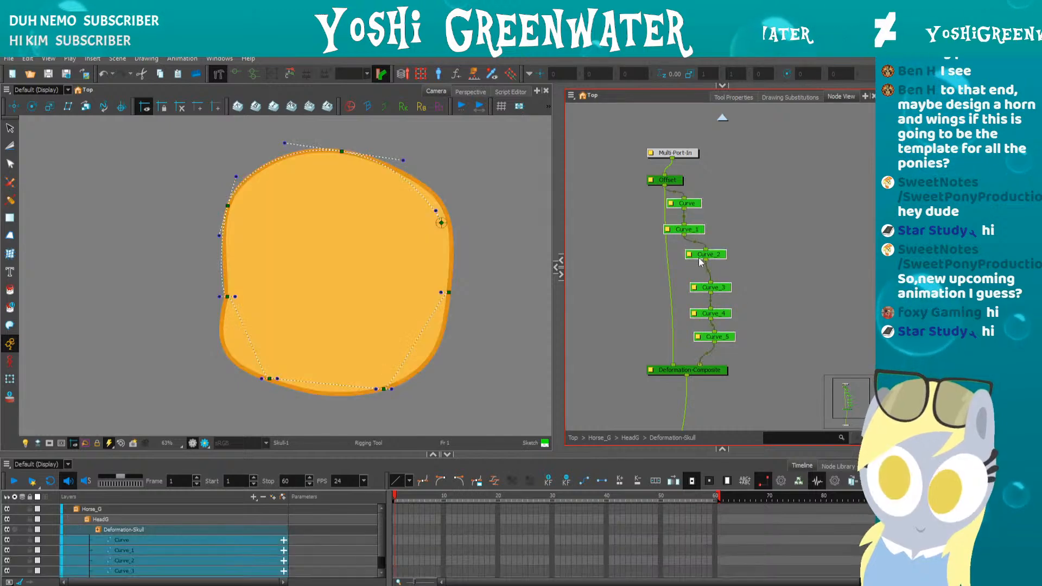
pyautogui.moveTo(698, 230); pyautogui.dragTo(715, 229)
pyautogui.click(640, 247)
pyautogui.moveTo(664, 180); pyautogui.dragTo(656, 183)
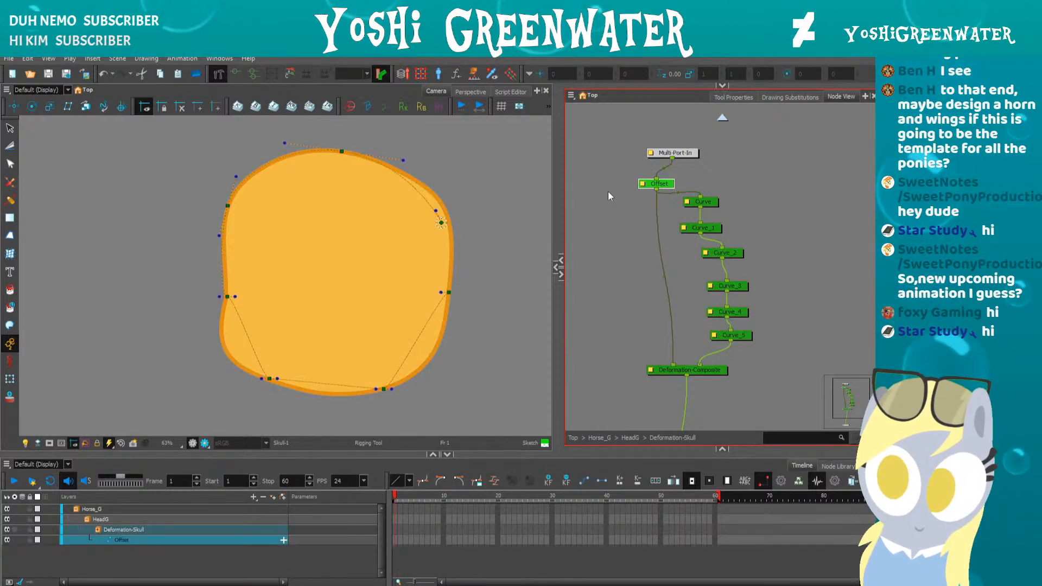
# - Move the upper-right start point onto the outline and shape its handle and the top point's two handles to match
pyautogui.scroll(4, 416, 171)
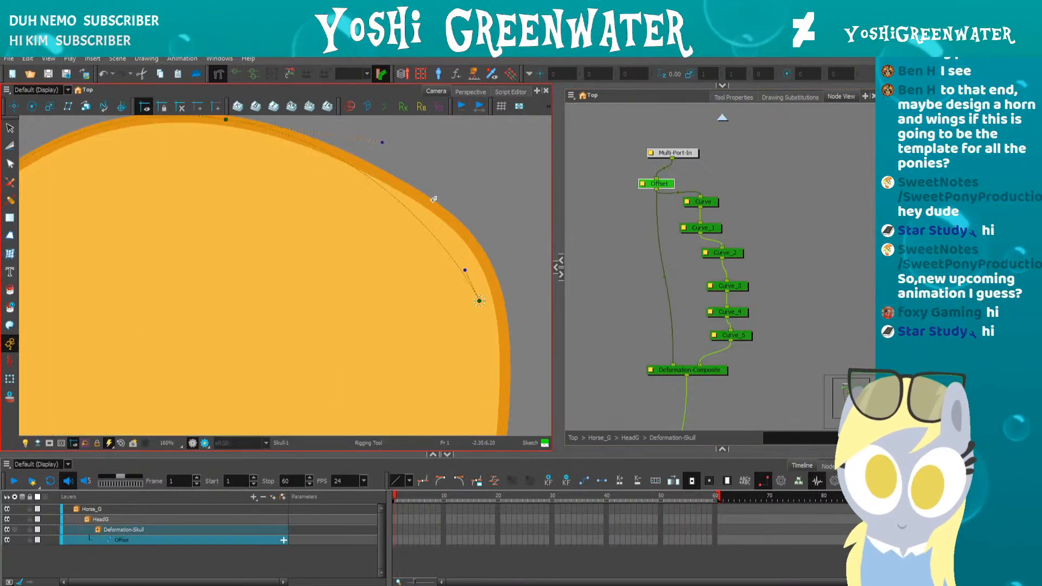
pyautogui.moveTo(501, 329); pyautogui.dragTo(496, 231)
pyautogui.click(500, 326)
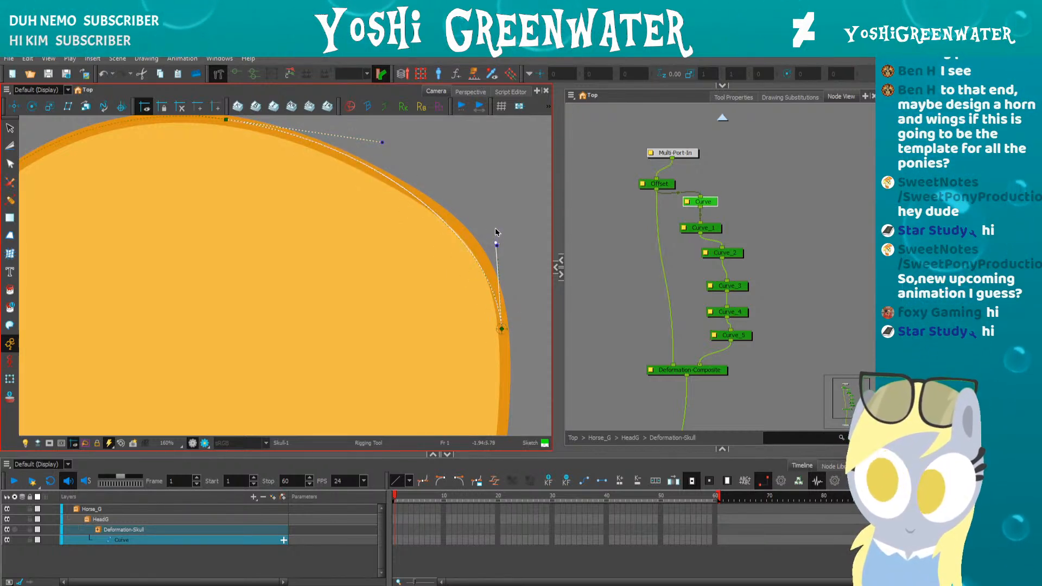
pyautogui.moveTo(371, 224); pyautogui.dragTo(418, 280)
pyautogui.moveTo(272, 176); pyautogui.dragTo(268, 177)
pyautogui.moveTo(423, 200); pyautogui.dragTo(418, 198)
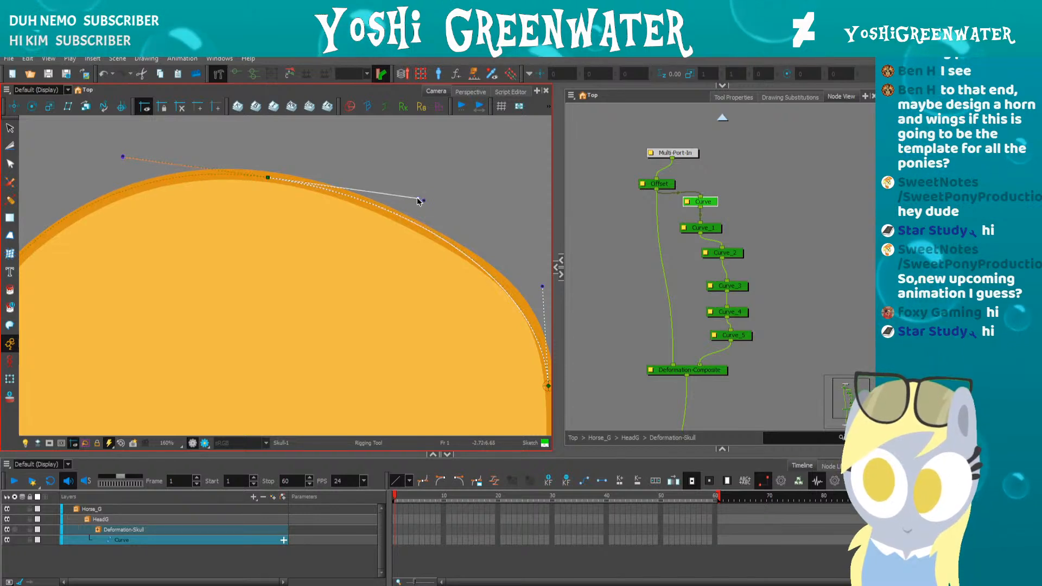
pyautogui.moveTo(123, 156); pyautogui.dragTo(112, 162)
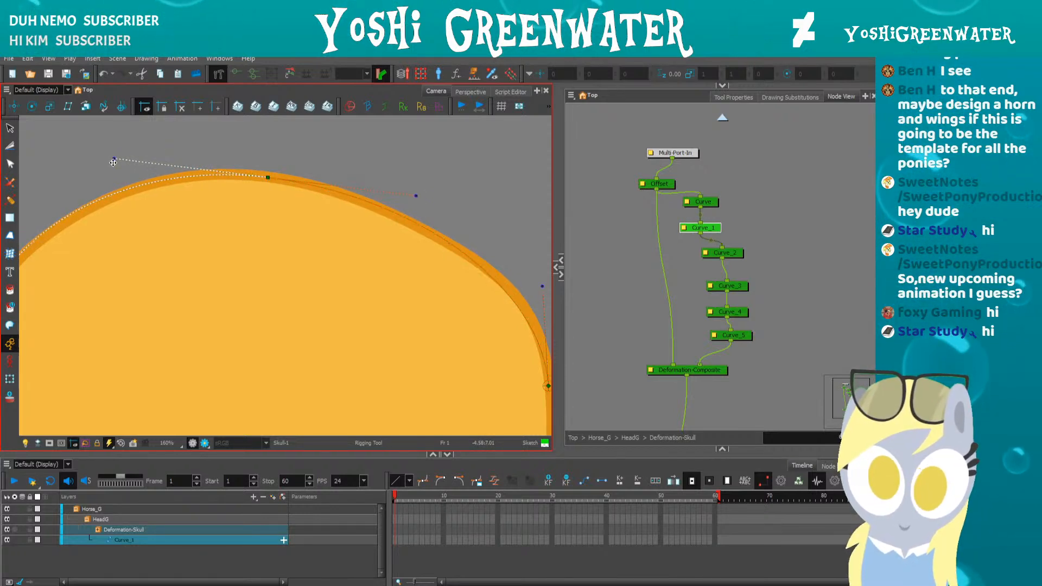
# - Nudge the upper-left deformation point and its upper handle so the curve follows the outline
pyautogui.moveTo(131, 260); pyautogui.dragTo(392, 165)
pyautogui.moveTo(242, 224); pyautogui.dragTo(243, 219)
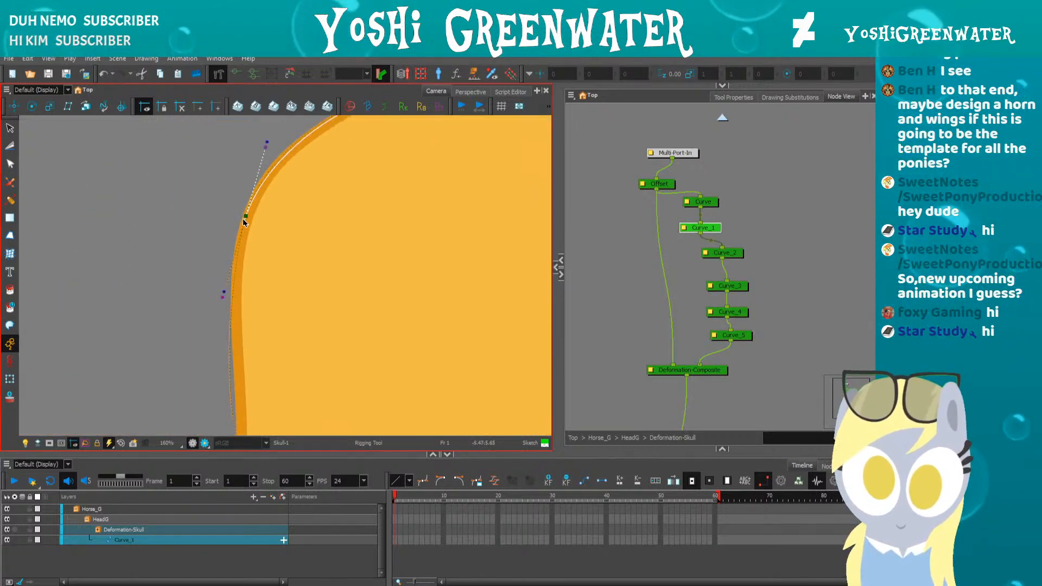
pyautogui.moveTo(266, 150); pyautogui.dragTo(267, 152)
# - Try to adjust the upper-left point's lower handle and undo the two extra curves added there
pyautogui.moveTo(222, 293); pyautogui.dragTo(219, 286)
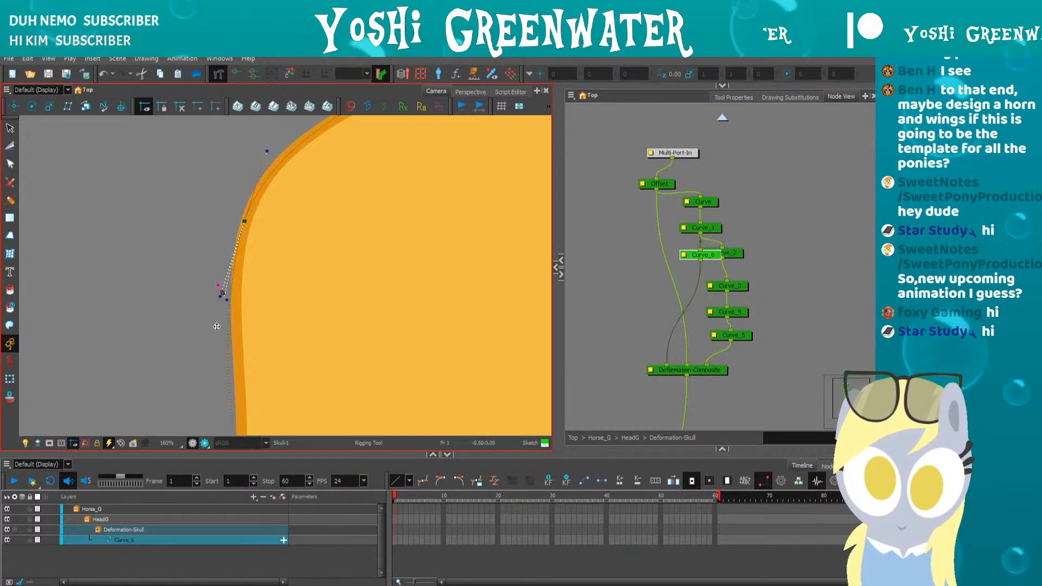
pyautogui.moveTo(213, 325); pyautogui.dragTo(220, 203)
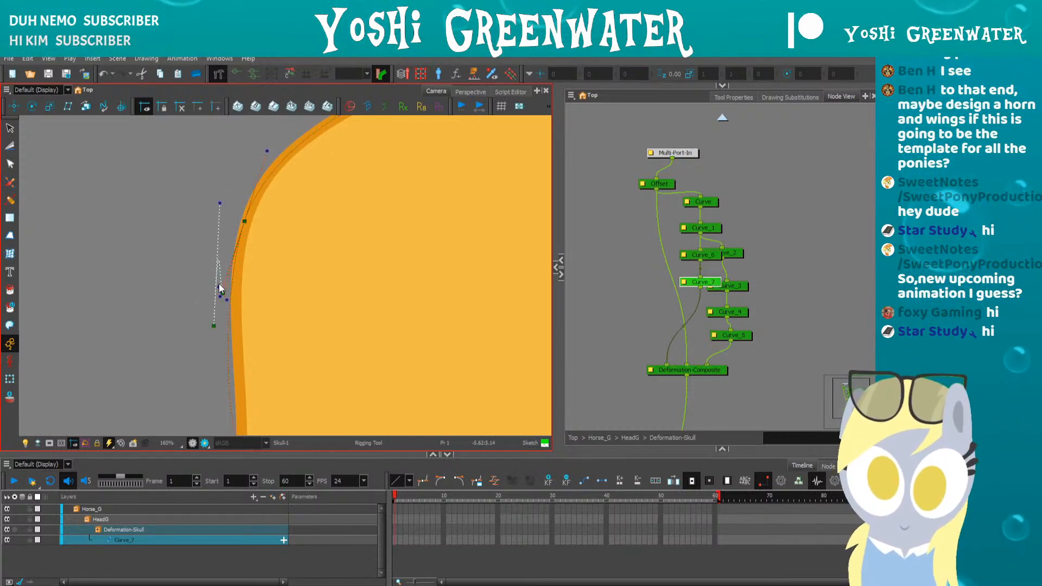
pyautogui.hotkey('ctrl', 'z')
pyautogui.hotkey('ctrl', 'z')
# - Adjust the Curve_2 handles so the segment follows the skull's left edge
pyautogui.moveTo(220, 296); pyautogui.dragTo(223, 297)
pyautogui.scroll(-1, 216, 313)
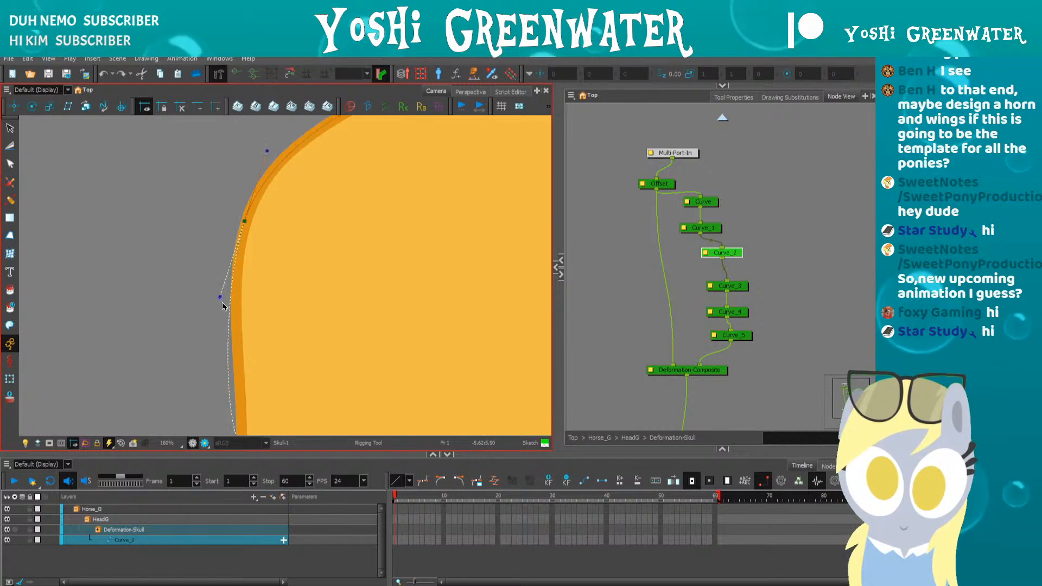
pyautogui.scroll(-2, 216, 313)
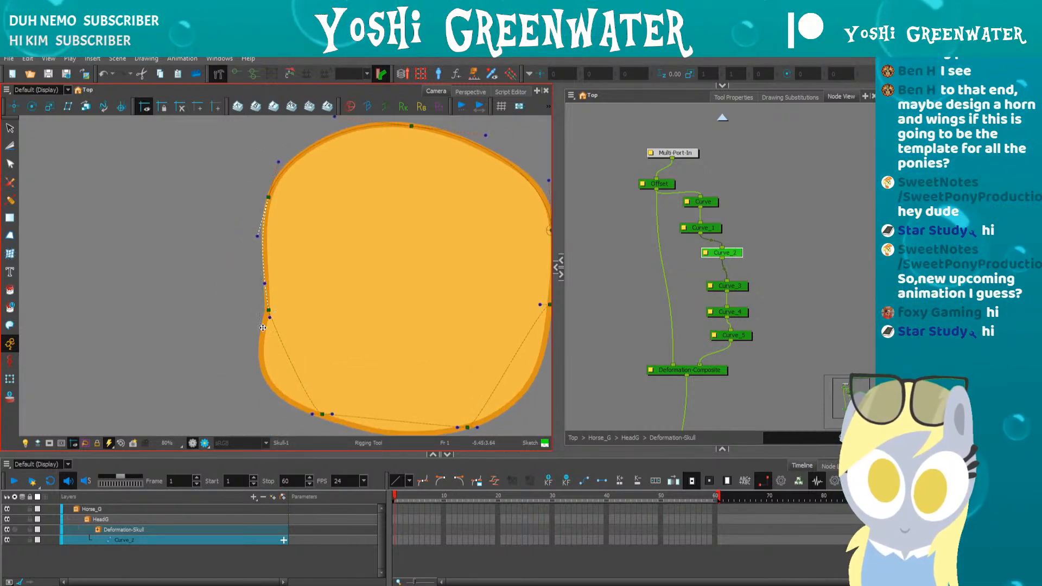
# - Reposition the deformation point on the lower left edge and extend its lower handle around the skull's lower-left bulge
pyautogui.moveTo(262, 328); pyautogui.dragTo(250, 362)
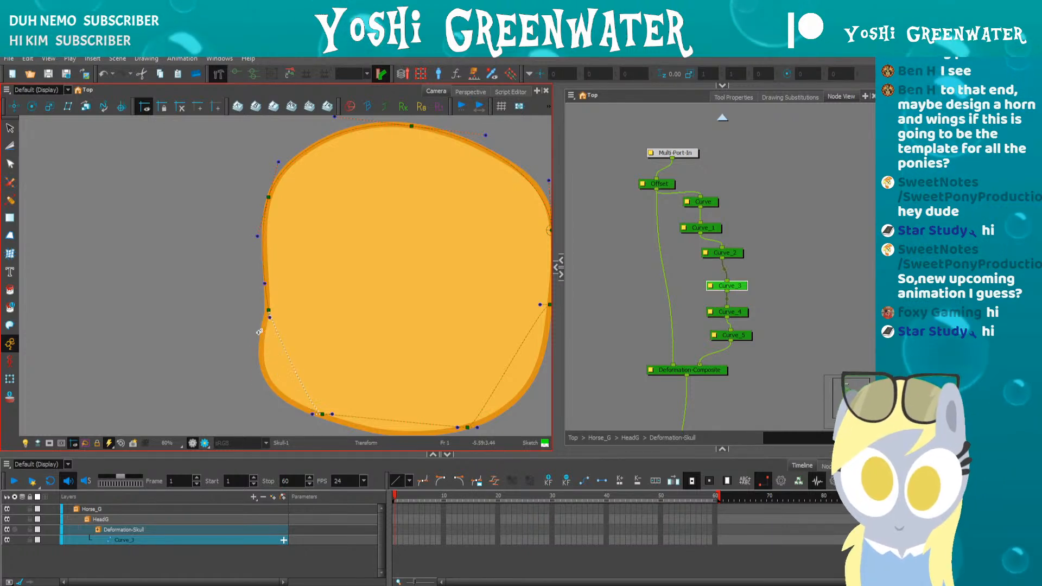
pyautogui.click(268, 320)
pyautogui.moveTo(265, 327); pyautogui.dragTo(254, 386)
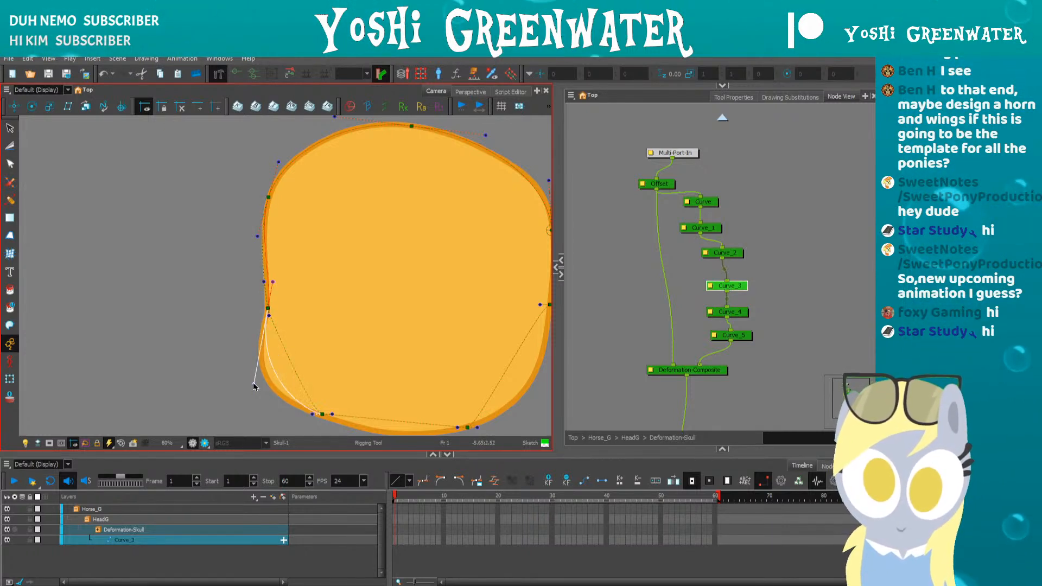
pyautogui.click(267, 309)
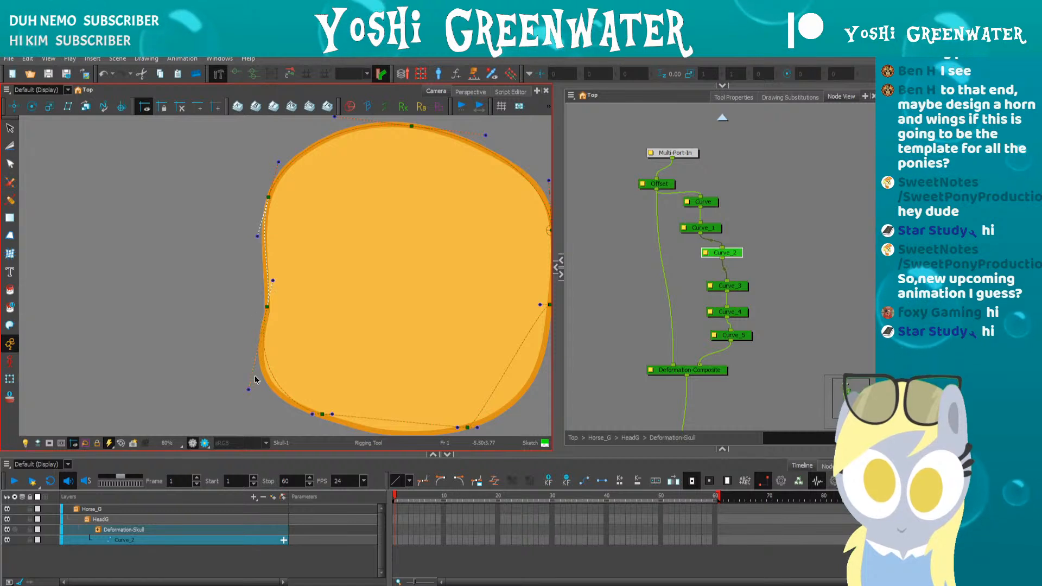
pyautogui.scroll(3, 244, 380)
pyautogui.scroll(-4, 232, 400)
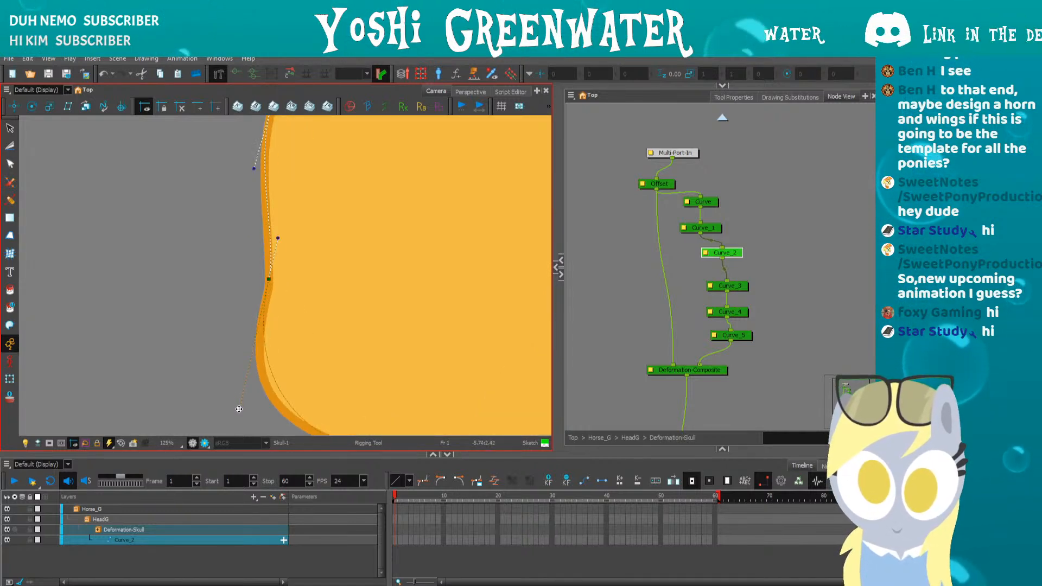
pyautogui.click(233, 415)
# - Move the bottom-left deformation point farther right on the outline and align its handles on both sides with the bottom edge
pyautogui.moveTo(217, 356); pyautogui.dragTo(192, 222)
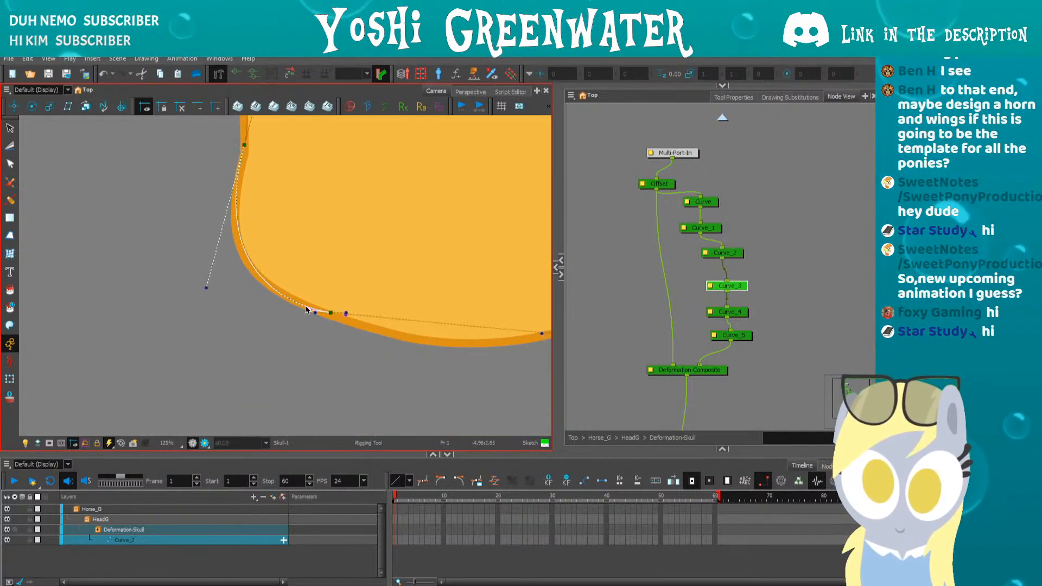
pyautogui.moveTo(306, 310)
pyautogui.mouseDown()
pyautogui.moveTo(373, 333)
pyautogui.moveTo(314, 311)
pyautogui.mouseUp()
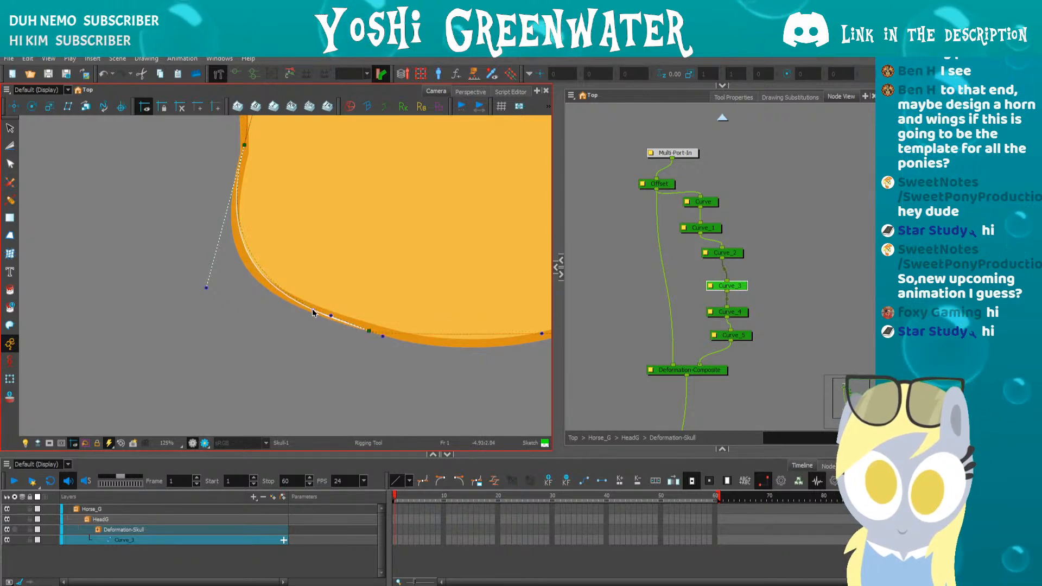
pyautogui.moveTo(381, 337); pyautogui.dragTo(280, 324)
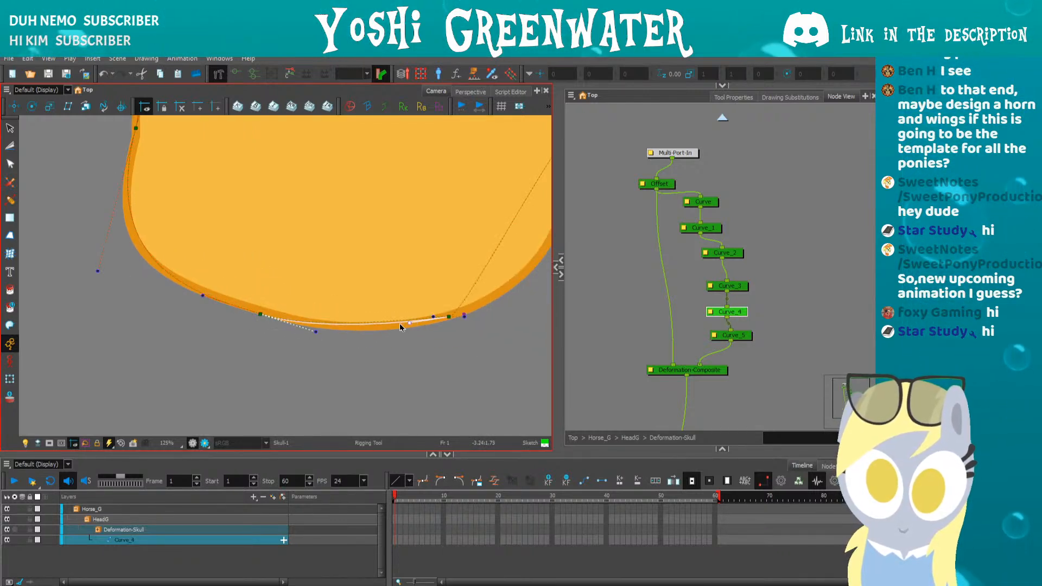
# - Shape the bottom-right point's handles and the right-edge point's lower handle to follow the skull's lower-right outline
pyautogui.moveTo(376, 328); pyautogui.dragTo(330, 364)
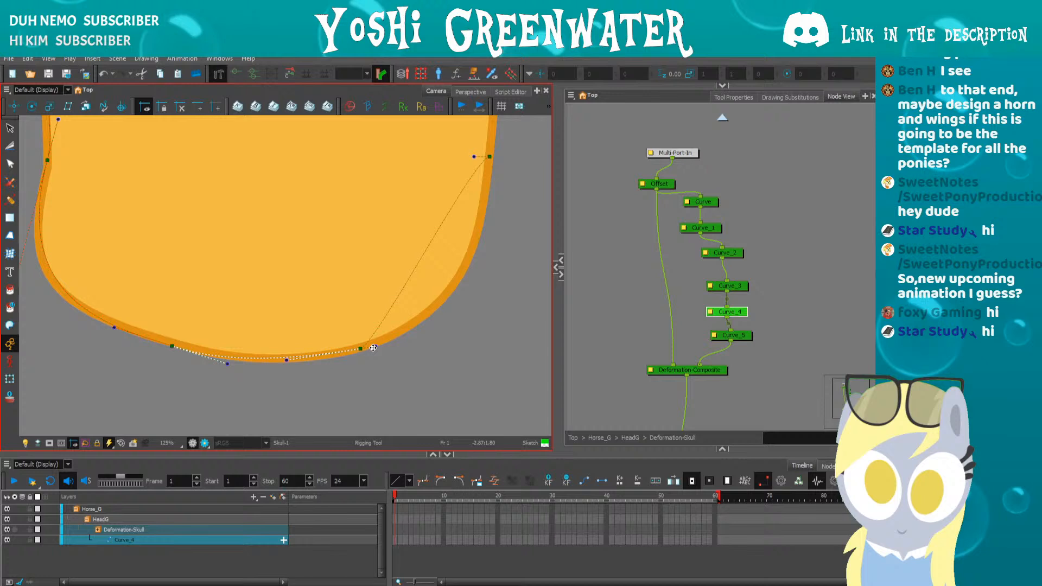
pyautogui.click(374, 348)
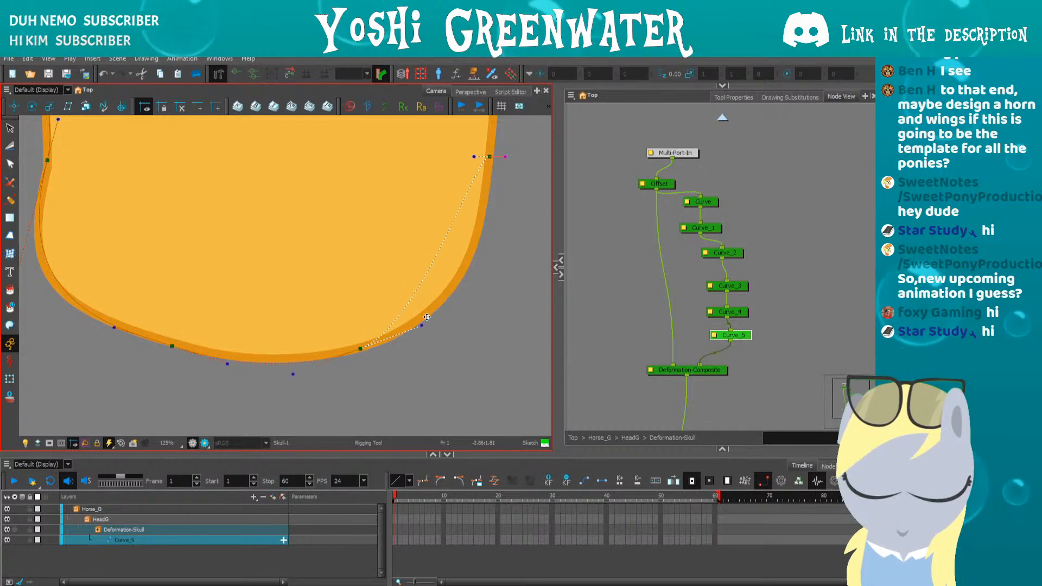
pyautogui.moveTo(477, 234)
pyautogui.mouseDown()
pyautogui.moveTo(481, 249)
pyautogui.moveTo(471, 249)
pyautogui.mouseUp()
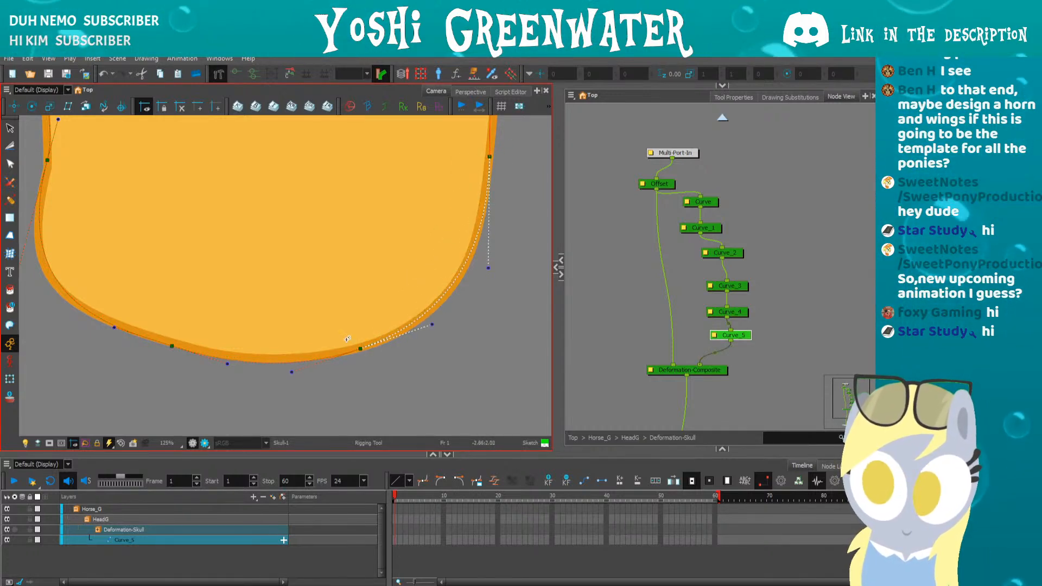
# - Shift the bottom-right deformation point slightly along the skull's bottom edge and align its handles on both sides with the outline
pyautogui.click(293, 365)
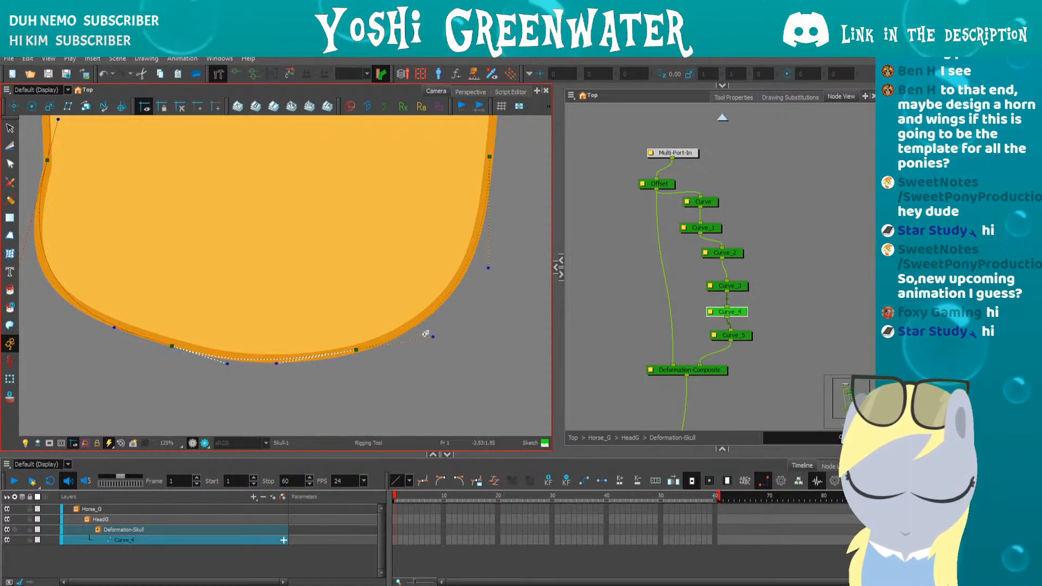
pyautogui.click(427, 331)
pyautogui.scroll(3, 427, 329)
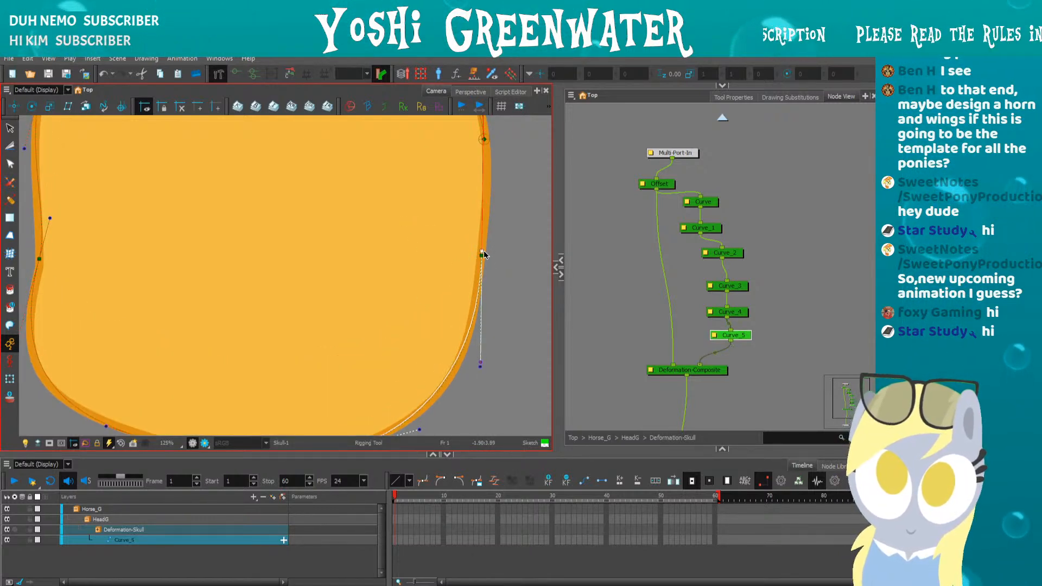
# - Move the lower of the two right-edge deformation points up along the outline, closer to the chain's starting point
pyautogui.scroll(3, 463, 223)
pyautogui.click(471, 158)
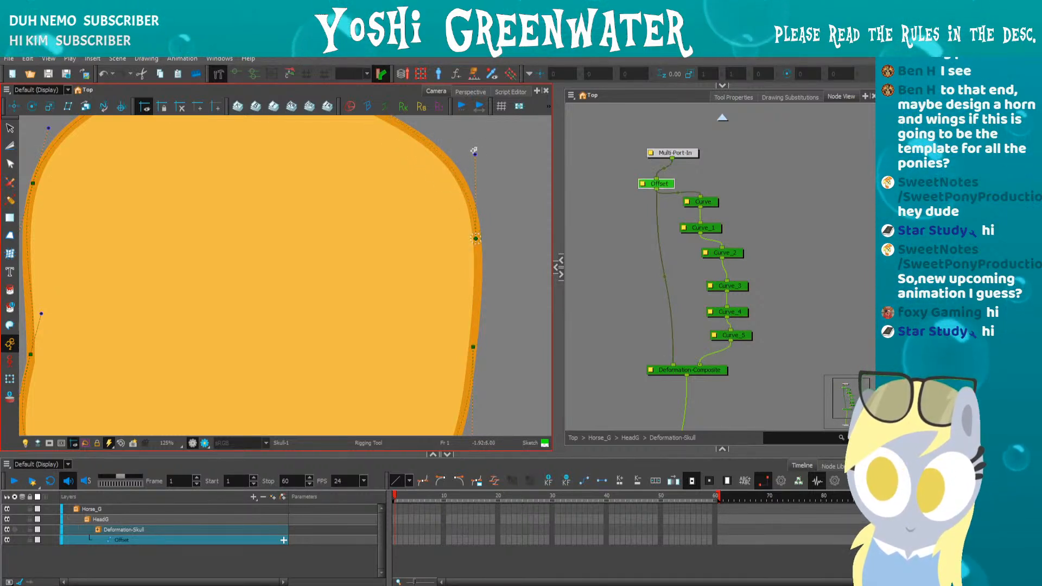
pyautogui.click(476, 236)
pyautogui.moveTo(471, 294); pyautogui.dragTo(472, 214)
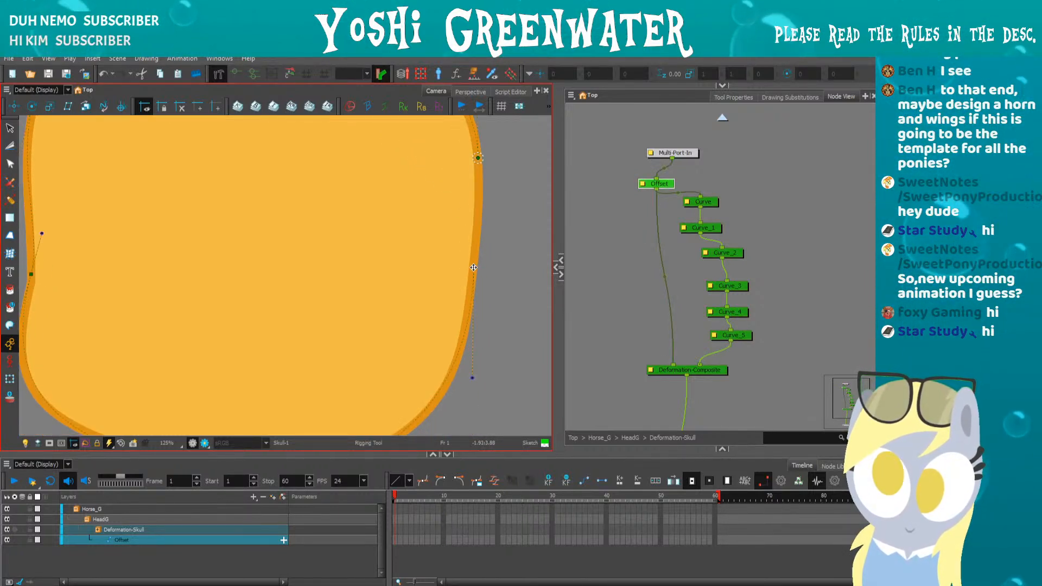
pyautogui.moveTo(474, 266); pyautogui.dragTo(478, 231)
pyautogui.moveTo(474, 334); pyautogui.dragTo(475, 265)
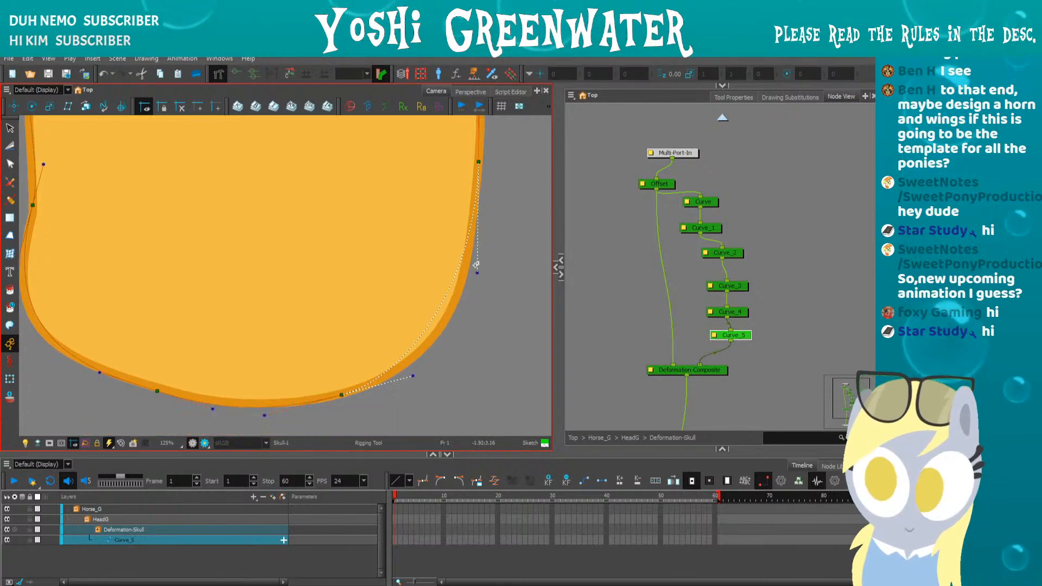
# - Fine-tune the handle beneath the skull's bottom edge and nudge the bottom-left deformation point onto the outline
pyautogui.moveTo(378, 304); pyautogui.dragTo(447, 240)
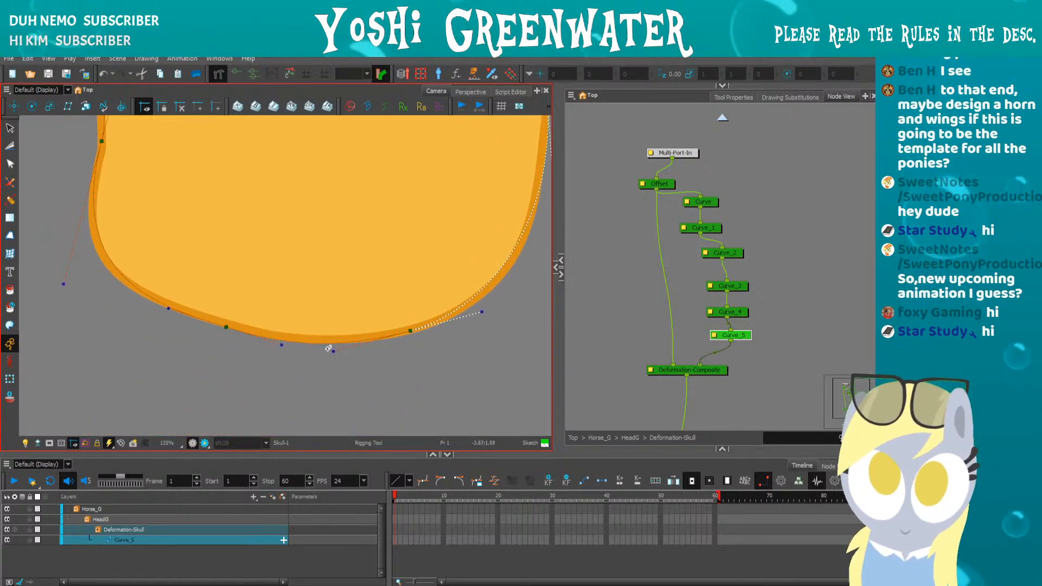
pyautogui.moveTo(333, 351); pyautogui.dragTo(326, 346)
pyautogui.click(225, 328)
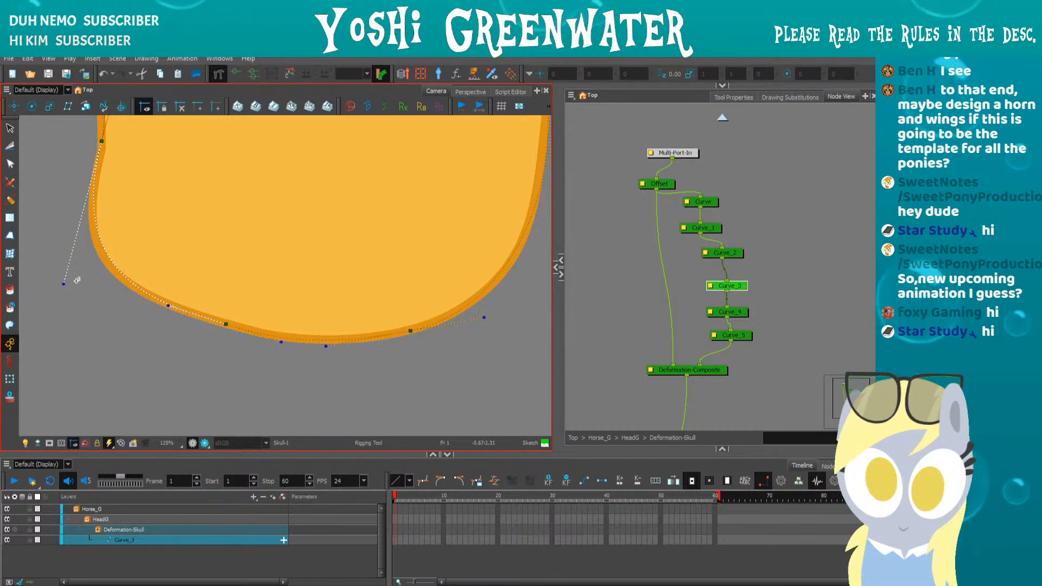
# - Adjust the upper and lower handles of the left-edge deformation point to follow the indent above the lower-left bulge
pyautogui.moveTo(77, 279); pyautogui.dragTo(101, 333)
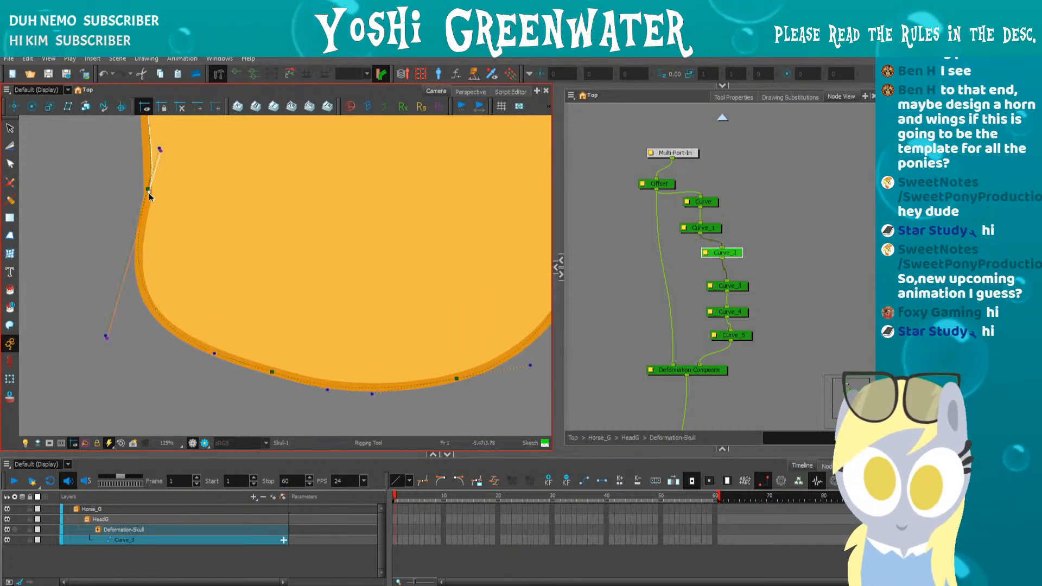
pyautogui.moveTo(103, 279); pyautogui.dragTo(136, 360)
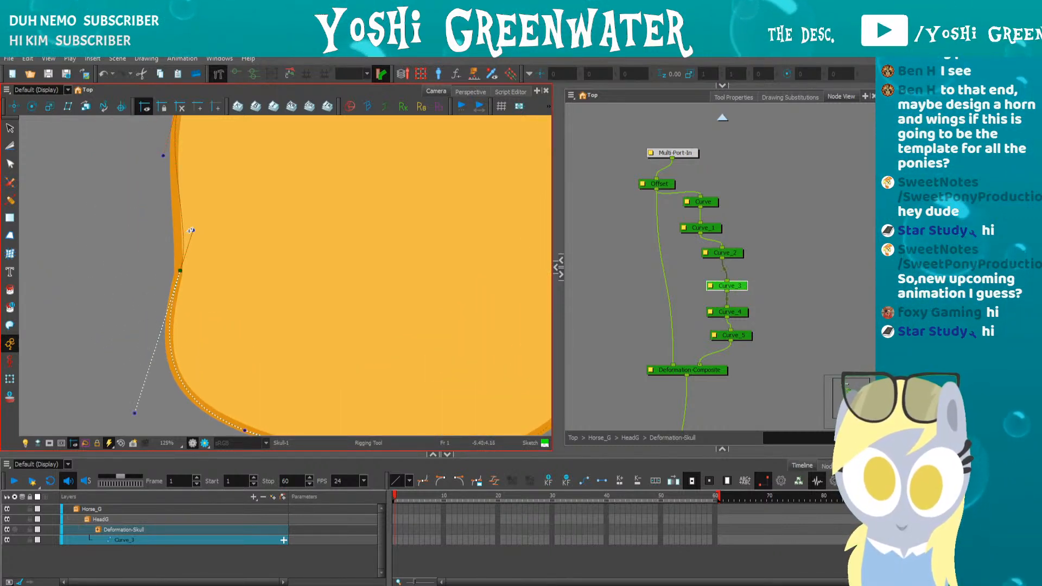
pyautogui.moveTo(193, 230); pyautogui.dragTo(186, 229)
pyautogui.moveTo(162, 215); pyautogui.dragTo(195, 281)
pyautogui.moveTo(193, 332); pyautogui.dragTo(197, 245)
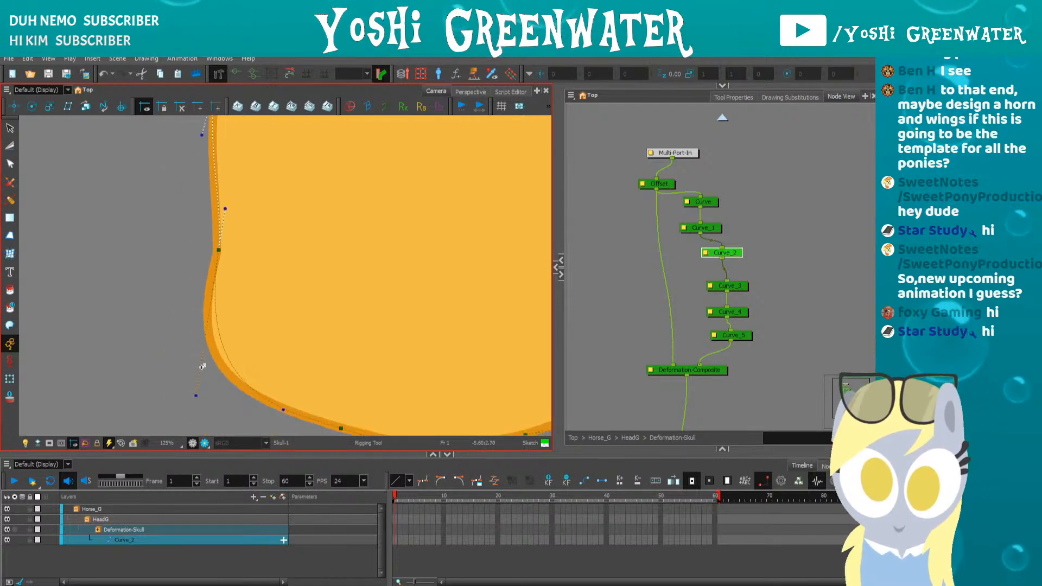
pyautogui.moveTo(196, 395); pyautogui.dragTo(190, 394)
pyautogui.moveTo(219, 250); pyautogui.dragTo(214, 299)
pyautogui.moveTo(224, 216); pyautogui.dragTo(220, 295)
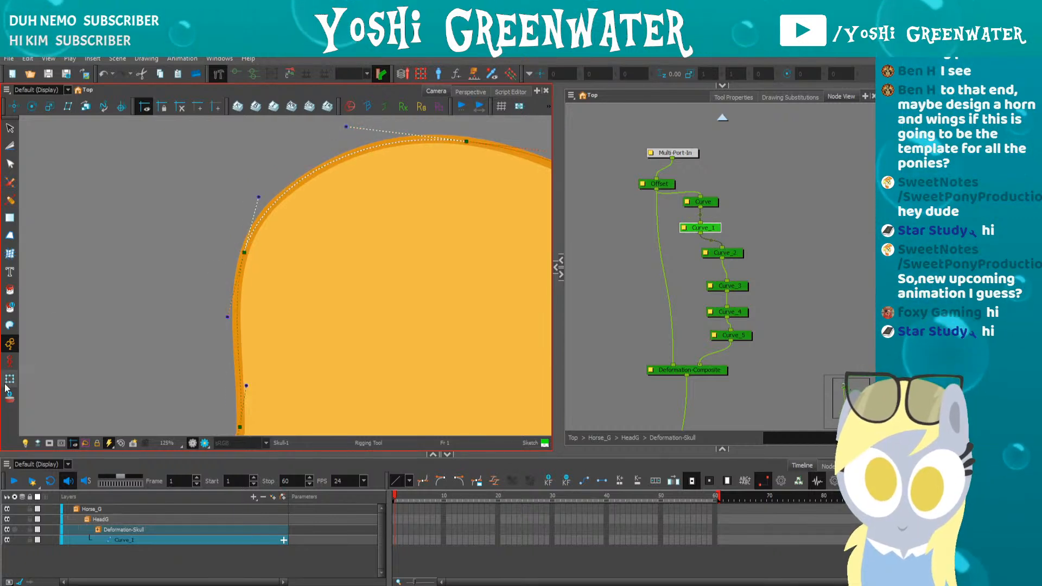
# - Switch to the Transform tool, select the skull drawing, and turn off its solo mode to show the whole pony again
pyautogui.hotkey('alt', 's')
pyautogui.click(357, 309)
pyautogui.hotkey('shift', 't')
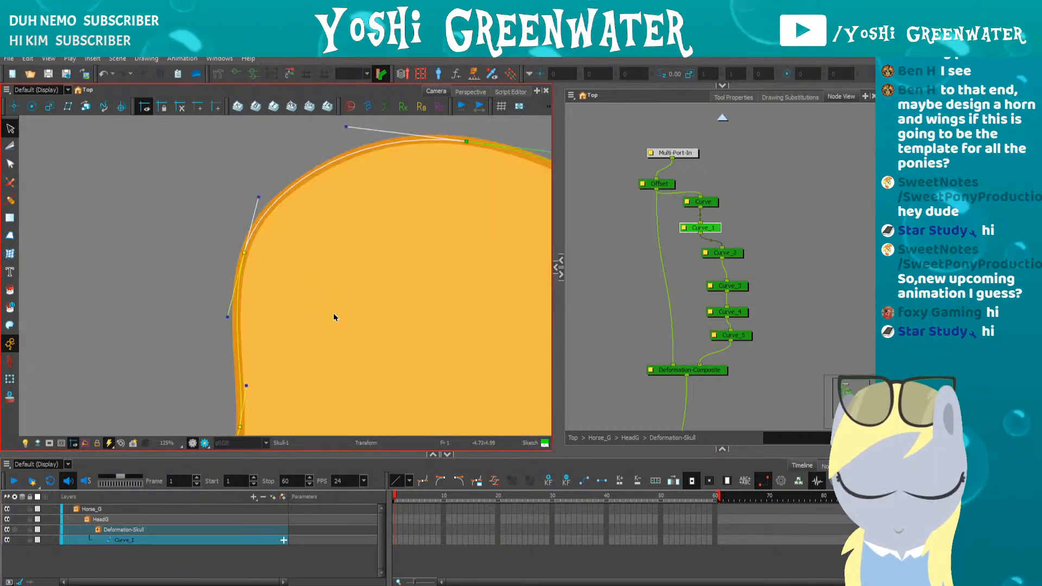
pyautogui.click(333, 313)
pyautogui.hotkey('shift', 'm')
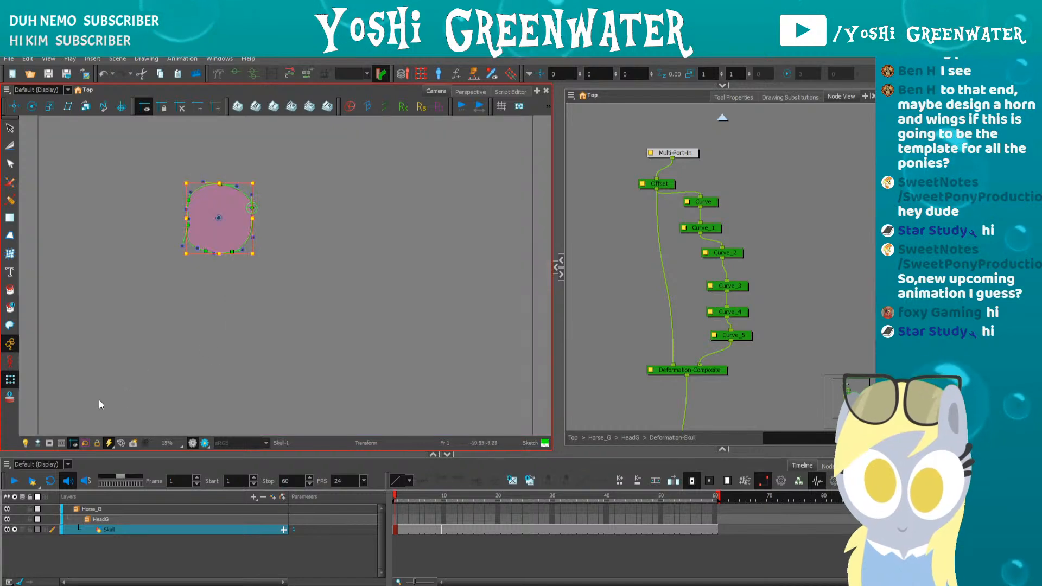
pyautogui.click(15, 530)
pyautogui.click(165, 346)
pyautogui.scroll(5, 182, 195)
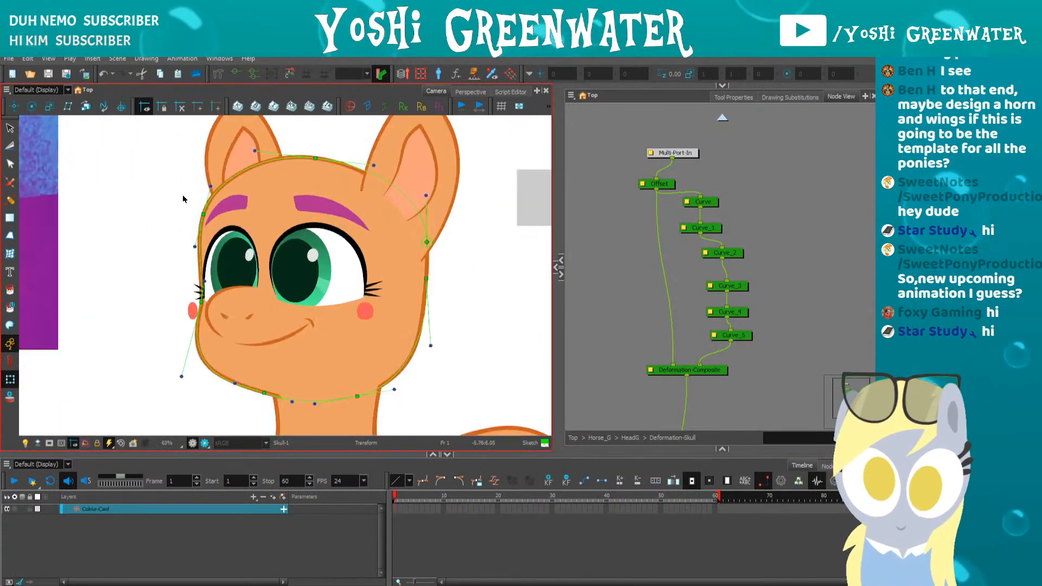
pyautogui.scroll(-2, 183, 194)
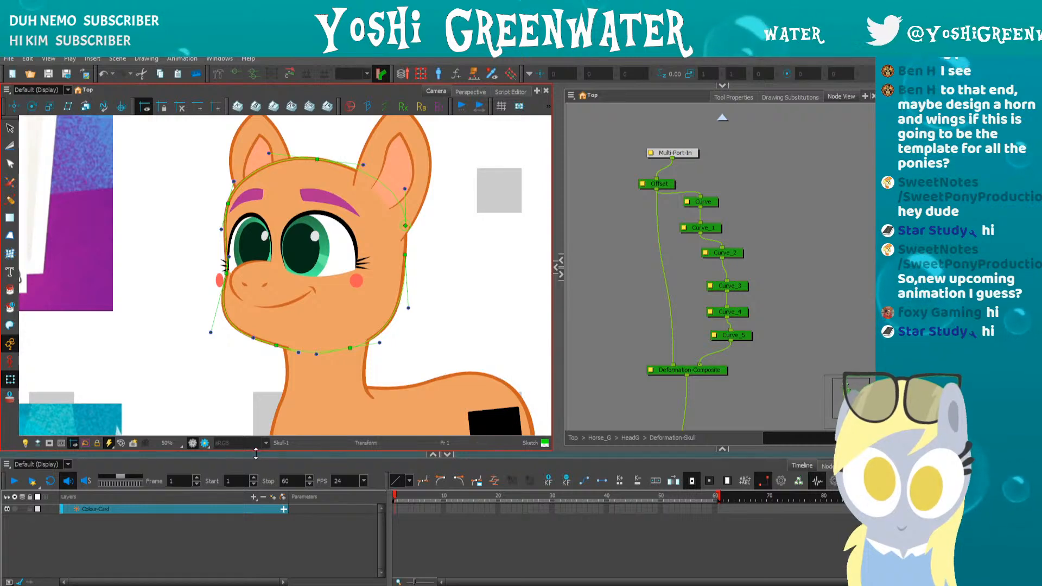
# - Select all nodes inside the skull's deformation group and go to frame 1 in the timeline
pyautogui.moveTo(256, 452); pyautogui.dragTo(260, 475)
pyautogui.moveTo(620, 139); pyautogui.dragTo(764, 425)
pyautogui.moveTo(347, 476); pyautogui.dragTo(338, 413)
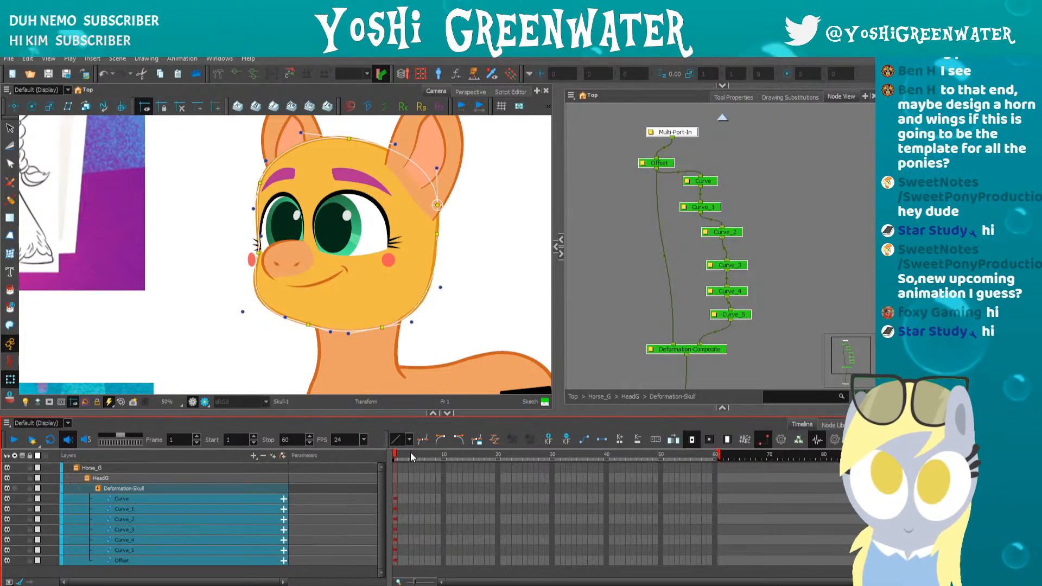
pyautogui.click(401, 453)
pyautogui.click(398, 447)
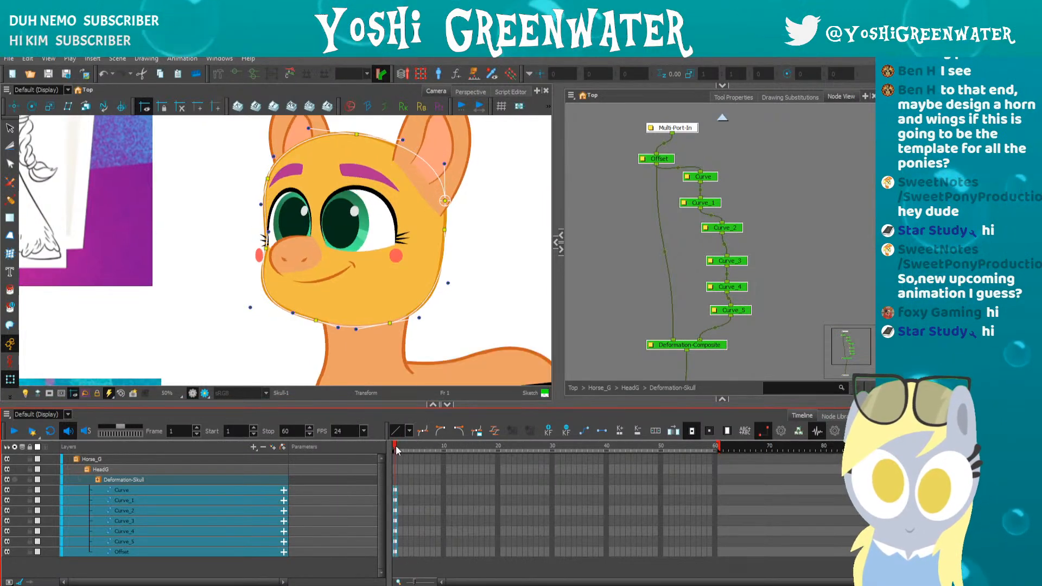
# - Step through the opening frames and scrub to frame 11 to check the head poses against the skull deformation
pyautogui.press('.')
pyautogui.press('.')
pyautogui.press('.')
pyautogui.press(',')
pyautogui.press(',')
pyautogui.press('.')
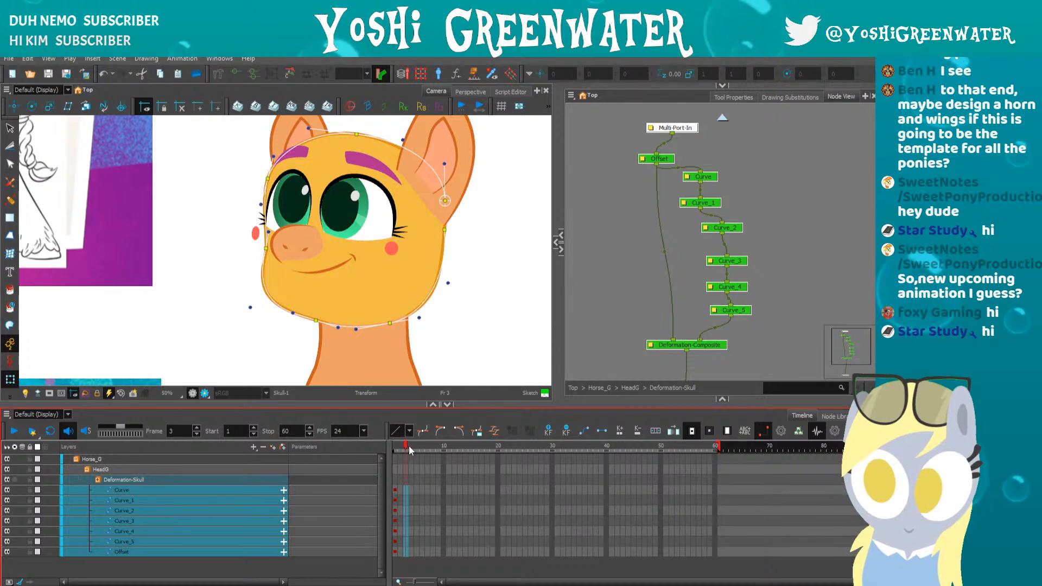
pyautogui.moveTo(408, 448)
pyautogui.mouseDown()
pyautogui.moveTo(467, 450)
pyautogui.moveTo(435, 450)
pyautogui.moveTo(449, 450)
pyautogui.mouseUp()
# - Replace the deformer selection with the front-facing skull drawing and go to frame 10
pyautogui.click(374, 356)
pyautogui.click(350, 314)
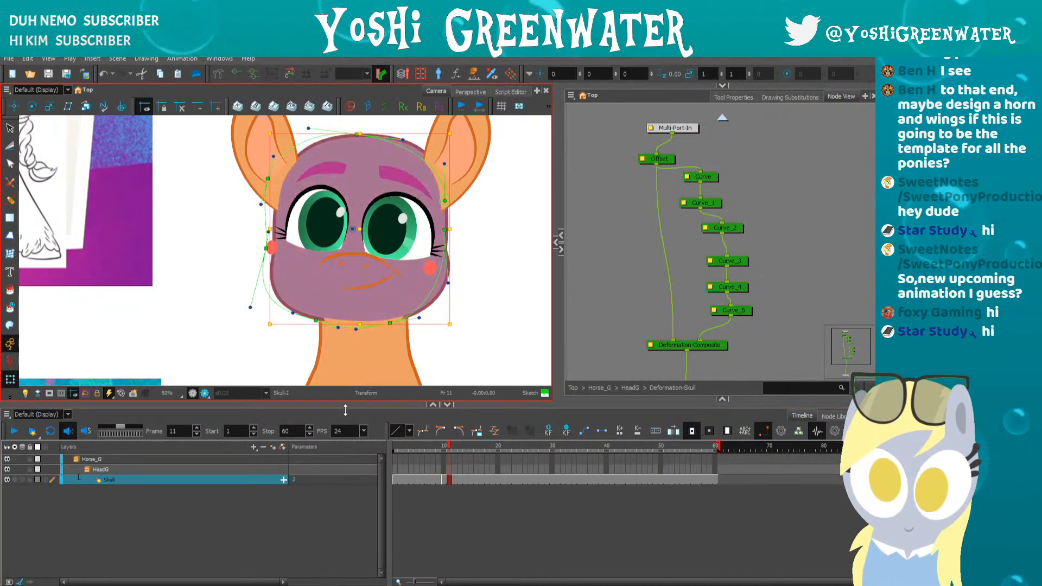
pyautogui.moveTo(345, 411); pyautogui.dragTo(345, 437)
pyautogui.click(438, 476)
pyautogui.press('.')
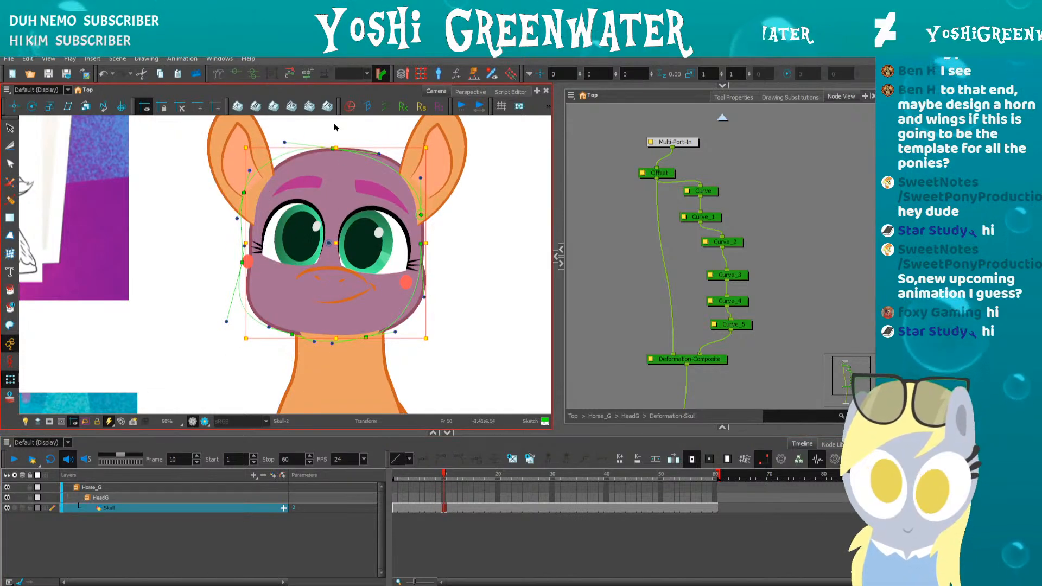
# - Create a new deformation for the front-facing skull drawing and isolate that drawing in the camera view
pyautogui.moveTo(338, 436); pyautogui.dragTo(338, 464)
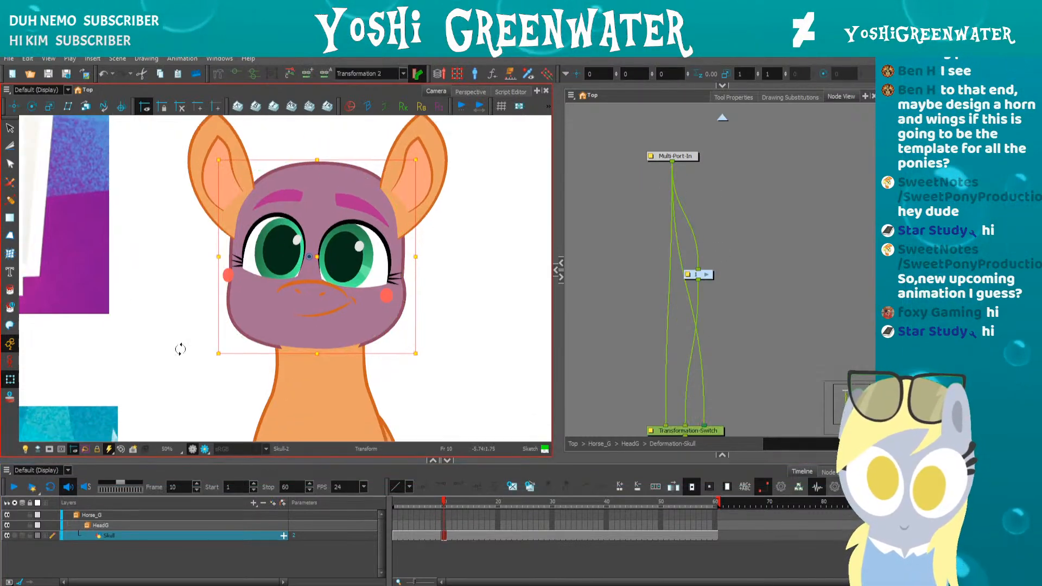
pyautogui.click(15, 536)
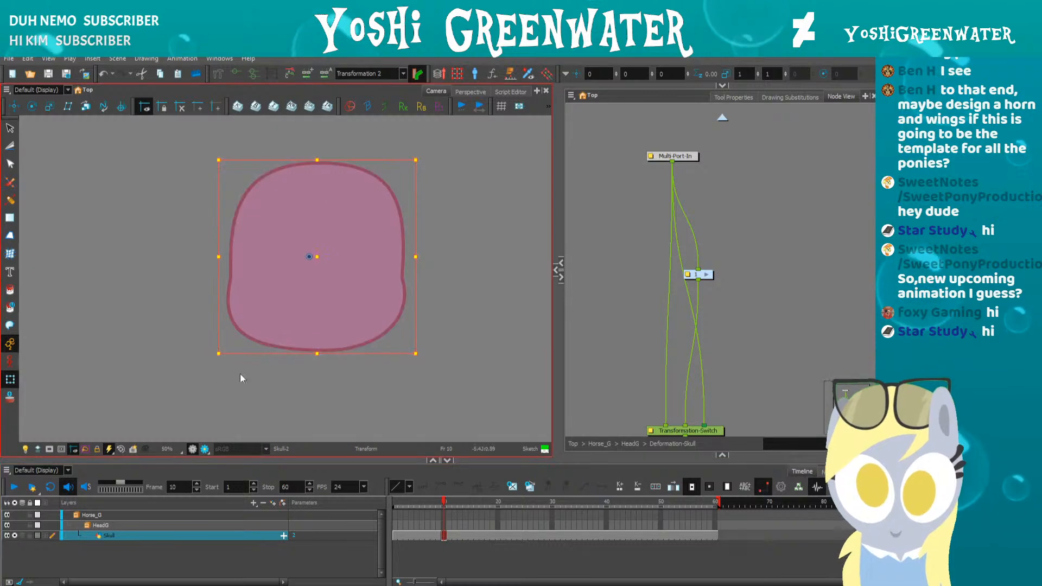
pyautogui.scroll(1, 282, 362)
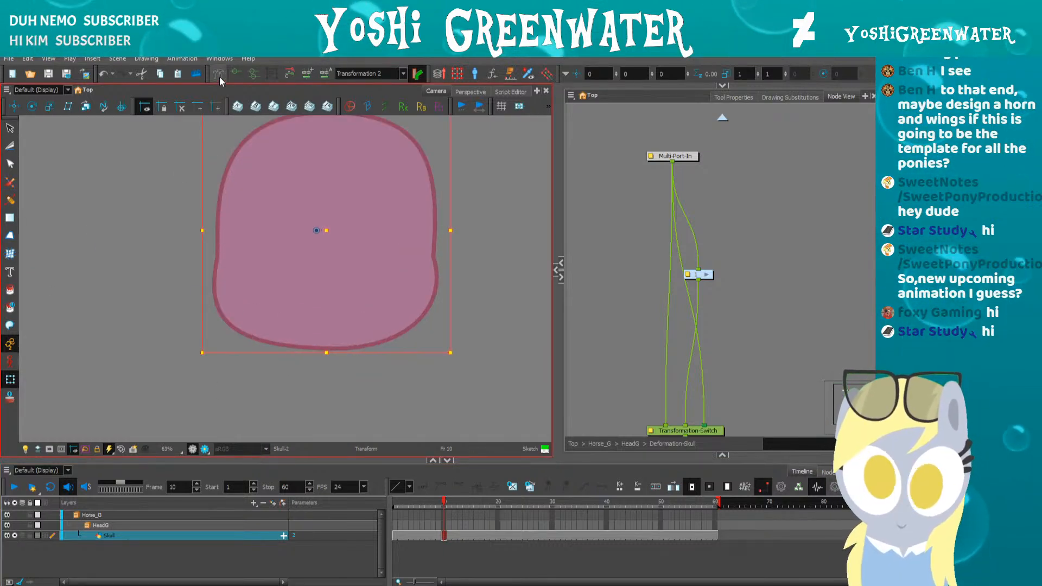
# - Build a curve deformation chain with the Rigging tool, placing points at the skull's left indent, top, right indent, bottom and starting point
pyautogui.click(219, 76)
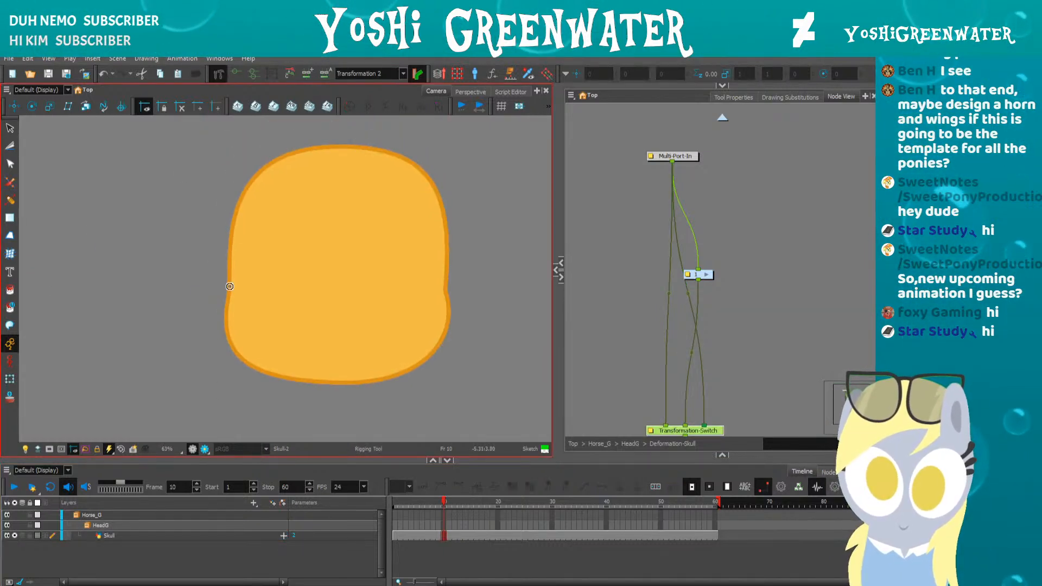
pyautogui.click(230, 288)
pyautogui.click(342, 147)
pyautogui.click(445, 289)
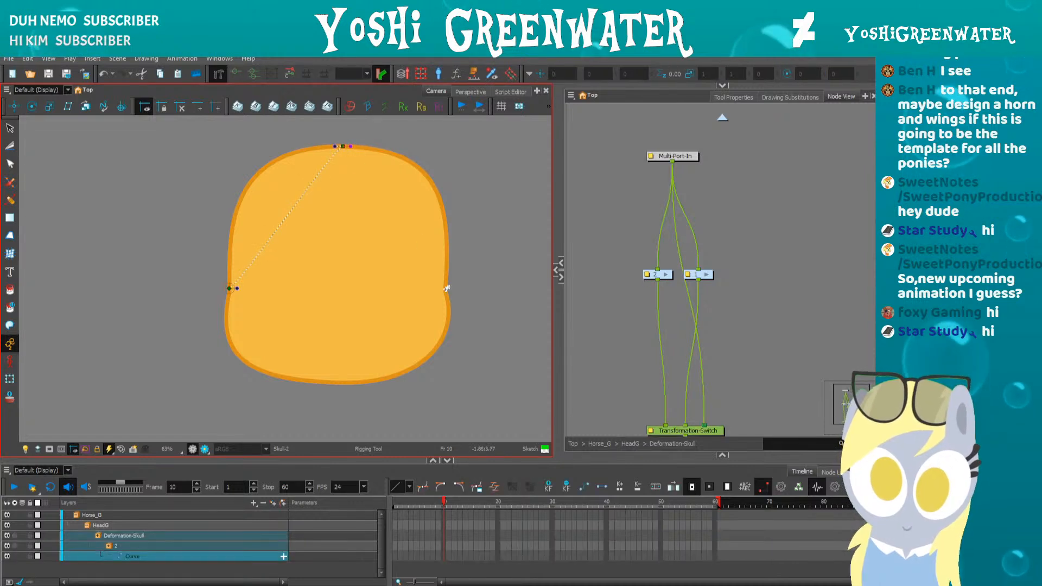
pyautogui.click(330, 381)
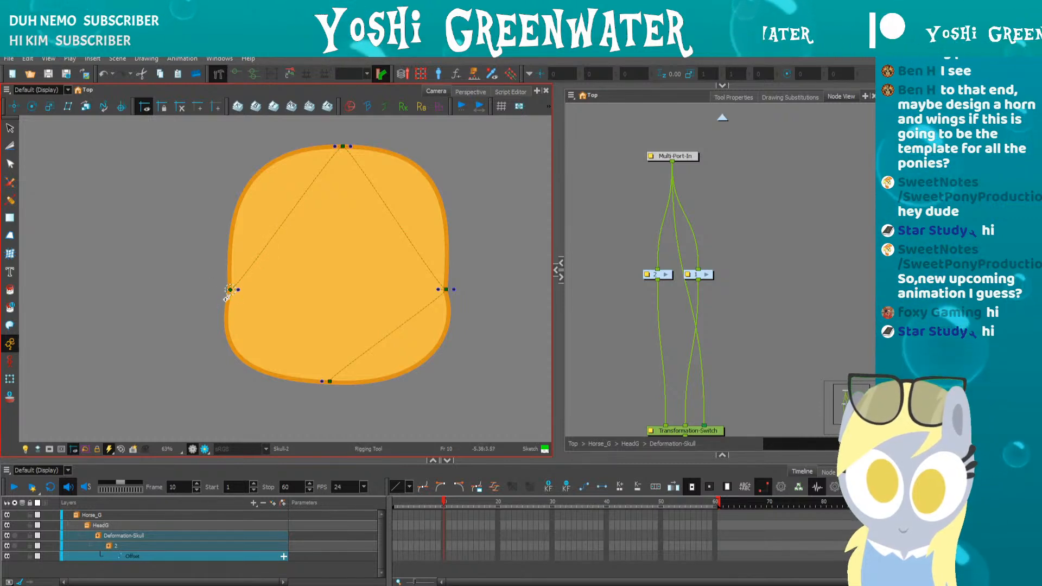
pyautogui.click(230, 289)
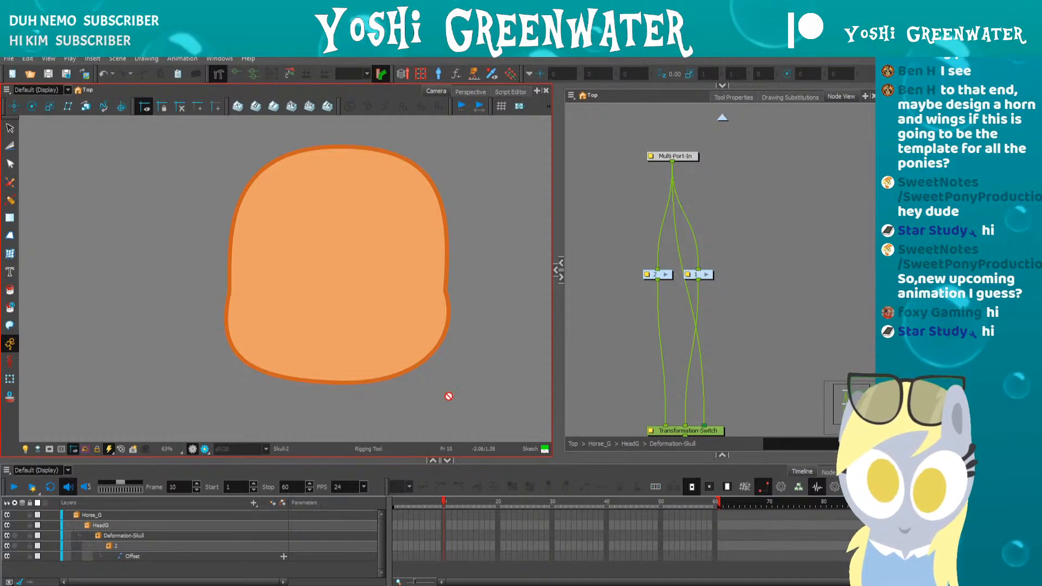
# - Show all deformers inside the new skull deformation group and move the chain's starting point up and outward at the left edge
pyautogui.click(668, 279)
pyautogui.click(667, 277)
pyautogui.moveTo(668, 246); pyautogui.dragTo(659, 343)
pyautogui.hotkey('ctrl', 'a')
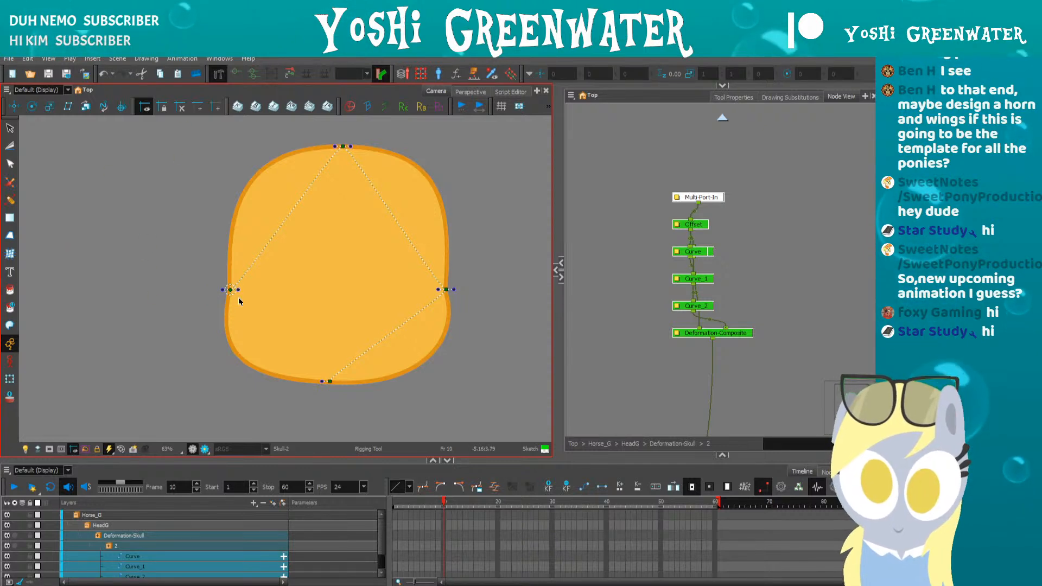
pyautogui.scroll(5, 224, 296)
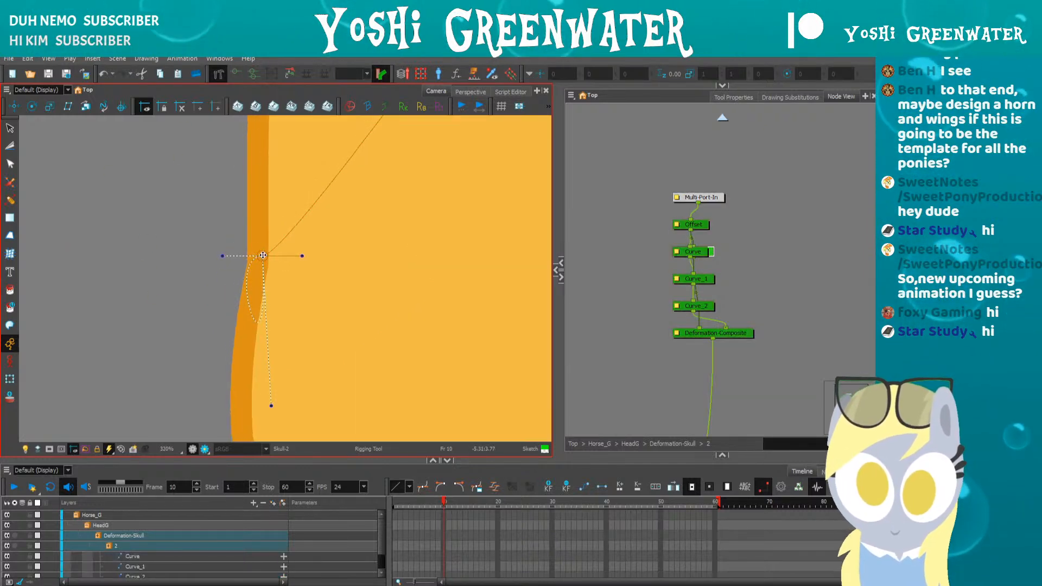
pyautogui.moveTo(263, 255); pyautogui.dragTo(241, 241)
# - Separate the overlapping curve nodes and delete the stray curve node branching off Offset beside the main chain
pyautogui.moveTo(700, 251); pyautogui.dragTo(647, 255)
pyautogui.moveTo(703, 281); pyautogui.dragTo(739, 292)
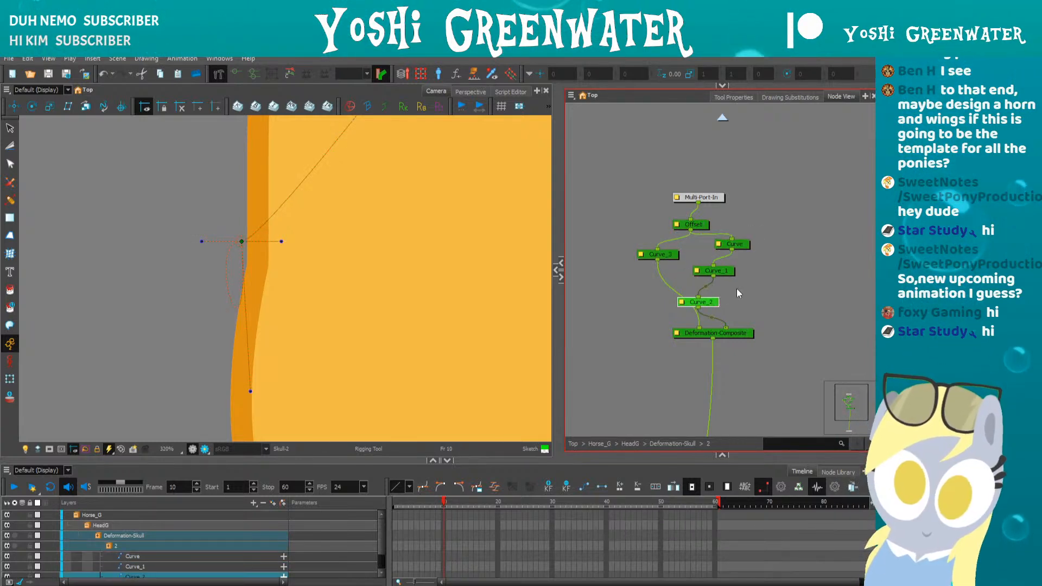
pyautogui.click(658, 255)
pyautogui.press('Delete')
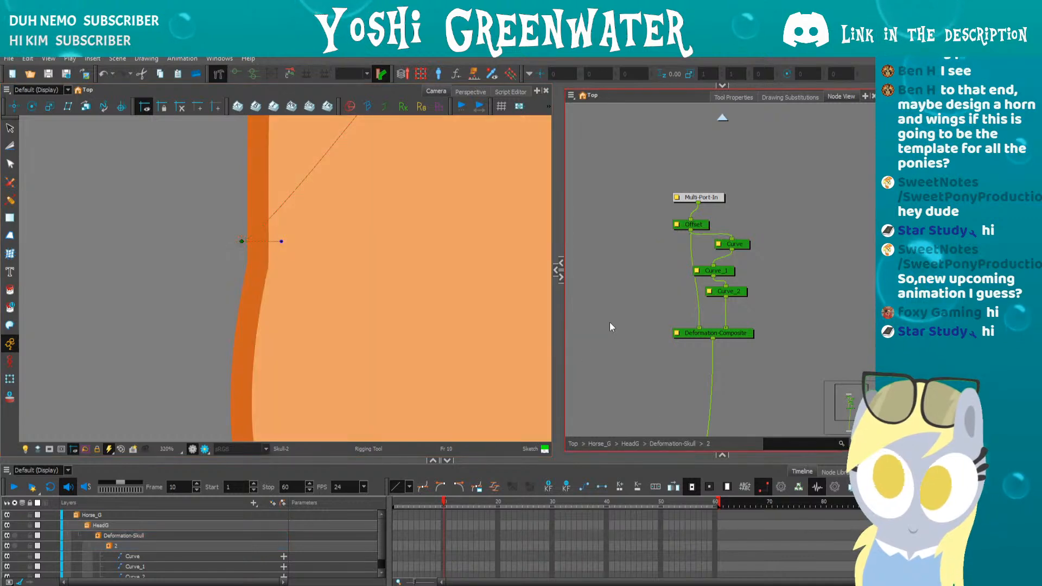
# - Align the starting point with the left outline and shape the first curve's handles along the skull's upper-left edge
pyautogui.scroll(-5, 239, 241)
pyautogui.click(231, 269)
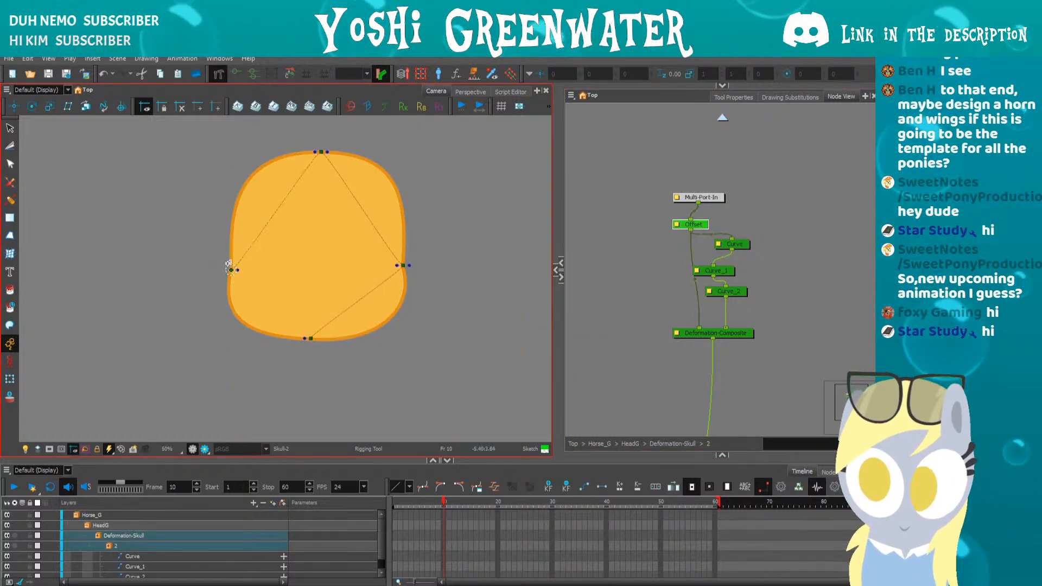
pyautogui.scroll(3, 228, 264)
pyautogui.click(230, 223)
pyautogui.scroll(-4, 259, 175)
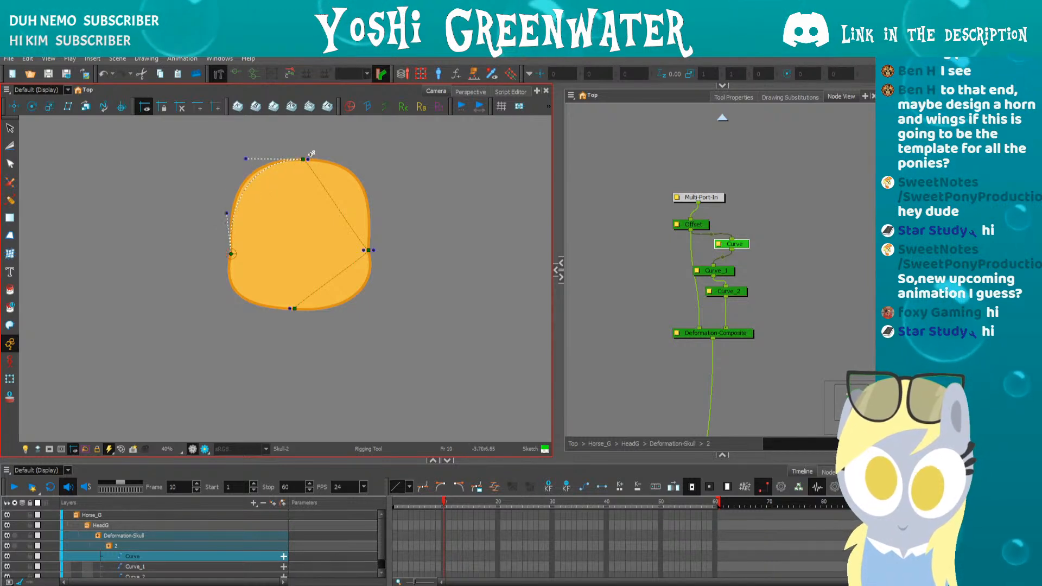
# - Shape the second curve's handles along the skull's upper-right edge and level the top point's opposite handle with the outline
pyautogui.click(353, 157)
pyautogui.hotkey('ctrl', 'z')
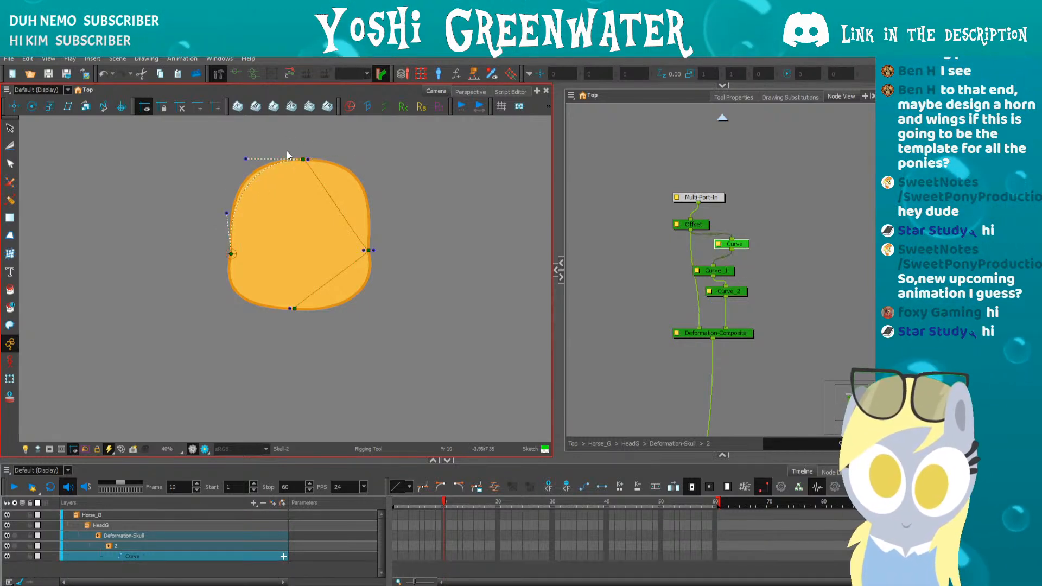
pyautogui.moveTo(309, 158); pyautogui.dragTo(388, 173)
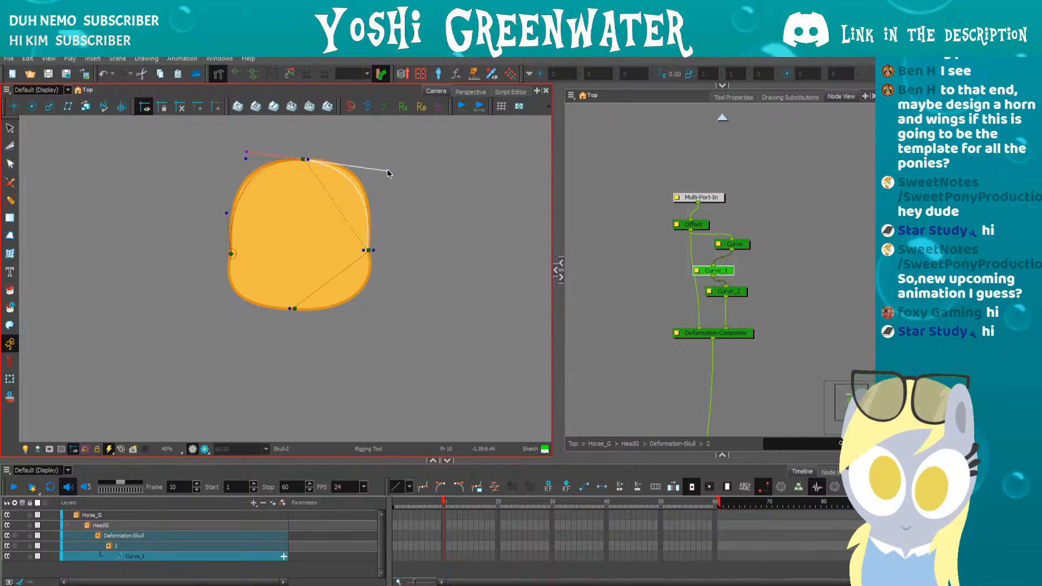
pyautogui.scroll(2, 242, 149)
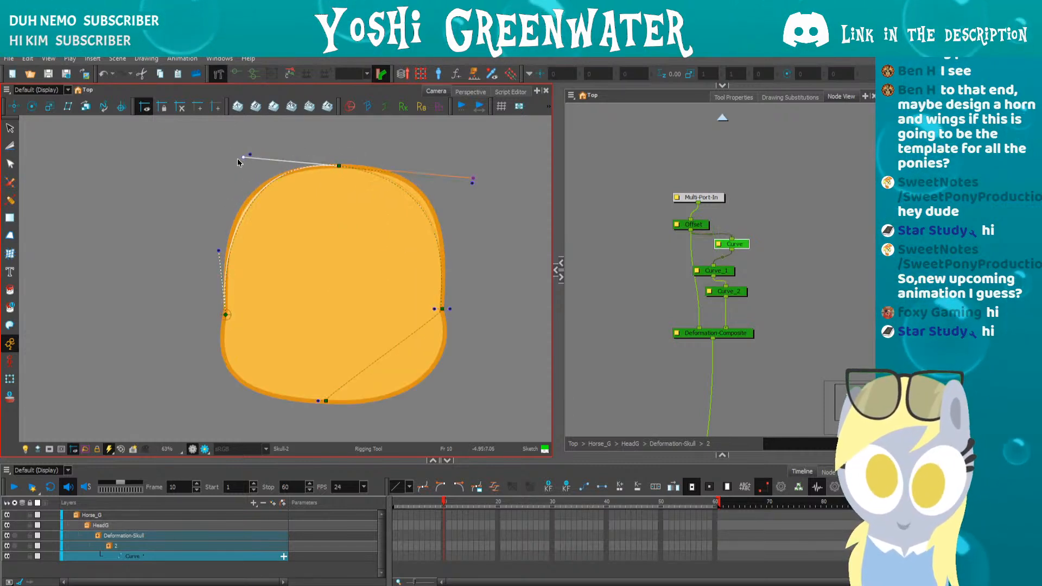
pyautogui.click(291, 166)
pyautogui.moveTo(473, 167); pyautogui.dragTo(483, 163)
pyautogui.moveTo(450, 309); pyautogui.dragTo(436, 332)
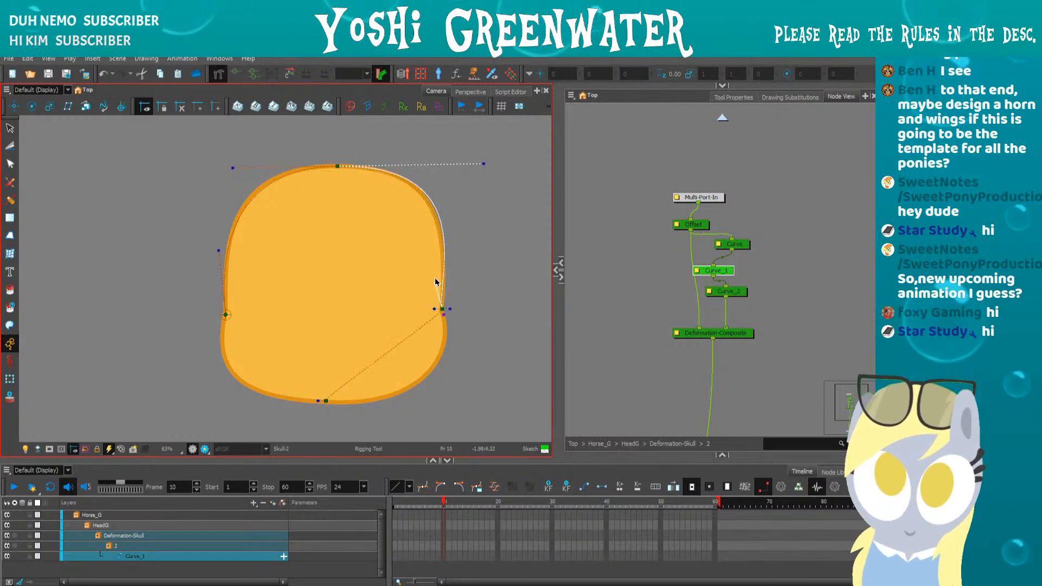
# - Shape the third curve's handles along the skull's lower-right edge and align the bottom point and its handle with the outline
pyautogui.click(443, 326)
pyautogui.moveTo(445, 376); pyautogui.dragTo(459, 405)
pyautogui.scroll(5, 306, 404)
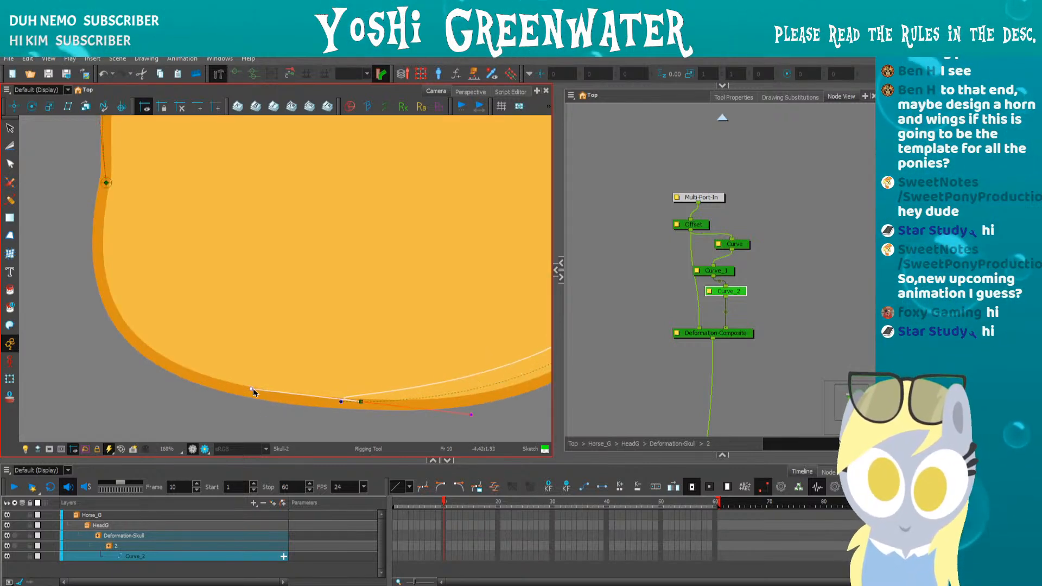
pyautogui.moveTo(252, 390); pyautogui.dragTo(431, 409)
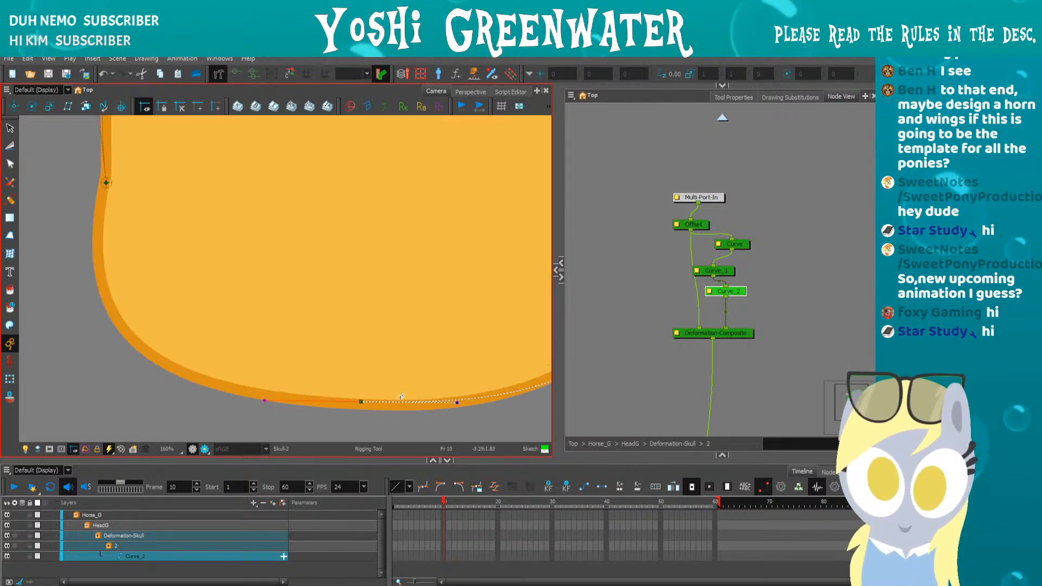
pyautogui.click(219, 389)
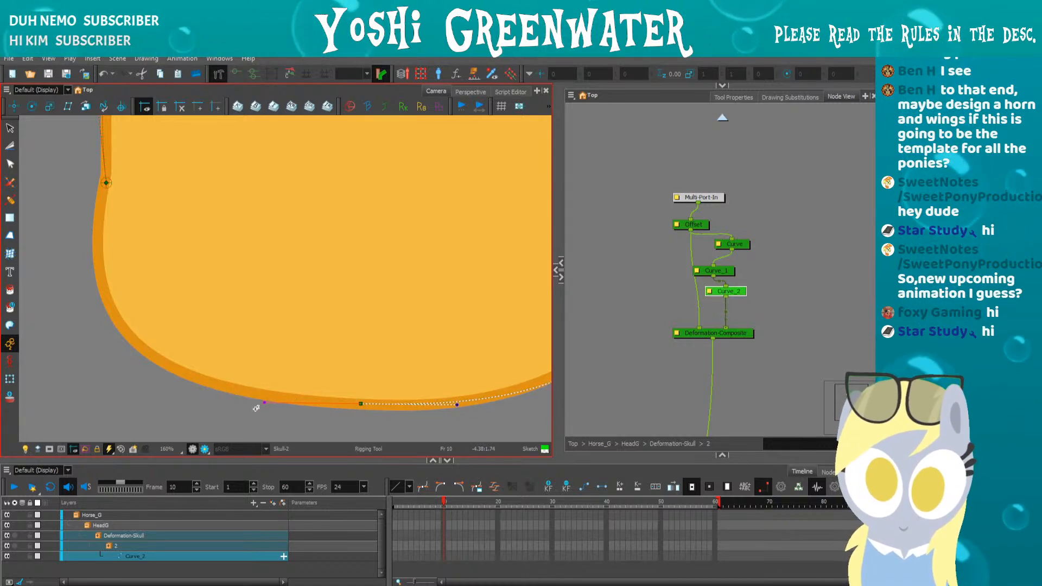
pyautogui.click(227, 396)
pyautogui.hotkey('ctrl', 'z')
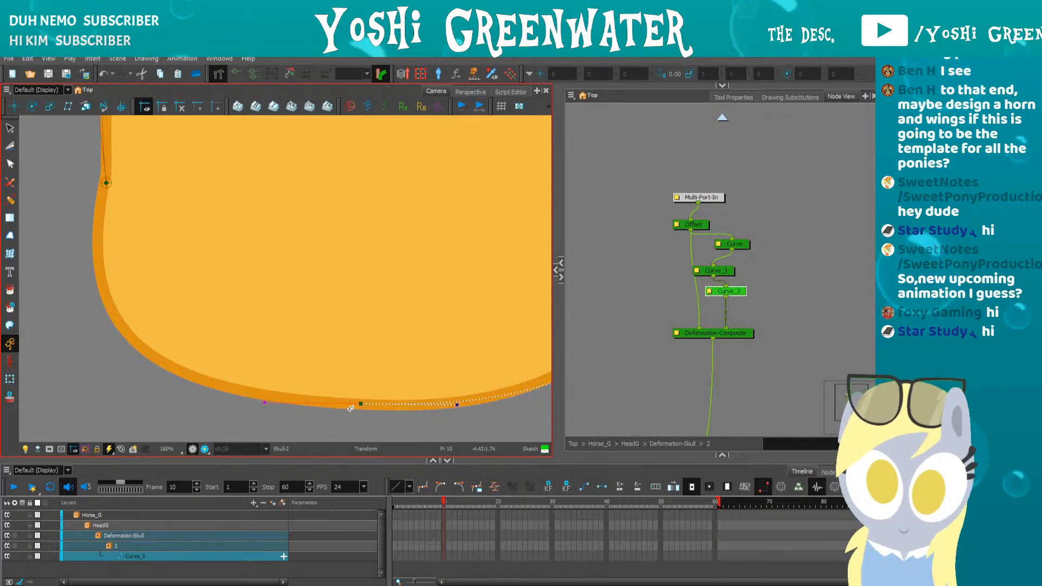
pyautogui.moveTo(360, 403); pyautogui.dragTo(359, 406)
pyautogui.scroll(-2, 420, 414)
pyautogui.moveTo(438, 411); pyautogui.dragTo(437, 410)
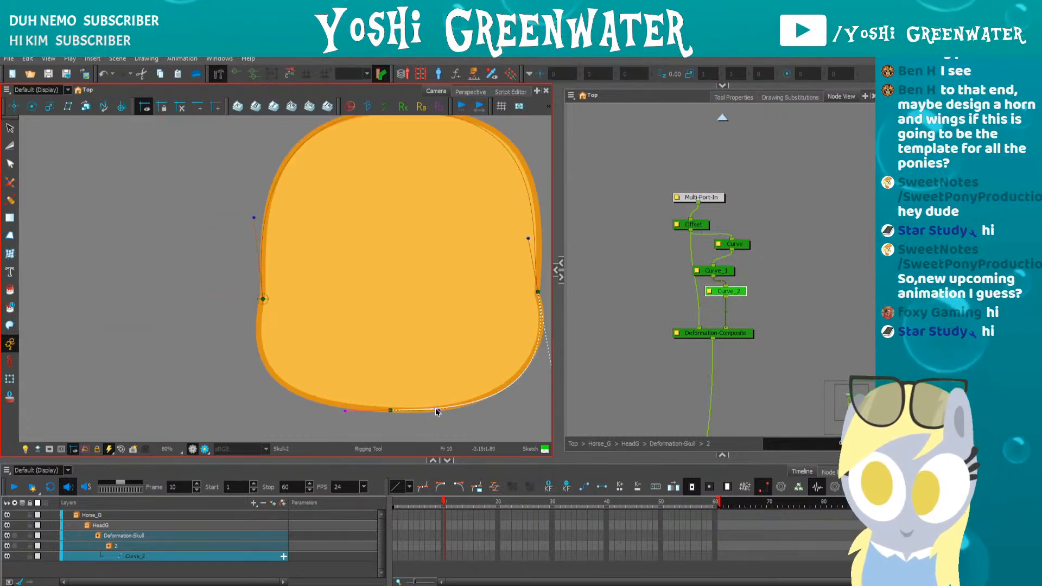
# - Nudge the right indent point onto the outline and refine both handles of the top point to fit the skull's upper edge
pyautogui.press('space')
pyautogui.moveTo(402, 375); pyautogui.dragTo(335, 368)
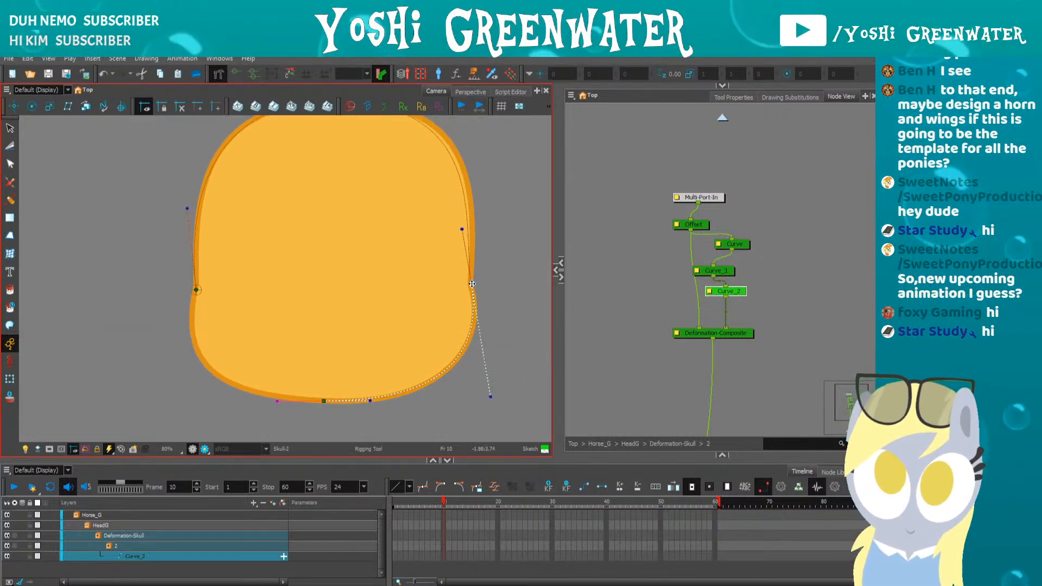
pyautogui.click(450, 281)
pyautogui.click(197, 285)
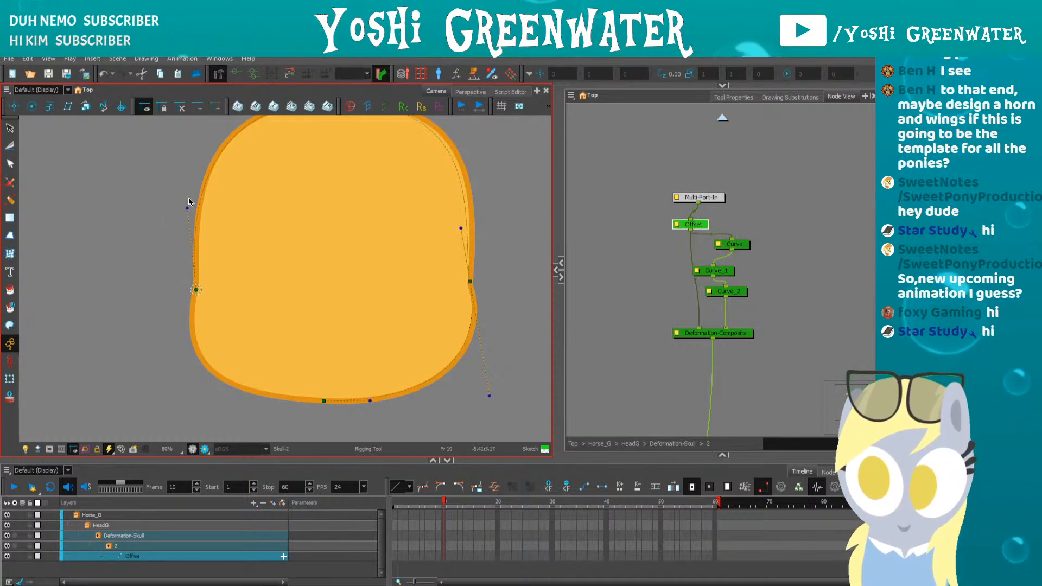
pyautogui.moveTo(178, 223); pyautogui.dragTo(202, 253)
pyautogui.click(219, 320)
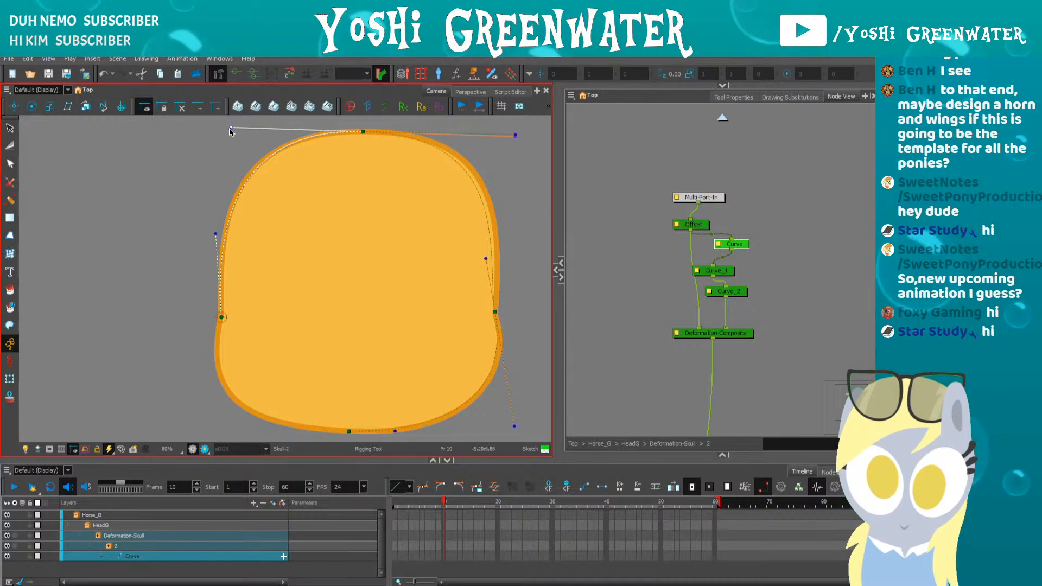
pyautogui.click(519, 132)
pyautogui.moveTo(519, 132); pyautogui.dragTo(528, 129)
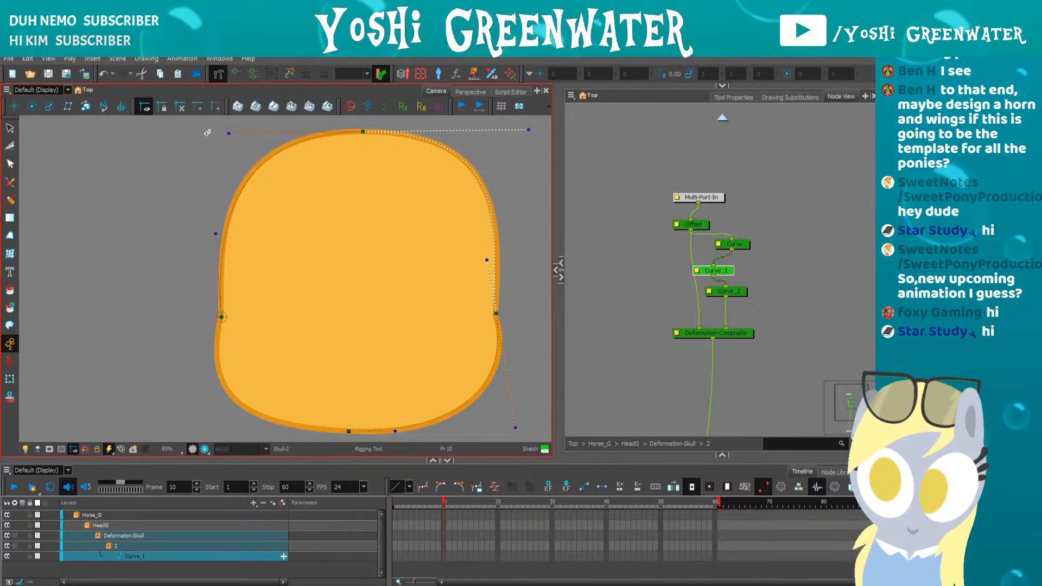
# - Try moving the chain's bottom point with the Transform tool to test the skull's deformation, and undo the change
pyautogui.click(10, 378)
pyautogui.click(88, 385)
pyautogui.moveTo(223, 348); pyautogui.dragTo(204, 290)
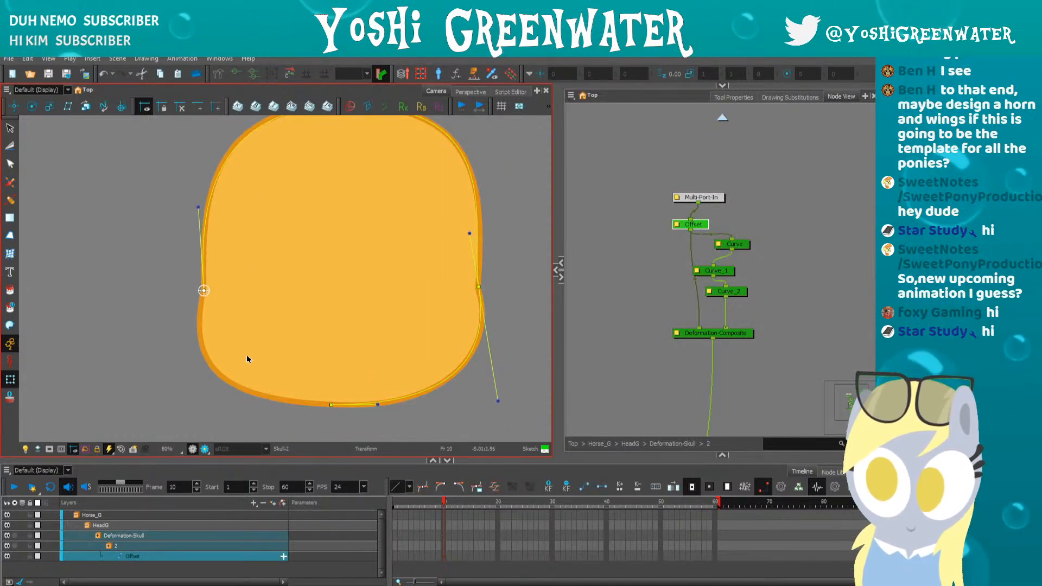
pyautogui.moveTo(333, 406); pyautogui.dragTo(323, 418)
pyautogui.hotkey('ctrl', 'z')
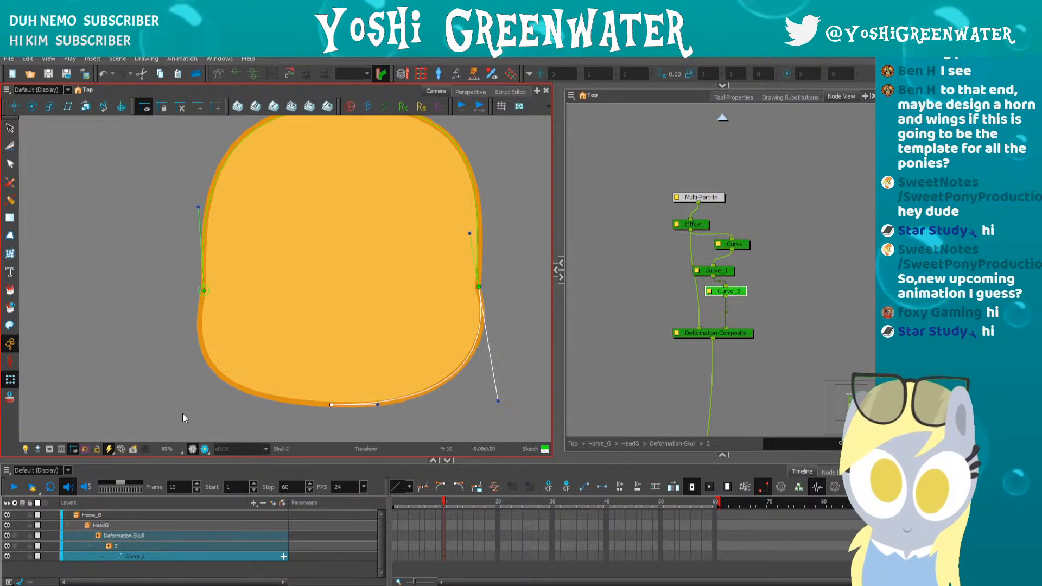
# - Select the Skull drawing, turn off its solo display to bring back the whole pony, and frame the head
pyautogui.click(183, 415)
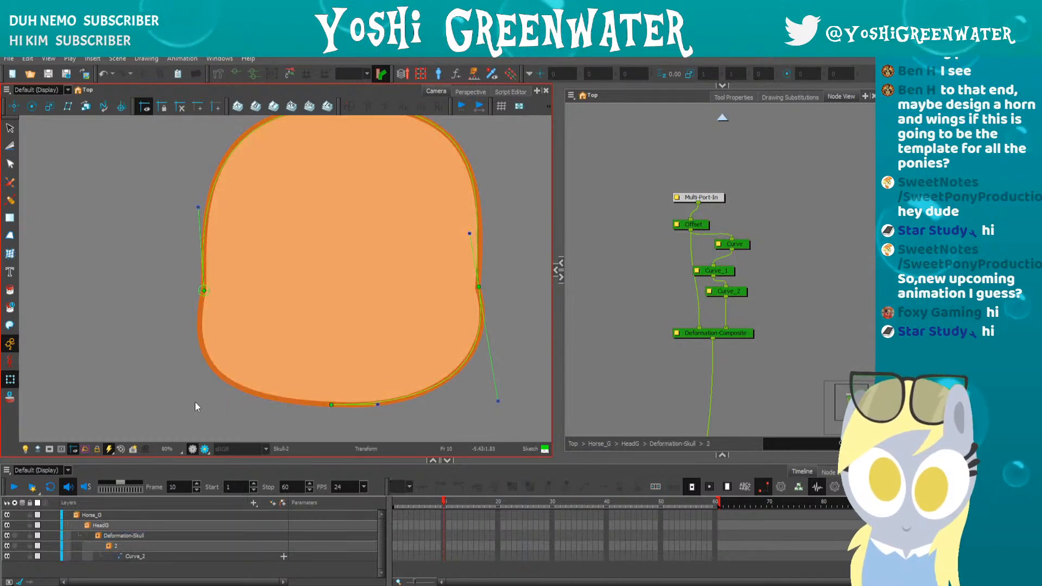
pyautogui.click(297, 327)
pyautogui.click(15, 536)
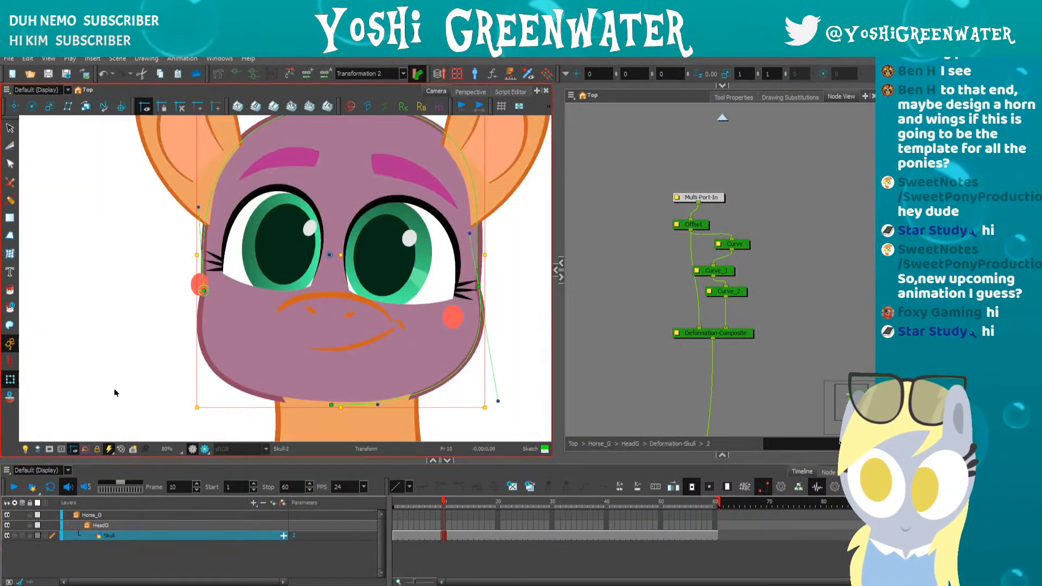
pyautogui.click(148, 383)
pyautogui.hotkey('shift', 'm')
pyautogui.press(',')
pyautogui.press('.')
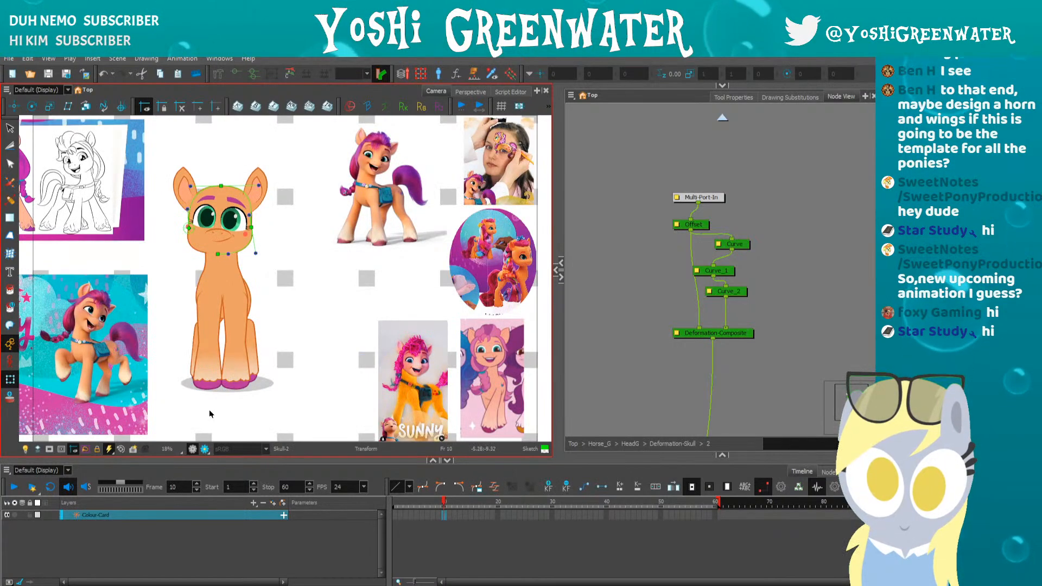
pyautogui.scroll(4, 195, 225)
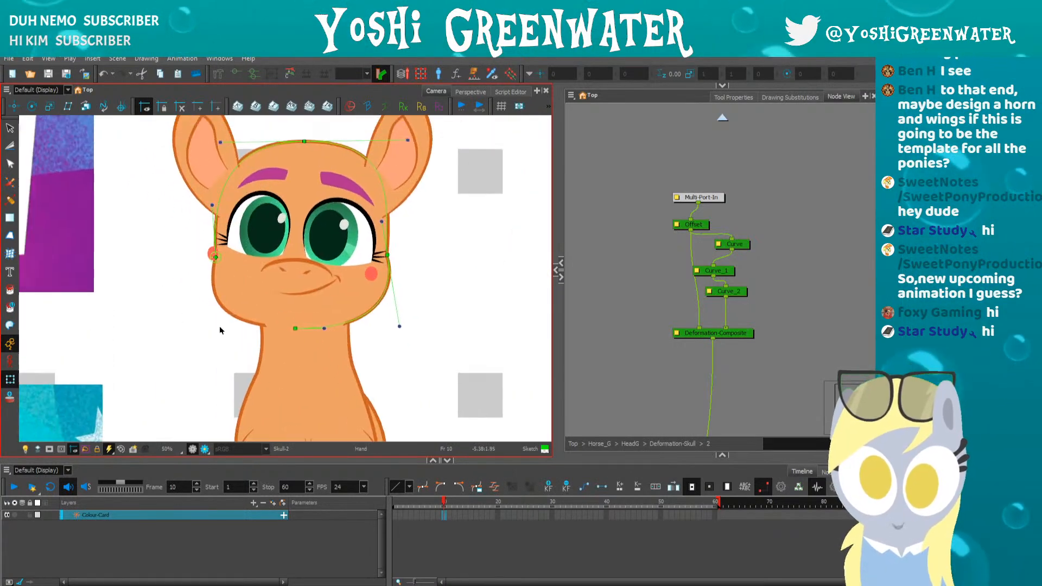
# - Leave the nested deformation groups in the node view and return to the skull nodes in HeadG
pyautogui.click(723, 117)
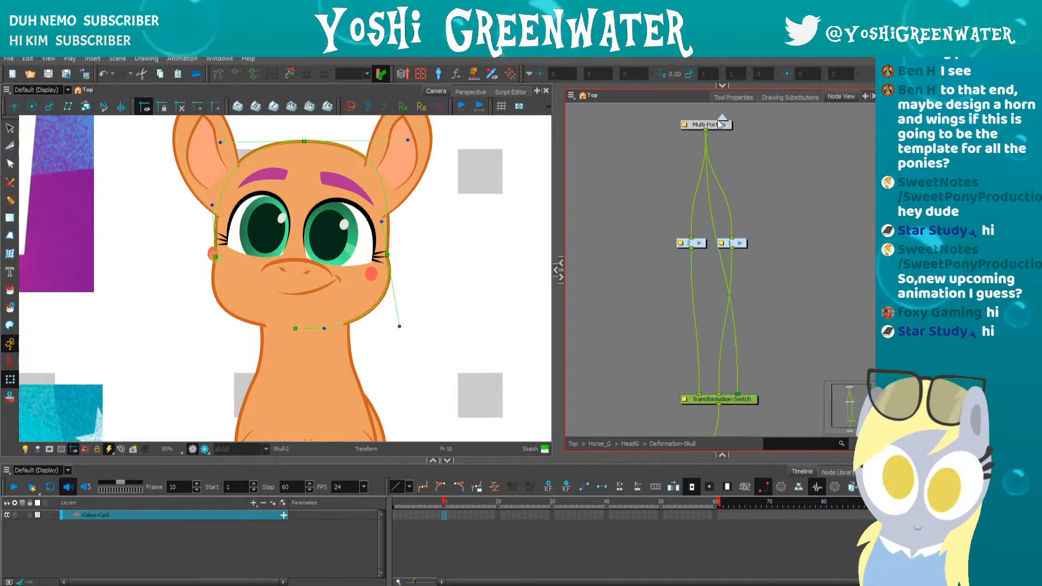
pyautogui.click(720, 120)
pyautogui.moveTo(685, 184); pyautogui.dragTo(693, 162)
pyautogui.moveTo(712, 258); pyautogui.dragTo(702, 269)
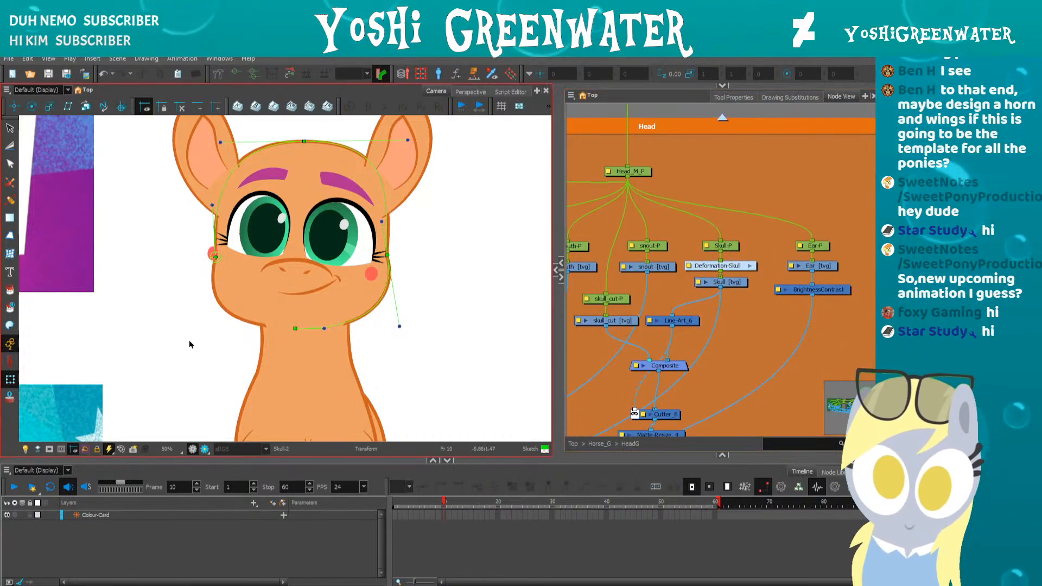
# - Scrub the timeline between frames 1 and 12 to review the head poses with their skull deformers
pyautogui.moveTo(205, 315); pyautogui.dragTo(235, 350)
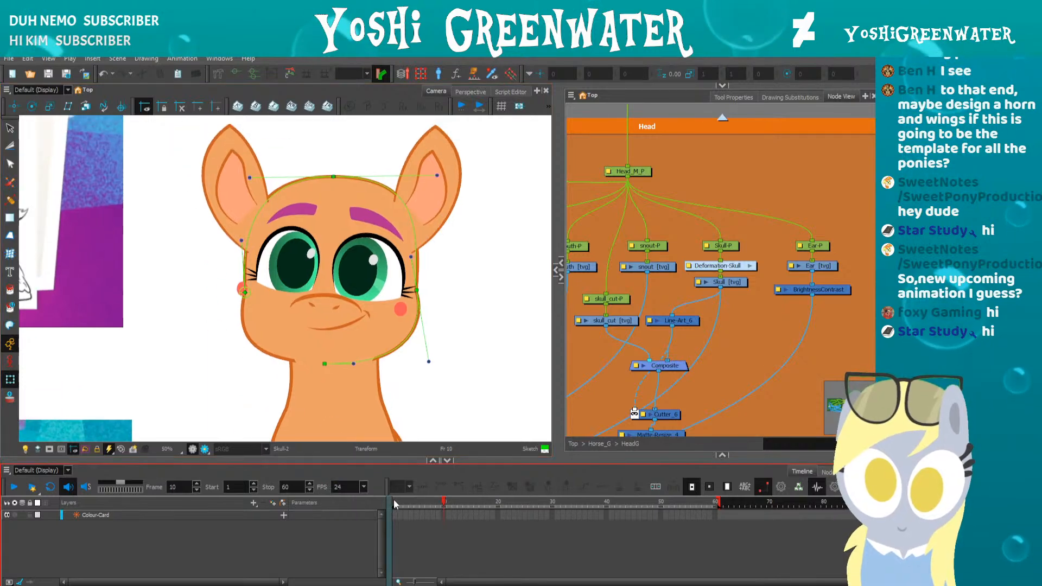
pyautogui.click(396, 502)
pyautogui.click(449, 503)
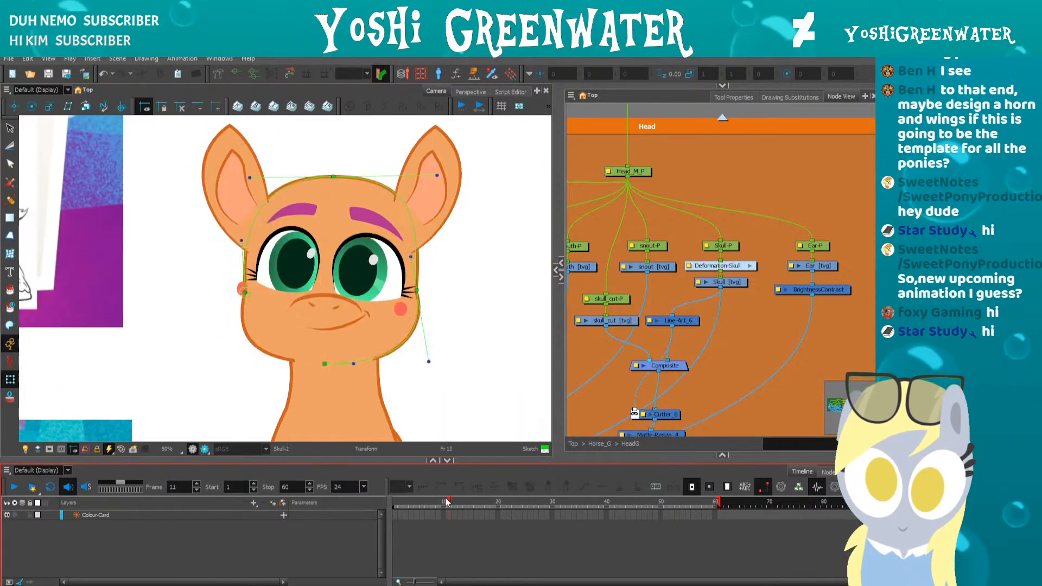
pyautogui.moveTo(446, 501); pyautogui.dragTo(395, 500)
# - At frame 2, adjust the deformer points at the chin's left end and the right cheek, and compare with the neighbouring frame
pyautogui.press('.')
pyautogui.press(',')
pyautogui.press('.')
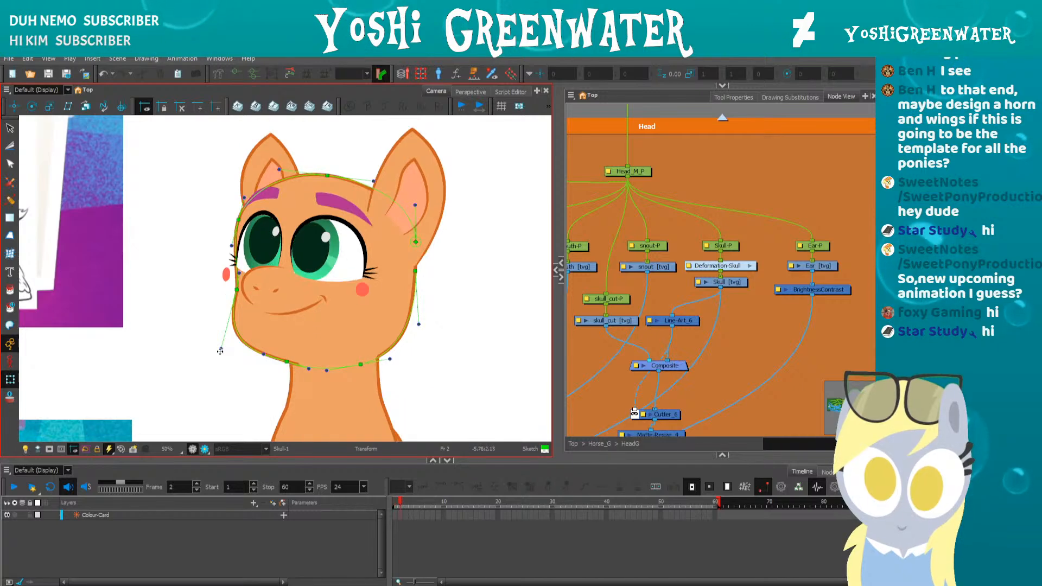
pyautogui.scroll(2, 286, 363)
pyautogui.click(287, 363)
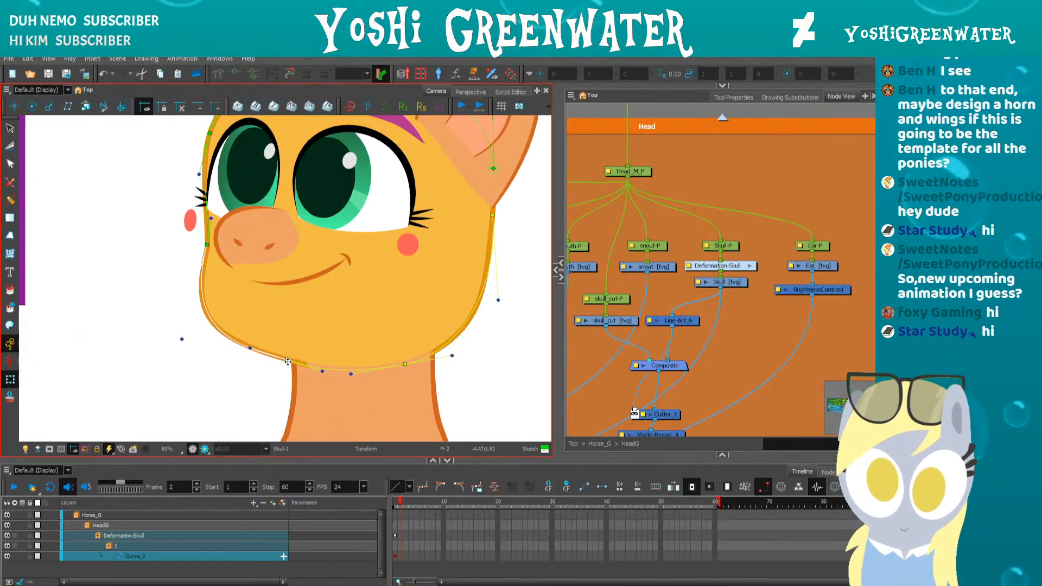
pyautogui.click(494, 218)
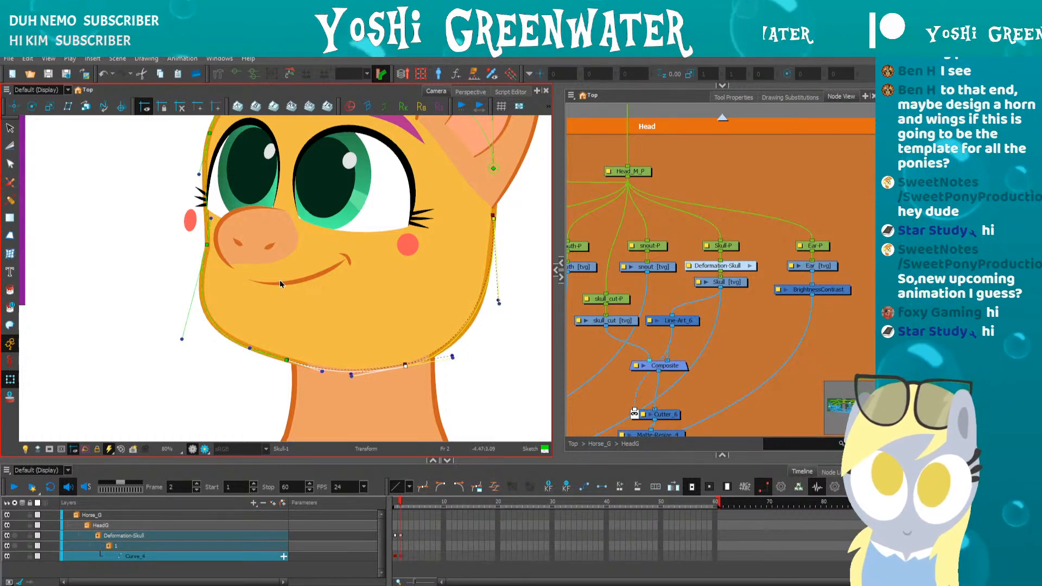
pyautogui.press(',')
pyautogui.press('.')
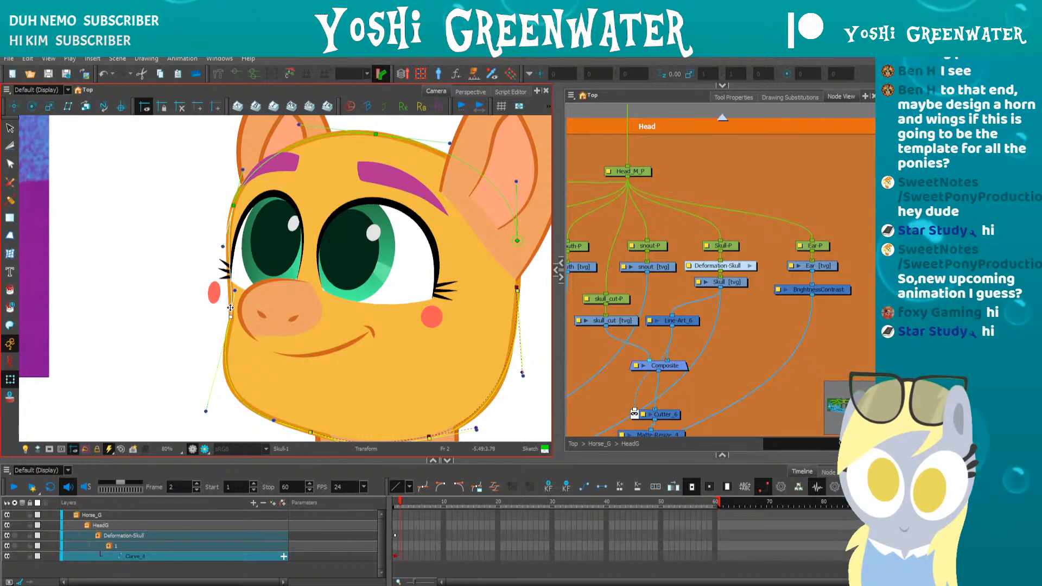
# - Raise the left cheek point beside the snout and pull its lower handle outward at frame 2, comparing with frame 1
pyautogui.moveTo(231, 316); pyautogui.dragTo(230, 308)
pyautogui.press(',')
pyautogui.press('.')
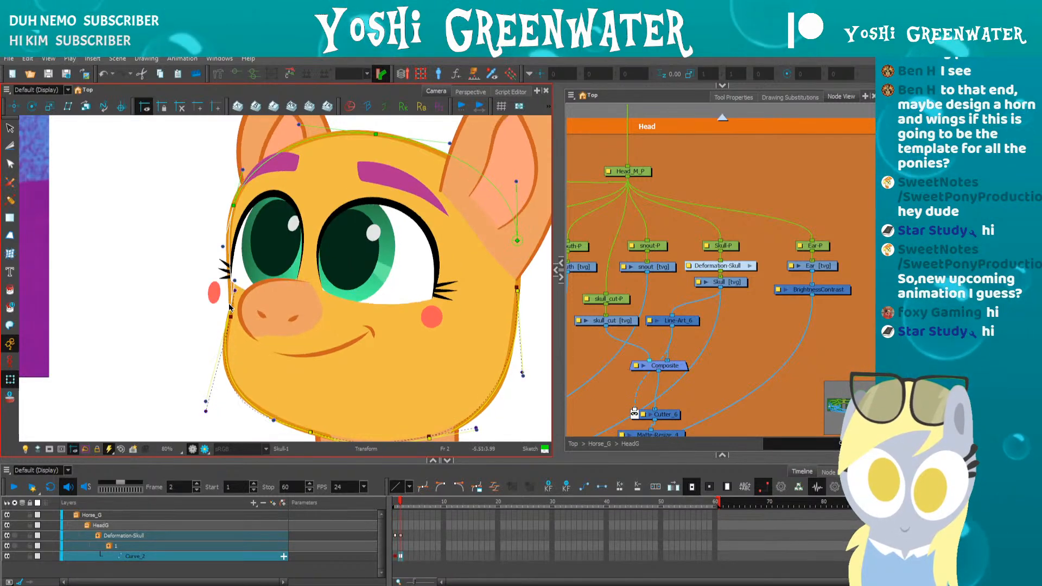
pyautogui.press(',')
pyautogui.press('.')
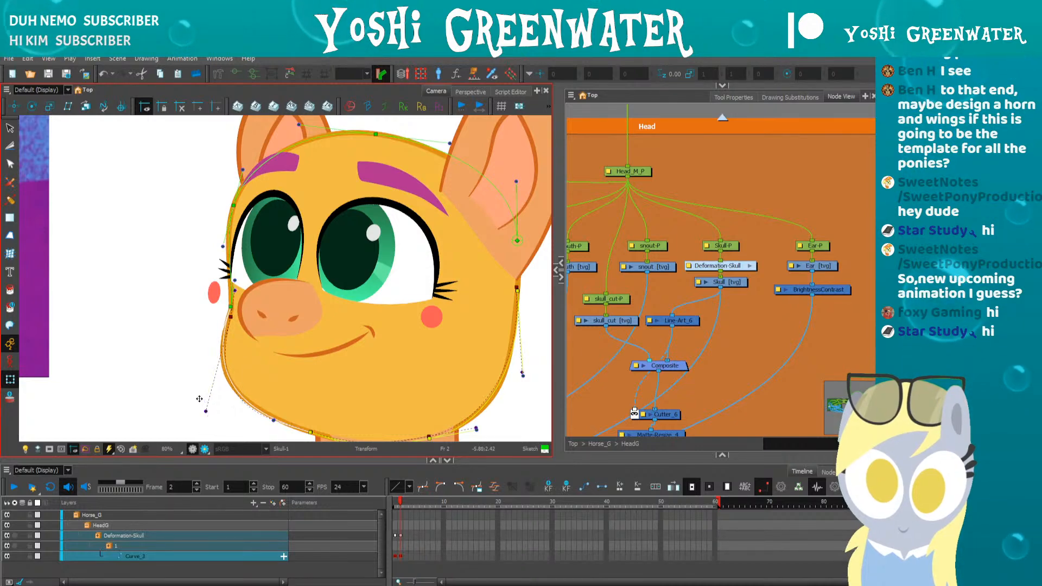
pyautogui.press(',')
pyautogui.press('.')
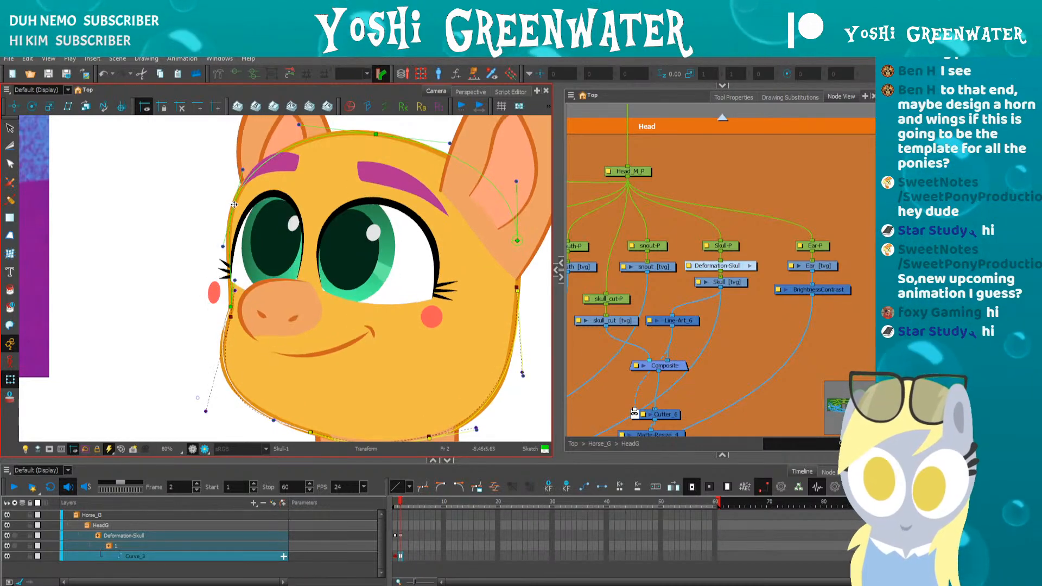
# - Raise the left forehead point, move the head's top point slightly right, and adjust the forehead handle to the outline at frame 2
pyautogui.moveTo(234, 205); pyautogui.dragTo(237, 201)
pyautogui.moveTo(381, 133); pyautogui.dragTo(393, 134)
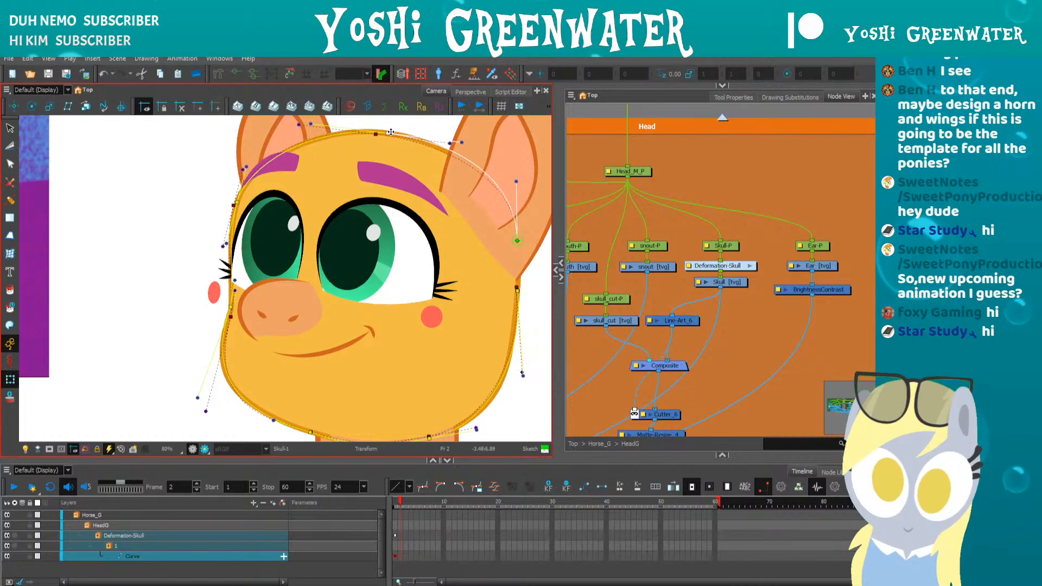
pyautogui.moveTo(247, 162); pyautogui.dragTo(248, 159)
pyautogui.moveTo(237, 202); pyautogui.dragTo(236, 195)
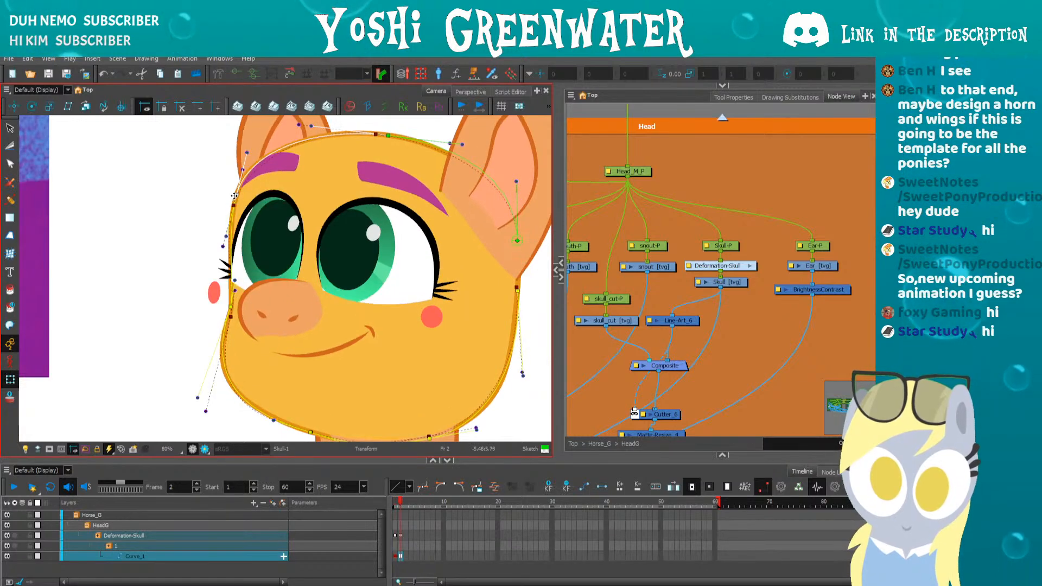
# - Refine the left cheek point and its lower handle along the jaw at frame 2, checking against frame 1
pyautogui.moveTo(229, 306); pyautogui.dragTo(215, 336)
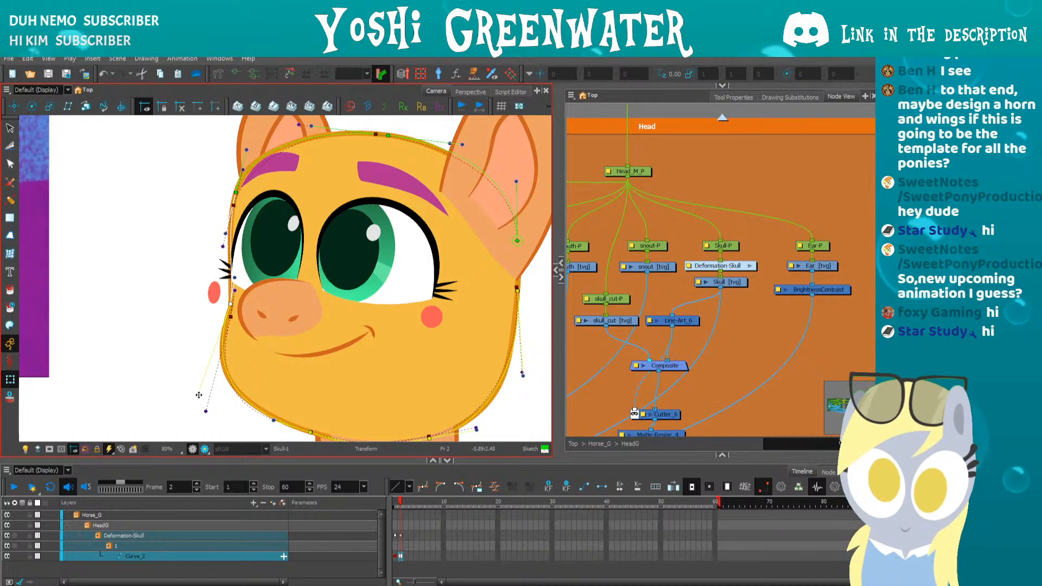
pyautogui.moveTo(196, 390); pyautogui.dragTo(191, 358)
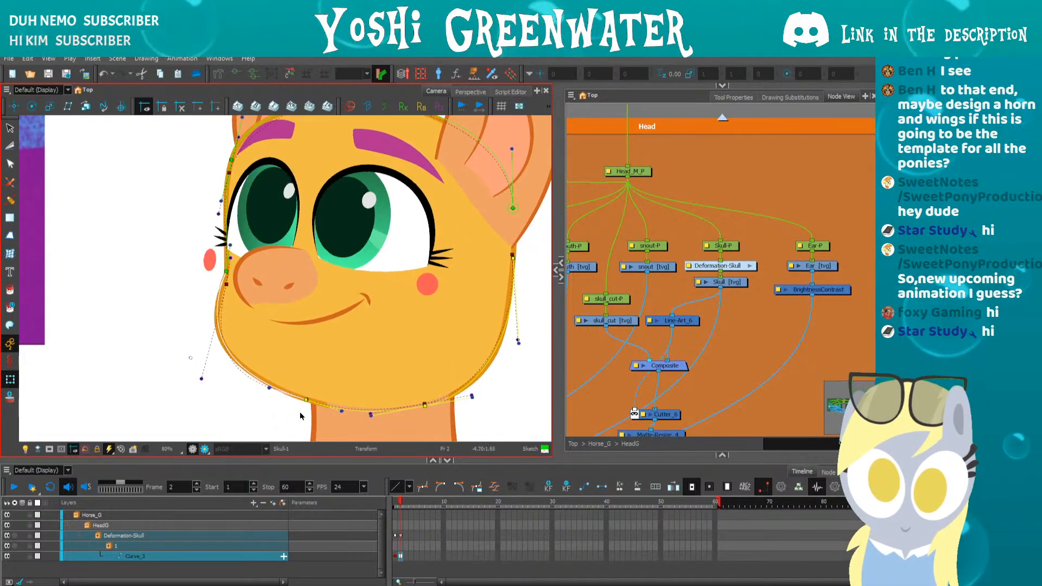
pyautogui.press(',')
pyautogui.press('.')
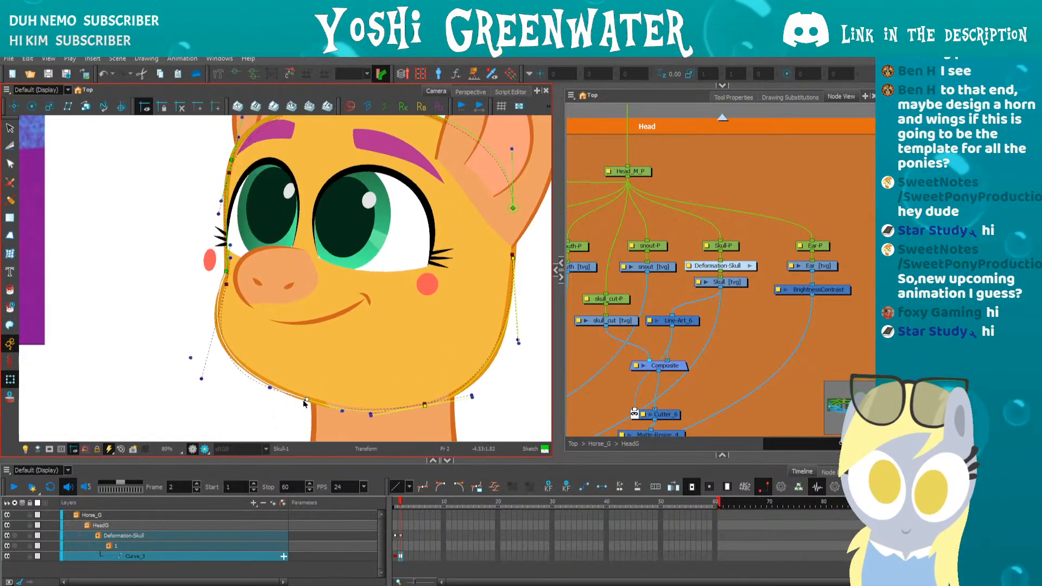
# - Move the chin's left deformer point slightly right and nudge the right cheek point at frame 2, comparing with frame 1
pyautogui.moveTo(307, 401); pyautogui.dragTo(322, 402)
pyautogui.press(',')
pyautogui.press('.')
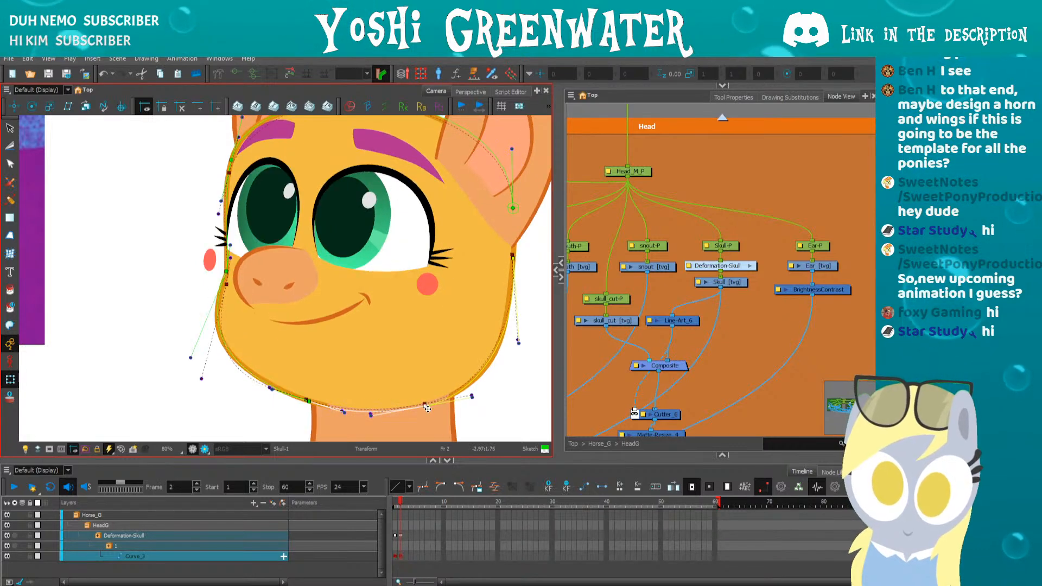
pyautogui.press(',')
pyautogui.press('.')
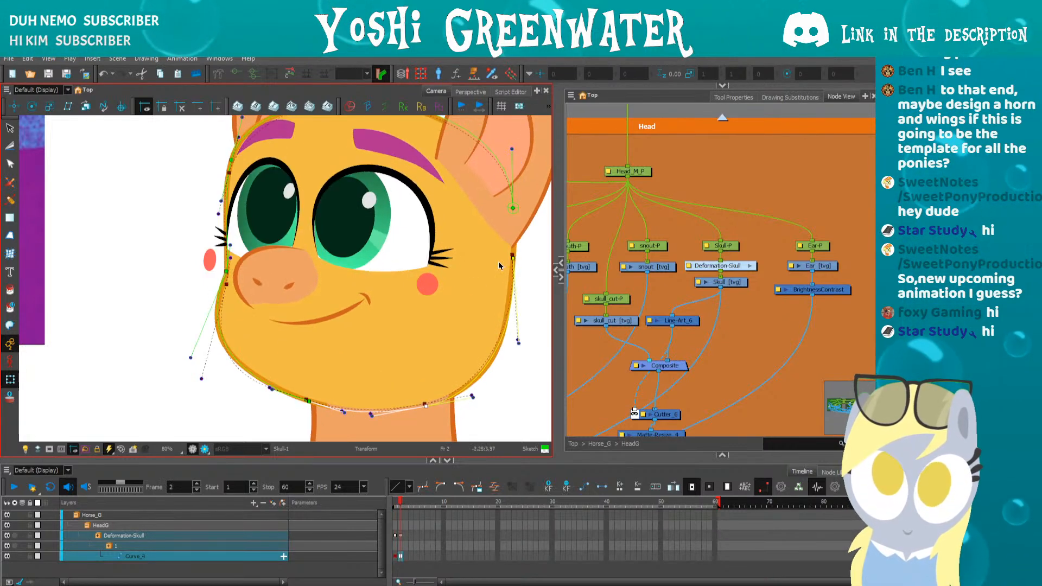
pyautogui.moveTo(517, 262); pyautogui.dragTo(516, 261)
pyautogui.press(',')
pyautogui.press('.')
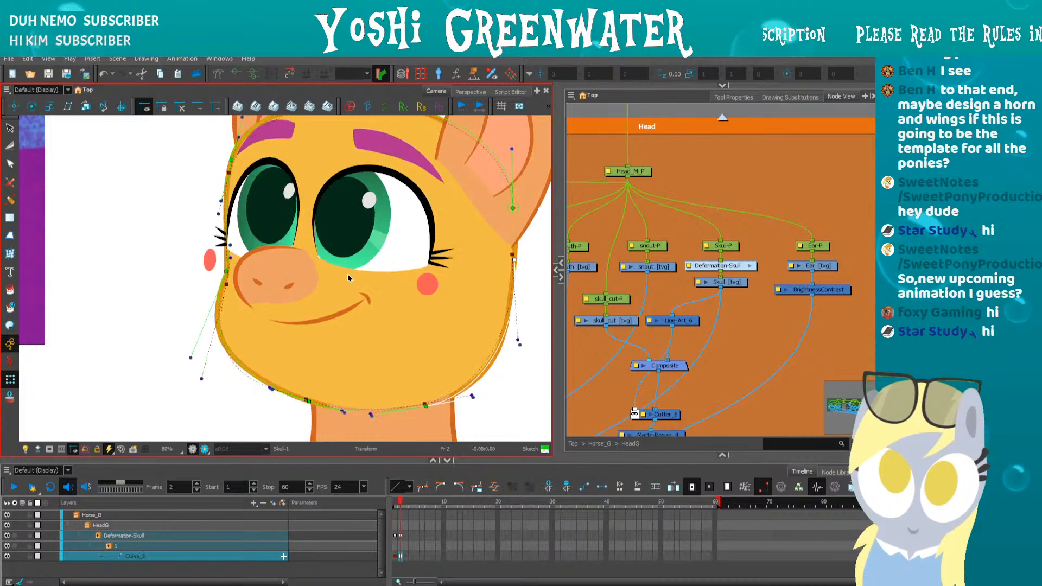
# - Compare the skull between frames 1 and 2, and fine-tune the head's top deformer point slightly to the right at frame 2
pyautogui.moveTo(178, 241); pyautogui.dragTo(177, 261)
pyautogui.click(182, 264)
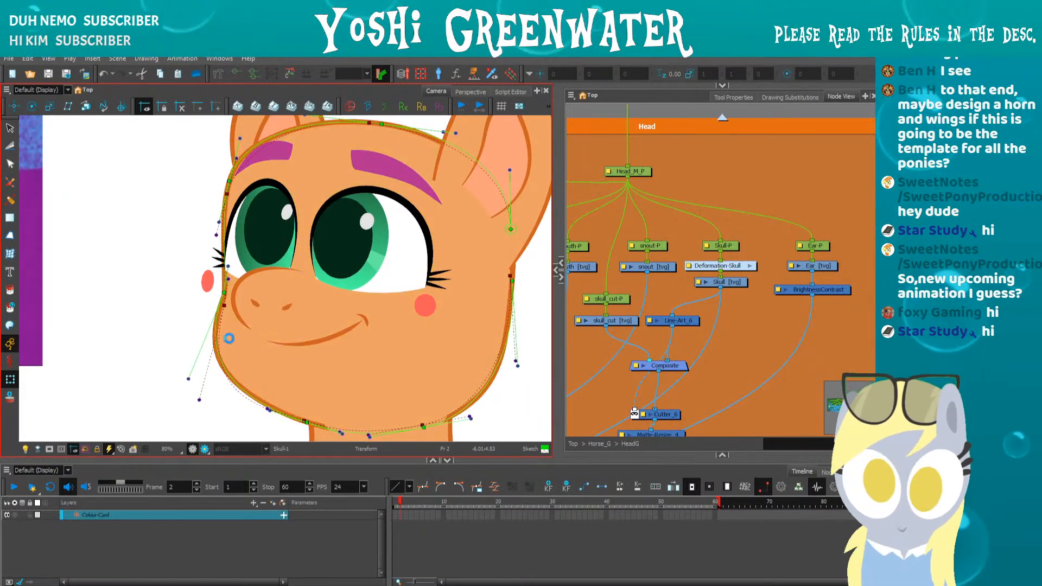
pyautogui.moveTo(203, 342); pyautogui.dragTo(186, 342)
pyautogui.press(',')
pyautogui.press('.')
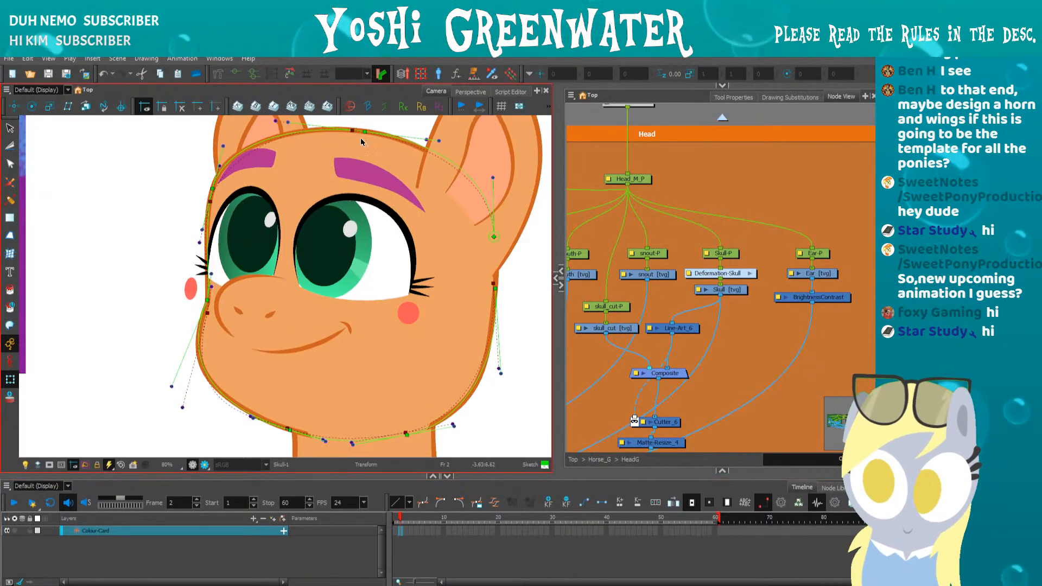
pyautogui.click(367, 130)
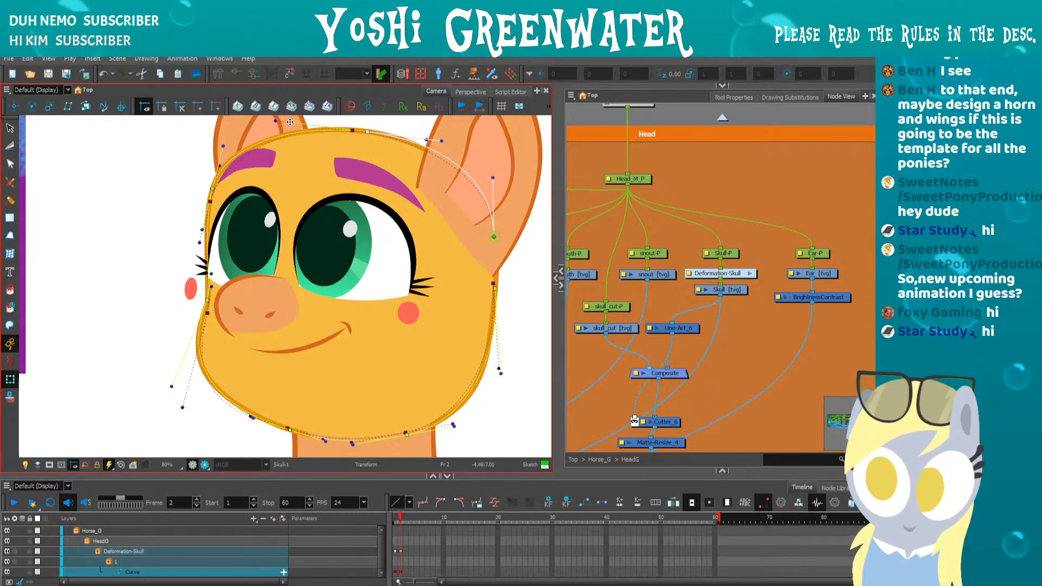
pyautogui.click(290, 122)
pyautogui.click(375, 131)
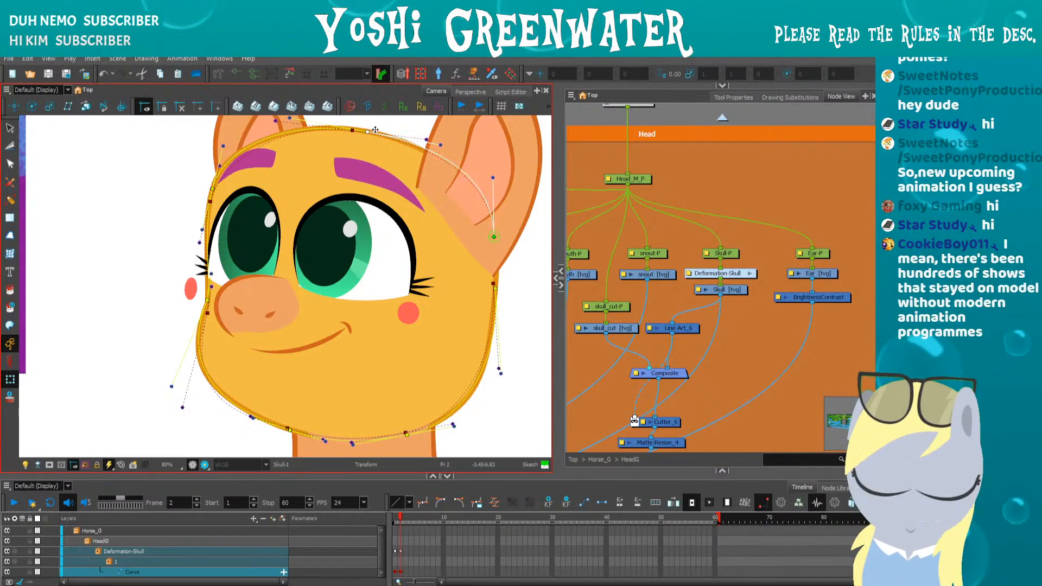
pyautogui.click(167, 211)
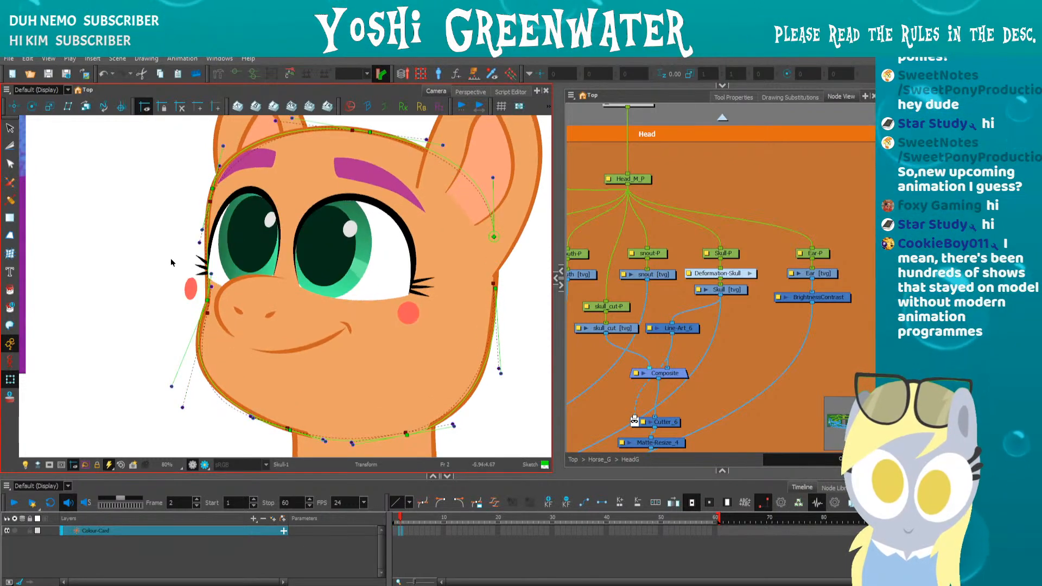
# - Widen the camera view and fine-tune the deformer points beside the snout and at the right cheek at frame 2
pyautogui.scroll(-2, 190, 294)
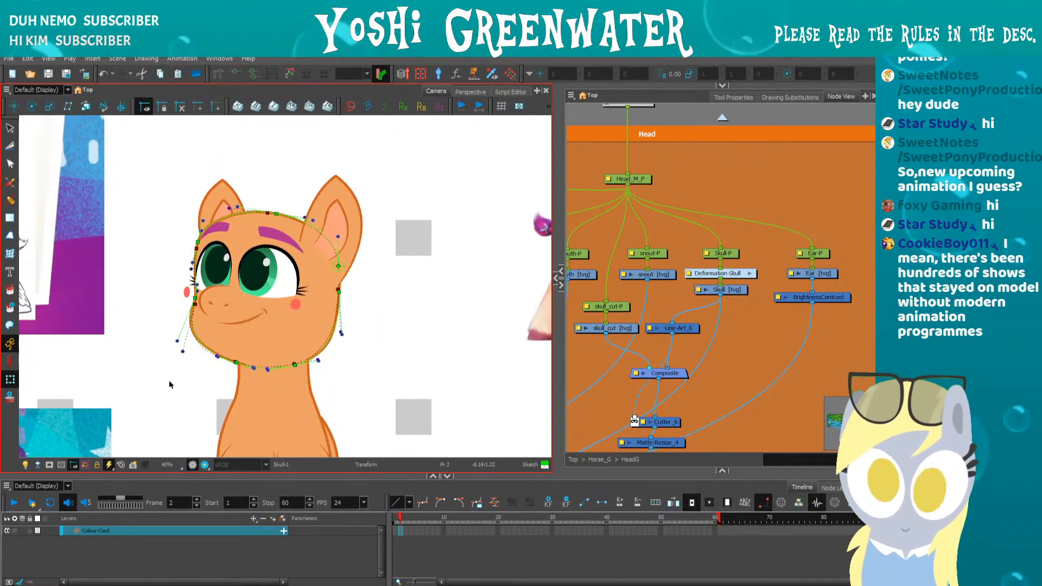
pyautogui.moveTo(169, 381); pyautogui.dragTo(243, 387)
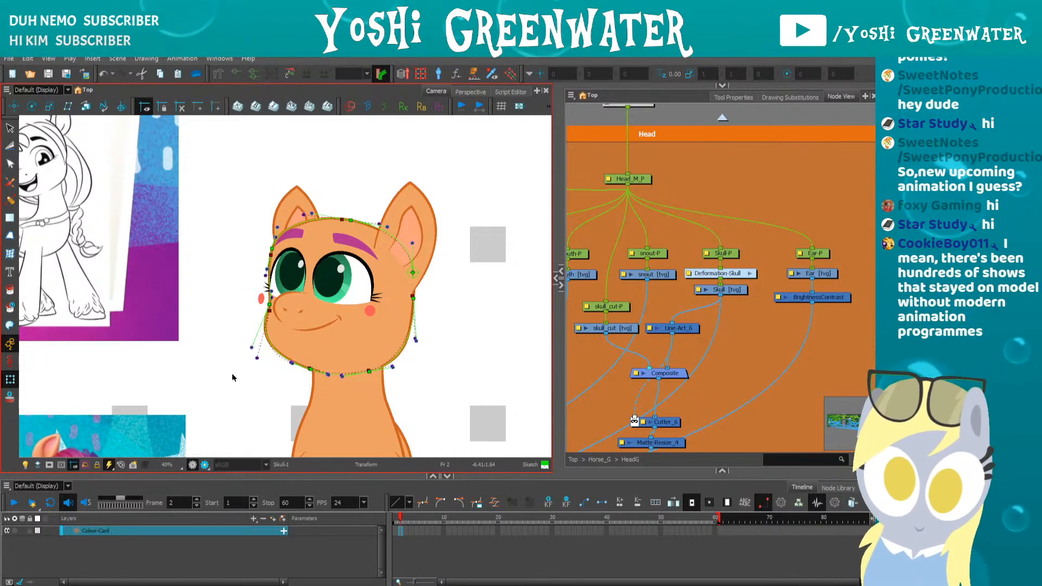
pyautogui.scroll(2, 244, 324)
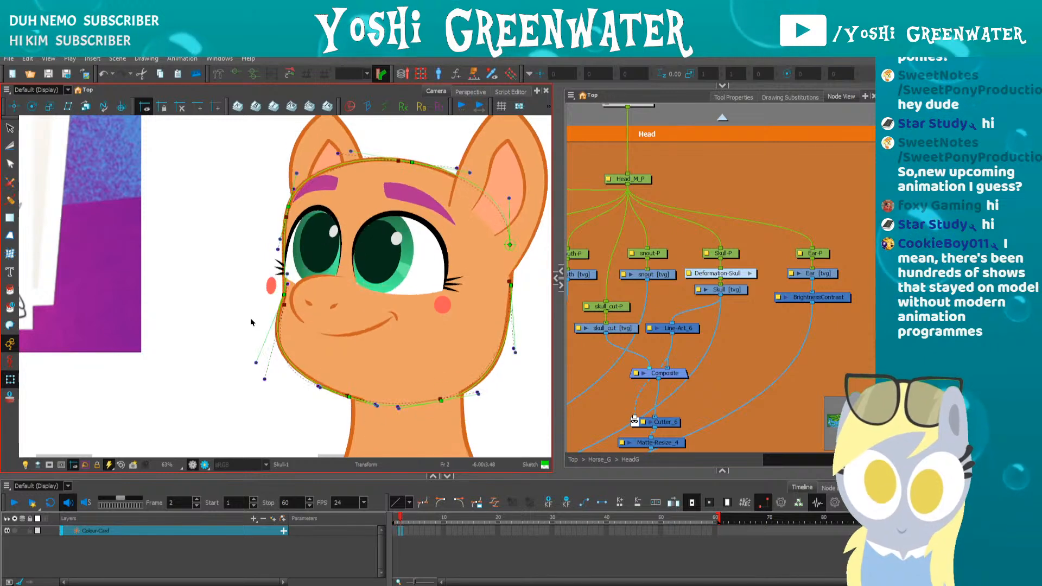
pyautogui.moveTo(249, 373); pyautogui.dragTo(224, 380)
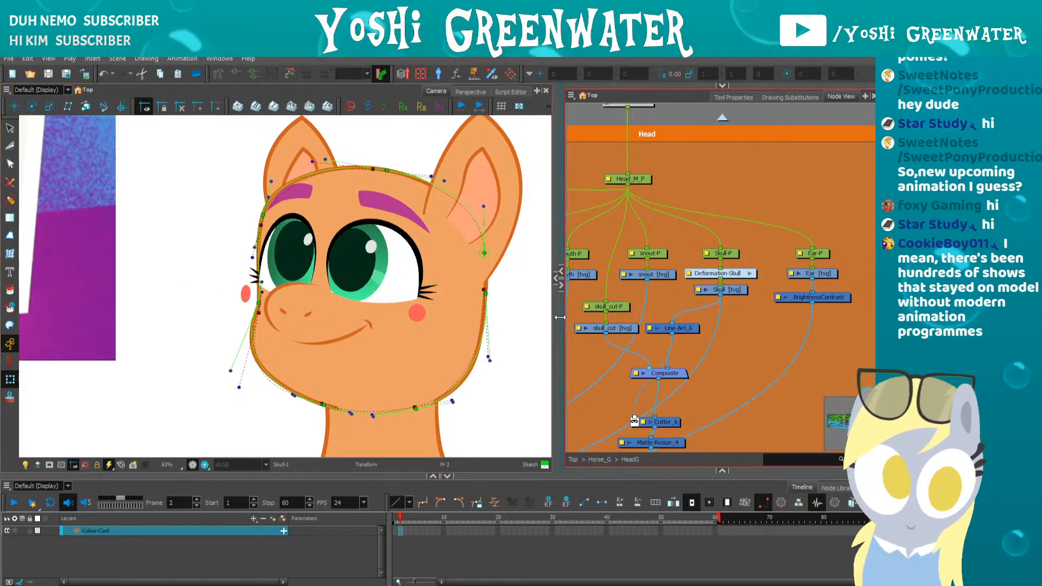
pyautogui.moveTo(559, 336); pyautogui.dragTo(616, 330)
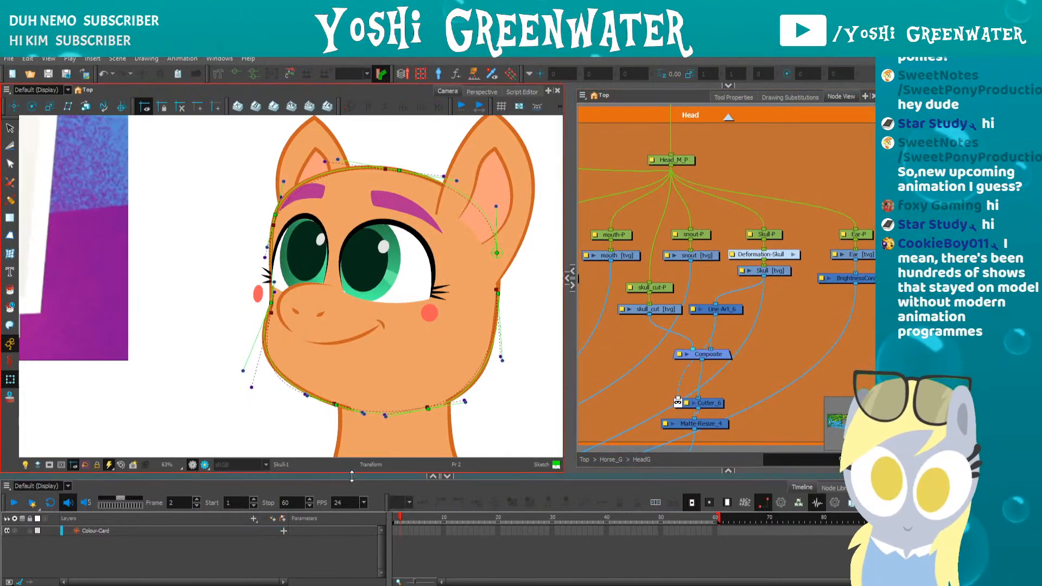
pyautogui.click(271, 301)
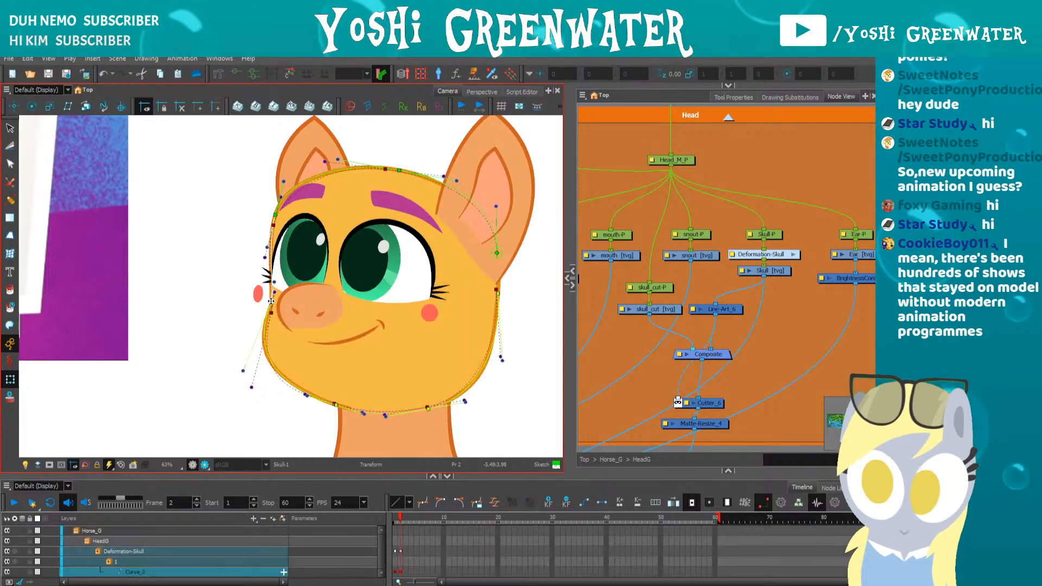
pyautogui.click(233, 363)
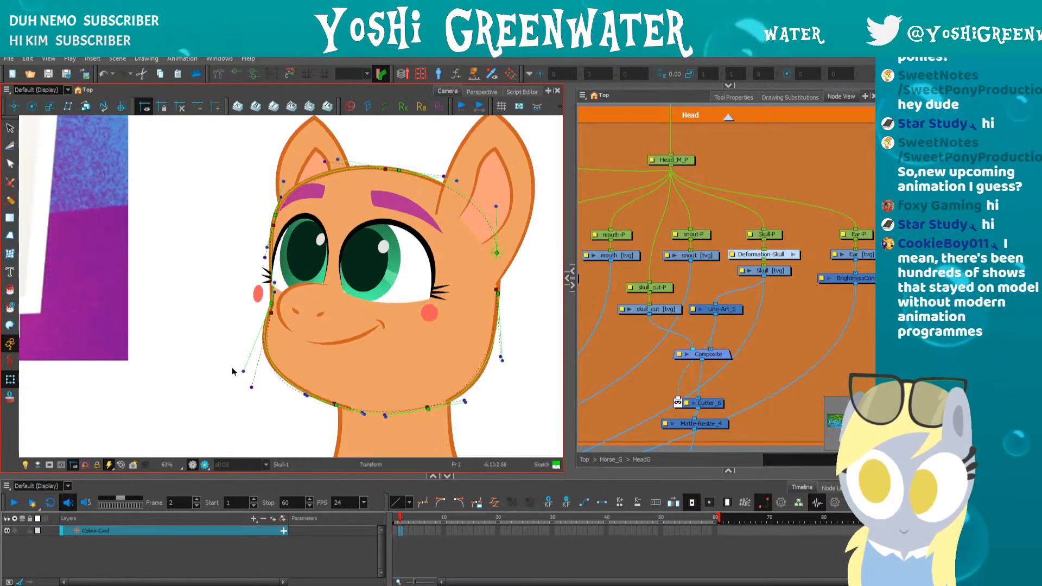
pyautogui.click(497, 291)
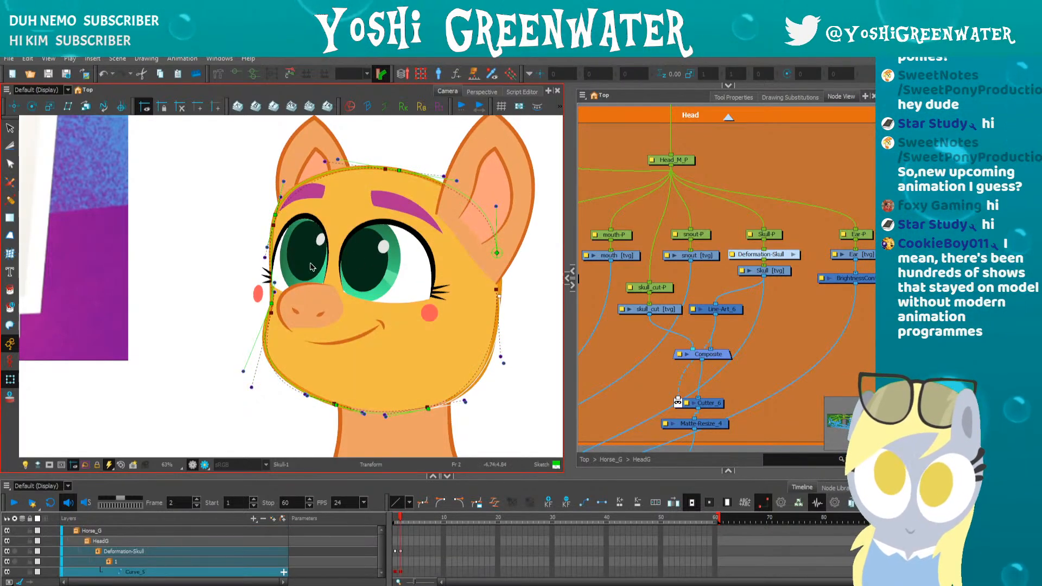
pyautogui.click(228, 305)
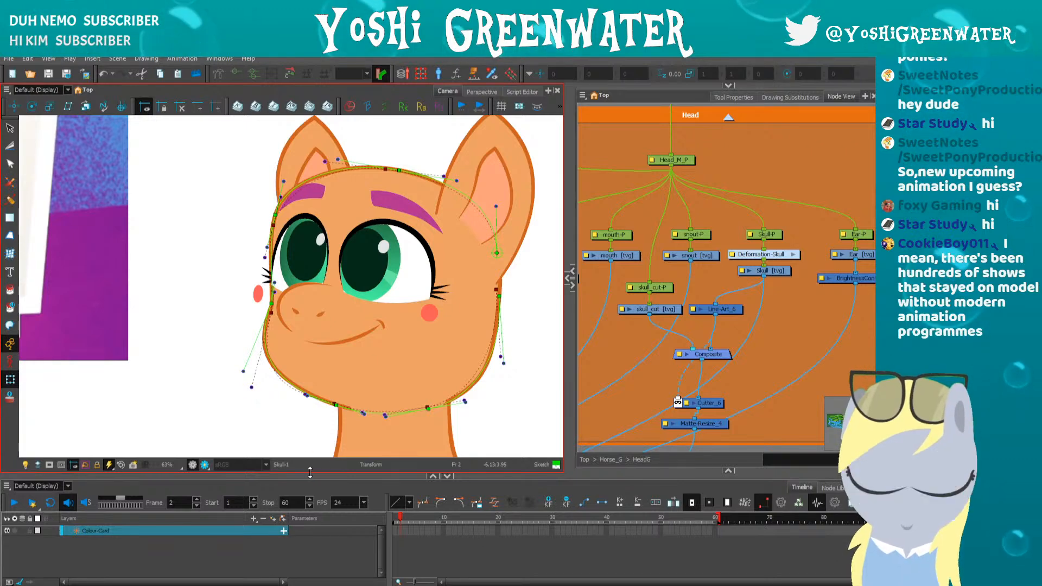
# - Adjust the skull deformer's end point beside the right ear at frame 2 and compare with frame 1
pyautogui.moveTo(310, 472); pyautogui.dragTo(309, 479)
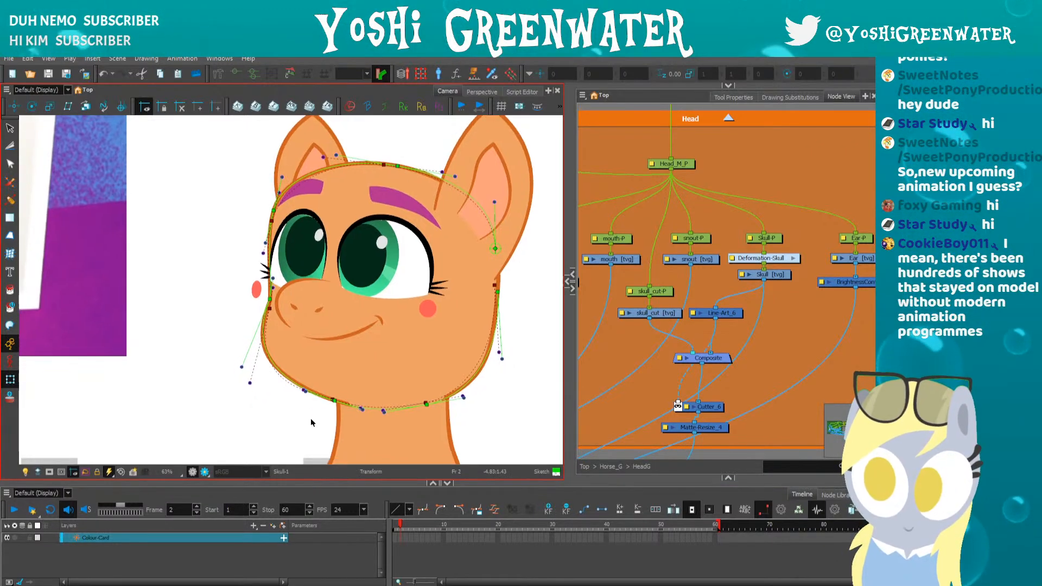
pyautogui.click(495, 249)
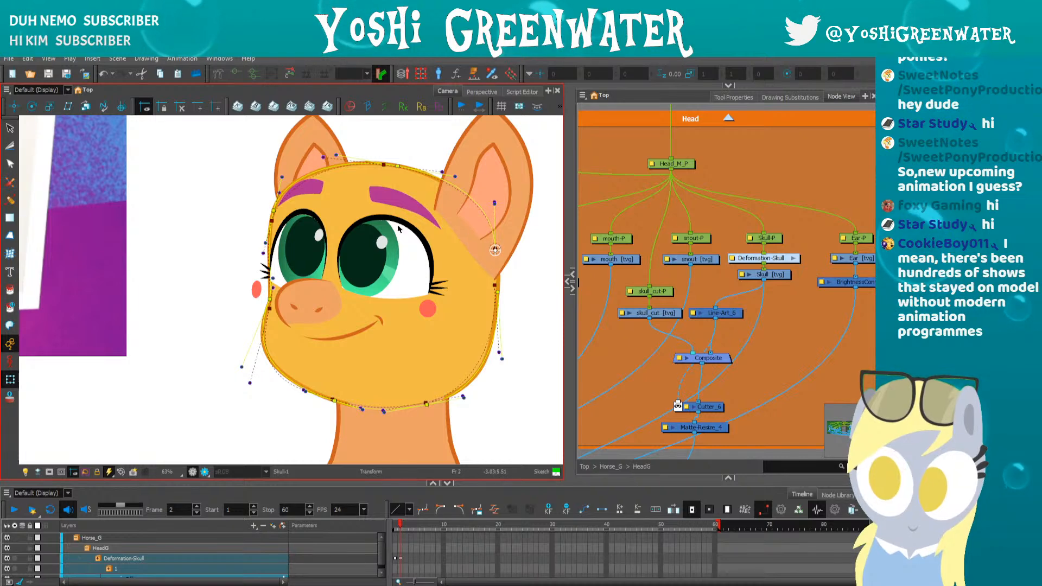
pyautogui.press(',')
pyautogui.press('.')
pyautogui.click(233, 290)
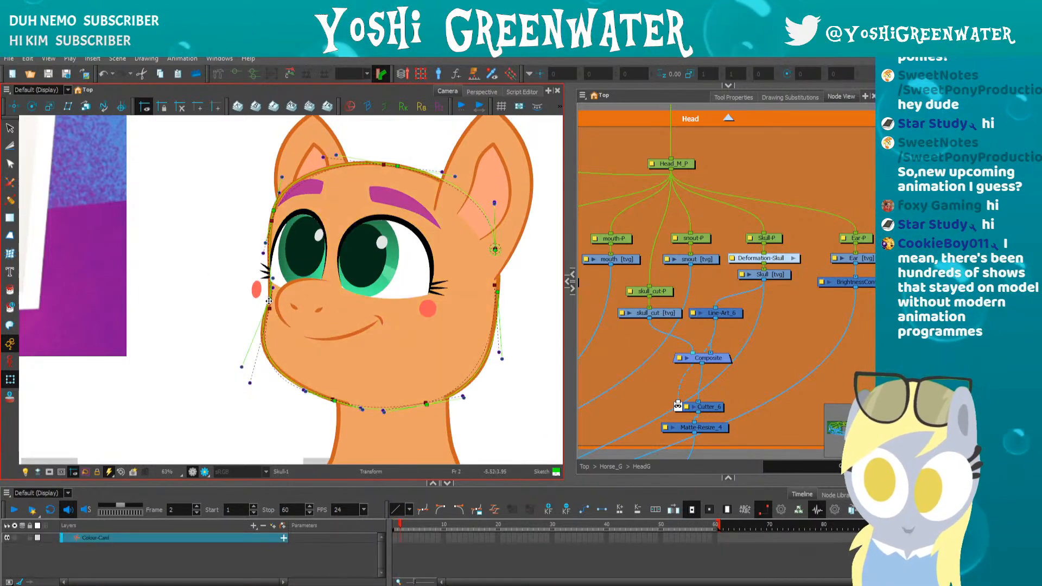
# - Nudge the left eyebrow slightly at frame 2 and check the right eyebrow's peg against frame 1
pyautogui.click(288, 200)
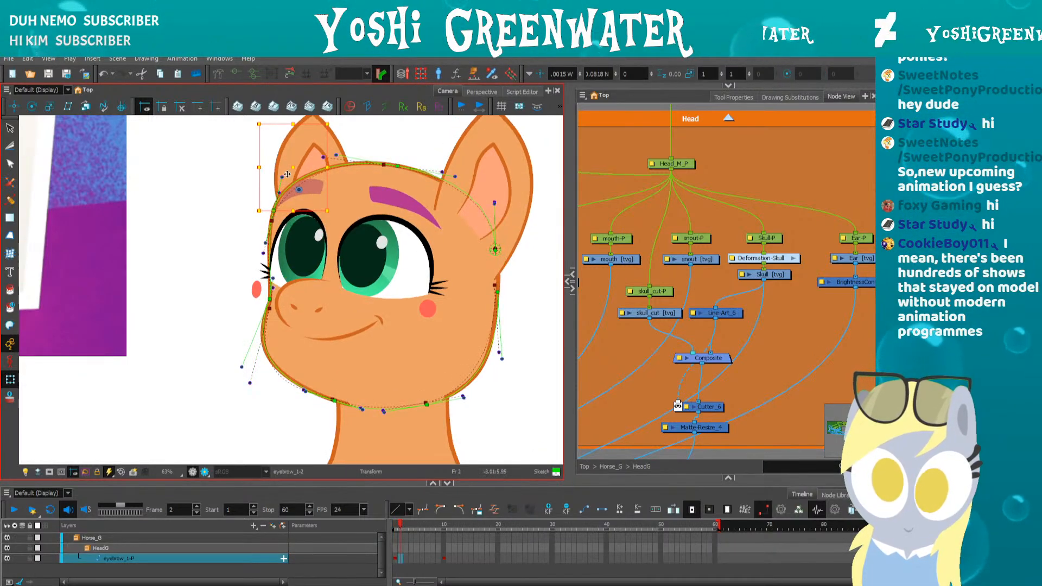
pyautogui.moveTo(291, 165); pyautogui.dragTo(295, 167)
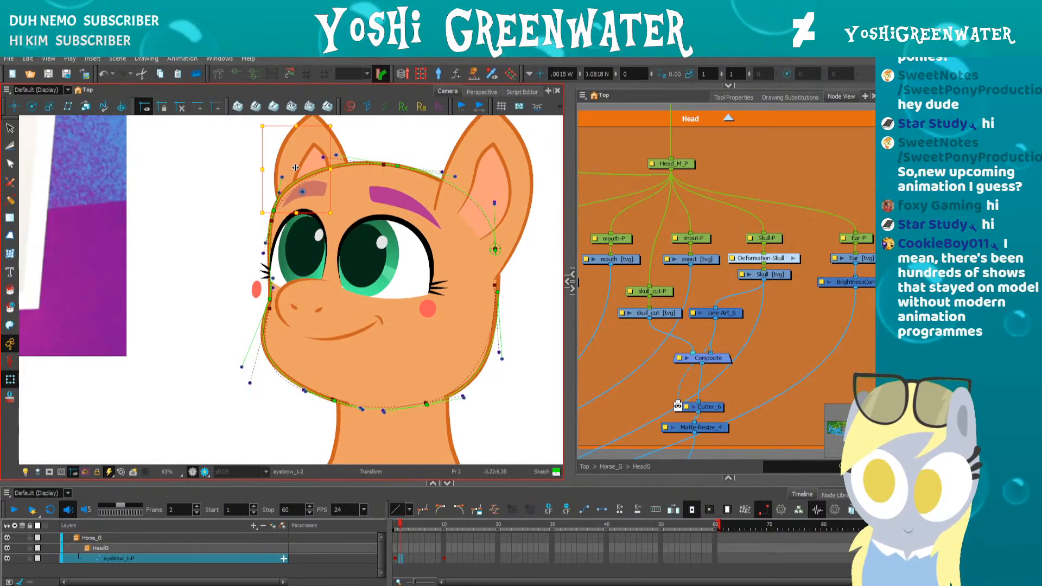
pyautogui.click(369, 196)
pyautogui.press('b')
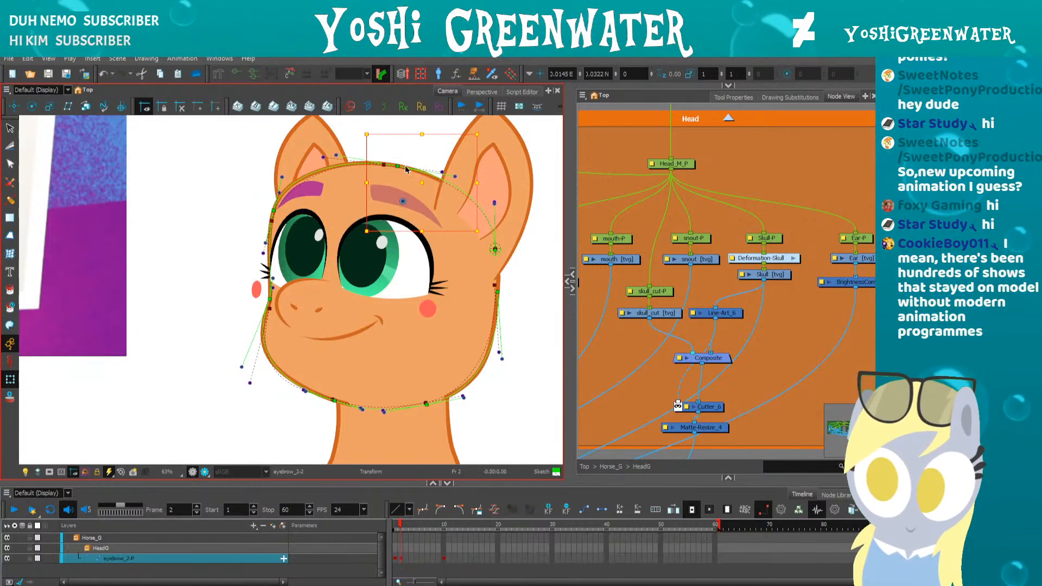
pyautogui.press(',')
pyautogui.press('.')
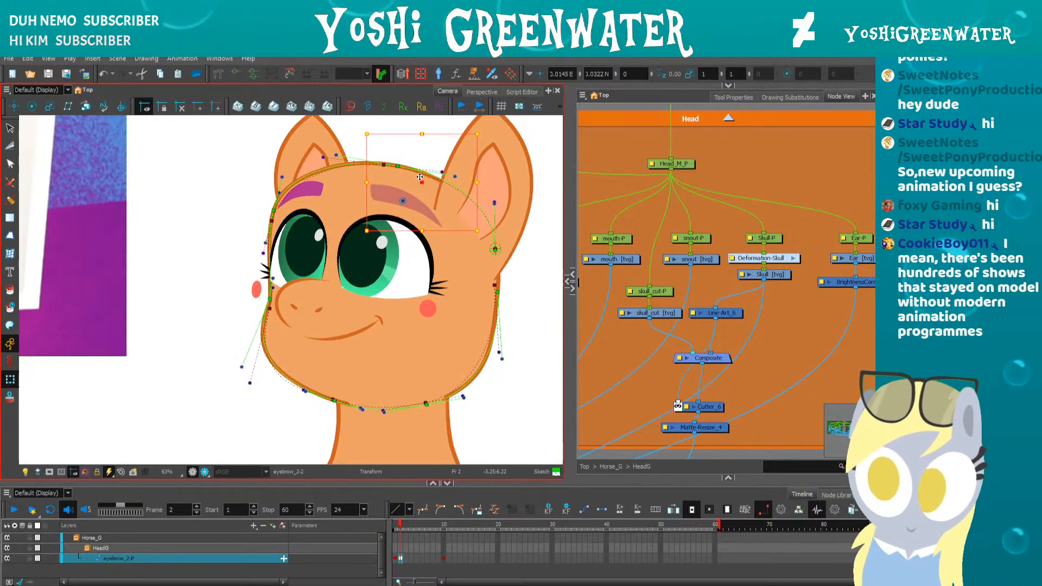
# - Select the pupils' parent peg and shift it slightly downward at frame 2, comparing with frame 1
pyautogui.click(302, 261)
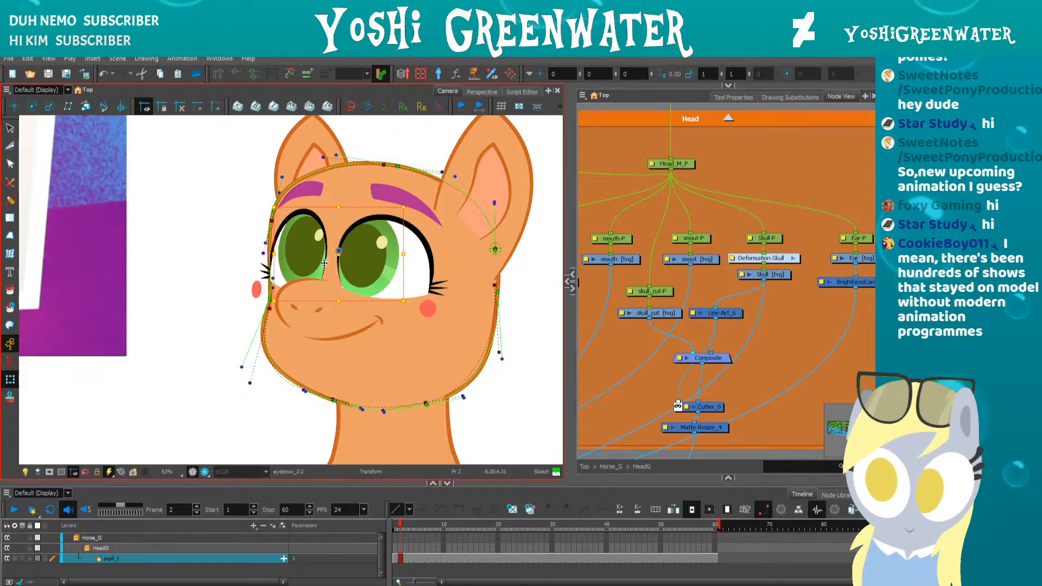
pyautogui.press('b')
pyautogui.moveTo(324, 263); pyautogui.dragTo(324, 267)
pyautogui.press(',')
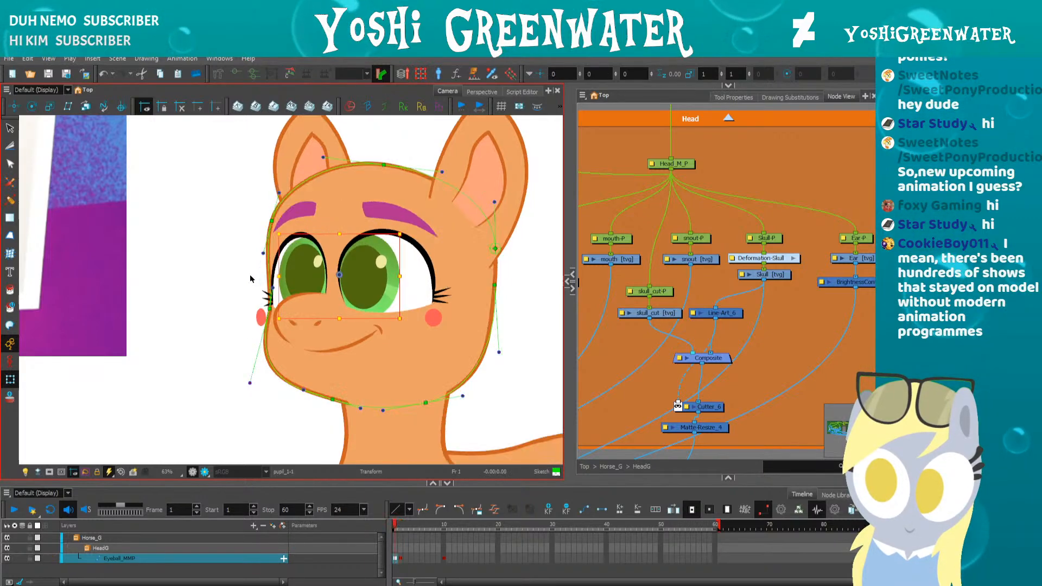
pyautogui.press('.')
pyautogui.click(245, 279)
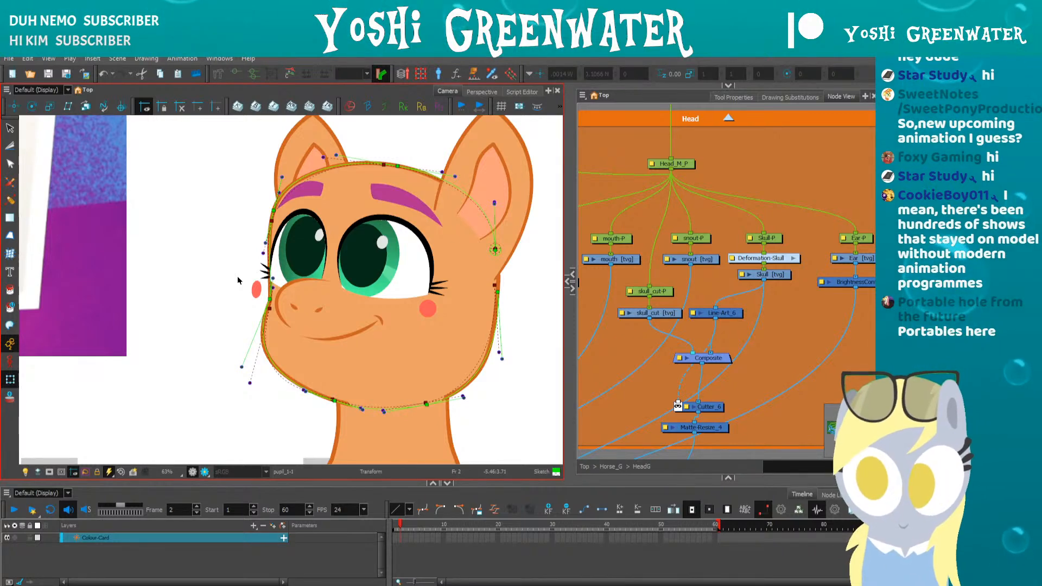
# - Flip between frames 1 and 2 to examine how the head and skull outline change
pyautogui.moveTo(219, 321); pyautogui.dragTo(228, 325)
pyautogui.press(',')
pyautogui.press('.')
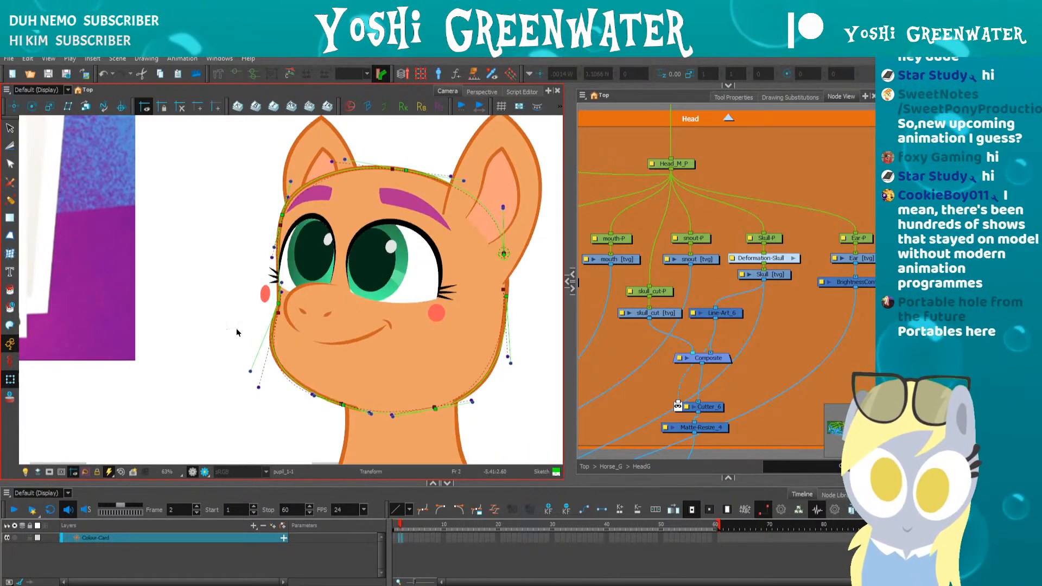
pyautogui.press(',')
pyautogui.press('.')
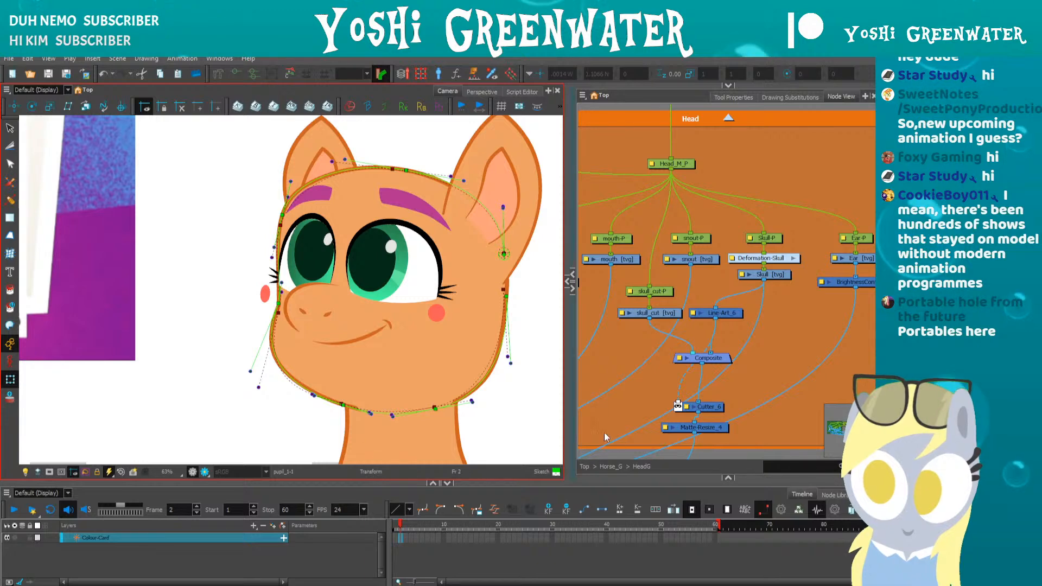
pyautogui.press(',')
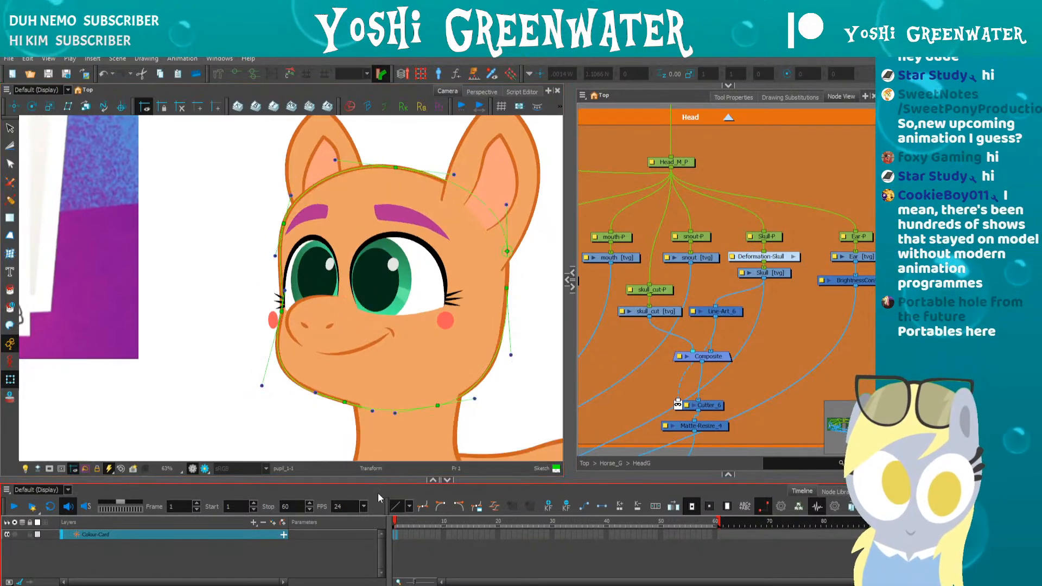
# - Leave and reopen the HeadG group, and view its whole node network including both eye groups
pyautogui.click(727, 119)
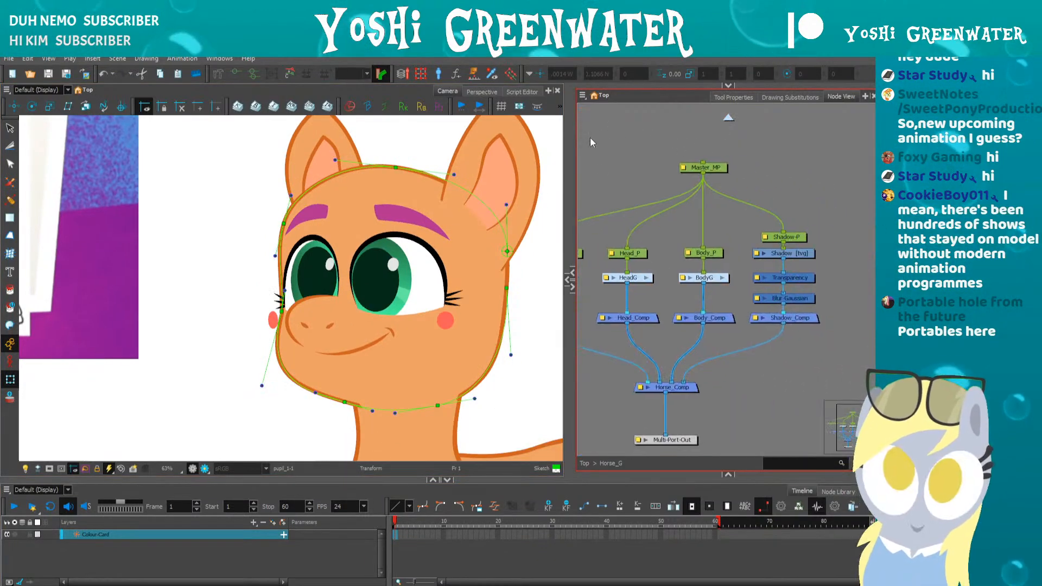
pyautogui.click(646, 277)
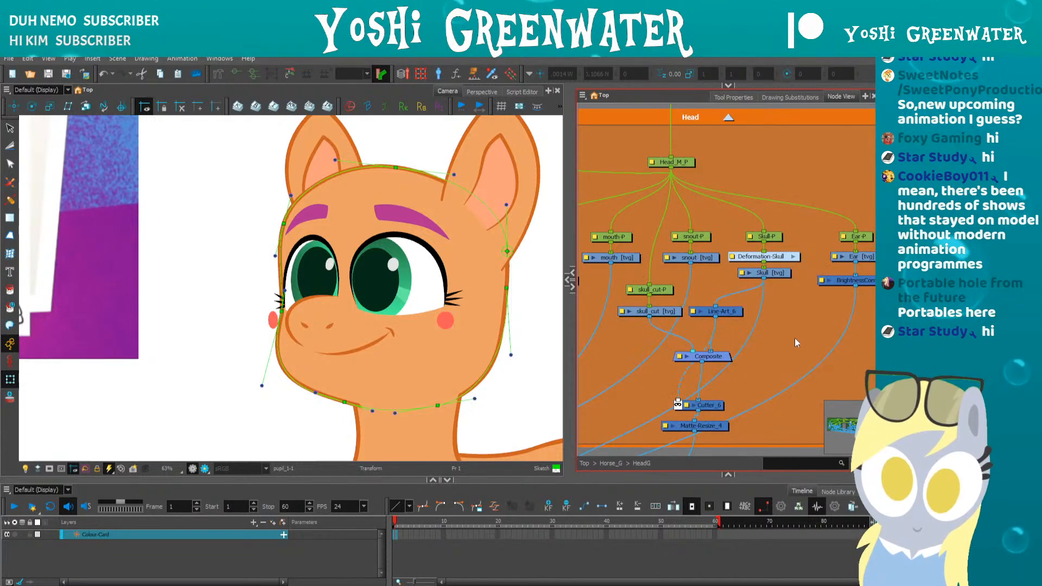
pyautogui.scroll(-8, 764, 313)
pyautogui.moveTo(687, 373); pyautogui.dragTo(773, 364)
# - Enlarge the timeline to show the head layers at frame 1 and reset the camera view to the whole scene
pyautogui.click(394, 525)
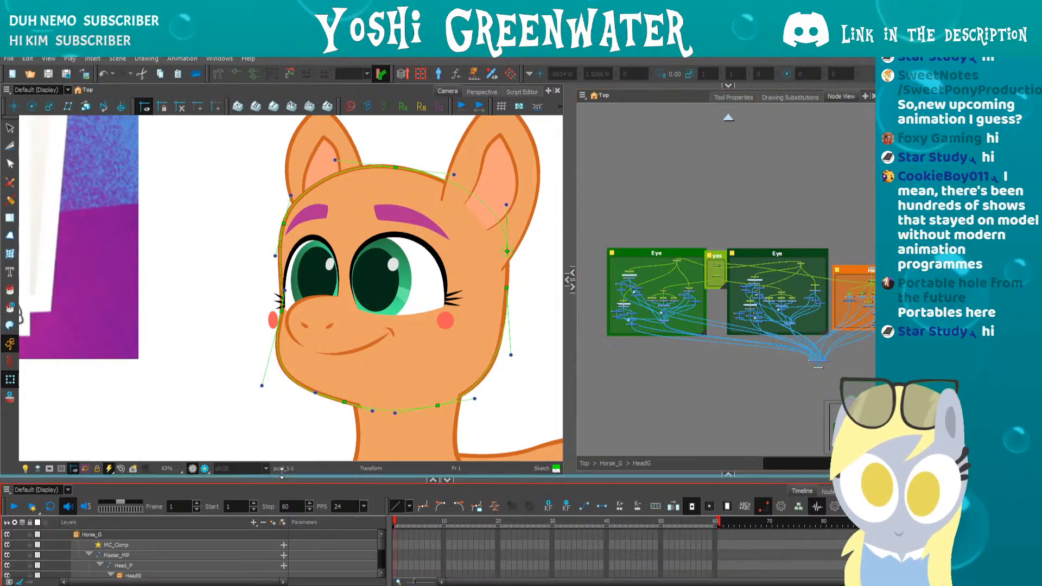
pyautogui.moveTo(246, 479); pyautogui.dragTo(251, 408)
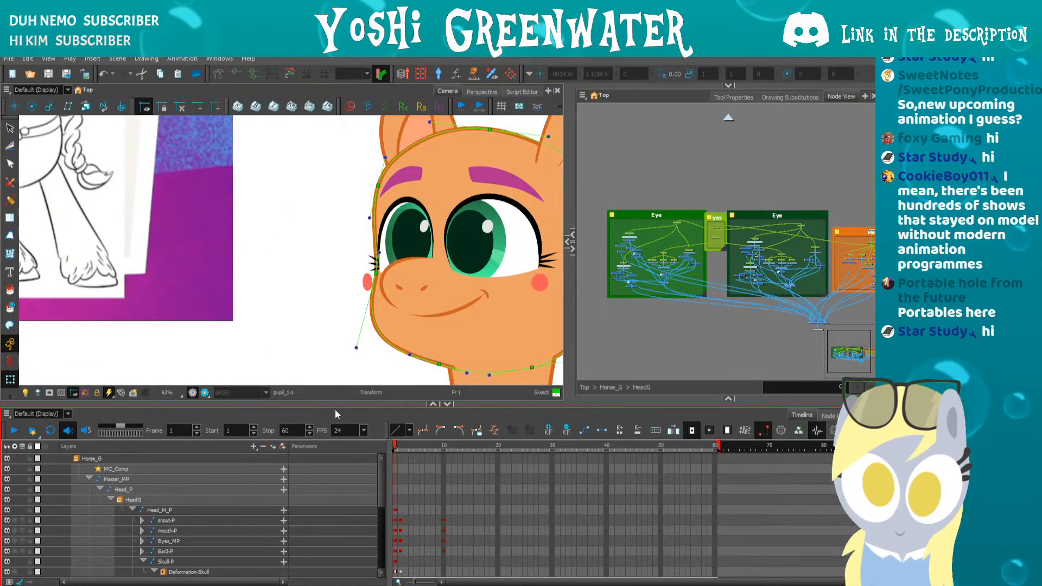
pyautogui.moveTo(349, 404); pyautogui.dragTo(339, 363)
pyautogui.moveTo(267, 312); pyautogui.dragTo(293, 312)
pyautogui.hotkey('shift', 'm')
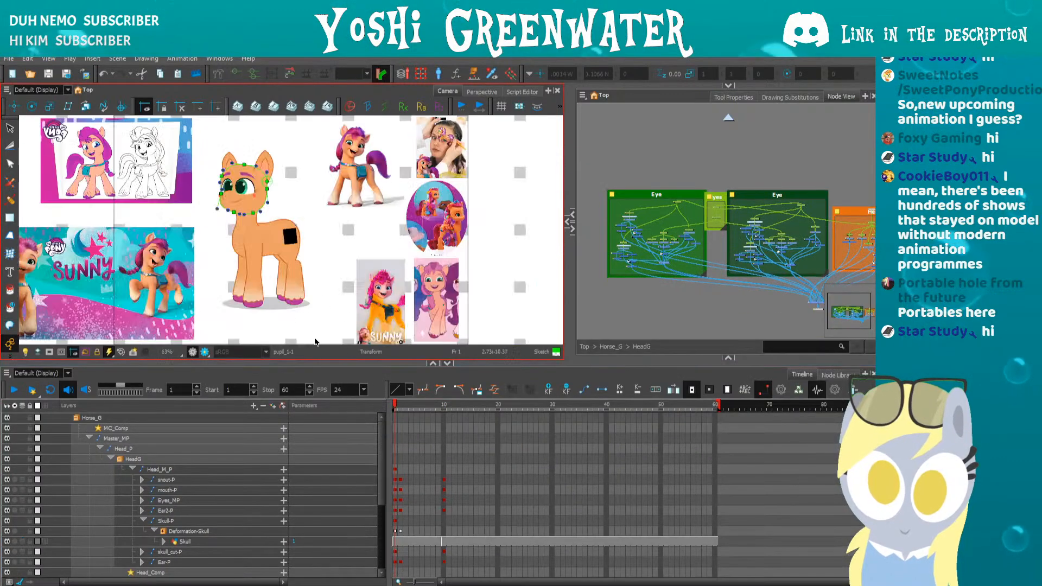
# - Enlarge the timeline, look through the head layers and collapse the Skull-P layer's children
pyautogui.click(394, 469)
pyautogui.moveTo(287, 364); pyautogui.dragTo(233, 329)
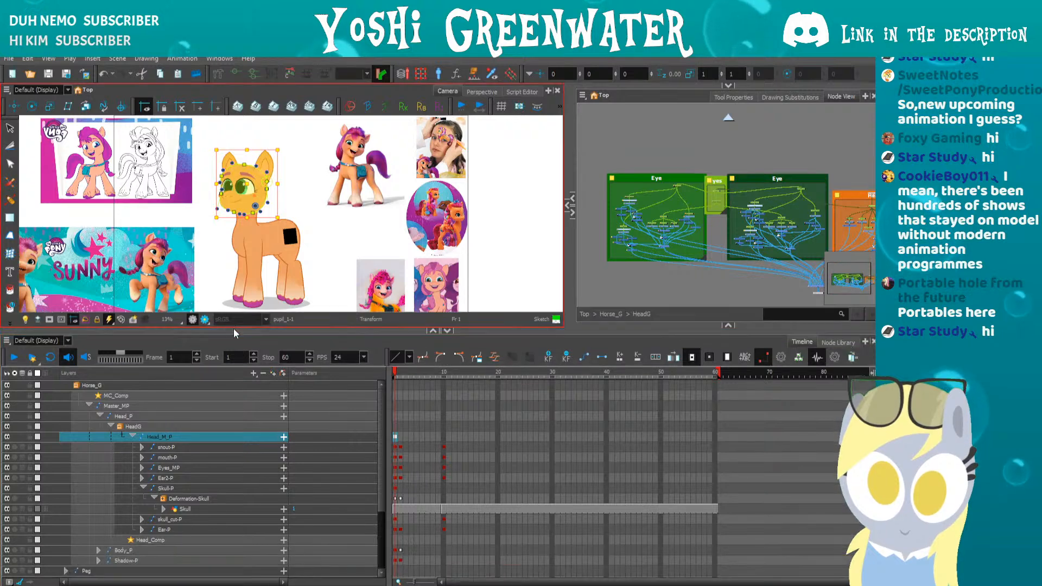
pyautogui.click(165, 530)
pyautogui.click(167, 539)
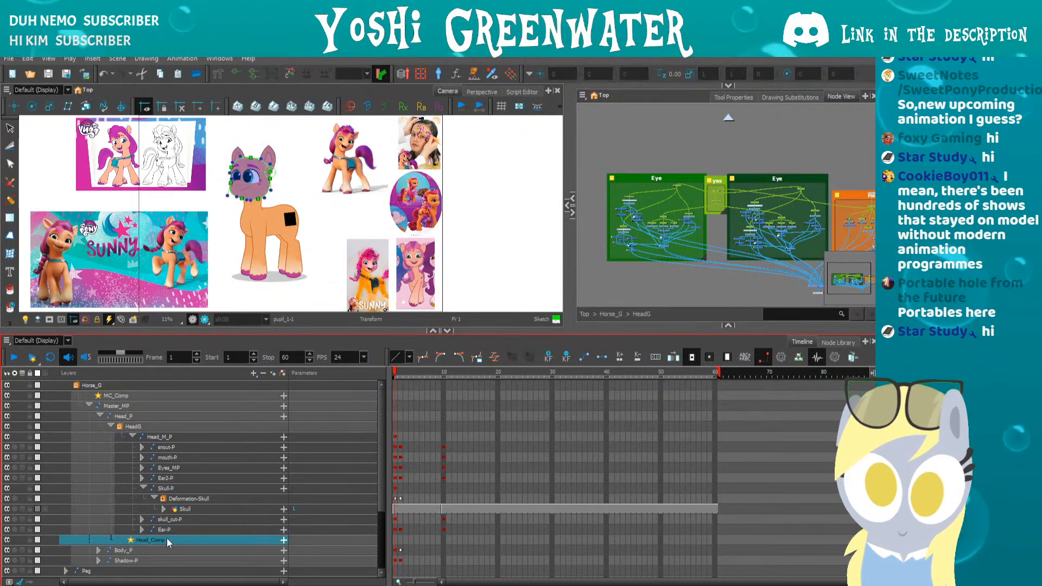
pyautogui.click(163, 436)
pyautogui.click(165, 487)
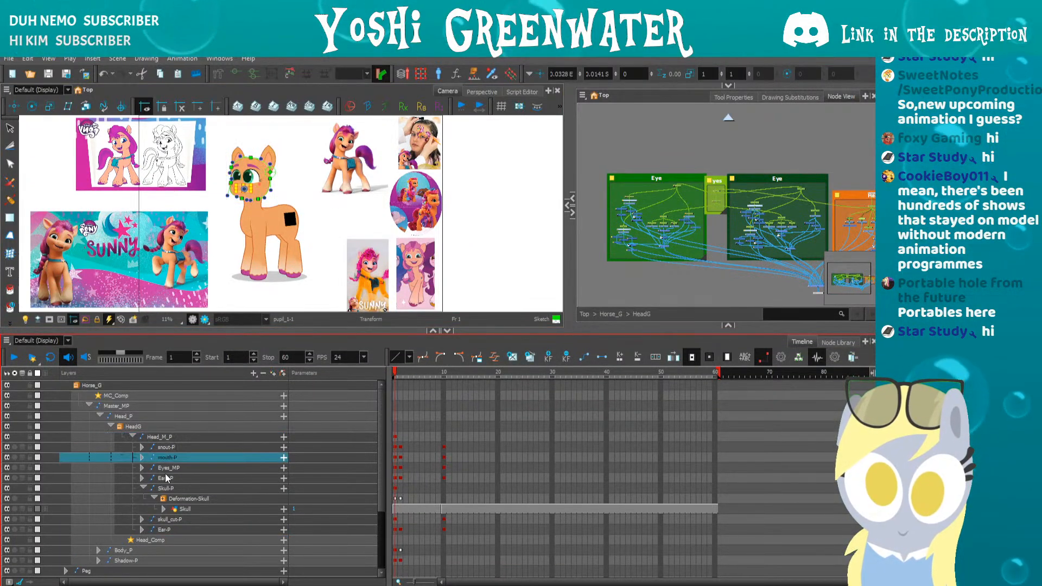
pyautogui.click(154, 498)
pyautogui.click(142, 488)
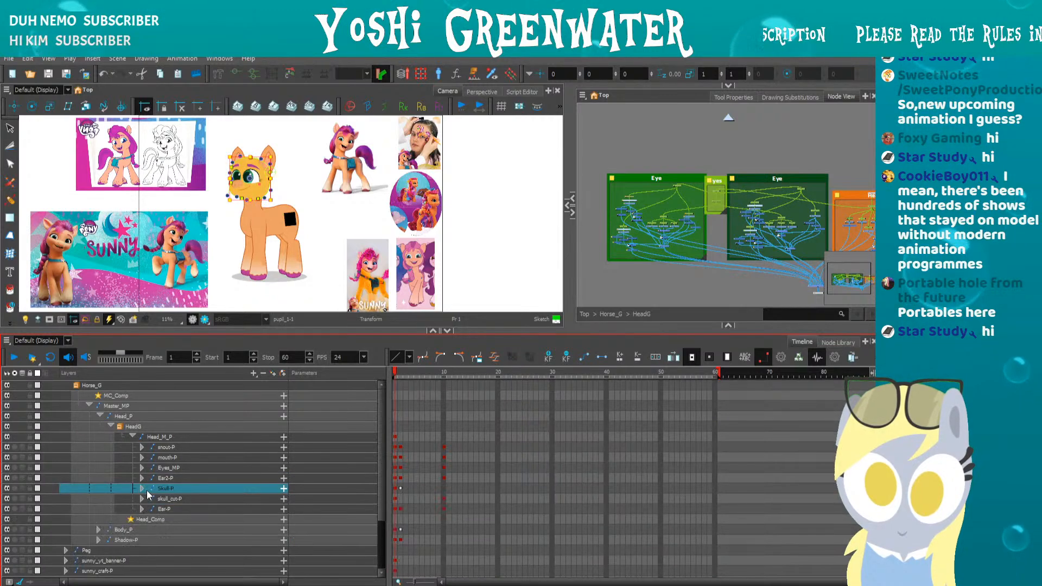
# - Select Head_M_P and its child pegs from snout-P to Ear-P, and keyframe them all at frame 3
pyautogui.click(164, 468)
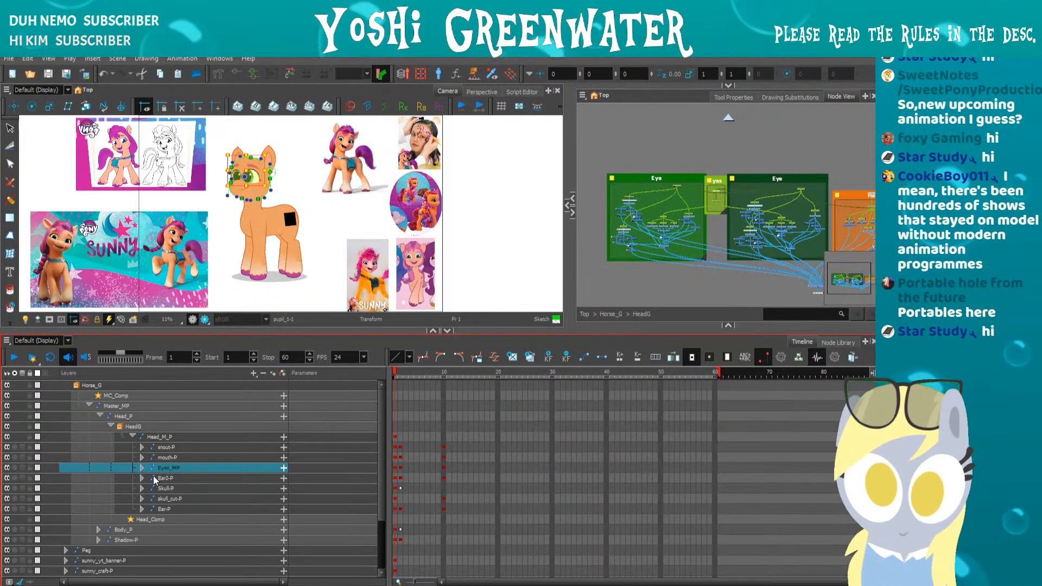
pyautogui.click(151, 518)
pyautogui.click(159, 437)
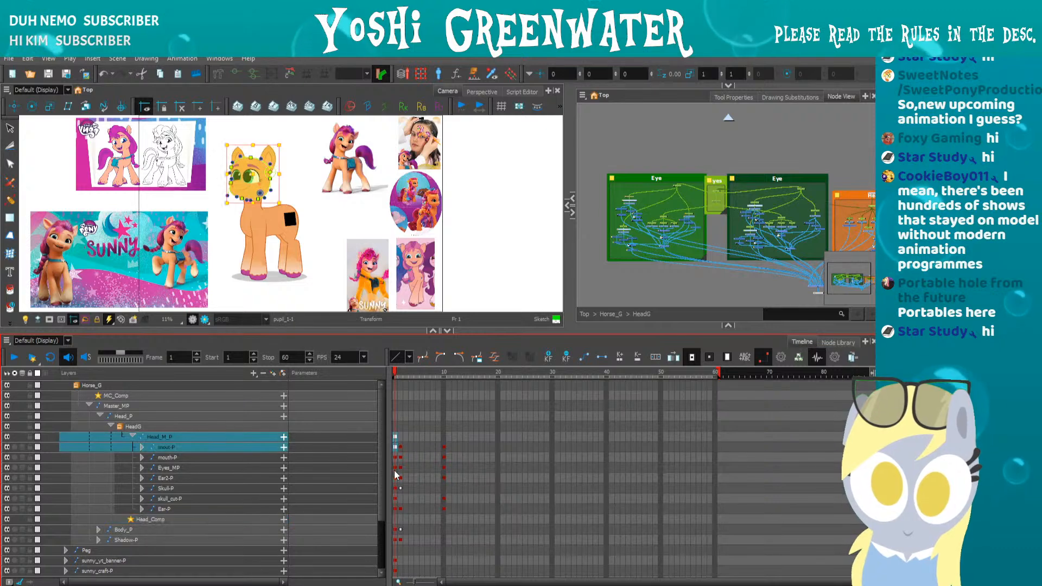
pyautogui.keyDown('shift'); pyautogui.click(164, 509); pyautogui.keyUp('shift')
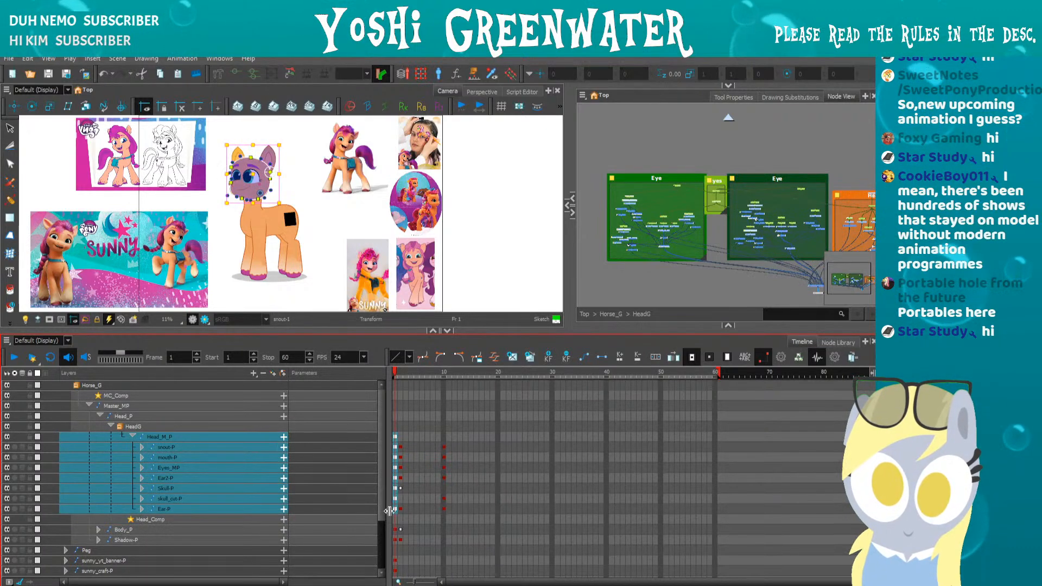
pyautogui.click(406, 437)
pyautogui.moveTo(406, 436); pyautogui.dragTo(406, 437)
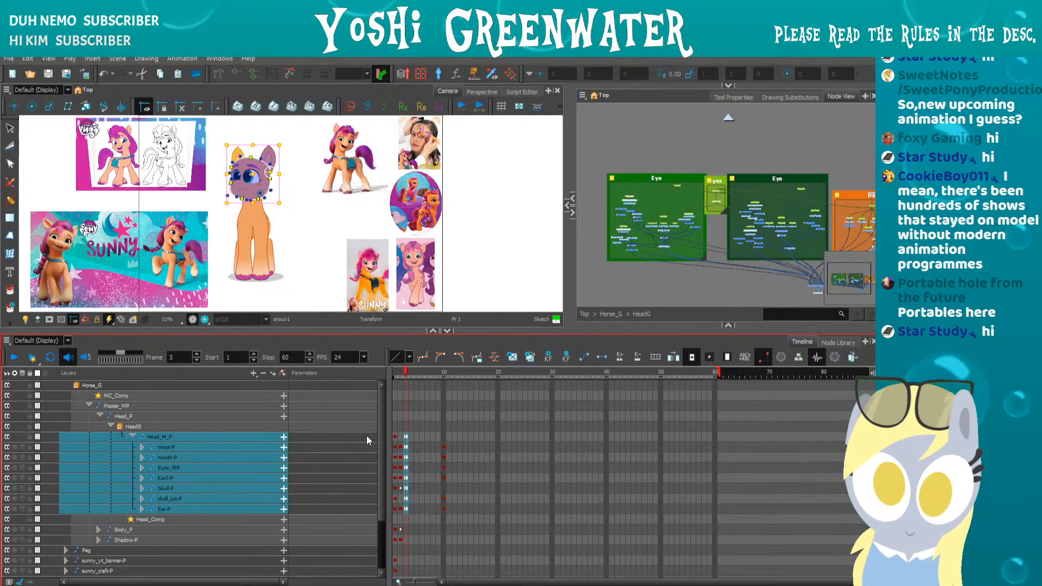
pyautogui.scroll(3, 218, 197)
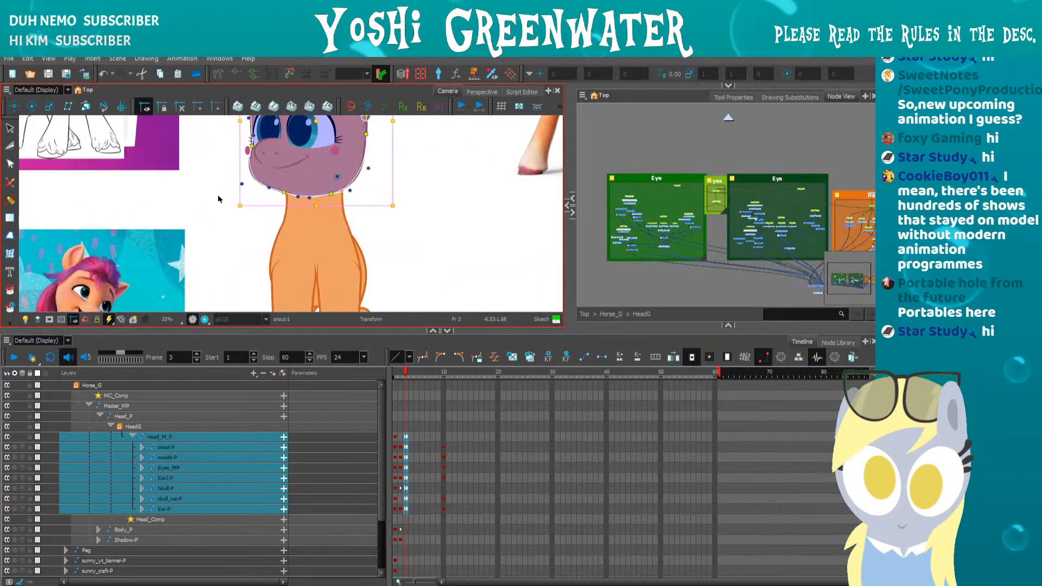
pyautogui.click(218, 196)
pyautogui.press('space')
pyautogui.moveTo(218, 196); pyautogui.dragTo(262, 233)
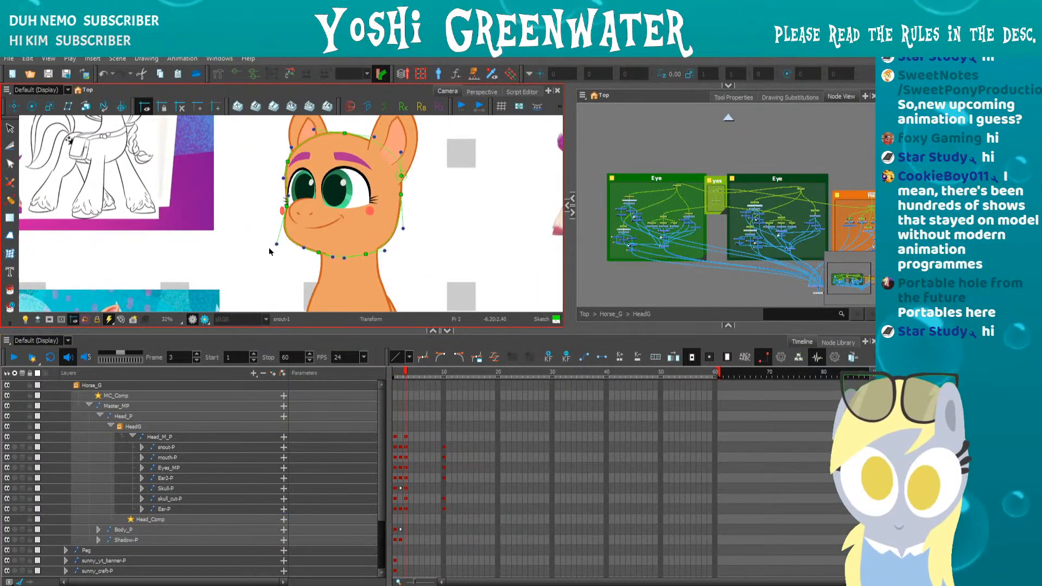
# - Enlarge the camera view, select the Eyes_MP peg and rotate the eyes slightly counterclockwise at frame 3
pyautogui.moveTo(310, 332); pyautogui.dragTo(258, 418)
pyautogui.scroll(2, 263, 195)
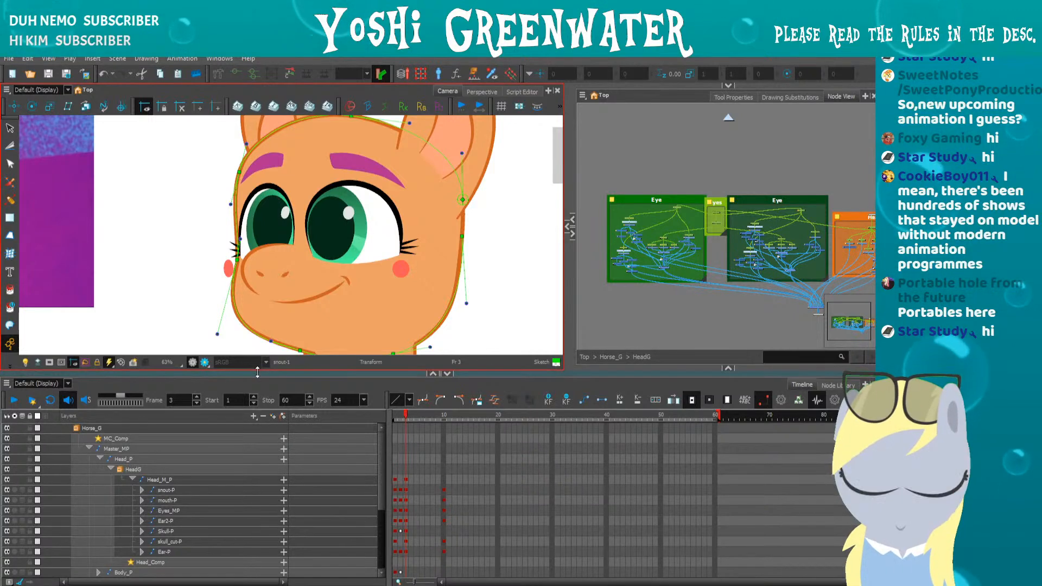
pyautogui.click(714, 232)
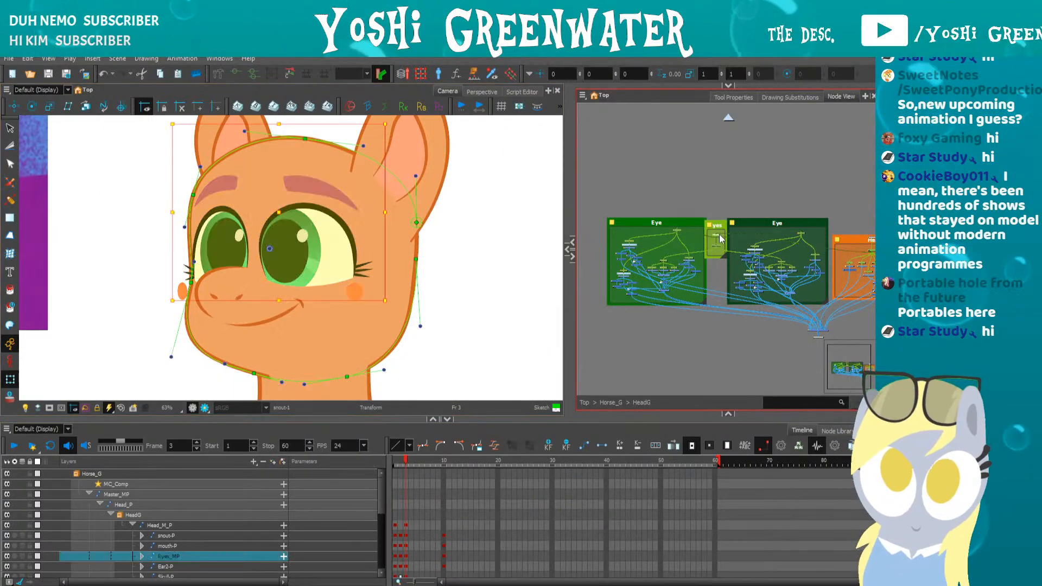
pyautogui.scroll(2, 714, 233)
pyautogui.scroll(4, 711, 234)
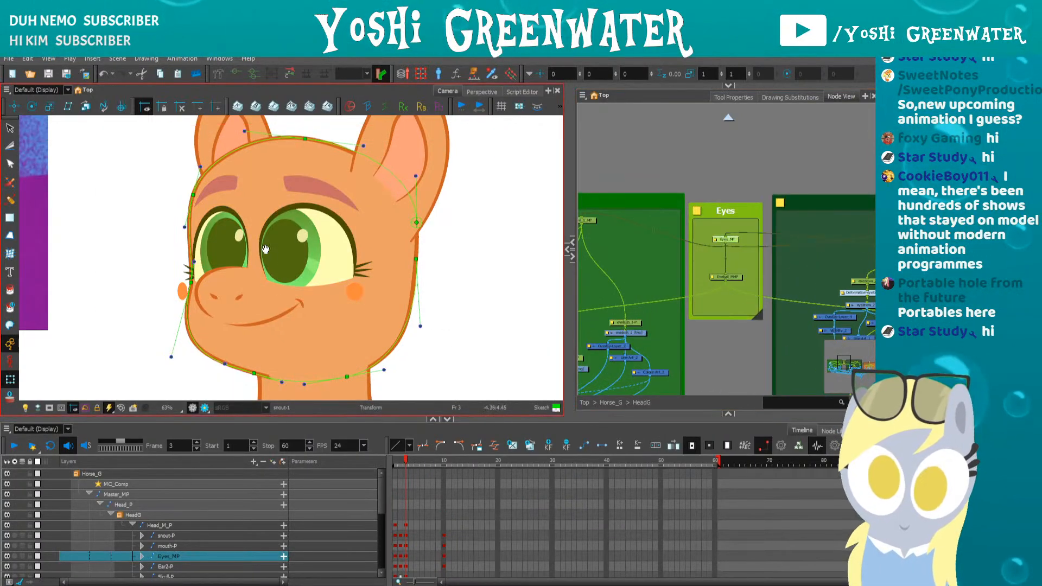
pyautogui.moveTo(272, 258); pyautogui.dragTo(308, 276)
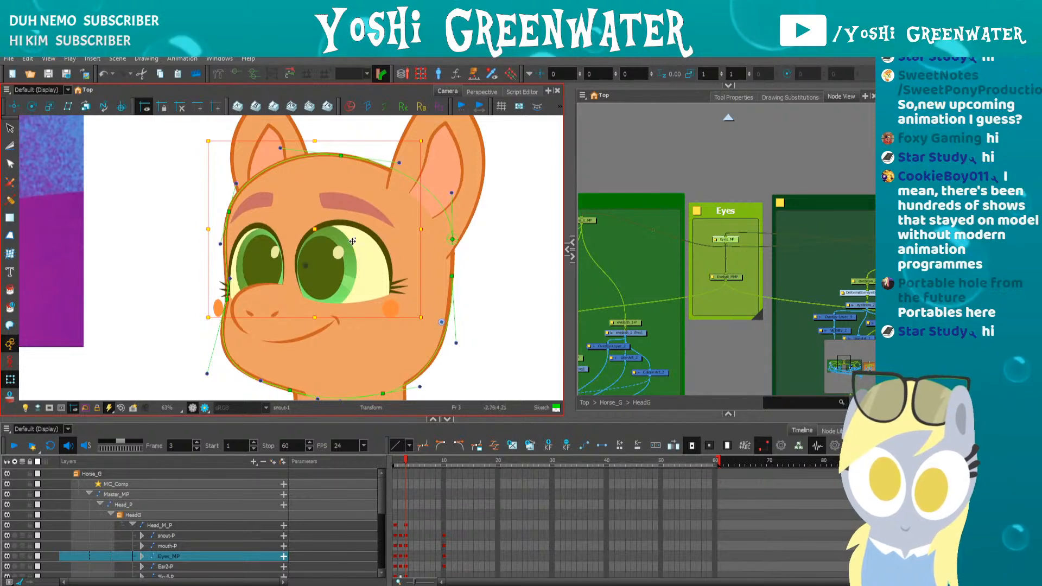
pyautogui.moveTo(202, 144); pyautogui.dragTo(192, 168)
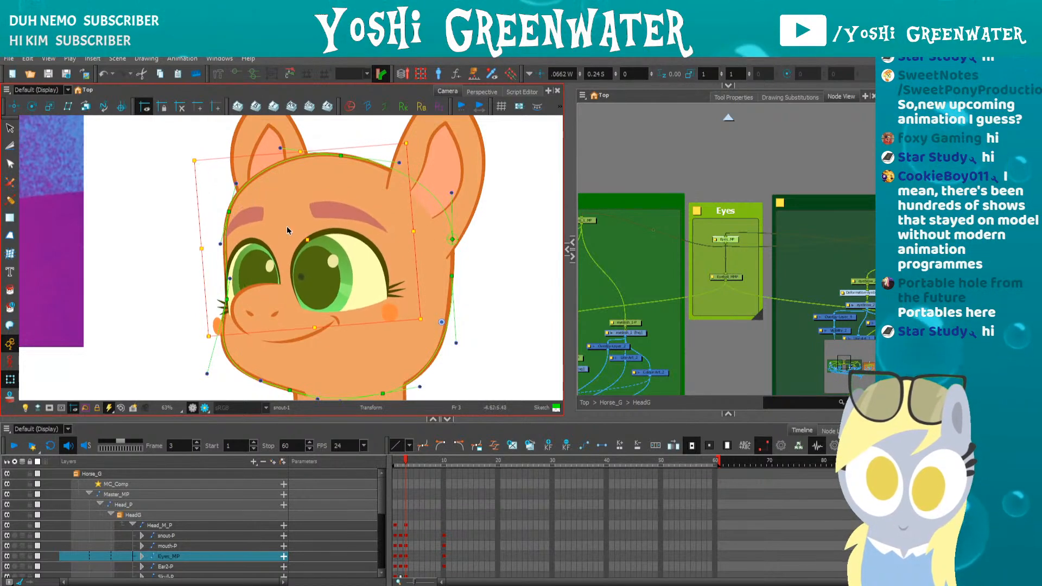
# - Nudge the Eyes_MP peg slightly downward at frame 3 and compare the eyes with frame 2
pyautogui.press('Down')
pyautogui.press('Down')
pyautogui.press('Down')
pyautogui.press('Down')
pyautogui.press('Down')
pyautogui.press('Down')
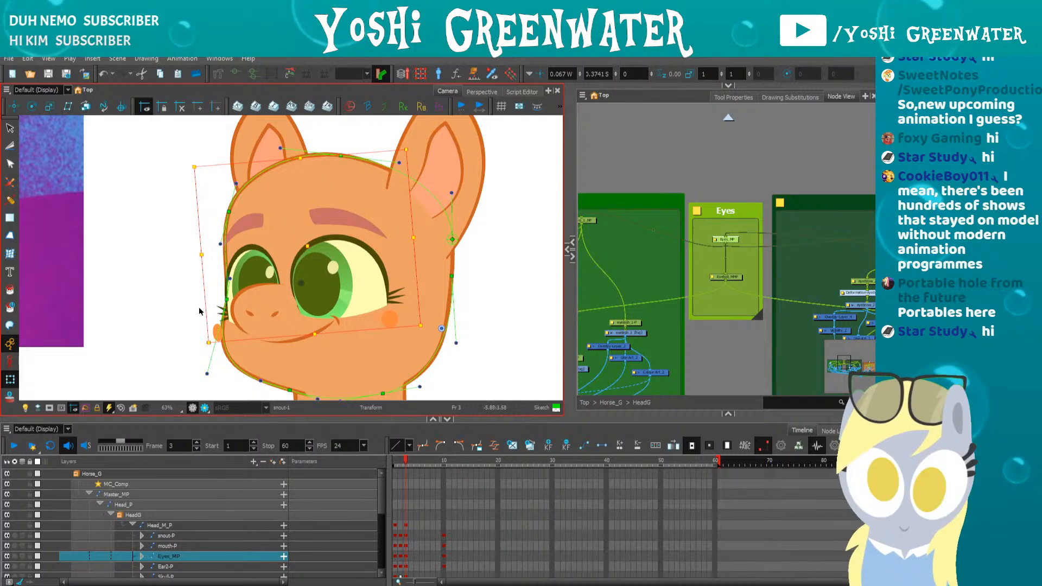
pyautogui.press(',')
pyautogui.press('.')
# - Select each ear and flip between frames 2 and 3 to compare the ears' positions on the head
pyautogui.click(438, 176)
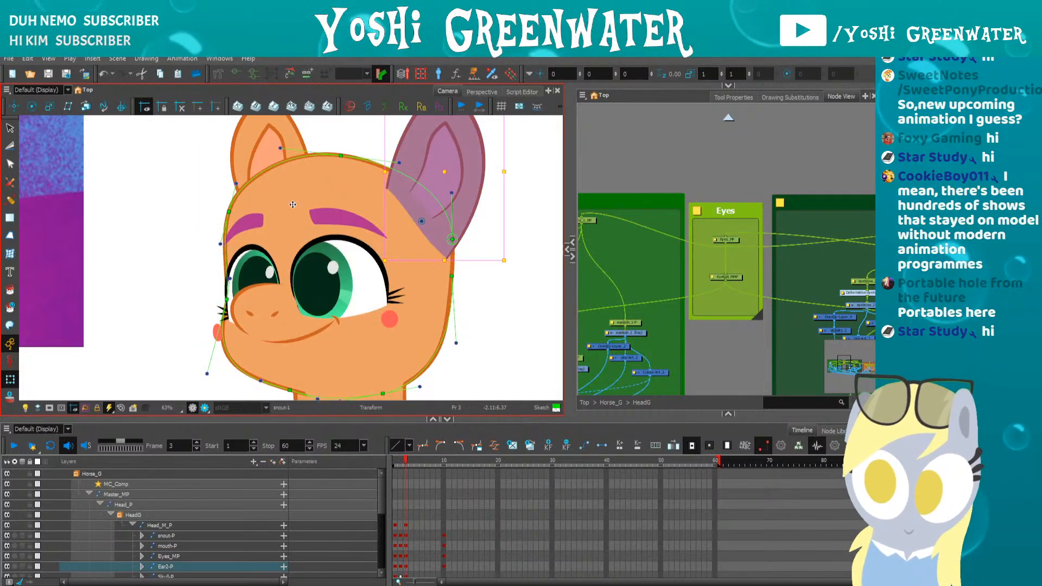
pyautogui.moveTo(185, 242); pyautogui.dragTo(219, 243)
pyautogui.click(219, 243)
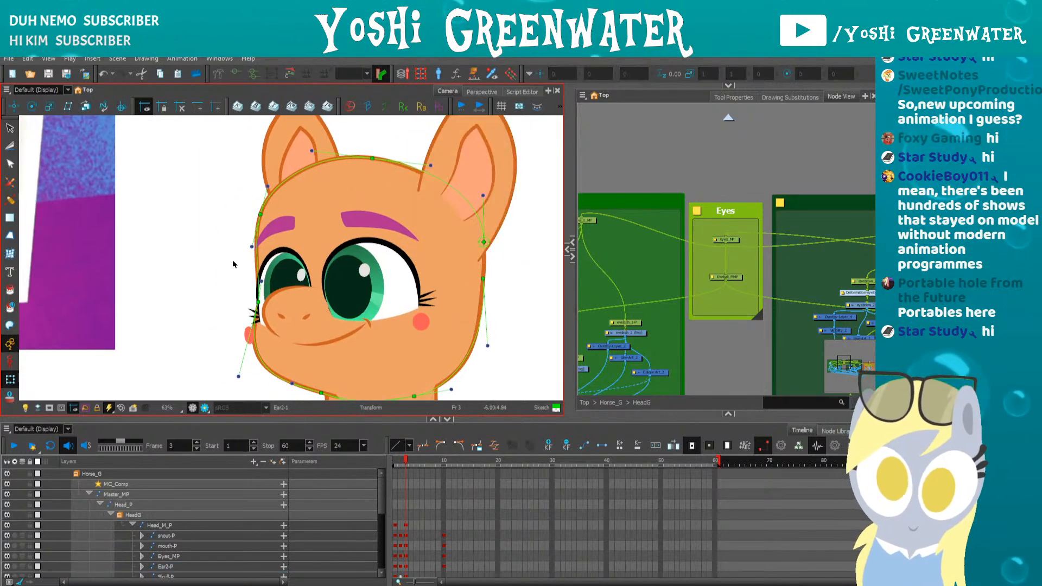
pyautogui.click(869, 257)
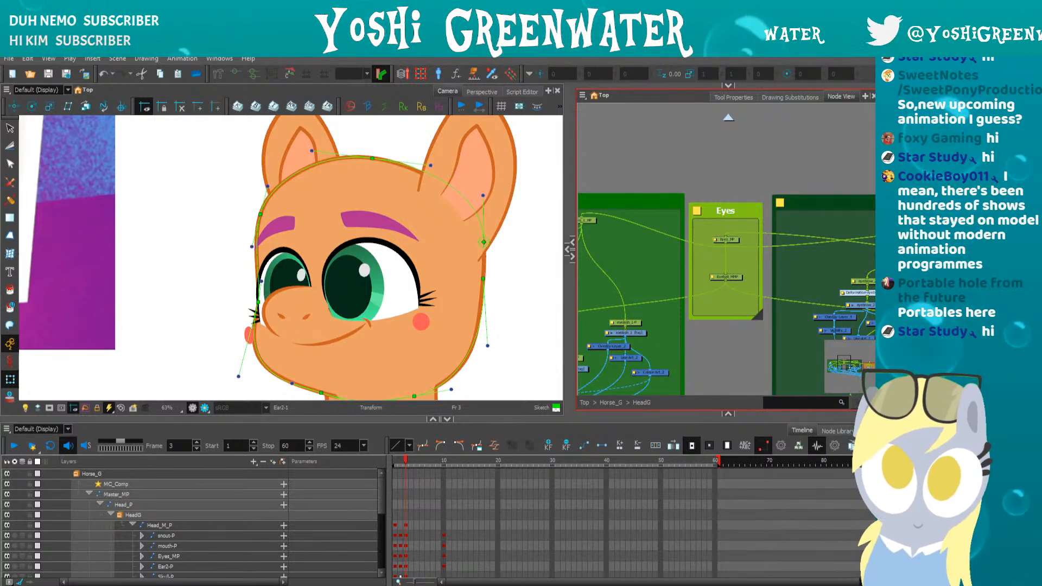
pyautogui.click(240, 206)
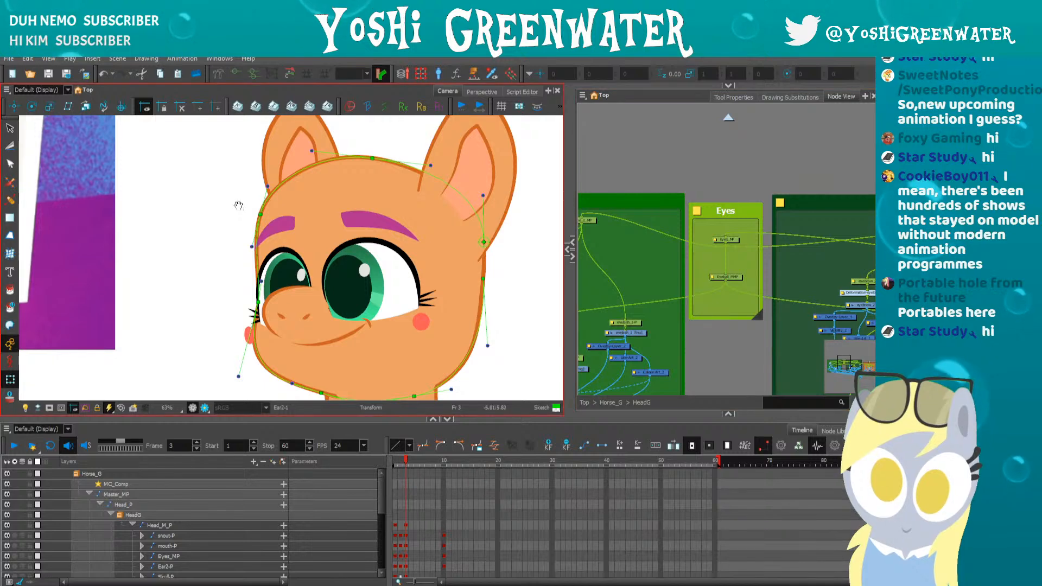
pyautogui.press(',')
pyautogui.press('.')
pyautogui.moveTo(256, 167); pyautogui.dragTo(255, 200)
pyautogui.click(286, 190)
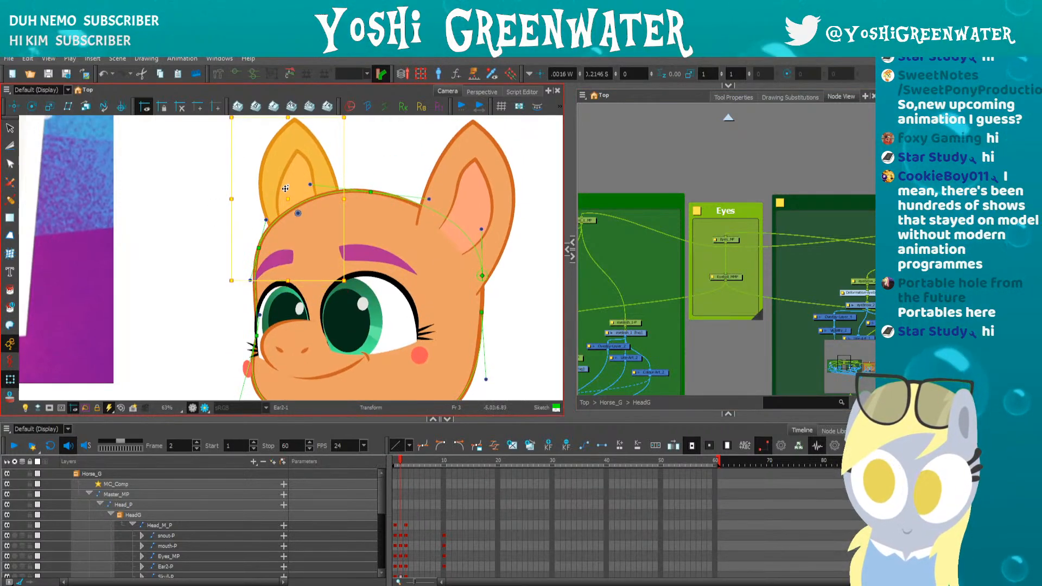
pyautogui.moveTo(286, 191); pyautogui.dragTo(286, 190)
pyautogui.click(456, 200)
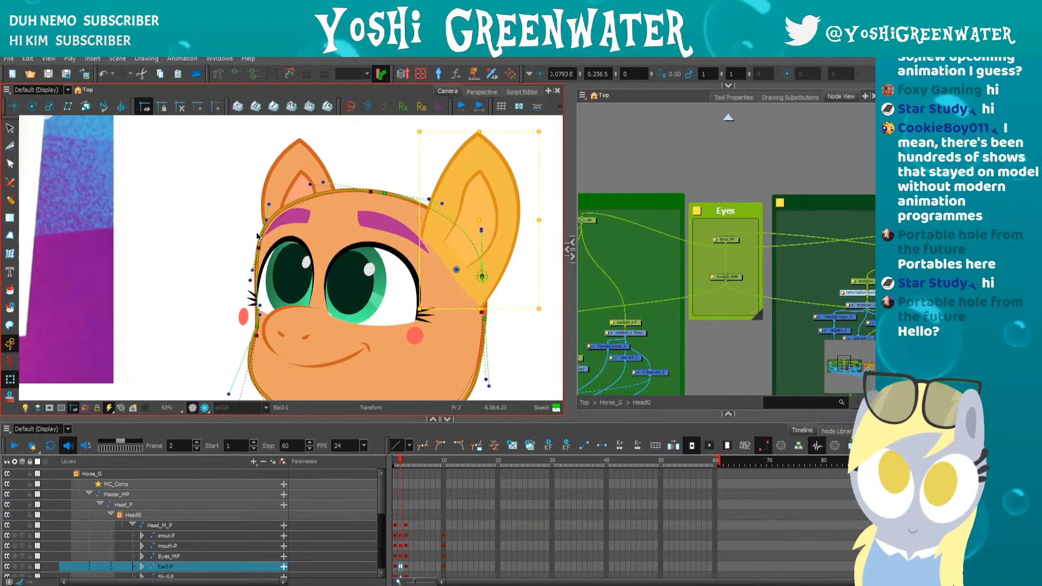
pyautogui.moveTo(231, 258); pyautogui.dragTo(235, 224)
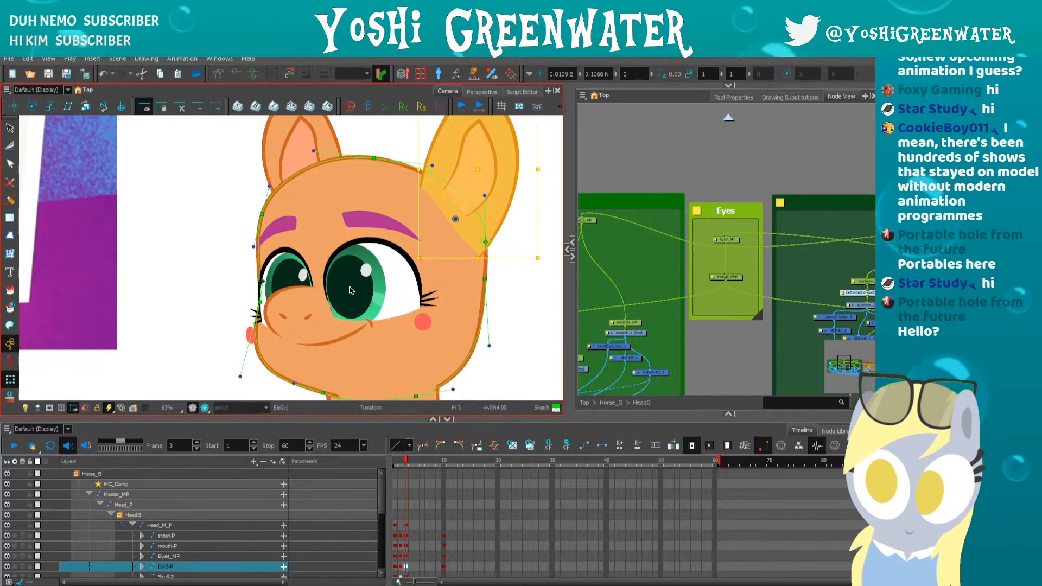
# - Select the pupils' parent peg and shift it slightly downward at frame 3, comparing with frame 2
pyautogui.click(715, 278)
pyautogui.moveTo(260, 294); pyautogui.dragTo(259, 302)
pyautogui.press(',')
pyautogui.press('.')
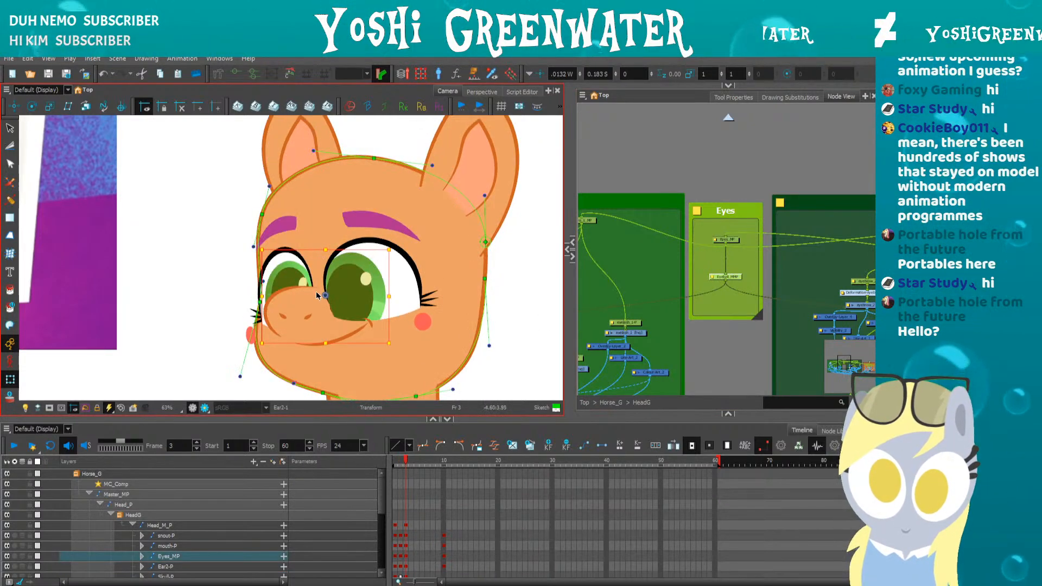
pyautogui.press(',')
pyautogui.press('.')
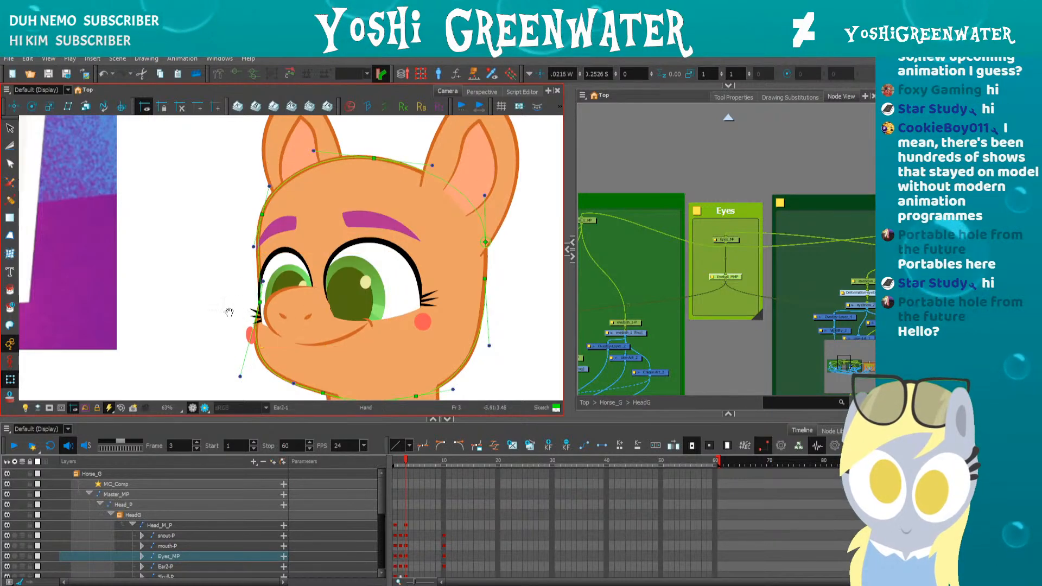
pyautogui.moveTo(228, 311)
pyautogui.mouseDown()
pyautogui.moveTo(229, 257)
pyautogui.moveTo(288, 272)
pyautogui.moveTo(339, 302)
pyautogui.mouseUp()
pyautogui.click(278, 270)
pyautogui.press(',')
pyautogui.press('.')
# - Select the mouth peg and move it slightly downward at frame 3, comparing repeatedly with frame 2
pyautogui.click(338, 286)
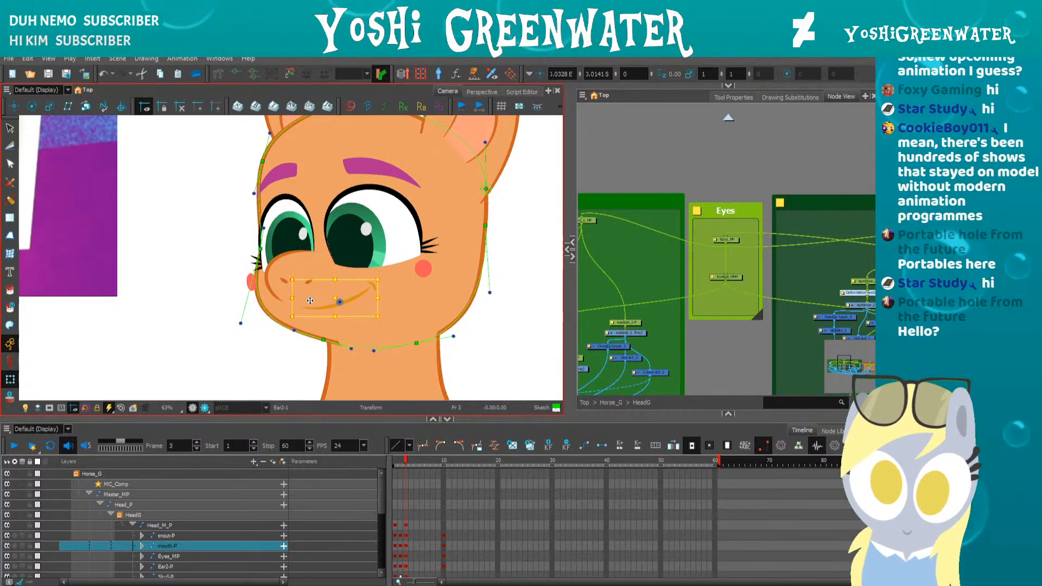
pyautogui.press(',')
pyautogui.press('.')
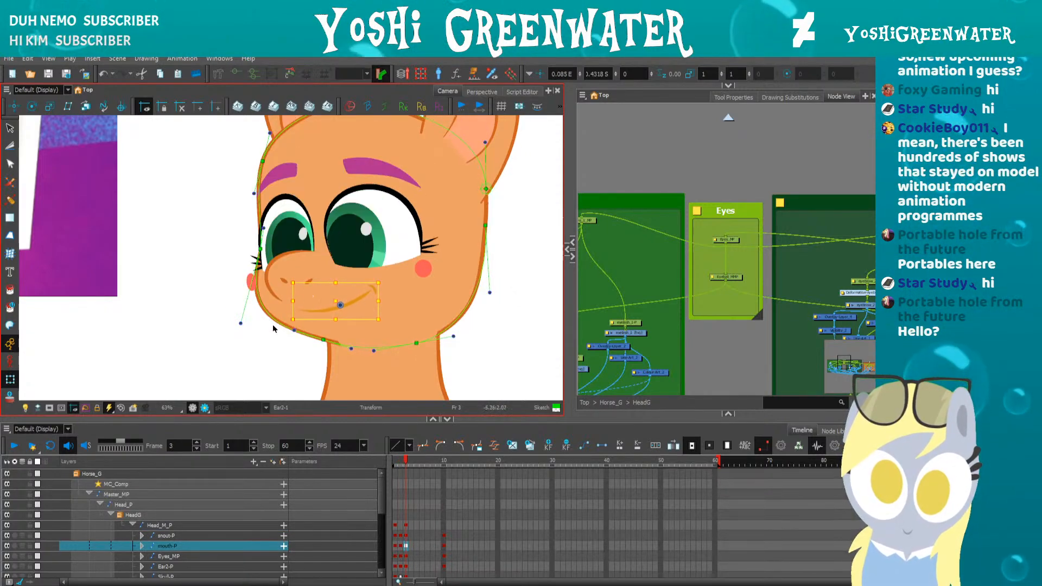
pyautogui.press(',')
pyautogui.press('.')
pyautogui.press(',')
pyautogui.press('.')
pyautogui.press(',')
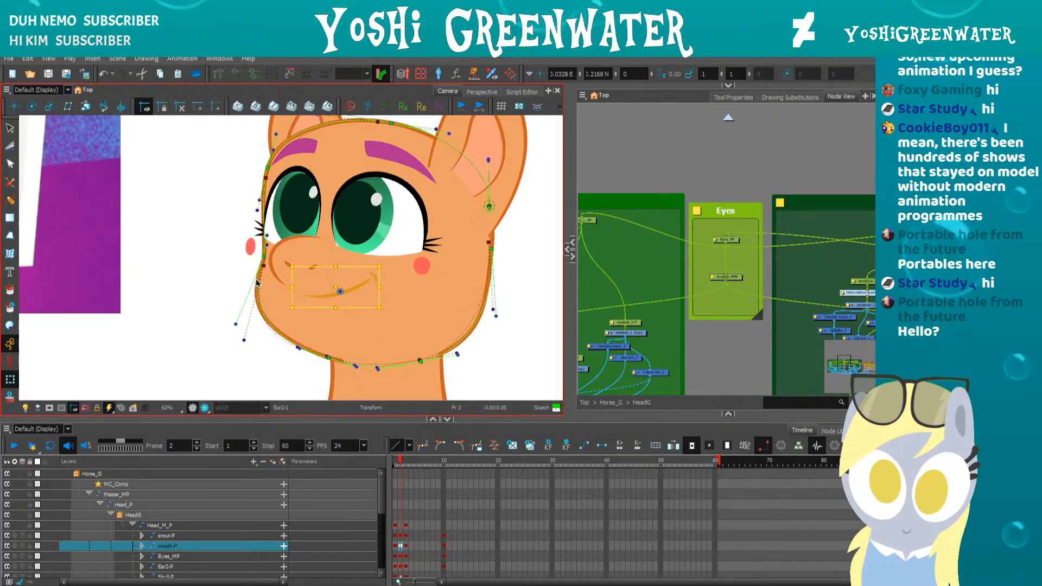
pyautogui.press('.')
# - Reshape the skull outline at frame 3 by adjusting the deformer's points around the cheek, chin, jaw and crown
pyautogui.moveTo(264, 265); pyautogui.dragTo(266, 289)
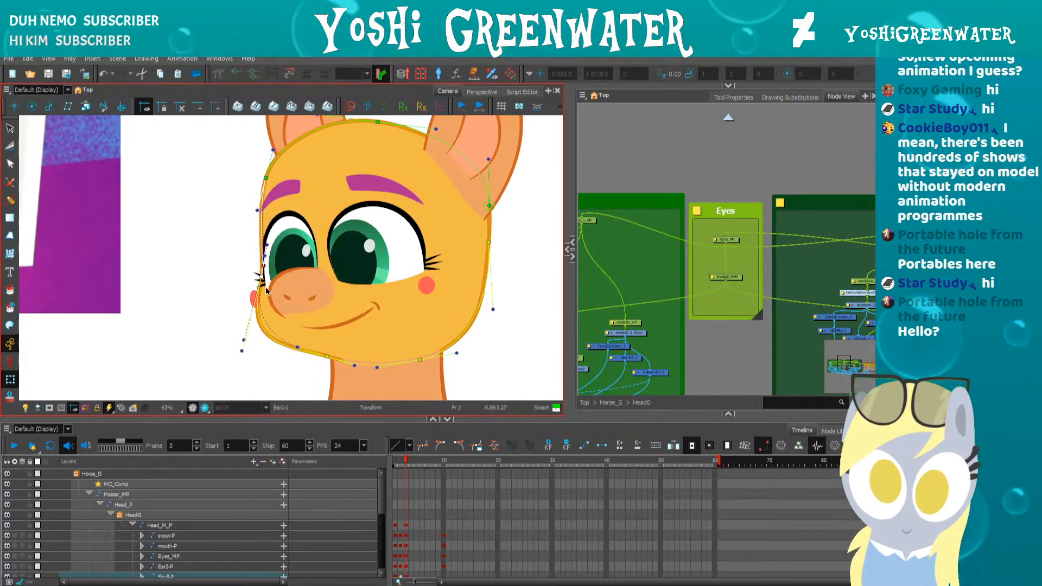
pyautogui.moveTo(331, 361); pyautogui.dragTo(336, 370)
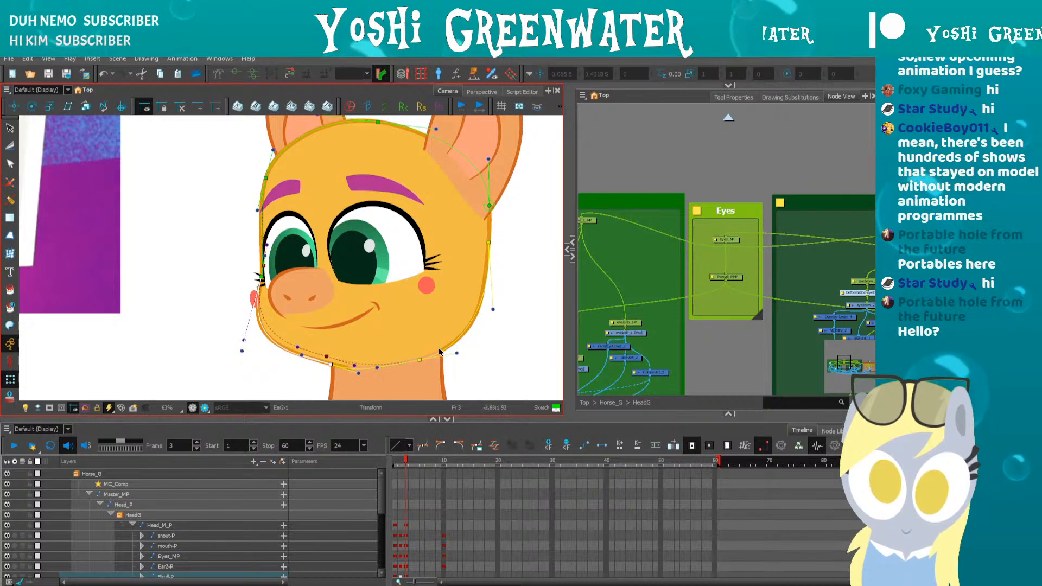
pyautogui.moveTo(422, 364); pyautogui.dragTo(424, 368)
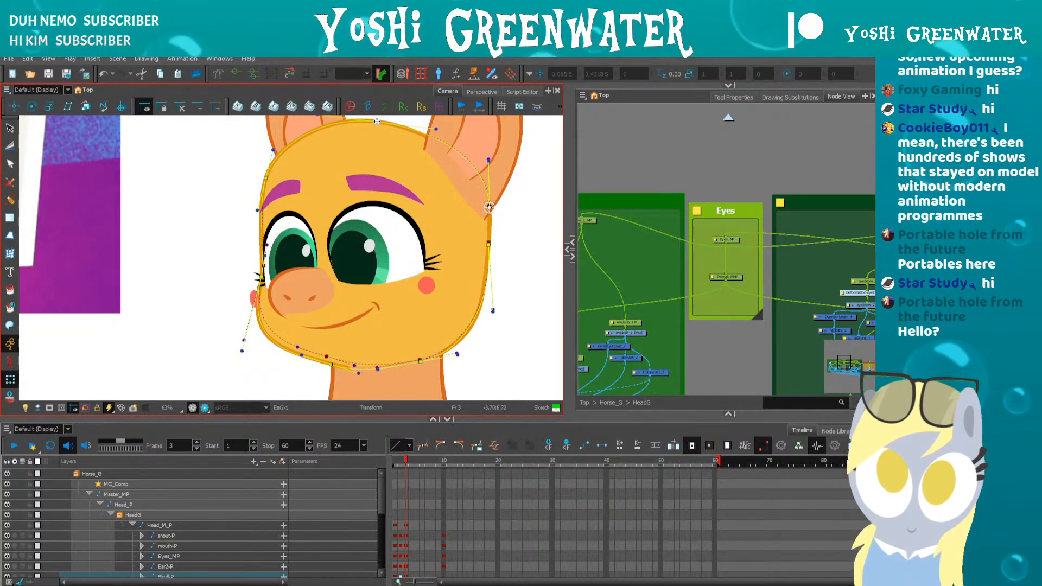
pyautogui.moveTo(377, 121); pyautogui.dragTo(378, 124)
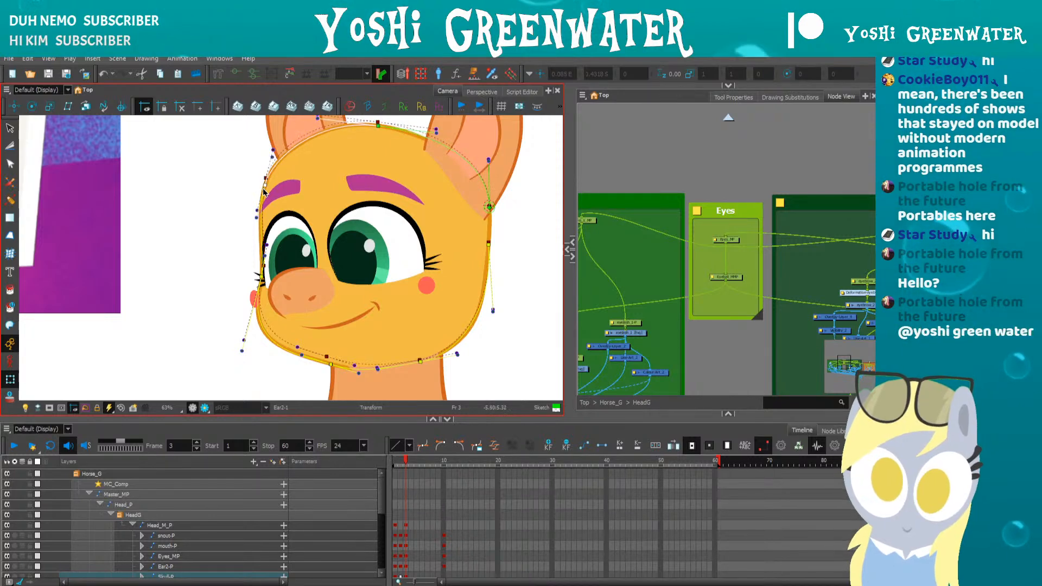
pyautogui.moveTo(261, 278); pyautogui.dragTo(245, 281)
pyautogui.click(246, 281)
pyautogui.press(',')
pyautogui.press('.')
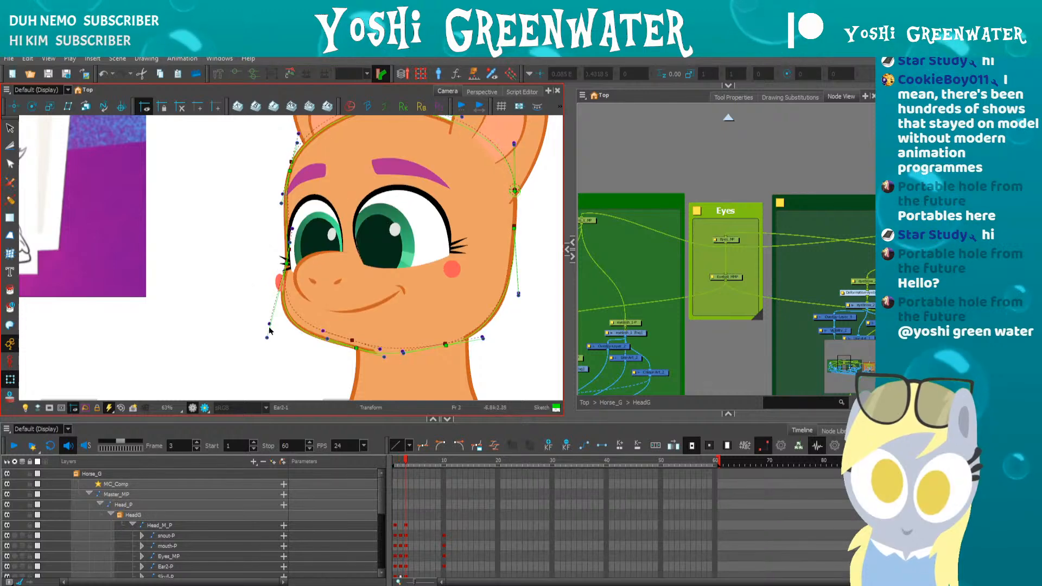
pyautogui.moveTo(268, 338); pyautogui.dragTo(327, 342)
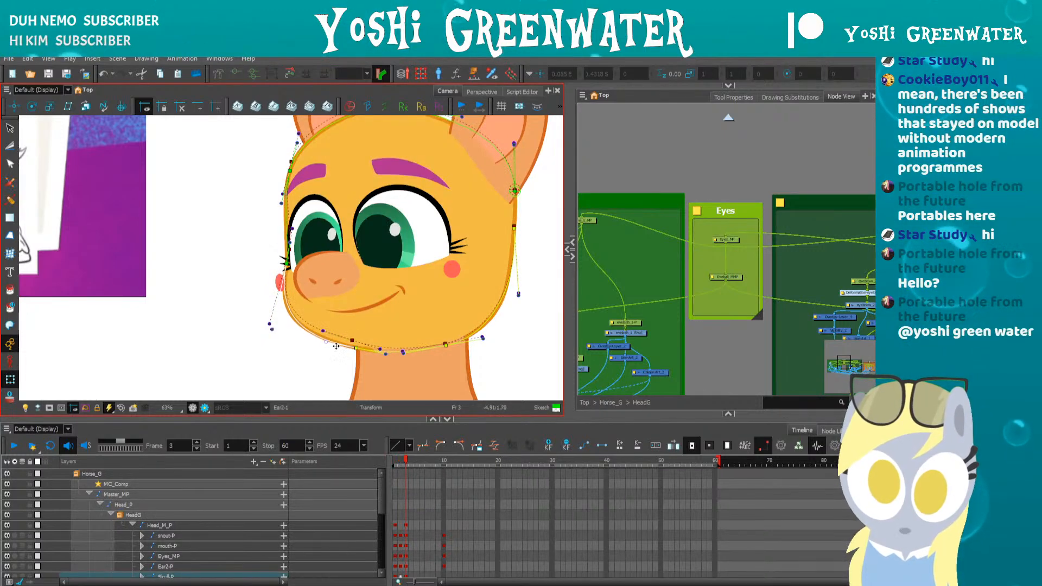
# - Select the snout peg at frame 3 and shift it very slightly, comparing its position with frame 2
pyautogui.click(325, 275)
pyautogui.press(',')
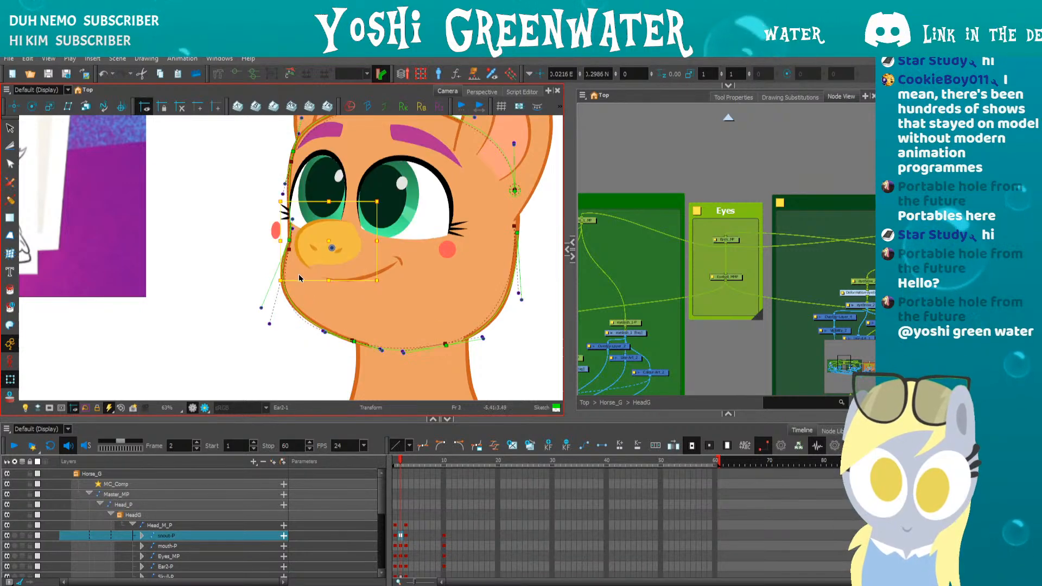
pyautogui.press('.')
pyautogui.moveTo(328, 276); pyautogui.dragTo(329, 277)
pyautogui.press(',')
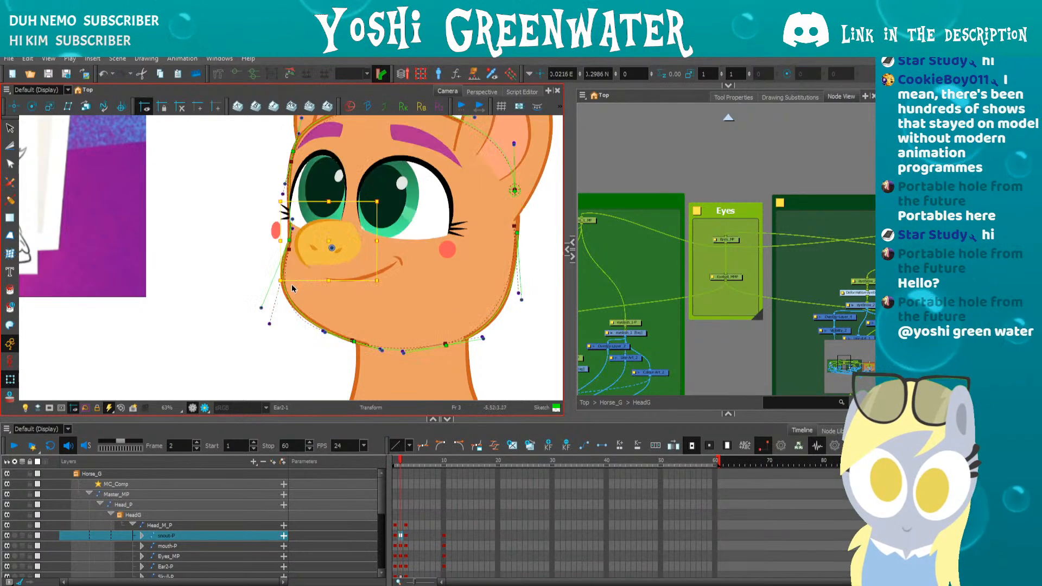
pyautogui.press('.')
pyautogui.click(259, 236)
pyautogui.moveTo(248, 241); pyautogui.dragTo(237, 264)
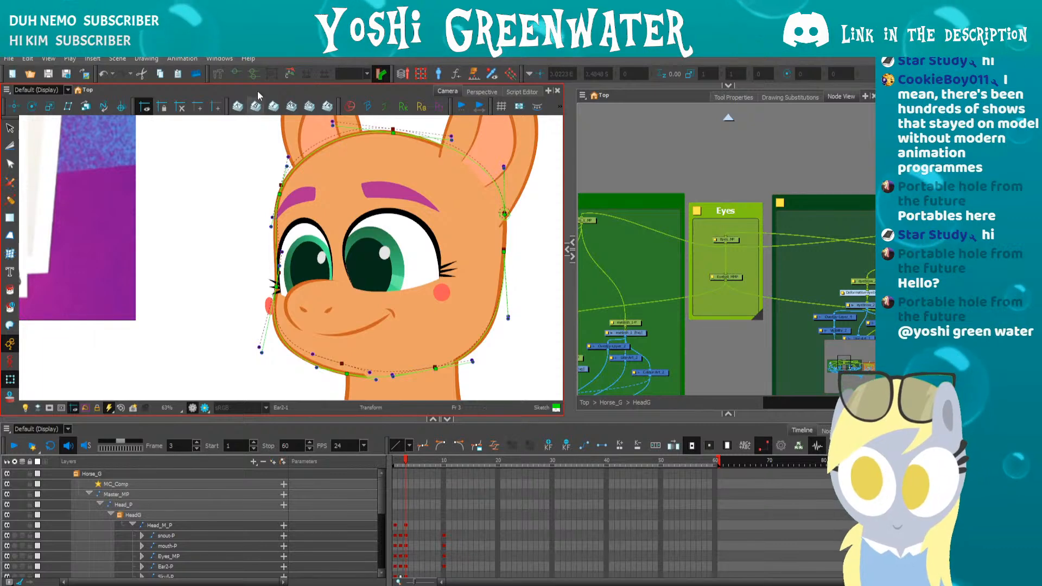
# - Narrow the far eye's peg at frame 2 to a horizontal scale of -0.57 and compare it with frame 1
pyautogui.click(237, 107)
pyautogui.press(',')
pyautogui.press(',')
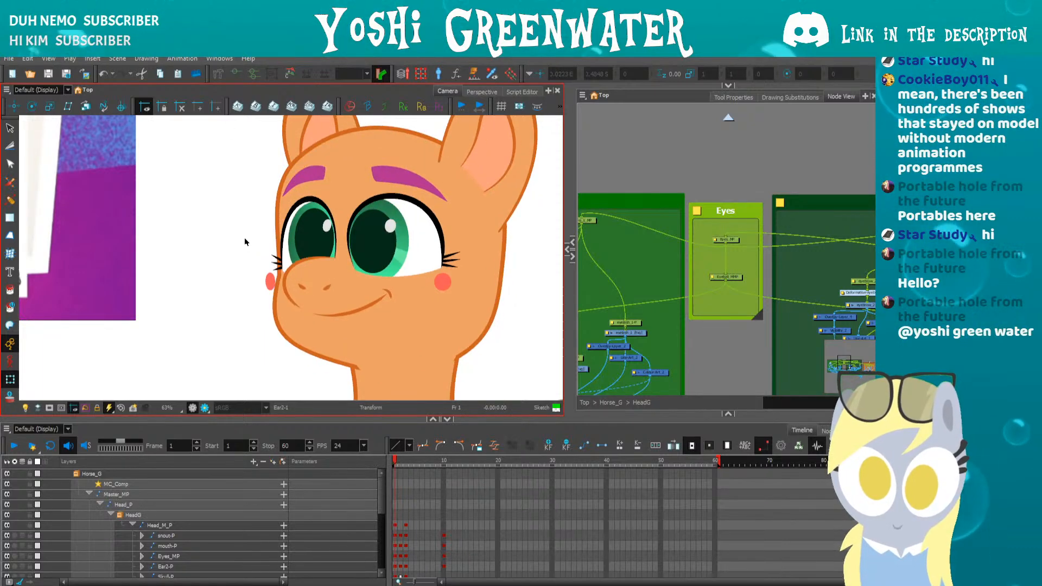
pyautogui.press('.')
pyautogui.click(353, 241)
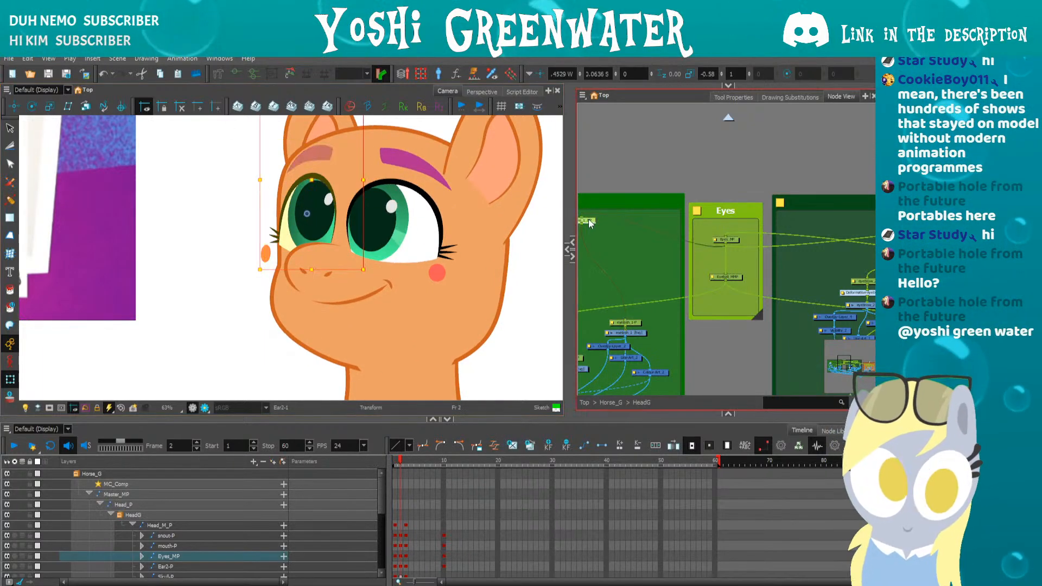
pyautogui.hotkey('shift', 'Right')
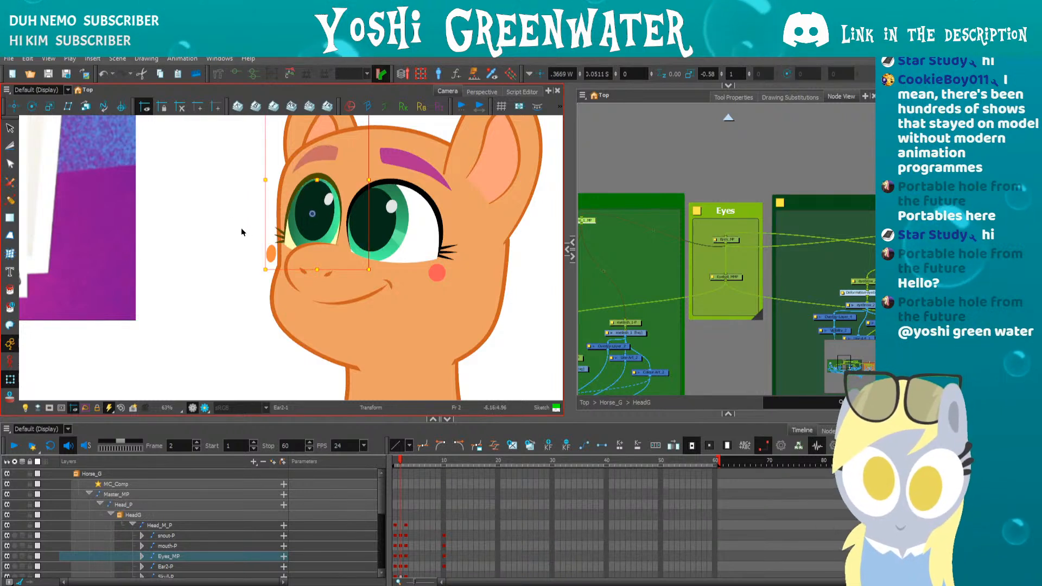
pyautogui.hotkey('shift', 'Left')
pyautogui.moveTo(276, 269); pyautogui.dragTo(280, 269)
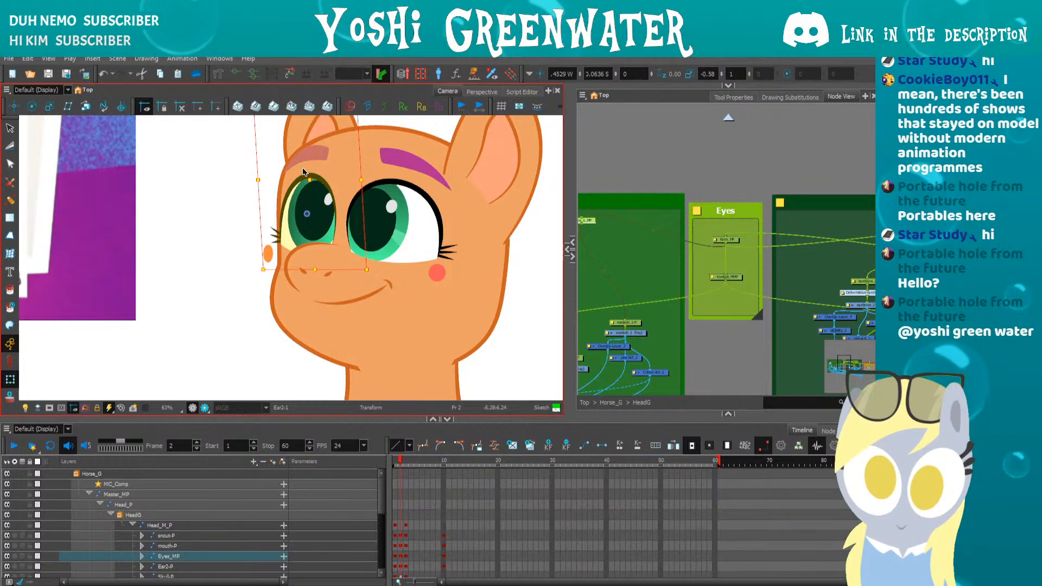
pyautogui.moveTo(257, 180); pyautogui.dragTo(257, 181)
pyautogui.press(',')
pyautogui.press('.')
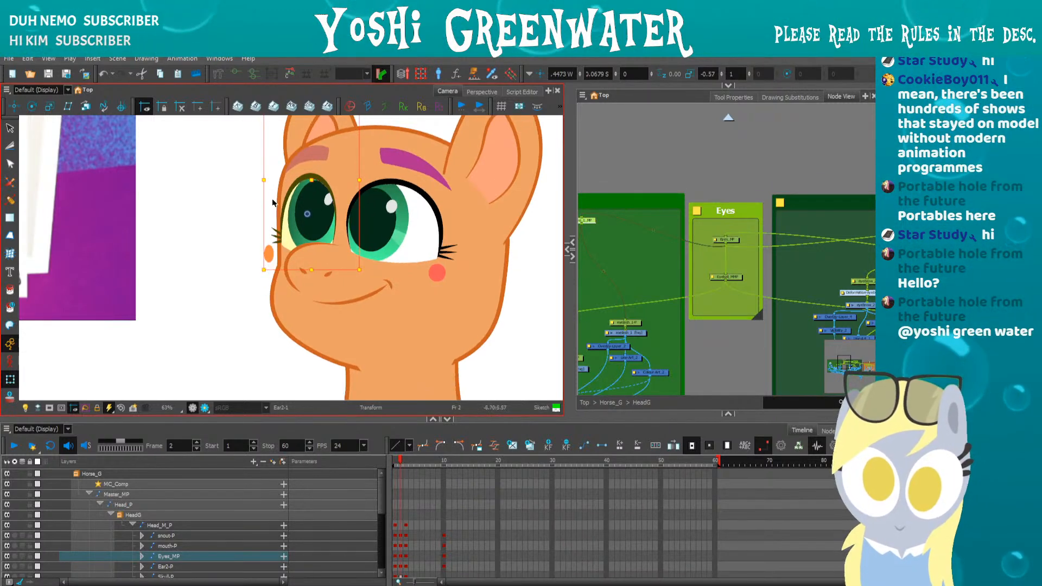
# - Squash the far eye's peg at frame 3 to a vertical scale of 0.98
pyautogui.press('.')
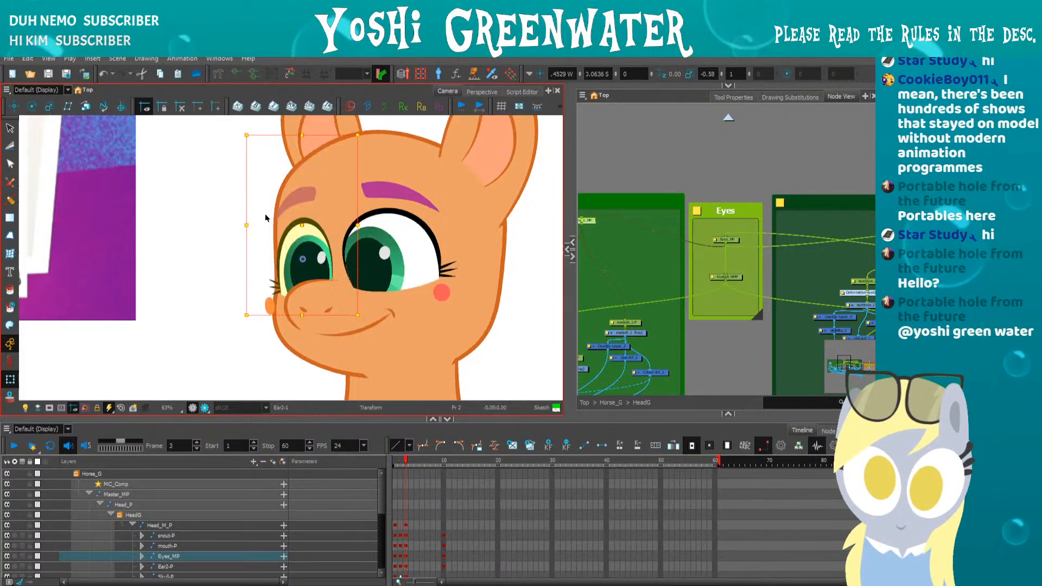
pyautogui.moveTo(298, 221); pyautogui.dragTo(299, 221)
pyautogui.moveTo(302, 314); pyautogui.dragTo(302, 312)
# - Select the near eye's peg at frame 3, set its vertical scale to 0.98 and nudge it slightly downward
pyautogui.press('space')
pyautogui.moveTo(676, 253); pyautogui.dragTo(533, 244)
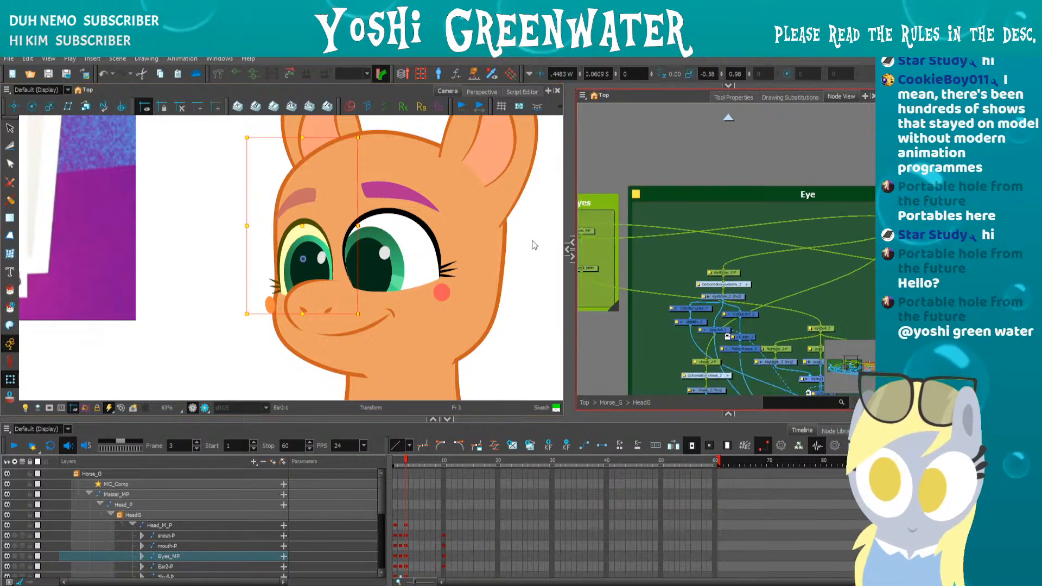
pyautogui.moveTo(739, 212); pyautogui.dragTo(579, 211)
pyautogui.click(721, 223)
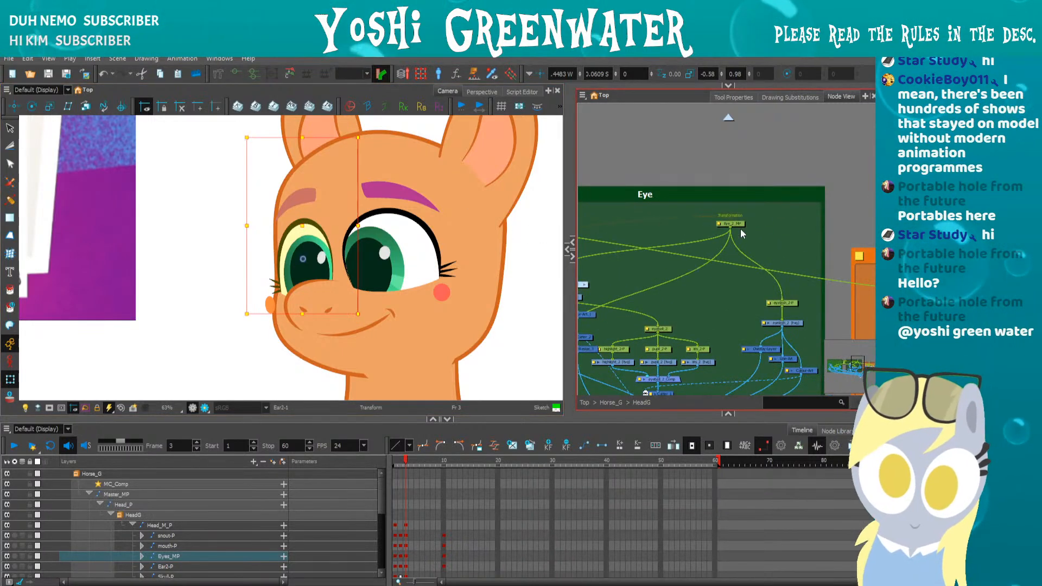
pyautogui.moveTo(380, 123); pyautogui.dragTo(383, 130)
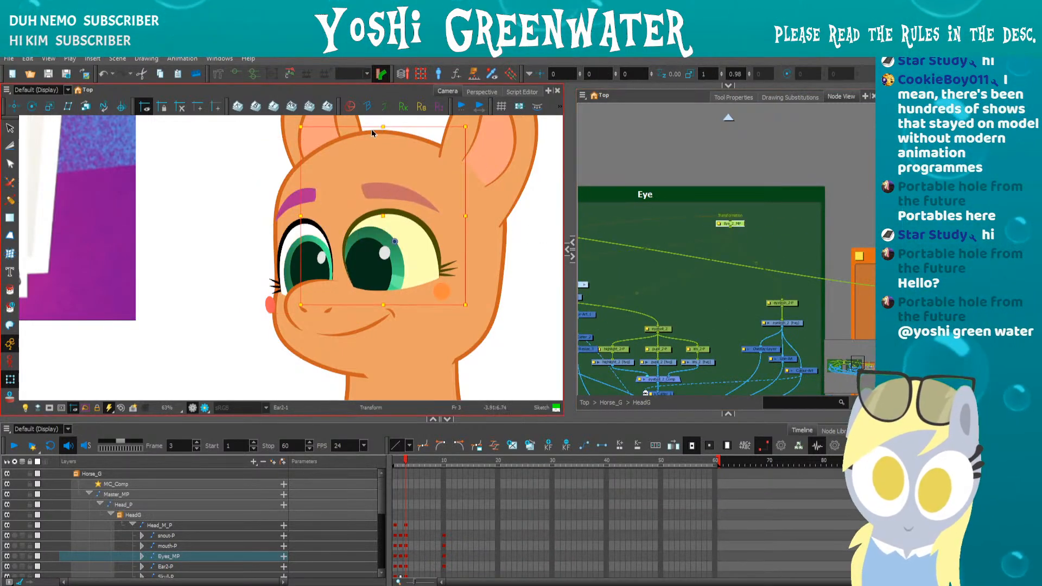
pyautogui.press('Down')
pyautogui.press('Down')
pyautogui.press('Down')
# - Compare the head pose across frames 1 to 3, both on the zoomed-out character and close up on the face
pyautogui.press('space')
pyautogui.moveTo(610, 288); pyautogui.dragTo(860, 283)
pyautogui.moveTo(626, 242); pyautogui.dragTo(721, 264)
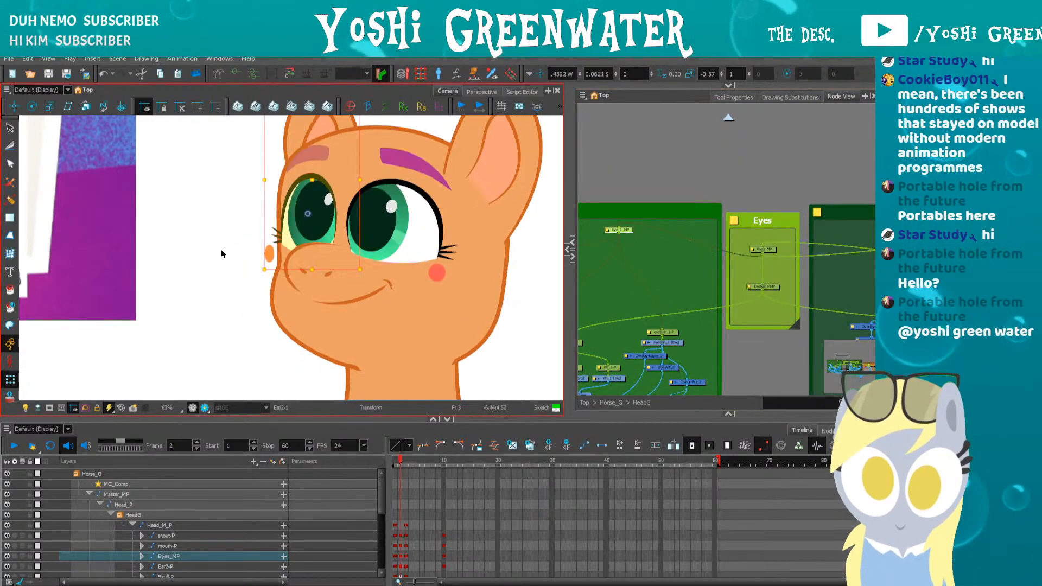
pyautogui.press('.')
pyautogui.scroll(-3, 234, 272)
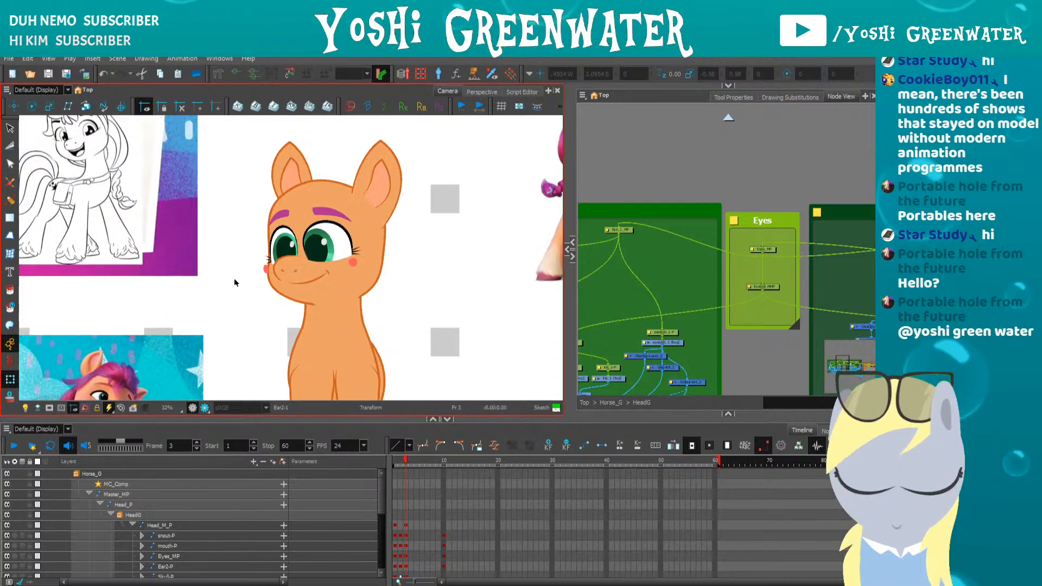
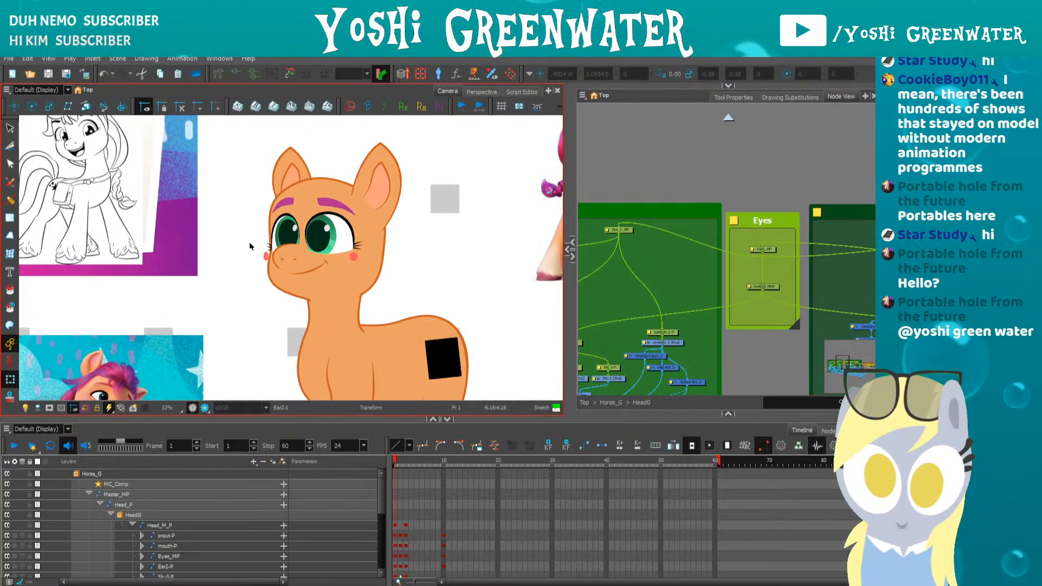
pyautogui.press('.')
pyautogui.press('.')
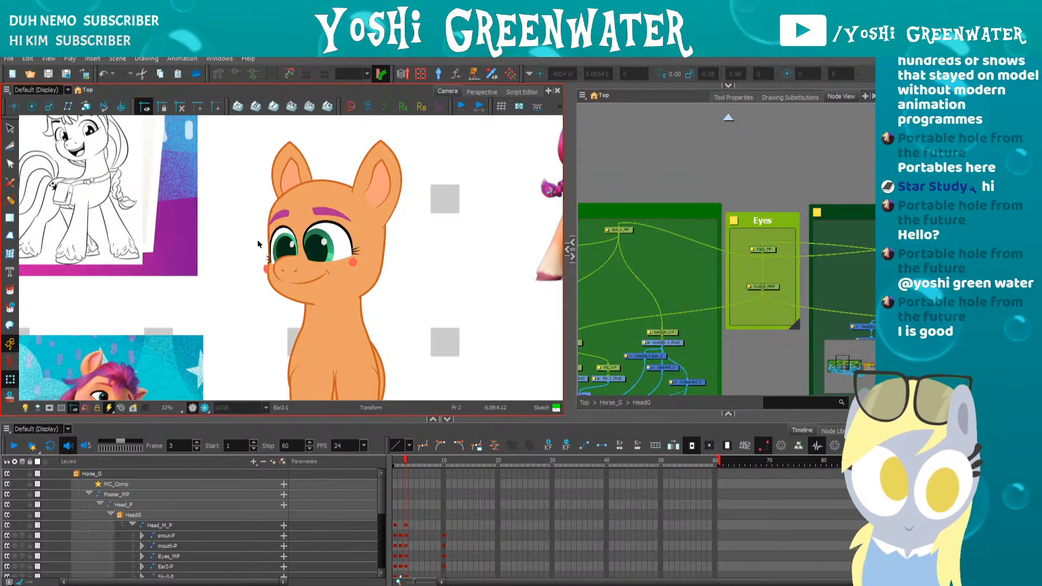
pyautogui.scroll(2, 258, 244)
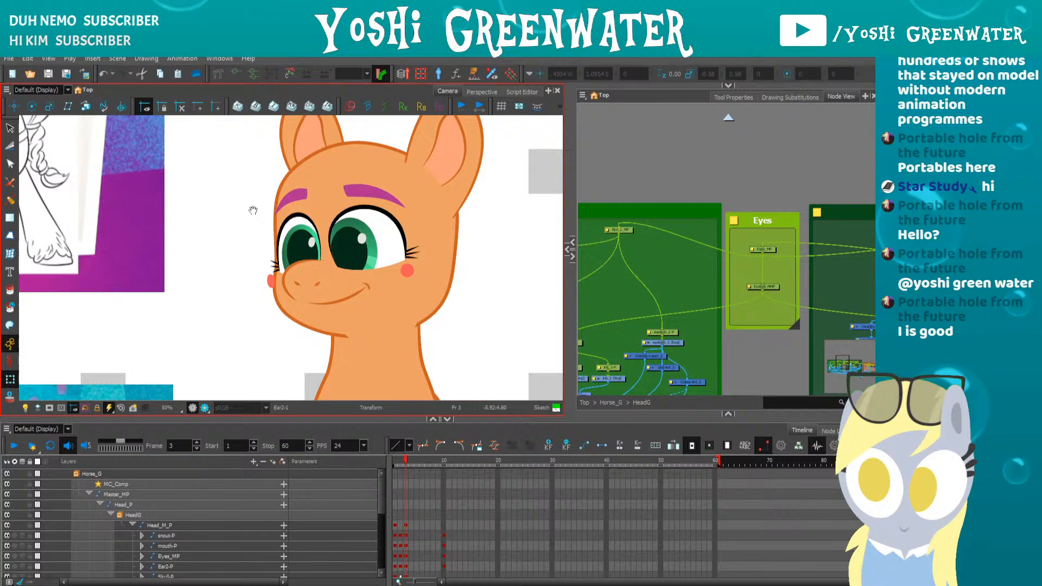
pyautogui.moveTo(253, 210); pyautogui.dragTo(288, 259)
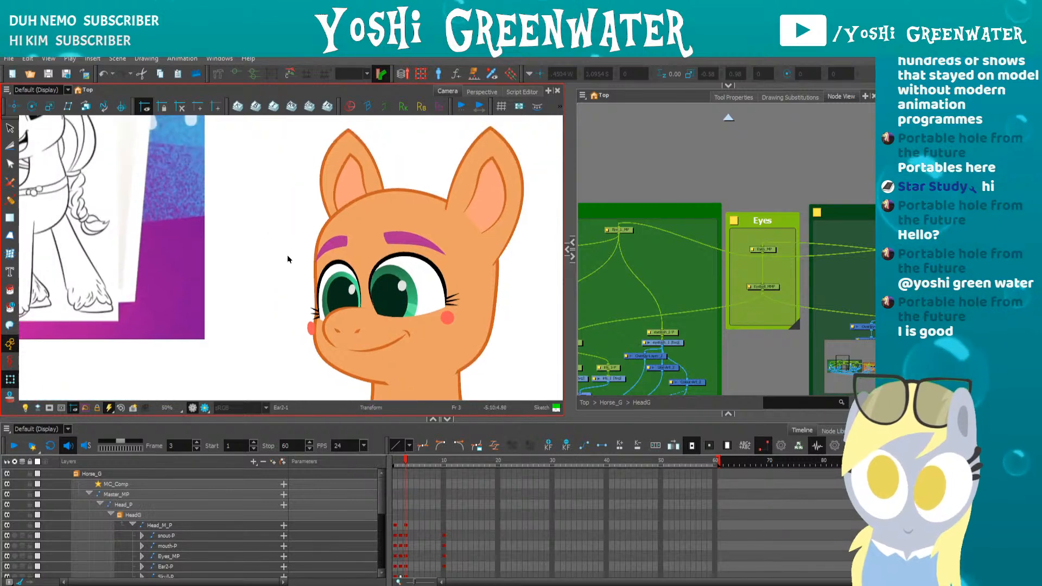
pyautogui.press(',')
pyautogui.press(',')
pyautogui.press('.')
pyautogui.press('.')
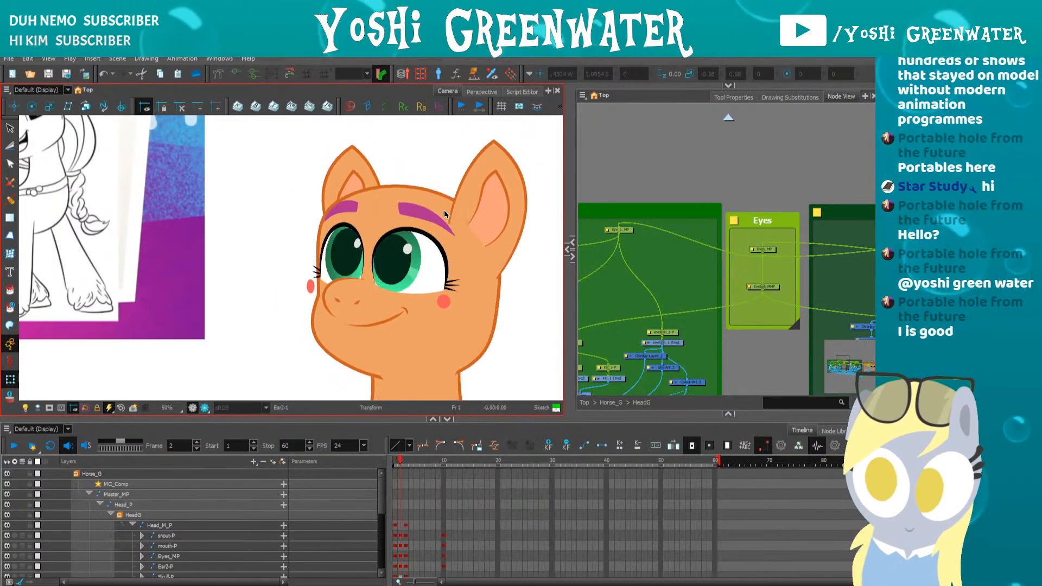
# - Select each ear and both eyebrows in turn to check their placement on the head at frame 3
pyautogui.click(449, 204)
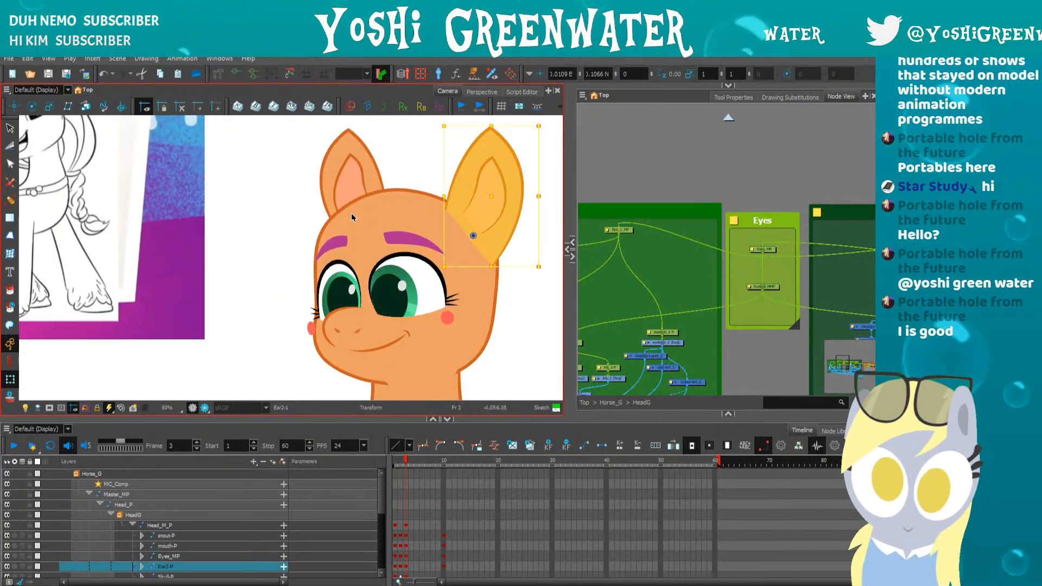
pyautogui.click(324, 188)
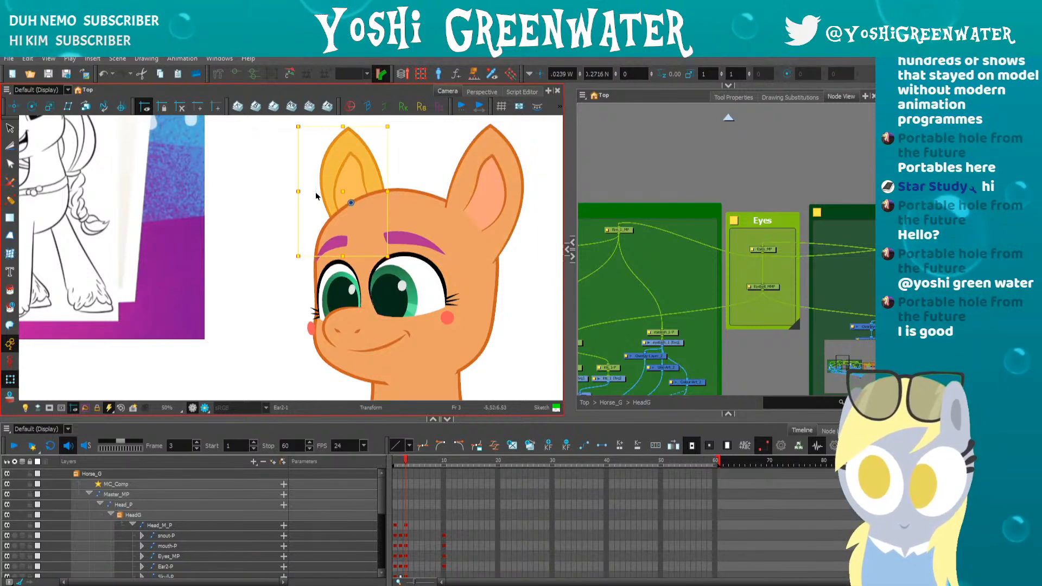
pyautogui.click(263, 238)
pyautogui.click(327, 232)
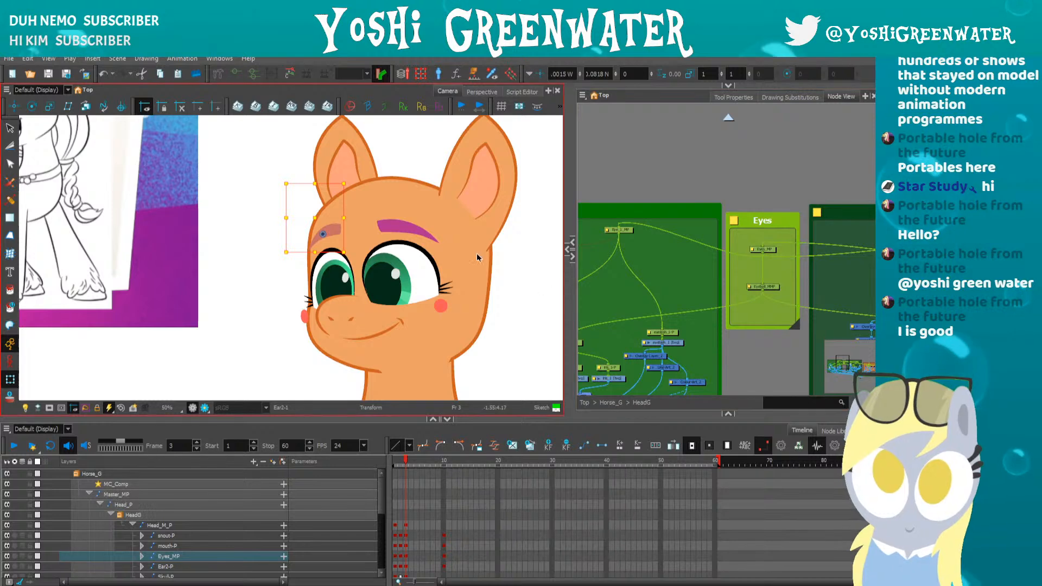
pyautogui.click(392, 226)
pyautogui.keyDown('shift'); pyautogui.click(321, 232); pyautogui.keyUp('shift')
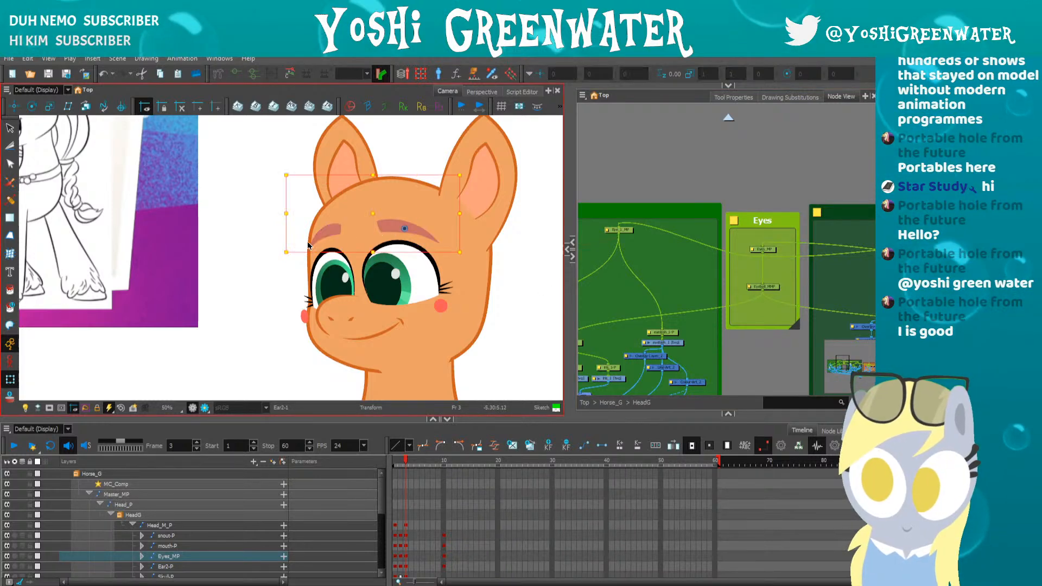
# - Flip through frames 1 to 3 with nothing selected to check how the features shift during the tilt
pyautogui.click(276, 266)
pyautogui.press(',')
pyautogui.press('.')
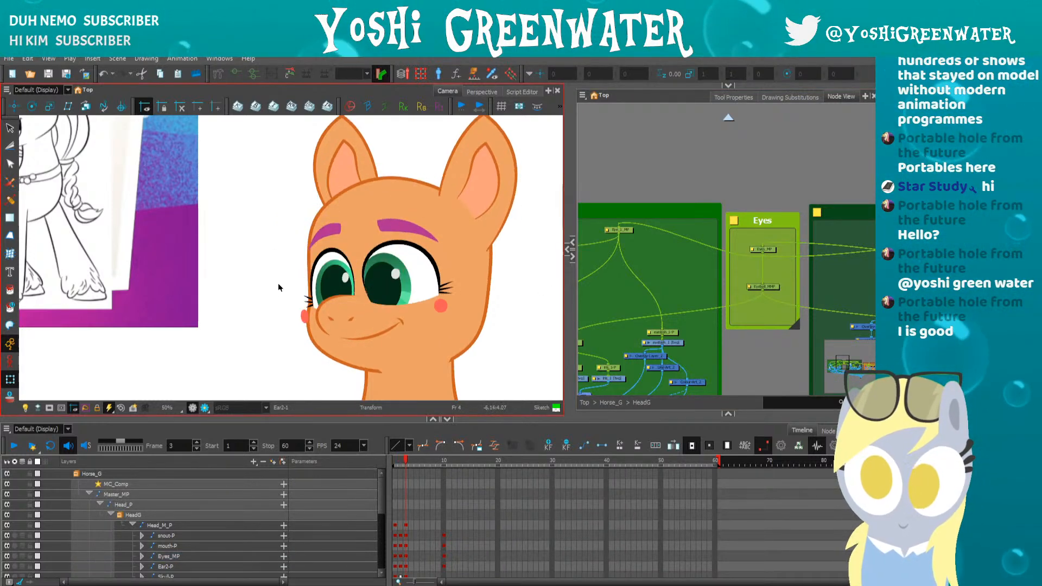
pyautogui.press(',')
pyautogui.press(',')
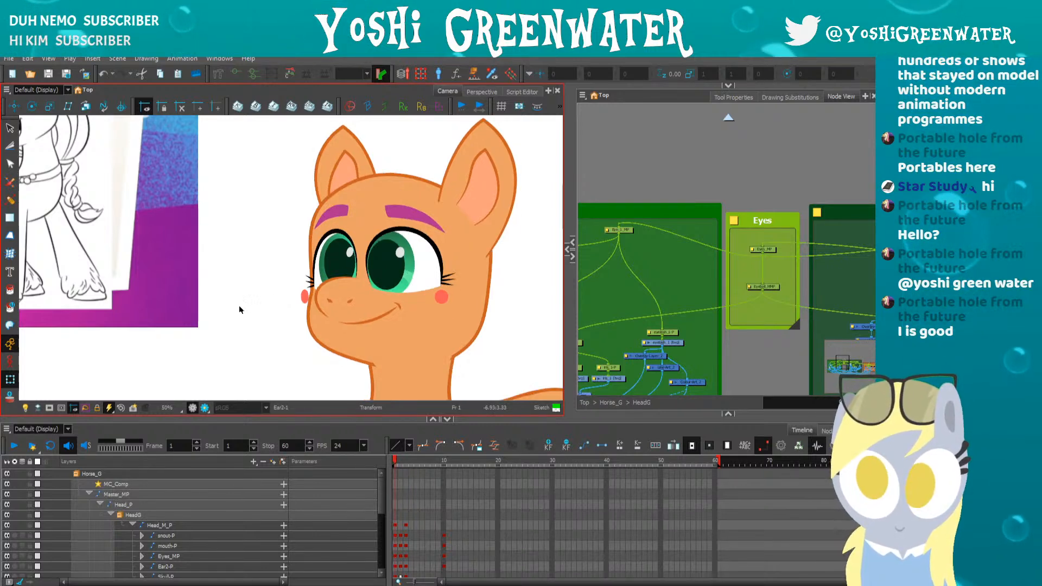
pyautogui.moveTo(238, 305); pyautogui.dragTo(263, 312)
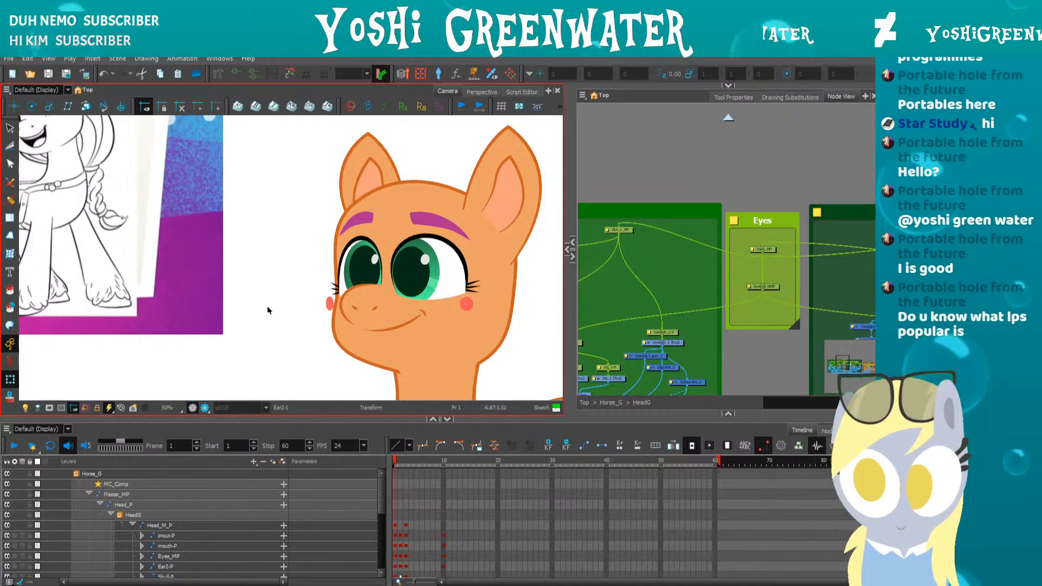
pyautogui.moveTo(281, 305); pyautogui.dragTo(305, 283)
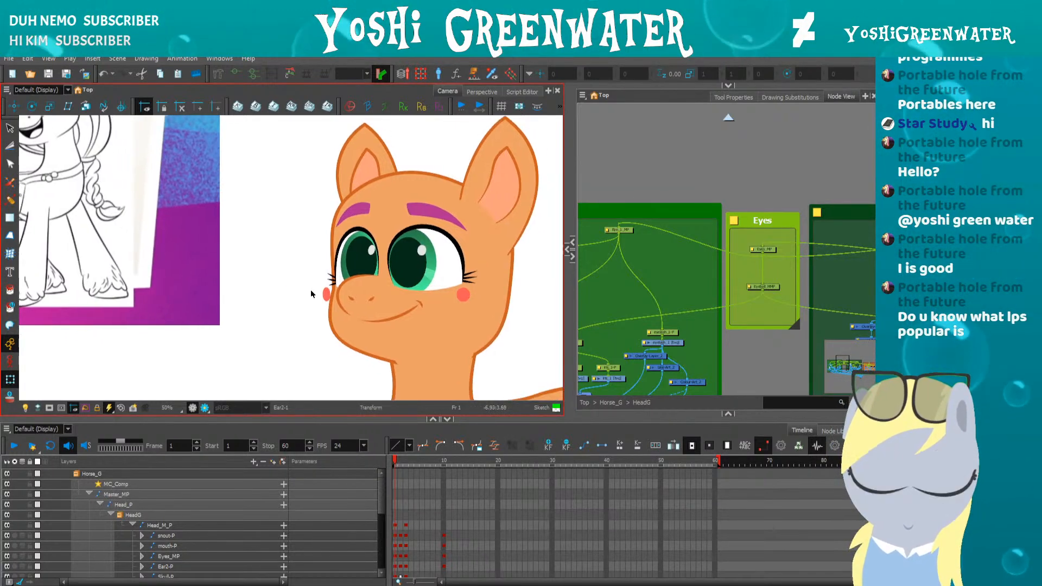
pyautogui.press('.')
pyautogui.press('.')
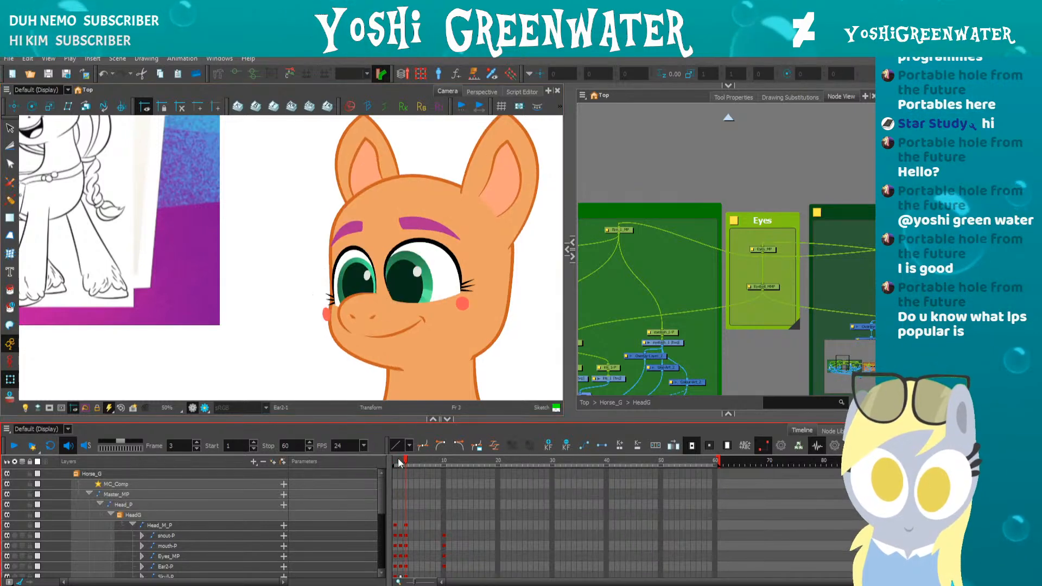
# - Move the frame 10 keyframes of the snout, mouth, eyes, ear and skull pegs to frame 4
pyautogui.moveTo(376, 419); pyautogui.dragTo(374, 401)
pyautogui.moveTo(287, 356); pyautogui.dragTo(302, 344)
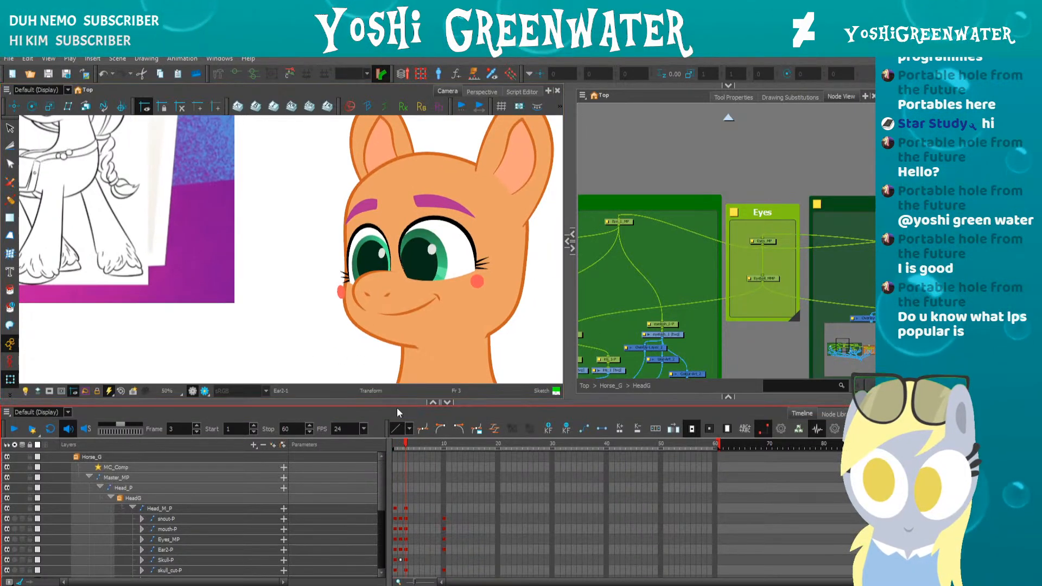
pyautogui.moveTo(395, 402); pyautogui.dragTo(393, 350)
pyautogui.moveTo(380, 435); pyautogui.dragTo(444, 508)
pyautogui.moveTo(370, 287); pyautogui.dragTo(302, 264)
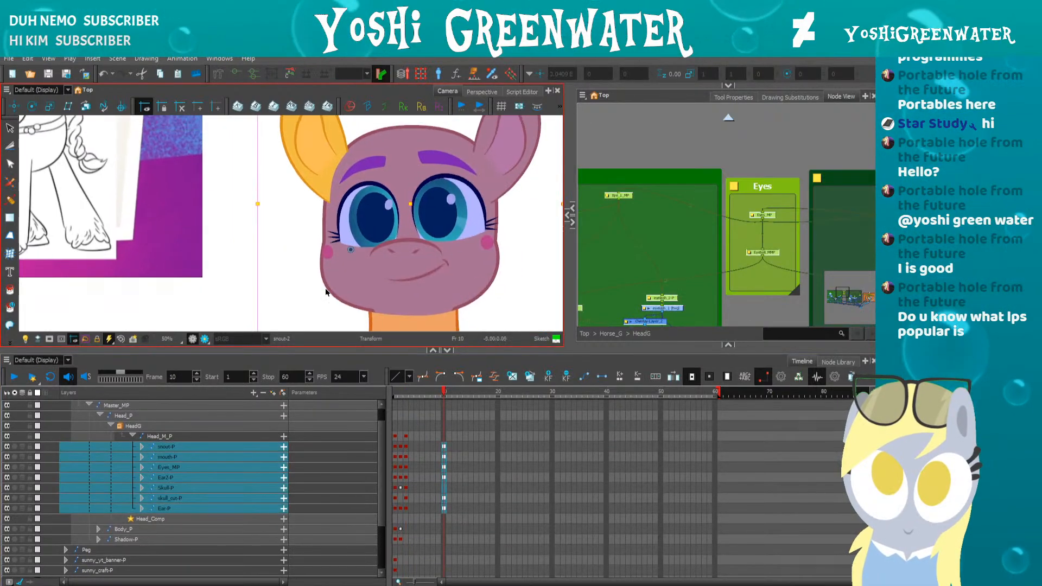
pyautogui.moveTo(398, 349); pyautogui.dragTo(395, 359)
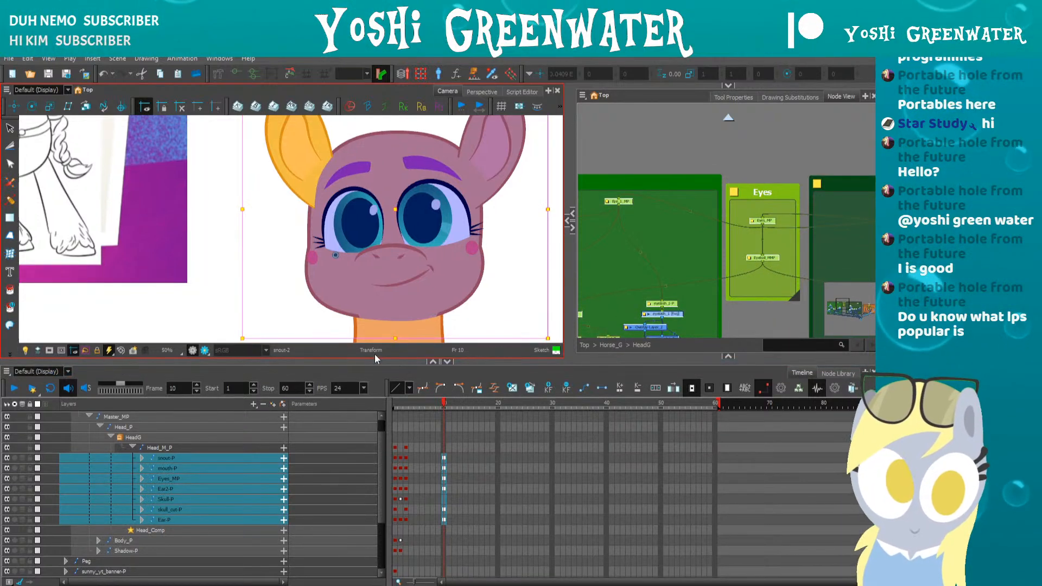
pyautogui.moveTo(375, 361); pyautogui.dragTo(377, 371)
pyautogui.moveTo(418, 468); pyautogui.dragTo(411, 467)
pyautogui.press(',')
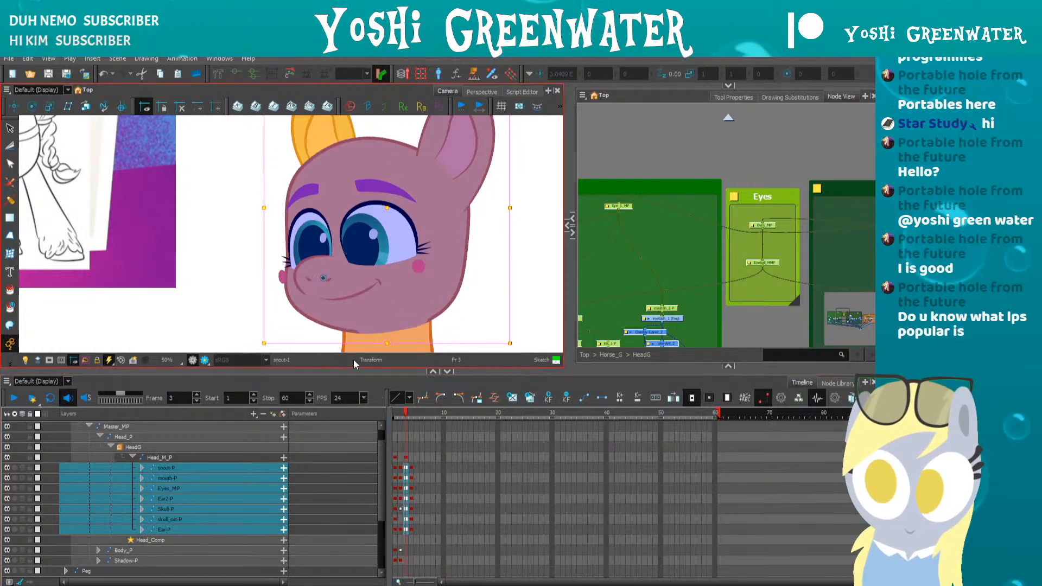
pyautogui.press('.')
pyautogui.click(272, 315)
pyautogui.moveTo(336, 372); pyautogui.dragTo(336, 381)
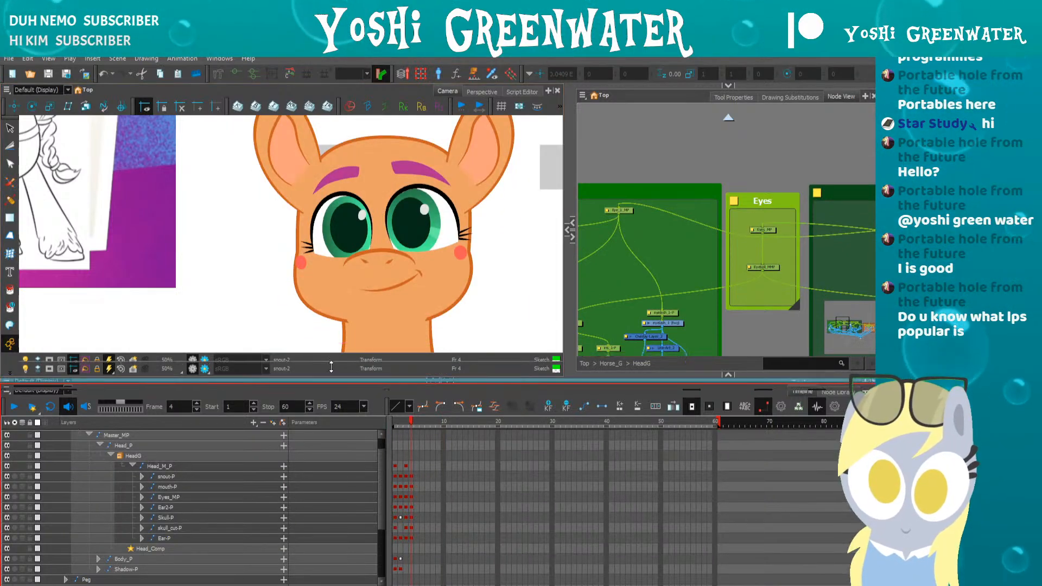
# - Move the Head_M_P peg's frame 3 keyframe to frame 4
pyautogui.click(144, 467)
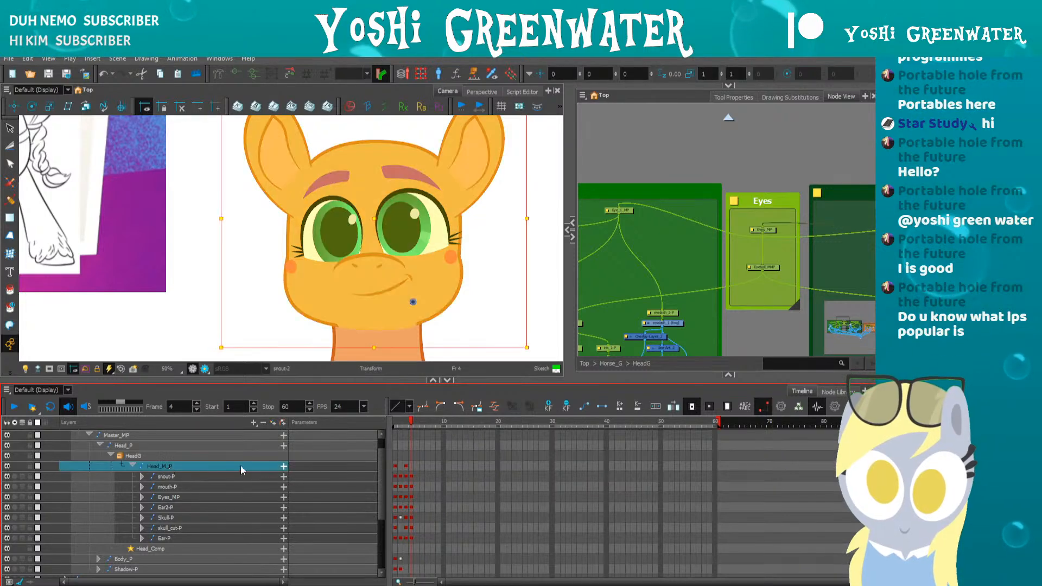
pyautogui.click(406, 468)
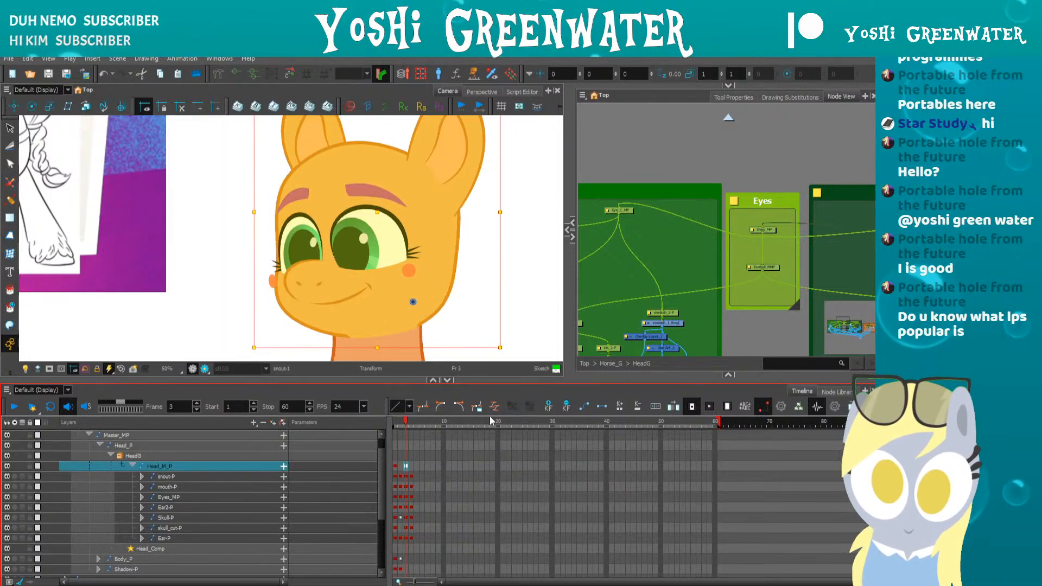
pyautogui.press('o')
pyautogui.moveTo(407, 466); pyautogui.dragTo(411, 468)
pyautogui.click(271, 318)
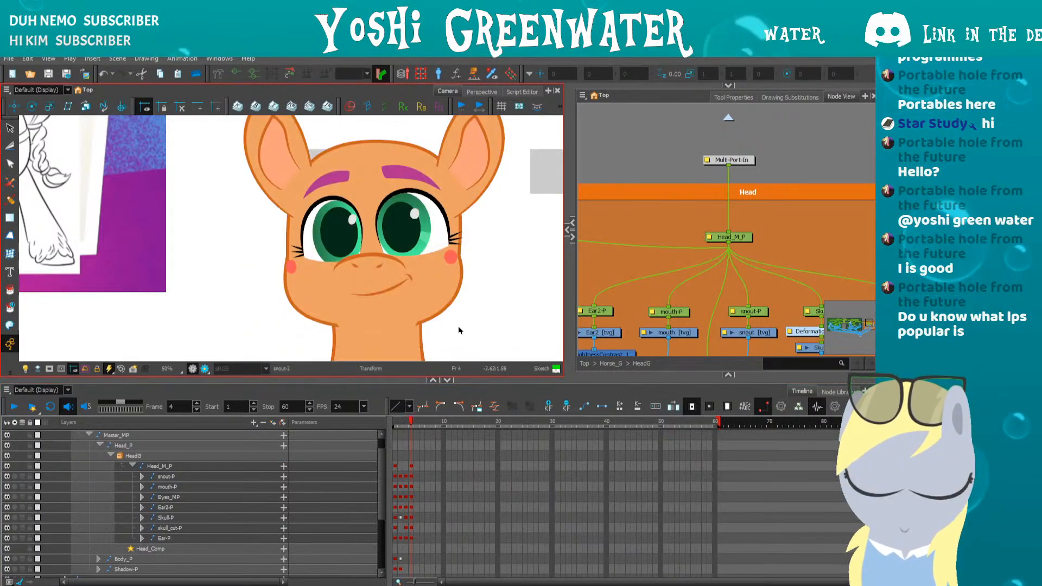
# - Expand the Skull-P peg and add a keyframe to it at frame 2
pyautogui.scroll(-1, 381, 475)
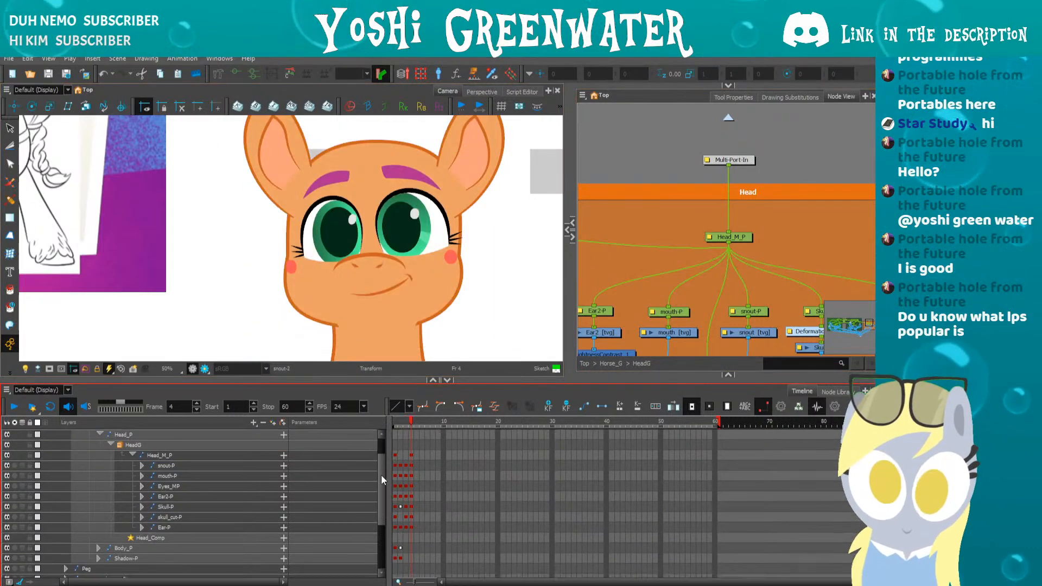
pyautogui.click(401, 503)
pyautogui.click(143, 504)
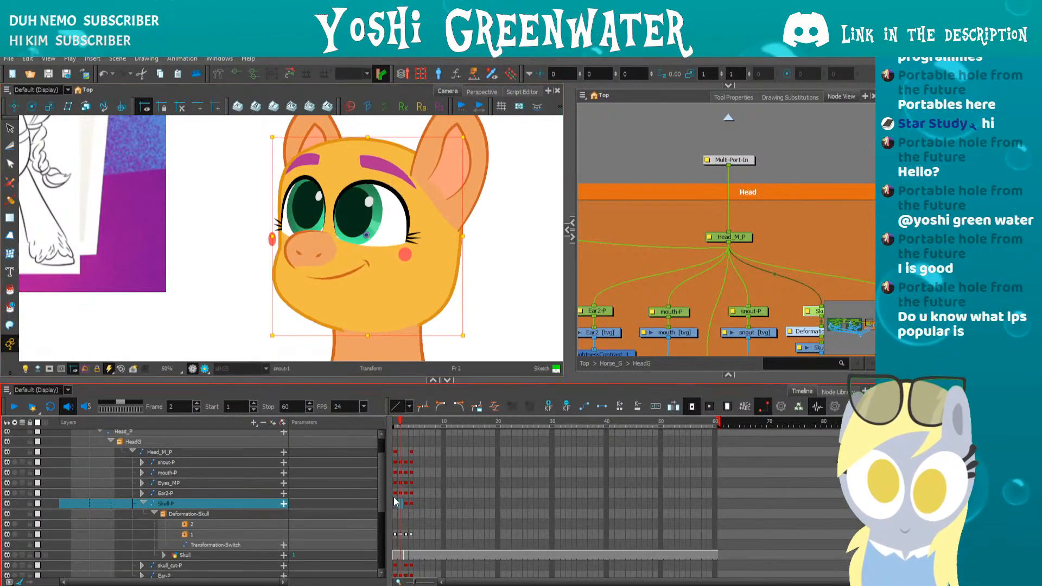
pyautogui.press('o')
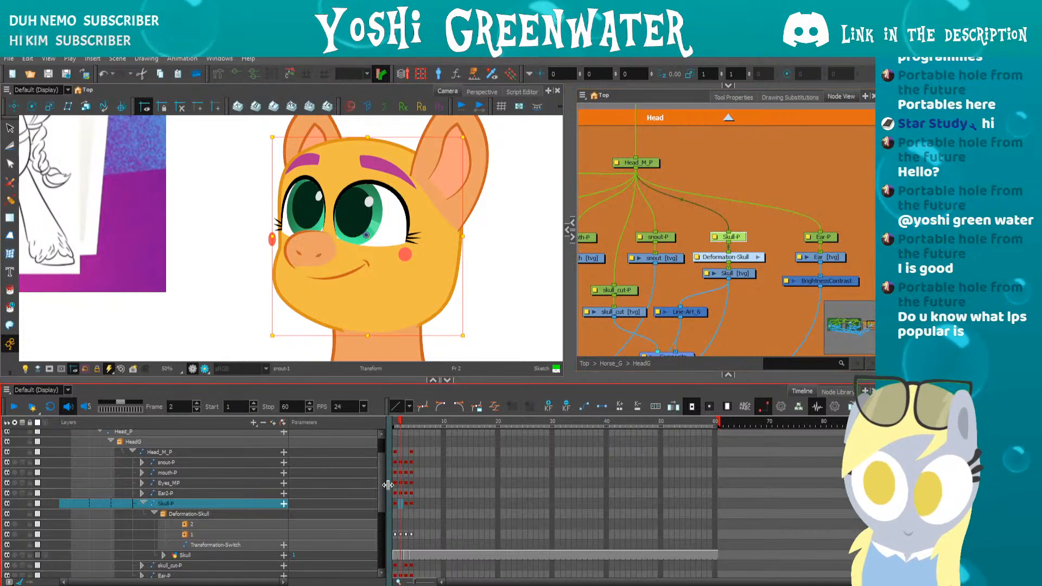
# - Collapse the layer hierarchy and re-expand Horse_G down to the child pegs of Head_M_P
pyautogui.press('-')
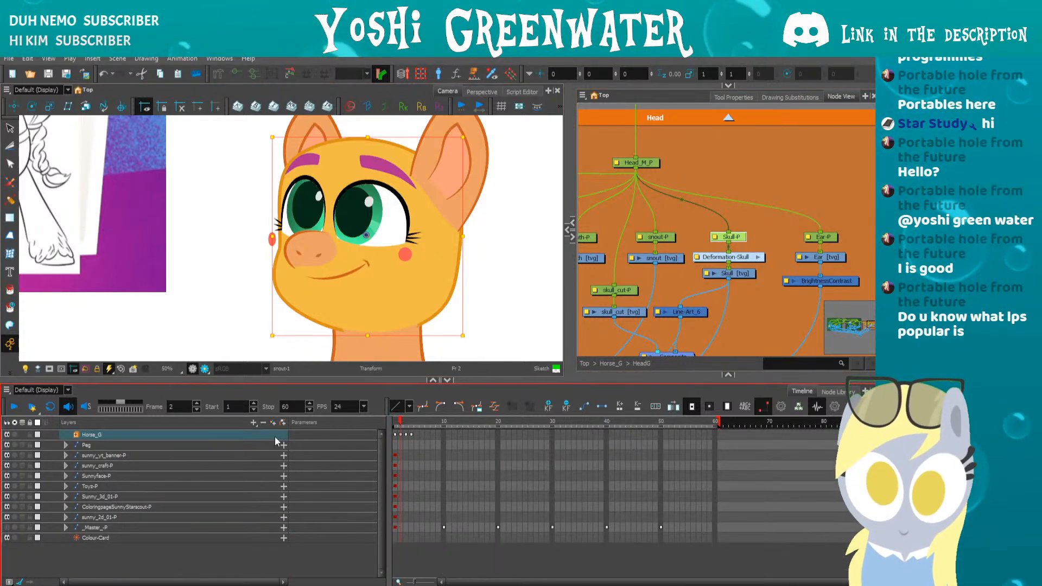
pyautogui.click(77, 435)
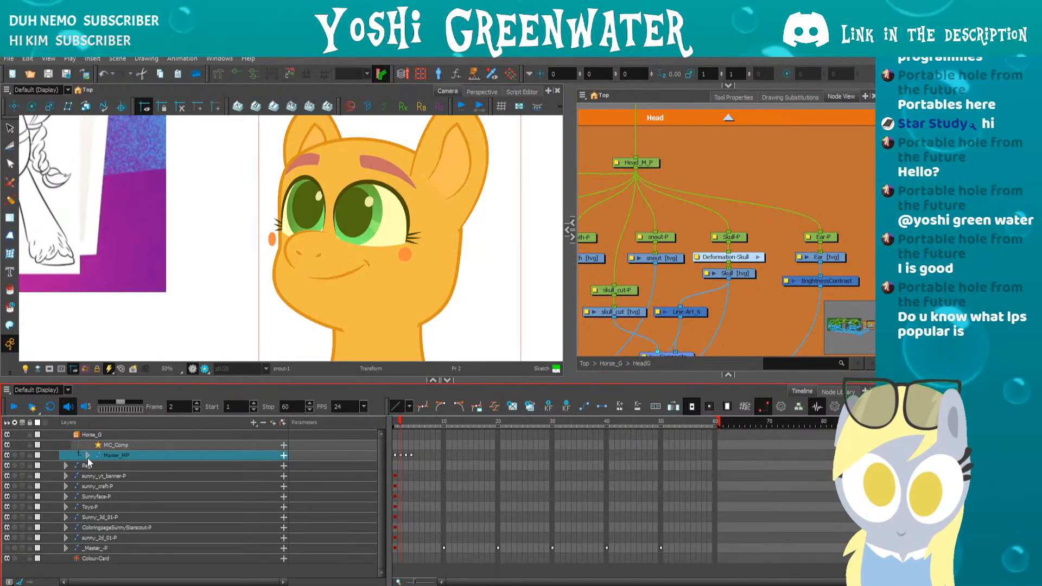
pyautogui.click(87, 457)
pyautogui.click(98, 466)
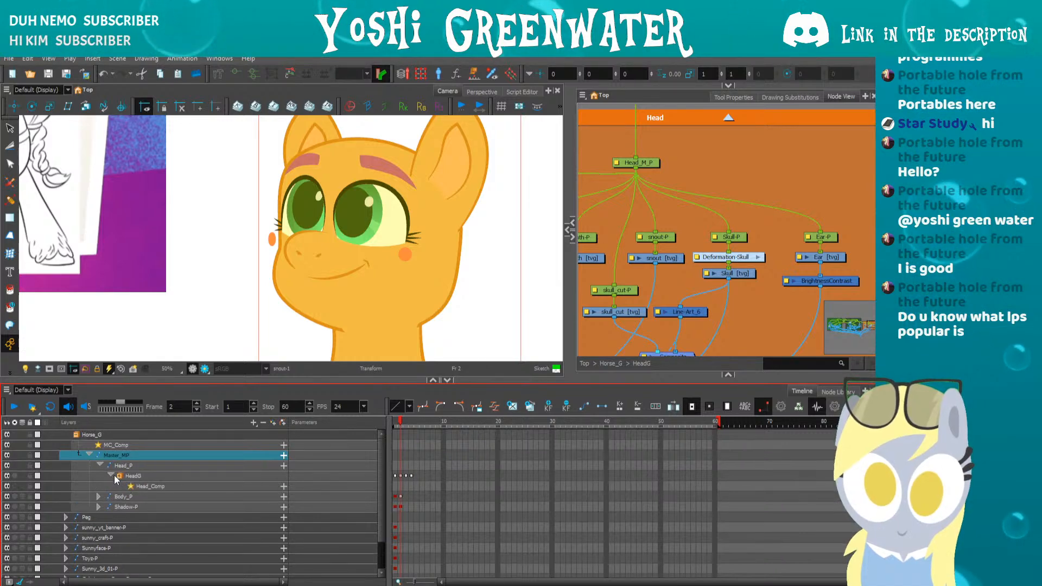
pyautogui.click(109, 476)
pyautogui.click(130, 487)
pyautogui.click(132, 486)
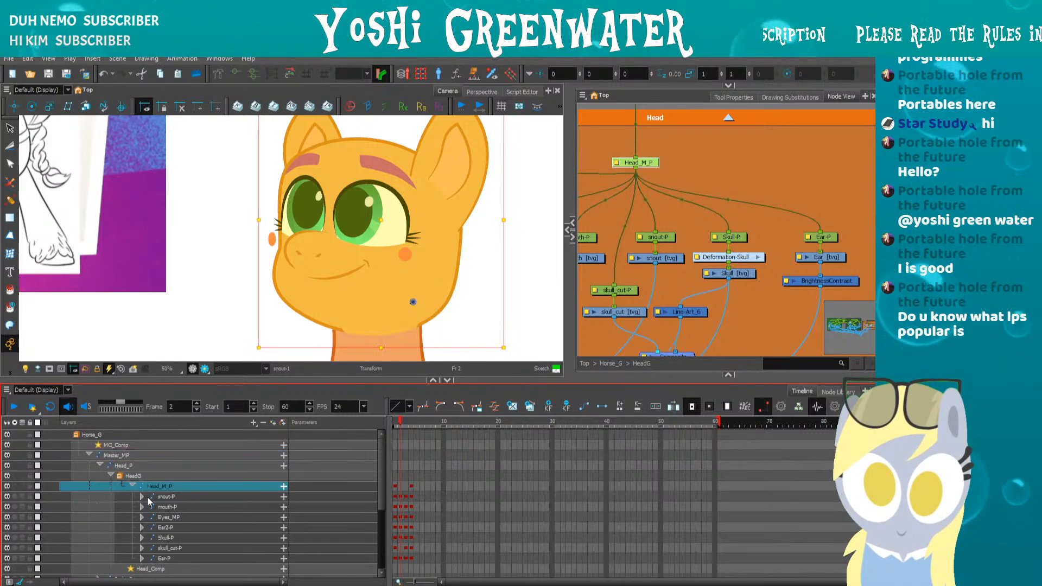
pyautogui.moveTo(383, 471); pyautogui.dragTo(382, 486)
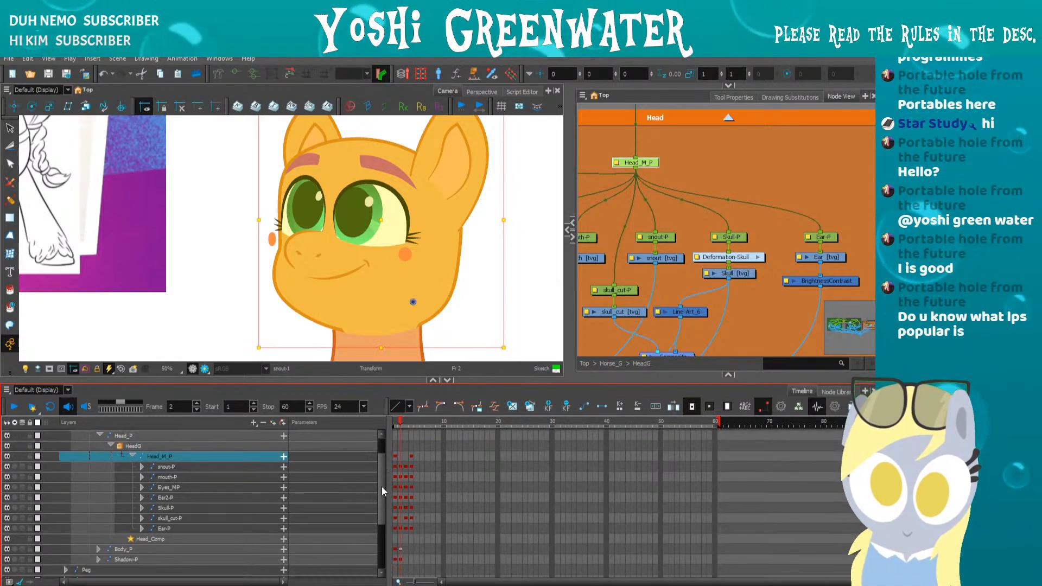
# - Compare the head pose across frames 1 to 4 with nothing selected, ending on the frame 4 face
pyautogui.click(131, 528)
pyautogui.press(',')
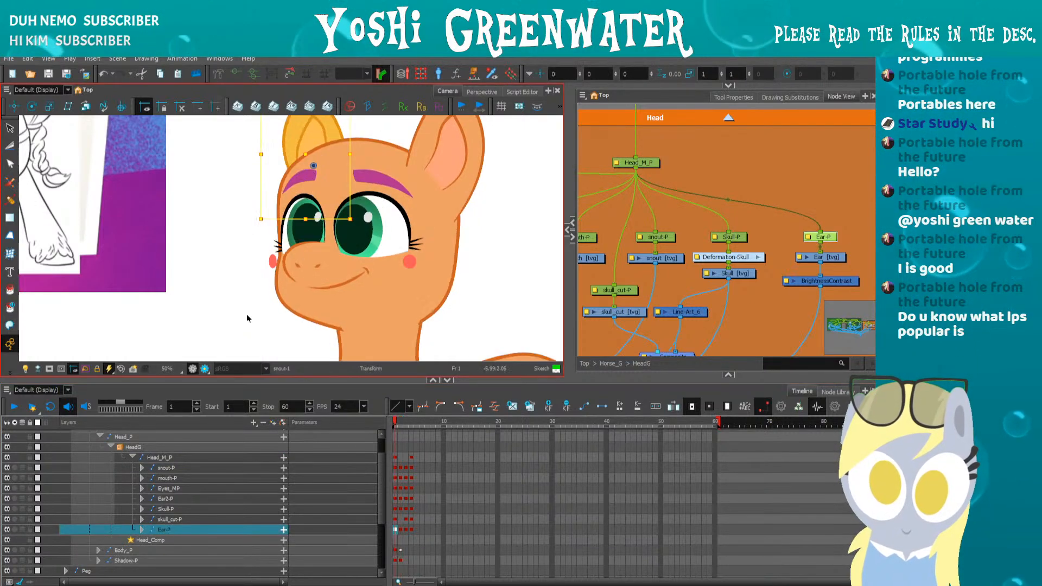
pyautogui.click(236, 304)
pyautogui.moveTo(239, 284); pyautogui.dragTo(262, 312)
pyautogui.press('.')
pyautogui.press('.')
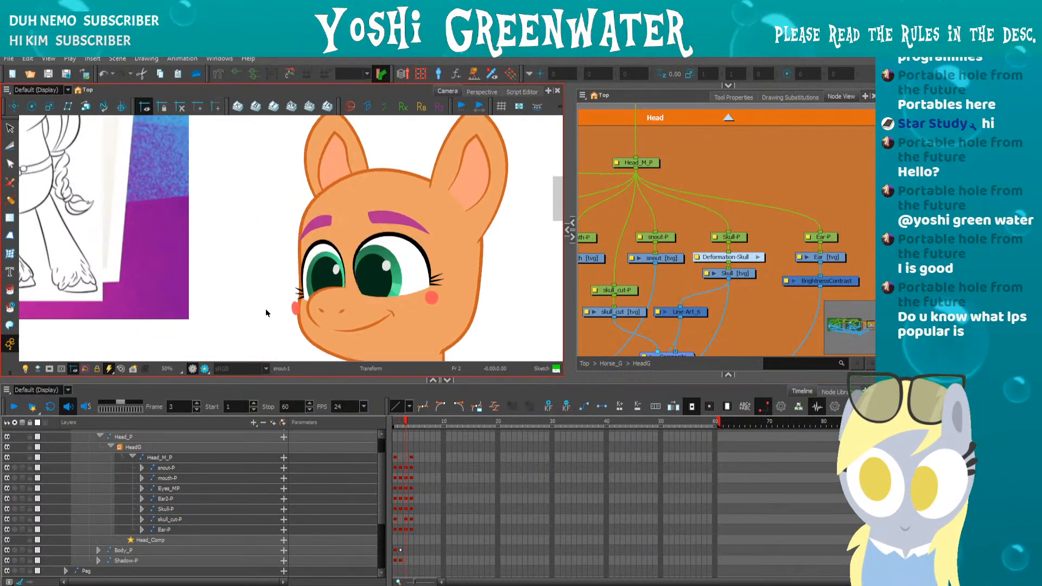
pyautogui.press('.')
pyautogui.moveTo(319, 379); pyautogui.dragTo(319, 399)
pyautogui.moveTo(315, 291); pyautogui.dragTo(289, 305)
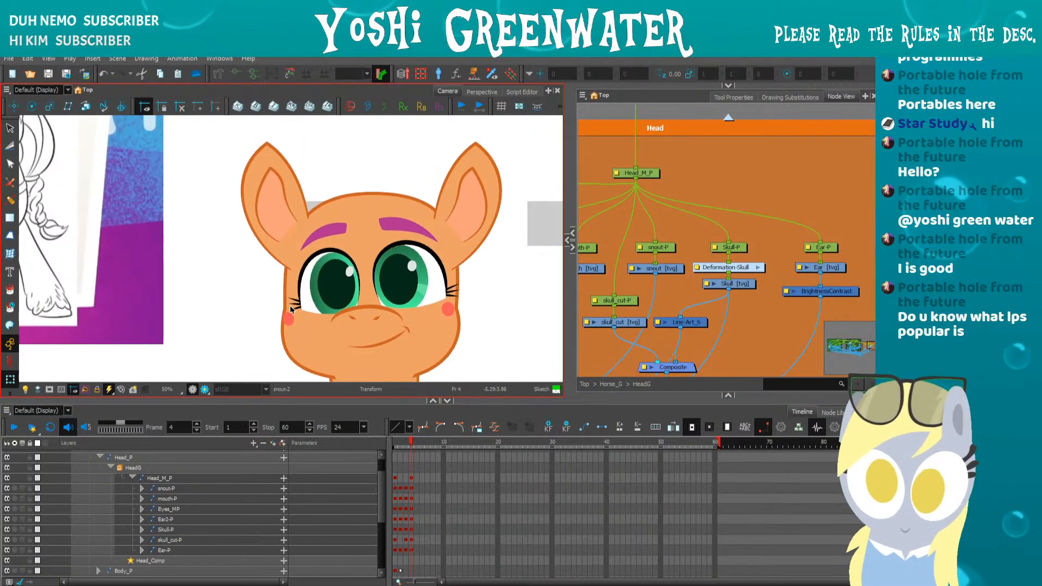
pyautogui.moveTo(350, 334); pyautogui.dragTo(348, 302)
# - Inspect the Head_M_P and Skull-P pegs and the nodes they connect to in the head's node network
pyautogui.click(649, 173)
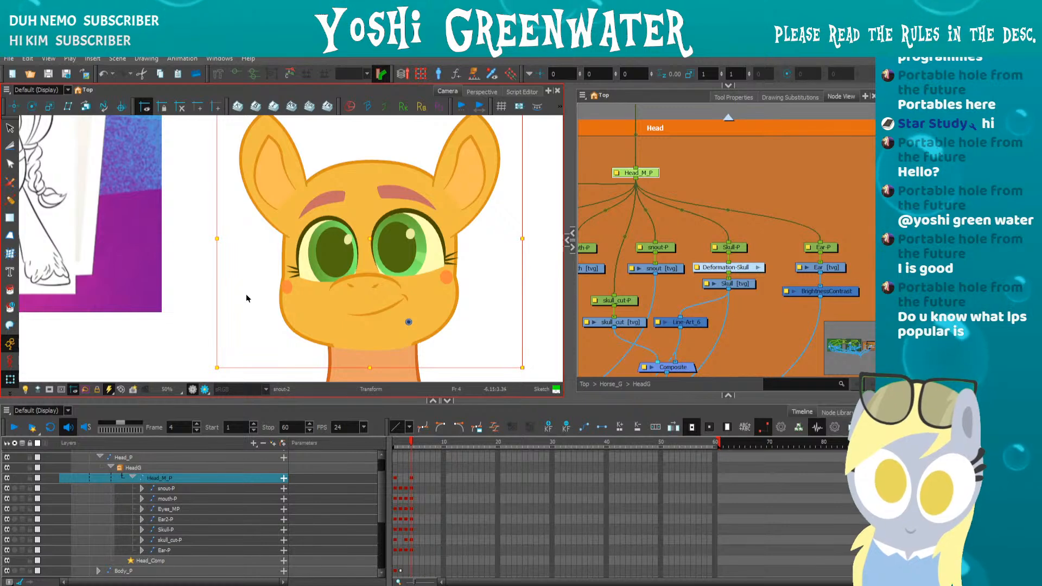
pyautogui.click(143, 530)
pyautogui.click(142, 529)
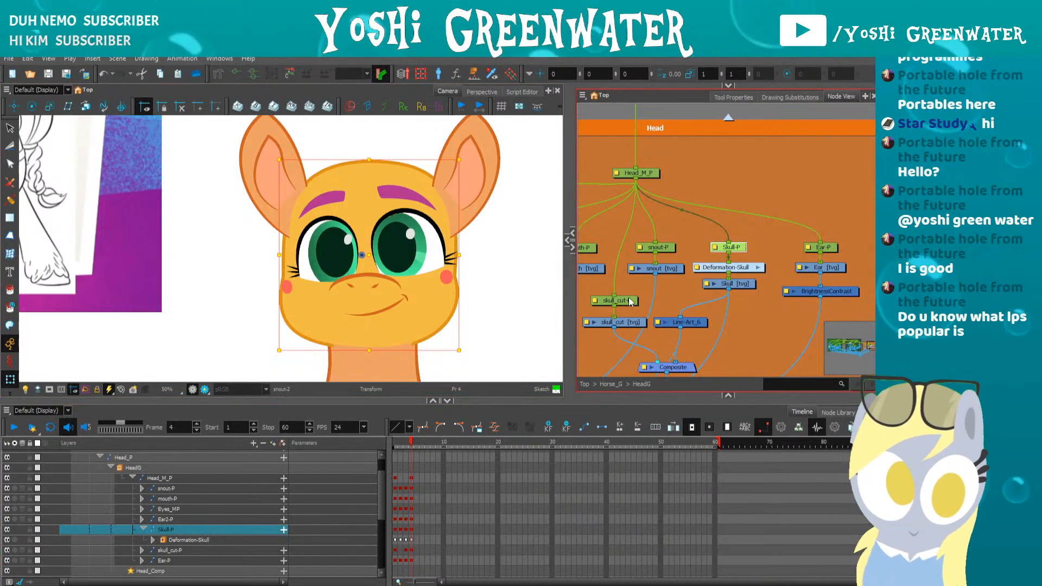
pyautogui.moveTo(664, 264); pyautogui.dragTo(707, 170)
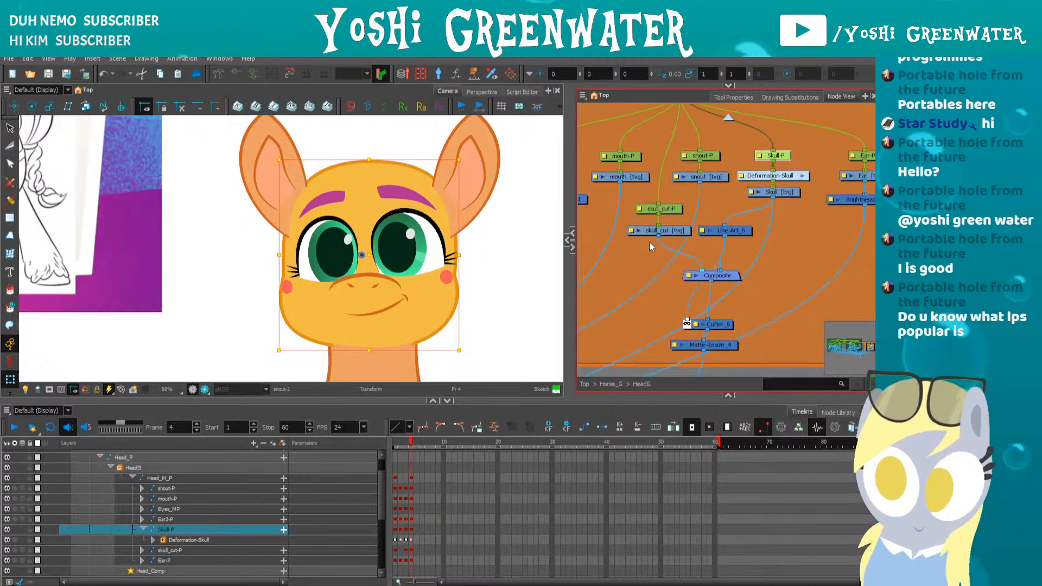
pyautogui.scroll(-3, 649, 242)
pyautogui.moveTo(653, 243); pyautogui.dragTo(814, 189)
pyautogui.scroll(-2, 737, 167)
pyautogui.moveTo(727, 176); pyautogui.dragTo(784, 293)
pyautogui.scroll(-3, 728, 246)
pyautogui.moveTo(685, 248)
pyautogui.mouseDown()
pyautogui.moveTo(761, 269)
pyautogui.moveTo(688, 242)
pyautogui.mouseUp()
pyautogui.scroll(3, 758, 269)
pyautogui.scroll(-3, 757, 269)
# - Go up to the Horse_G network and isolate the Head_P peg's layer to check its keyframes
pyautogui.click(727, 118)
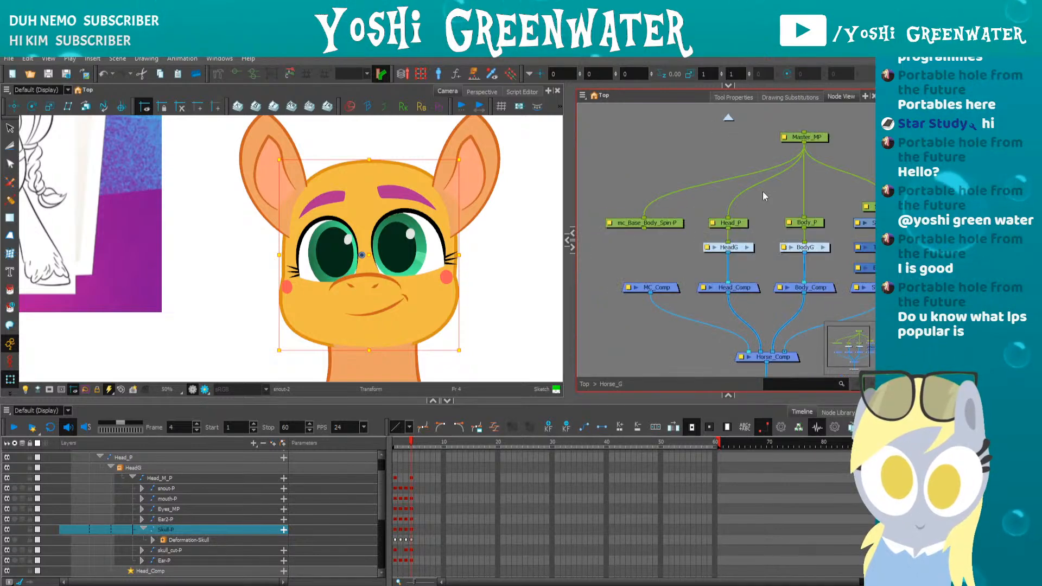
pyautogui.click(740, 222)
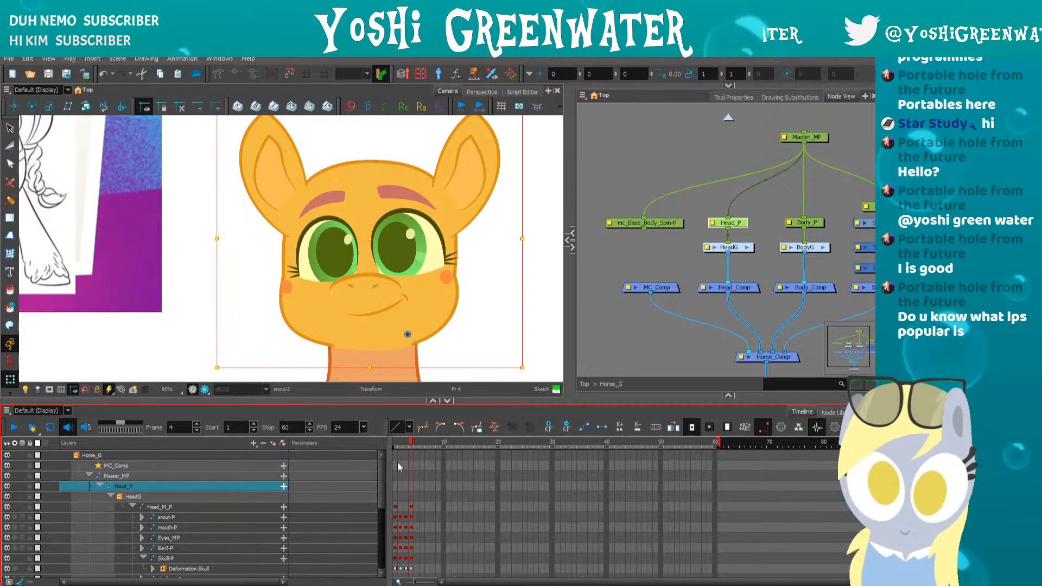
pyautogui.hotkey('shift', 's')
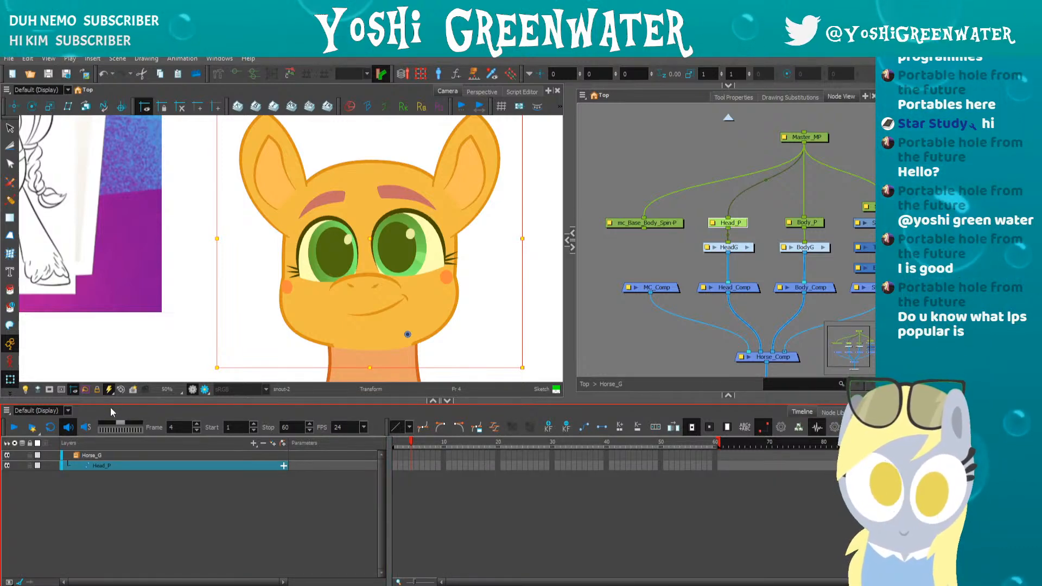
pyautogui.moveTo(381, 417); pyautogui.dragTo(381, 442)
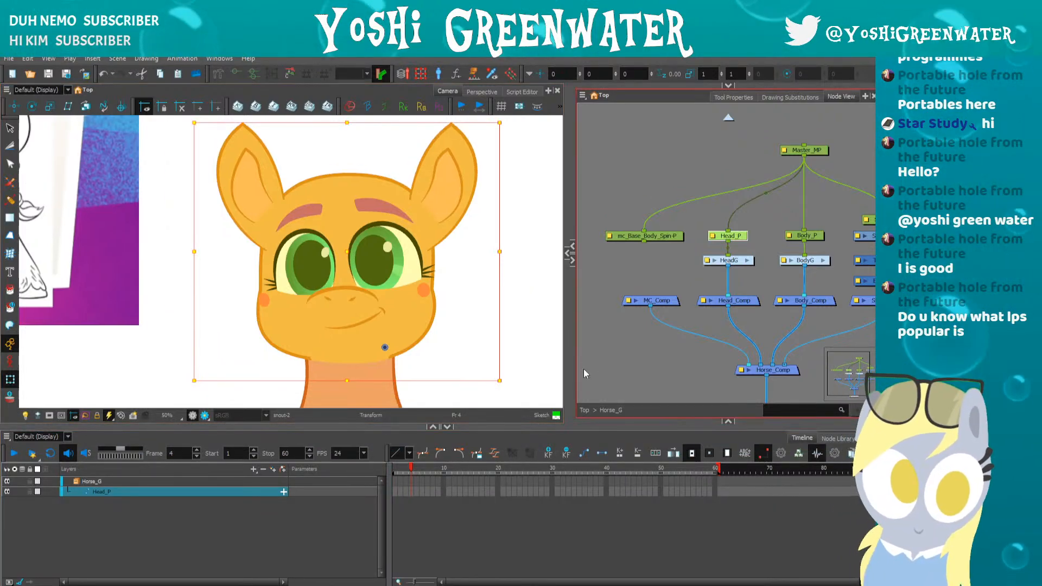
pyautogui.click(620, 330)
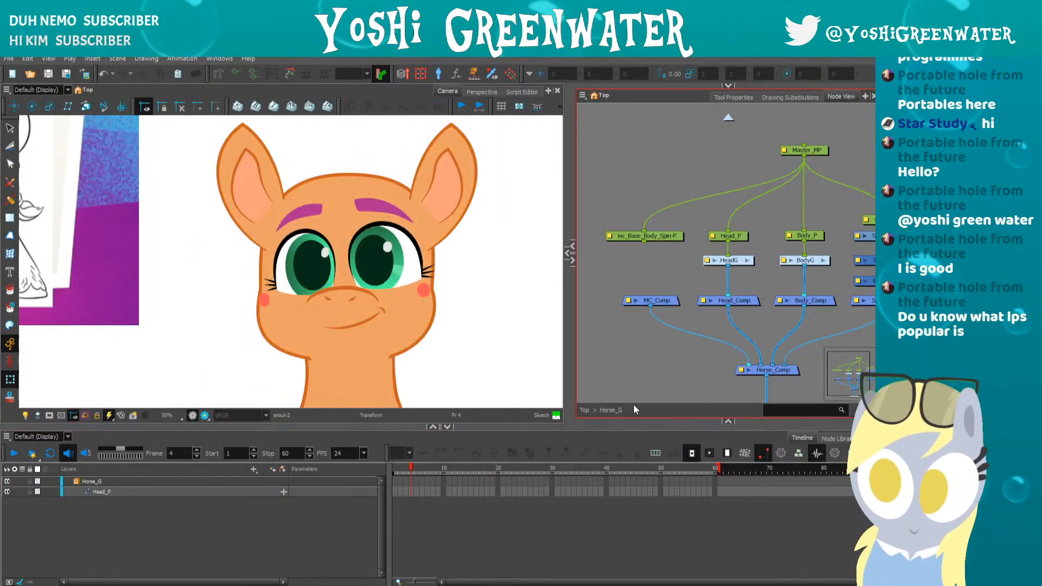
# - Select the skull on the character, locate its nodes in HeadG, and open group 2 inside Deformation-Skull
pyautogui.moveTo(251, 300)
pyautogui.mouseDown()
pyautogui.moveTo(288, 346)
pyautogui.moveTo(287, 331)
pyautogui.mouseUp()
pyautogui.click(321, 371)
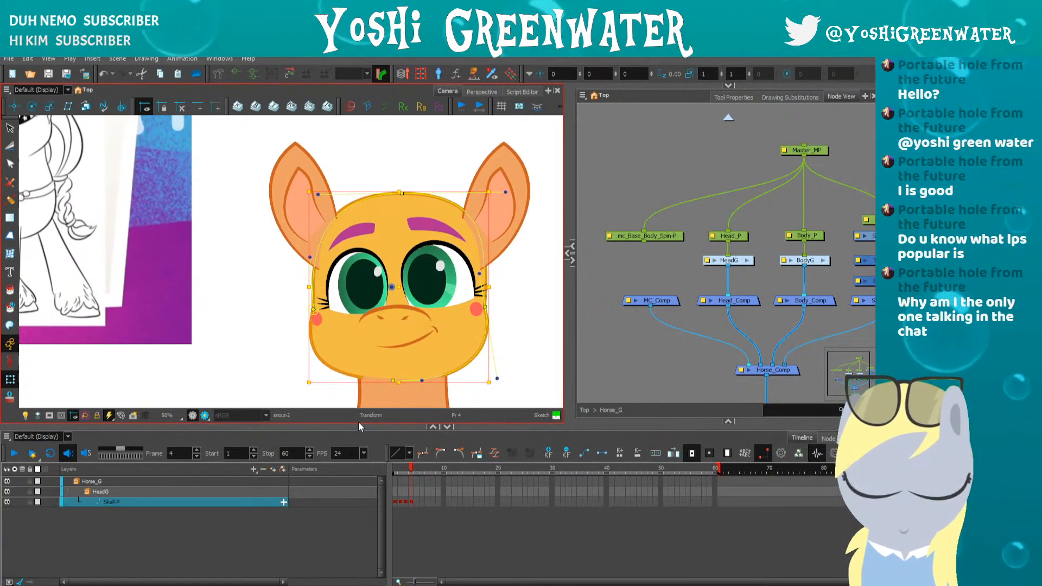
pyautogui.moveTo(358, 422); pyautogui.dragTo(358, 429)
pyautogui.press('o')
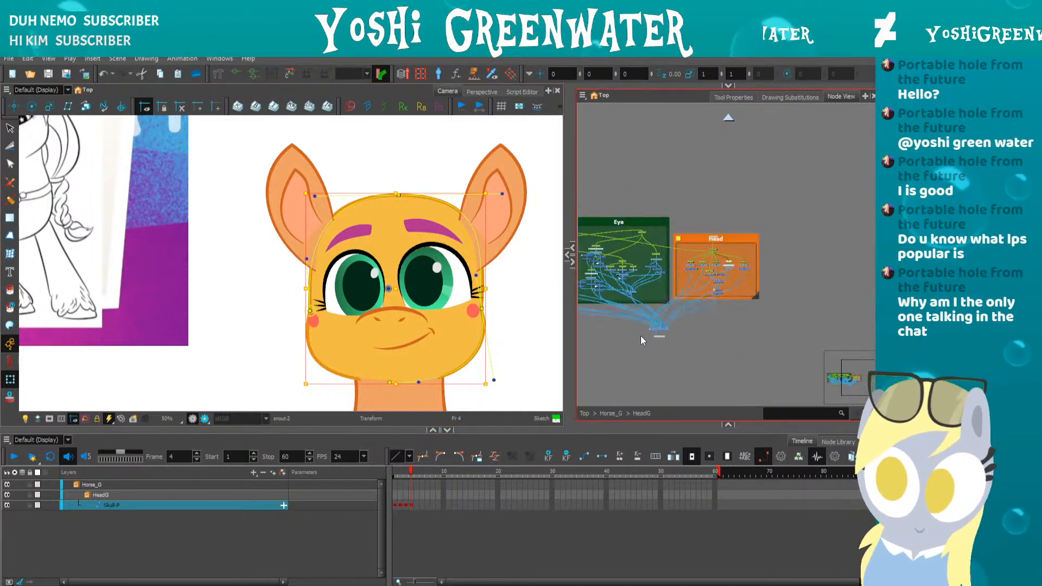
pyautogui.press('o')
pyautogui.moveTo(644, 339); pyautogui.dragTo(634, 276)
pyautogui.moveTo(729, 240)
pyautogui.mouseDown()
pyautogui.moveTo(730, 253)
pyautogui.moveTo(733, 226)
pyautogui.mouseUp()
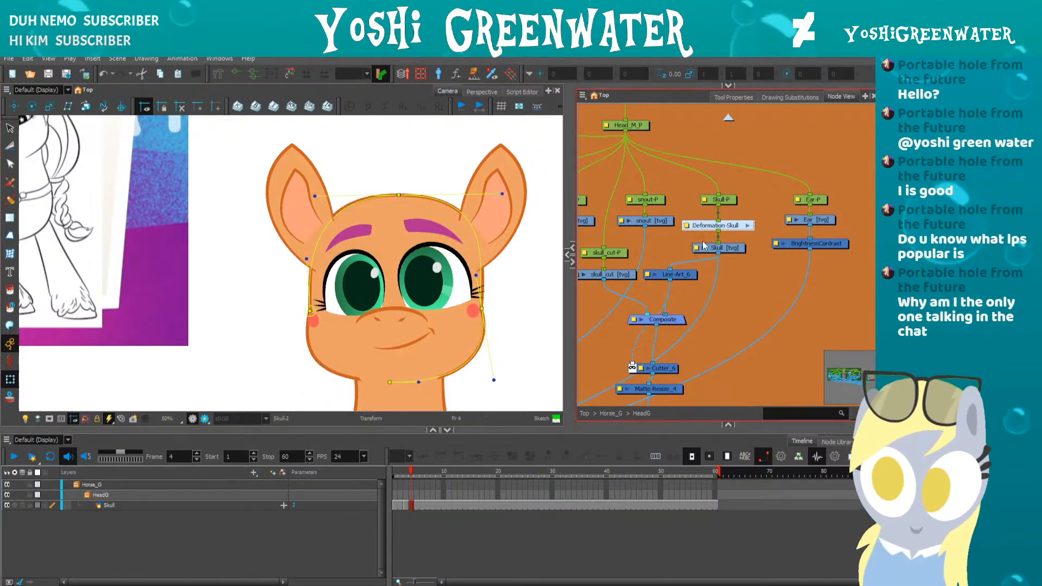
pyautogui.click(747, 226)
pyautogui.click(704, 228)
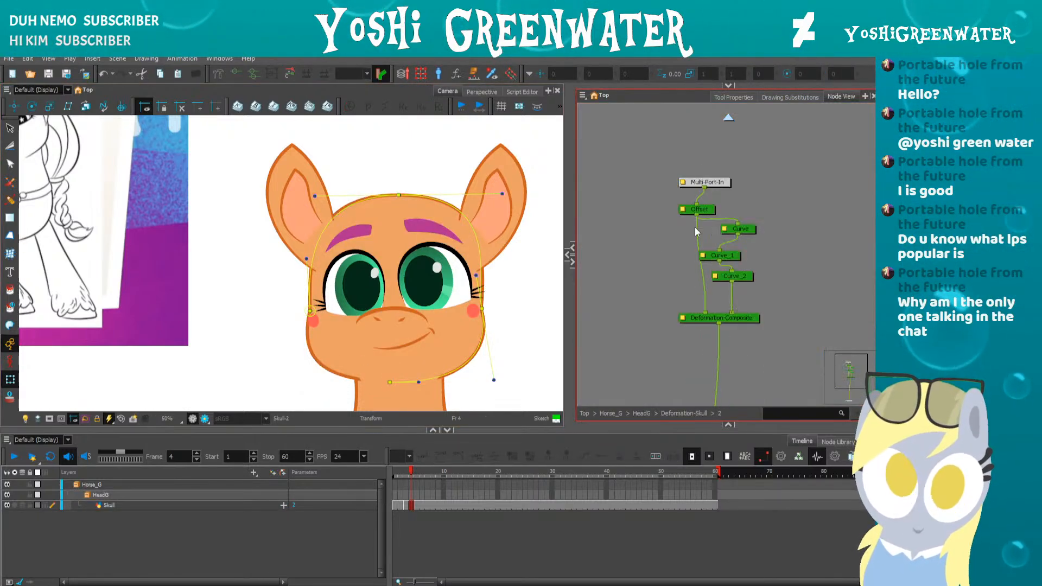
# - Select all nodes of deformation group 2 and examine the skull's deformation curves across frames 1 to 4
pyautogui.hotkey('ctrl', 'a')
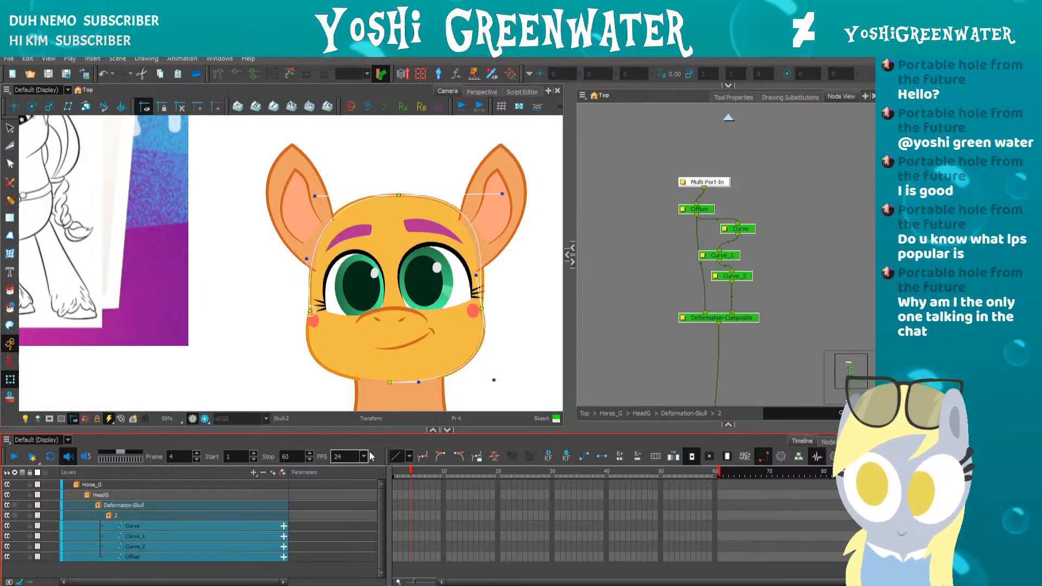
pyautogui.moveTo(405, 471); pyautogui.dragTo(390, 457)
pyautogui.press('.')
pyautogui.press('.')
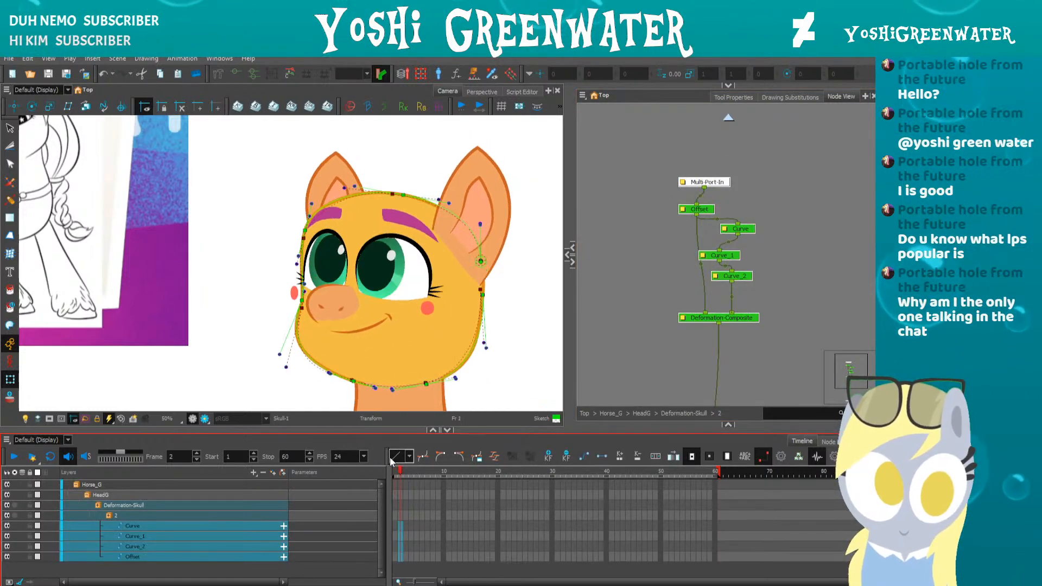
pyautogui.press('.')
pyautogui.press('.')
pyautogui.press(',')
pyautogui.press(',')
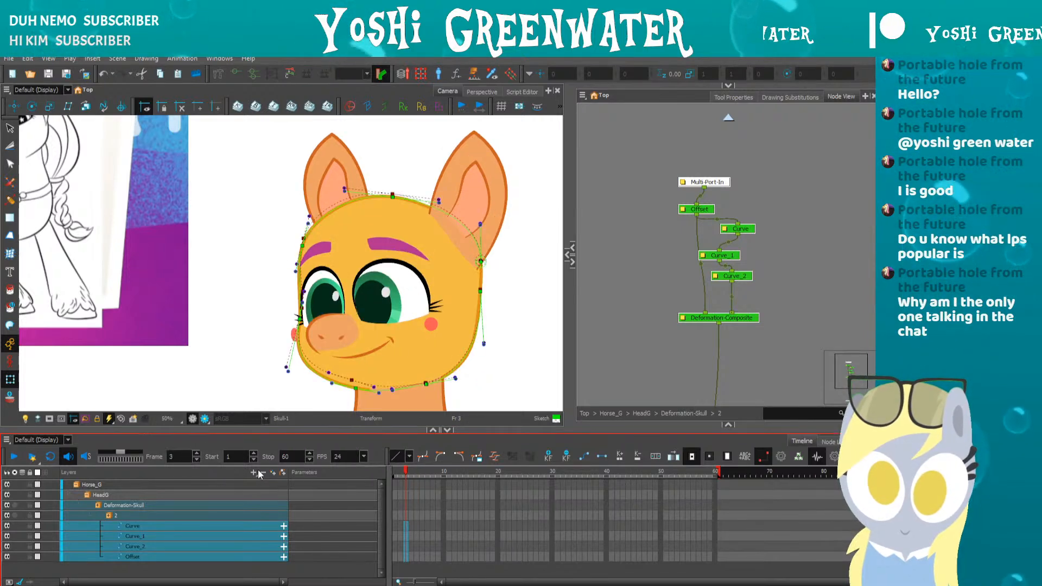
# - Add keyframes to the curve and offset nodes of deformation group 2 at frames 1 and 4
pyautogui.press(',')
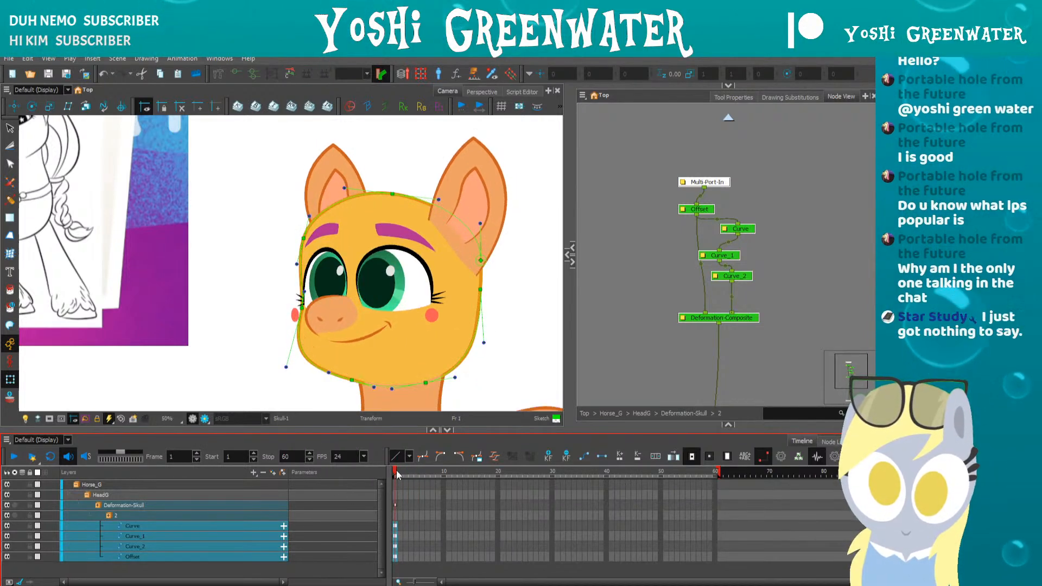
pyautogui.click(412, 473)
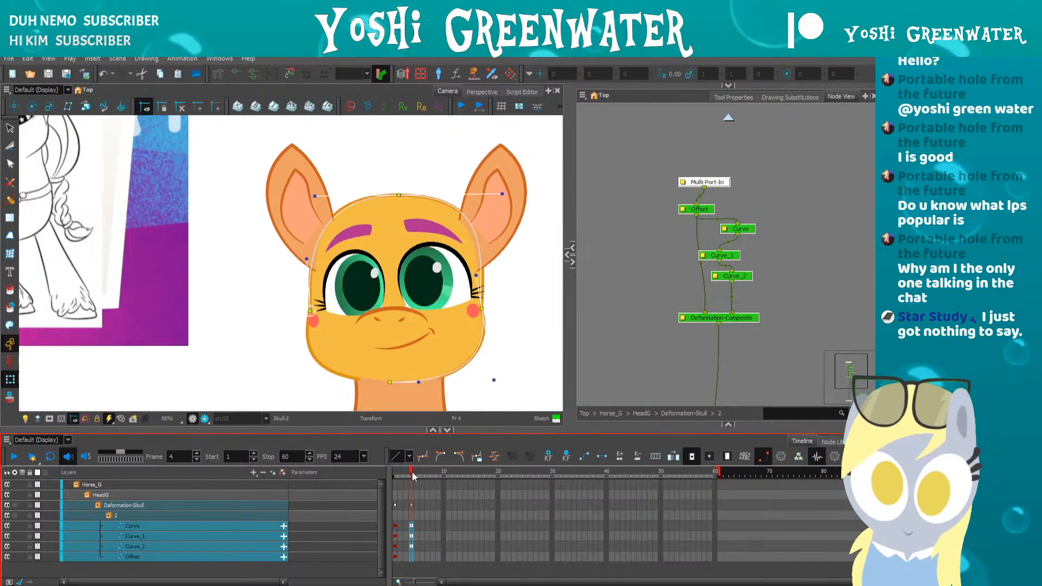
pyautogui.moveTo(411, 472)
pyautogui.mouseDown()
pyautogui.moveTo(424, 472)
pyautogui.moveTo(394, 472)
pyautogui.mouseUp()
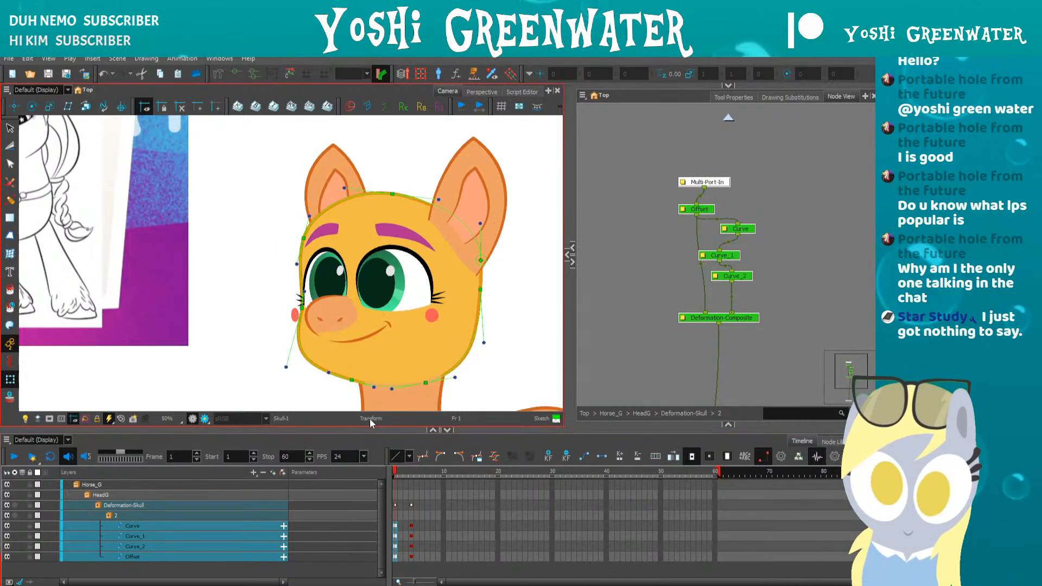
pyautogui.press('.')
pyautogui.press(',')
# - Open group 1 inside Deformation-Skull, select all its nodes, and check the skull's deformation from frame 1 to 4
pyautogui.click(728, 118)
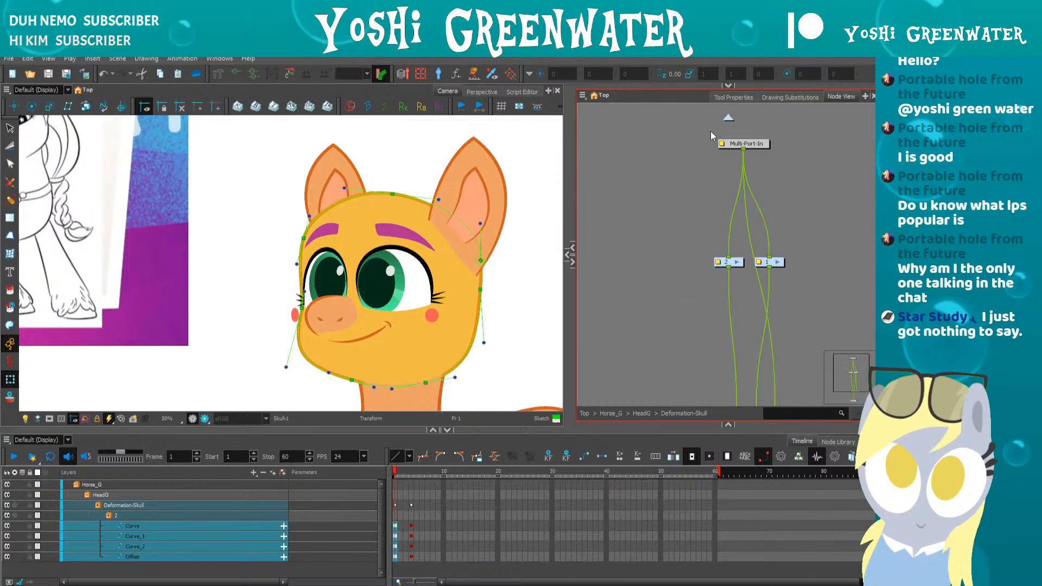
pyautogui.click(778, 263)
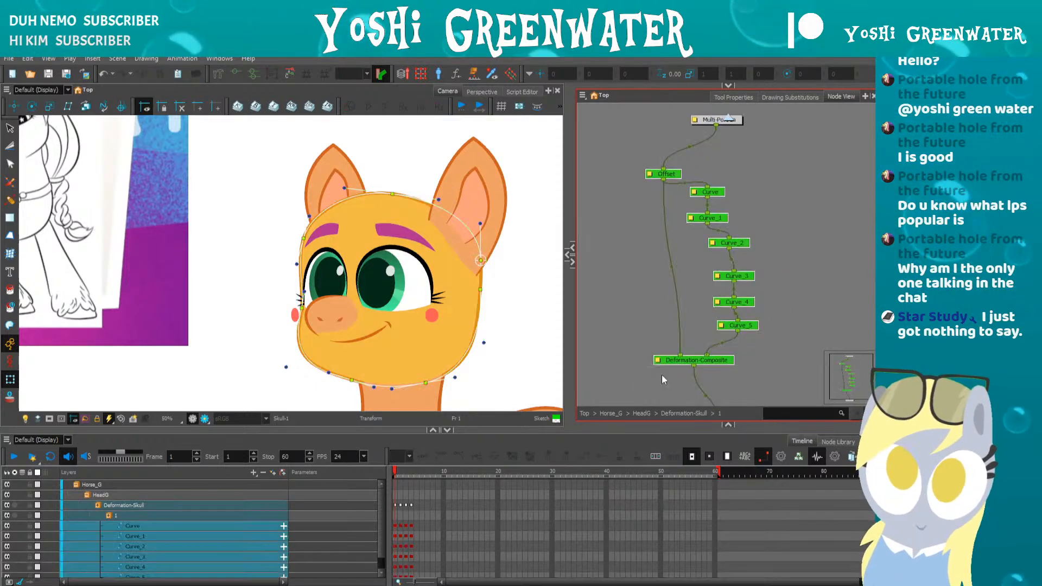
pyautogui.press('.')
pyautogui.press('.')
pyautogui.press('.')
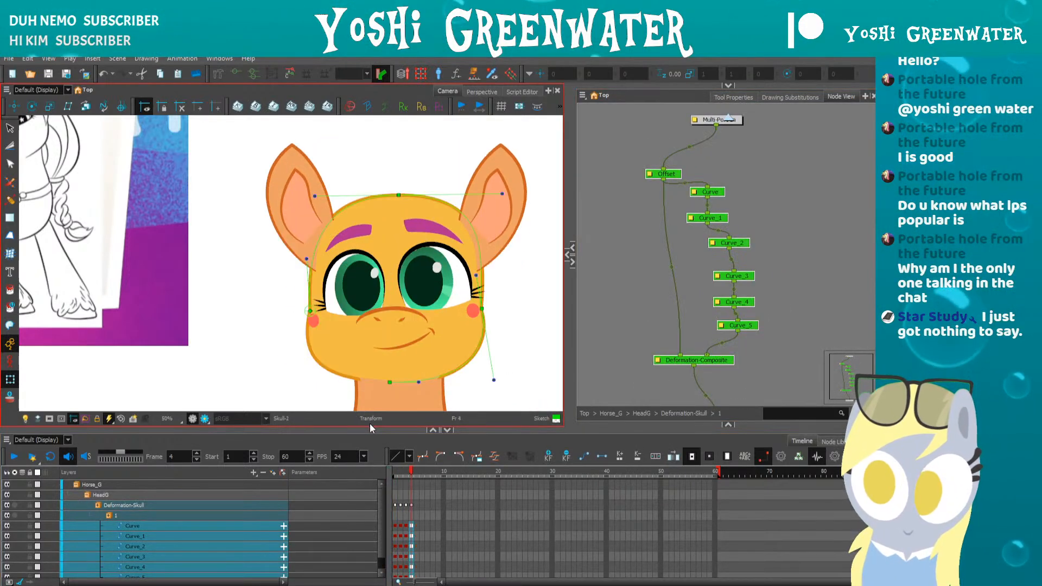
# - Examine the front-facing head at frame 4 around the snout and skull and compare it with the neighbouring frame
pyautogui.moveTo(370, 432); pyautogui.dragTo(381, 371)
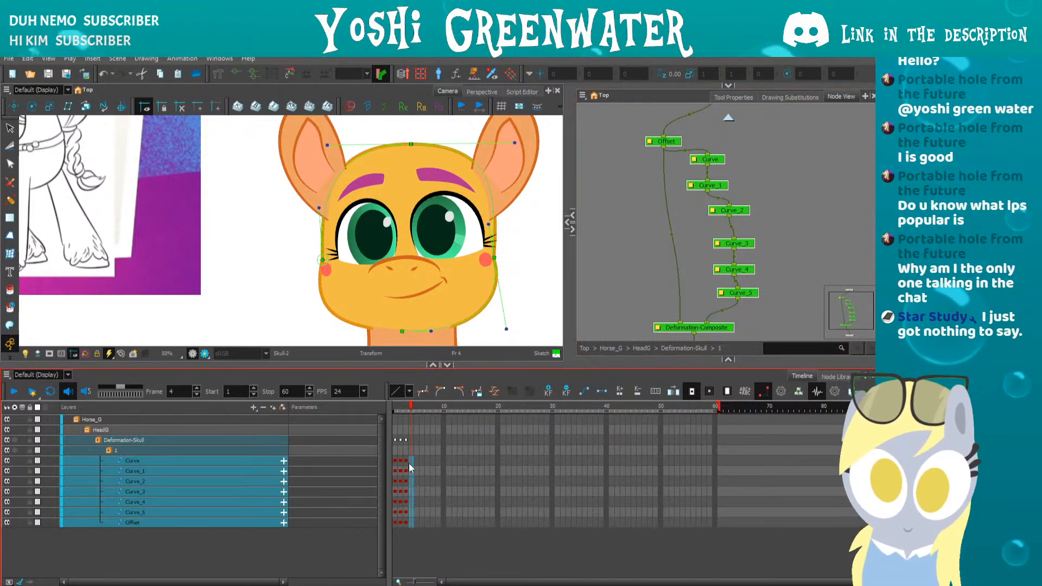
pyautogui.moveTo(402, 371); pyautogui.dragTo(402, 390)
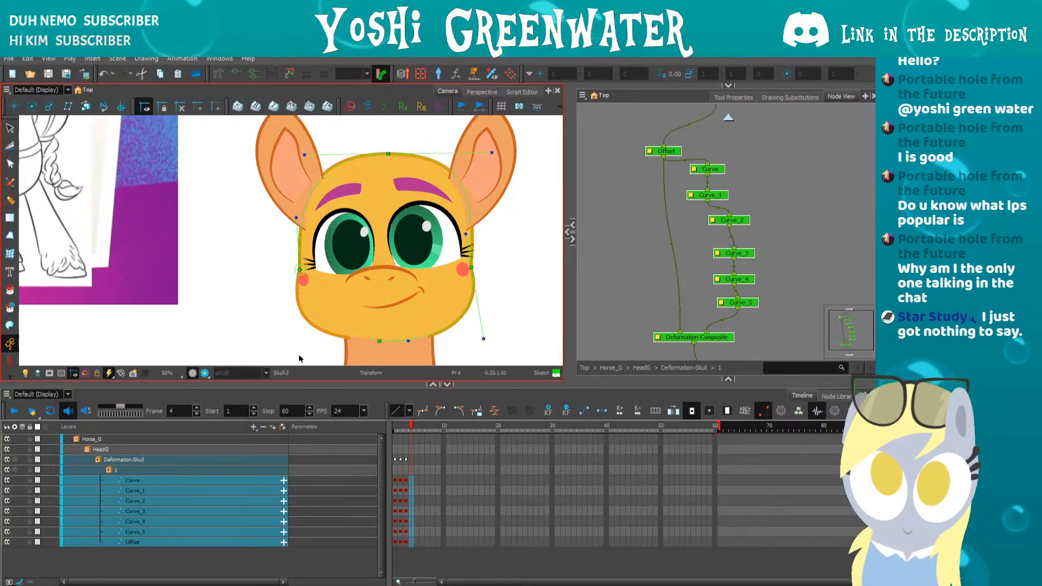
pyautogui.moveTo(317, 388); pyautogui.dragTo(316, 398)
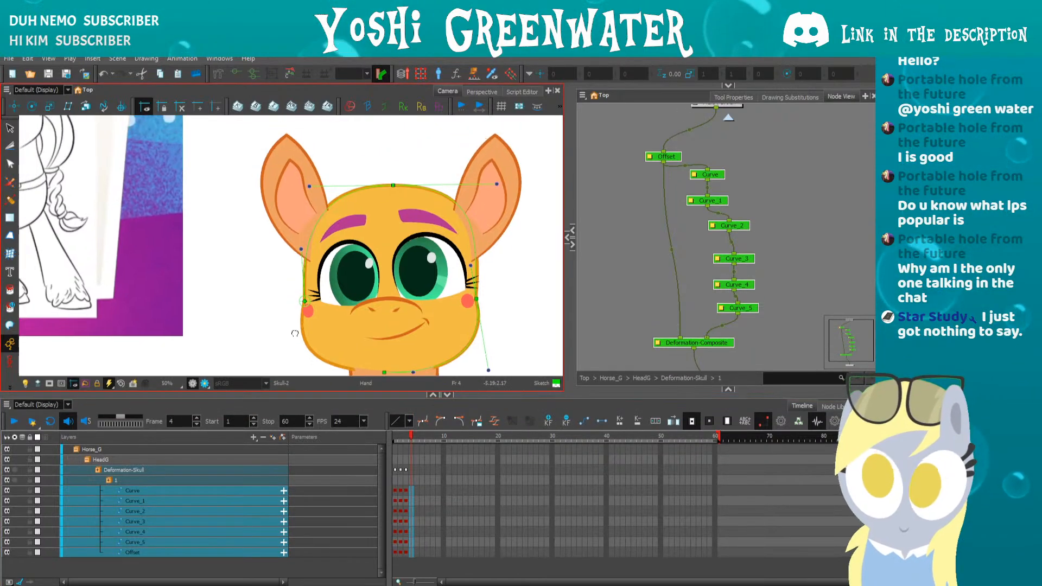
pyautogui.click(363, 303)
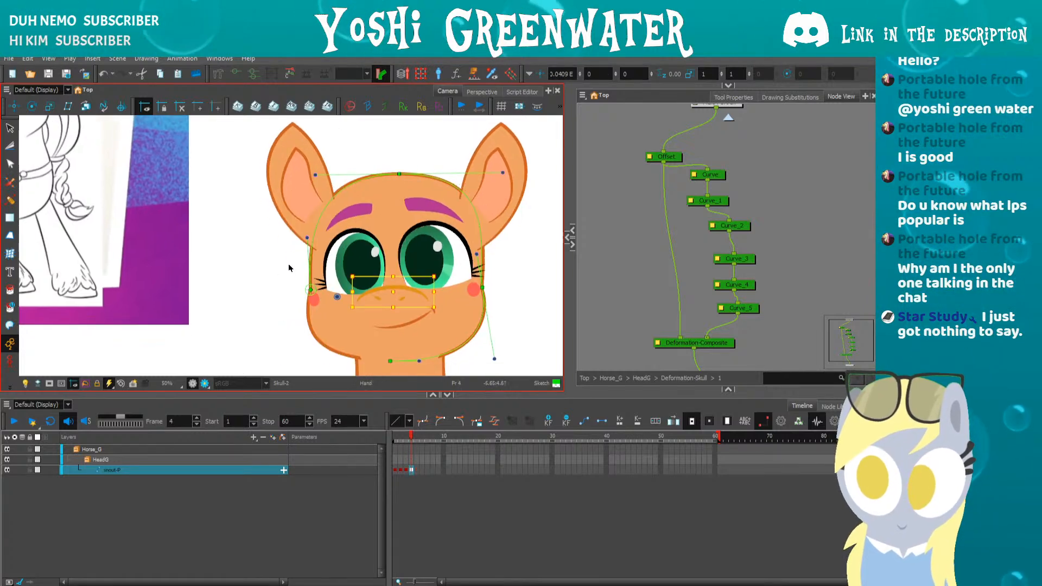
pyautogui.press('.')
pyautogui.press(',')
pyautogui.press('.')
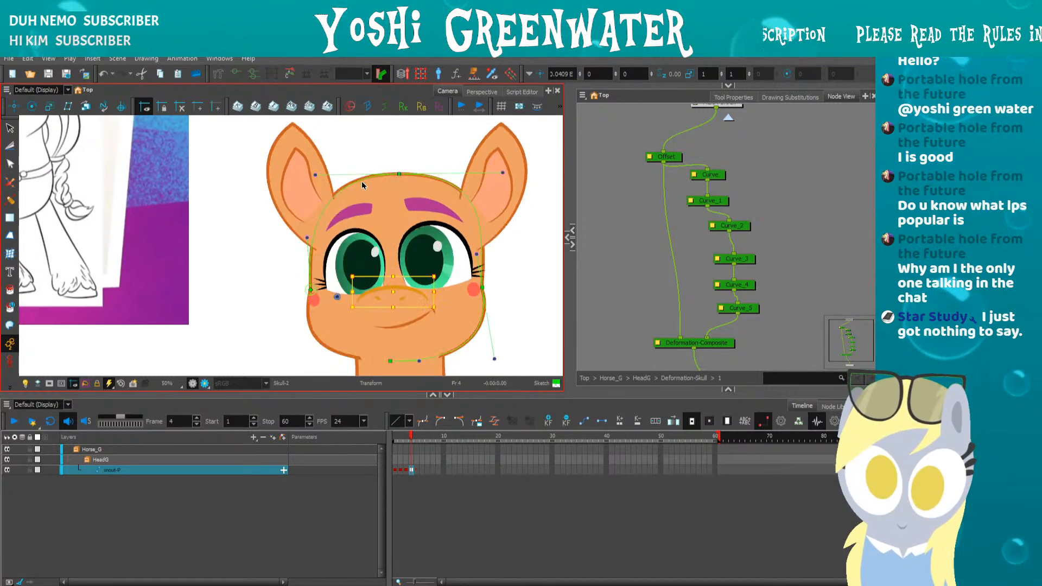
pyautogui.click(267, 330)
pyautogui.moveTo(314, 396); pyautogui.dragTo(314, 413)
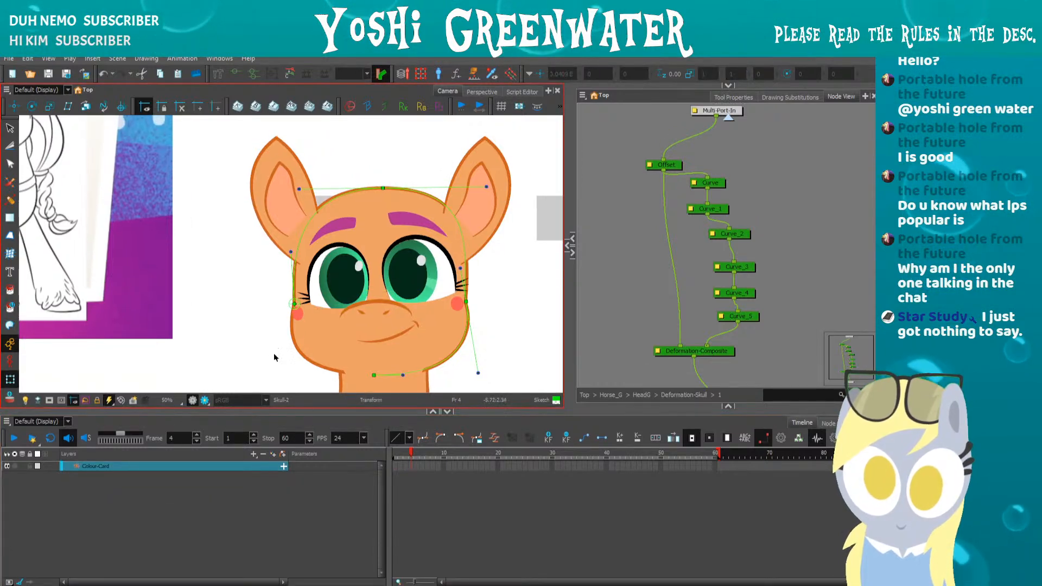
pyautogui.moveTo(255, 273); pyautogui.dragTo(258, 255)
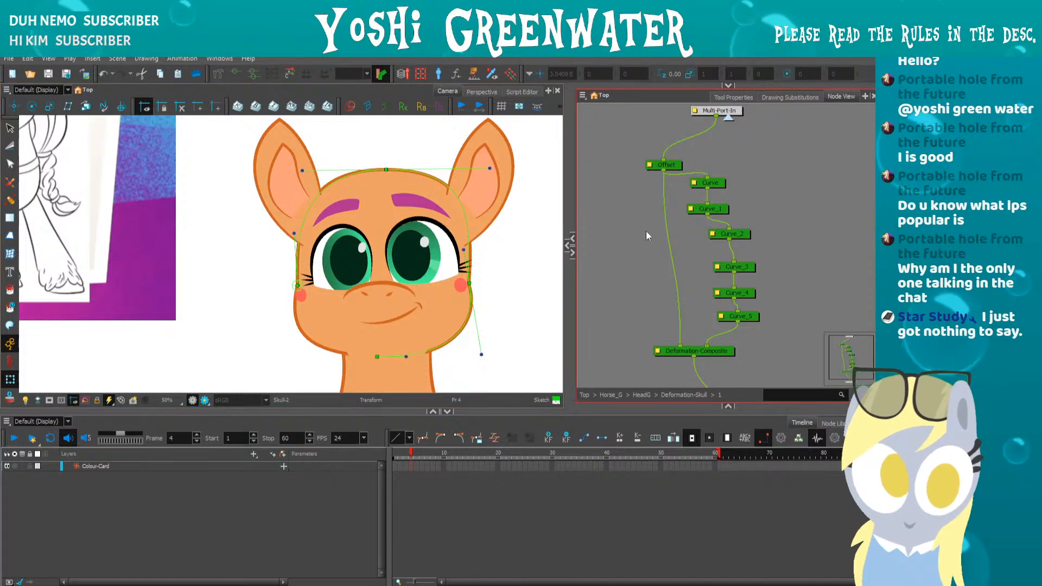
# - Return from deformation group 1 to the HeadG group and check the skull peg's selection on the character
pyautogui.click(728, 117)
pyautogui.click(728, 118)
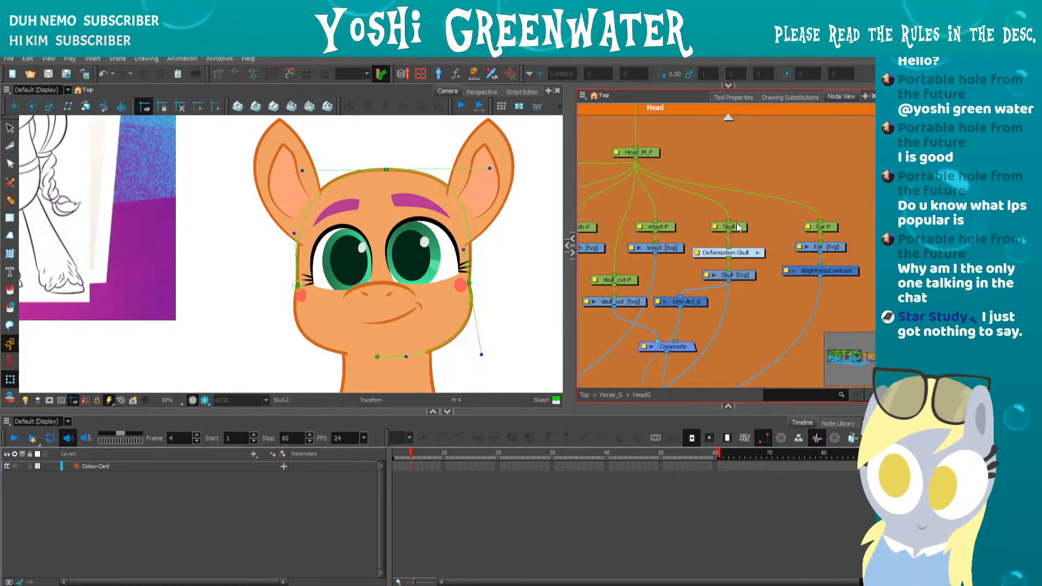
pyautogui.click(736, 227)
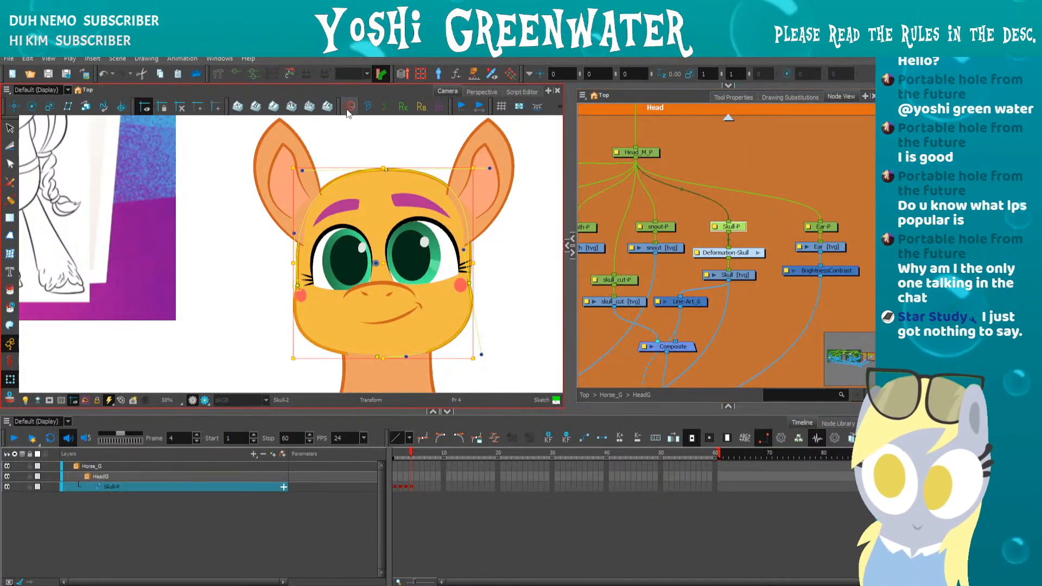
pyautogui.scroll(2, 669, 199)
pyautogui.click(667, 198)
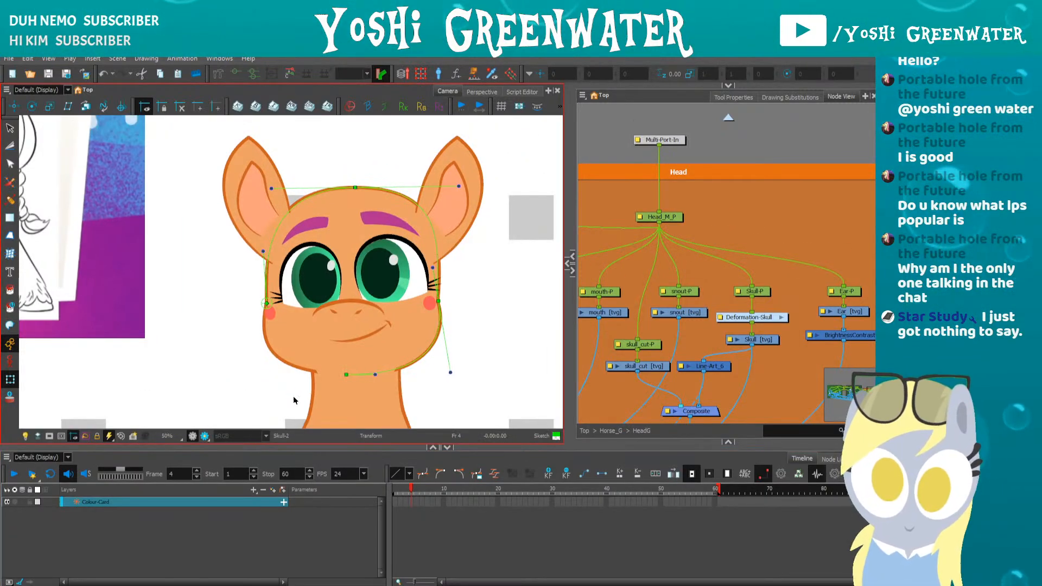
# - Set the horizontal and vertical scale of the Eye_2_MP peg to 1 at frame 4
pyautogui.moveTo(268, 303); pyautogui.dragTo(275, 301)
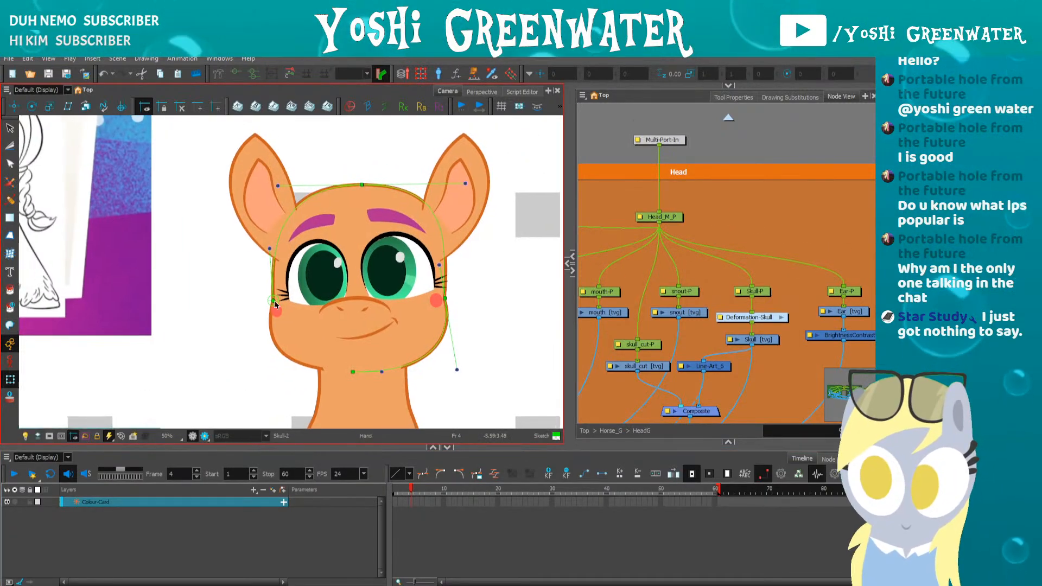
pyautogui.moveTo(656, 263); pyautogui.dragTo(850, 261)
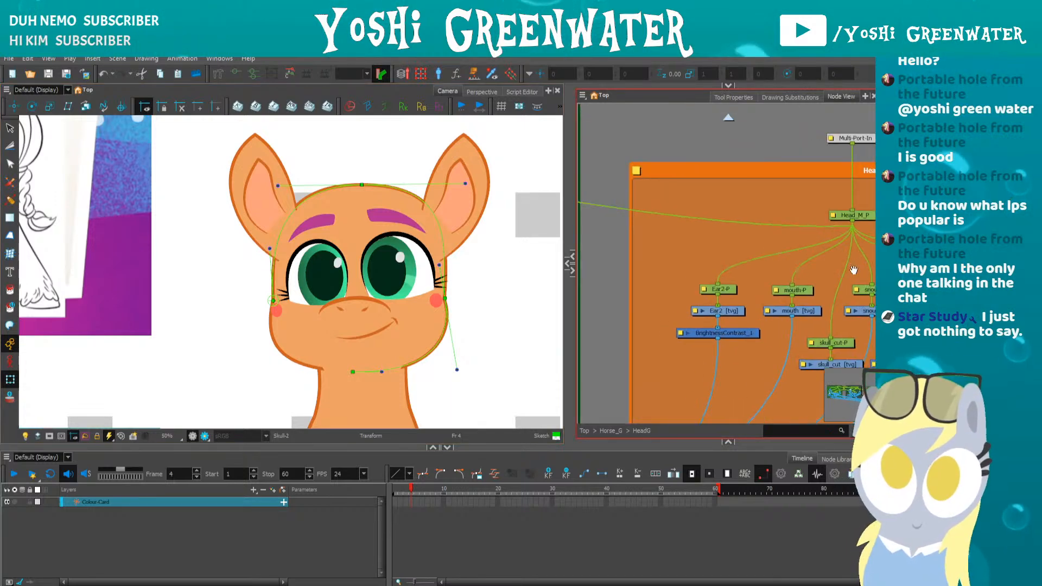
pyautogui.moveTo(631, 231); pyautogui.dragTo(847, 260)
pyautogui.moveTo(628, 195); pyautogui.dragTo(742, 273)
pyautogui.click(765, 219)
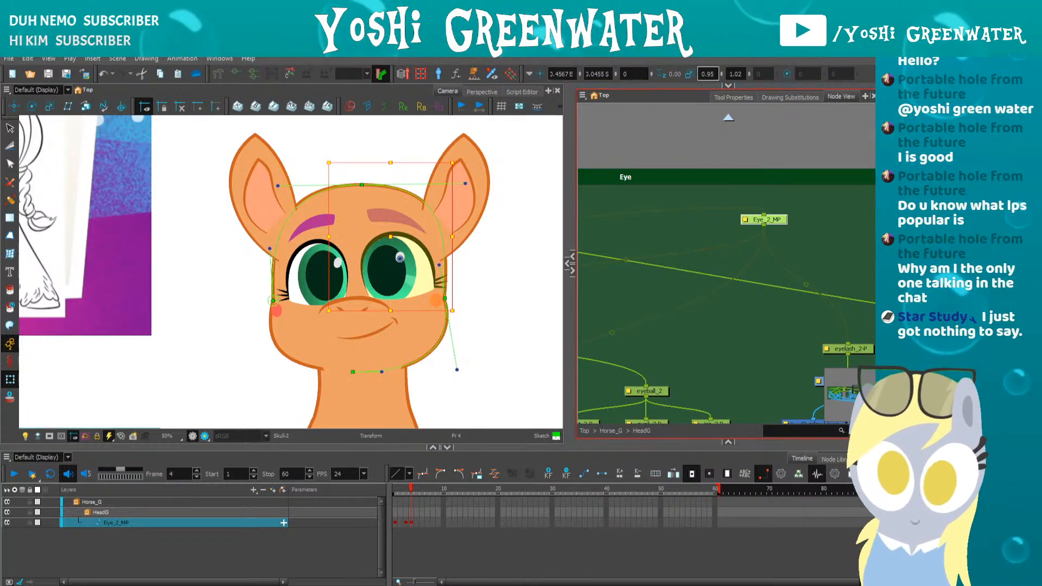
pyautogui.click(706, 74)
pyautogui.write('1')
pyautogui.press('Tab')
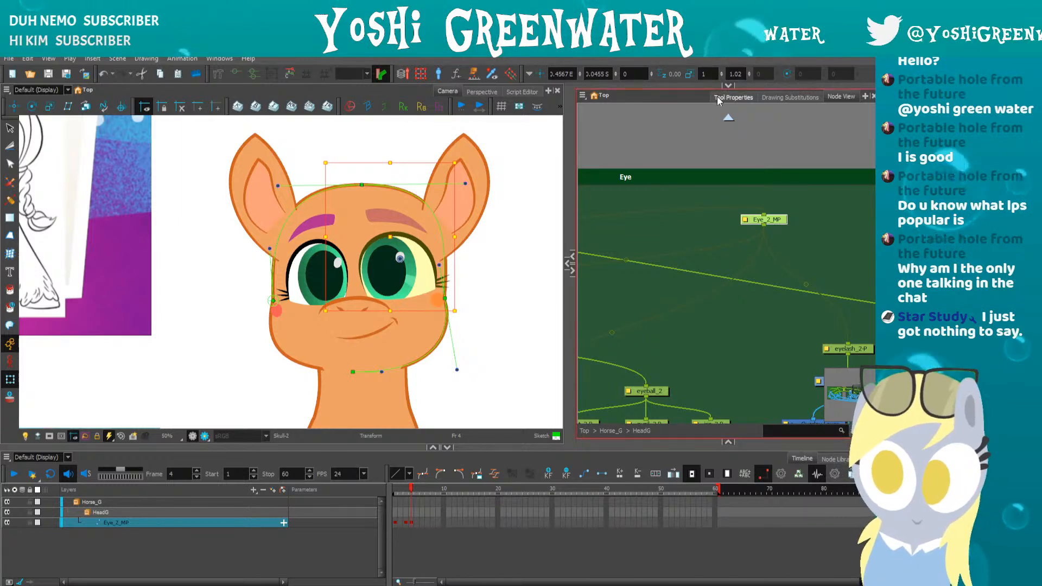
pyautogui.write('1')
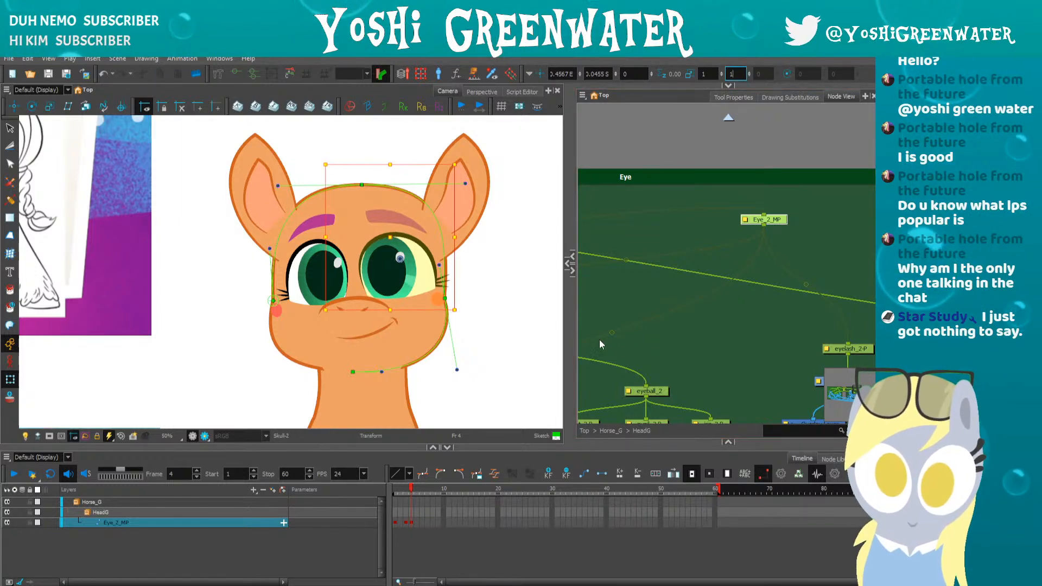
# - Try a horizontal scale of -1 on the Eye_1_MP peg at frame 4 and undo it
pyautogui.scroll(-2, 630, 291)
pyautogui.moveTo(630, 291); pyautogui.dragTo(795, 268)
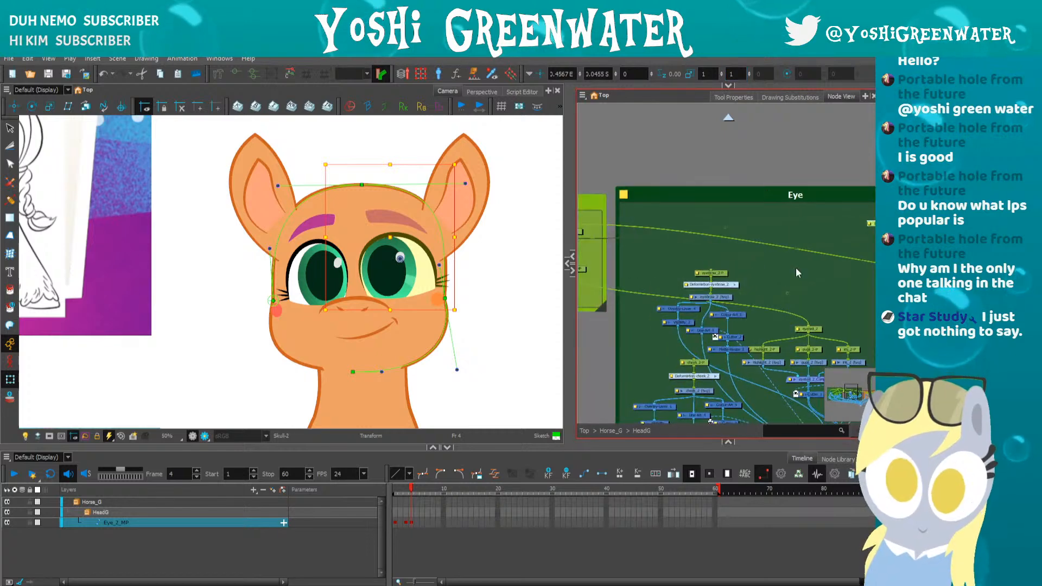
pyautogui.scroll(-2, 795, 268)
pyautogui.moveTo(669, 254); pyautogui.dragTo(772, 253)
pyautogui.scroll(2, 773, 252)
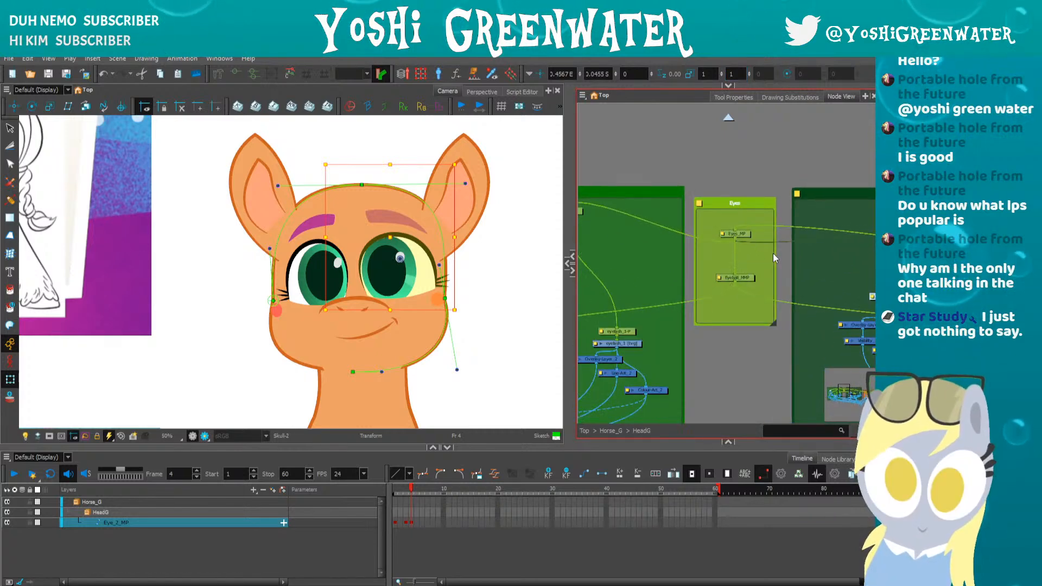
pyautogui.click(744, 240)
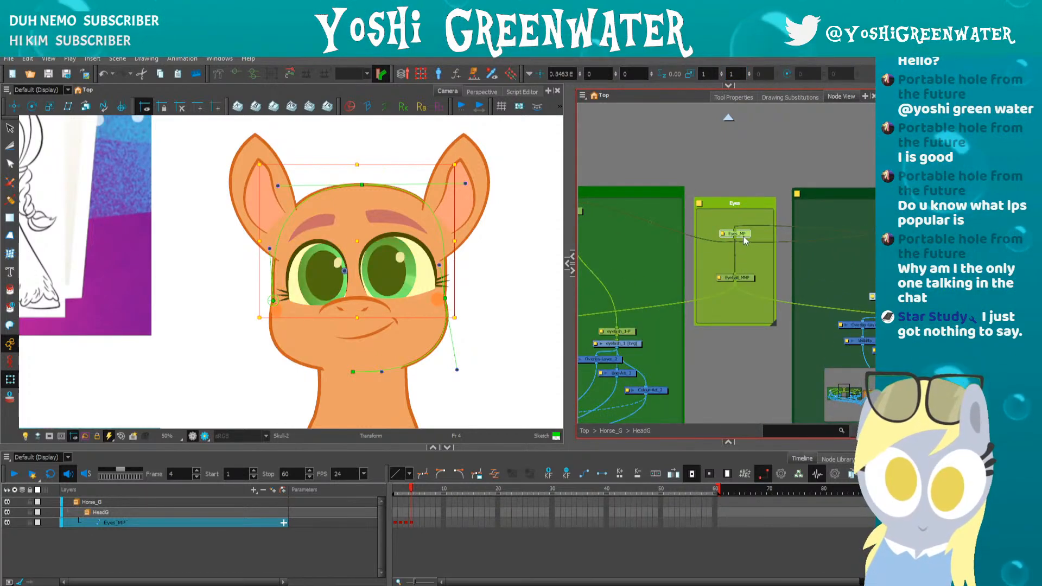
pyautogui.click(745, 278)
pyautogui.moveTo(674, 250); pyautogui.dragTo(836, 257)
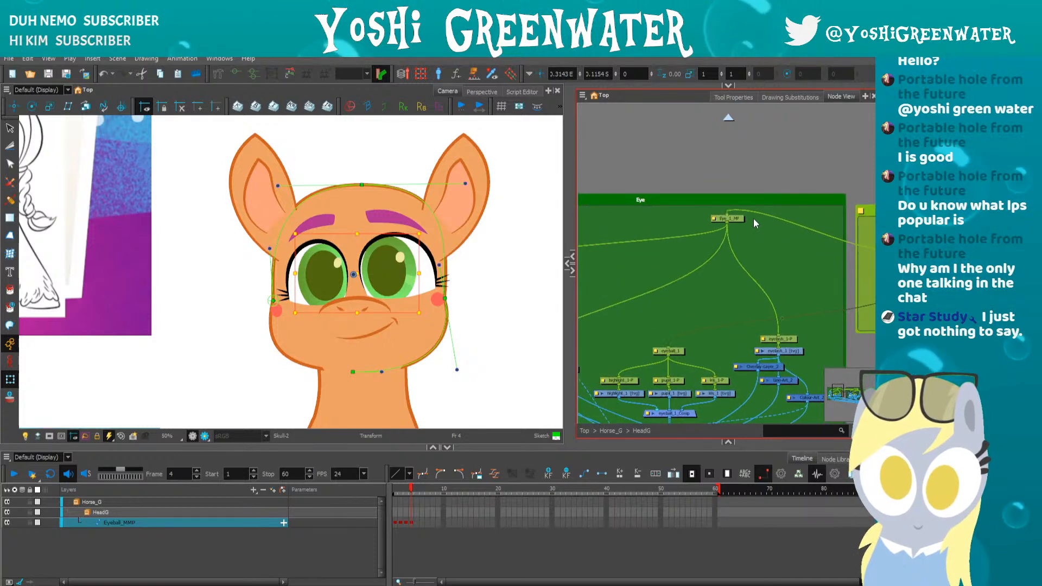
pyautogui.click(738, 218)
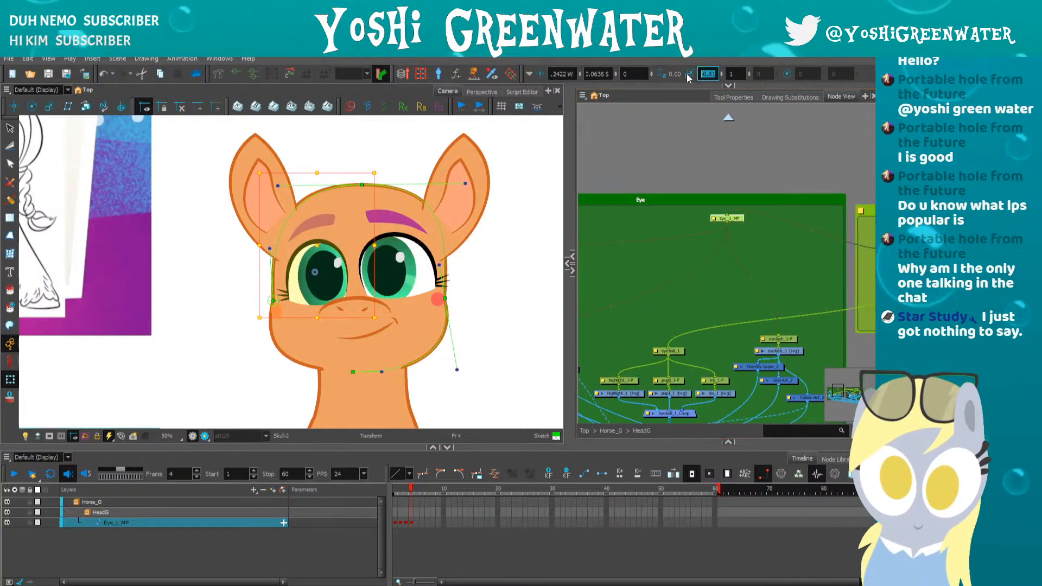
pyautogui.write('-1')
pyautogui.press('Return')
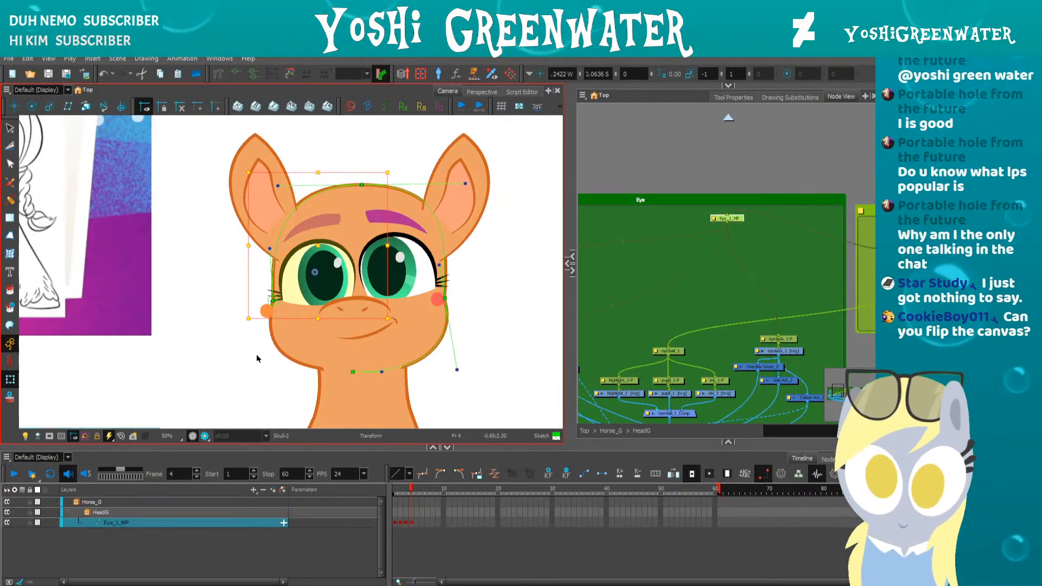
pyautogui.hotkey('ctrl', 'z')
pyautogui.click(262, 372)
pyautogui.moveTo(336, 448); pyautogui.dragTo(335, 432)
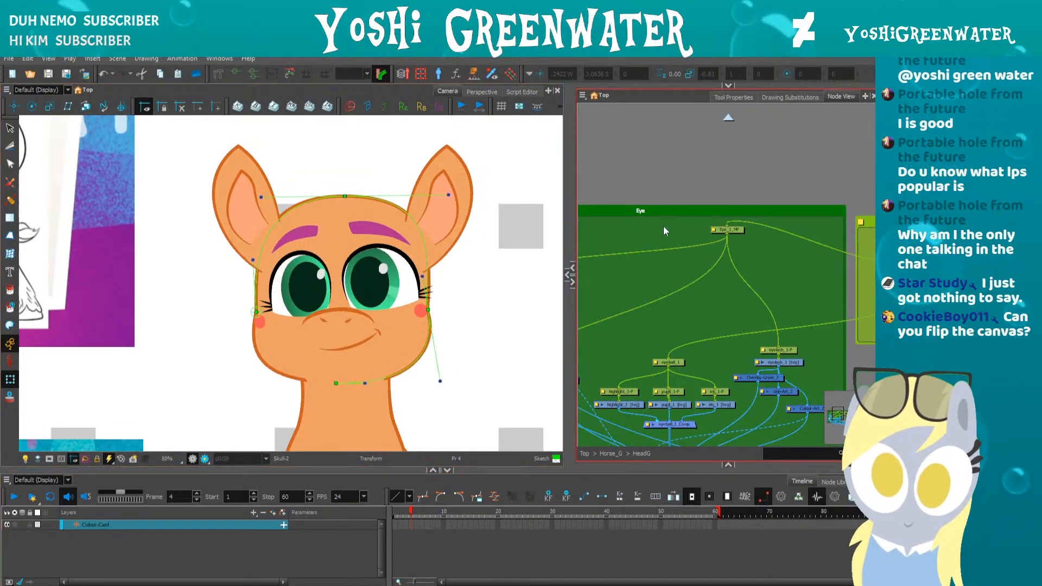
# - Mirror the camera view to check the head's symmetry, and adjust the camera area's width
pyautogui.moveTo(565, 231); pyautogui.dragTo(684, 236)
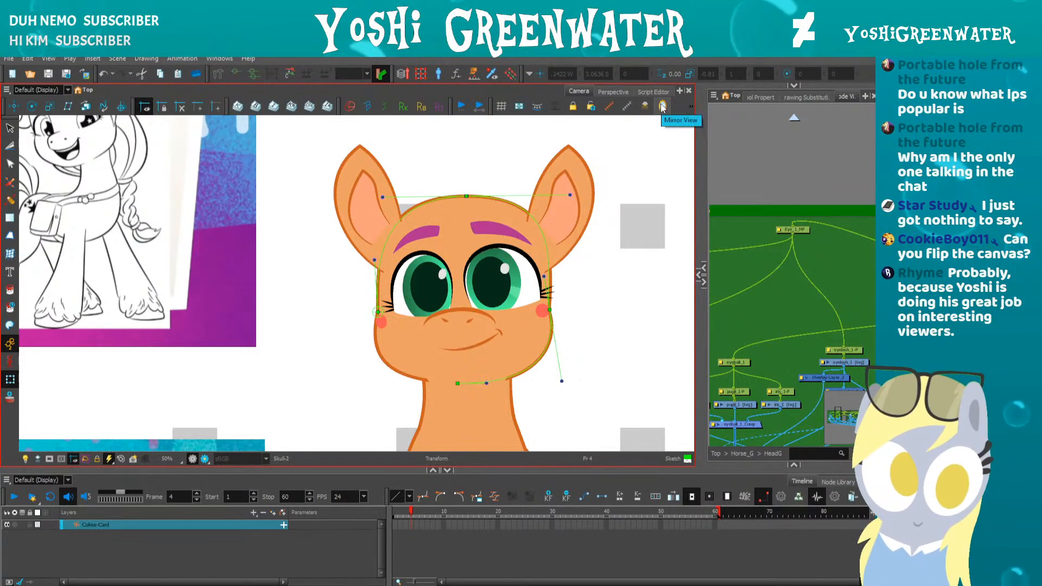
pyautogui.click(662, 107)
pyautogui.moveTo(137, 330); pyautogui.dragTo(261, 328)
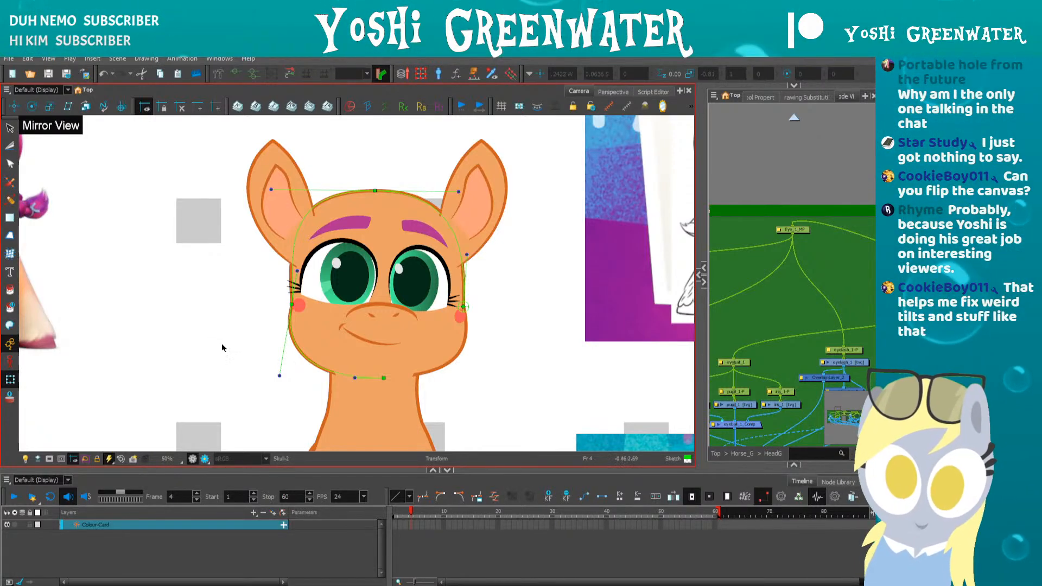
pyautogui.moveTo(701, 310); pyautogui.dragTo(611, 323)
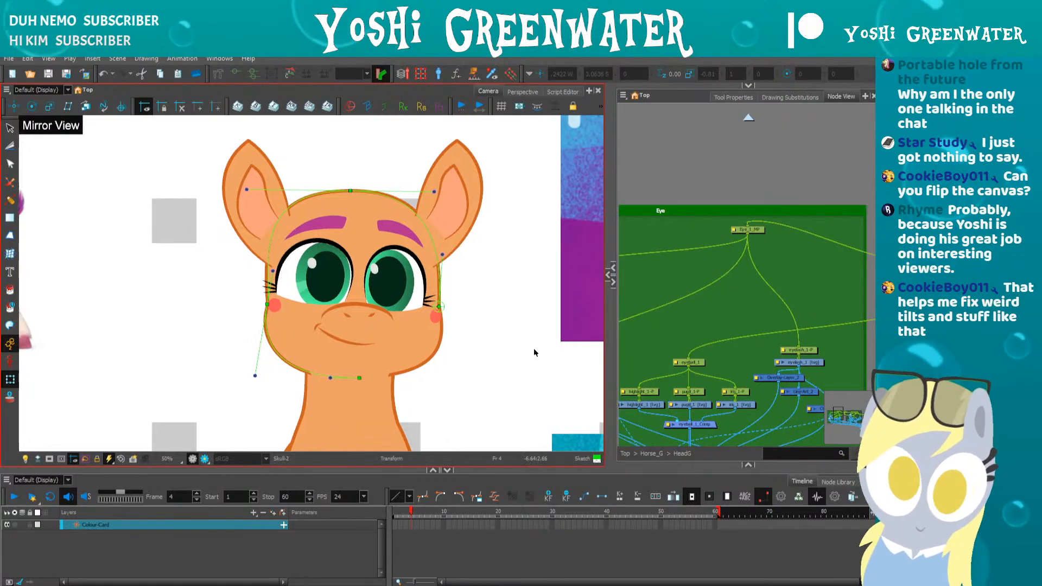
# - Widen Eye_1_MP to a horizontal scale of -0.87 at frame 4, nudge it into position, and compare it with frame 3
pyautogui.click(748, 231)
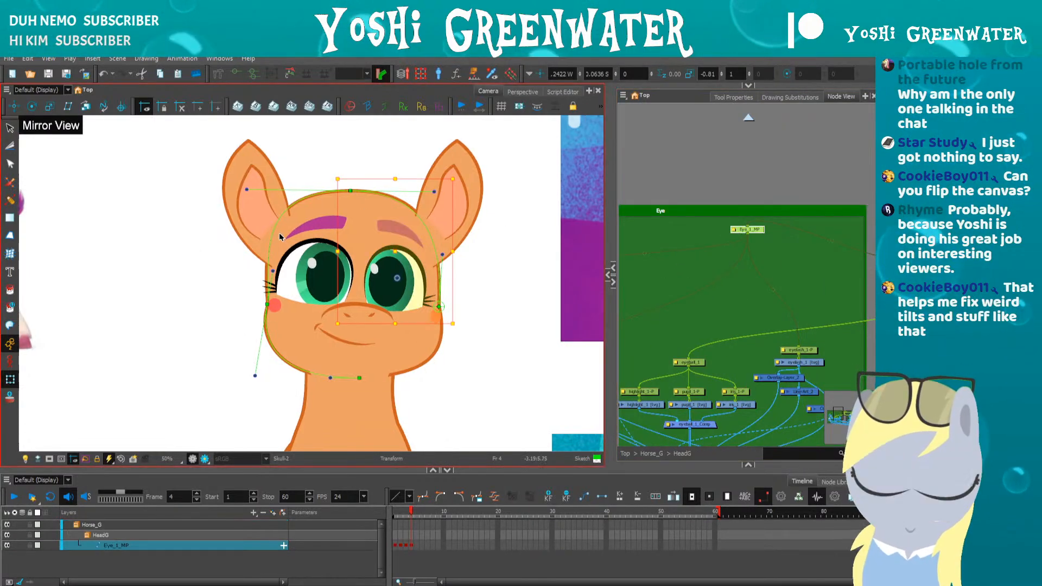
pyautogui.press('Right')
pyautogui.press('Right')
pyautogui.press('Right')
pyautogui.press('Right')
pyautogui.press('Right')
pyautogui.press('Right')
pyautogui.press('Right')
pyautogui.press('Right')
pyautogui.press('Right')
pyautogui.press('Right')
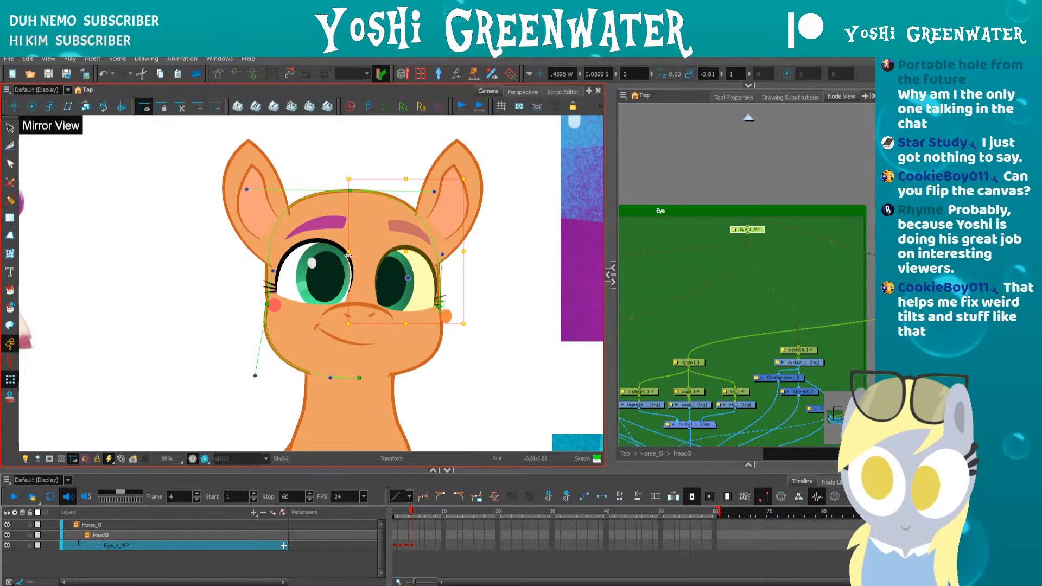
pyautogui.moveTo(348, 255); pyautogui.dragTo(343, 256)
pyautogui.press('Left')
pyautogui.press('Left')
pyautogui.press('Left')
pyautogui.press('Left')
pyautogui.press('Left')
pyautogui.press('Left')
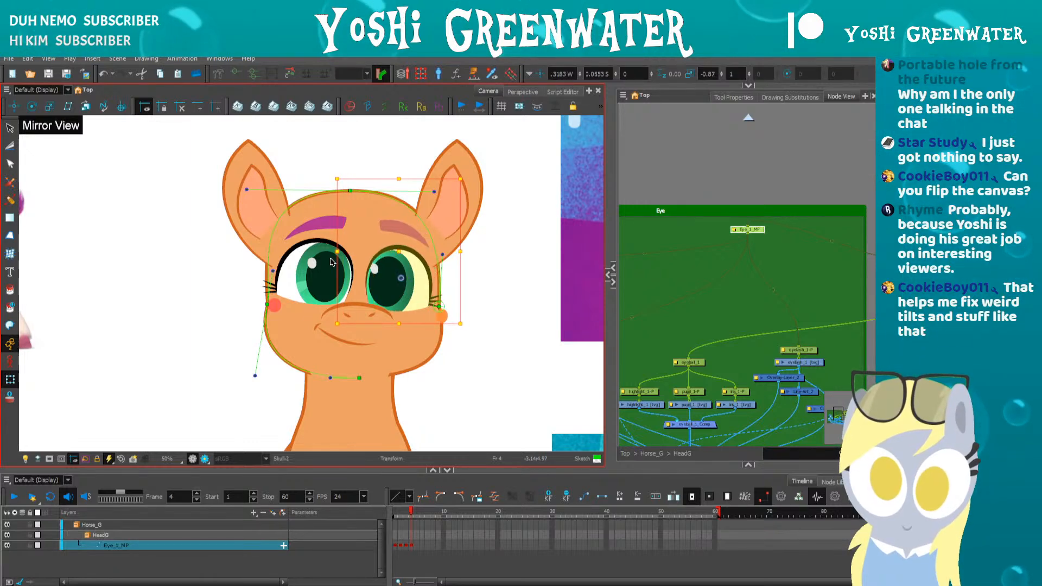
pyautogui.press('Left')
pyautogui.press('Left')
pyautogui.press('Left')
pyautogui.press(',')
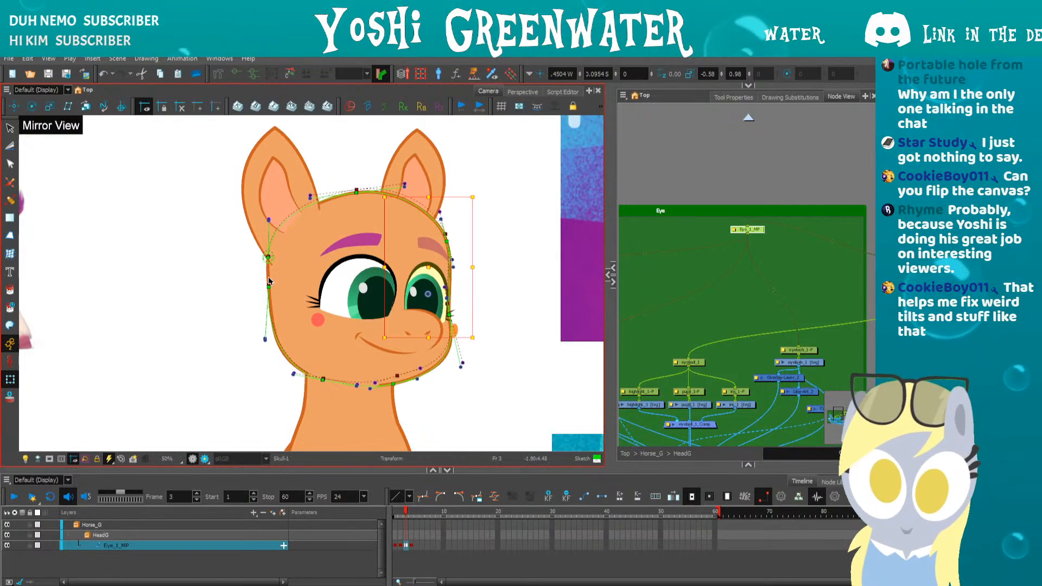
pyautogui.press('.')
pyautogui.press('.')
pyautogui.click(440, 515)
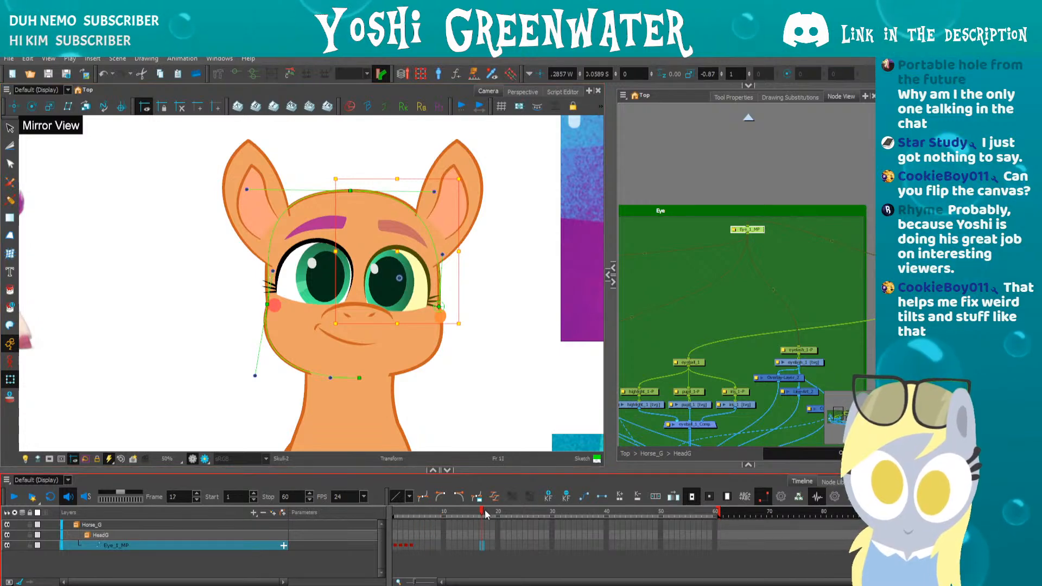
pyautogui.moveTo(428, 487); pyautogui.dragTo(411, 493)
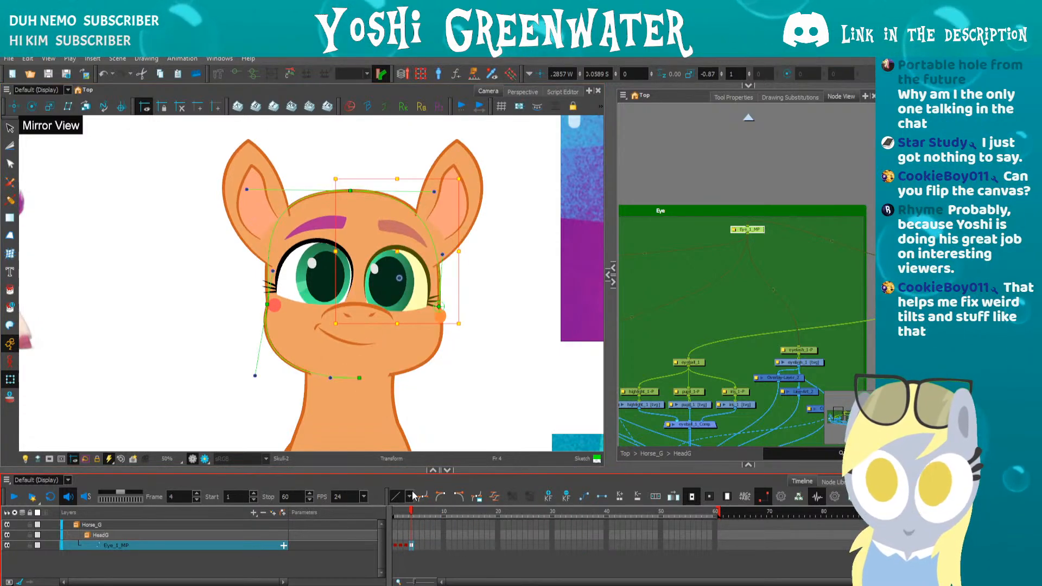
# - Narrow the Eye_2_MP peg to a horizontal scale of 0.9 at frame 4
pyautogui.moveTo(640, 288); pyautogui.dragTo(383, 265)
pyautogui.moveTo(686, 256); pyautogui.dragTo(545, 264)
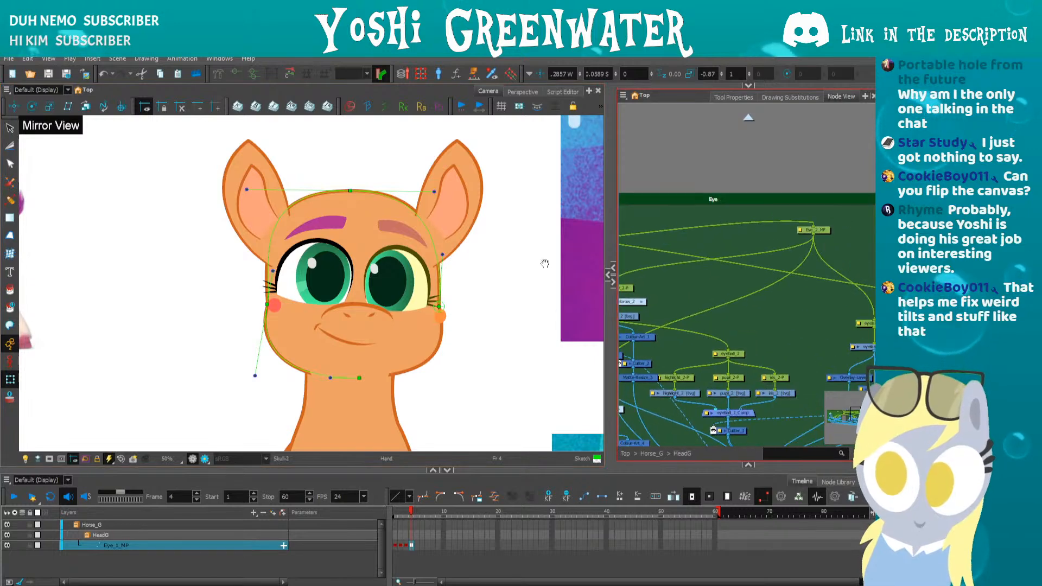
pyautogui.click(806, 232)
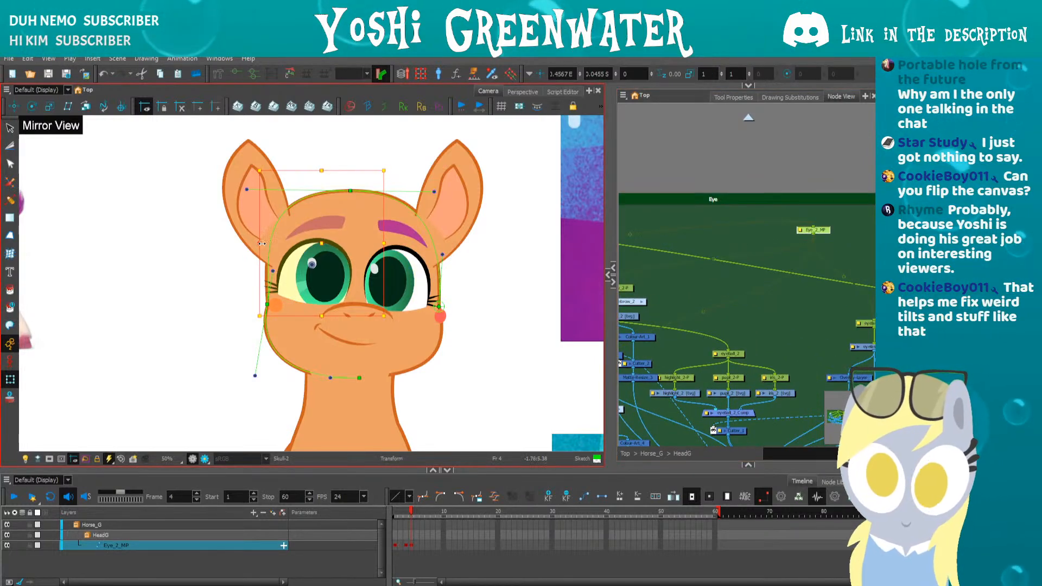
pyautogui.moveTo(262, 244); pyautogui.dragTo(260, 245)
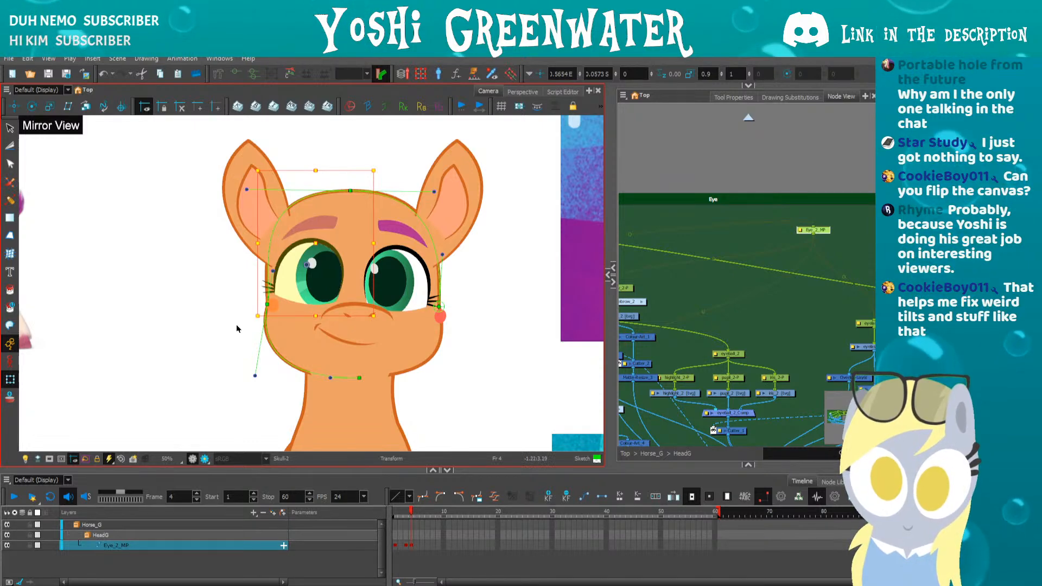
# - Inspect the crown point of the skull's deformation curve at frames 3 and 4
pyautogui.click(267, 334)
pyautogui.scroll(2, 349, 191)
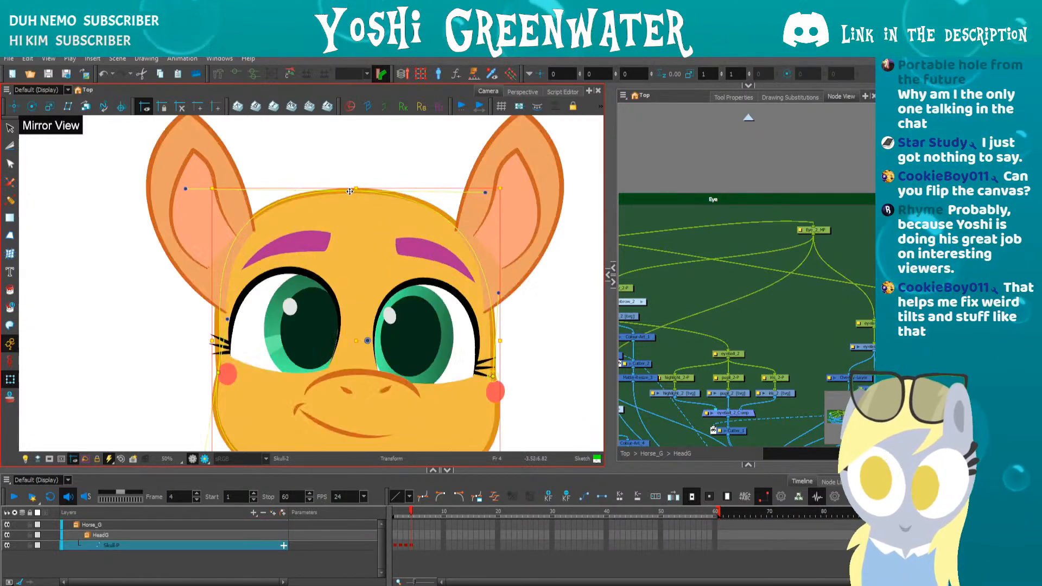
pyautogui.scroll(3, 349, 192)
pyautogui.click(339, 197)
pyautogui.press(',')
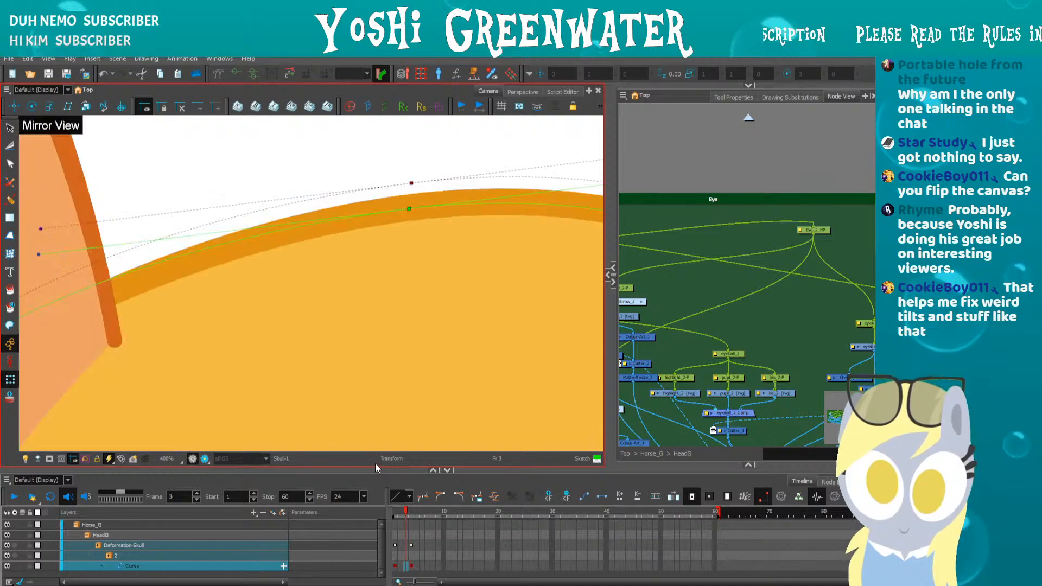
pyautogui.press('.')
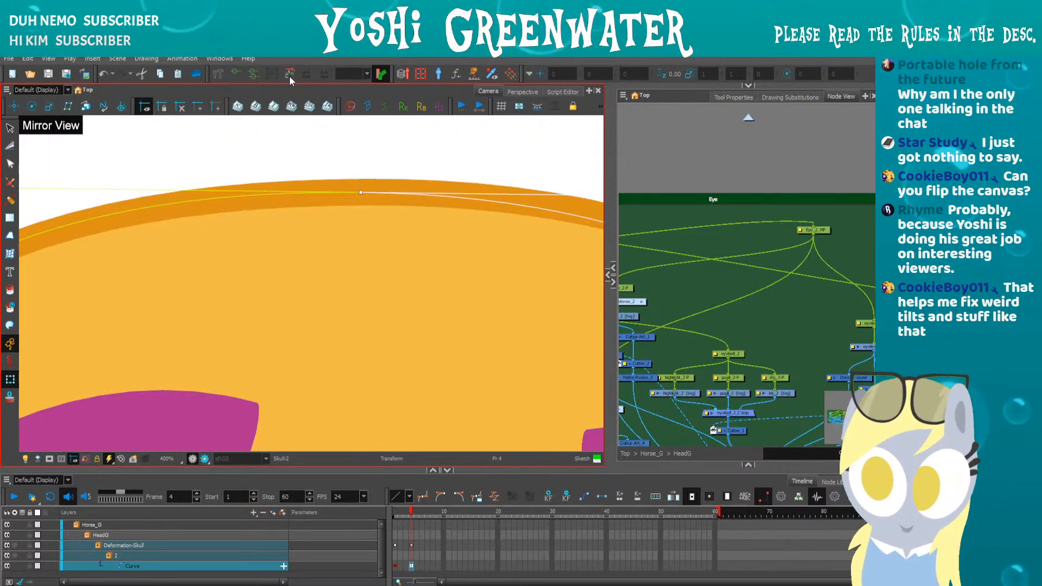
# - Open the Deformation-Skull group and select its Offset and Curve nodes to check their keyframes
pyautogui.hotkey('shift', 'm')
pyautogui.moveTo(427, 274); pyautogui.dragTo(416, 283)
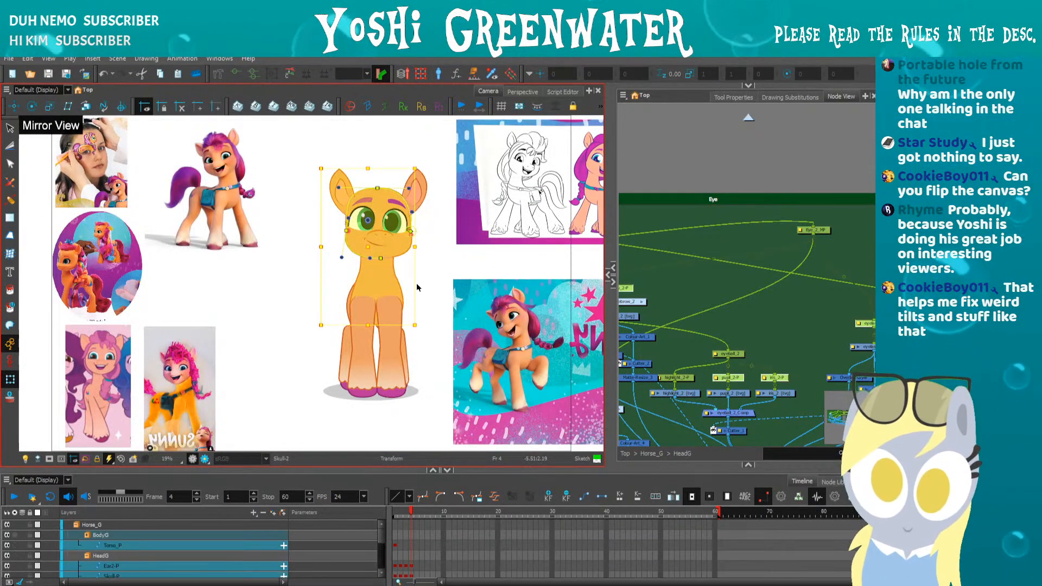
pyautogui.click(367, 235)
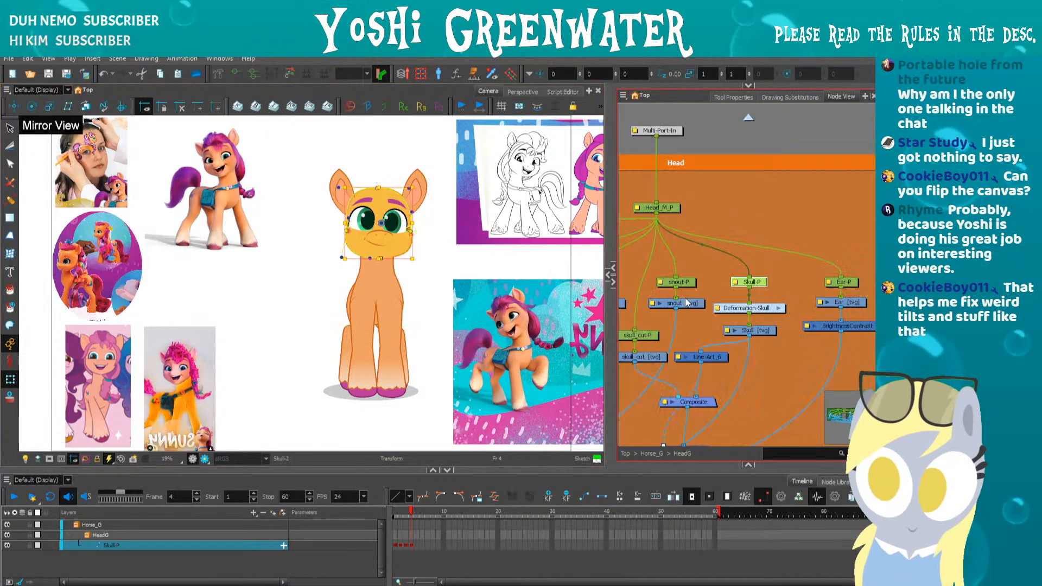
pyautogui.click(779, 308)
pyautogui.click(719, 282)
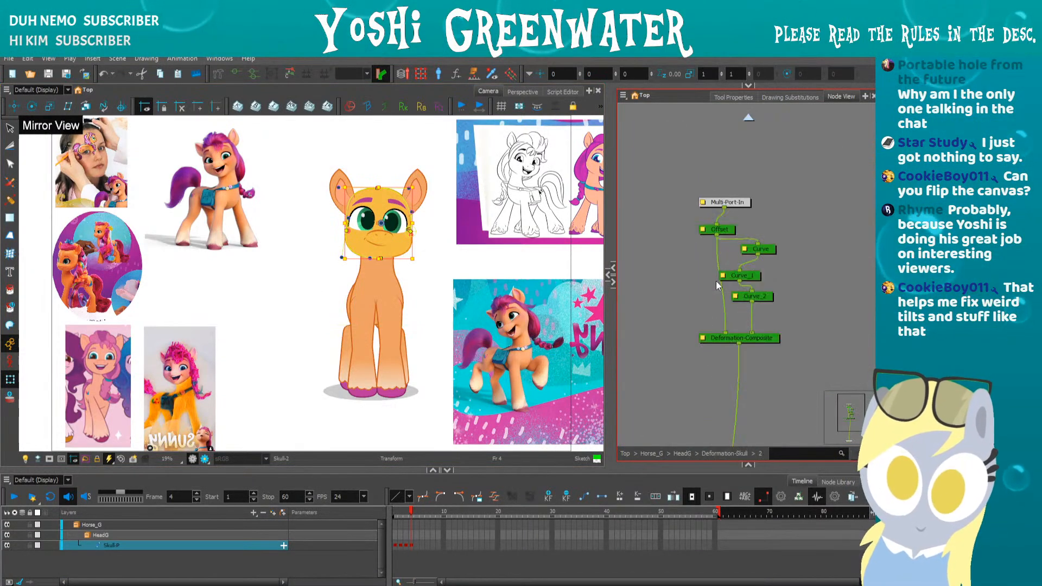
pyautogui.moveTo(793, 184); pyautogui.dragTo(681, 351)
pyautogui.moveTo(386, 470); pyautogui.dragTo(386, 430)
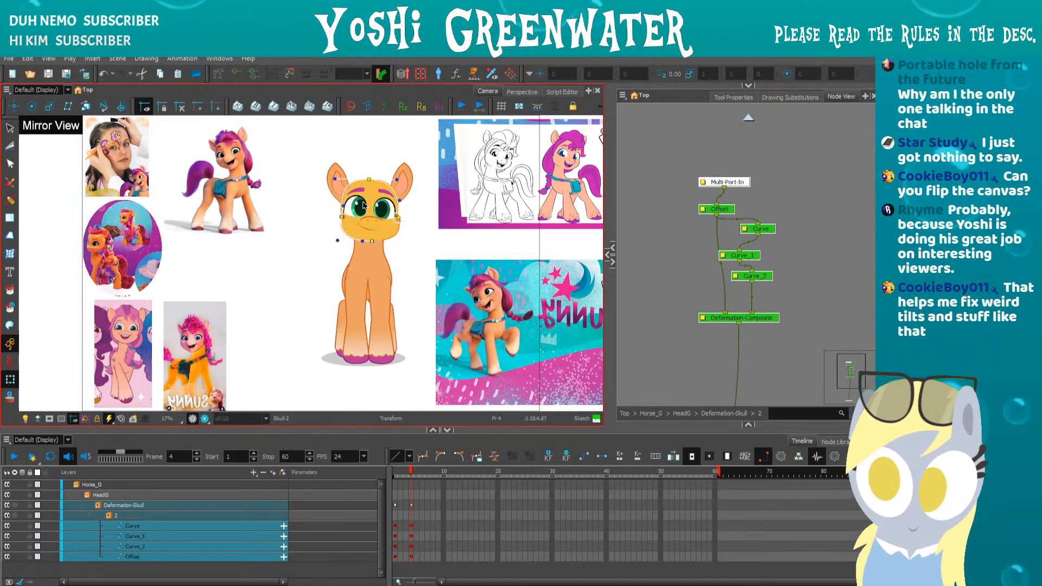
pyautogui.scroll(2, 363, 206)
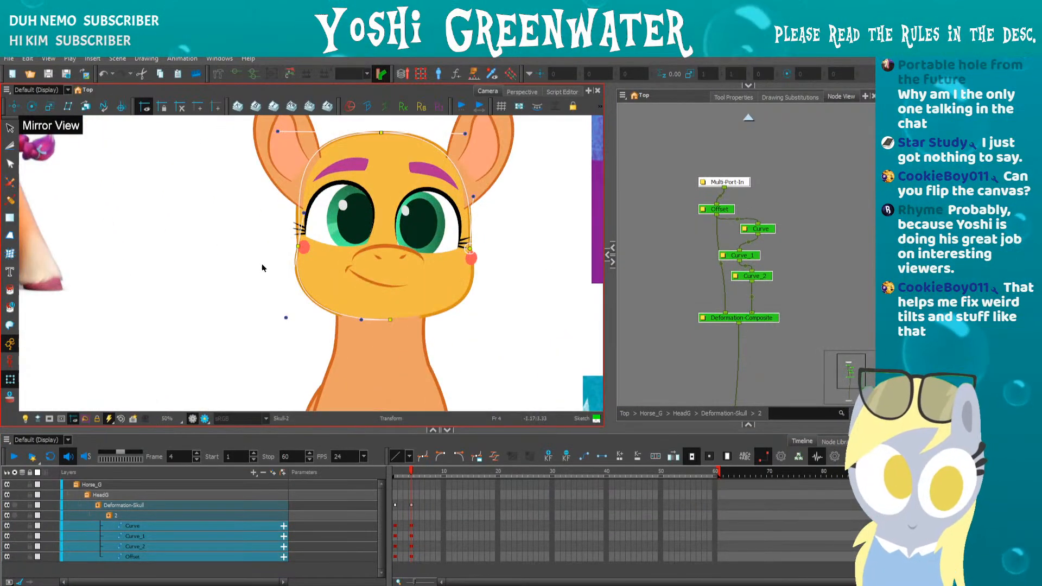
pyautogui.click(262, 268)
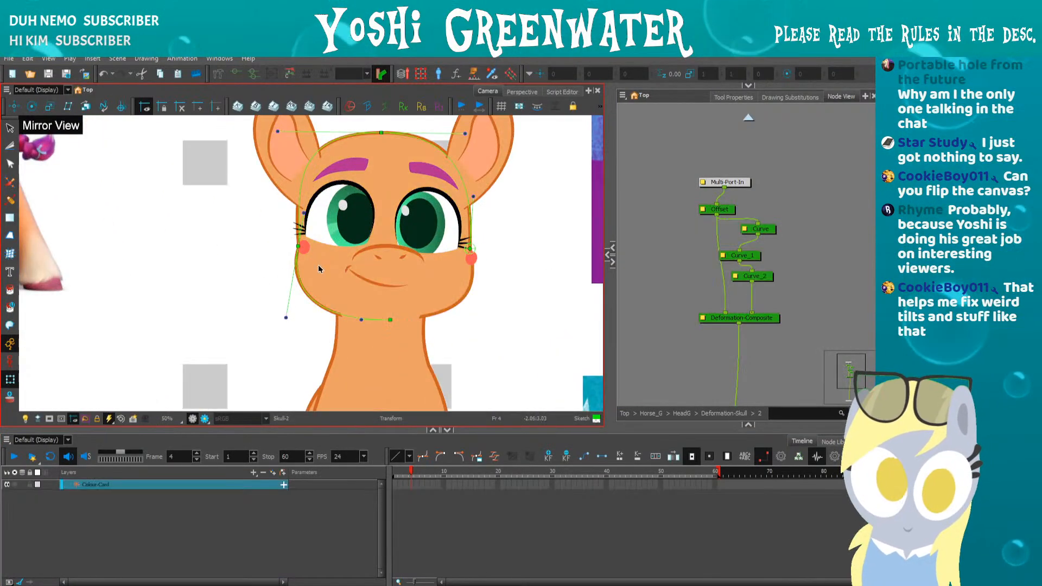
# - Nudge the snout peg slightly upward at frame 4
pyautogui.click(364, 250)
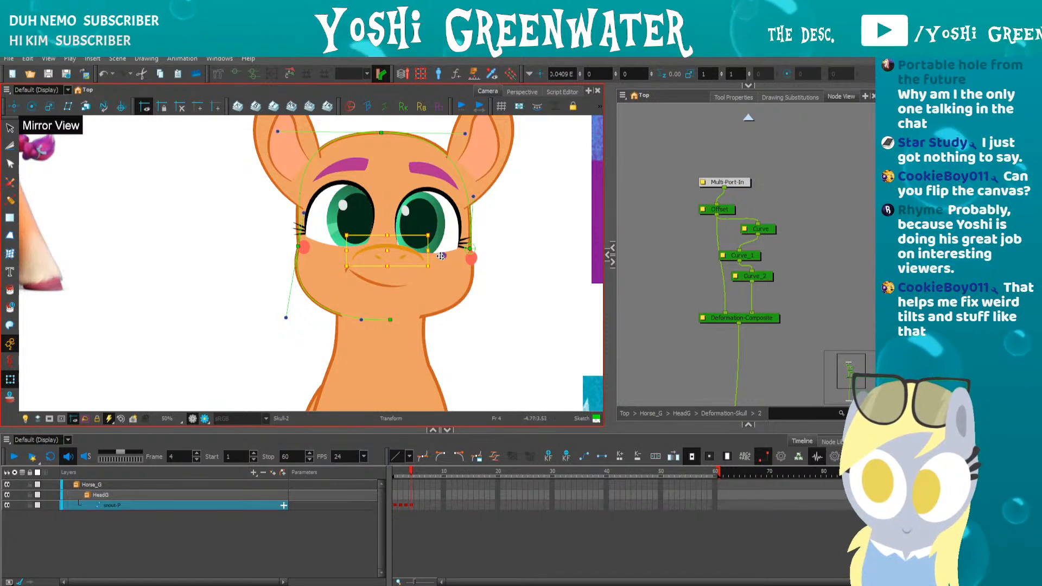
pyautogui.moveTo(367, 255); pyautogui.dragTo(361, 254)
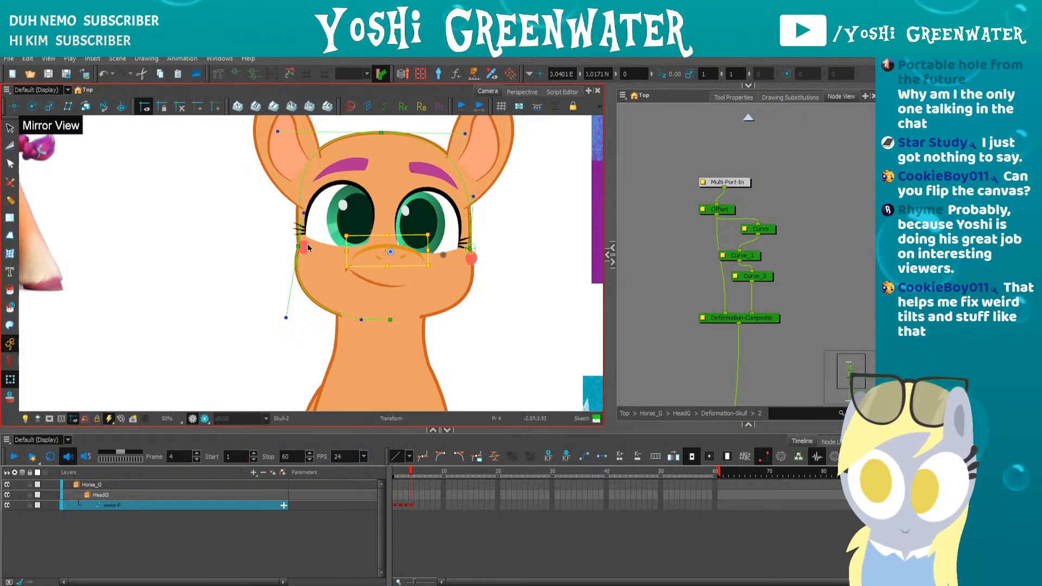
pyautogui.click(268, 259)
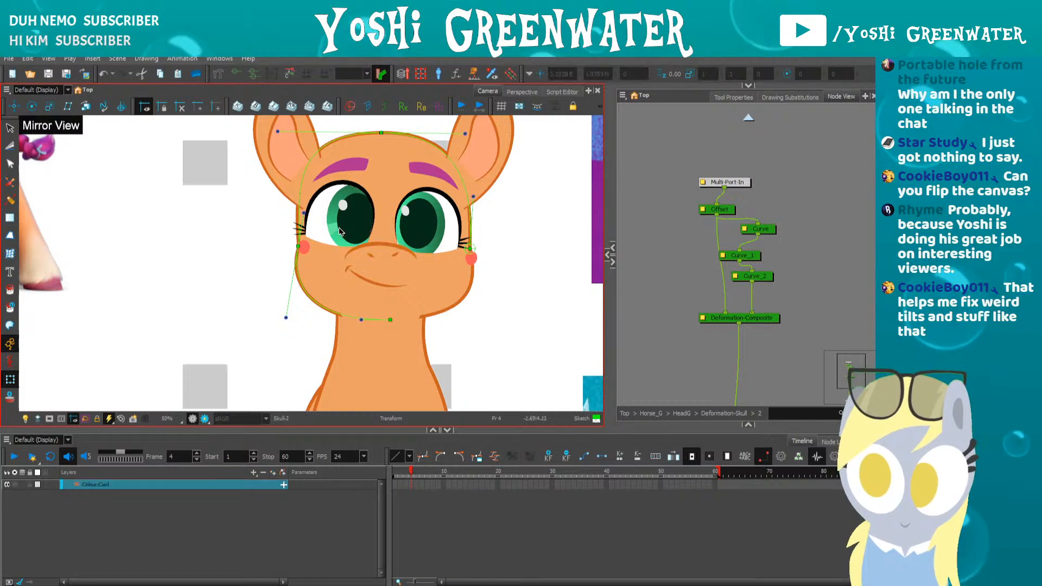
# - Nudge the Eyeball_MMP peg slightly upward at frame 4 to shift both irises
pyautogui.click(328, 252)
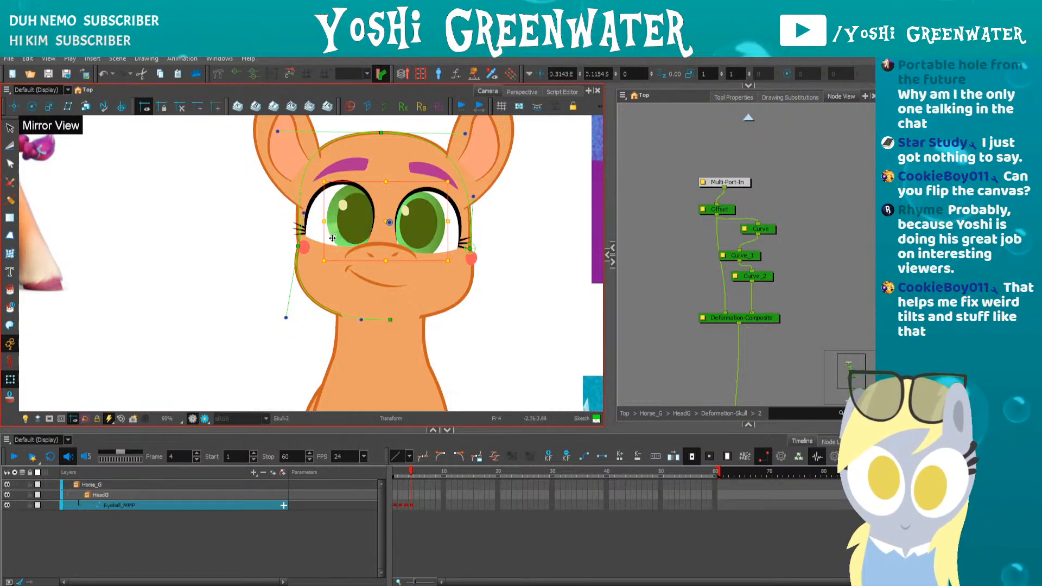
pyautogui.moveTo(332, 237); pyautogui.dragTo(342, 270)
pyautogui.moveTo(327, 211); pyautogui.dragTo(328, 215)
pyautogui.moveTo(338, 269); pyautogui.dragTo(330, 278)
pyautogui.press('Right')
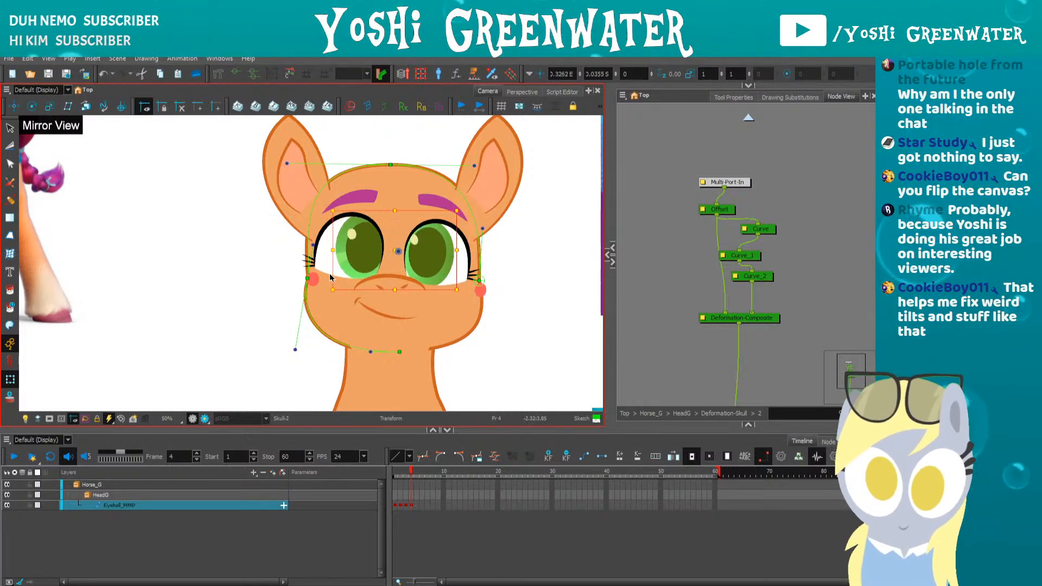
# - Reset the eyeball_1 peg at frame 4, move it over its eye white, and flip it to a horizontal scale of -1
pyautogui.press('o')
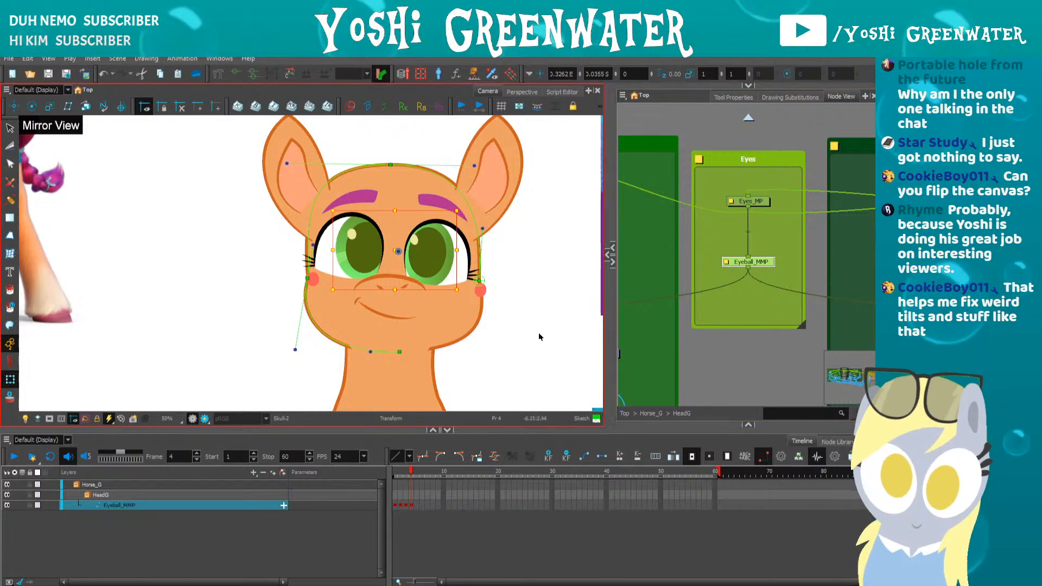
pyautogui.scroll(-2, 663, 337)
pyautogui.moveTo(661, 332); pyautogui.dragTo(816, 259)
pyautogui.click(681, 271)
pyautogui.press('r')
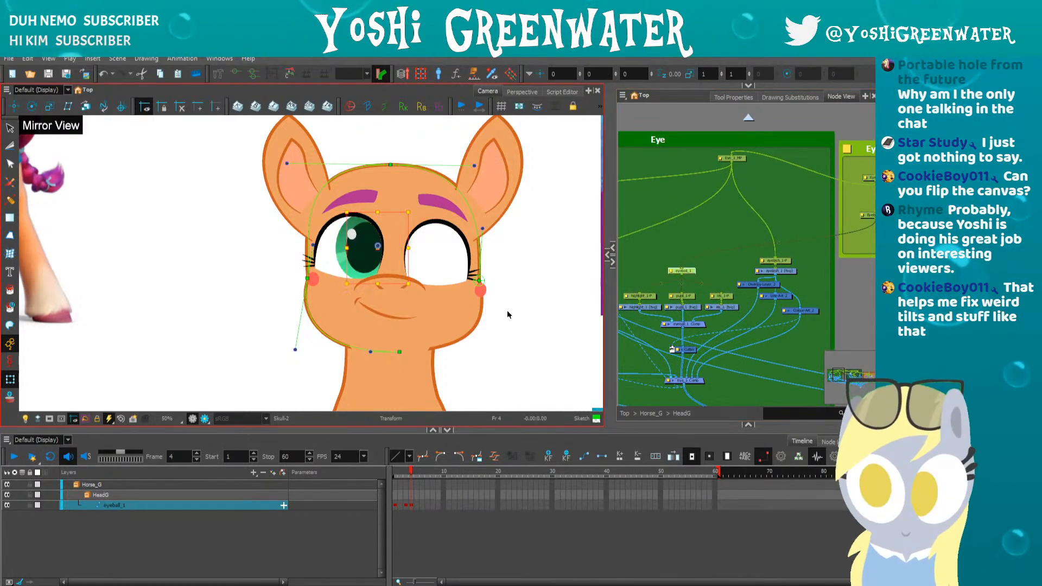
pyautogui.moveTo(254, 234); pyautogui.dragTo(302, 253)
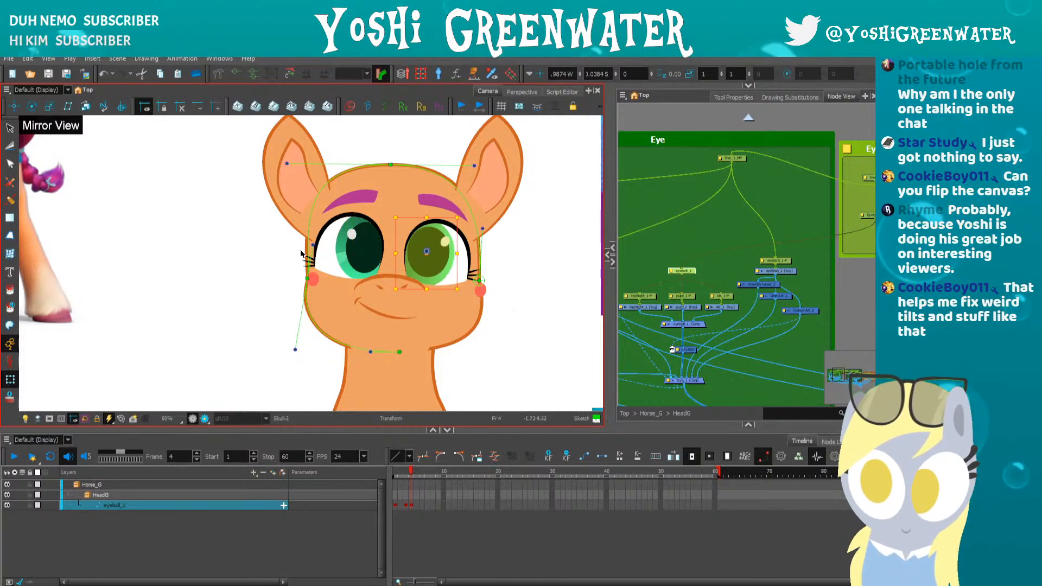
pyautogui.press('4')
pyautogui.press('Left')
pyautogui.press('Left')
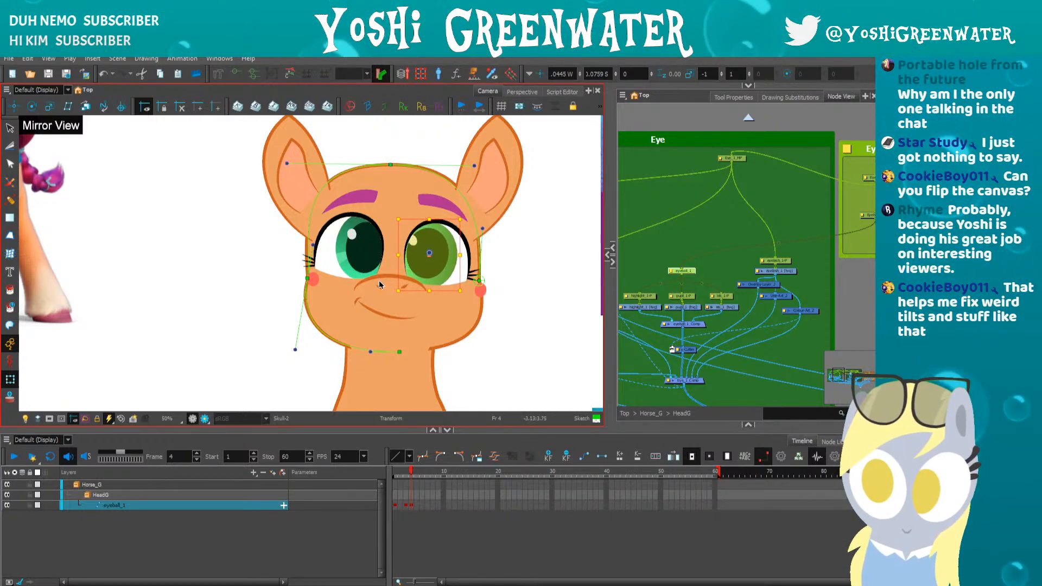
# - Widen the node area, find the eyeball_2 peg, and reset its transformation at frame 4
pyautogui.moveTo(803, 272); pyautogui.dragTo(488, 253)
pyautogui.moveTo(723, 258); pyautogui.dragTo(749, 300)
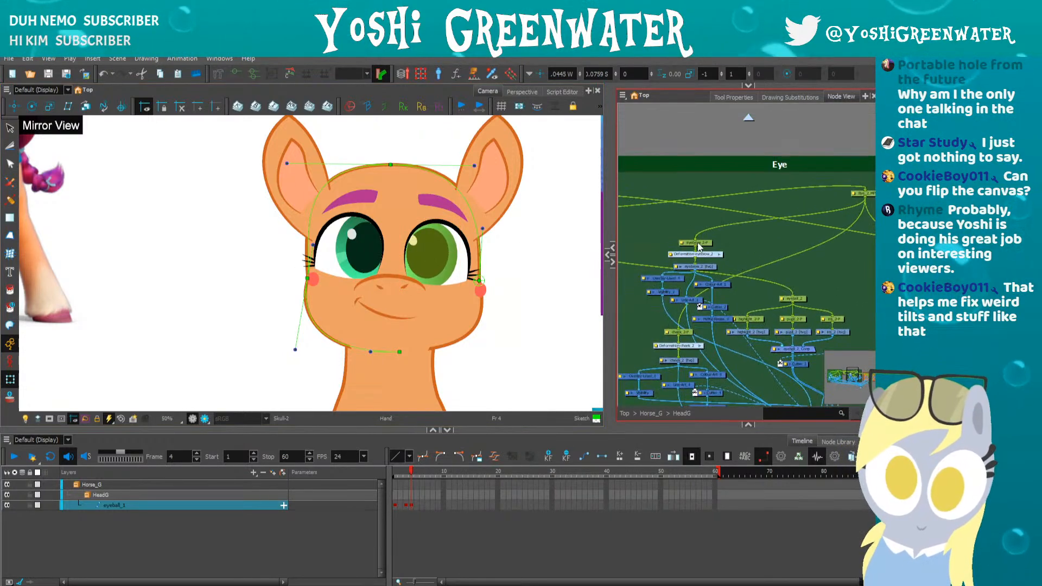
pyautogui.click(698, 244)
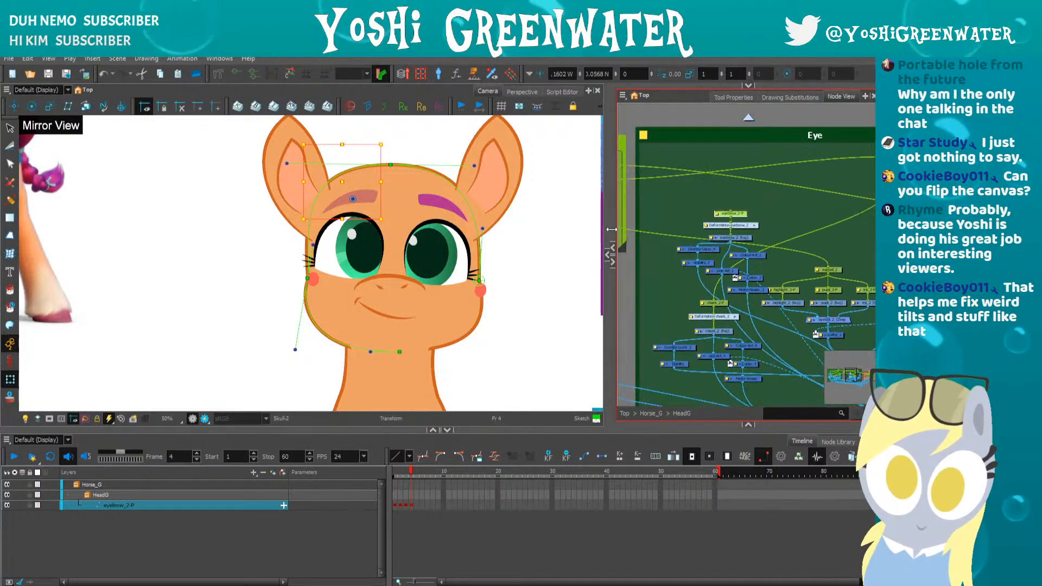
pyautogui.moveTo(611, 229); pyautogui.dragTo(546, 235)
pyautogui.moveTo(759, 266); pyautogui.dragTo(670, 242)
pyautogui.click(704, 245)
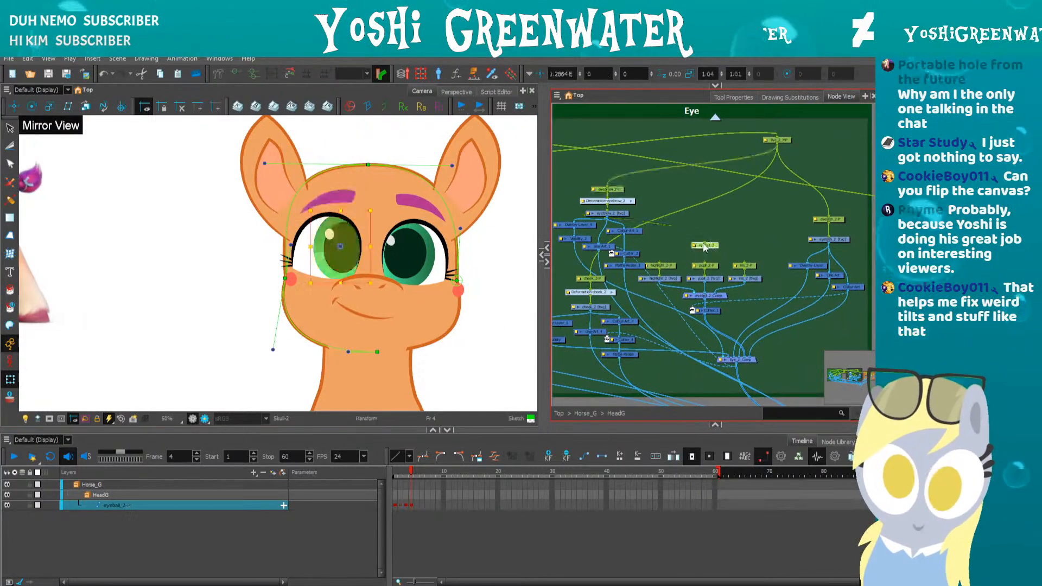
pyautogui.hotkey('ctrl', 'z')
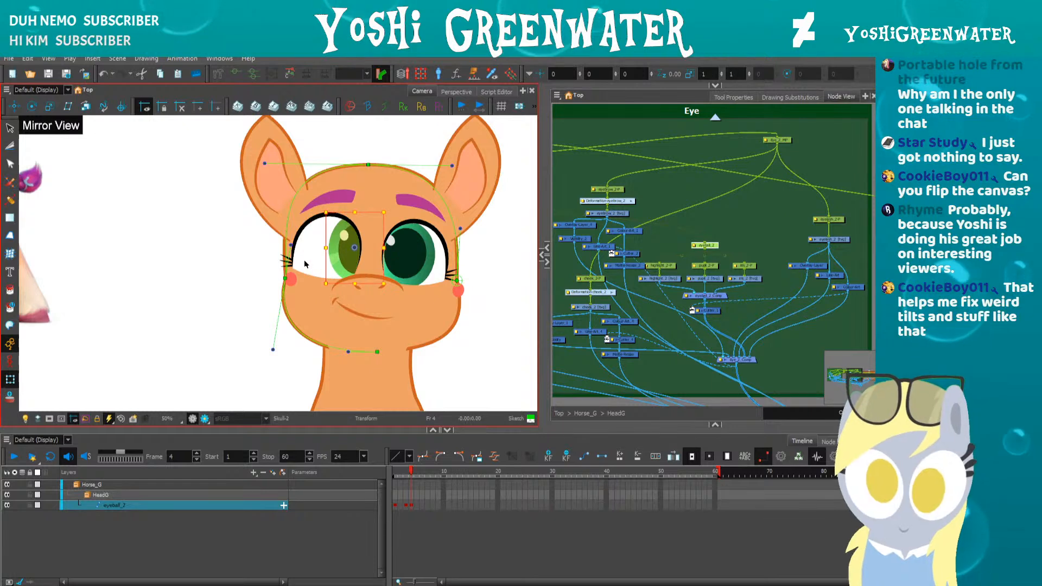
# - Nudge the eyeball_2 peg outward and adjust its height so the iris sits properly in the eye white at frame 4
pyautogui.press('Left')
pyautogui.press('Left')
pyautogui.press('Left')
pyautogui.press('Left')
pyautogui.press('Right')
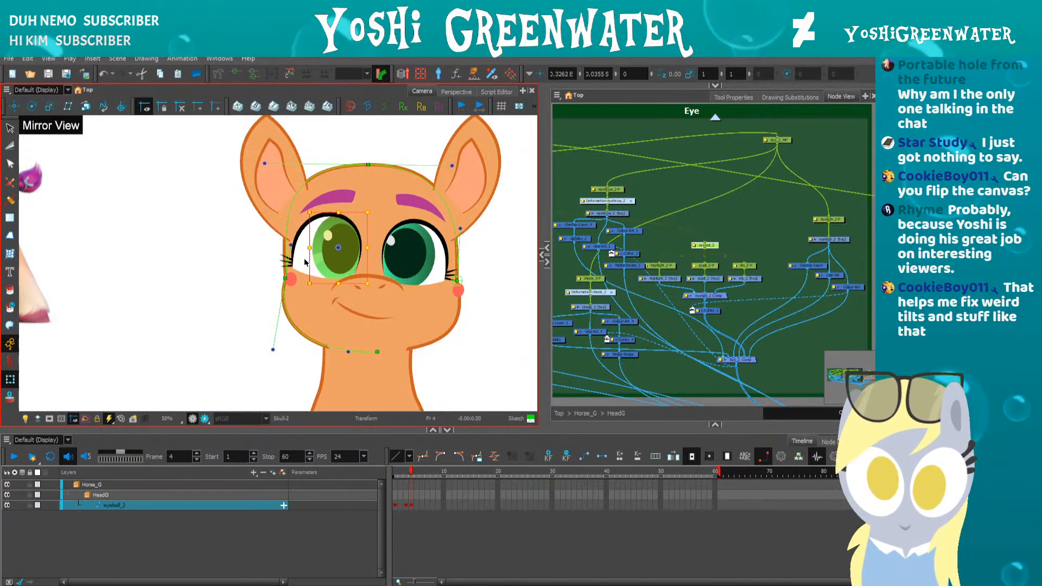
pyautogui.press('Down')
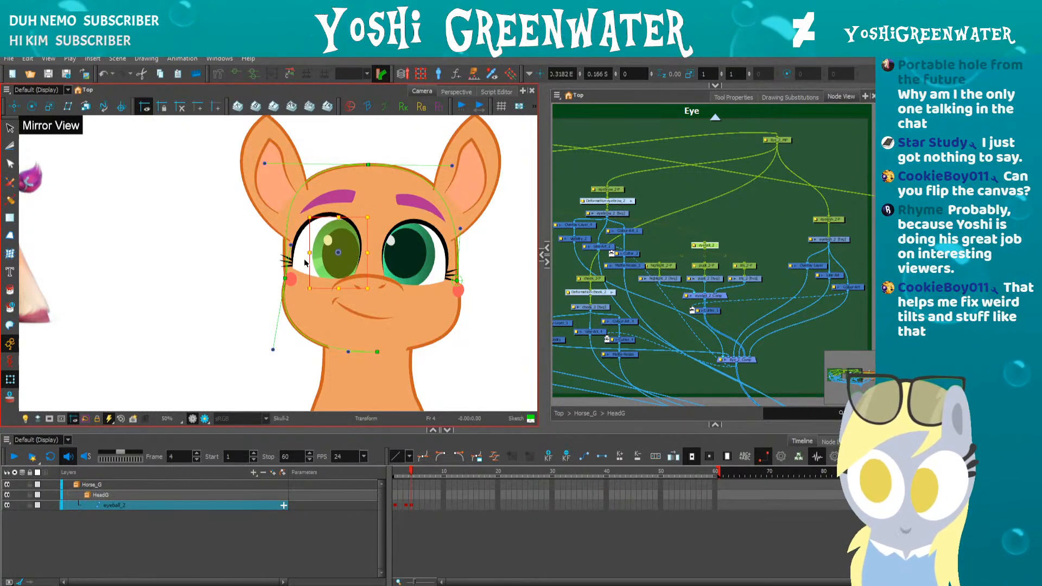
pyautogui.press('Up')
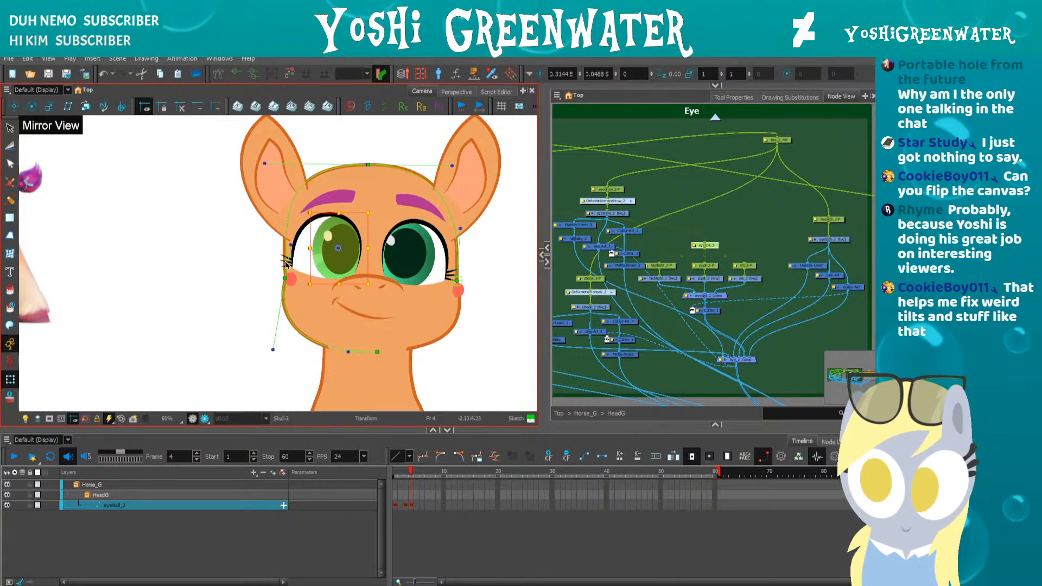
# - Try to shift the skull deformation's Offset point at the cheek inward at frame 4
pyautogui.click(312, 326)
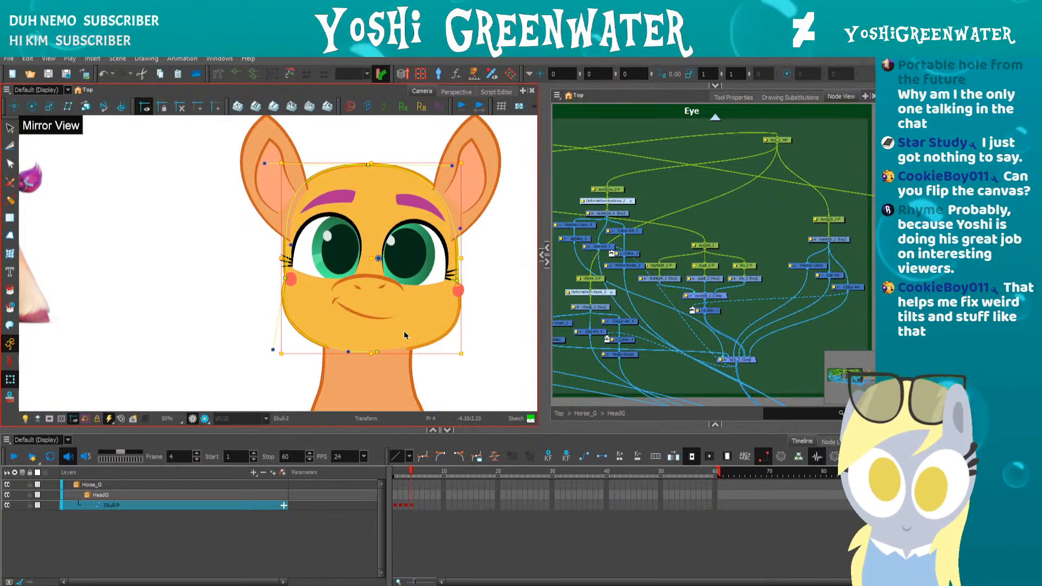
pyautogui.click(411, 526)
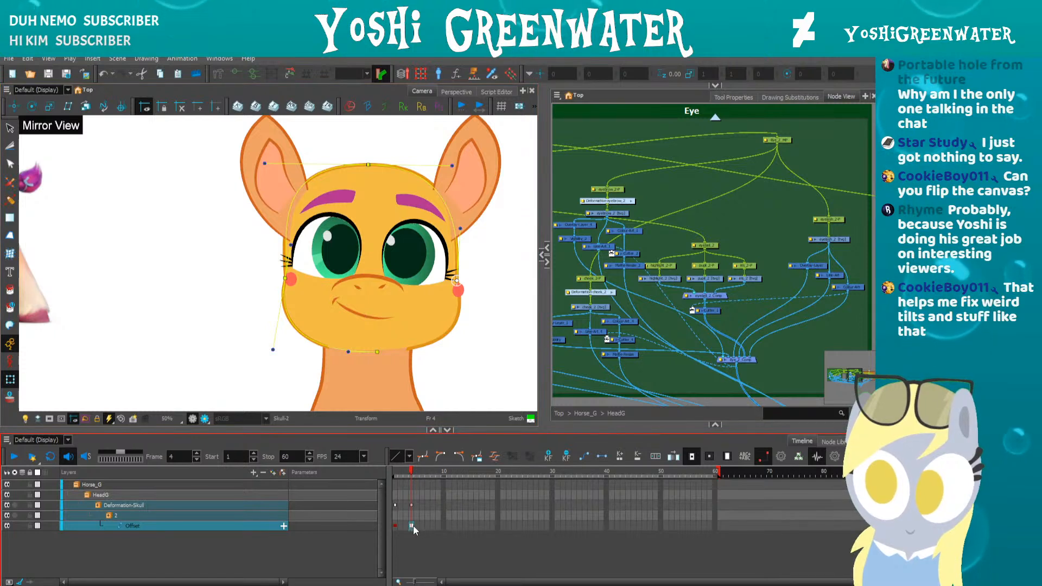
pyautogui.moveTo(459, 279); pyautogui.dragTo(454, 279)
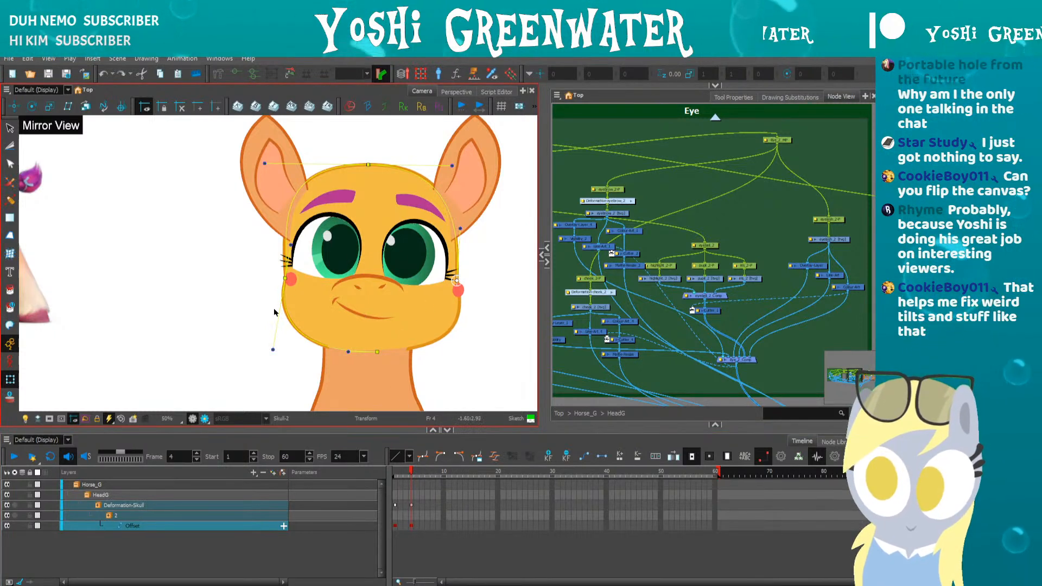
pyautogui.moveTo(268, 316); pyautogui.dragTo(260, 321)
pyautogui.click(645, 260)
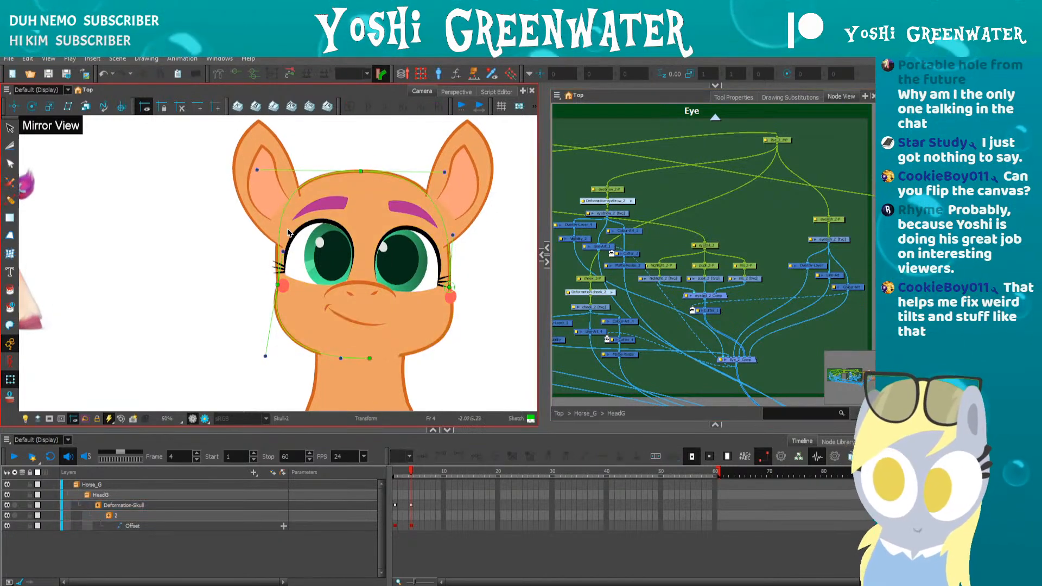
# - Set the Eyes_MP peg's horizontal position to 0 at frame 4
pyautogui.click(786, 138)
pyautogui.scroll(-5, 787, 308)
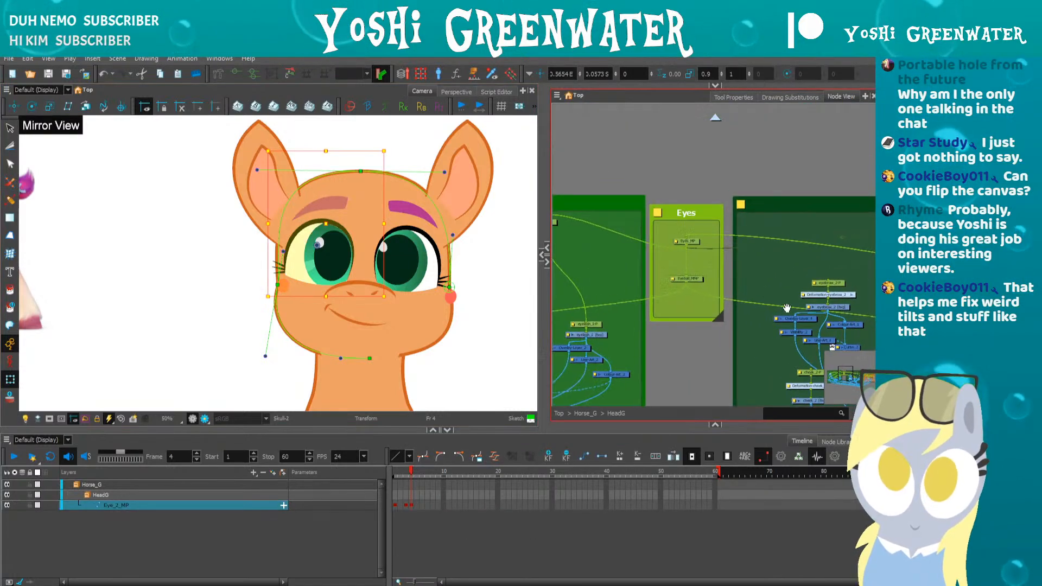
pyautogui.click(692, 241)
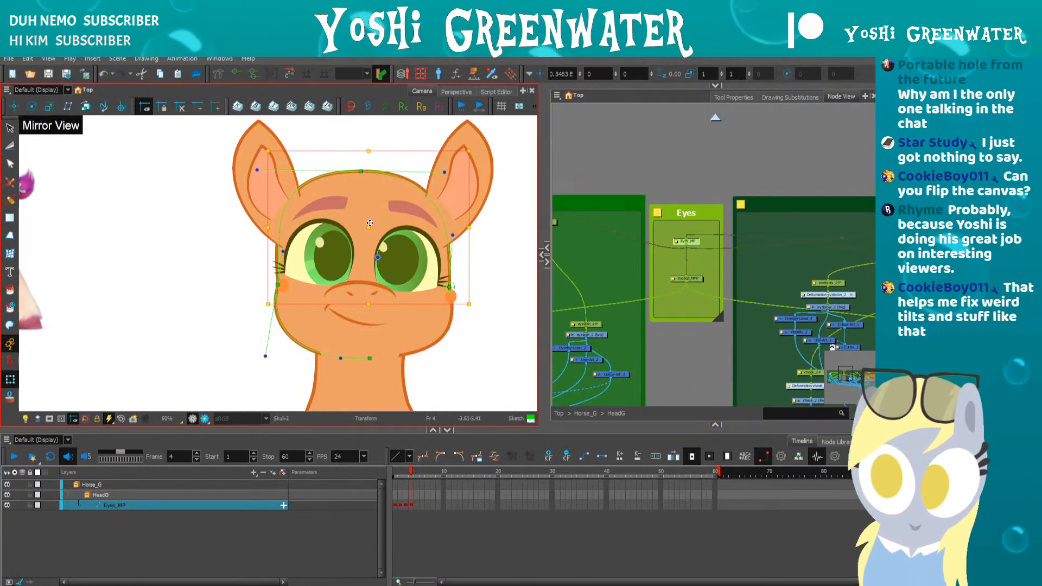
pyautogui.moveTo(544, 117); pyautogui.dragTo(513, 115)
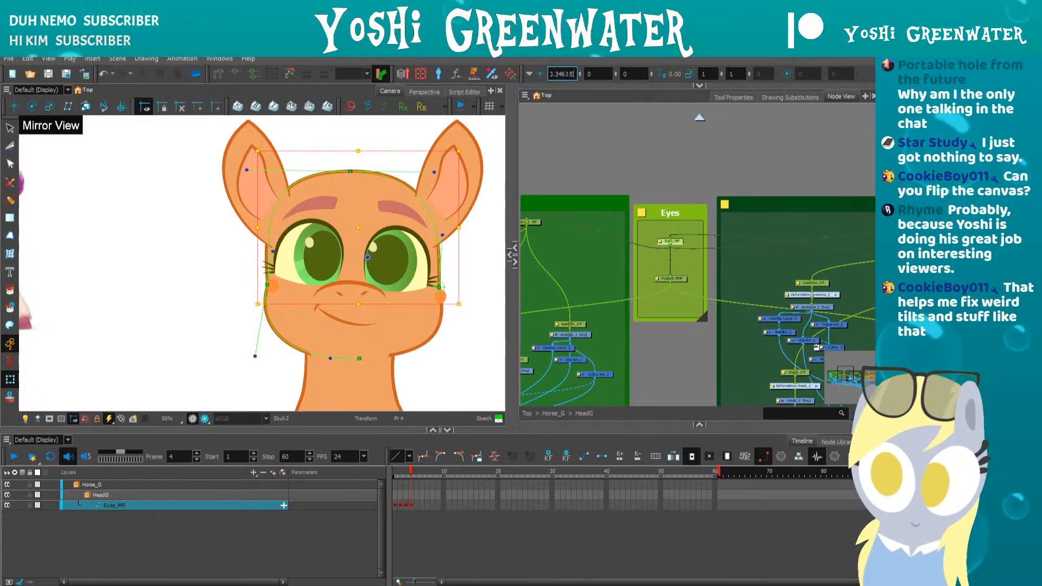
pyautogui.press('Return')
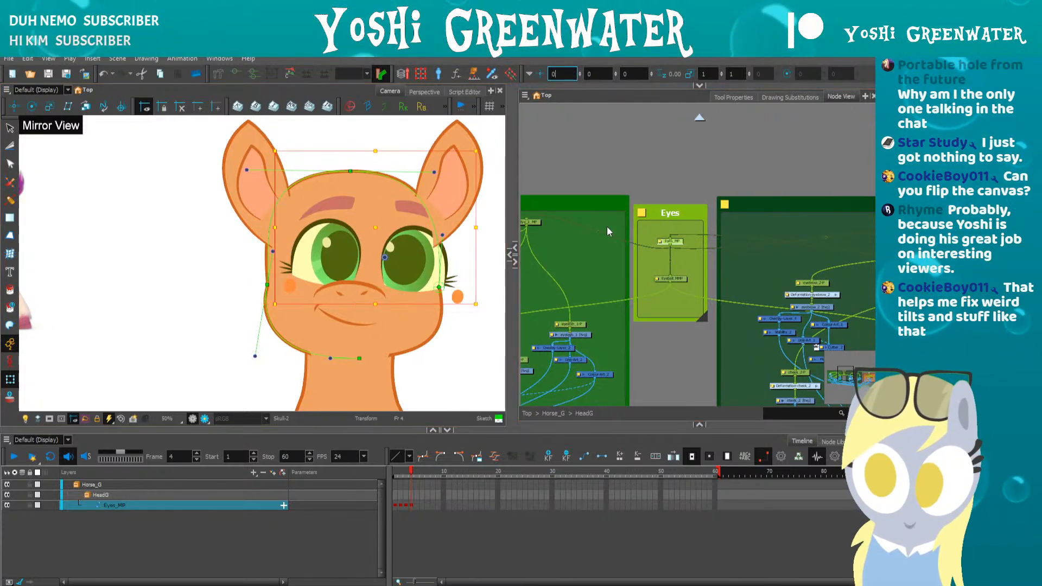
pyautogui.click(226, 254)
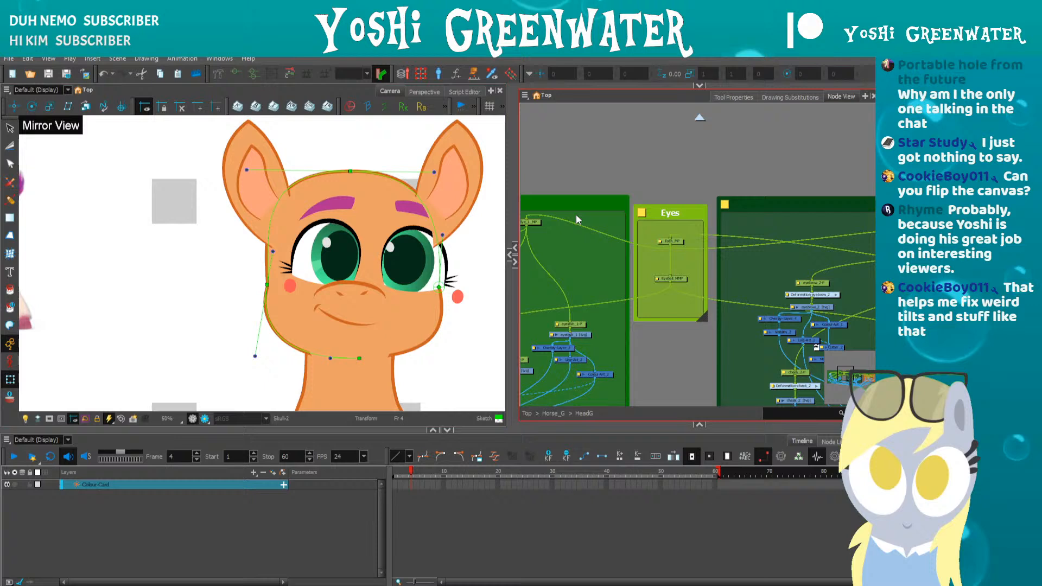
# - Scale the Eyes_MP peg down slightly and place it at a horizontal position of 0.36 E, adjusting its height at frame 4
pyautogui.click(671, 241)
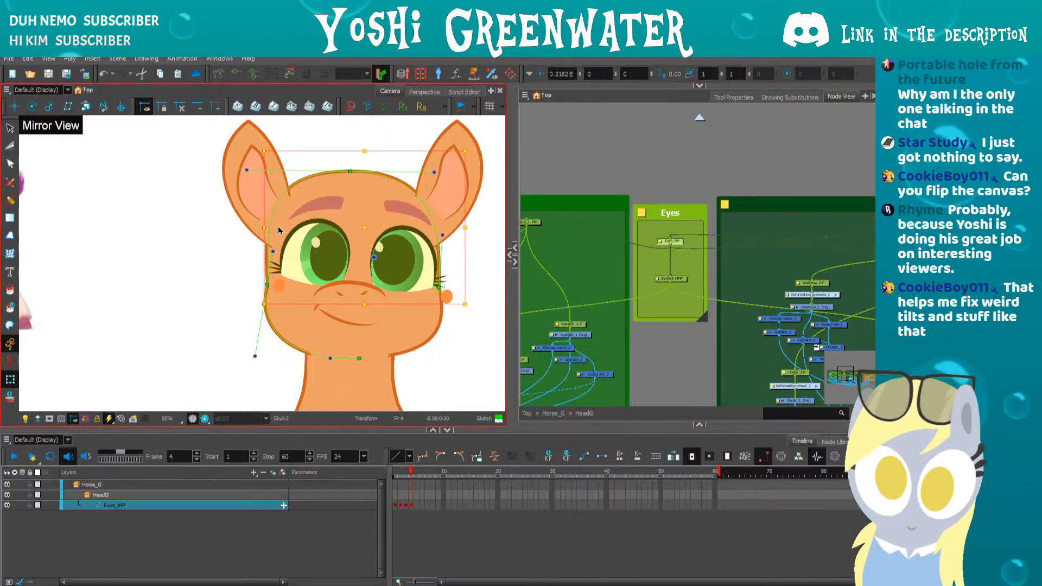
pyautogui.moveTo(244, 153); pyautogui.dragTo(245, 170)
pyautogui.press('Right')
pyautogui.press('Left')
pyautogui.press('Up')
pyautogui.press('Up')
pyautogui.press('Up')
pyautogui.press('Up')
pyautogui.press('Up')
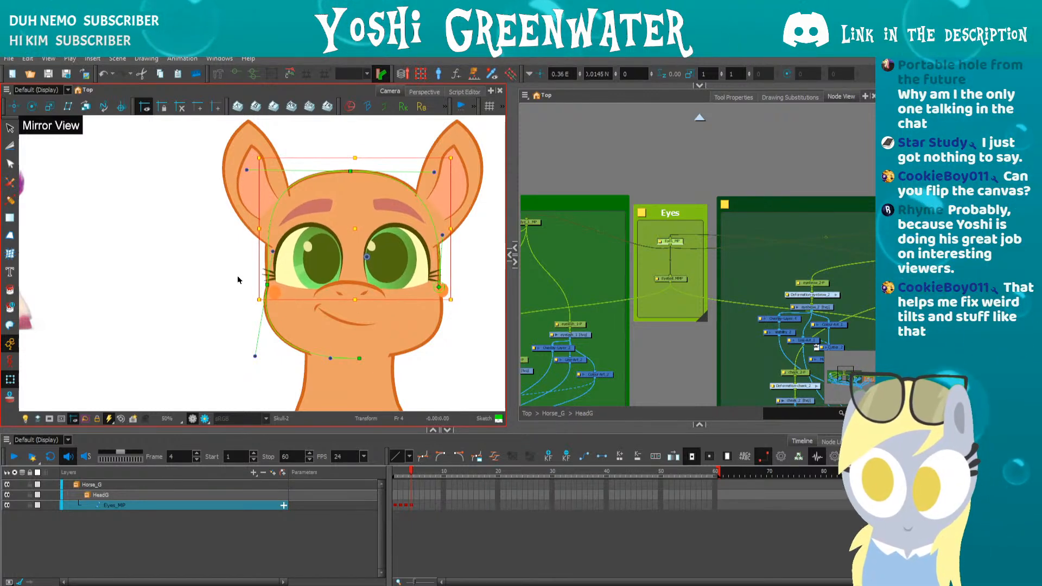
pyautogui.press('Down')
pyautogui.press('Down')
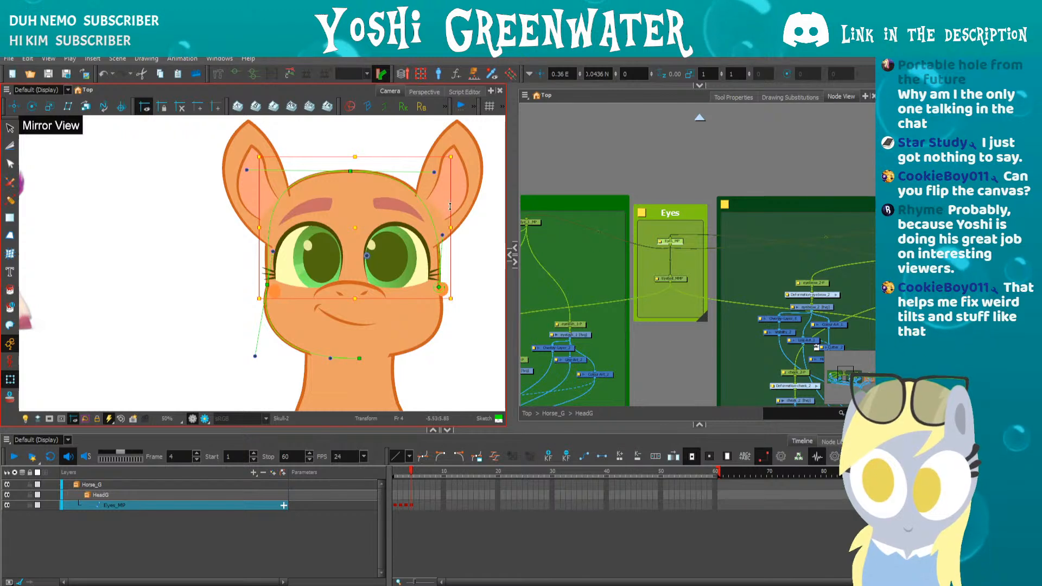
# - Skew the Eyes_MP peg slightly both vertically and horizontally at frame 4, and nudge it sideways
pyautogui.moveTo(450, 207); pyautogui.dragTo(451, 210)
pyautogui.moveTo(316, 157); pyautogui.dragTo(320, 157)
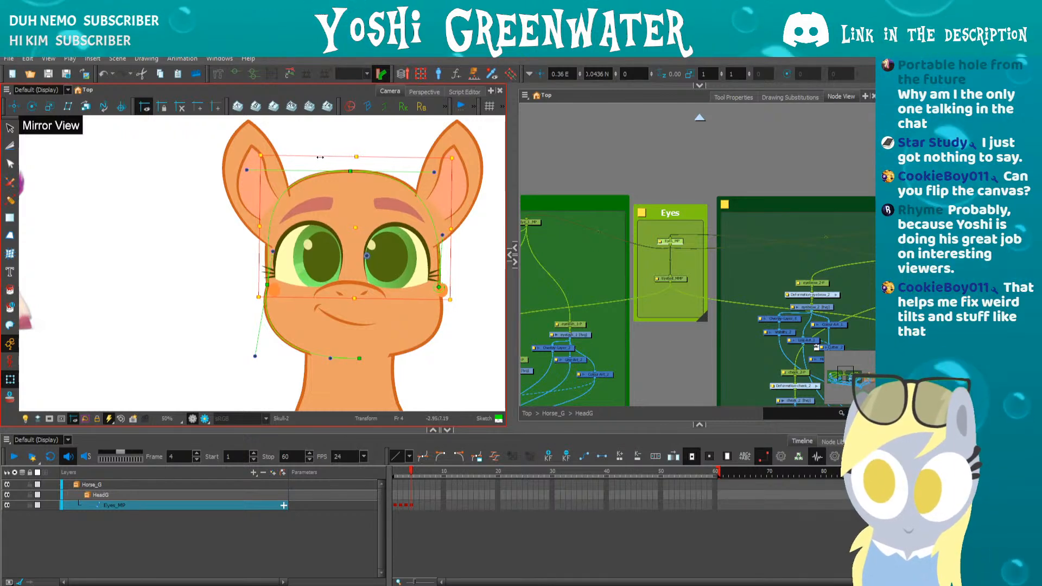
pyautogui.press('Left')
pyautogui.click(235, 283)
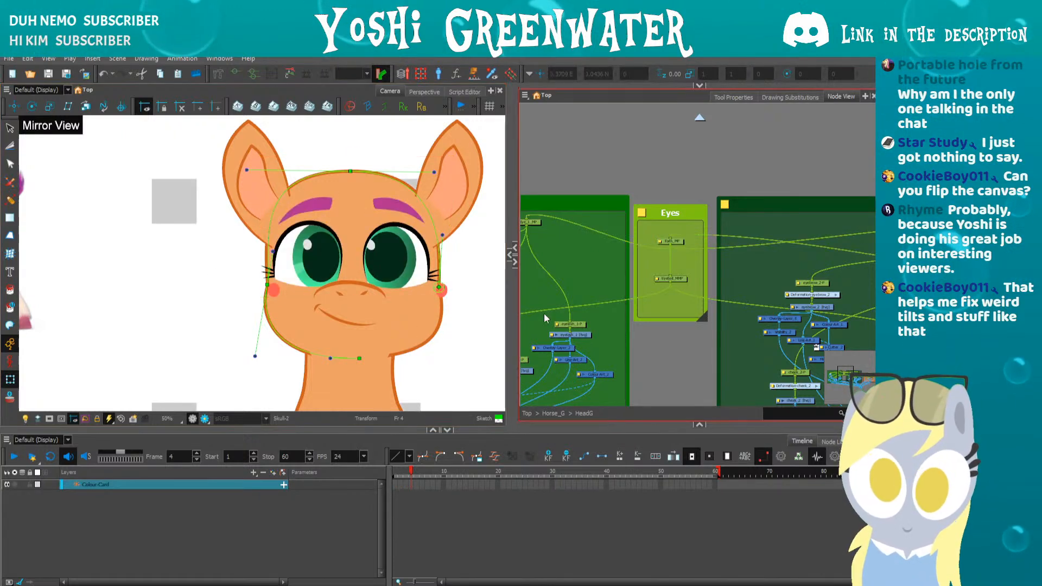
pyautogui.moveTo(598, 252); pyautogui.dragTo(623, 260)
pyautogui.click(549, 232)
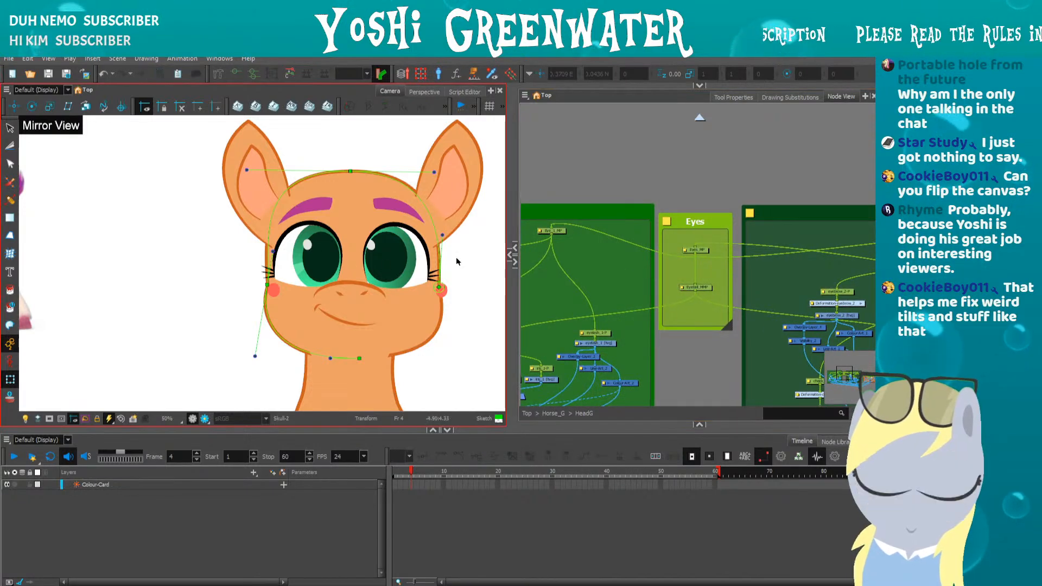
# - Nudge the Eye_1_MP eye slightly to the left in the mirrored view on frame 4
pyautogui.press('Left')
pyautogui.press('Left')
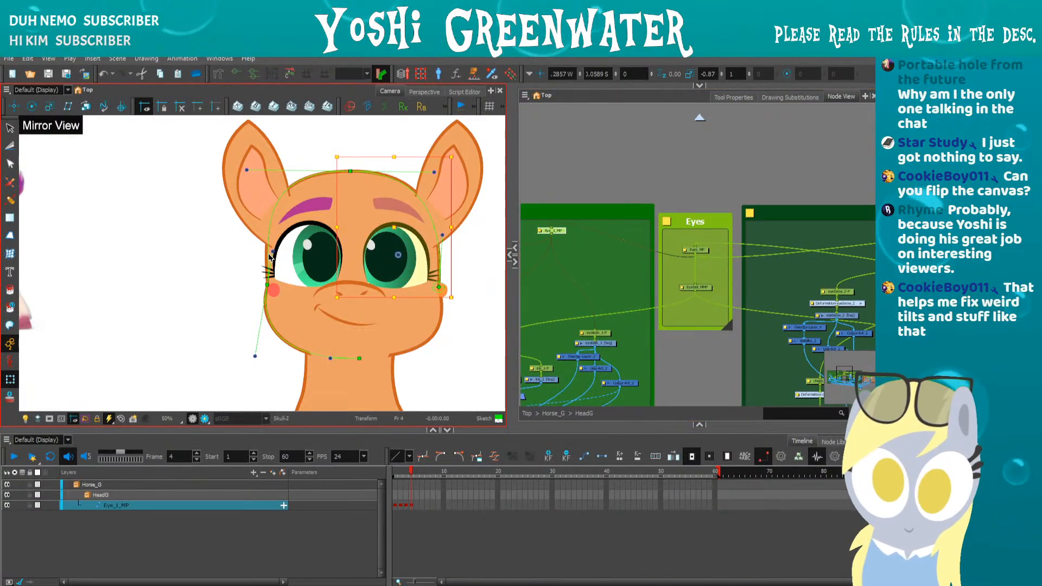
pyautogui.press('Left')
# - Select the Eye_2_MP peg inside HeadG, nudge that eye slightly left and up on frame 4, and deselect it
pyautogui.moveTo(831, 264); pyautogui.dragTo(686, 249)
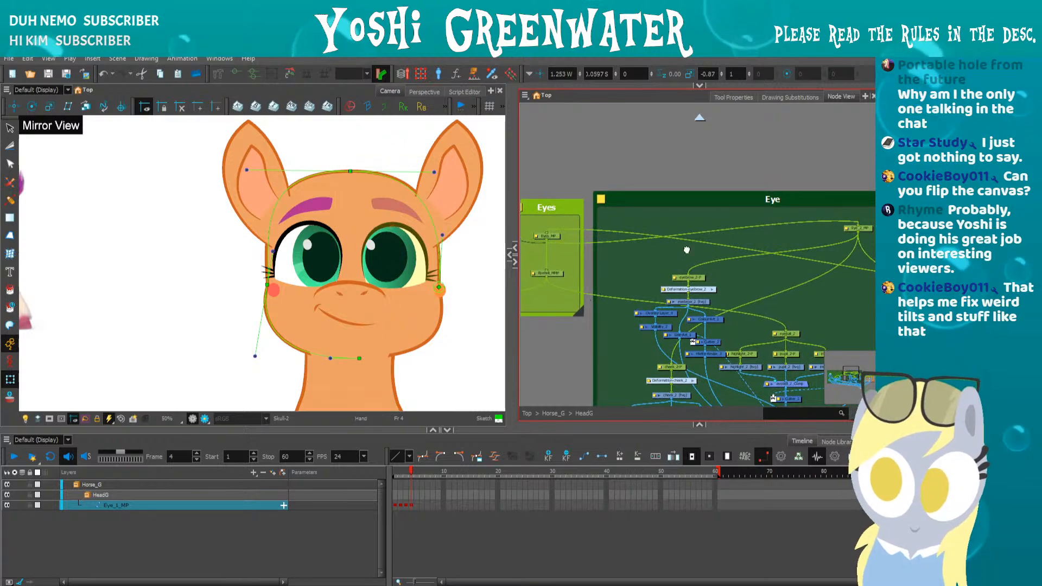
pyautogui.moveTo(812, 243); pyautogui.dragTo(693, 247)
pyautogui.click(738, 230)
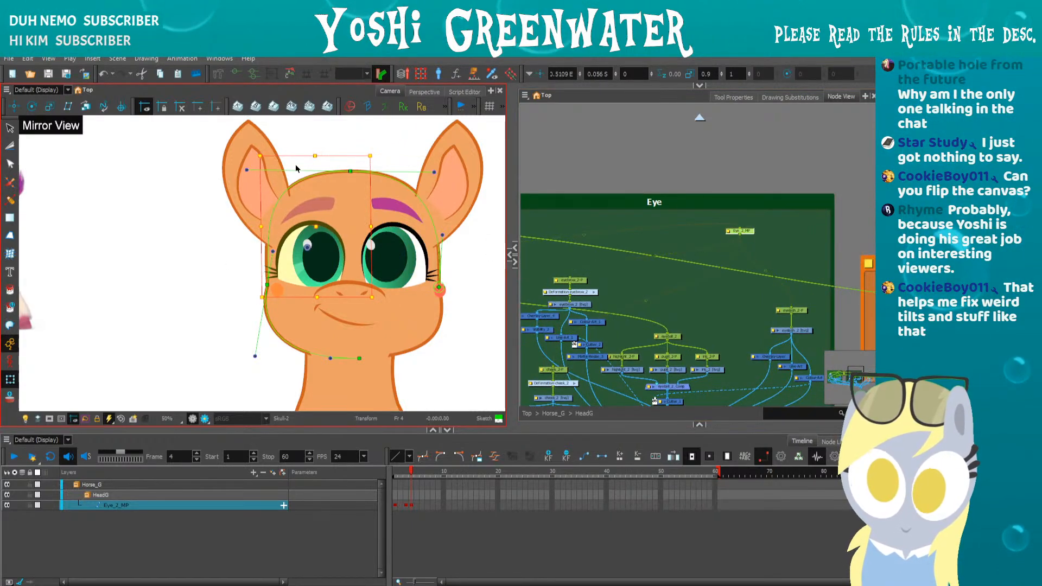
pyautogui.press('Left')
pyautogui.press('Up')
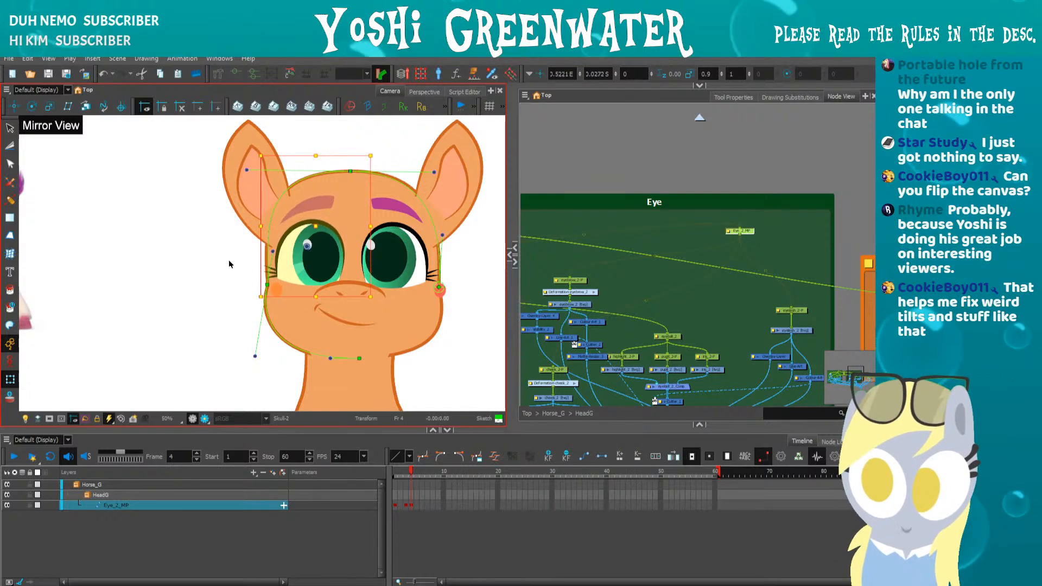
pyautogui.moveTo(537, 296); pyautogui.dragTo(630, 298)
pyautogui.click(212, 293)
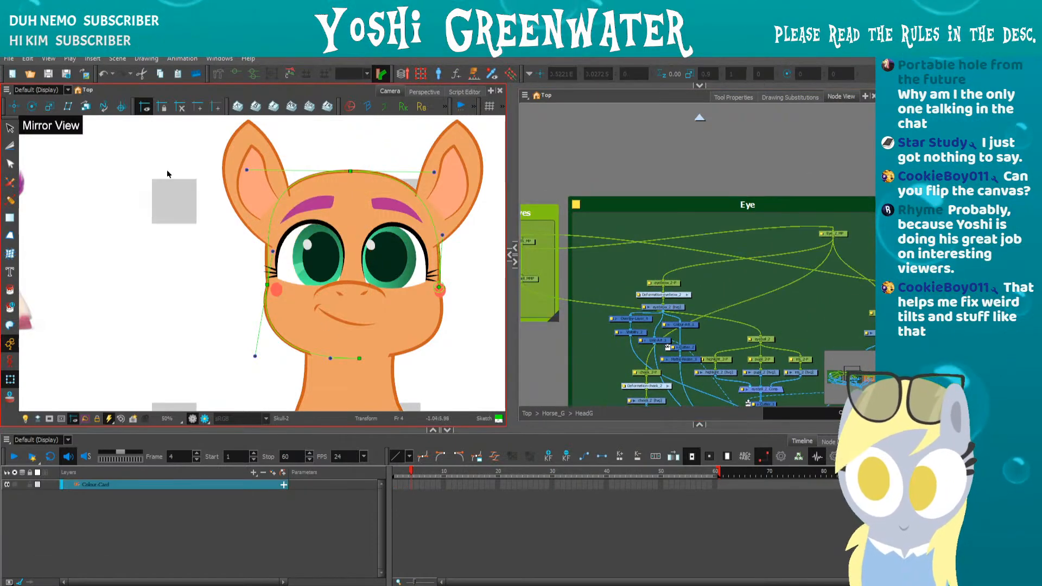
# - Turn off the mirrored camera view and bring the head back into view
pyautogui.click(502, 106)
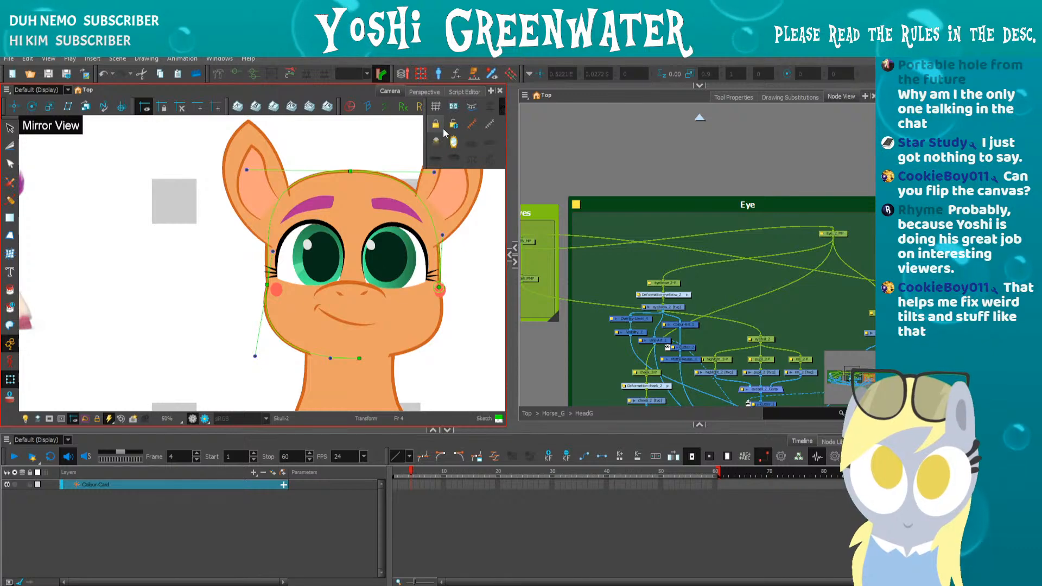
pyautogui.press('4')
pyautogui.moveTo(158, 323); pyautogui.dragTo(339, 318)
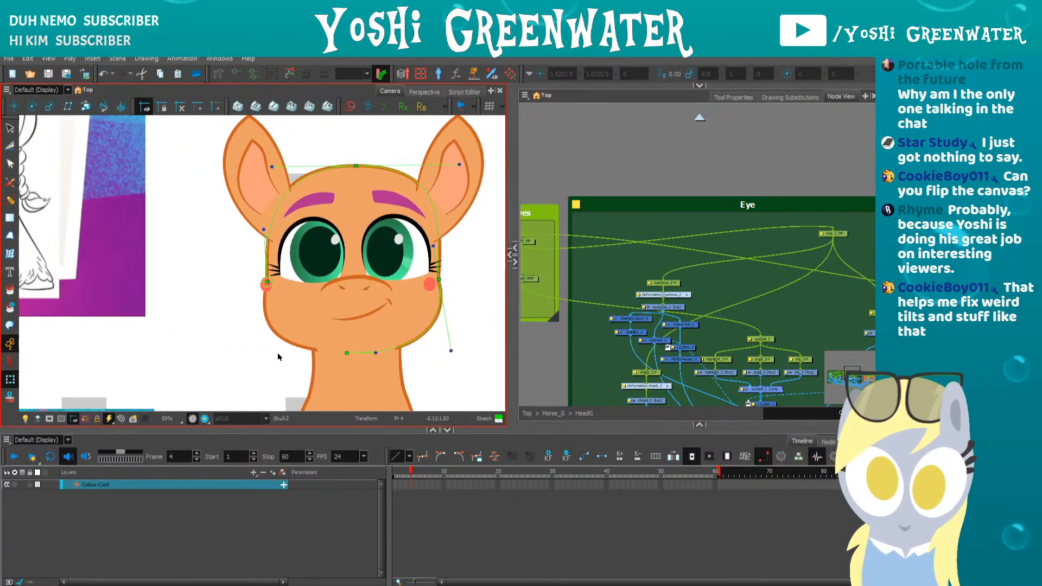
# - Flip between frame 4 and the preceding frames to check the front-facing head pose
pyautogui.press(',')
pyautogui.press(',')
pyautogui.press(',')
pyautogui.press('.')
pyautogui.press('.')
pyautogui.press('.')
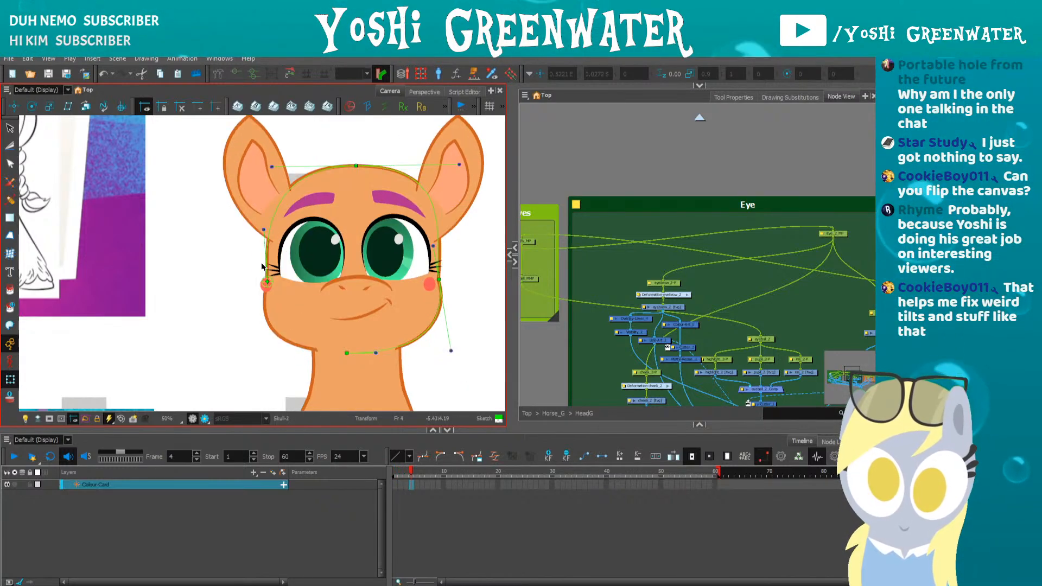
# - Enlarge the camera view and show the parent Horse_G group's node network
pyautogui.moveTo(227, 309); pyautogui.dragTo(218, 327)
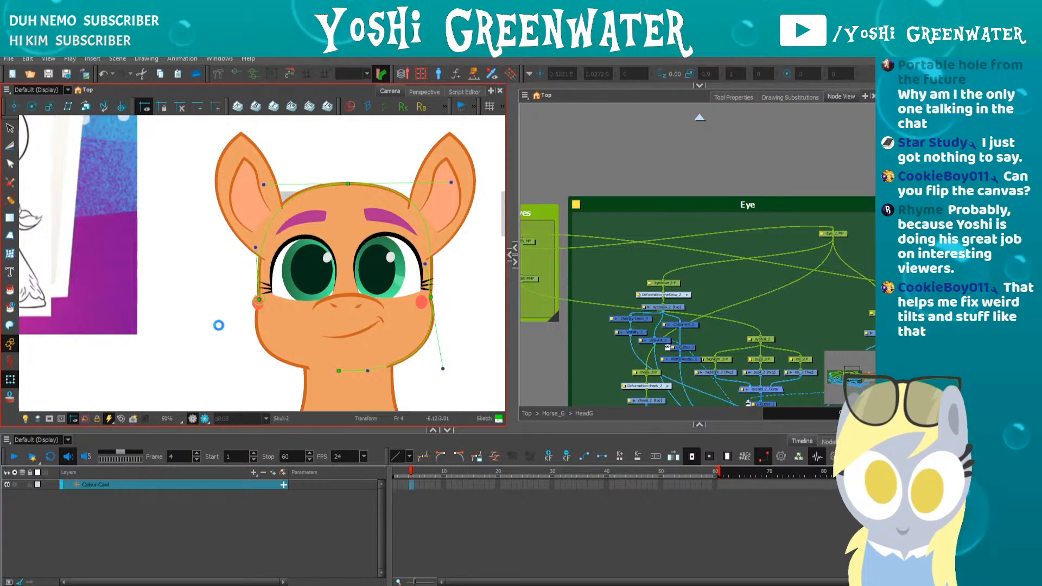
pyautogui.moveTo(512, 282); pyautogui.dragTo(531, 281)
pyautogui.moveTo(629, 269); pyautogui.dragTo(658, 200)
pyautogui.click(571, 413)
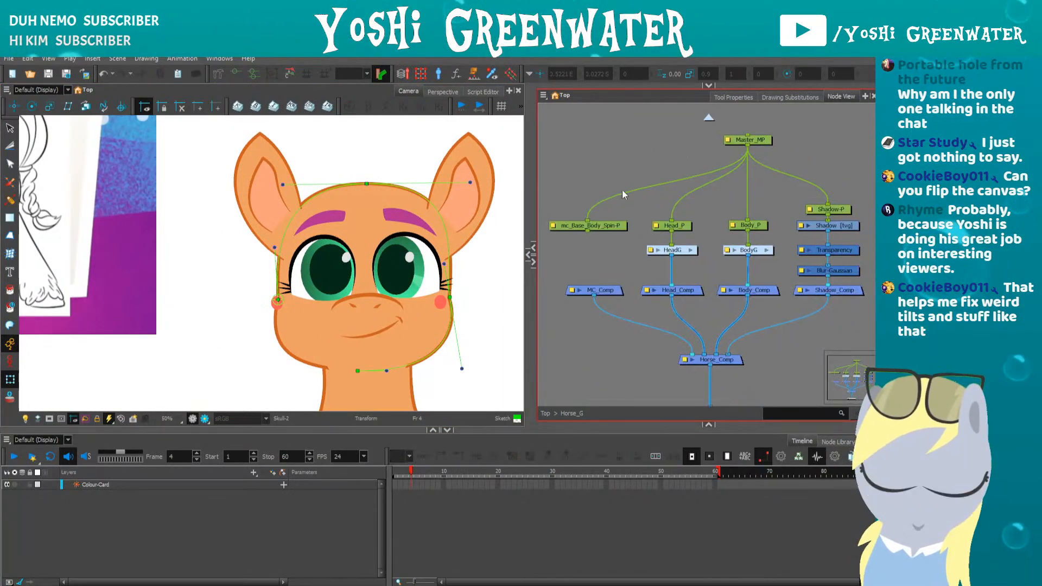
pyautogui.moveTo(581, 431); pyautogui.dragTo(581, 469)
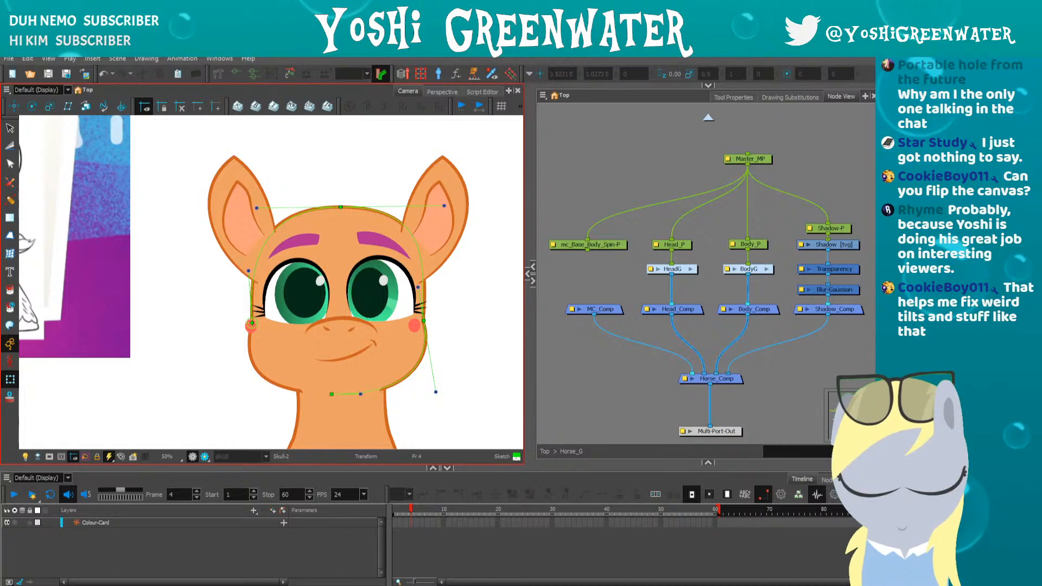
# - Step back through the earlier head-turn poses and forward to frame 4 to compare them
pyautogui.press(',')
pyautogui.press(',')
pyautogui.press(',')
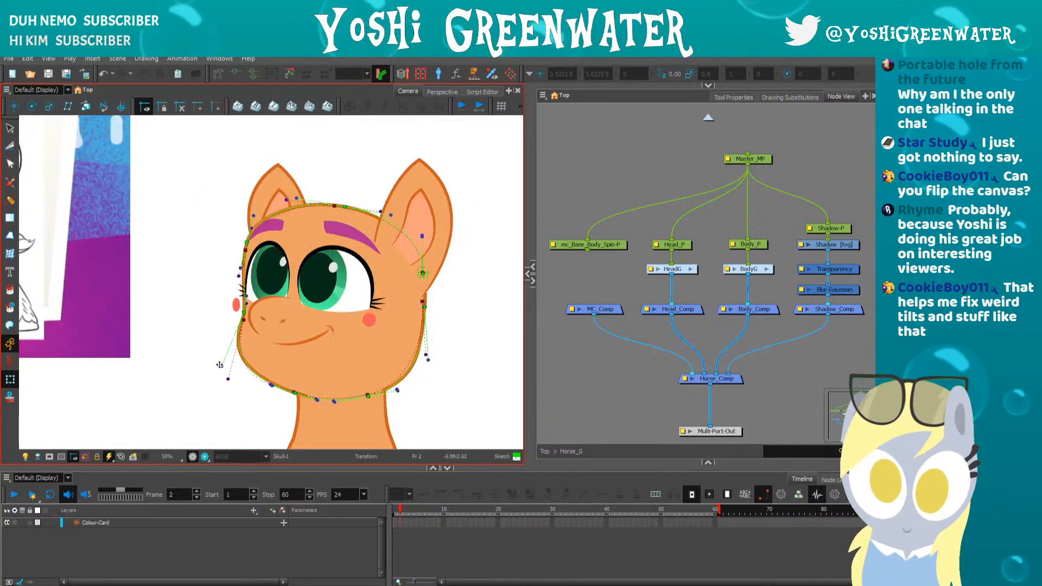
pyautogui.click(220, 367)
pyautogui.press('.')
pyautogui.press('.')
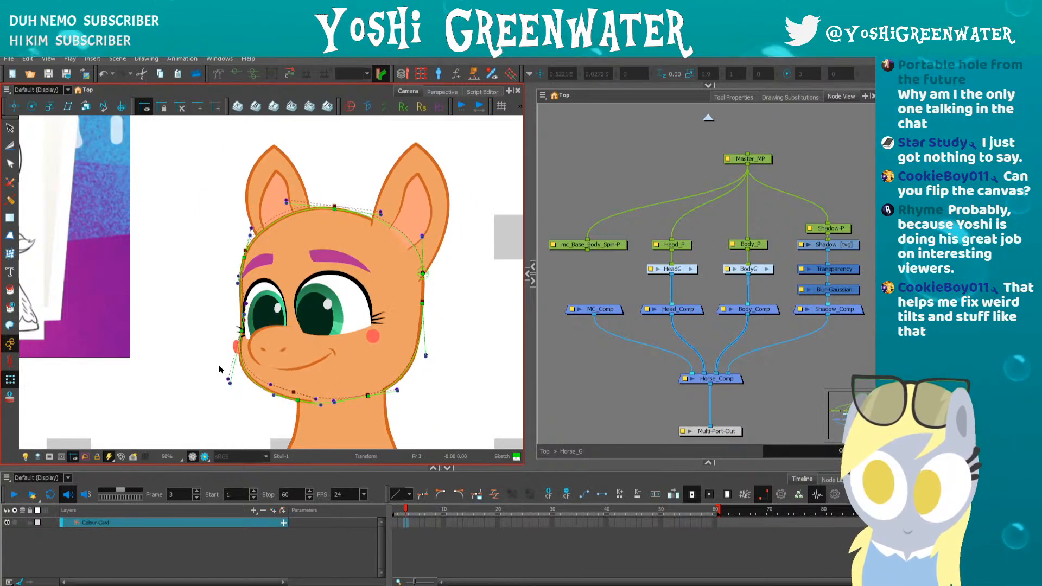
pyautogui.press('.')
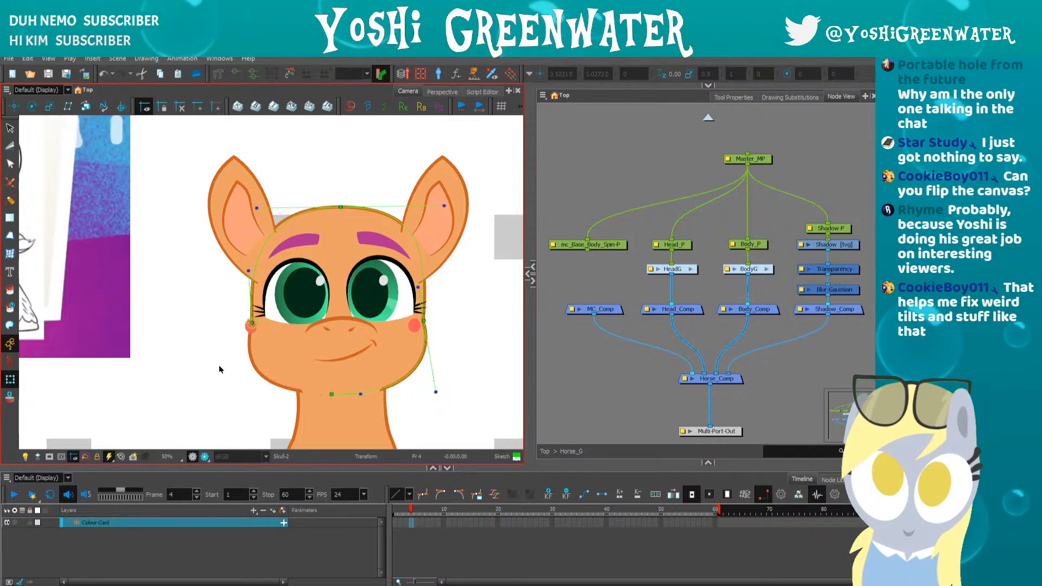
# - Enter the HeadG group, select the Head_M_P peg in the Head section and go to frame 5
pyautogui.click(691, 269)
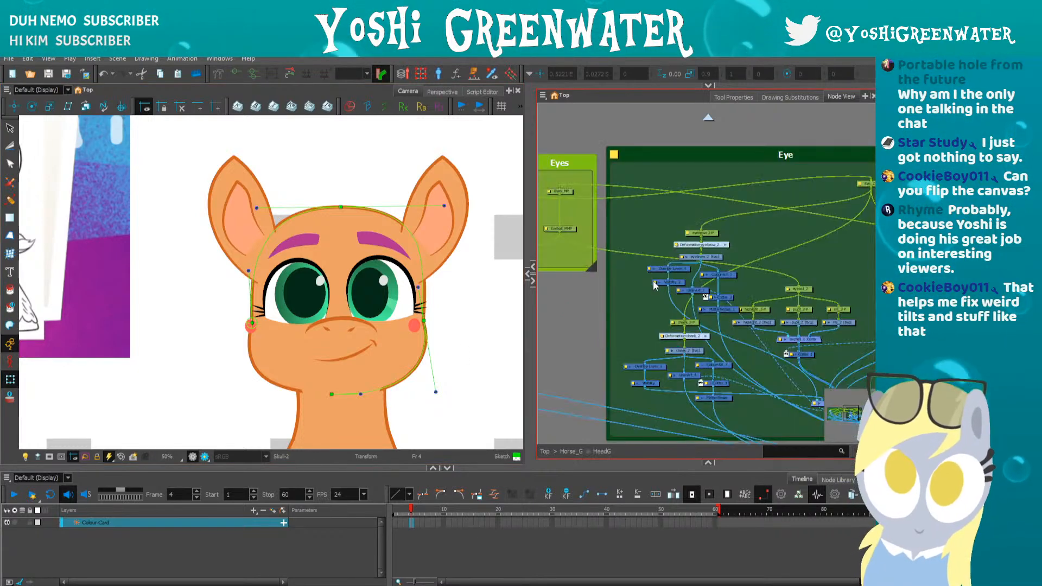
pyautogui.moveTo(606, 279); pyautogui.dragTo(779, 337)
pyautogui.moveTo(904, 386); pyautogui.dragTo(333, 247)
pyautogui.moveTo(615, 259); pyautogui.dragTo(559, 324)
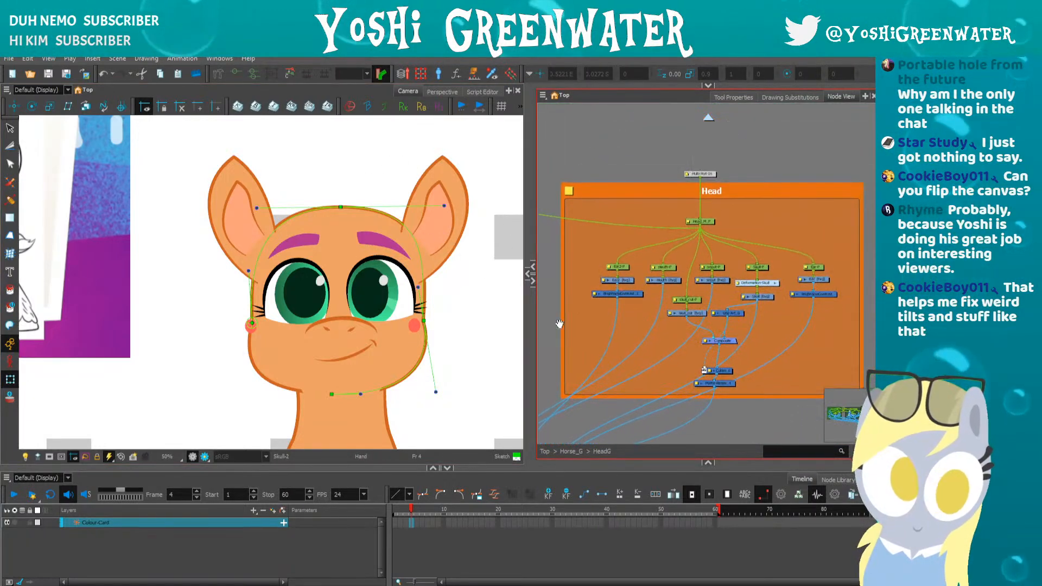
pyautogui.moveTo(712, 175); pyautogui.dragTo(713, 168)
pyautogui.click(711, 223)
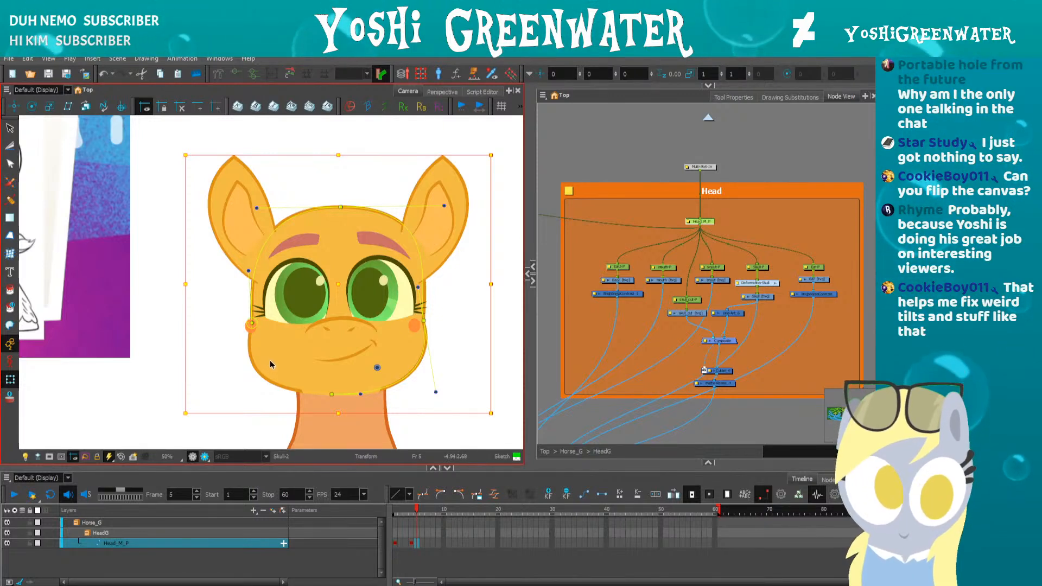
# - Select the Eyes_MP peg, raise both eyes on frame 5 and squash them vertically to a scale of 0.97
pyautogui.click(578, 338)
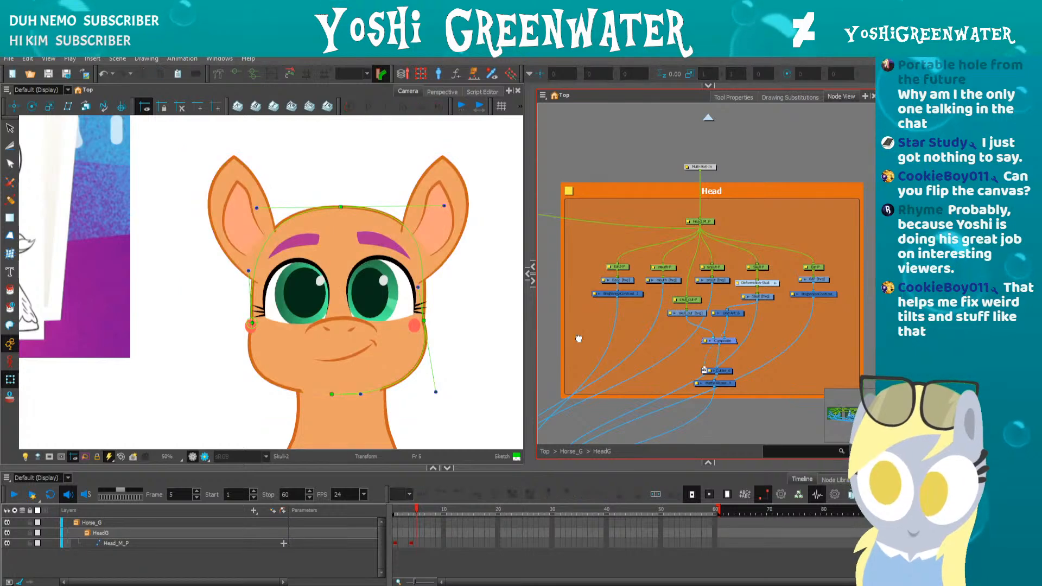
pyautogui.moveTo(578, 338); pyautogui.dragTo(807, 372)
pyautogui.moveTo(673, 279); pyautogui.dragTo(937, 341)
pyautogui.click(681, 249)
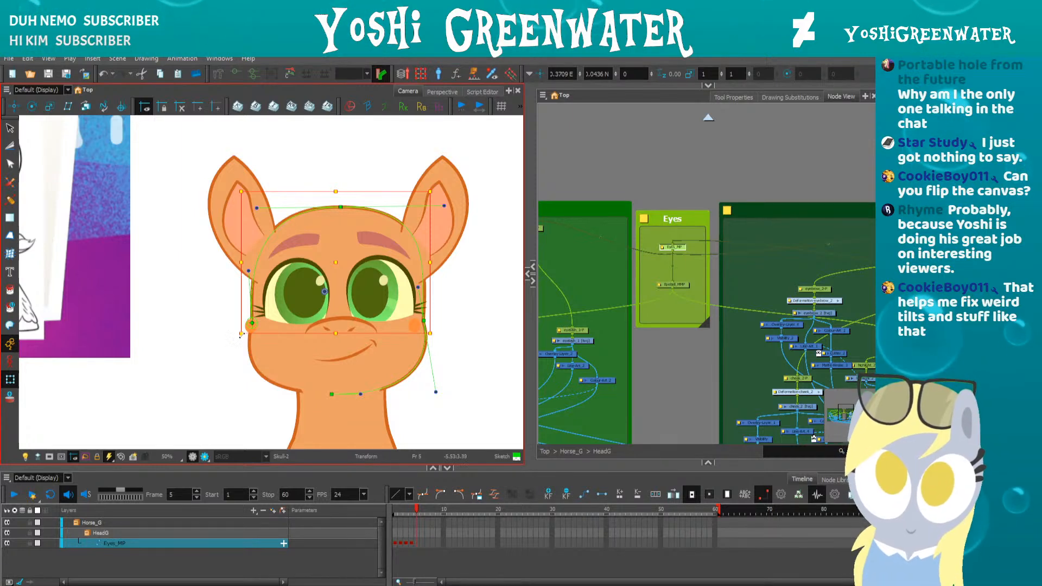
pyautogui.hotkey('shift', 'Up')
pyautogui.hotkey('shift', 'Up')
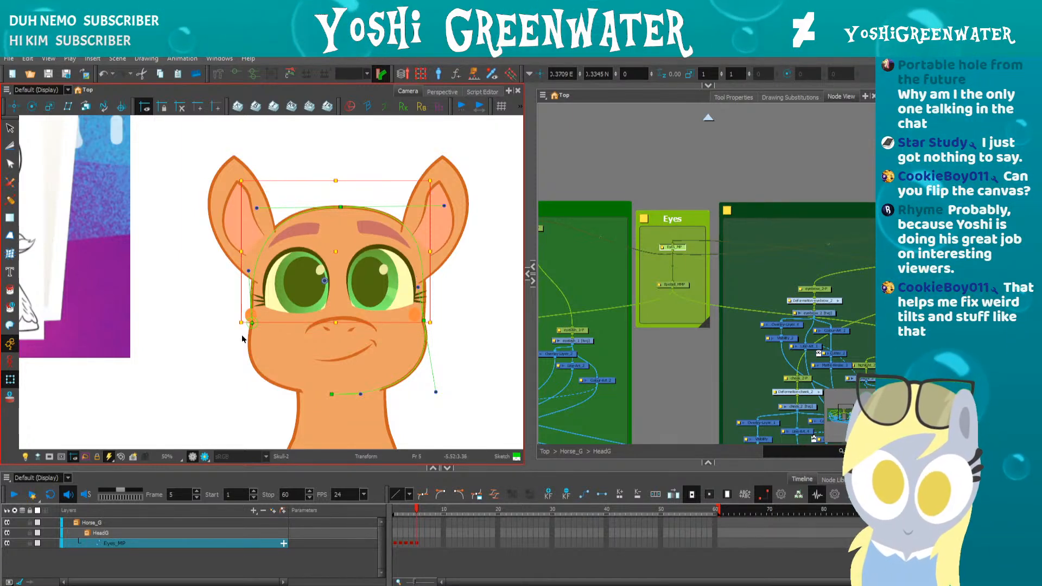
pyautogui.moveTo(336, 322); pyautogui.dragTo(337, 317)
pyautogui.press('Up')
pyautogui.press('Up')
pyautogui.press('Up')
pyautogui.press('Up')
pyautogui.press('Up')
pyautogui.press('Up')
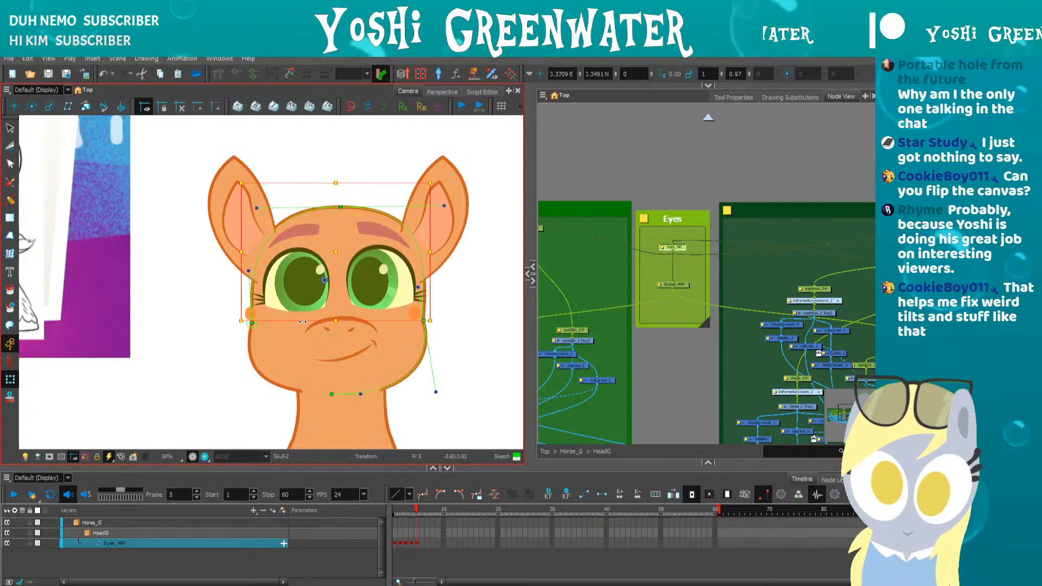
# - Select both ear pegs, lower the ears slightly on frame 5 and compare the pose with frame 4
pyautogui.click(443, 230)
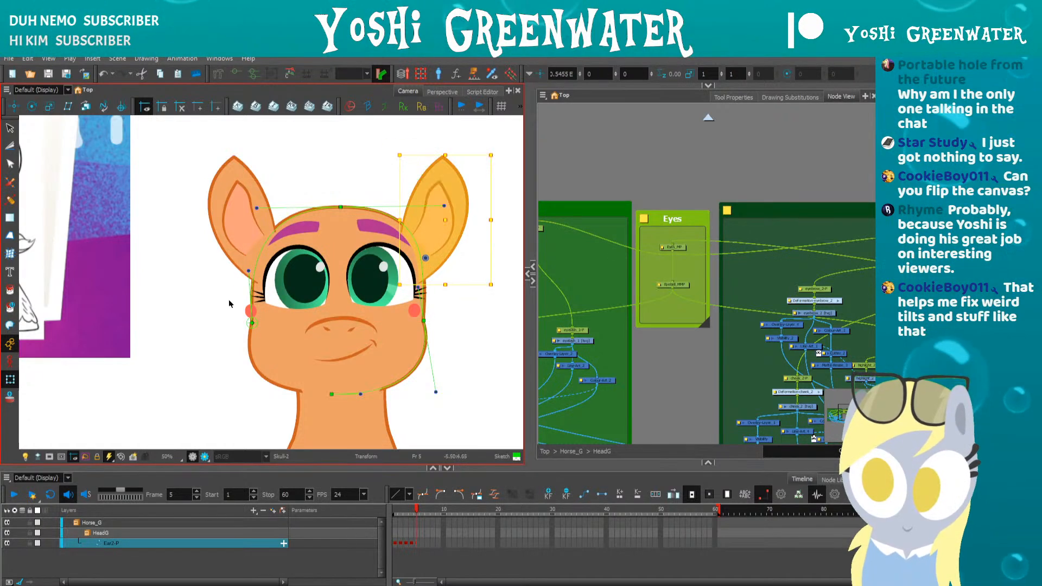
pyautogui.keyDown('shift'); pyautogui.click(238, 250); pyautogui.keyUp('shift')
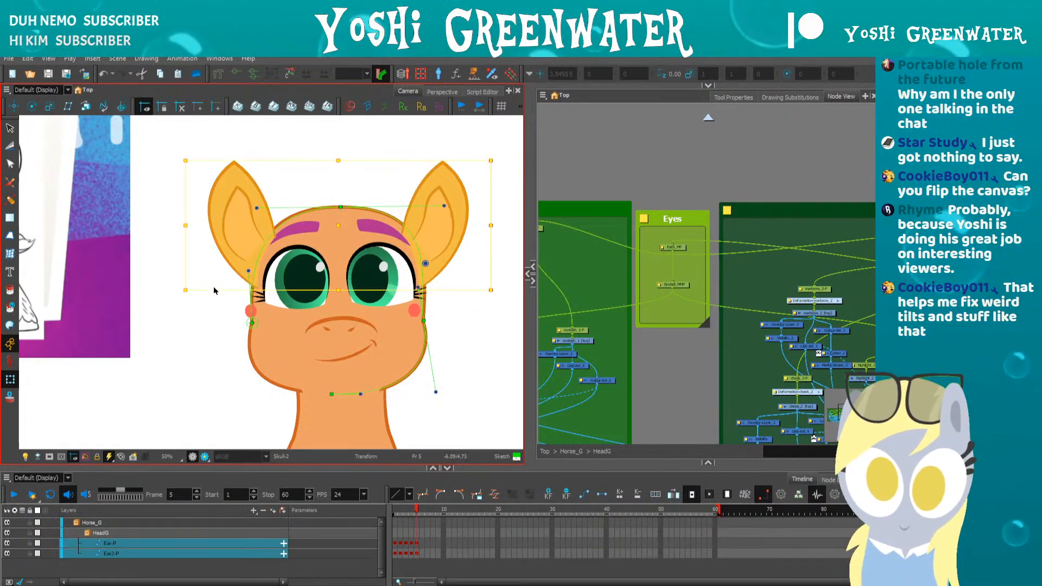
pyautogui.press(',')
pyautogui.press('.')
pyautogui.press(',')
pyautogui.press('.')
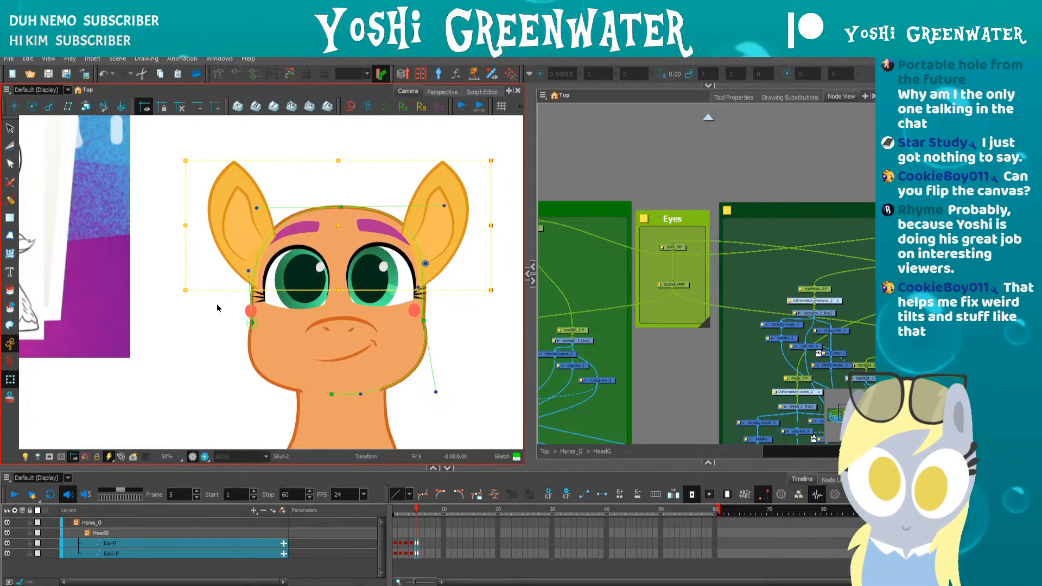
# - Select the Eyeball_MMP peg and compare the pupil placement between frames 4 and 5
pyautogui.click(676, 285)
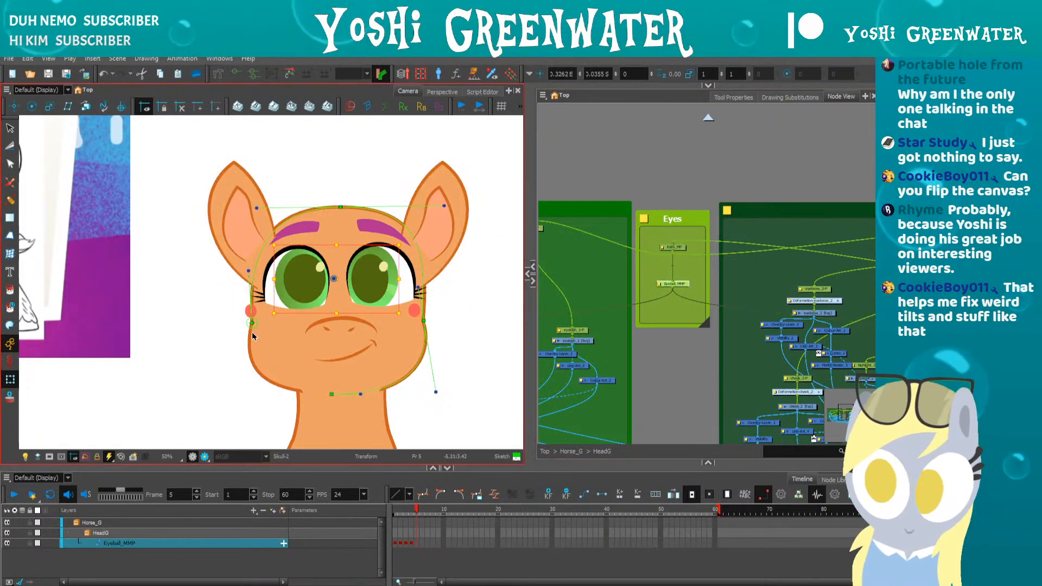
pyautogui.press(',')
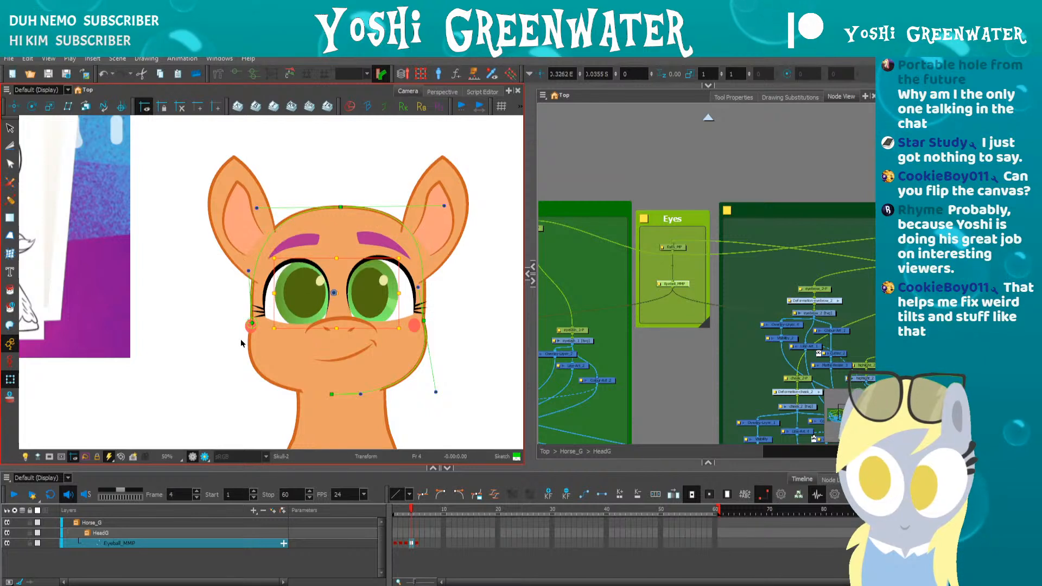
pyautogui.press('.')
# - Move the nose up toward the raised eyes on frame 5
pyautogui.click(317, 322)
pyautogui.press('Up')
pyautogui.press('Up')
pyautogui.press('Up')
pyautogui.press('Up')
pyautogui.press('Up')
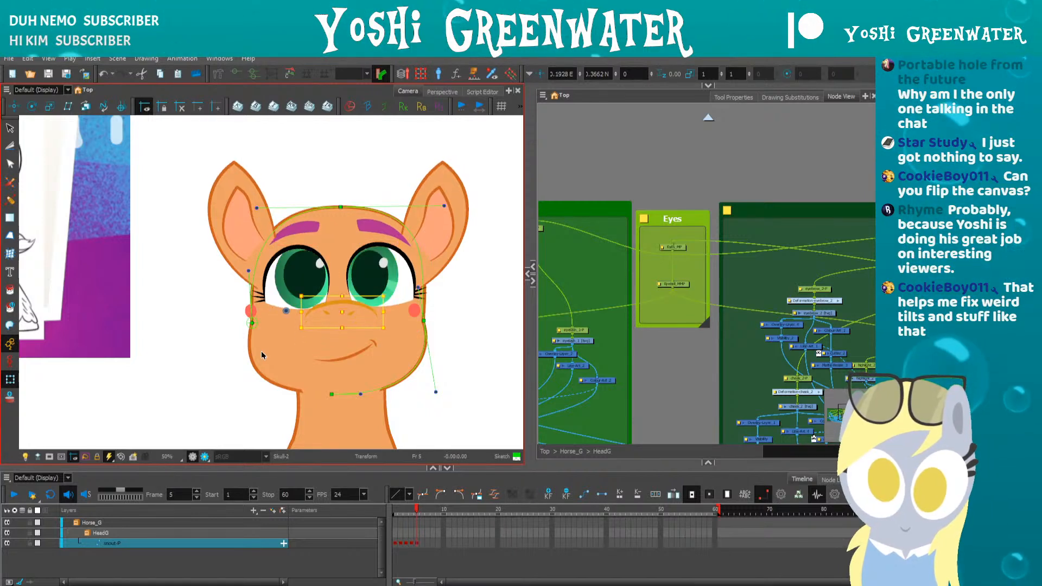
# - Move the mouth up beneath the nose on frame 5 and squash it vertically to a scale of 0.93
pyautogui.click(347, 356)
pyautogui.press('Up')
pyautogui.press('Up')
pyautogui.press('Up')
pyautogui.press('Up')
pyautogui.press('Up')
pyautogui.press('Up')
pyautogui.press('Up')
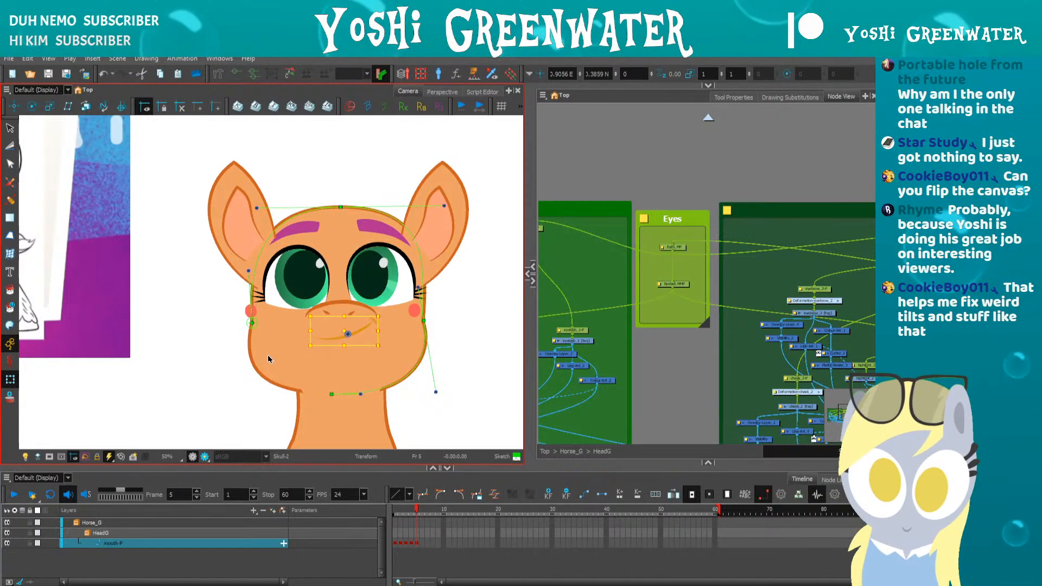
pyautogui.moveTo(343, 347); pyautogui.dragTo(344, 344)
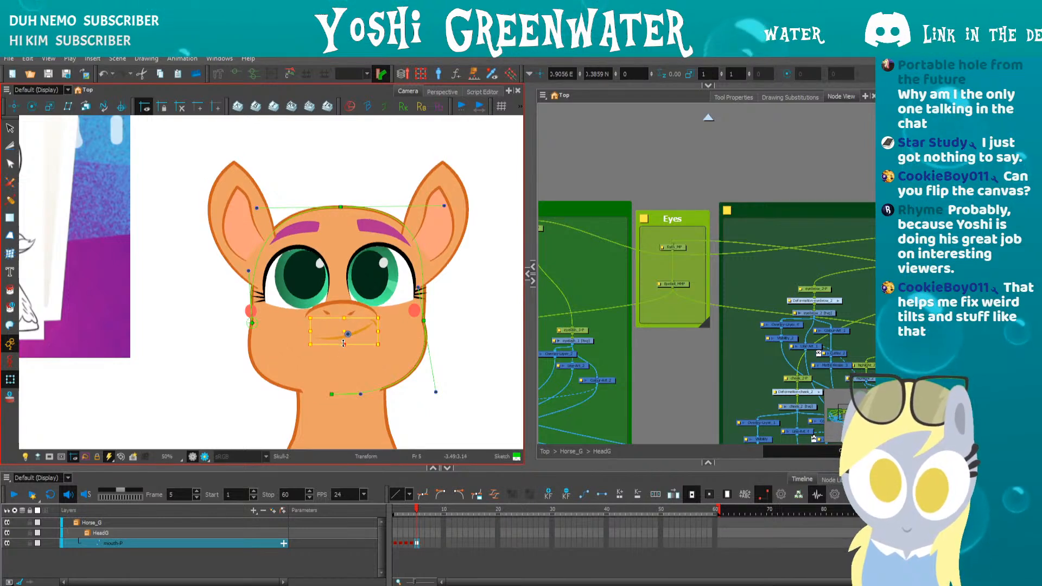
# - Compare the upward-tilted face on frame 5 with frame 4, checking the eyebrow placement
pyautogui.click(248, 398)
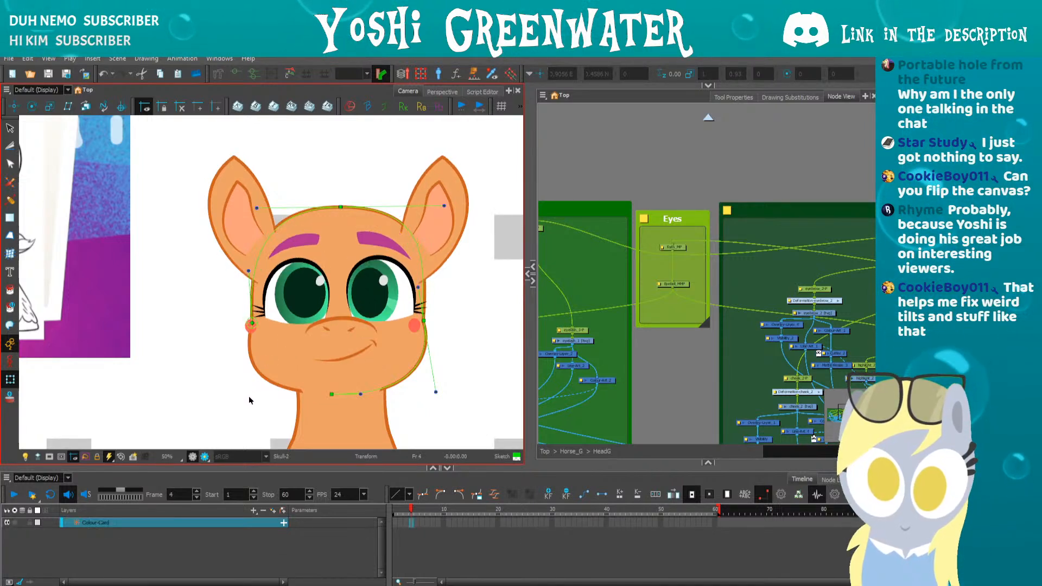
pyautogui.click(294, 247)
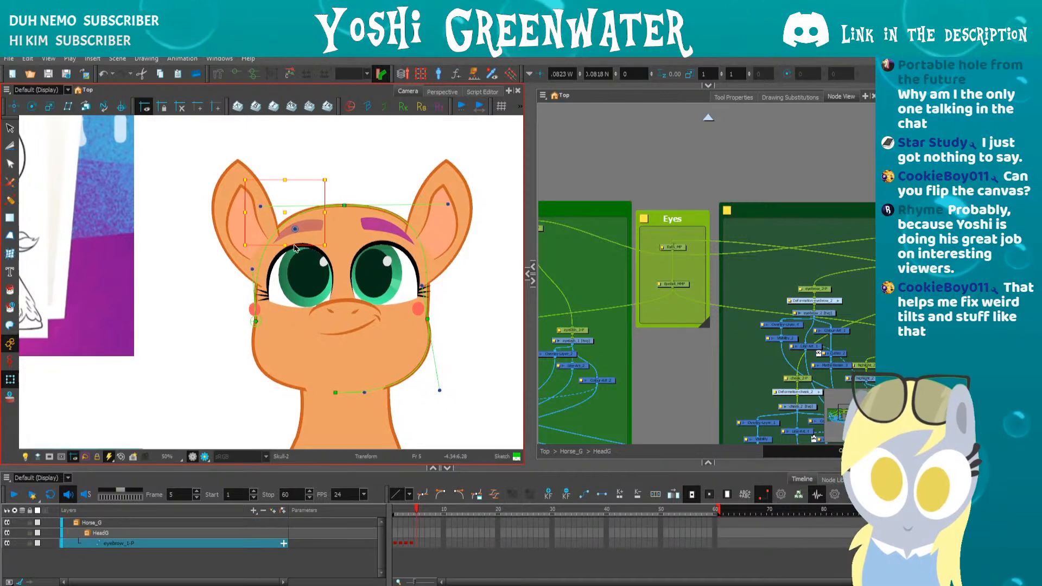
pyautogui.click(229, 319)
pyautogui.press(',')
pyautogui.press('.')
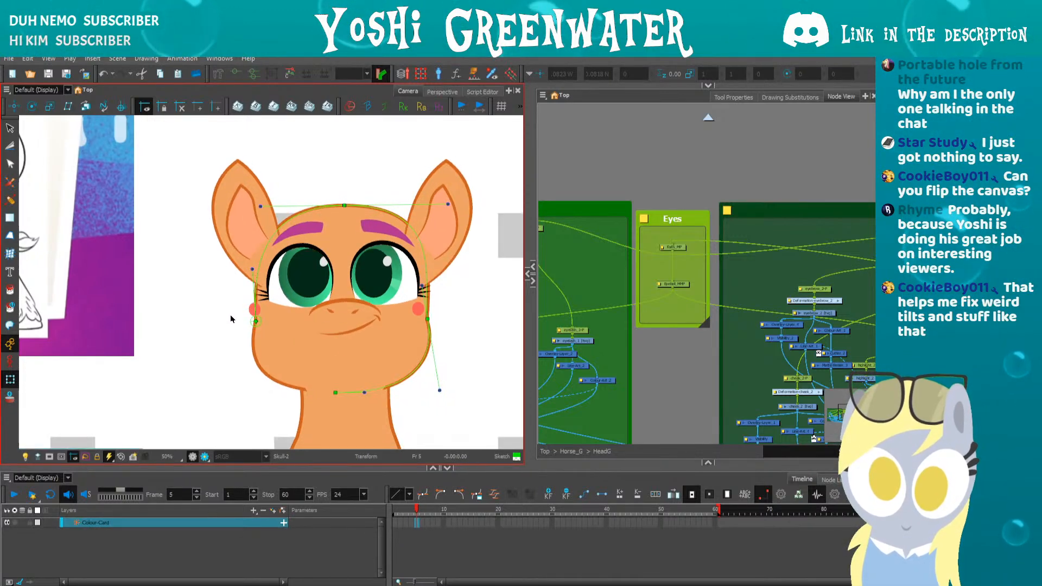
# - Select both ears on frame 5 and lower them a little further
pyautogui.click(248, 239)
pyautogui.press('/')
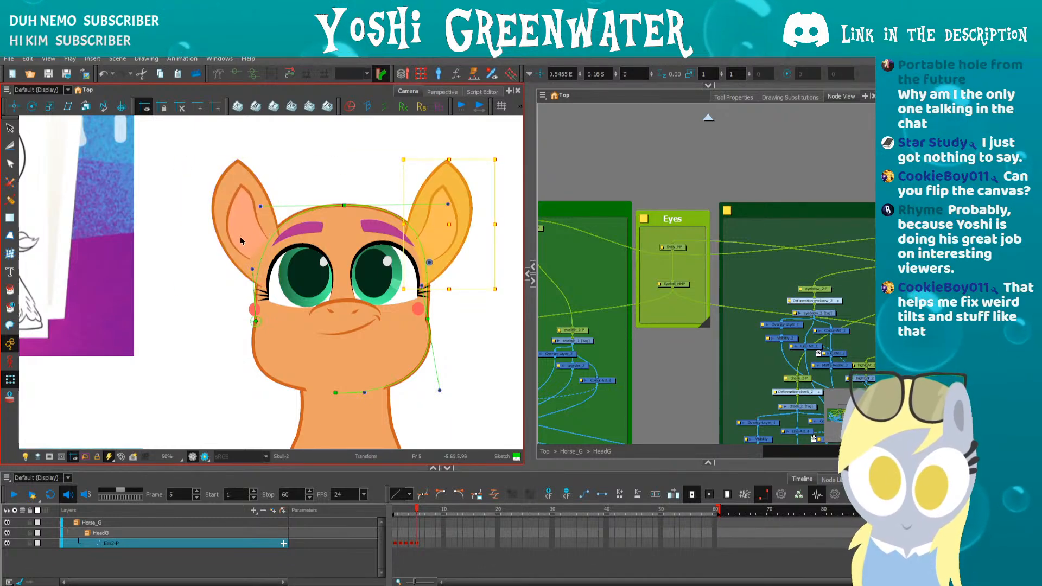
pyautogui.click(210, 298)
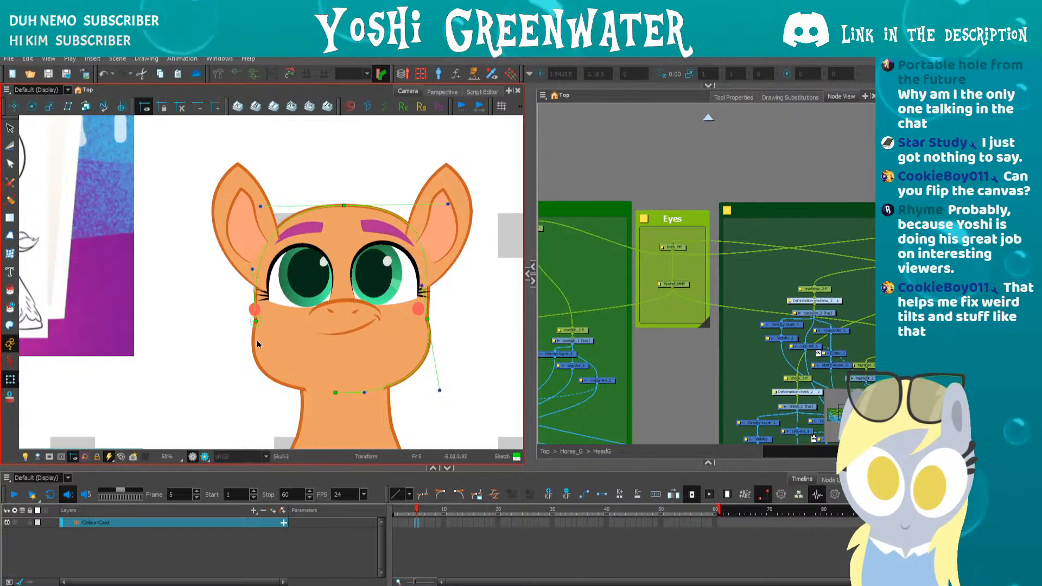
# - Try raising the skull deformer's chin point on frame 5, and lower its top-of-head point slightly to flatten the crown
pyautogui.click(334, 392)
pyautogui.moveTo(335, 393); pyautogui.dragTo(335, 389)
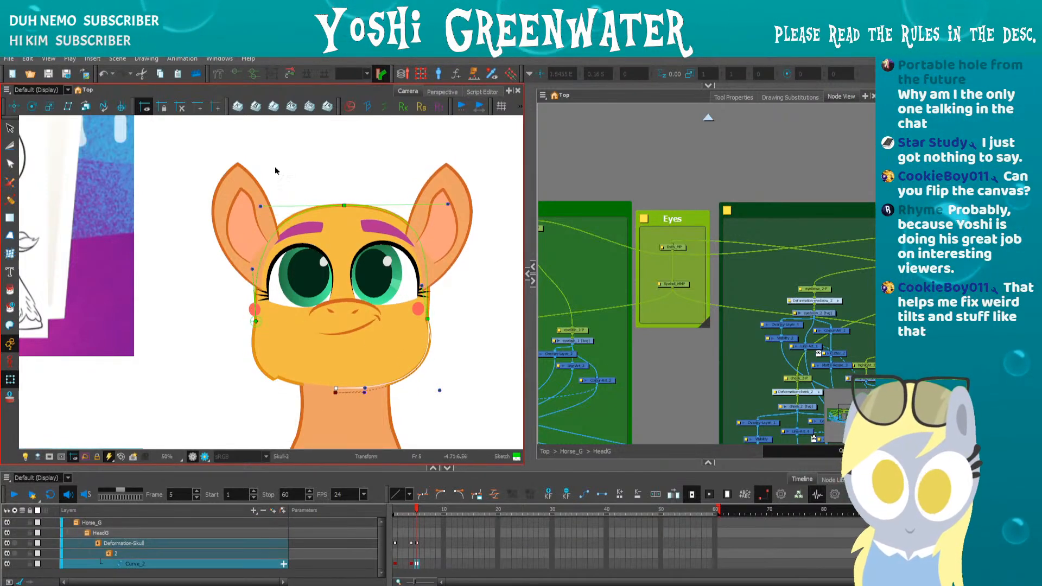
pyautogui.click(344, 206)
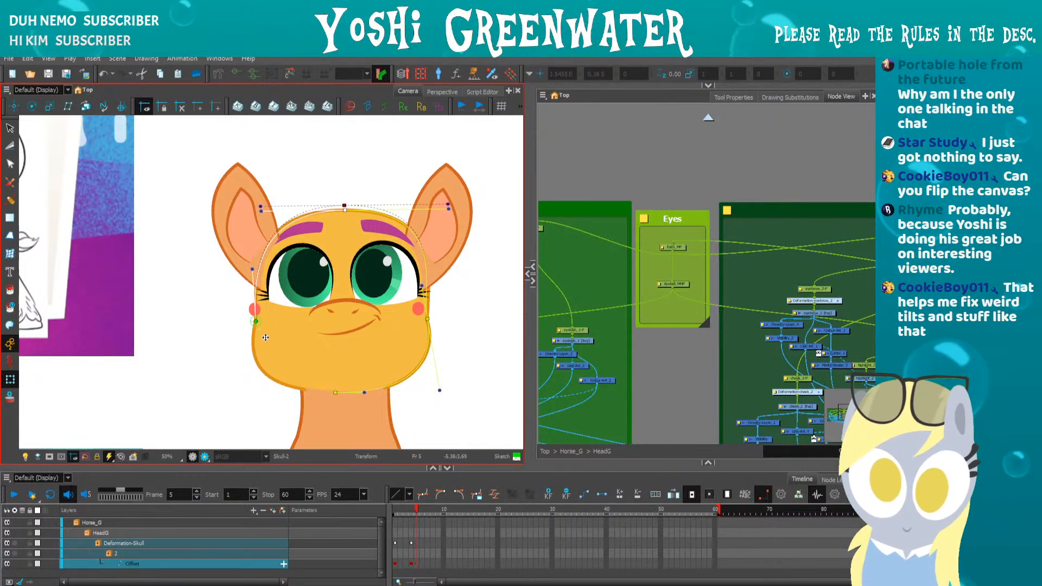
# - Try nudging the skull deformer's side point beside the blushing cheek upward on frame 5 and inspect the jaw outline
pyautogui.click(256, 322)
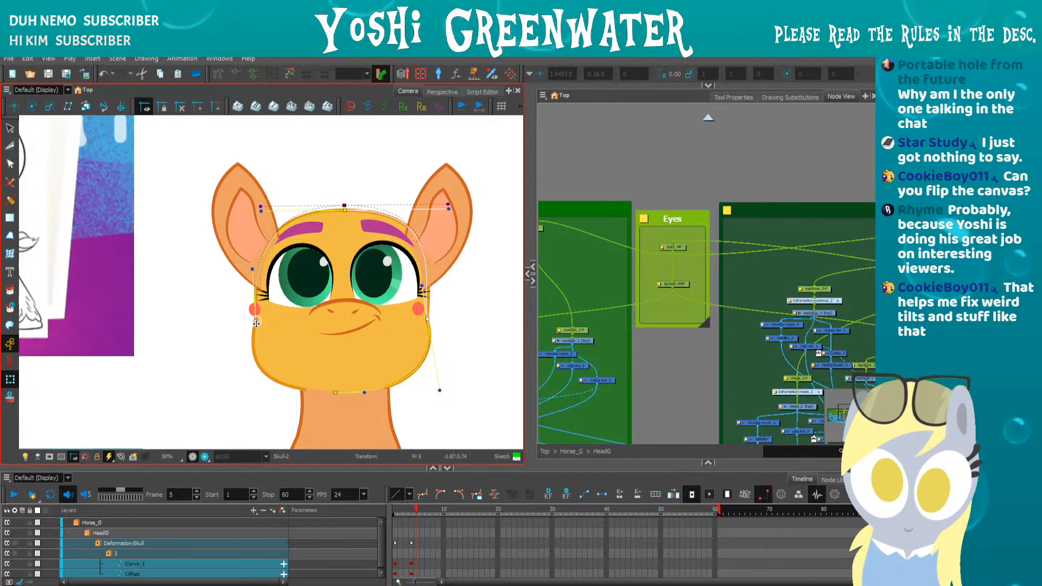
pyautogui.press('Up')
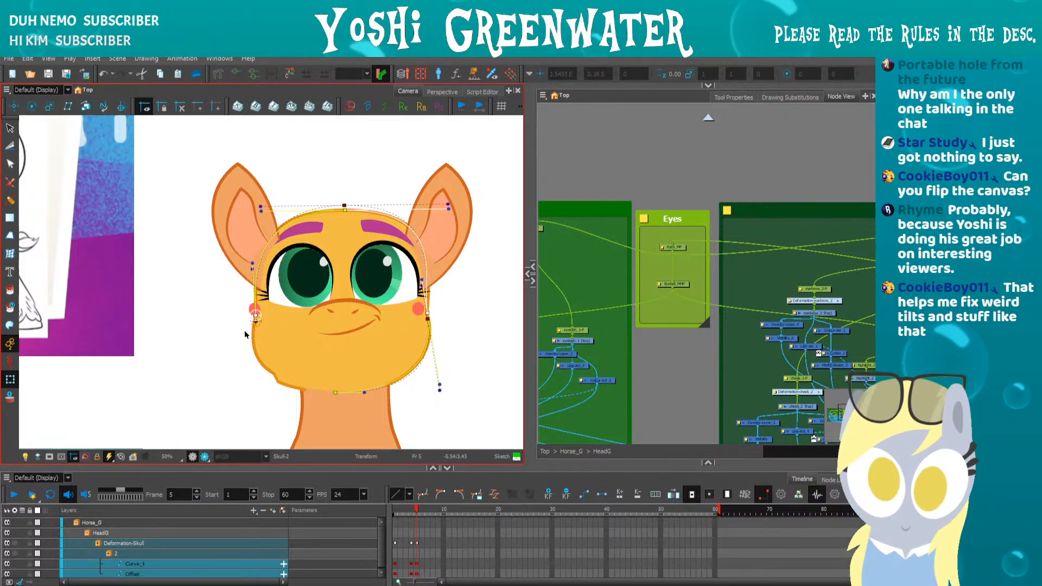
pyautogui.click(255, 315)
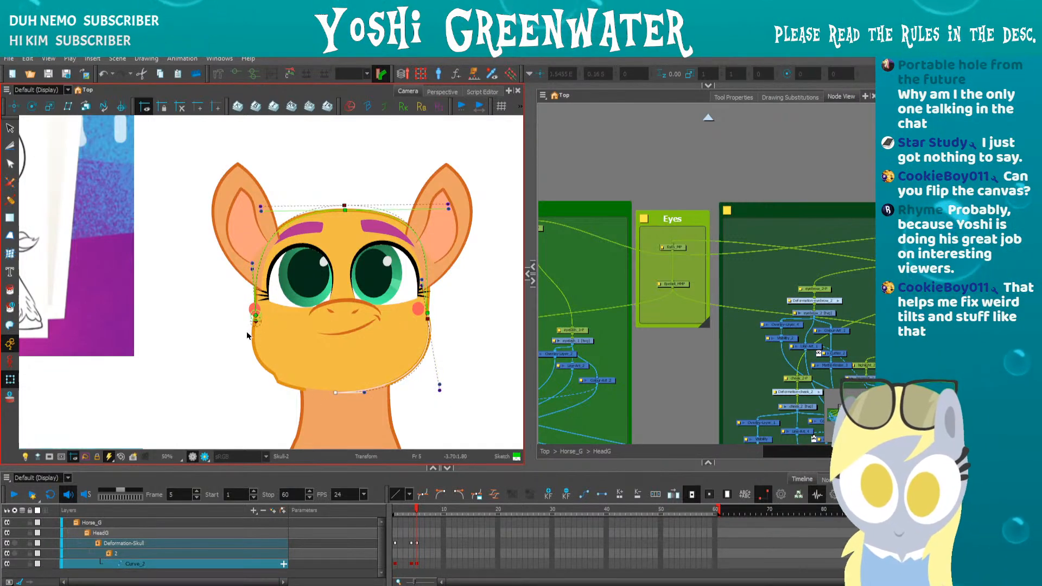
pyautogui.scroll(3, 255, 315)
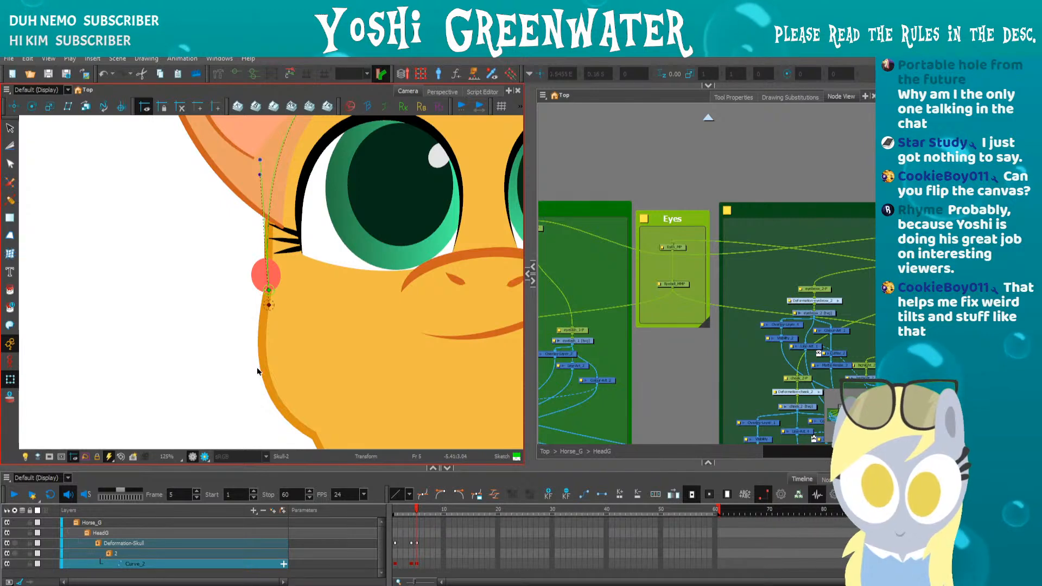
pyautogui.moveTo(257, 372); pyautogui.dragTo(216, 251)
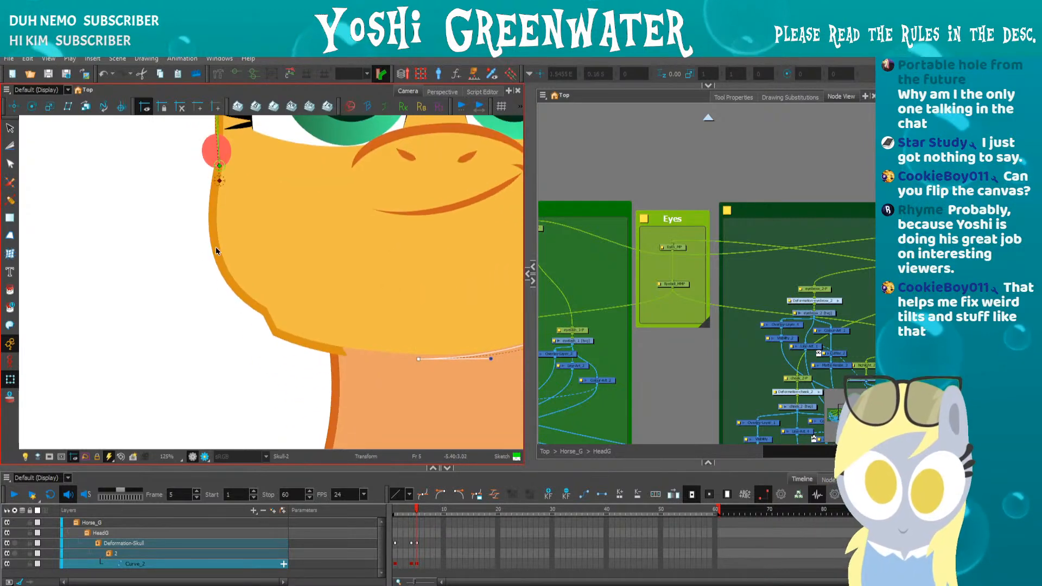
pyautogui.click(219, 180)
pyautogui.scroll(-4, 266, 314)
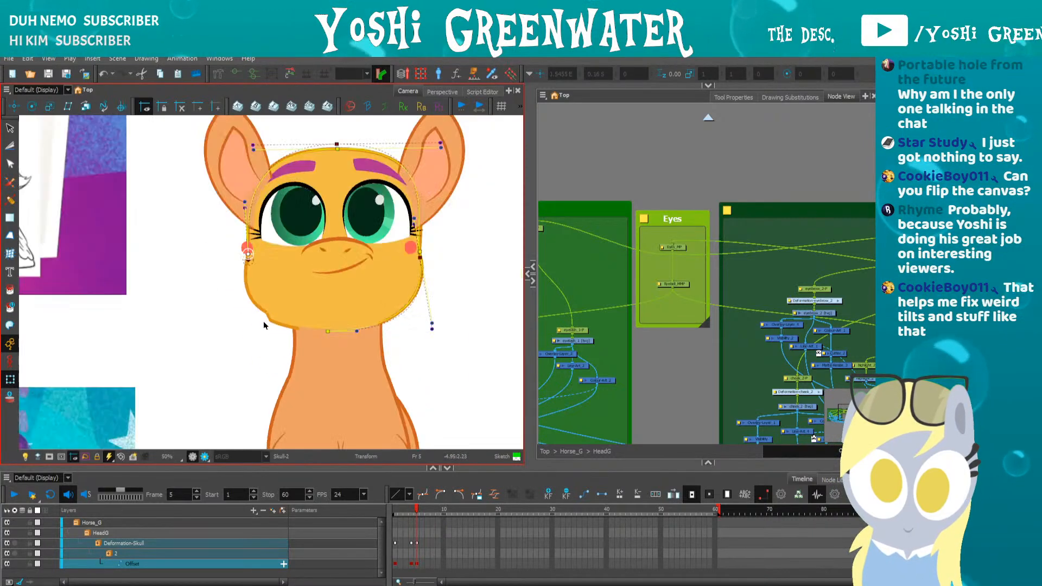
pyautogui.scroll(2, 259, 331)
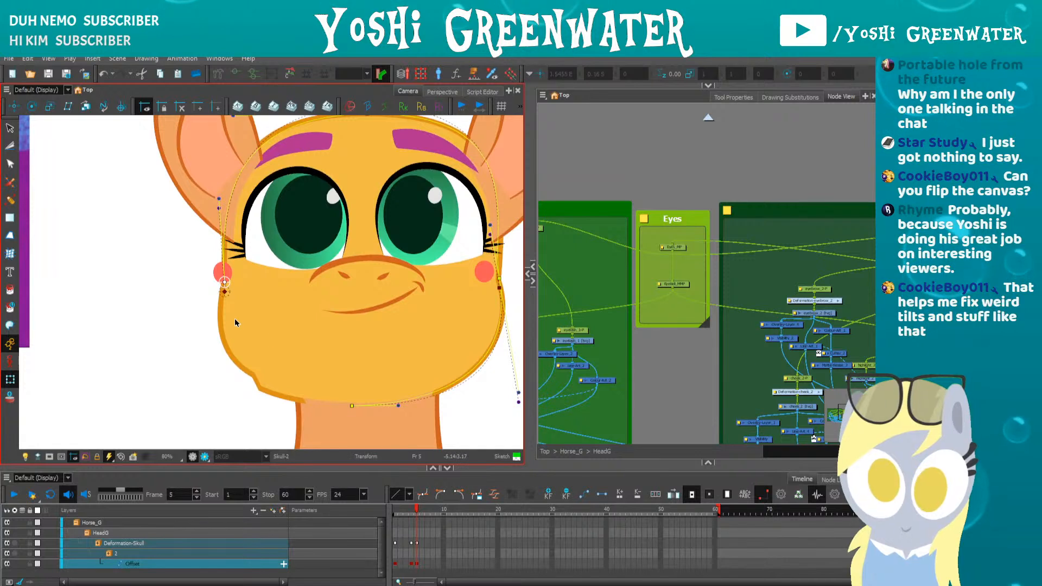
# - Move the skull's cheek-side deformer point back down on frame 5 to smooth the jaw outline
pyautogui.click(350, 405)
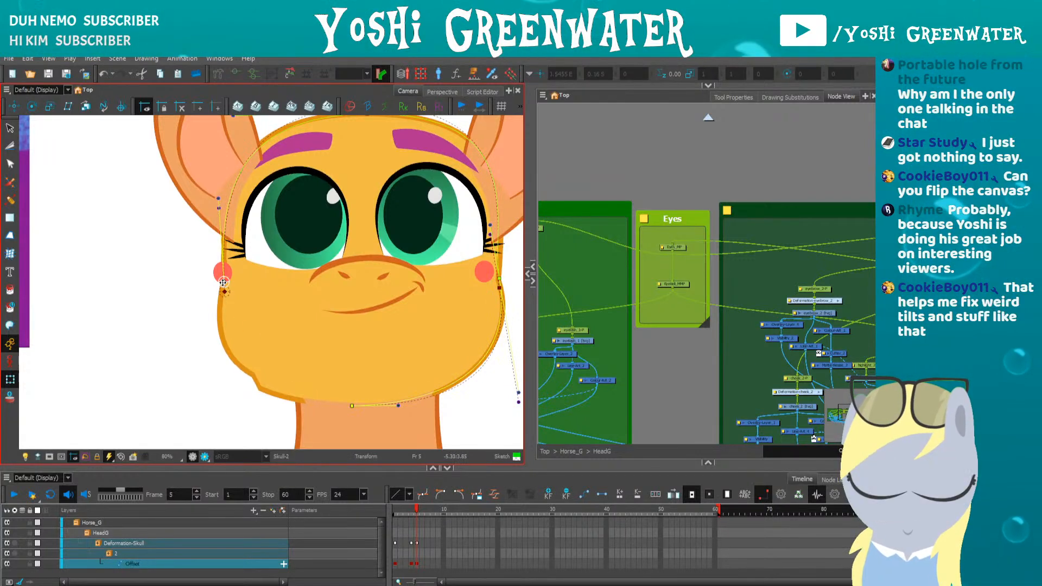
pyautogui.moveTo(224, 278); pyautogui.dragTo(181, 324)
pyautogui.click(195, 316)
pyautogui.moveTo(301, 467); pyautogui.dragTo(292, 454)
# - Compare the reshaped skull on frame 5 with frame 4, checking both side points and the overall head silhouette
pyautogui.press(',')
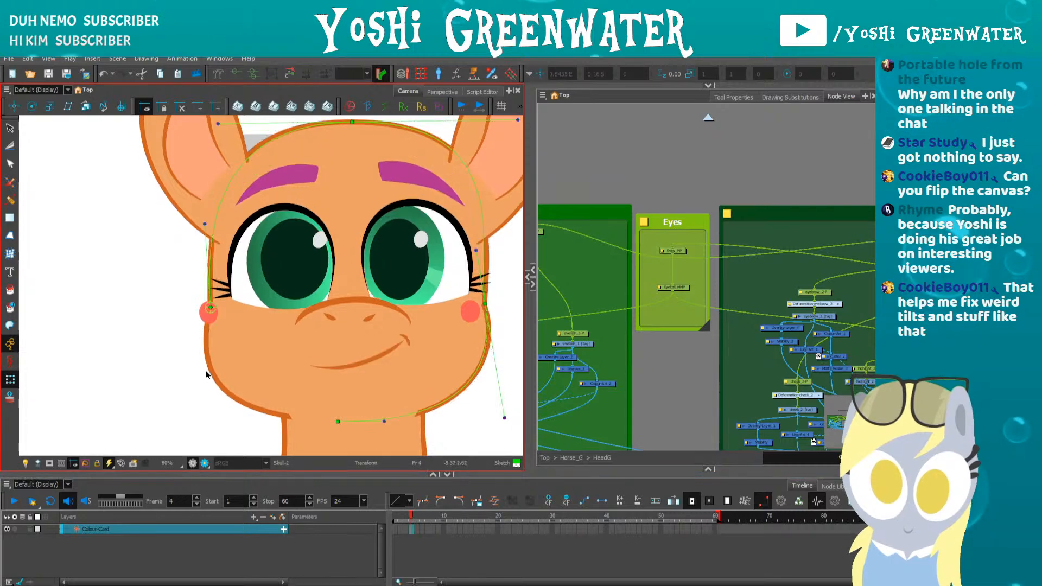
pyautogui.press('.')
pyautogui.press(',')
pyautogui.press('.')
pyautogui.click(209, 307)
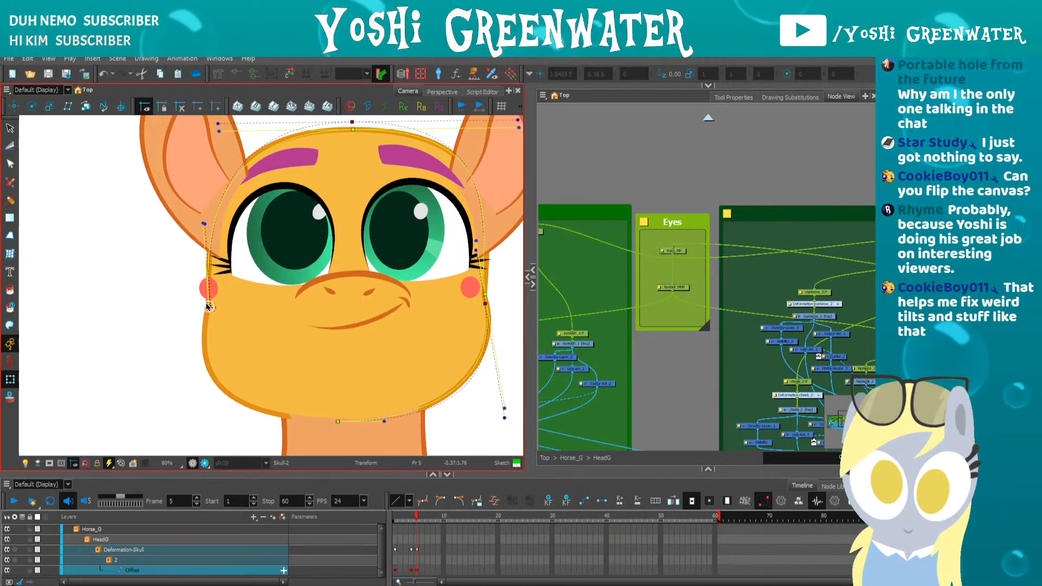
pyautogui.click(485, 294)
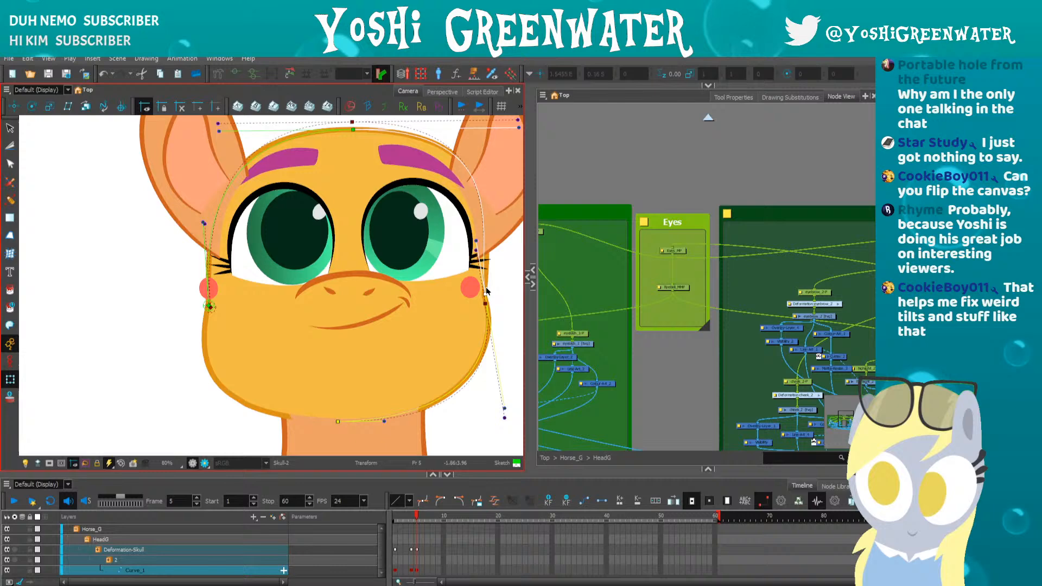
pyautogui.click(178, 361)
pyautogui.scroll(-2, 168, 353)
pyautogui.moveTo(179, 177); pyautogui.dragTo(280, 161)
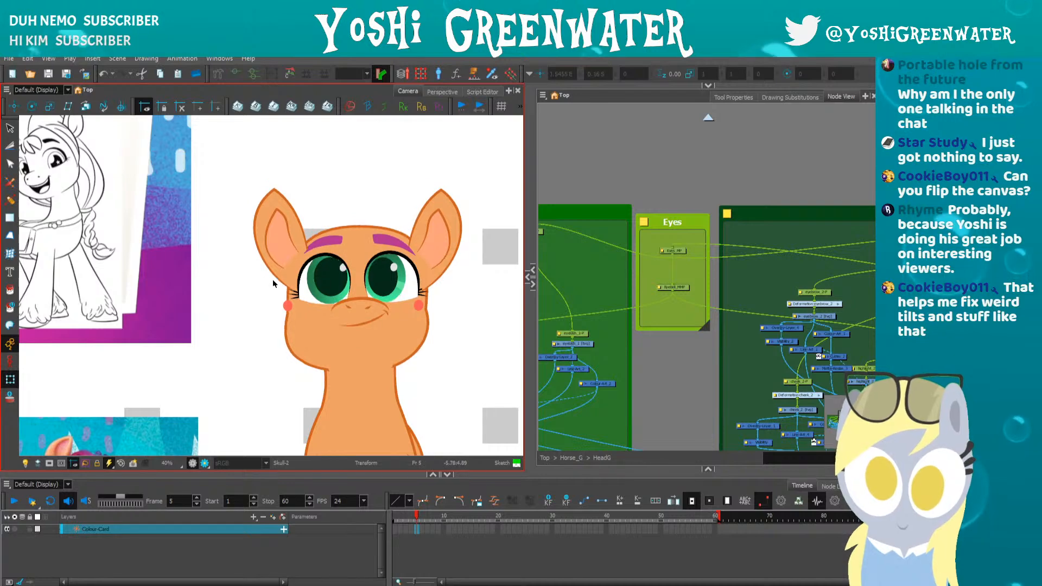
pyautogui.moveTo(273, 280); pyautogui.dragTo(273, 283)
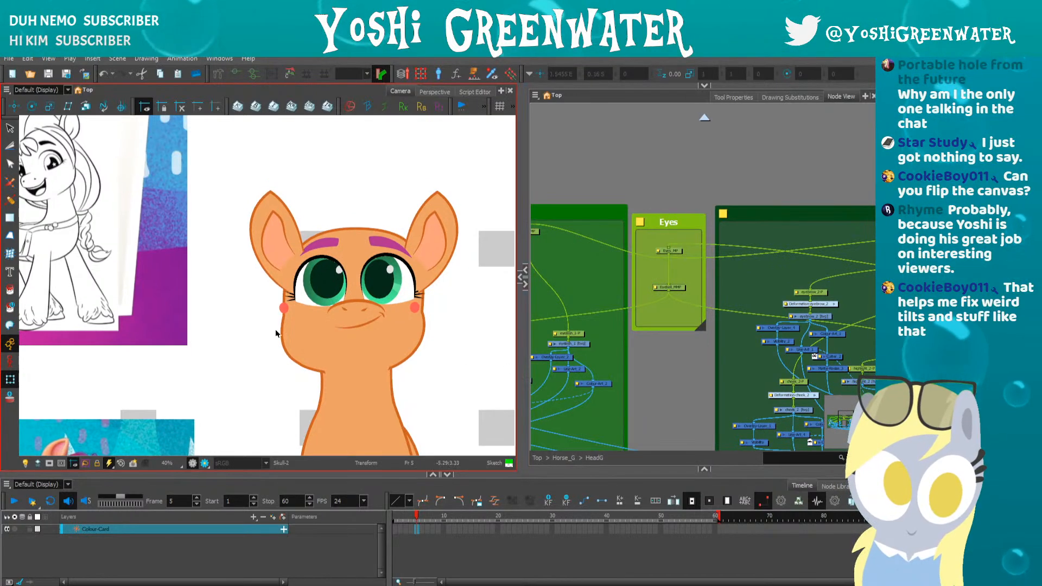
# - Enlarge the timeline, find the head group's layers and select the Head_M_P keyframe on frame 4
pyautogui.moveTo(342, 472); pyautogui.dragTo(393, 377)
pyautogui.scroll(5, 369, 513)
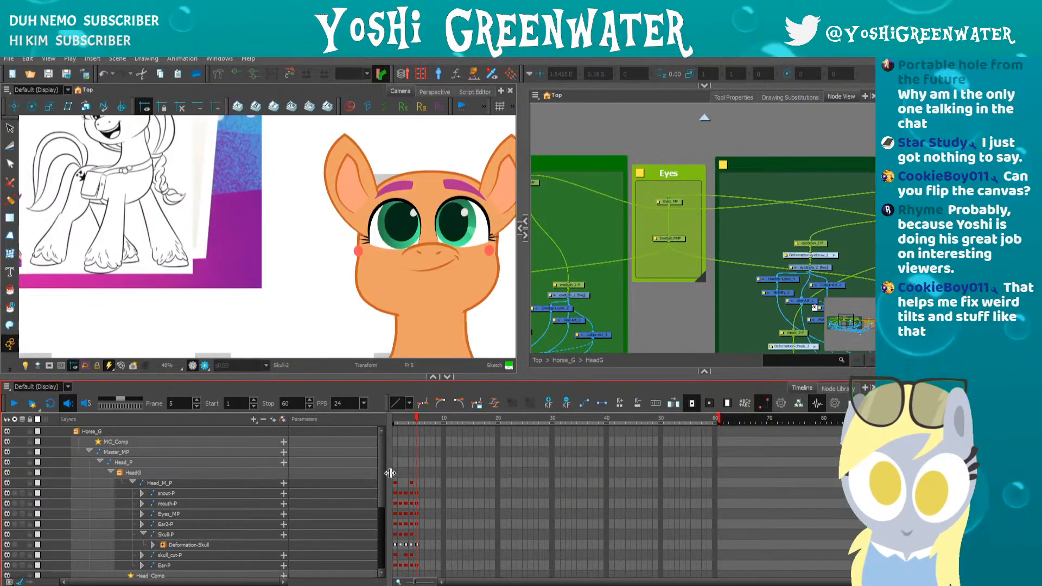
pyautogui.moveTo(382, 469); pyautogui.dragTo(381, 472)
pyautogui.moveTo(329, 335); pyautogui.dragTo(252, 318)
pyautogui.moveTo(381, 462); pyautogui.dragTo(379, 480)
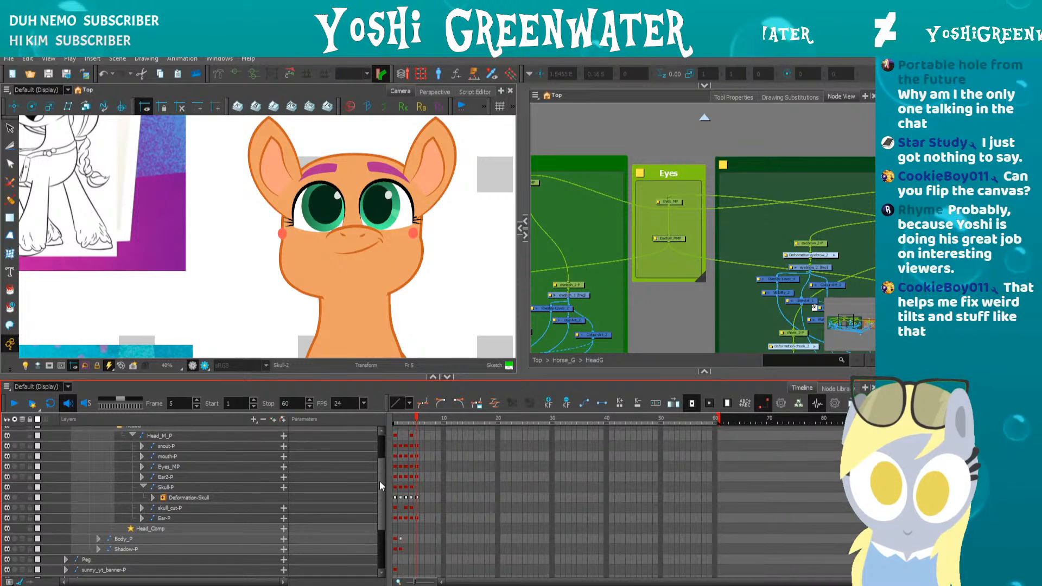
pyautogui.click(412, 435)
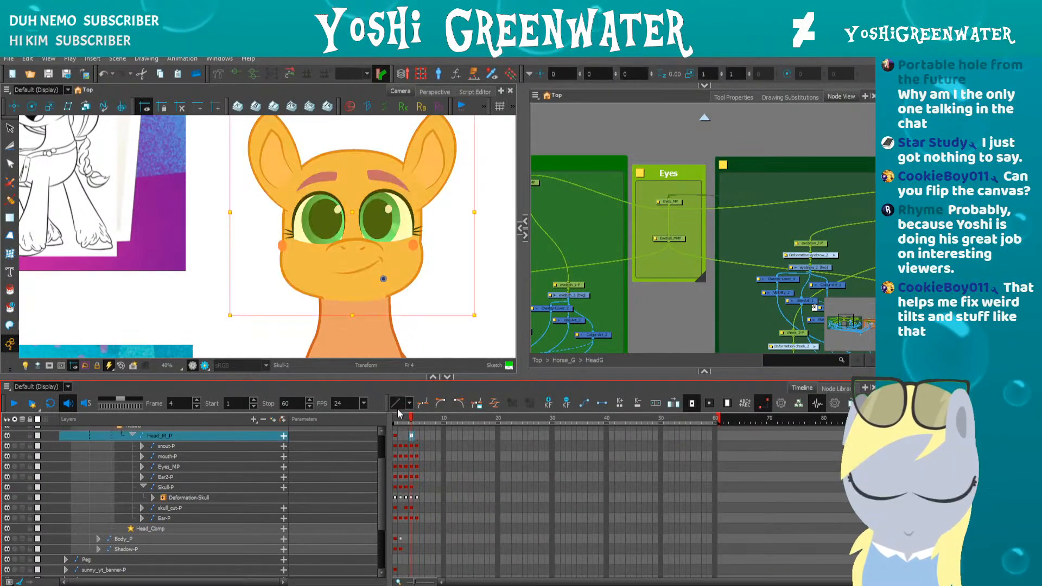
# - Select Head_Comp on frame 4 and expand all layers in the enlarged timeline
pyautogui.moveTo(397, 377); pyautogui.dragTo(395, 338)
pyautogui.scroll(2, 344, 491)
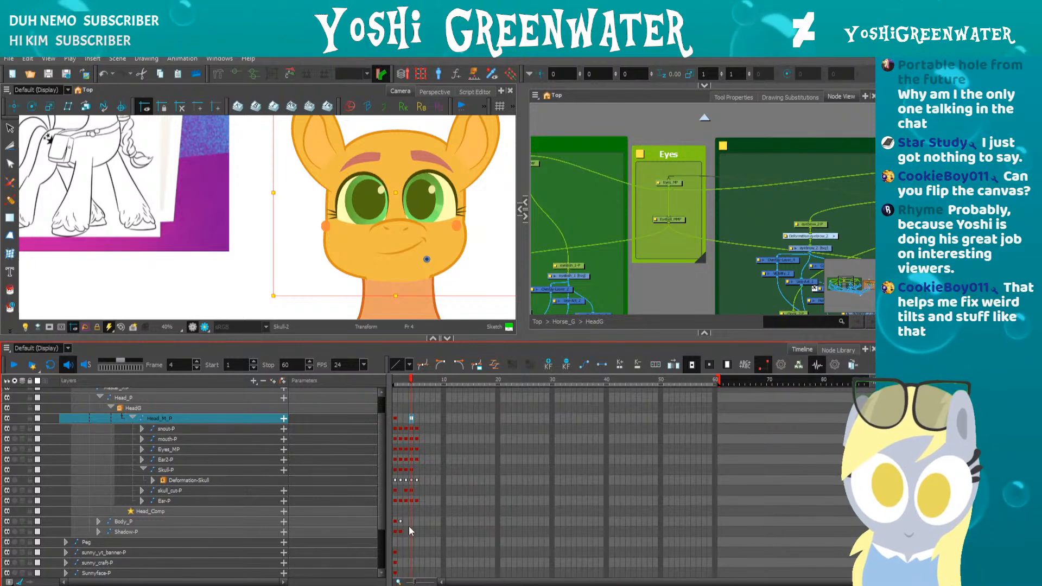
pyautogui.click(411, 511)
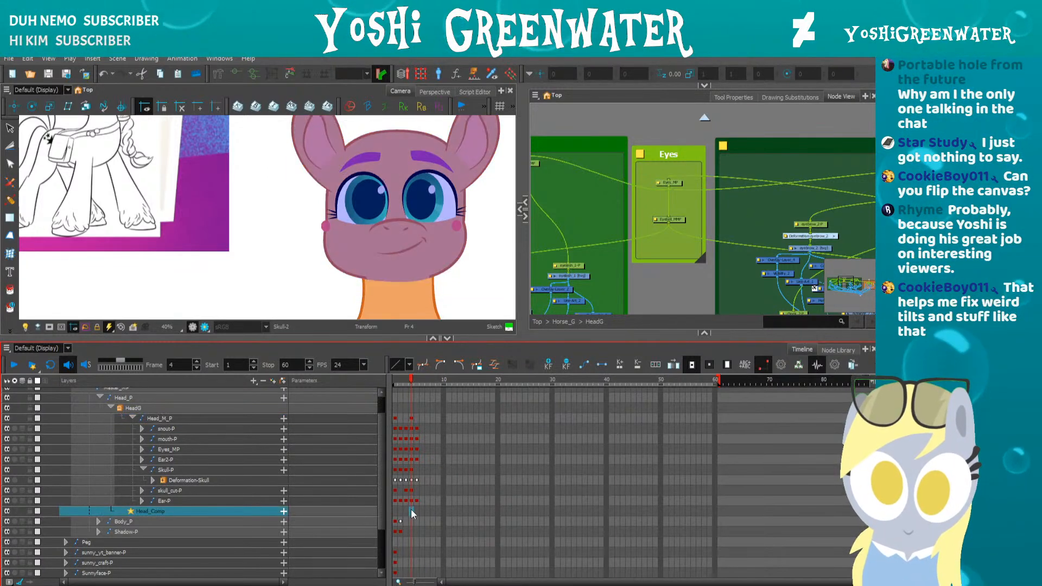
pyautogui.moveTo(394, 325); pyautogui.dragTo(403, 289)
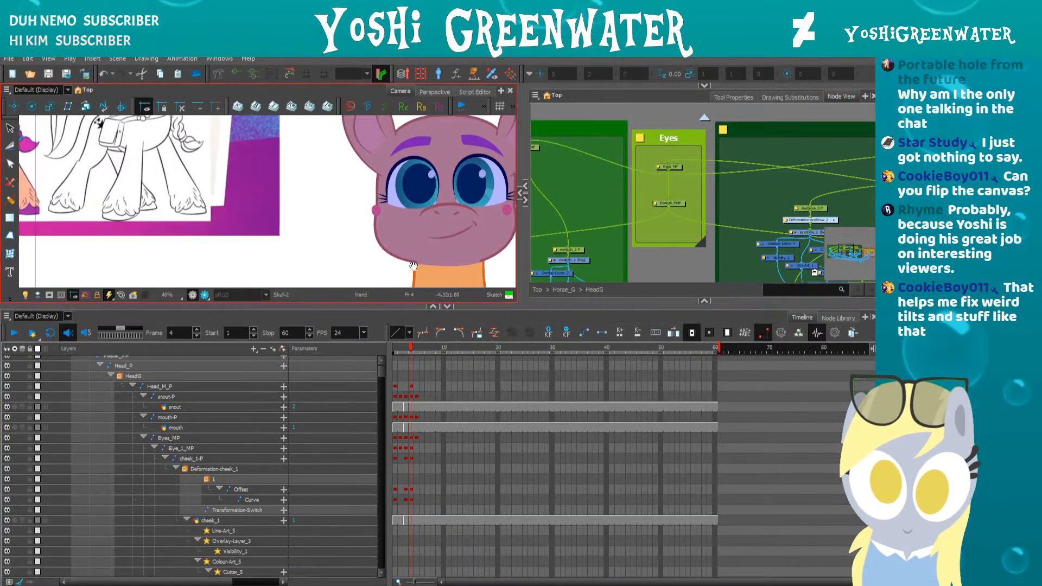
# - Collapse the Body_P, Shadow-P and Peg layers, the reference image layers and the _Master_-P layer in the timeline
pyautogui.moveTo(382, 363); pyautogui.dragTo(390, 428)
pyautogui.click(100, 478)
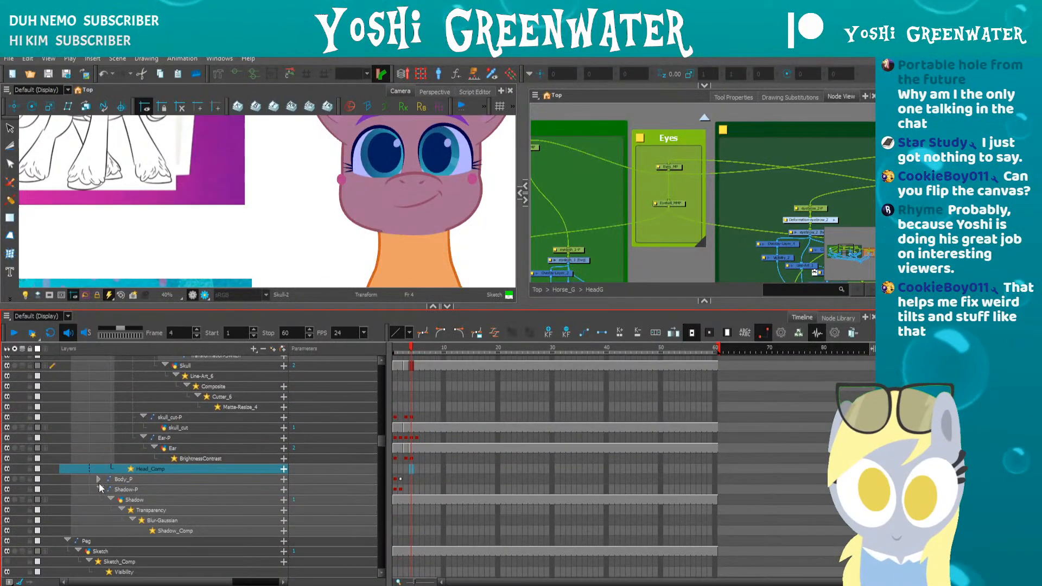
pyautogui.click(99, 488)
pyautogui.click(67, 499)
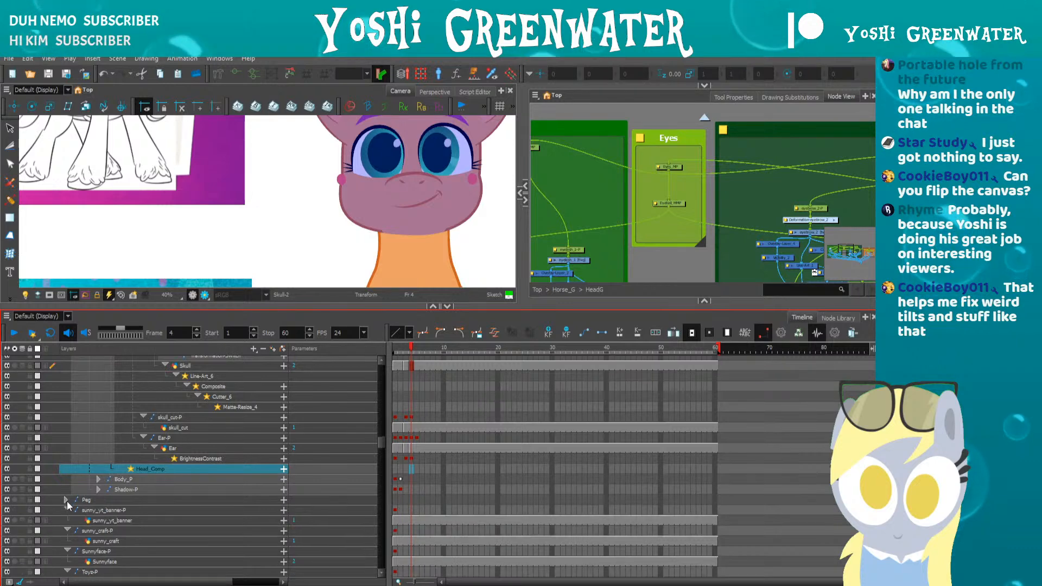
pyautogui.click(68, 510)
pyautogui.click(67, 520)
pyautogui.click(67, 530)
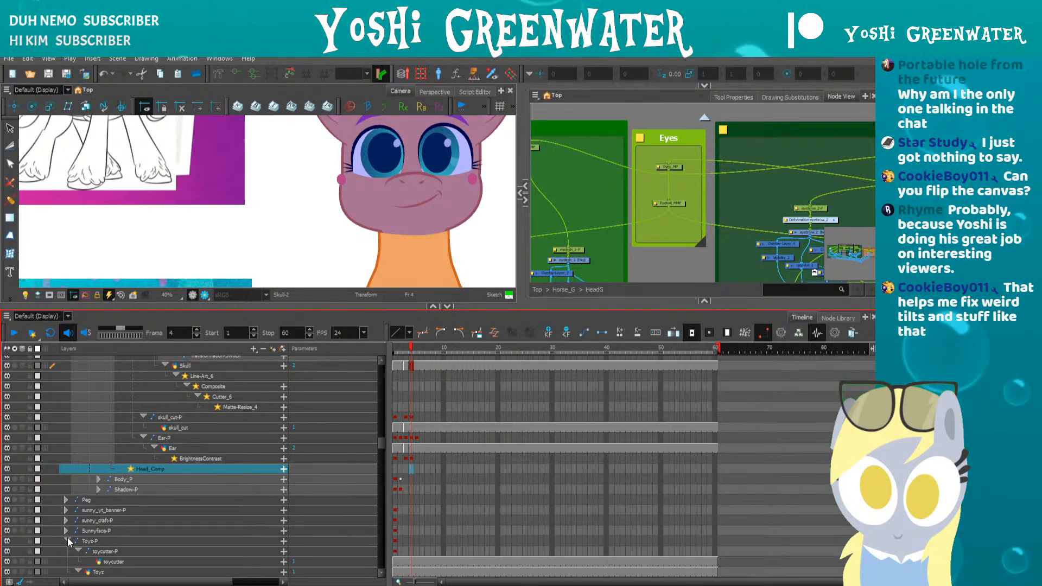
pyautogui.click(67, 541)
pyautogui.click(67, 551)
pyautogui.click(67, 562)
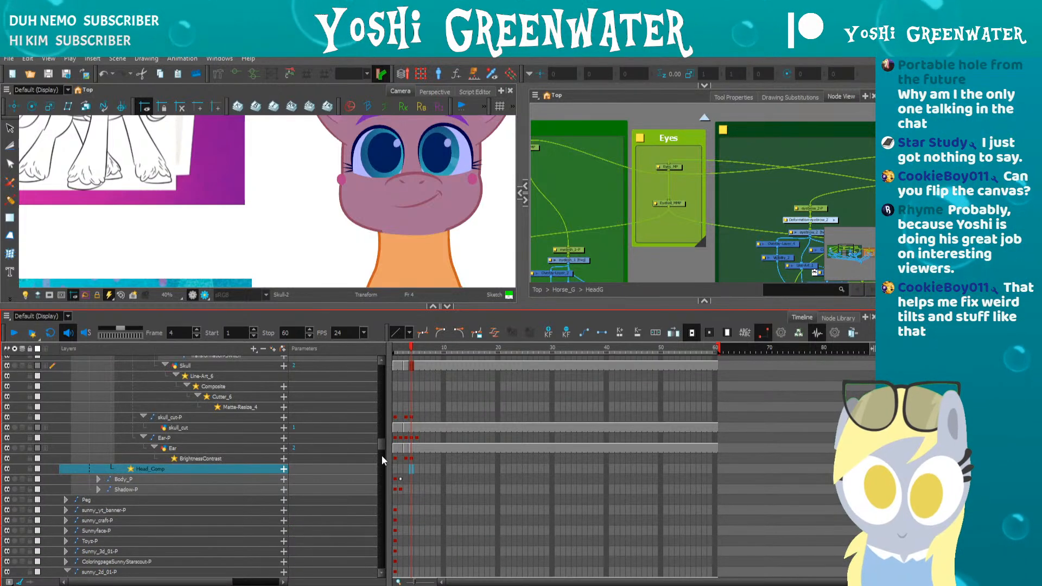
pyautogui.scroll(-4, 382, 455)
pyautogui.click(68, 460)
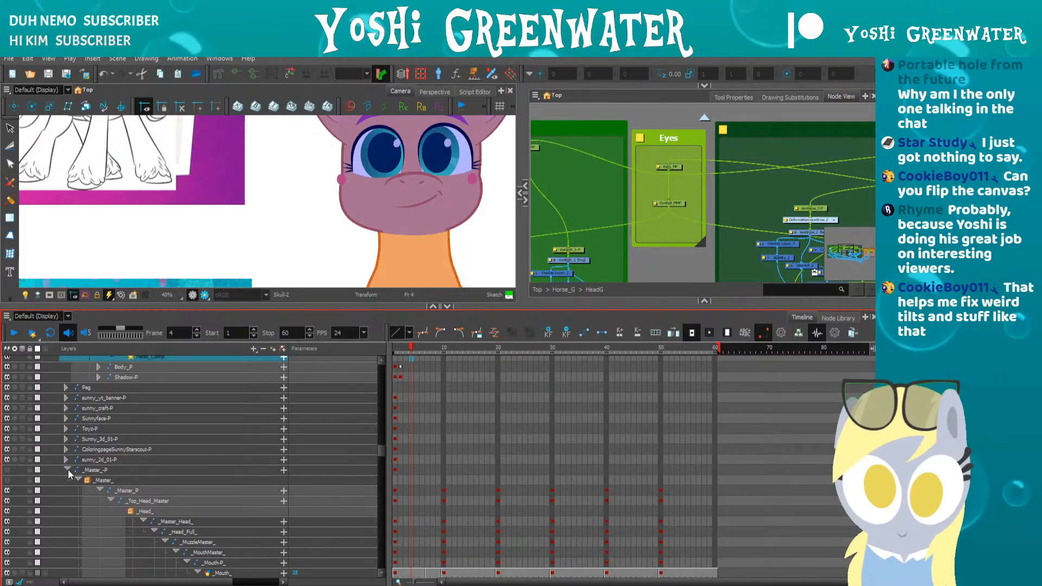
pyautogui.click(67, 469)
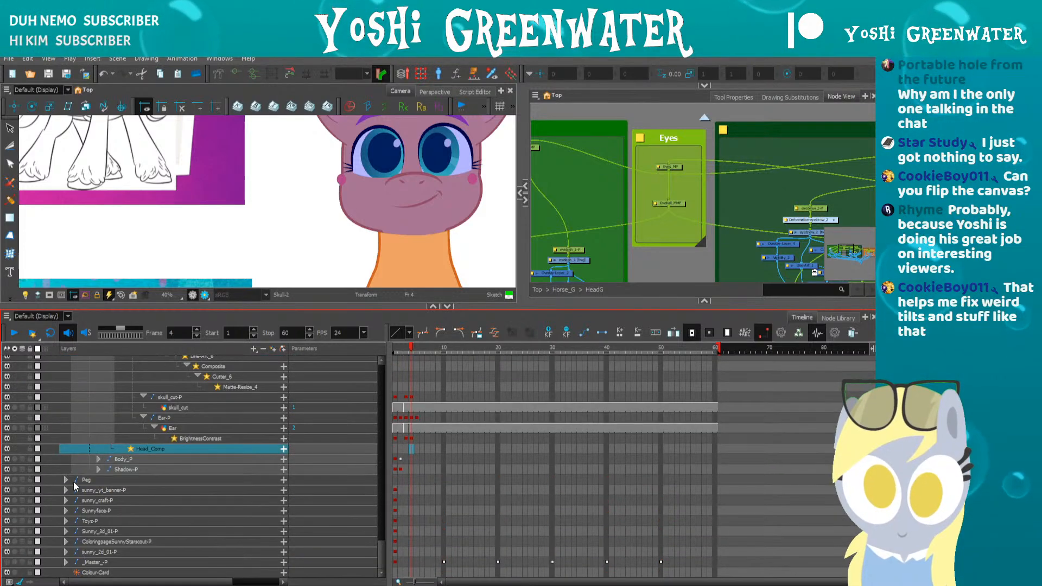
# - Select the _Master_-P peg and locate its node in the node network
pyautogui.click(397, 563)
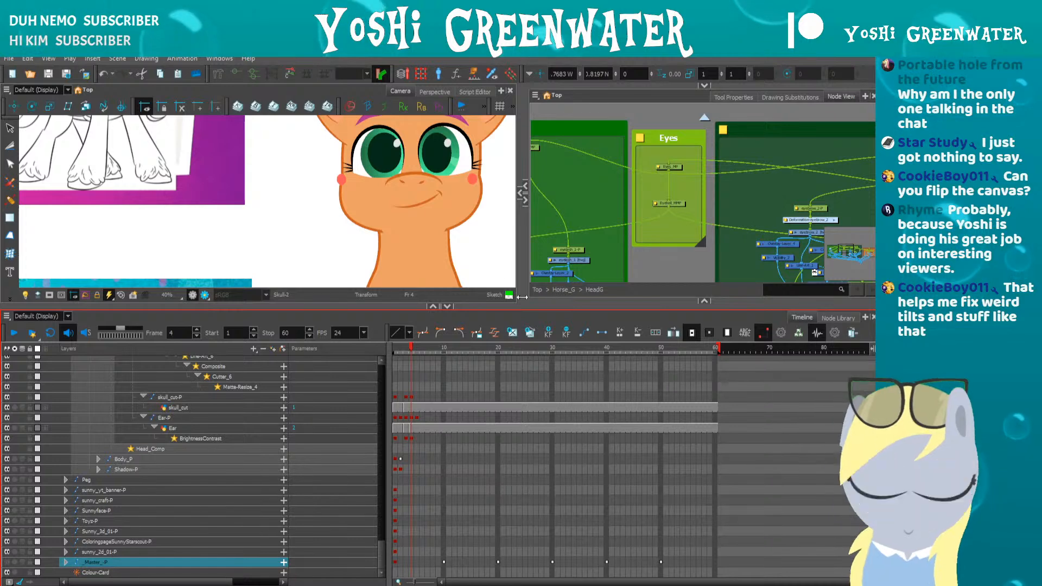
pyautogui.press('o')
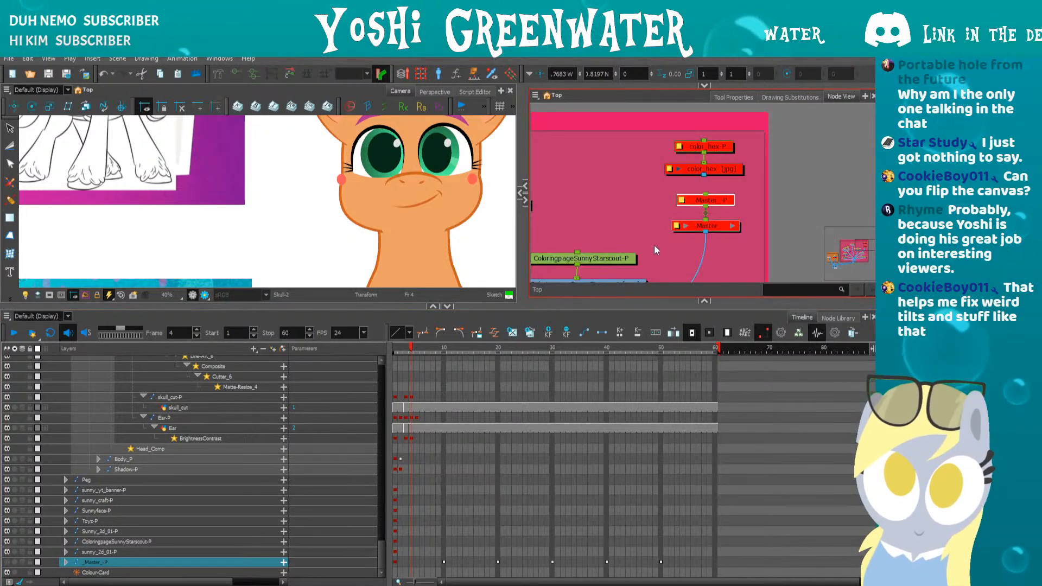
pyautogui.moveTo(346, 245); pyautogui.dragTo(285, 280)
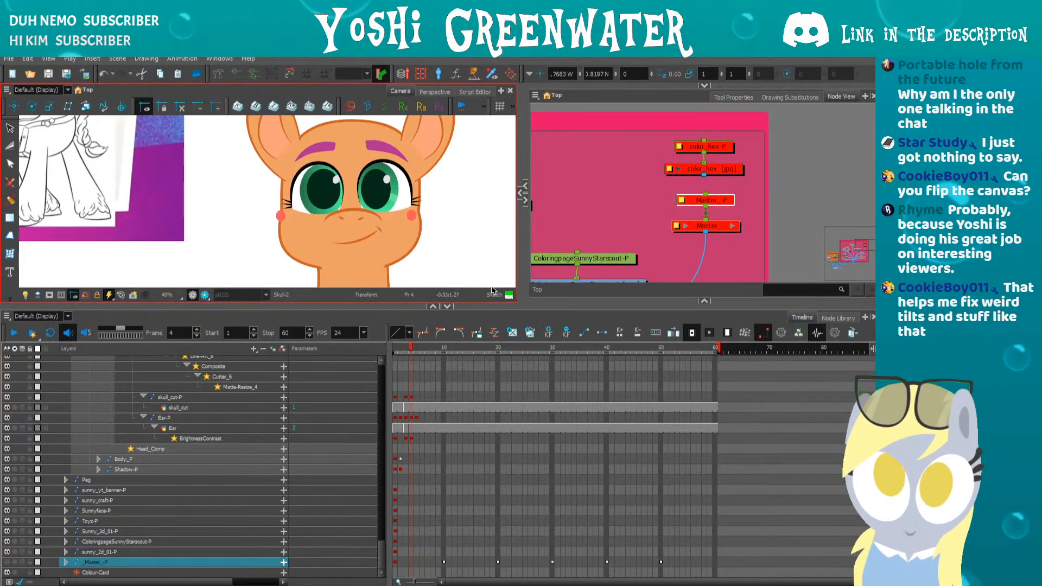
pyautogui.moveTo(459, 306); pyautogui.dragTo(458, 313)
# - Step back through the earlier head poses and forward to frame 5 to compare the views
pyautogui.press(',')
pyautogui.press(',')
pyautogui.press(',')
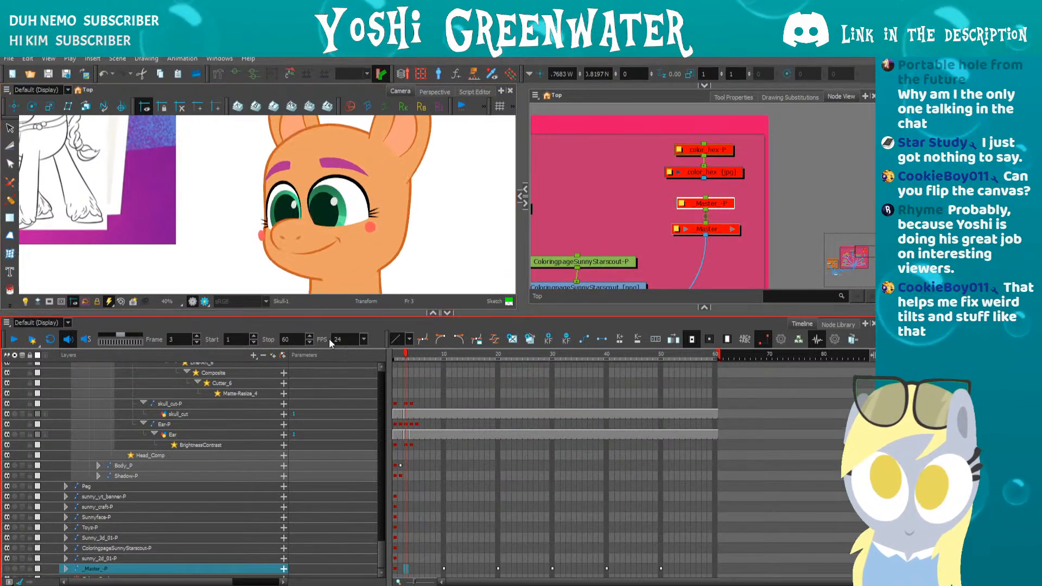
pyautogui.press('.')
pyautogui.press('.')
pyautogui.press('.')
pyautogui.press('.')
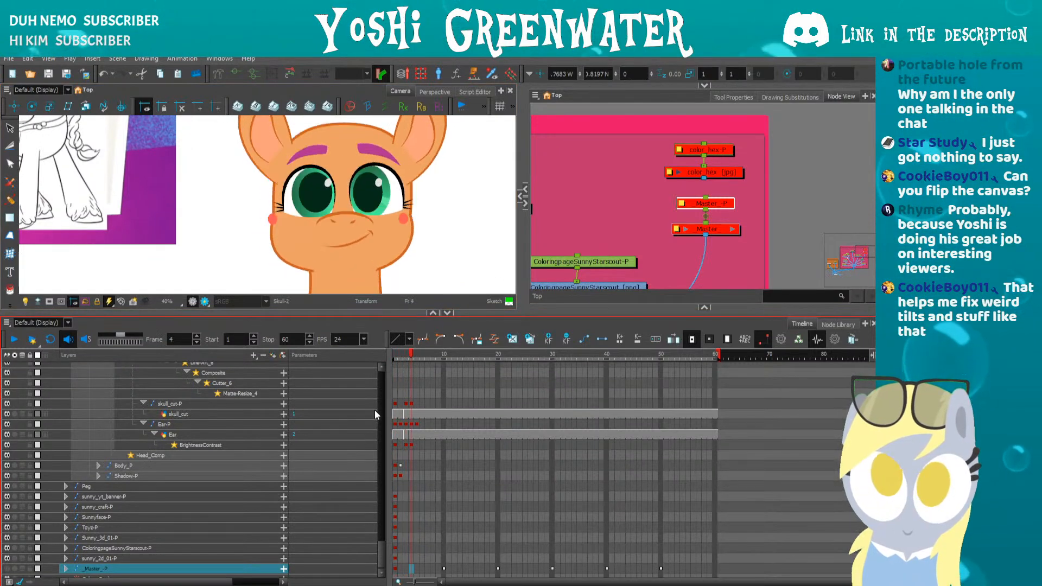
pyautogui.moveTo(359, 310); pyautogui.dragTo(359, 318)
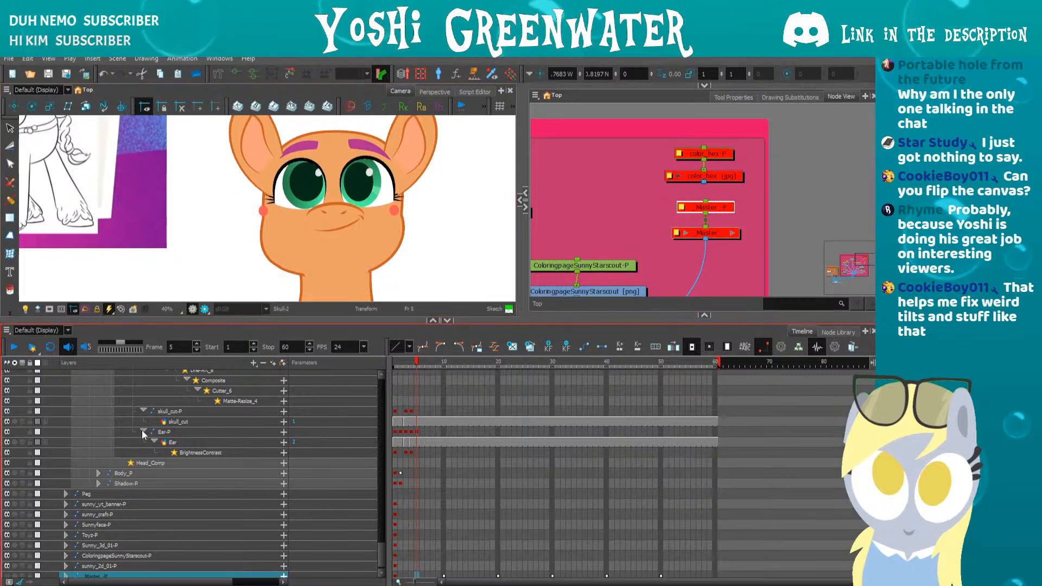
# - Enlarge the timeline, return its layer list to Horse_G, and select the skull to reveal its nodes inside the HeadG group
pyautogui.moveTo(383, 532); pyautogui.dragTo(413, 227)
pyautogui.moveTo(209, 185); pyautogui.dragTo(225, 169)
pyautogui.scroll(-6, 228, 172)
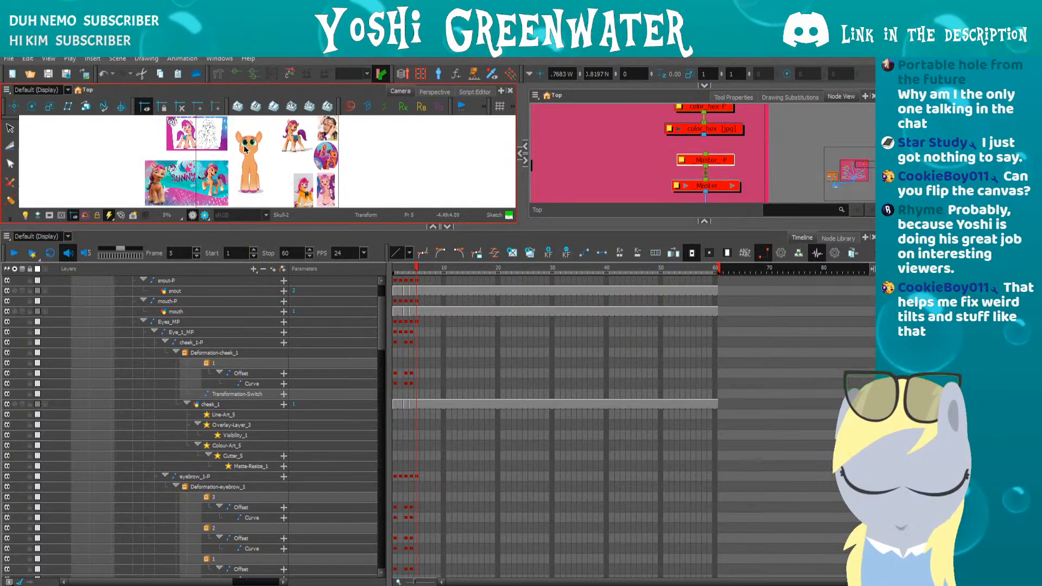
pyautogui.scroll(4, 245, 145)
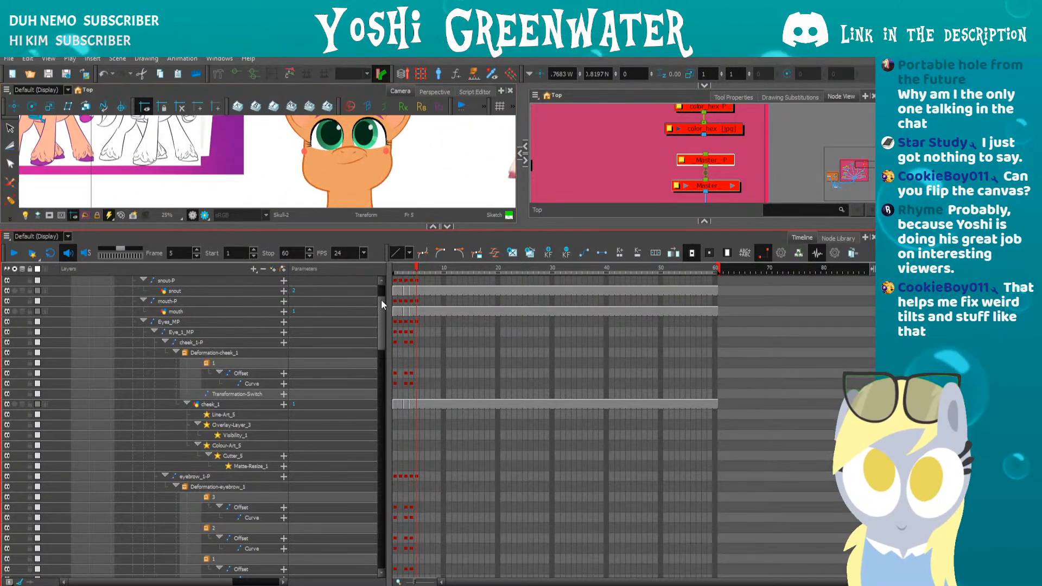
pyautogui.moveTo(381, 299); pyautogui.dragTo(381, 285)
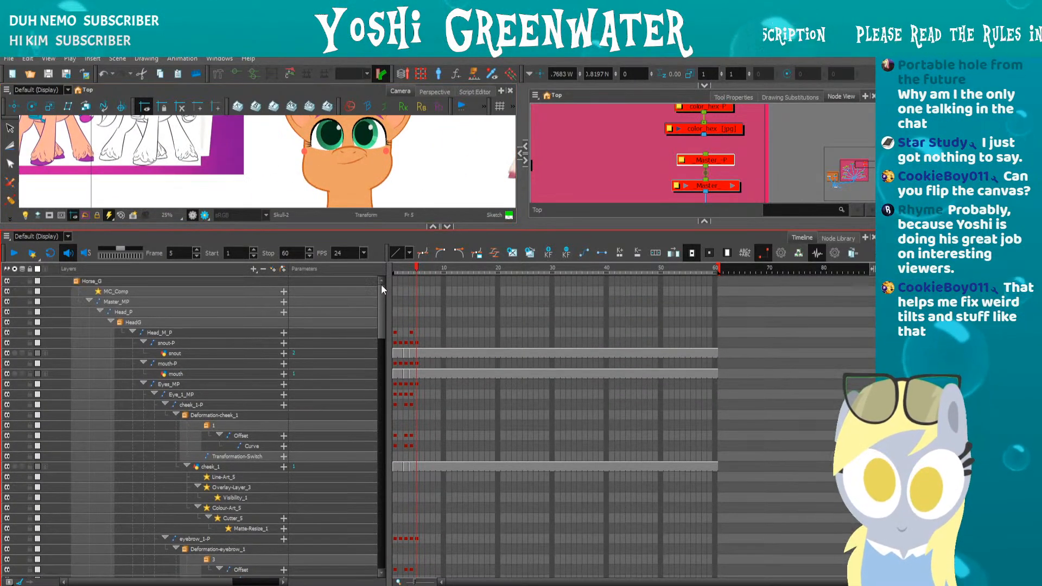
pyautogui.moveTo(571, 164); pyautogui.dragTo(735, 177)
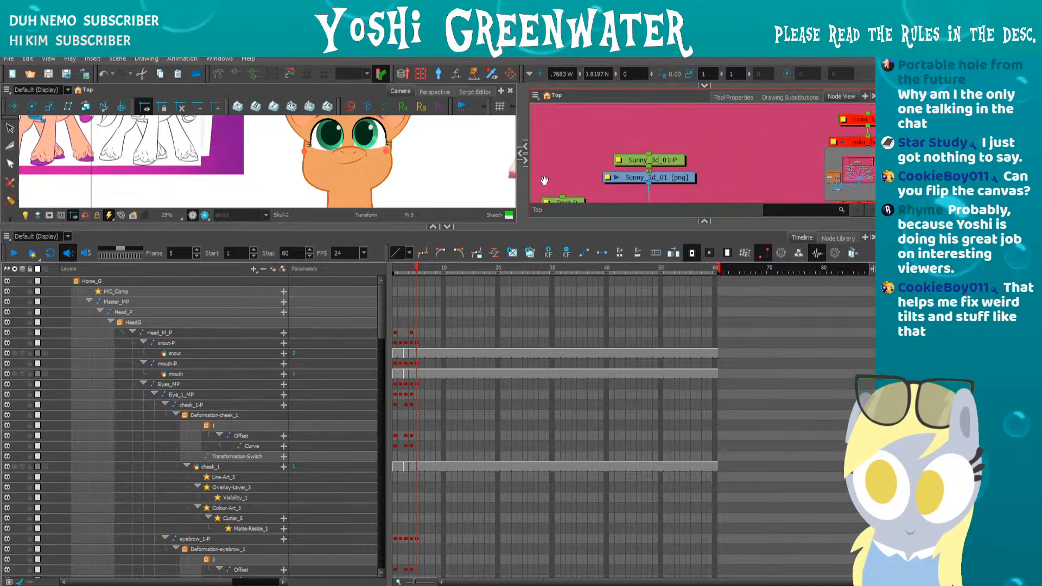
pyautogui.click(321, 150)
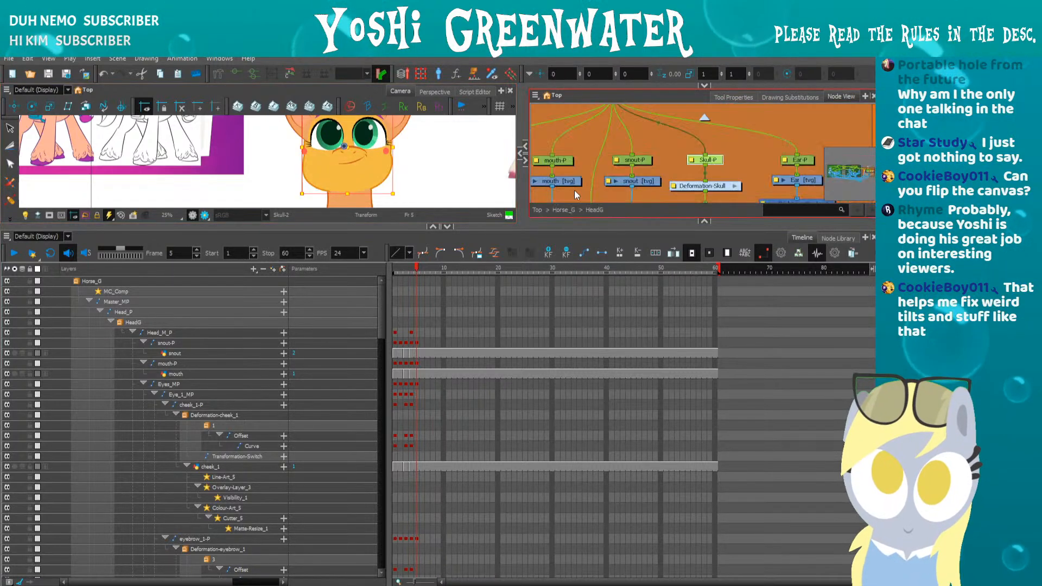
# - Copy the frame 4 keyframes of all head layers from Head_M_P through BrightnessContrast to frame 6
pyautogui.click(411, 332)
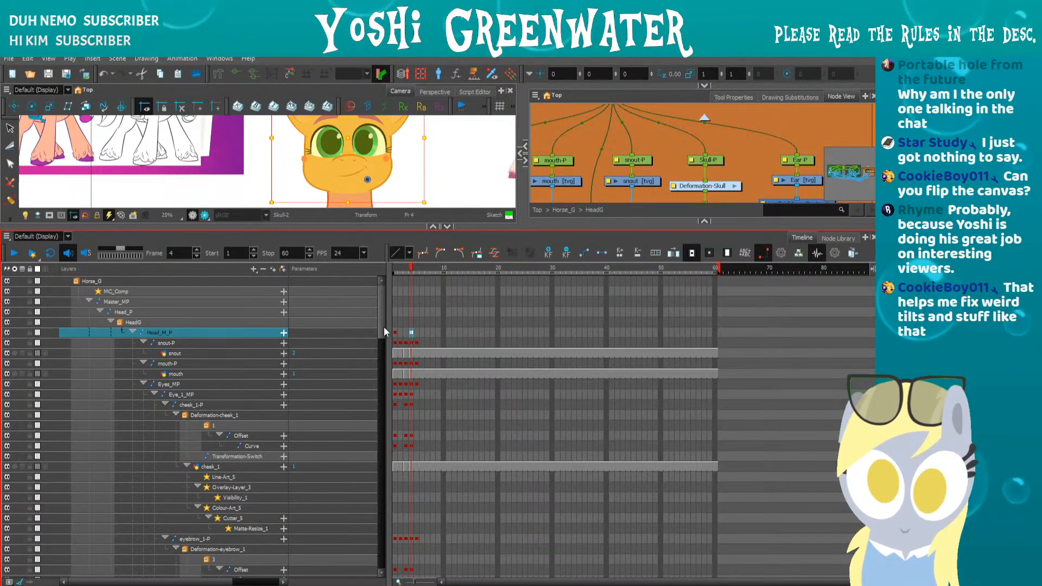
pyautogui.moveTo(383, 327); pyautogui.dragTo(390, 551)
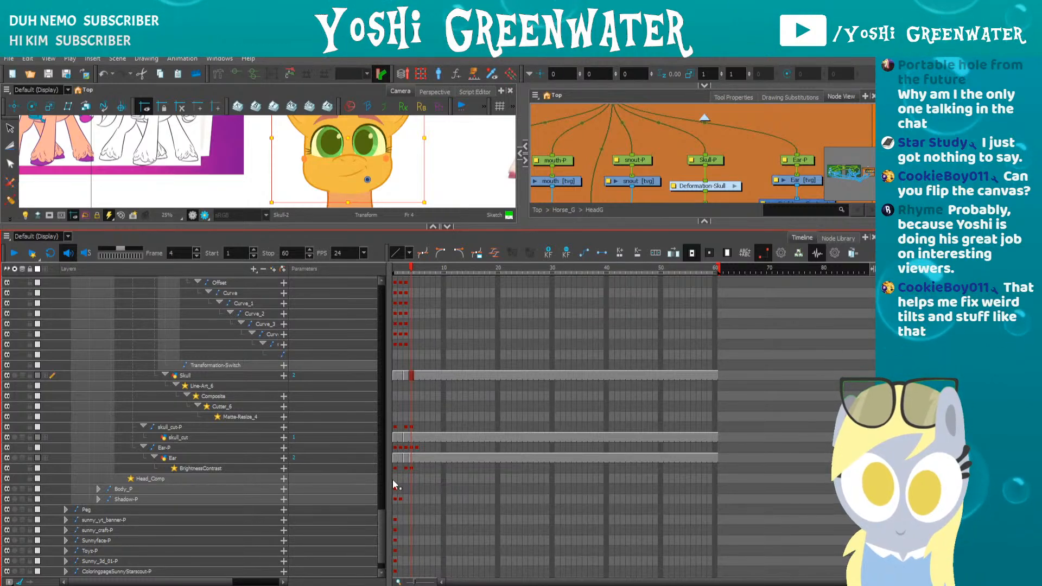
pyautogui.keyDown('shift'); pyautogui.click(412, 470); pyautogui.keyUp('shift')
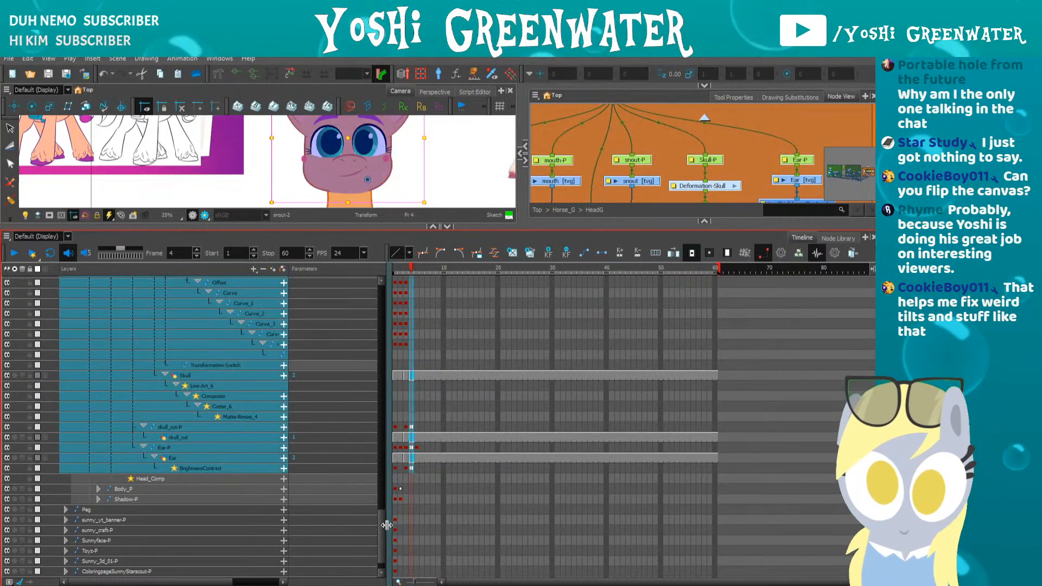
pyautogui.moveTo(382, 522); pyautogui.dragTo(399, 299)
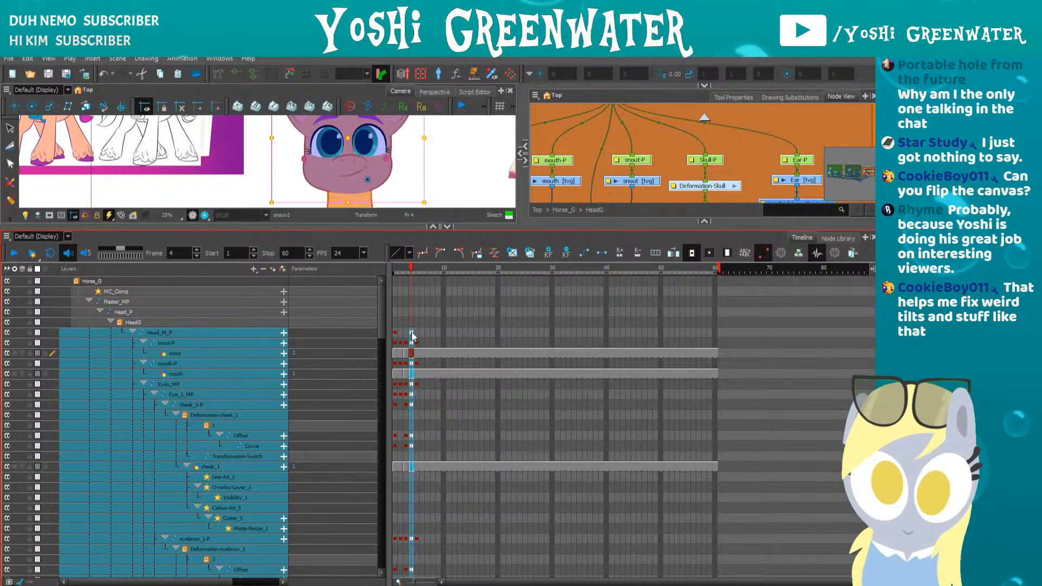
pyautogui.moveTo(418, 332); pyautogui.dragTo(423, 331)
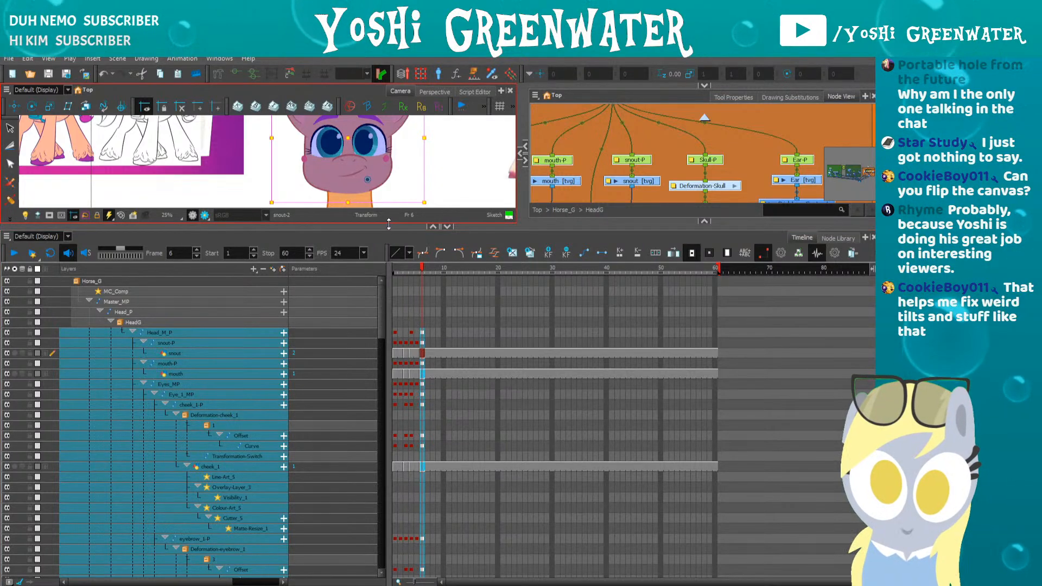
# - Enlarge the camera view and compare the earlier head poses back to frame 3 with the copied pose on frame 6
pyautogui.moveTo(372, 227); pyautogui.dragTo(353, 354)
pyautogui.press(',')
pyautogui.press(',')
pyautogui.press(',')
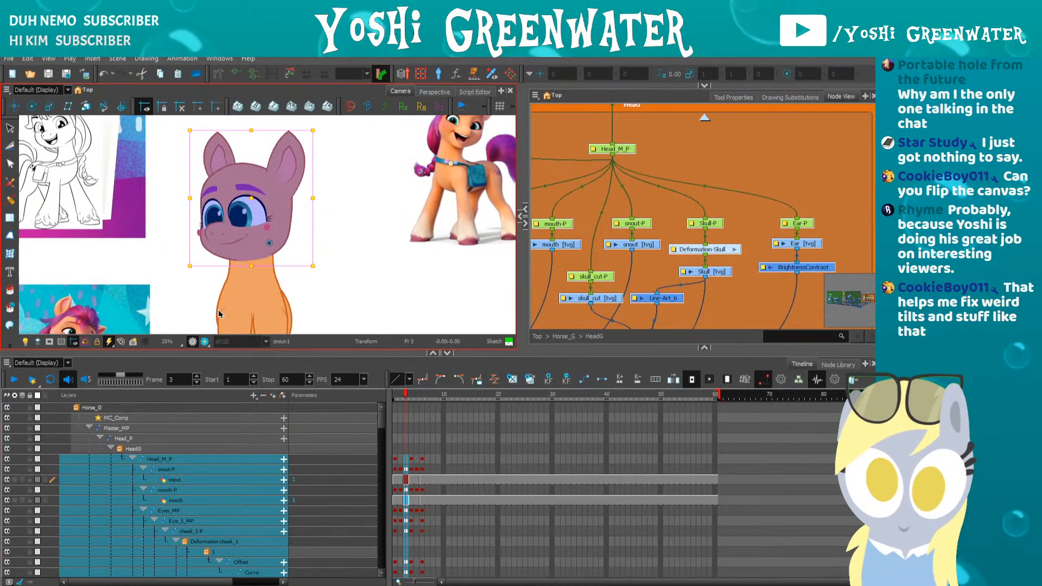
pyautogui.press('.')
pyautogui.press('.')
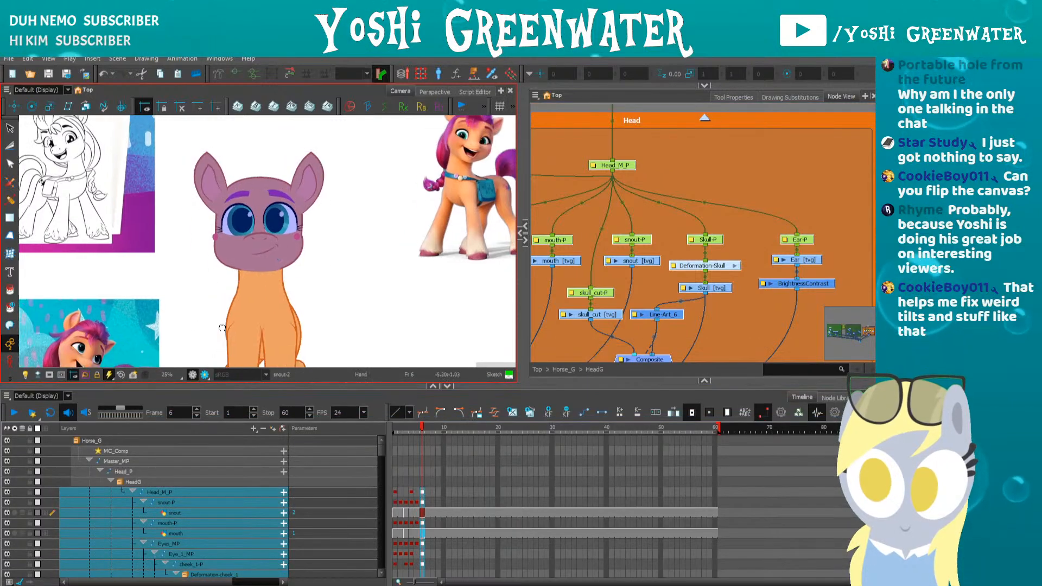
pyautogui.scroll(2, 321, 249)
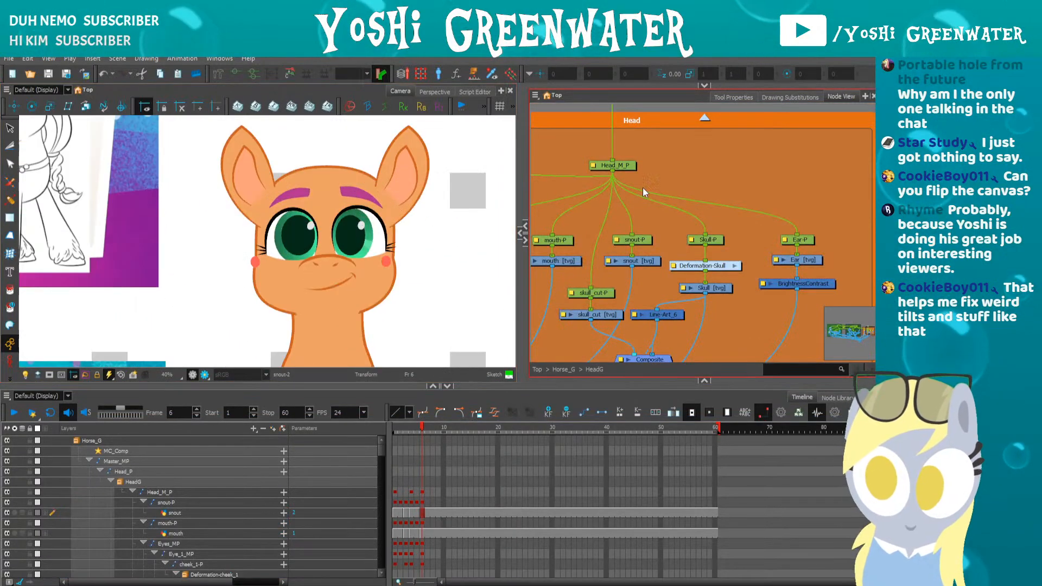
# - Lower both eyes and eyebrows together on frame 6 with the Eyes_MP peg, squashing them slightly from above
pyautogui.scroll(-2, 641, 187)
pyautogui.moveTo(625, 183); pyautogui.dragTo(743, 285)
pyautogui.scroll(-1, 743, 212)
pyautogui.scroll(1, 743, 285)
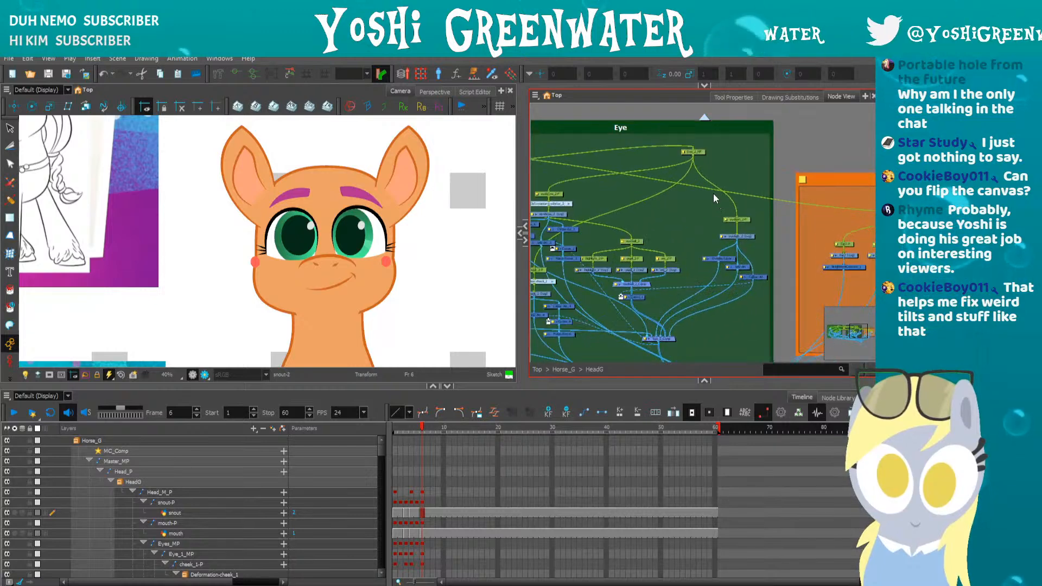
pyautogui.click(696, 152)
pyautogui.scroll(-2, 674, 212)
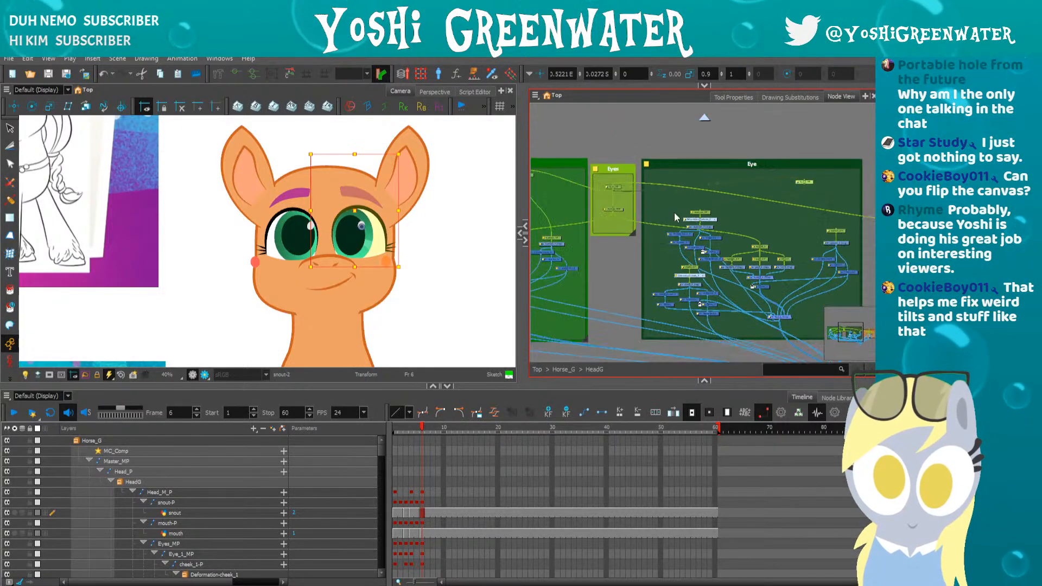
pyautogui.click(622, 186)
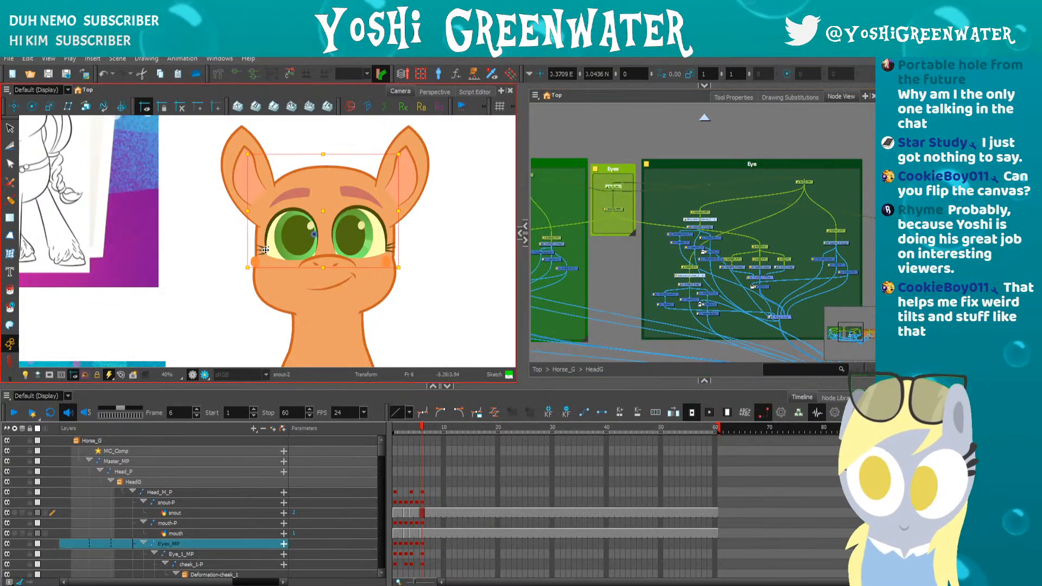
pyautogui.hotkey('shift', 'Left')
pyautogui.hotkey('ctrl', 'z')
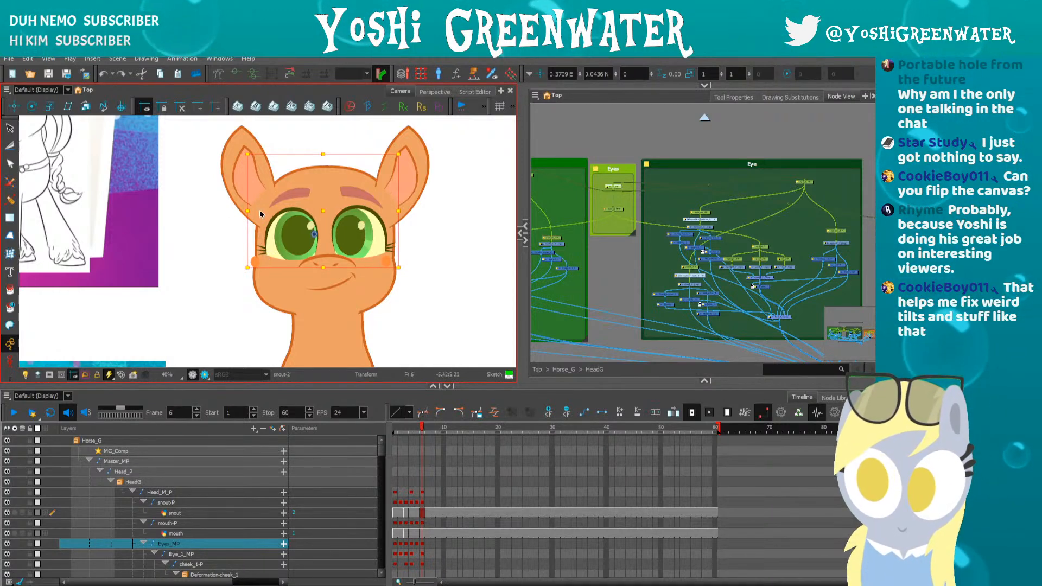
pyautogui.hotkey('shift', 'Down')
pyautogui.hotkey('shift', 'Down')
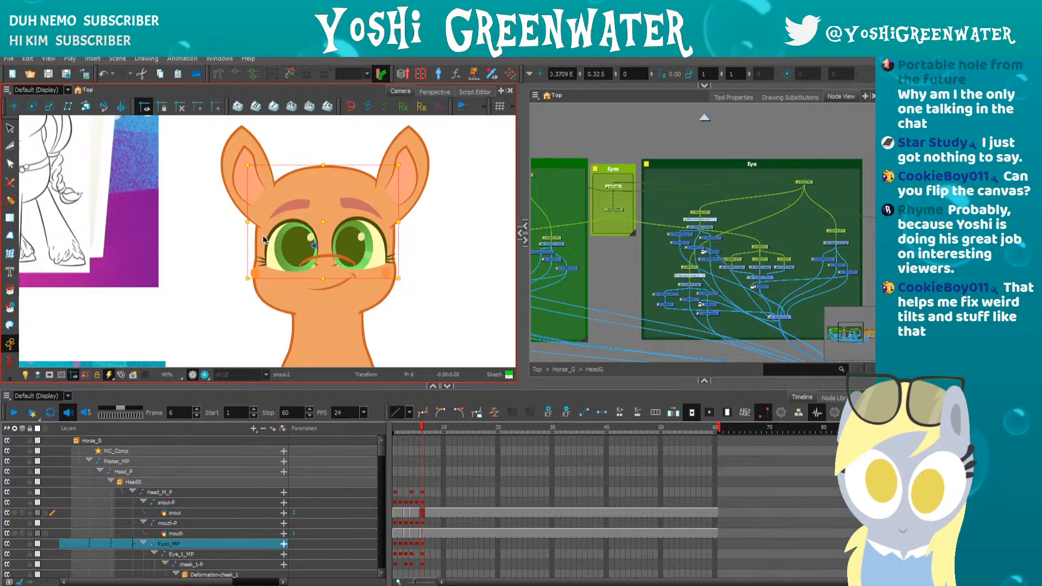
pyautogui.press('Down')
pyautogui.moveTo(323, 168); pyautogui.dragTo(323, 174)
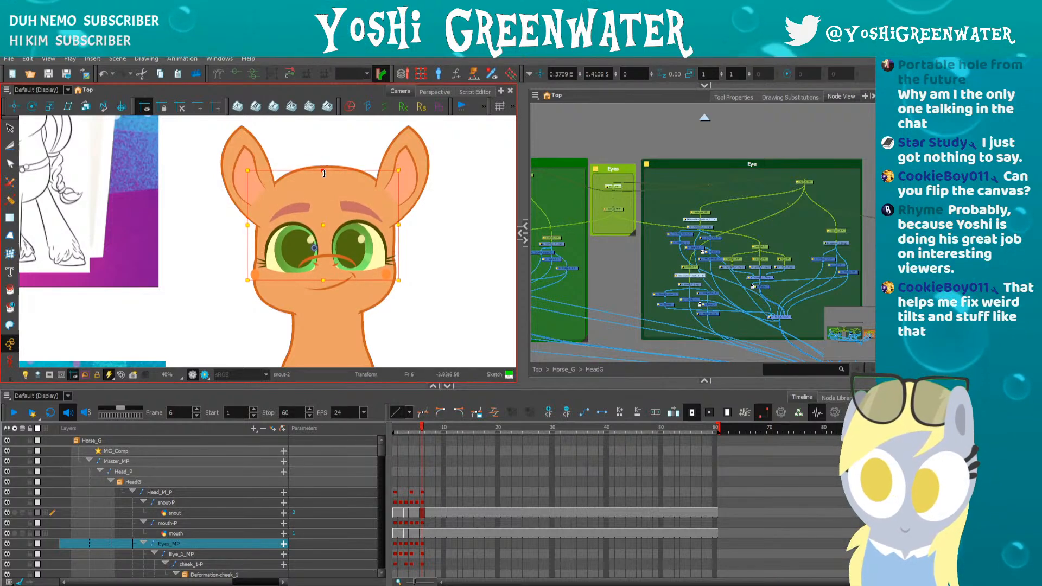
pyautogui.press('Down')
pyautogui.press('Down')
pyautogui.press('Down')
# - Lower both irises within the eyes on frame 6 using the second peg in the Eyes node group
pyautogui.moveTo(569, 300); pyautogui.dragTo(687, 320)
pyautogui.click(738, 230)
pyautogui.press('Down')
pyautogui.press('Down')
pyautogui.press('Down')
pyautogui.press('Down')
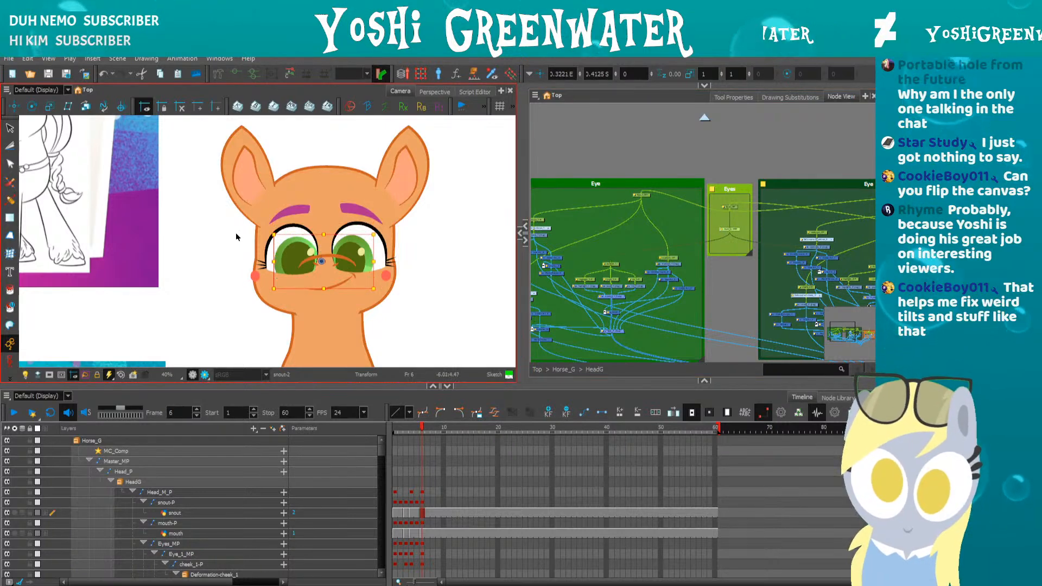
pyautogui.moveTo(591, 277); pyautogui.dragTo(636, 290)
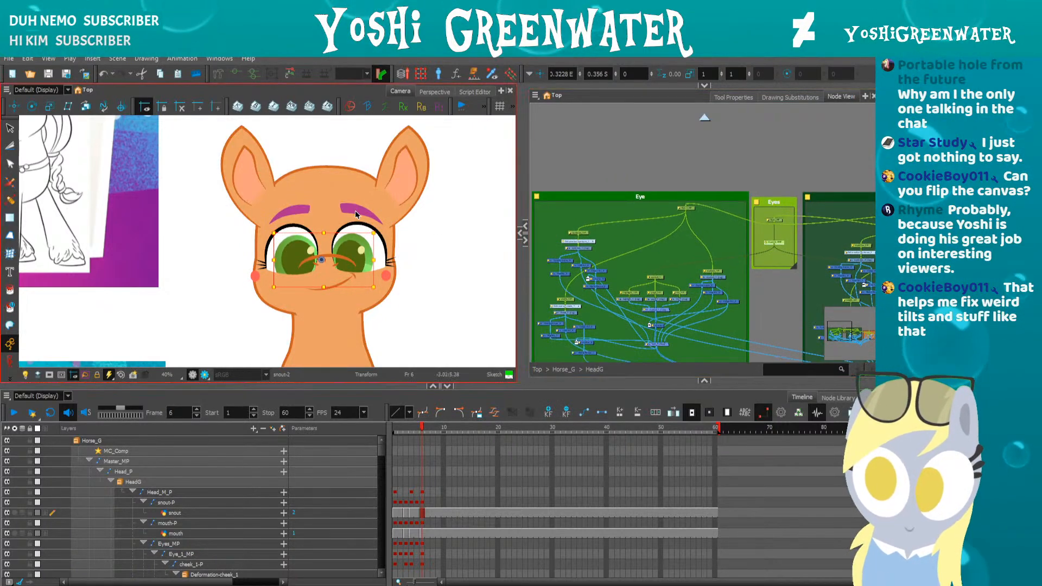
# - Select the two eyebrows and check their placement above the lowered eyes
pyautogui.click(359, 210)
pyautogui.click(297, 212)
pyautogui.keyDown('shift'); pyautogui.click(359, 209); pyautogui.keyUp('shift')
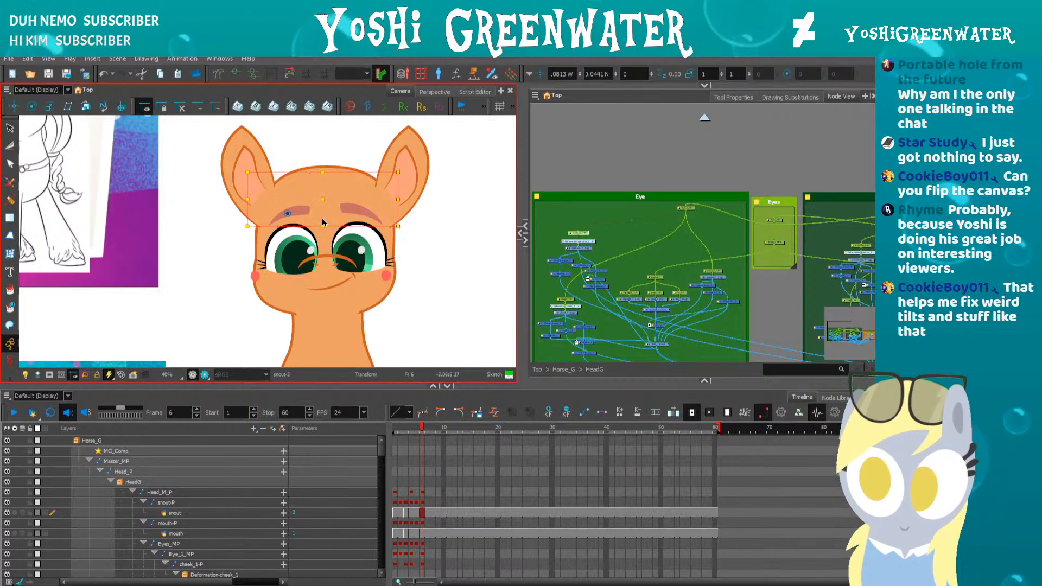
pyautogui.click(430, 287)
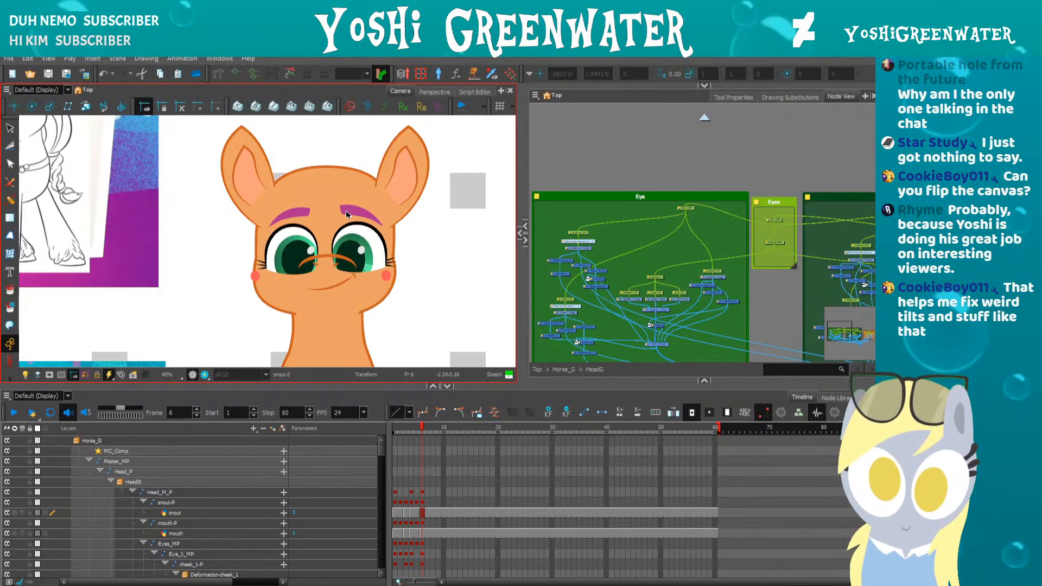
pyautogui.click(361, 212)
pyautogui.click(294, 215)
pyautogui.click(226, 279)
# - Lower the snout and the mouth on frame 6 so they sit beneath the lowered eyes
pyautogui.click(313, 261)
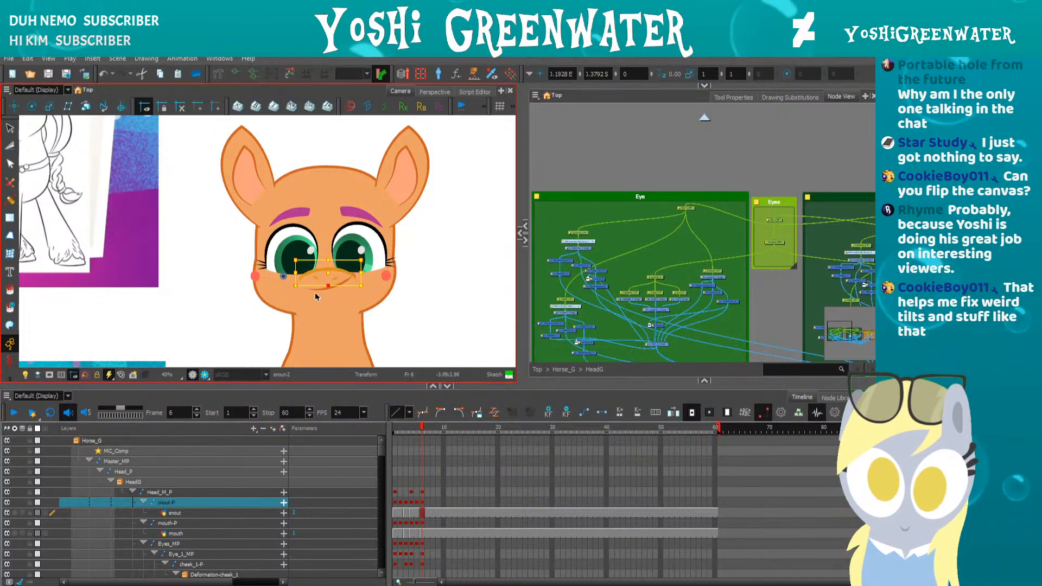
pyautogui.click(316, 287)
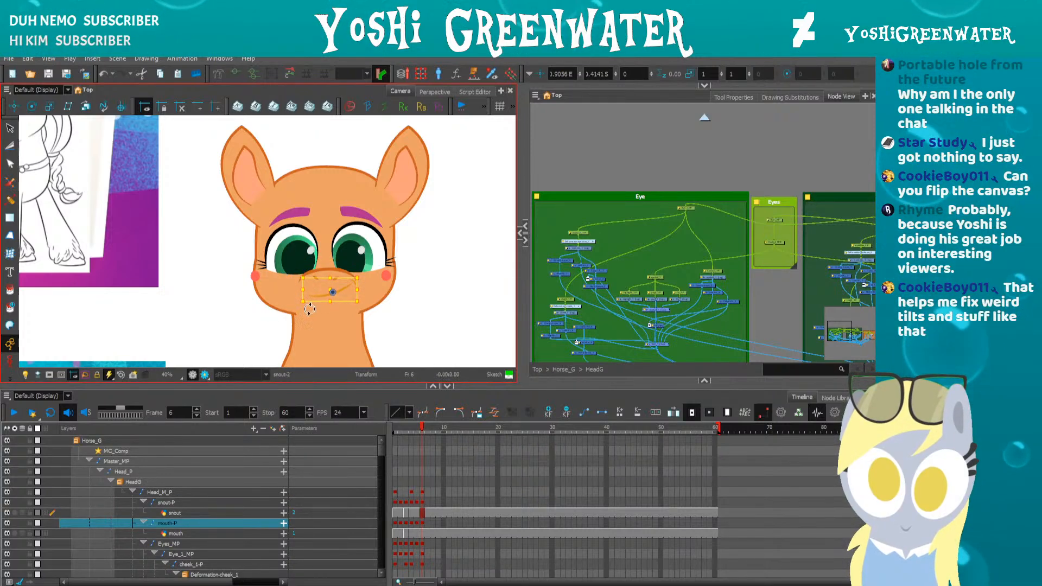
pyautogui.click(245, 316)
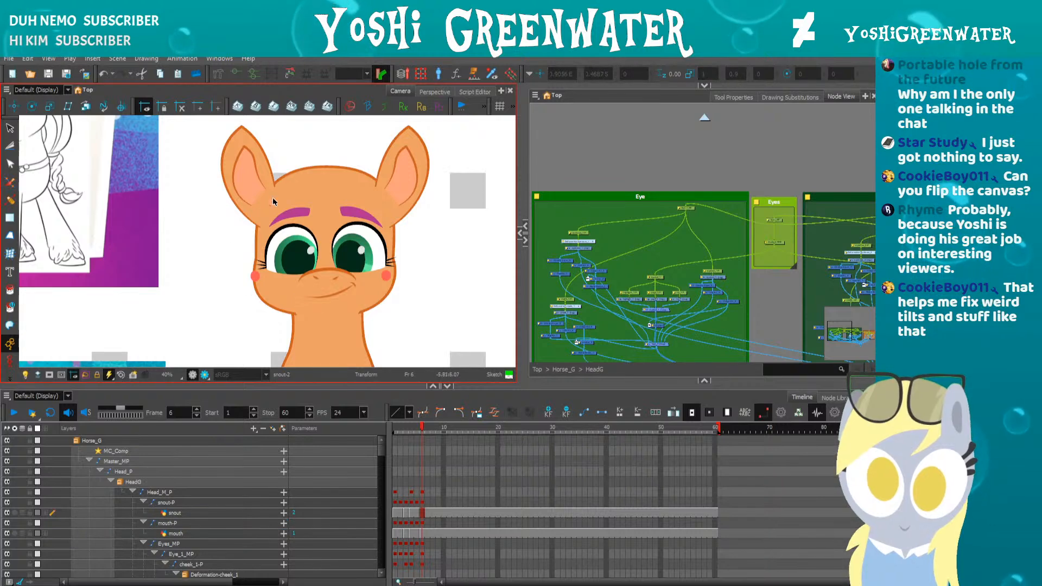
# - Select both ears on frame 6 and raise them together on the head
pyautogui.click(263, 196)
pyautogui.keyDown('shift'); pyautogui.click(388, 197); pyautogui.keyUp('shift')
pyautogui.press('Up')
pyautogui.press('Up')
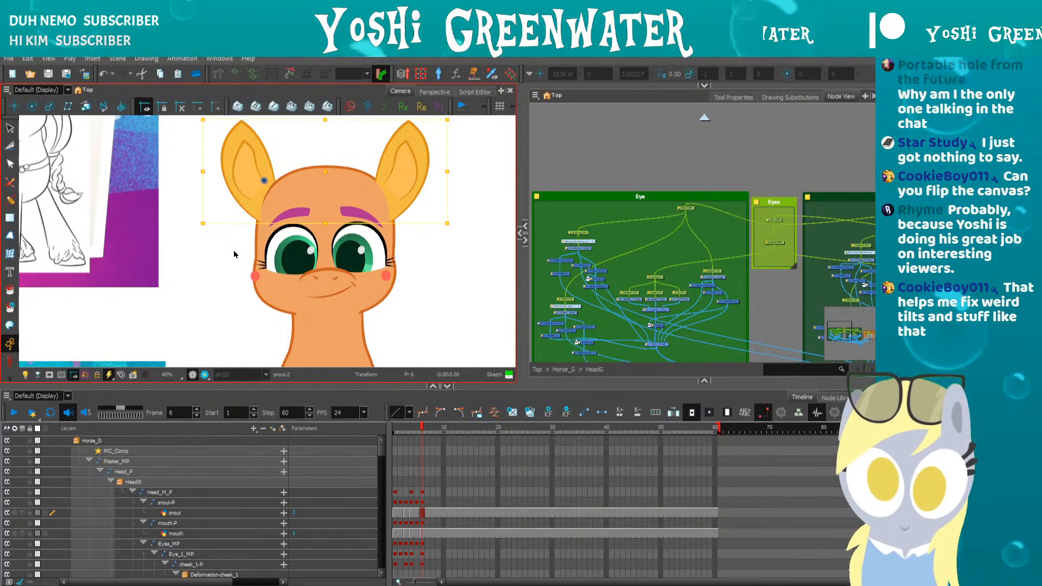
pyautogui.press('Up')
pyautogui.press('Up')
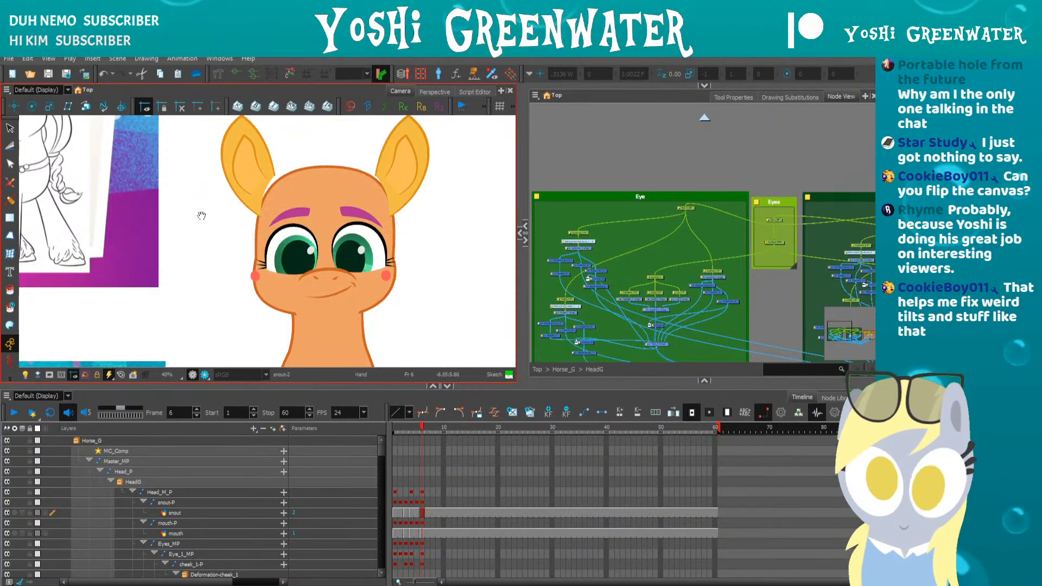
# - Raise the top deformation point of the skull on frame 6 to make the crown of the head taller
pyautogui.moveTo(201, 216); pyautogui.dragTo(221, 233)
pyautogui.click(298, 213)
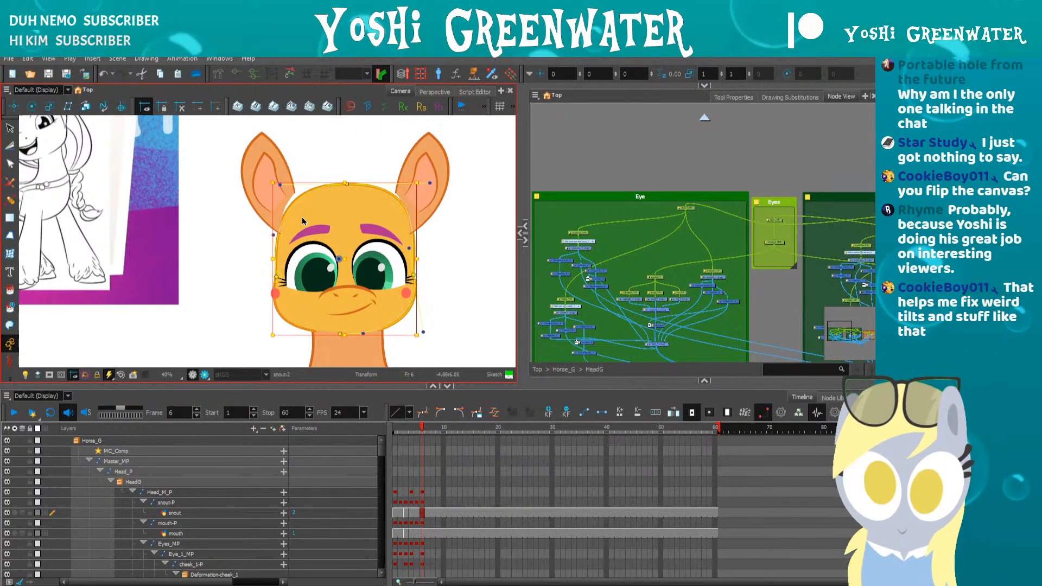
pyautogui.click(338, 176)
pyautogui.scroll(2, 338, 179)
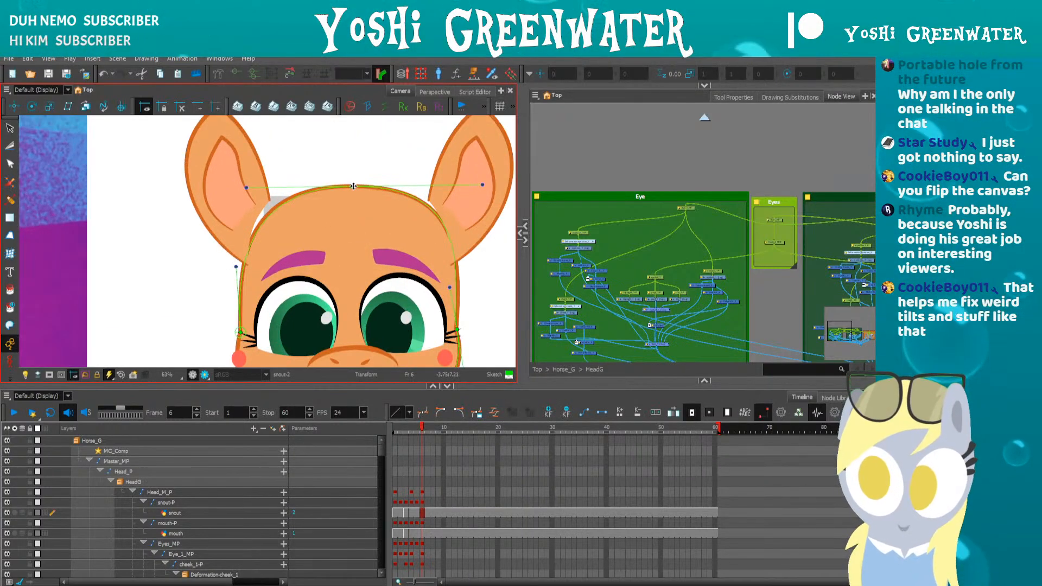
pyautogui.moveTo(353, 186); pyautogui.dragTo(350, 176)
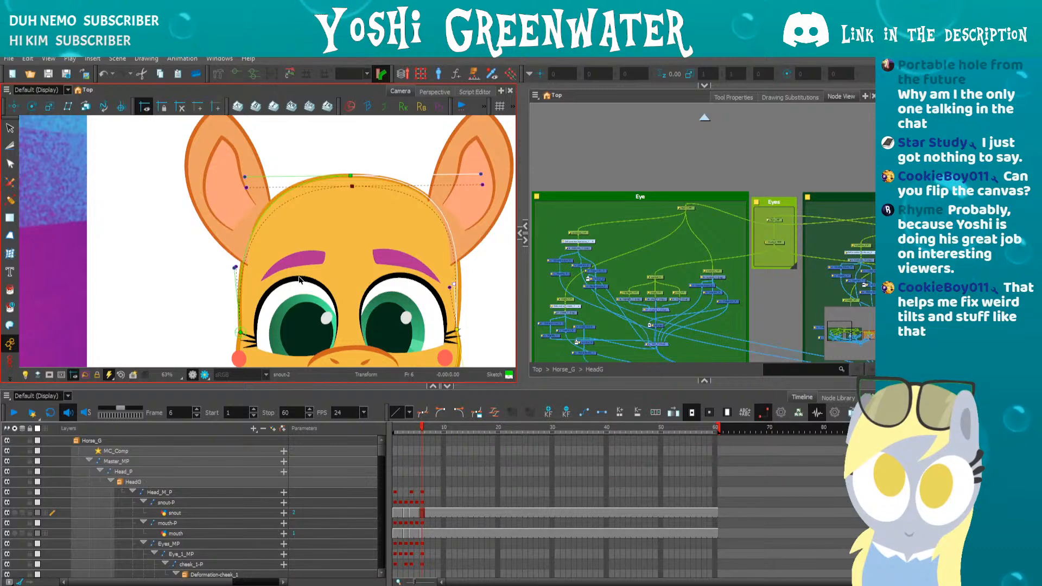
# - Inspect the skull's chin and side deformation points and compare the jaw outline on frame 6 with frame 5
pyautogui.moveTo(239, 310); pyautogui.dragTo(234, 229)
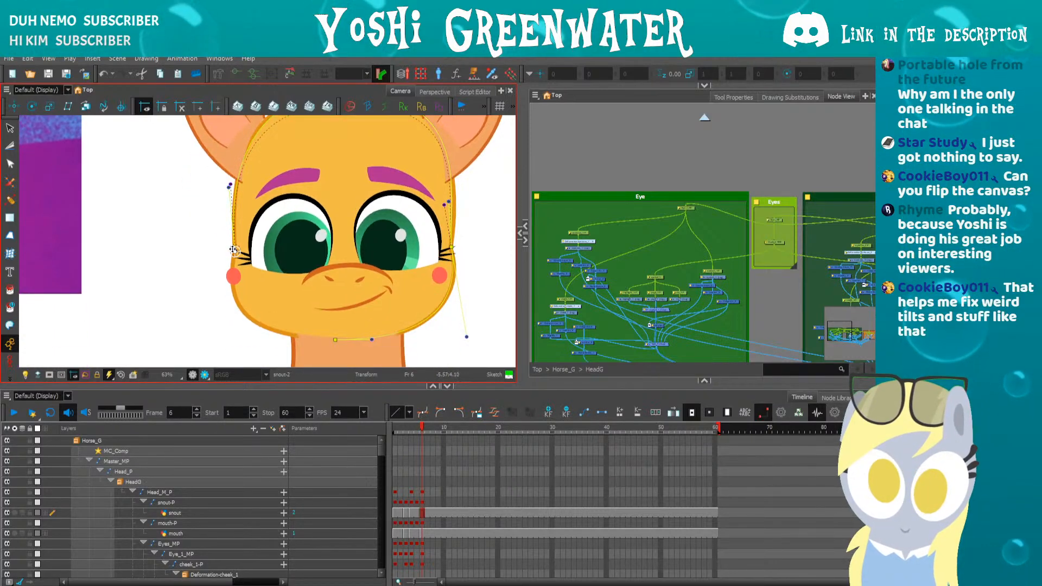
pyautogui.click(335, 342)
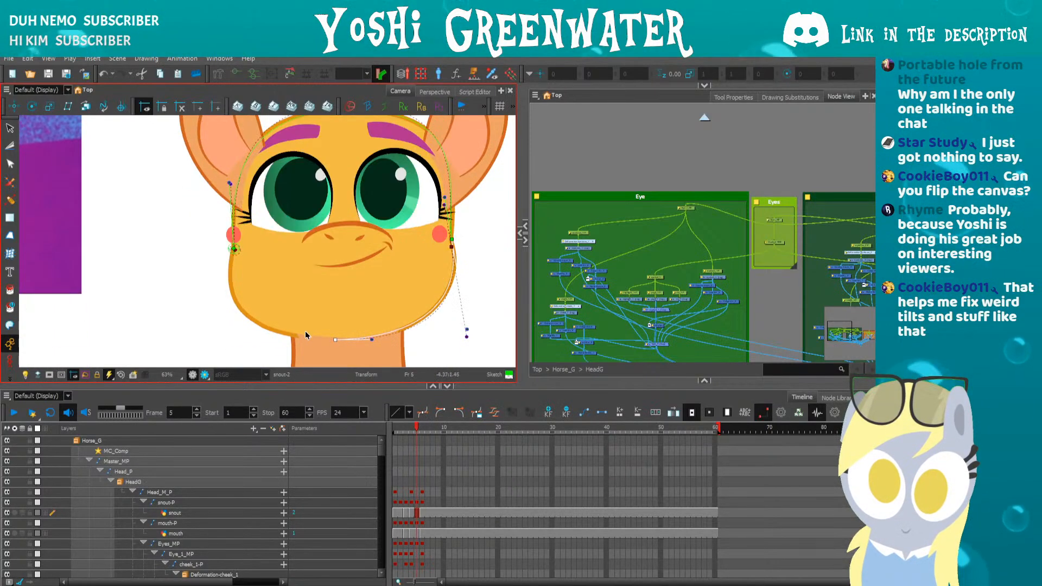
pyautogui.click(210, 308)
pyautogui.click(234, 250)
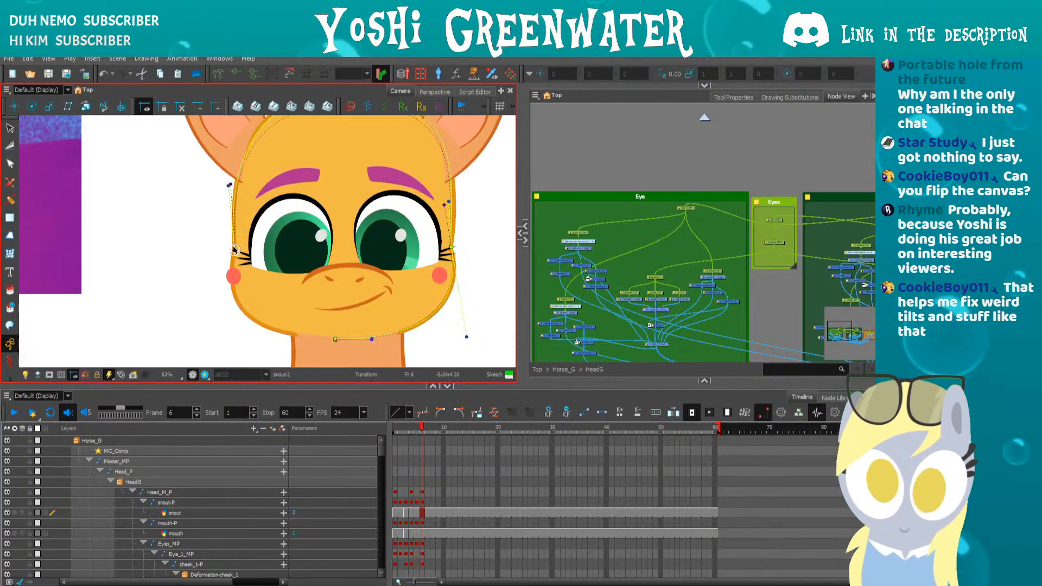
pyautogui.press(',')
pyautogui.press('.')
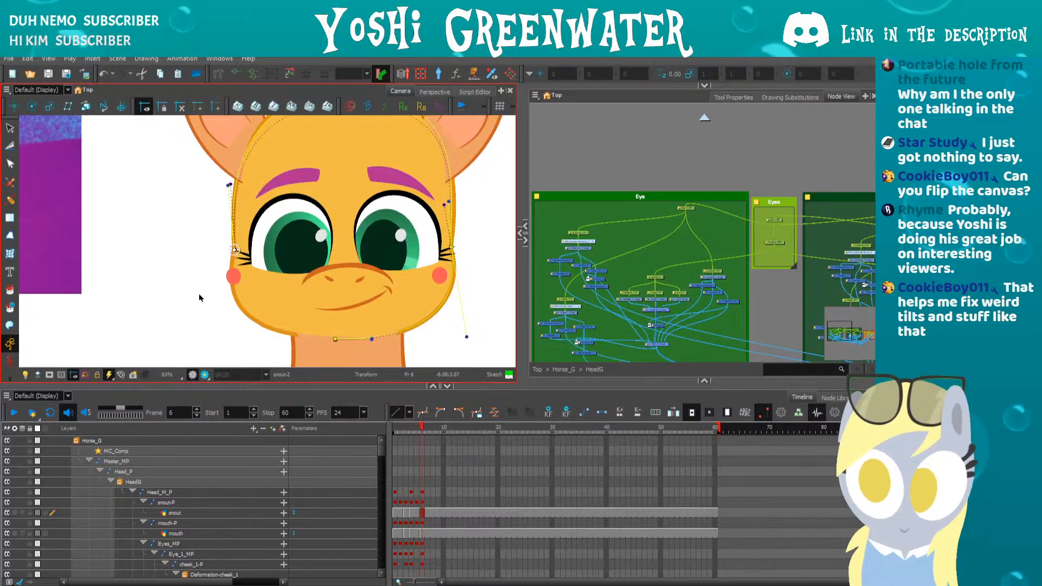
# - Compare the pony head poses on frames 1 and 2 at full-body and close-up scale
pyautogui.press('.')
pyautogui.hotkey('shift', 'm')
pyautogui.press(',')
pyautogui.press(',')
pyautogui.press(',')
pyautogui.press(',')
pyautogui.press(',')
pyautogui.press(',')
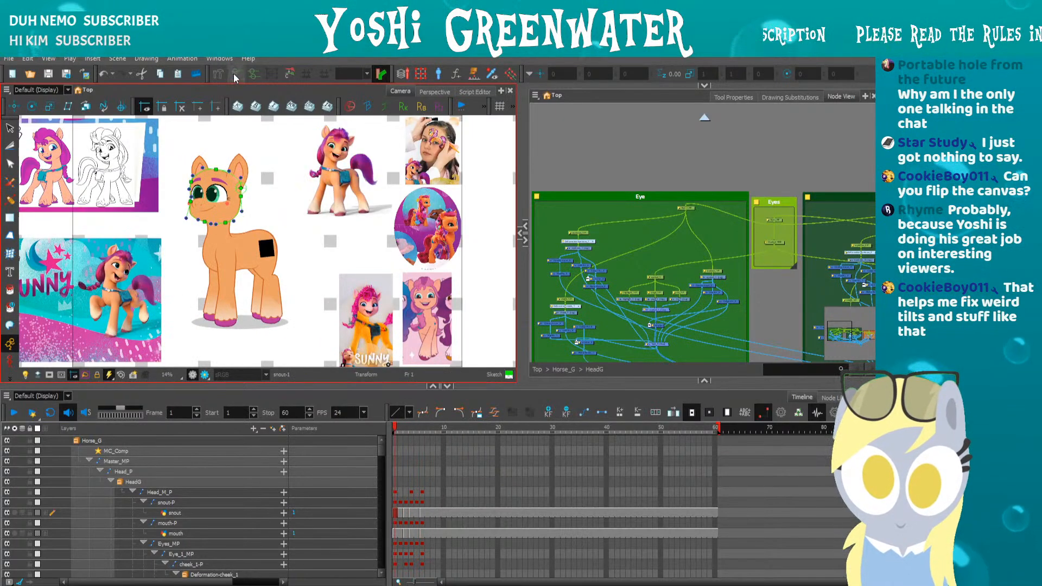
pyautogui.scroll(3, 265, 259)
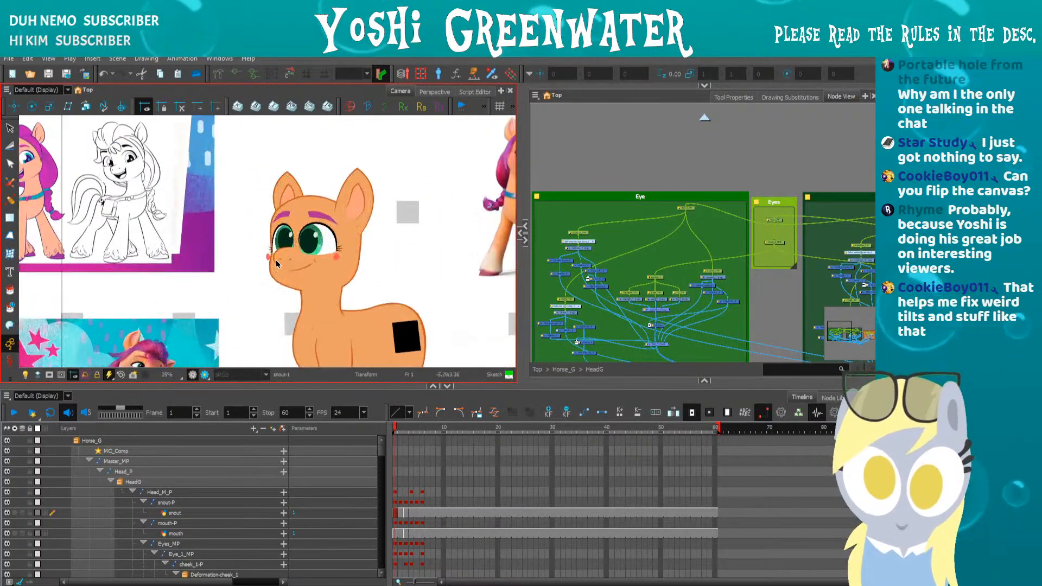
pyautogui.scroll(1, 275, 264)
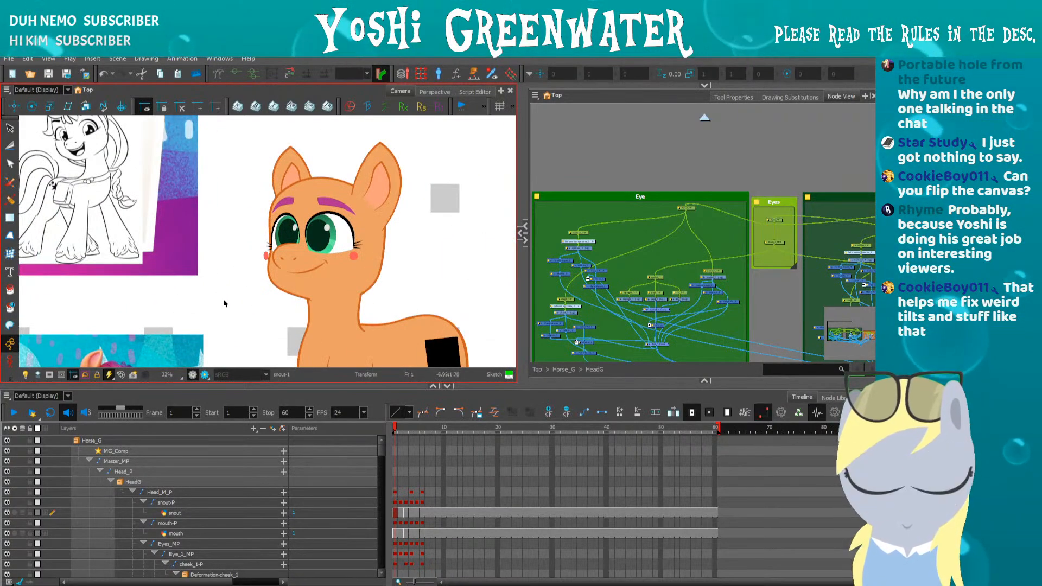
pyautogui.press('.')
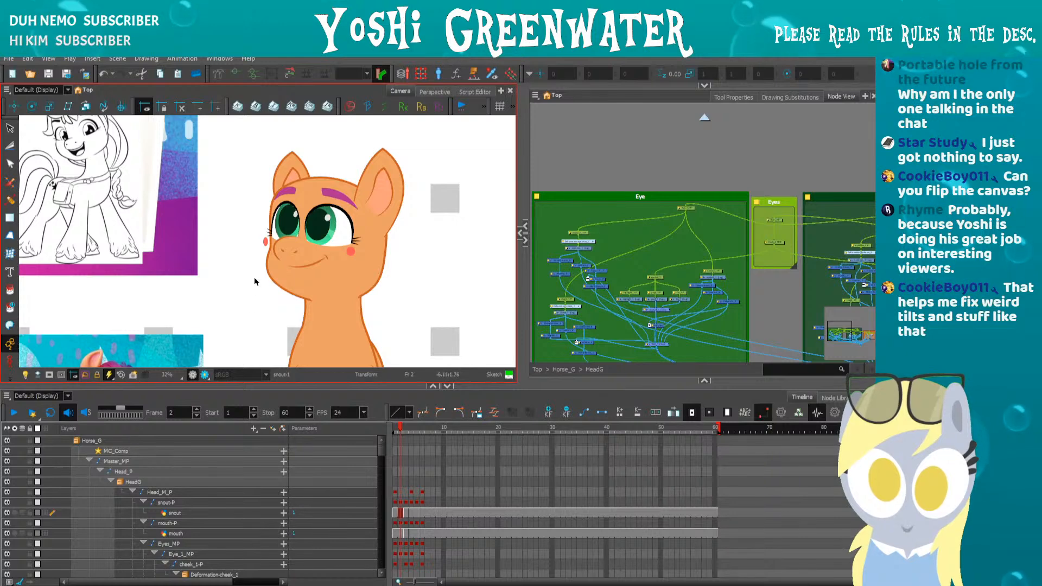
pyautogui.scroll(2, 273, 216)
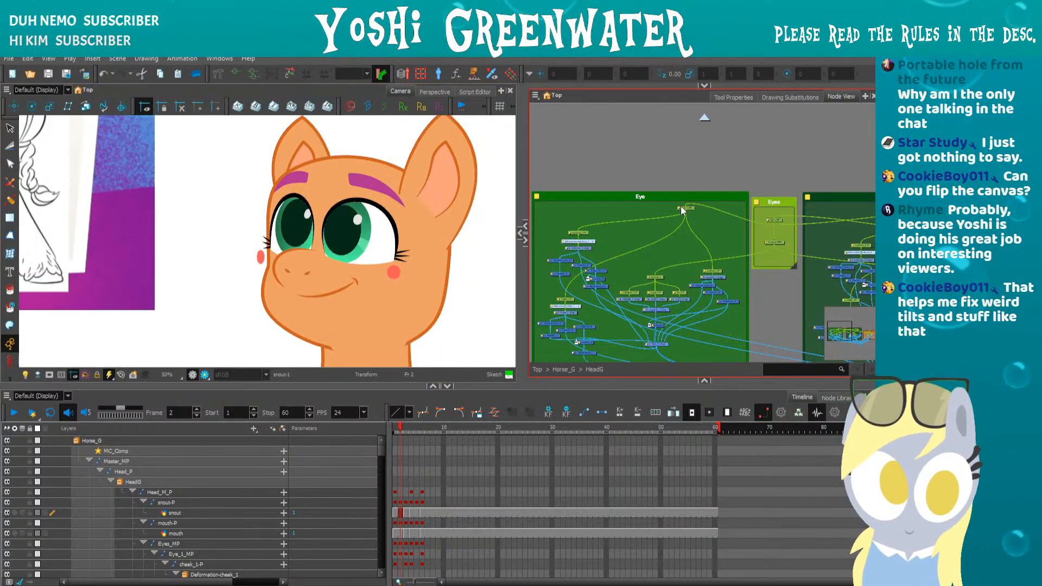
# - Check the placement of the far eye on frame 2 and compare the head poses through frame 6
pyautogui.click(685, 209)
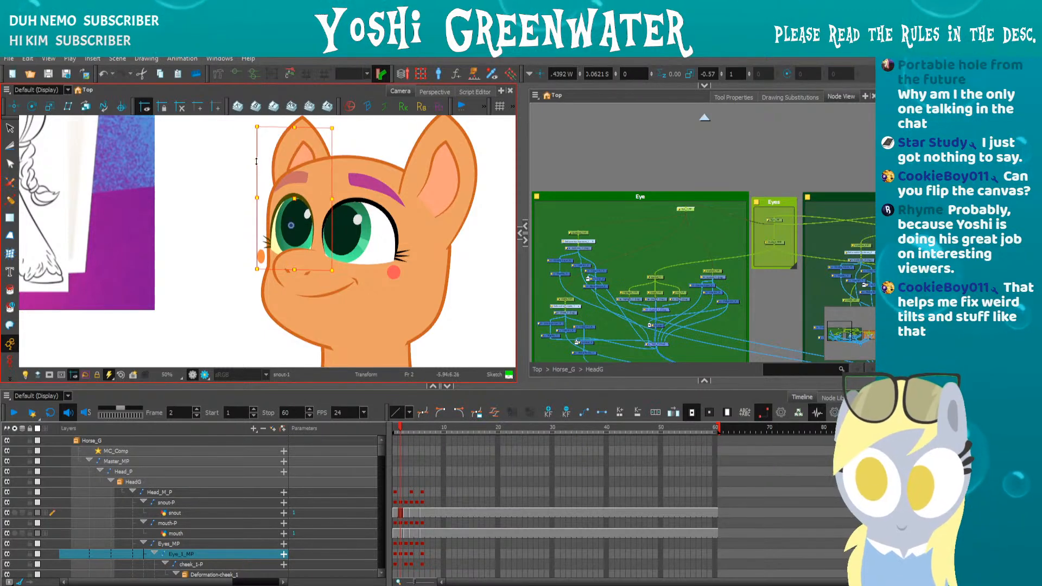
pyautogui.moveTo(256, 163); pyautogui.dragTo(248, 200)
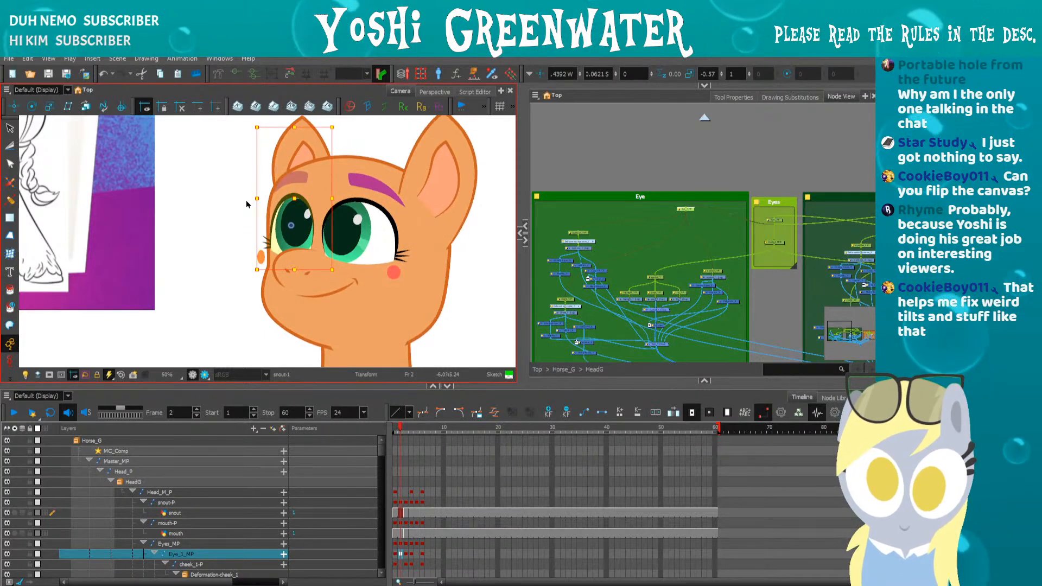
pyautogui.click(237, 221)
pyautogui.press(',')
pyautogui.press('.')
pyautogui.press('.')
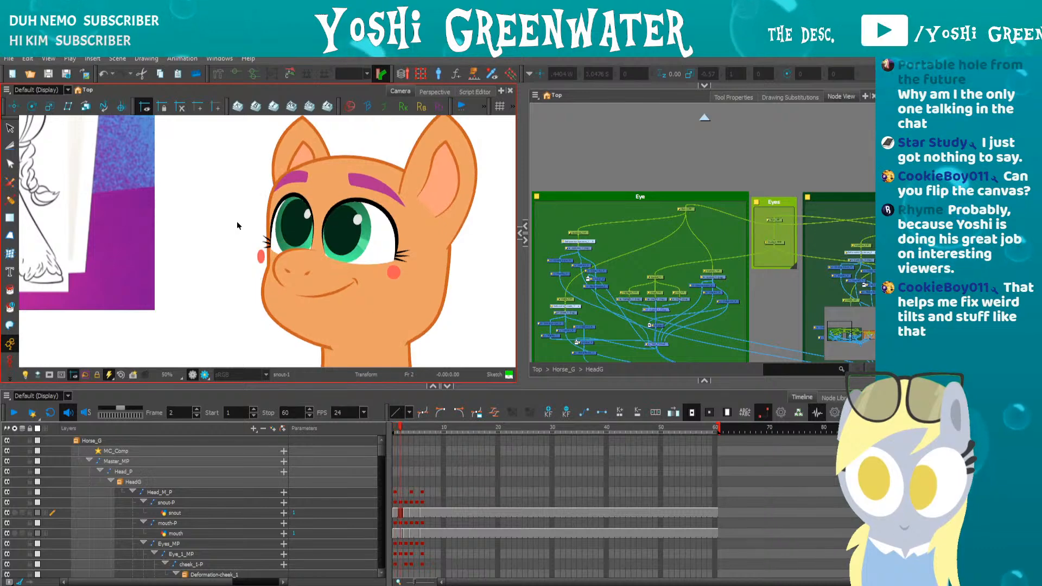
pyautogui.press('.')
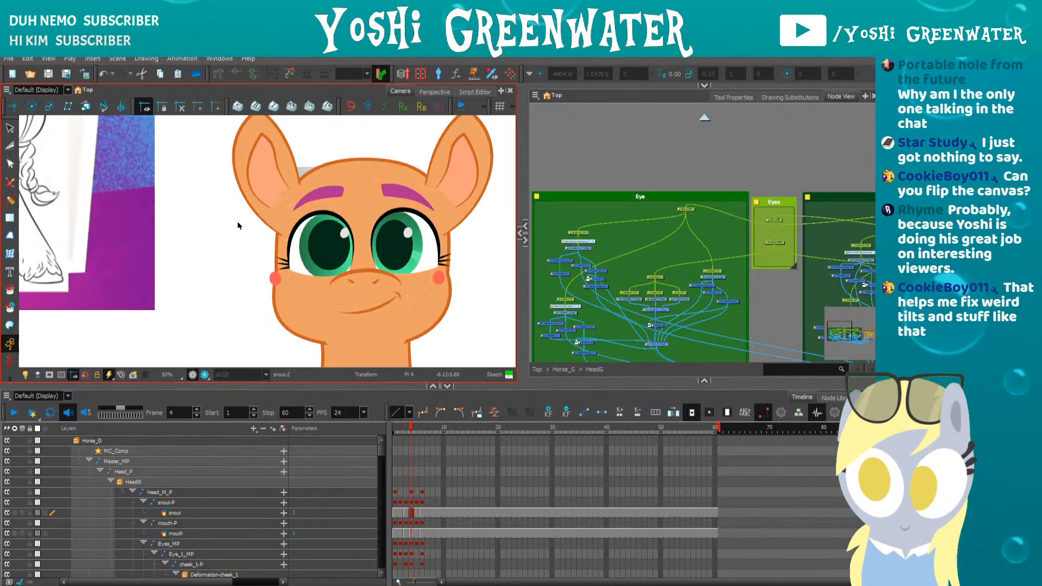
pyautogui.press('.')
pyautogui.press('.')
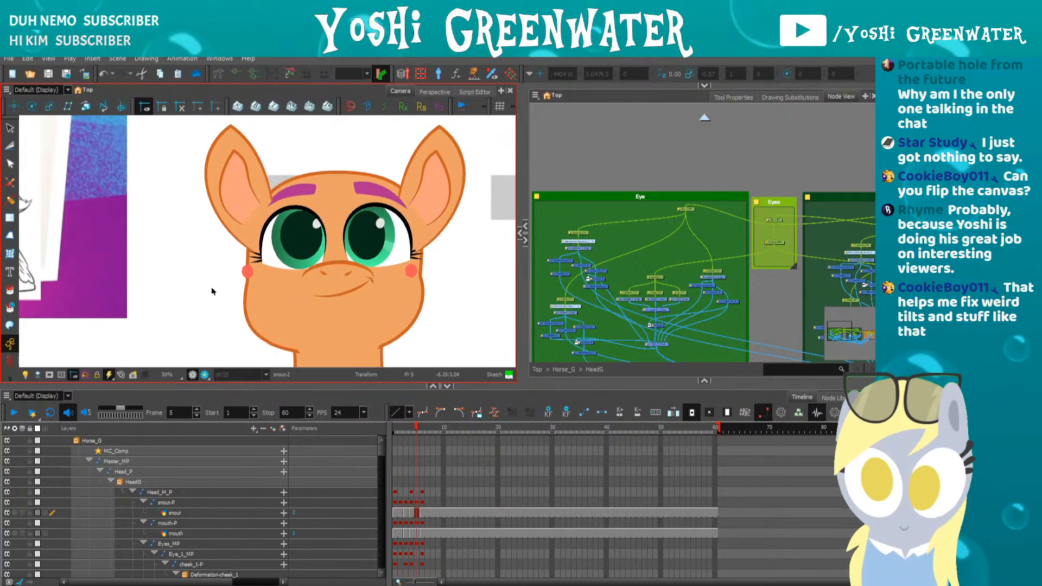
# - Nudge the snout and the mouth slightly lower on the face on frame 6
pyautogui.click(313, 310)
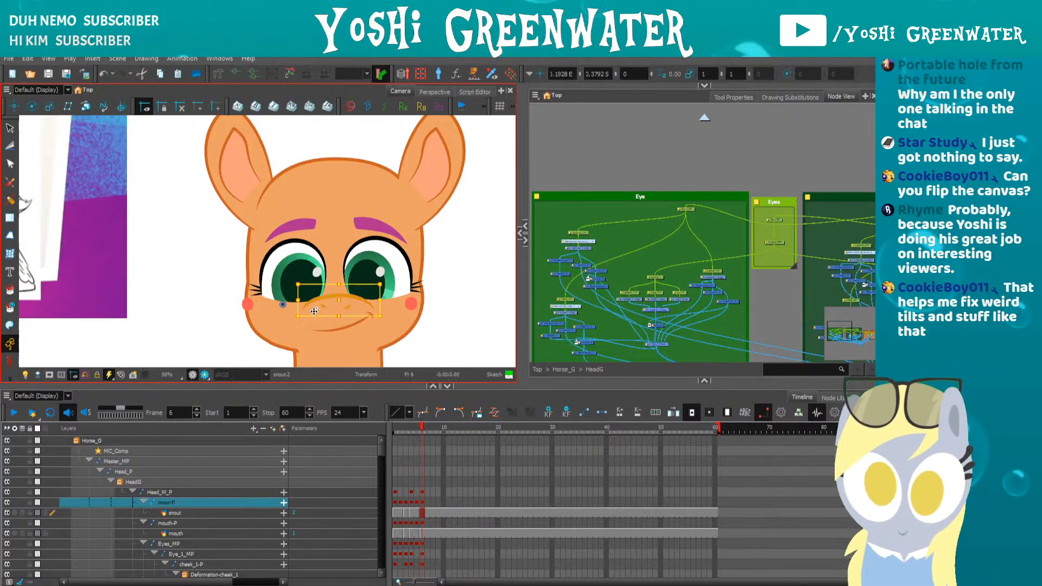
pyautogui.press('Down')
pyautogui.press('Down')
pyautogui.press('Down')
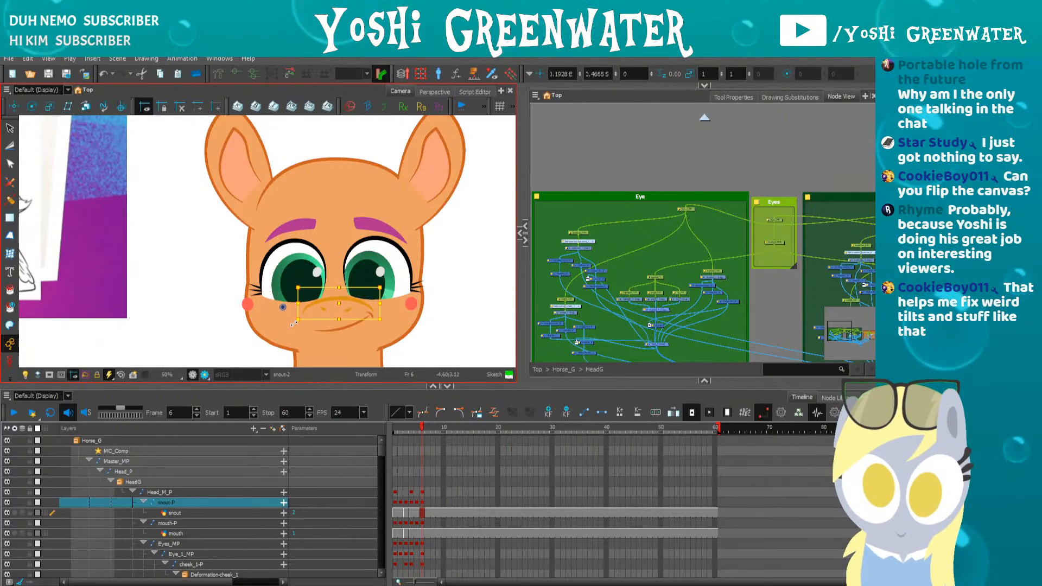
pyautogui.click(309, 332)
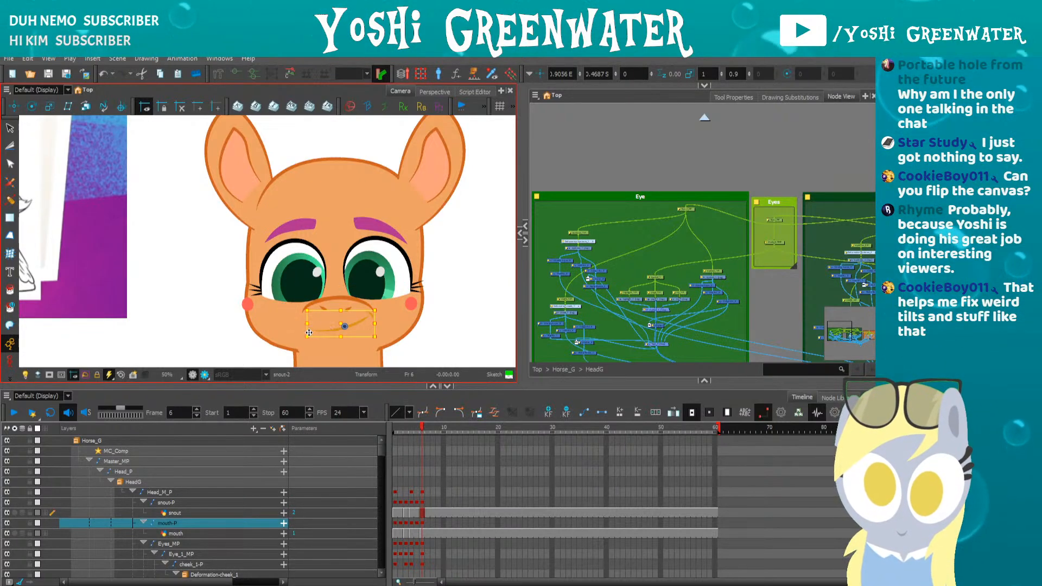
pyautogui.click(231, 331)
# - Compare the full-body front view across the tilted head poses up to frame 6
pyautogui.scroll(-4, 209, 315)
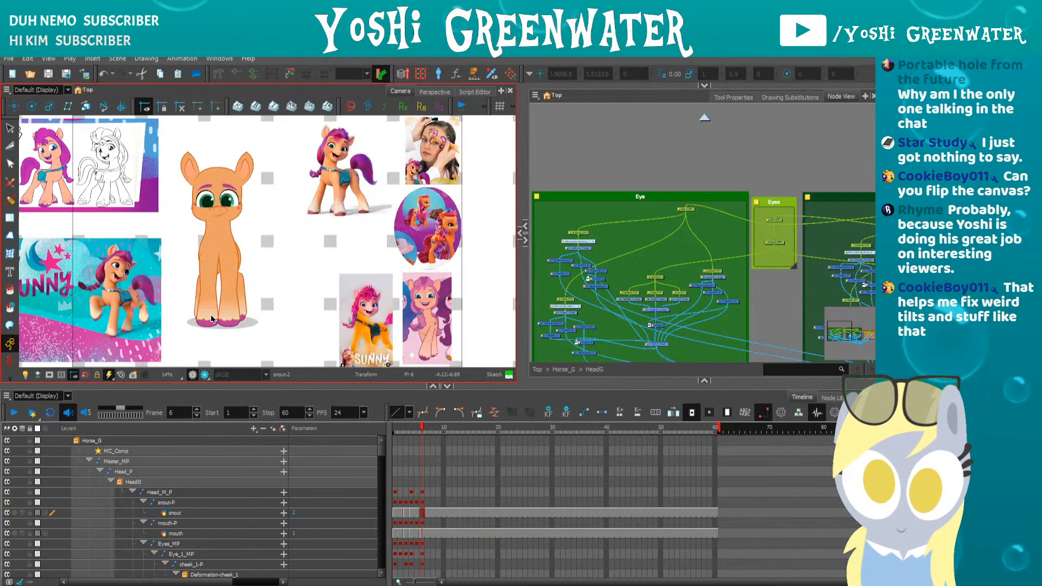
pyautogui.press(',')
pyautogui.press(',')
pyautogui.press(',')
pyautogui.press(',')
pyautogui.press(',')
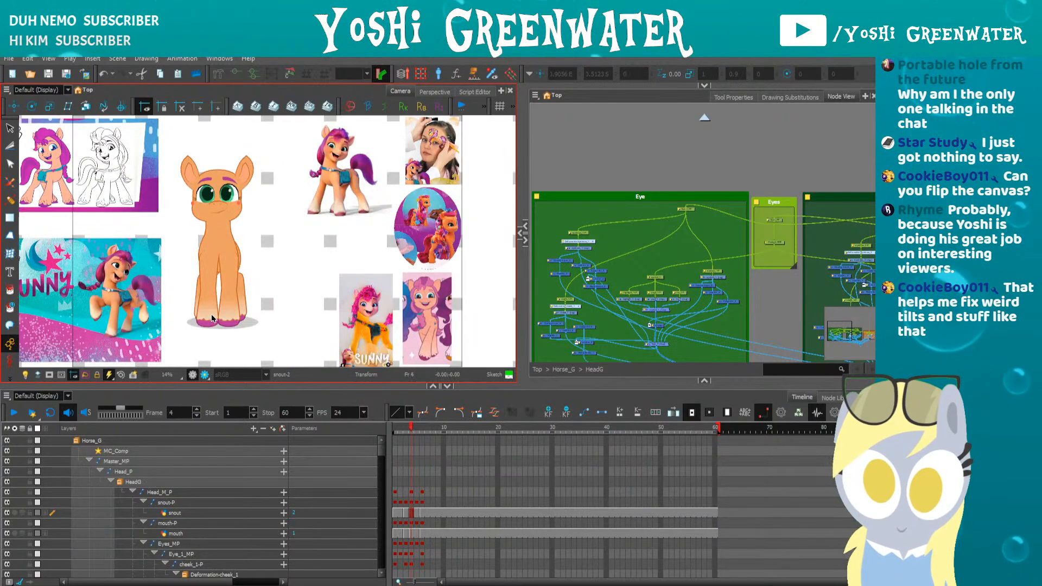
pyautogui.press('.')
pyautogui.press('.')
pyautogui.press('.')
pyautogui.press('.')
pyautogui.press('.')
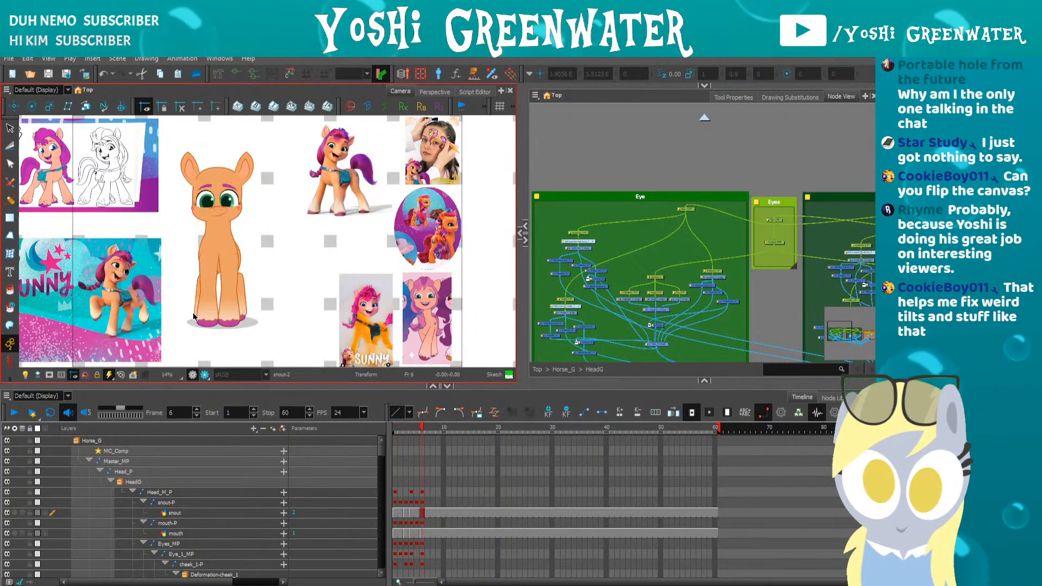
# - Open the BodyG group inside Horse_G and show the mc_Base_Body_Spin controller's slider beside the pony
pyautogui.moveTo(196, 321); pyautogui.dragTo(263, 342)
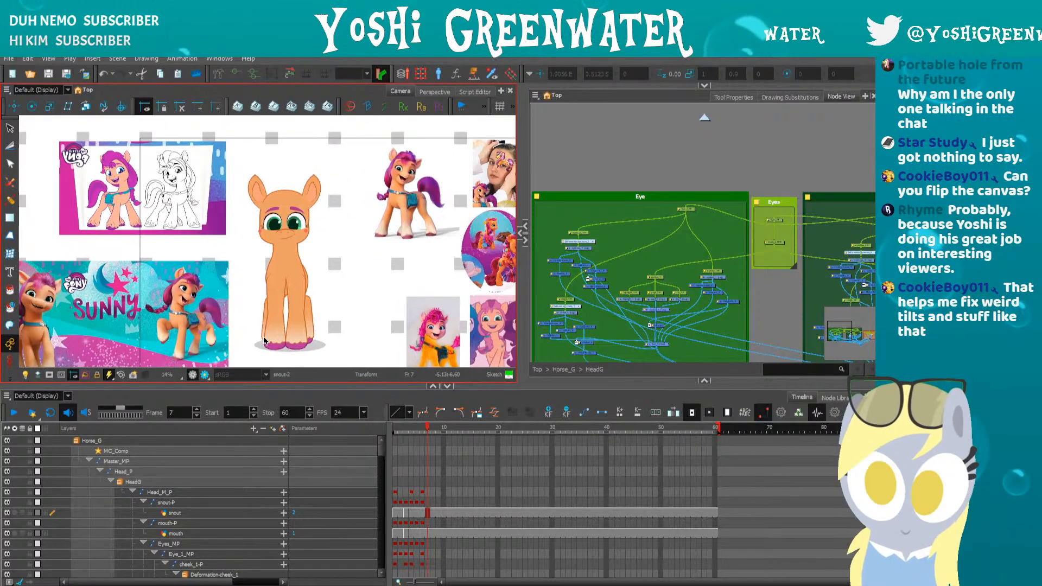
pyautogui.scroll(2, 255, 253)
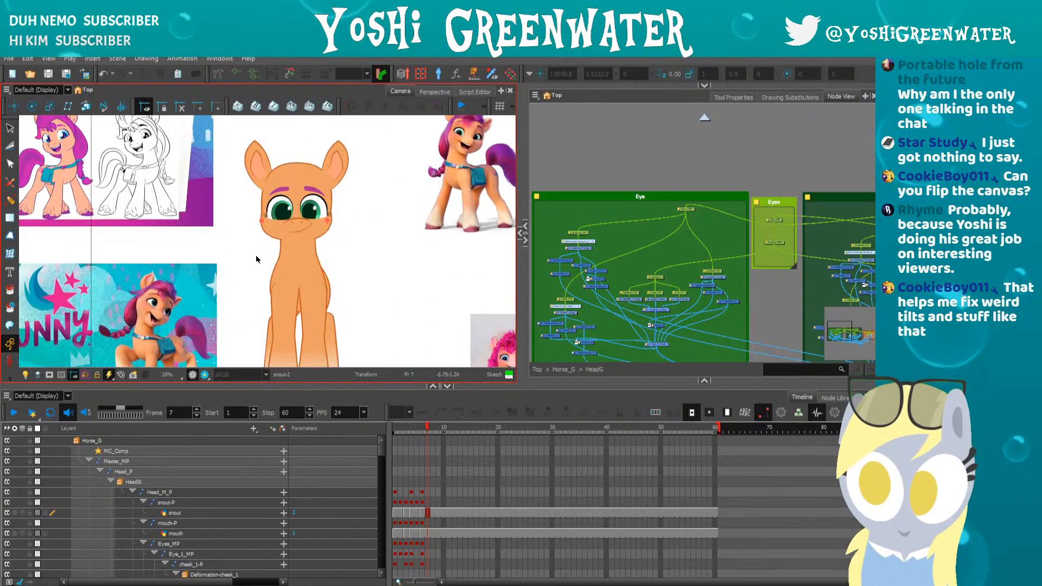
pyautogui.click(703, 117)
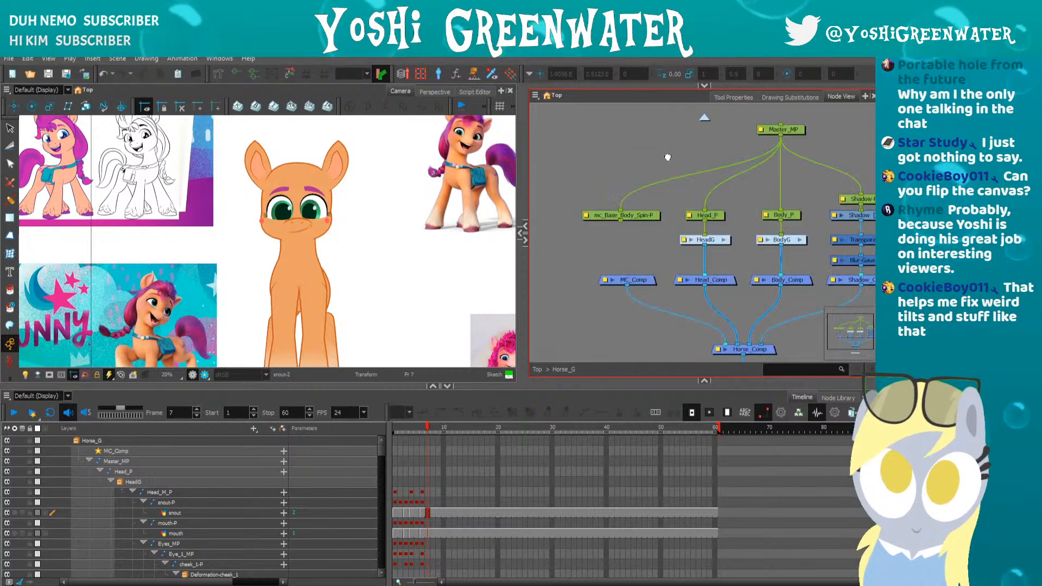
pyautogui.click(726, 204)
pyautogui.moveTo(642, 206); pyautogui.dragTo(614, 199)
pyautogui.click(630, 258)
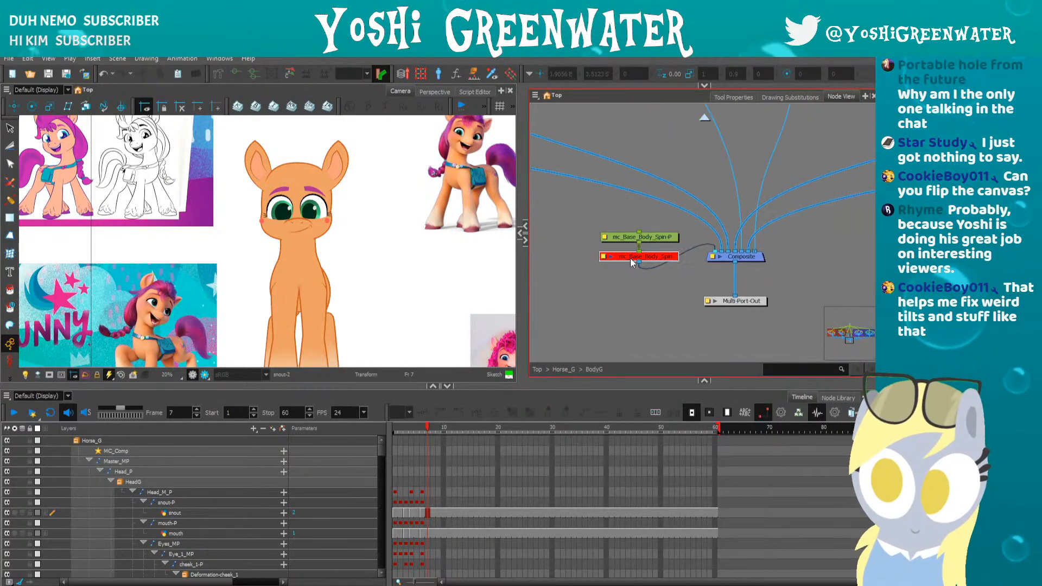
pyautogui.press('a')
pyautogui.click(598, 315)
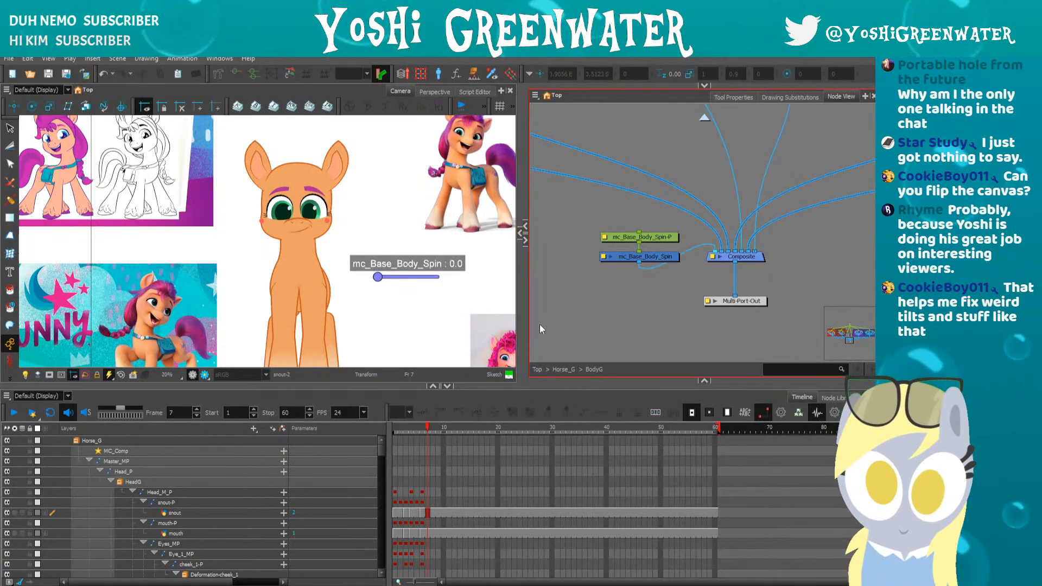
pyautogui.click(621, 257)
pyautogui.moveTo(617, 385); pyautogui.dragTo(616, 425)
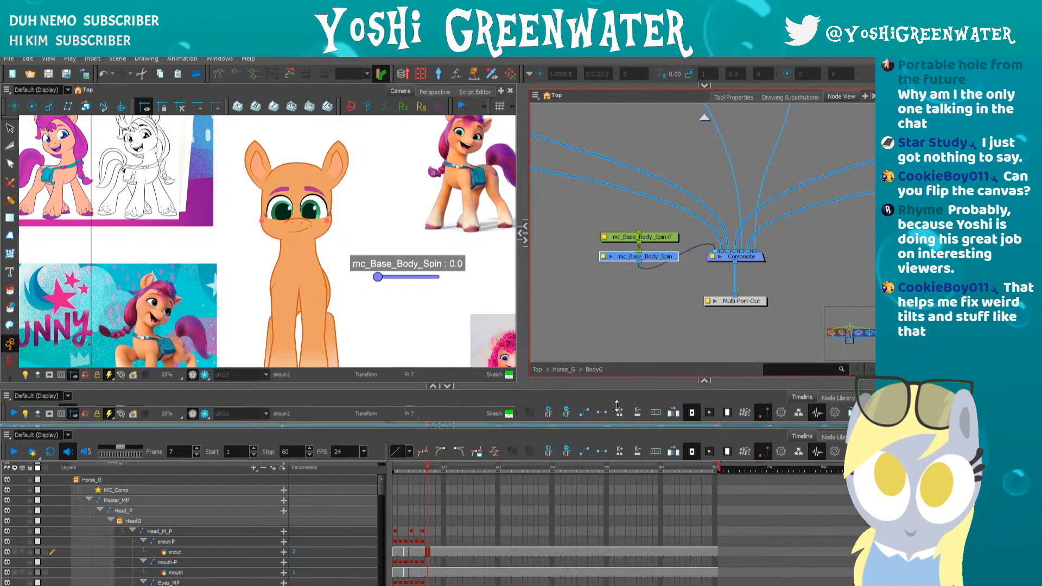
pyautogui.click(605, 356)
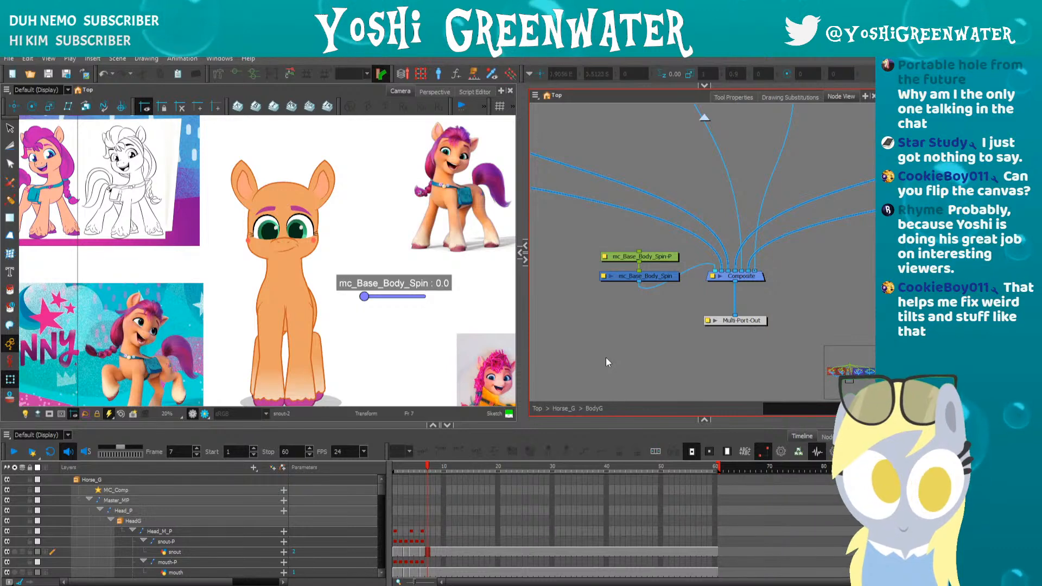
pyautogui.scroll(1, 605, 349)
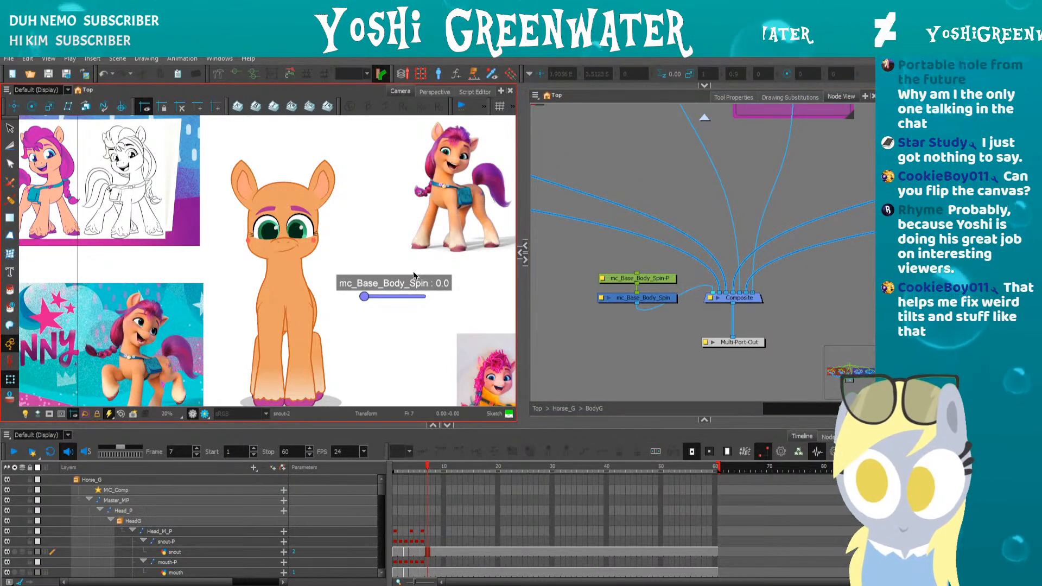
pyautogui.click(625, 302)
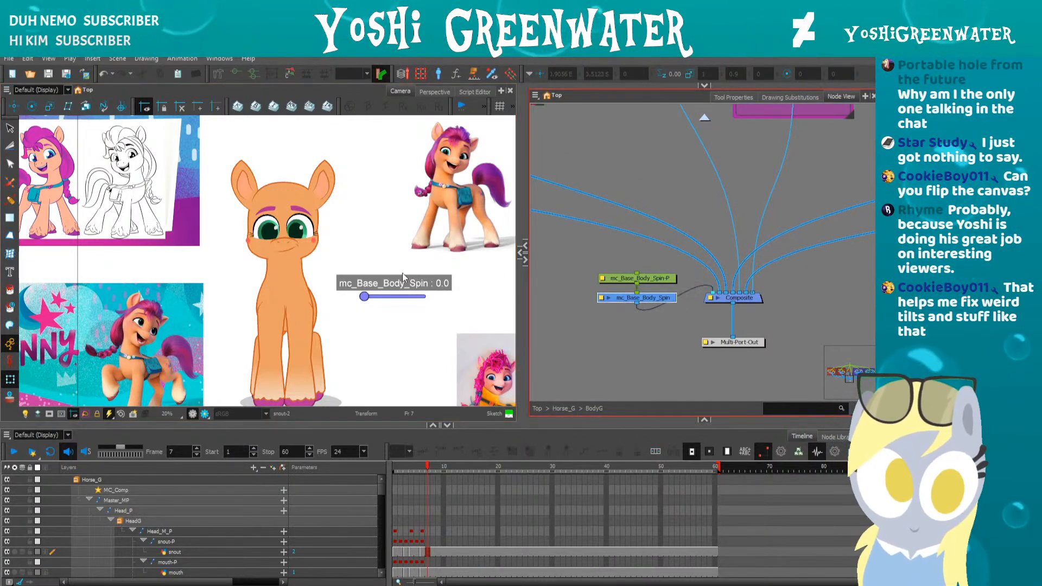
pyautogui.scroll(-1, 324, 276)
pyautogui.click(437, 75)
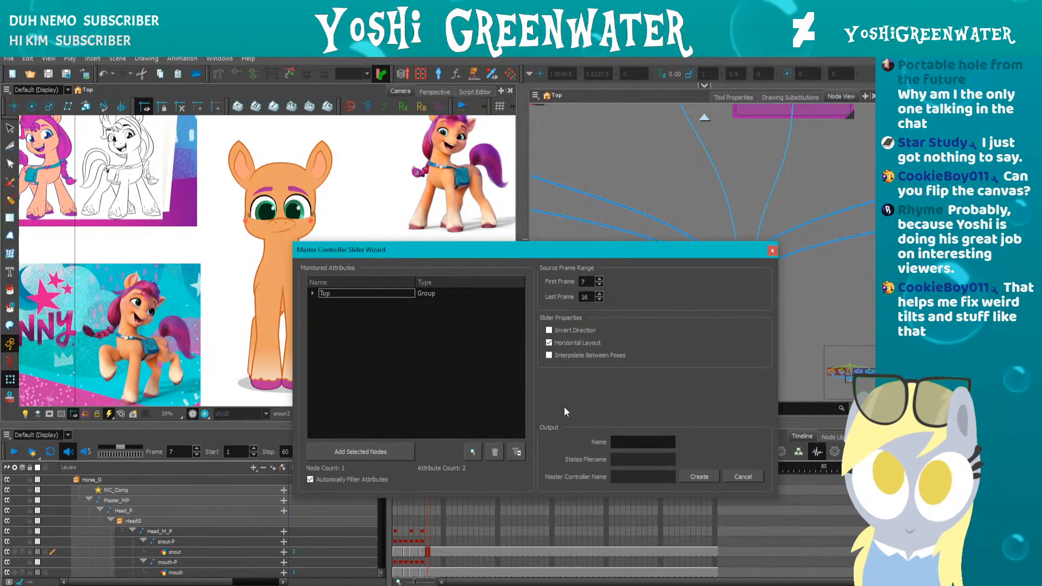
pyautogui.click(772, 250)
# - Return to the HeadG group and select all of its nodes
pyautogui.moveTo(573, 282); pyautogui.dragTo(599, 334)
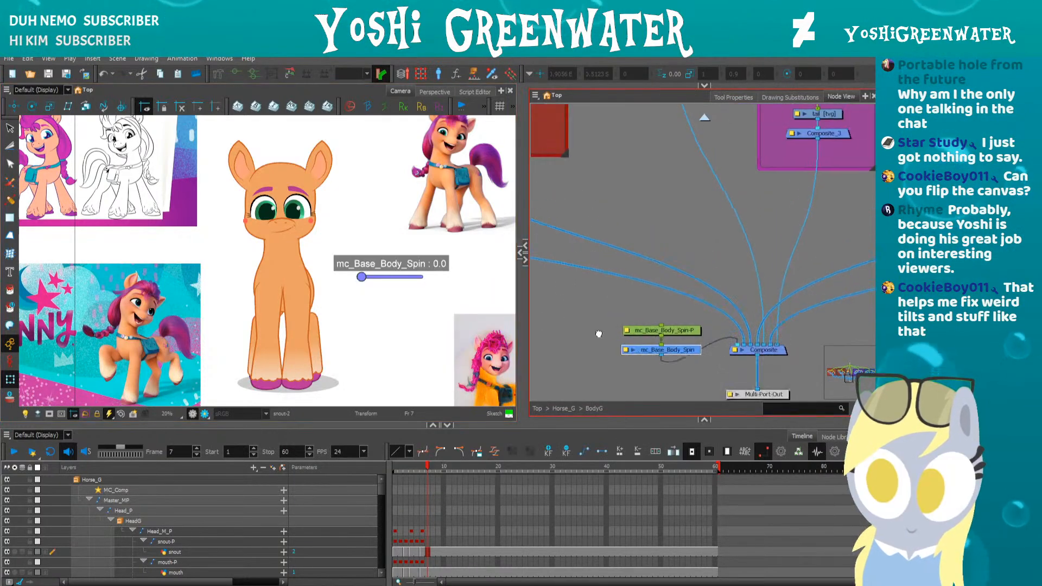
pyautogui.click(704, 119)
pyautogui.moveTo(574, 220); pyautogui.dragTo(596, 190)
pyautogui.click(645, 230)
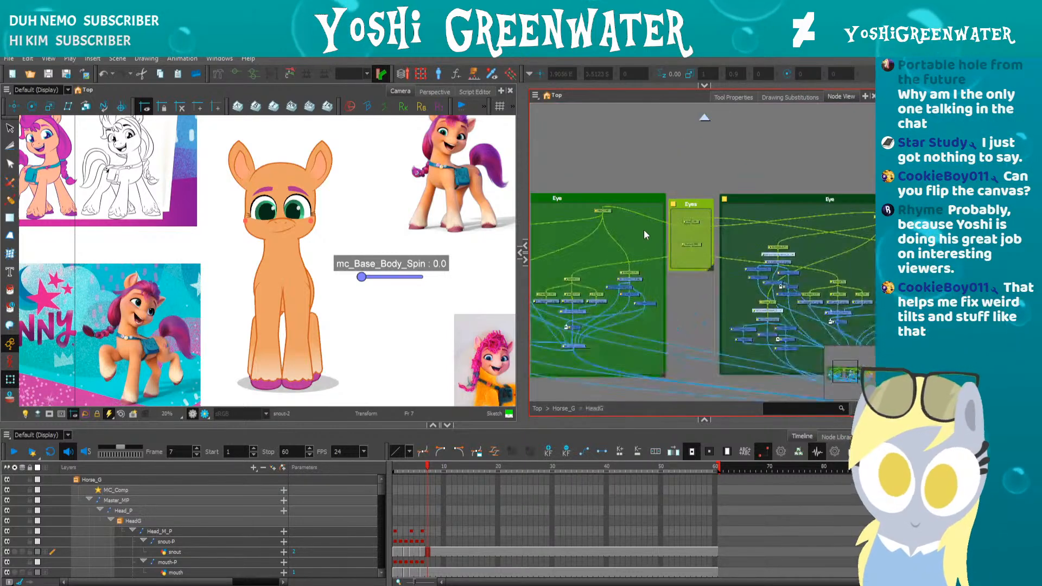
pyautogui.scroll(-5, 630, 249)
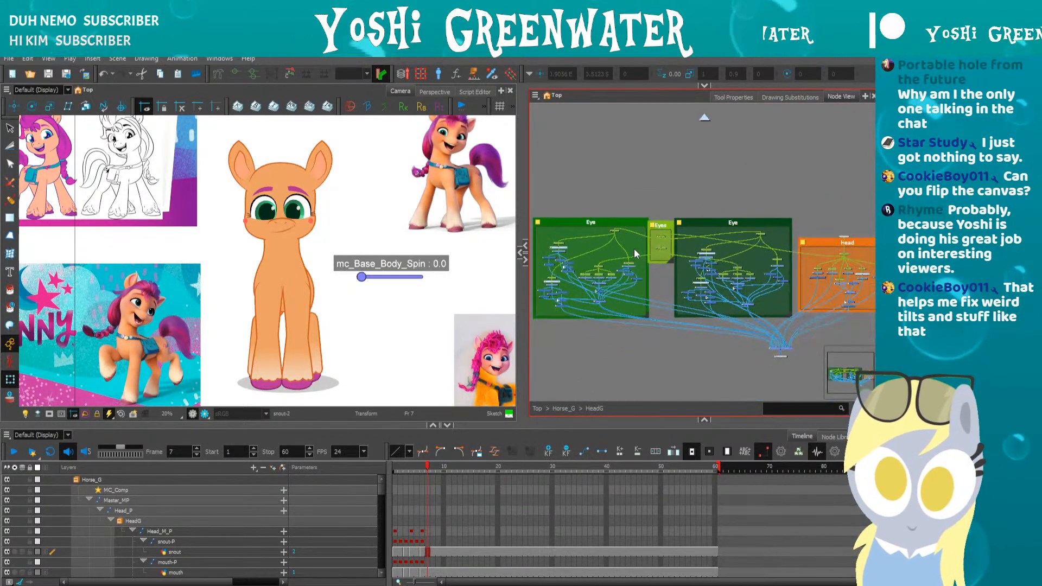
pyautogui.hotkey('ctrl', 'a')
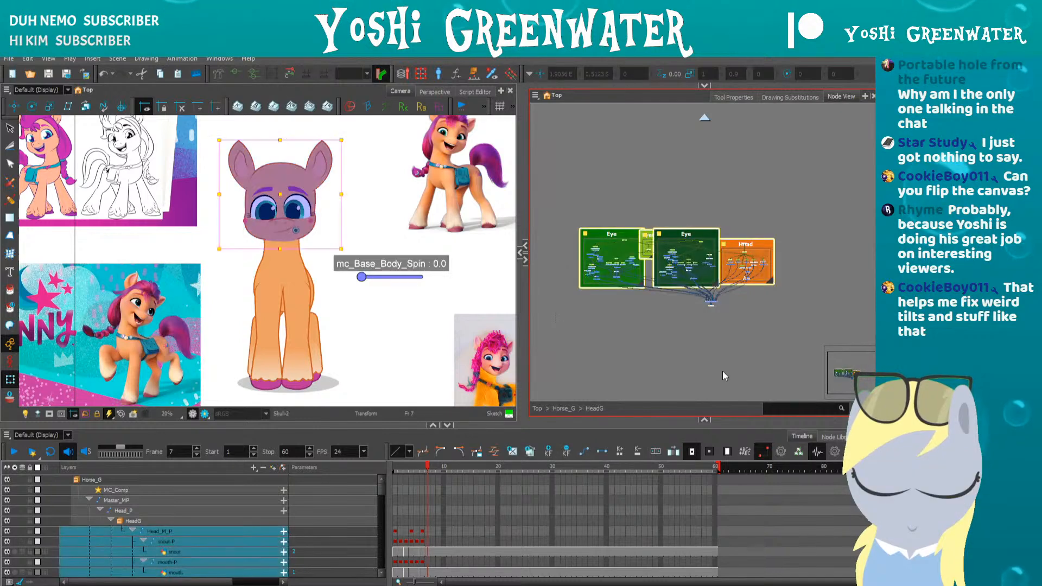
# - Enlarge the timeline and select frames 4 to 6 across all head layers down to the ear's BrightnessContrast layer
pyautogui.moveTo(605, 428); pyautogui.dragTo(605, 270)
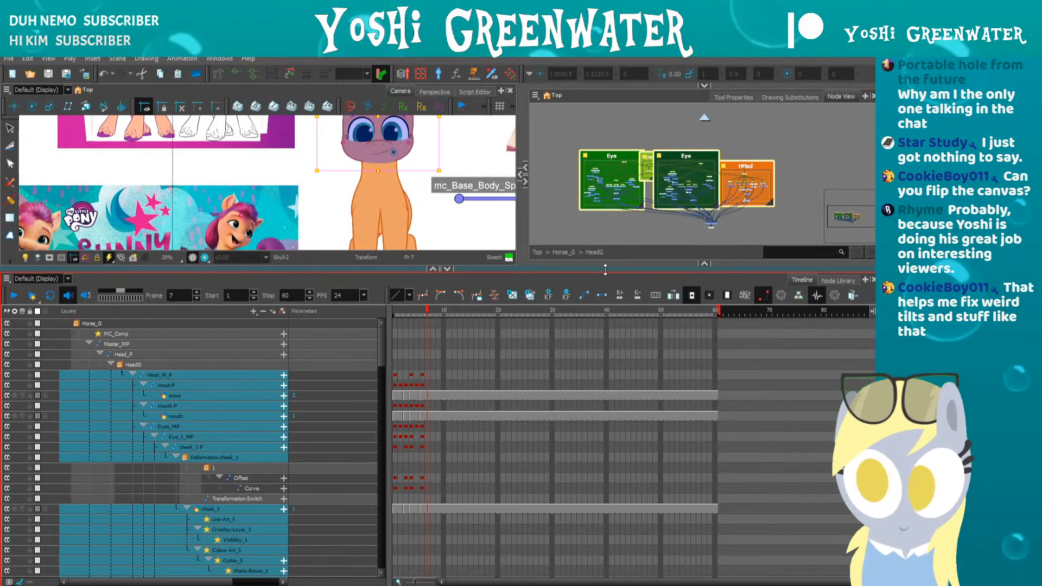
pyautogui.click(395, 311)
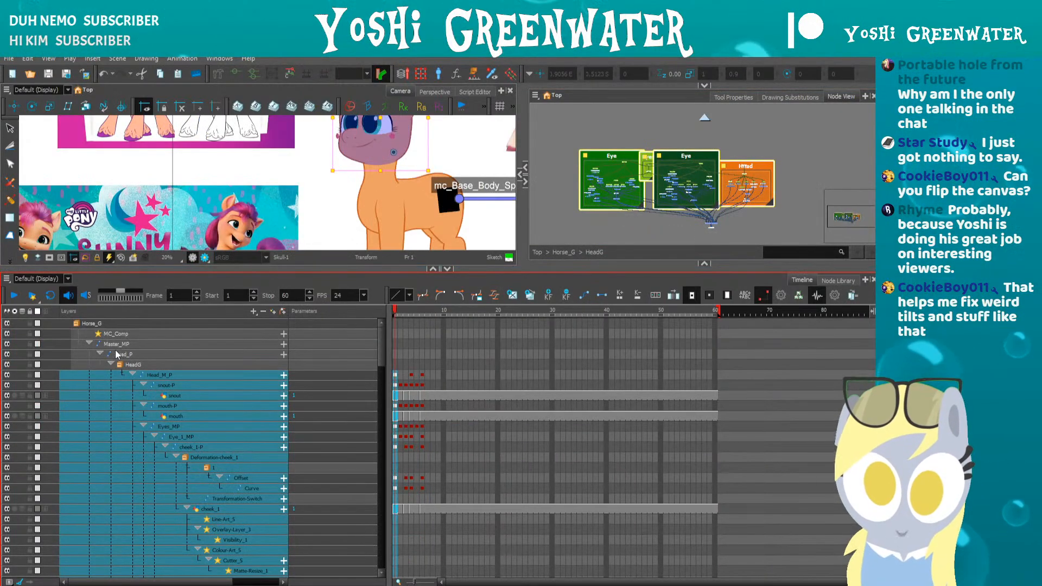
pyautogui.scroll(-1, 380, 357)
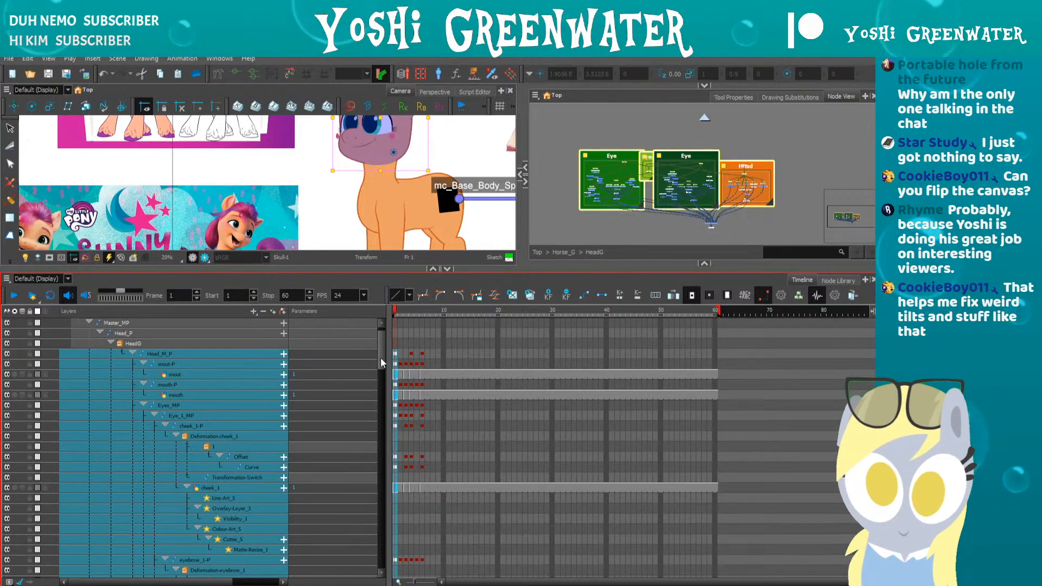
pyautogui.moveTo(379, 357); pyautogui.dragTo(373, 546)
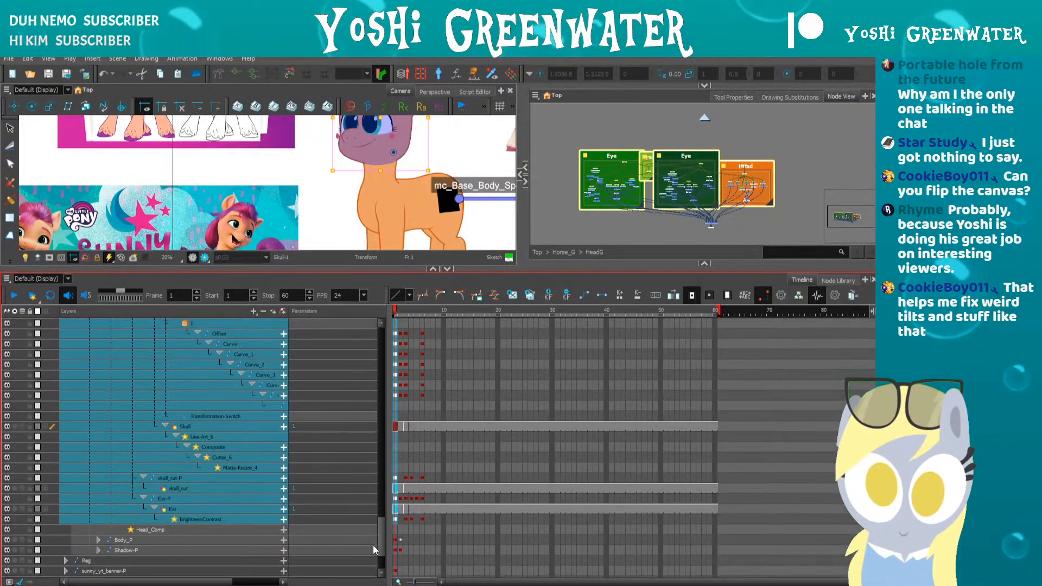
pyautogui.keyDown('shift'); pyautogui.click(422, 520); pyautogui.keyUp('shift')
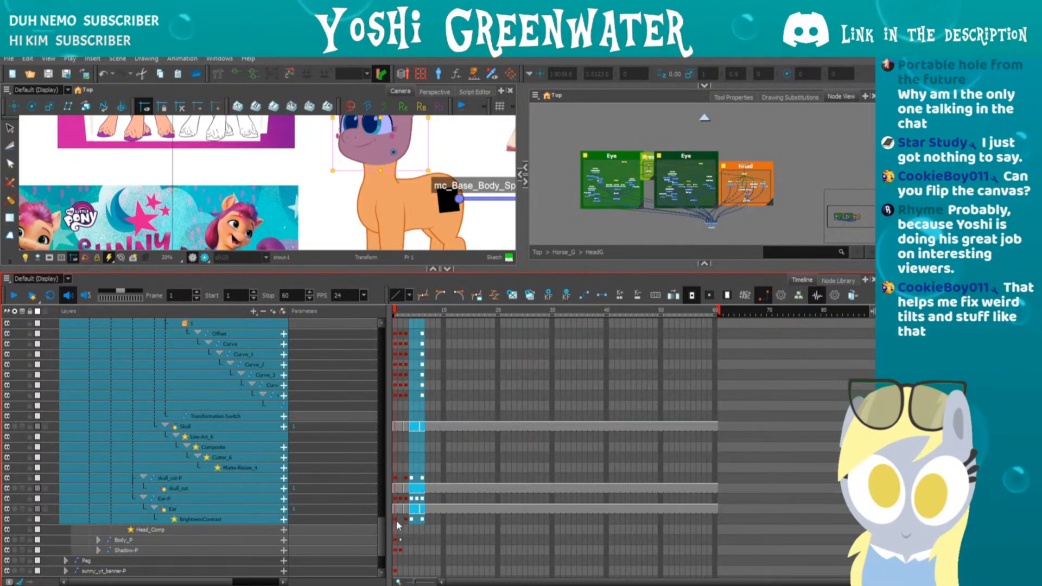
# - Select frames 1 to 6 across all head layers from Head_M_P down to the ear's BrightnessContrast layer
pyautogui.click(396, 520)
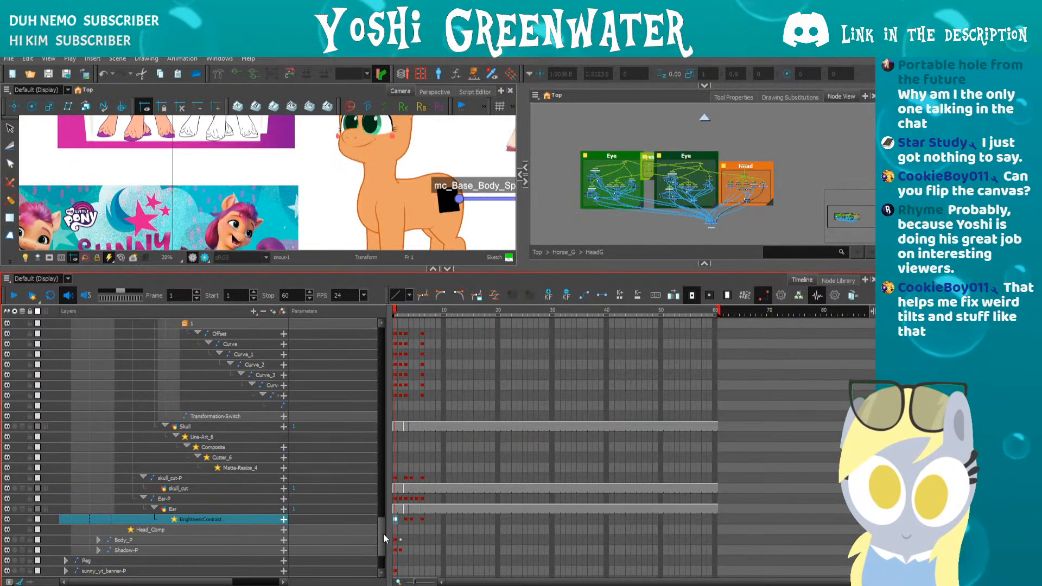
pyautogui.moveTo(383, 533); pyautogui.dragTo(387, 308)
pyautogui.keyDown('shift'); pyautogui.click(421, 374); pyautogui.keyUp('shift')
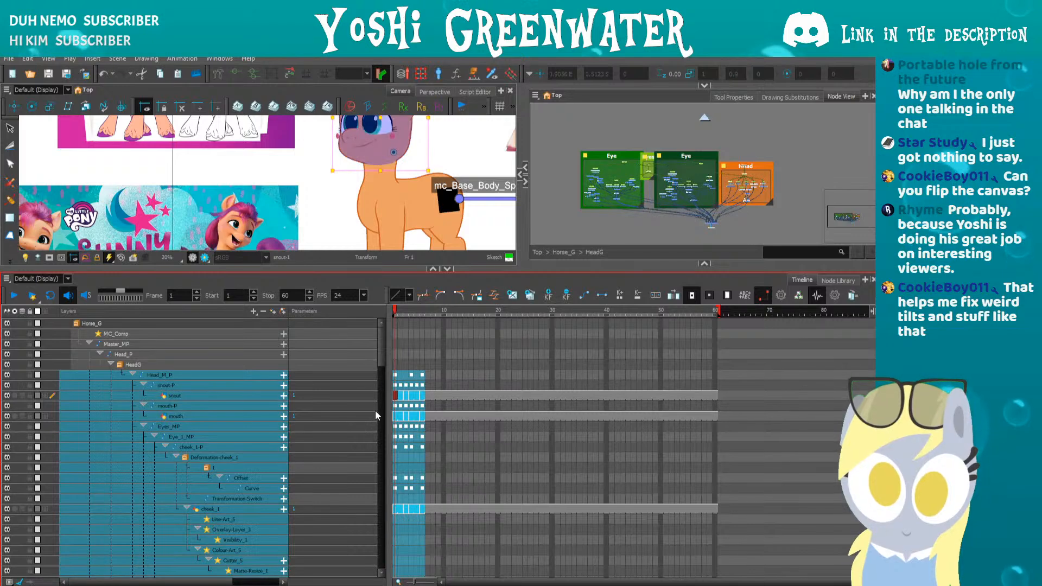
pyautogui.click(421, 313)
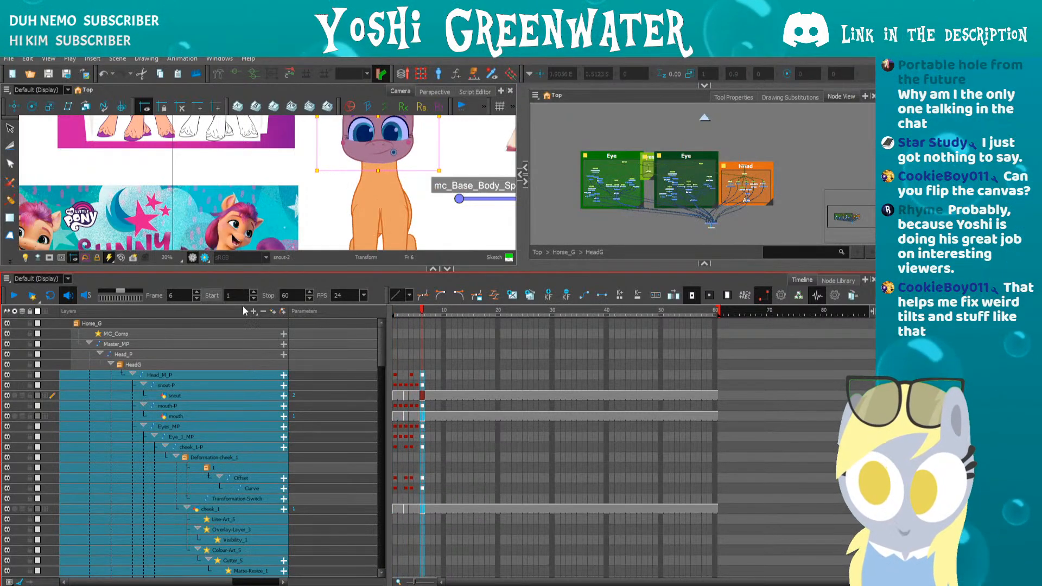
pyautogui.click(395, 312)
pyautogui.moveTo(383, 343); pyautogui.dragTo(382, 567)
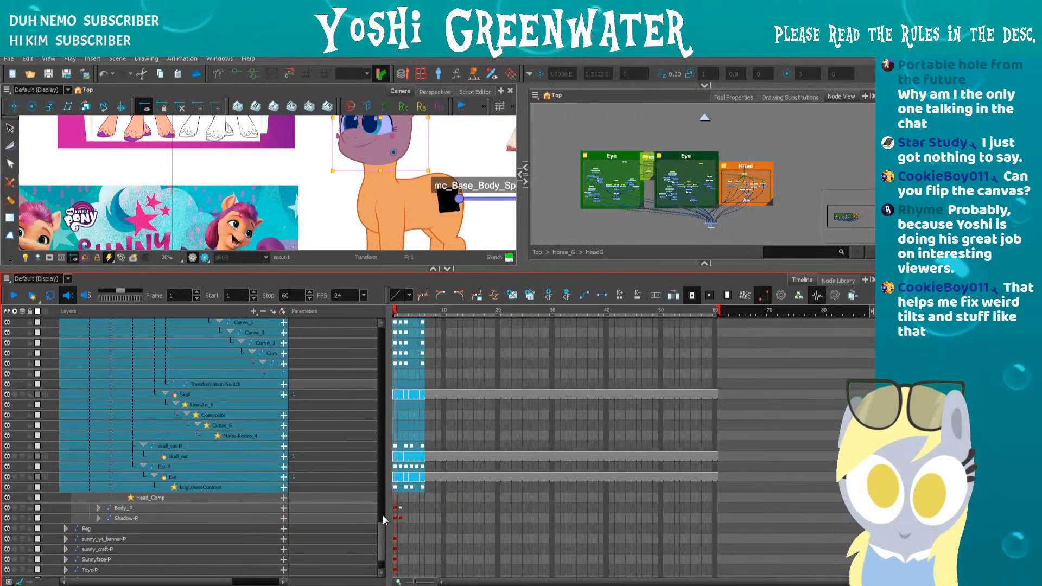
pyautogui.moveTo(383, 515); pyautogui.dragTo(380, 323)
# - Reduce the timeline's height, start the Master Controller Grid Wizard for the selected head nodes and load the [grid] 3x3 preset
pyautogui.moveTo(378, 278); pyautogui.dragTo(380, 356)
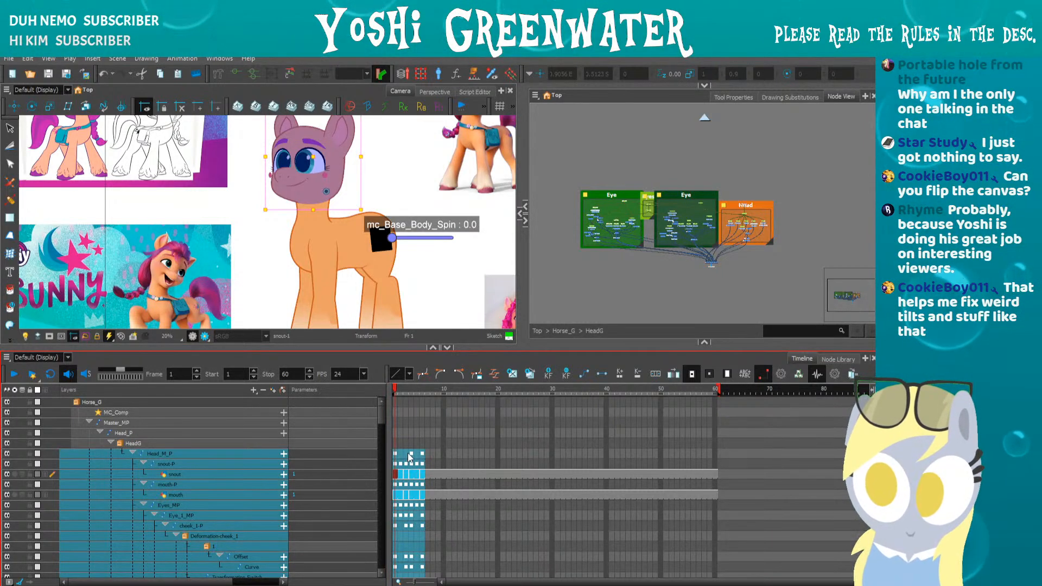
pyautogui.scroll(-2, 380, 422)
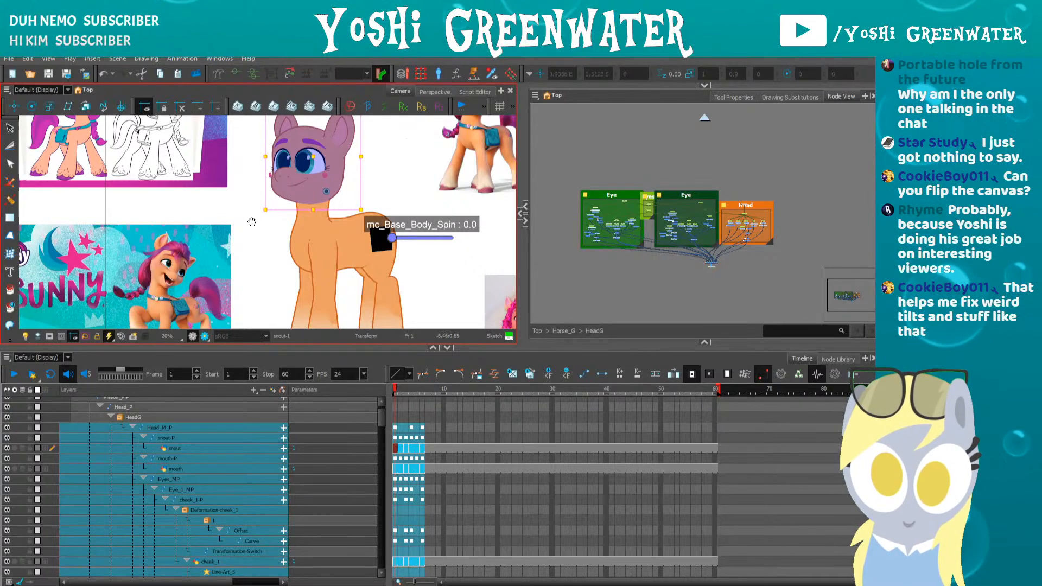
pyautogui.moveTo(251, 221); pyautogui.dragTo(246, 271)
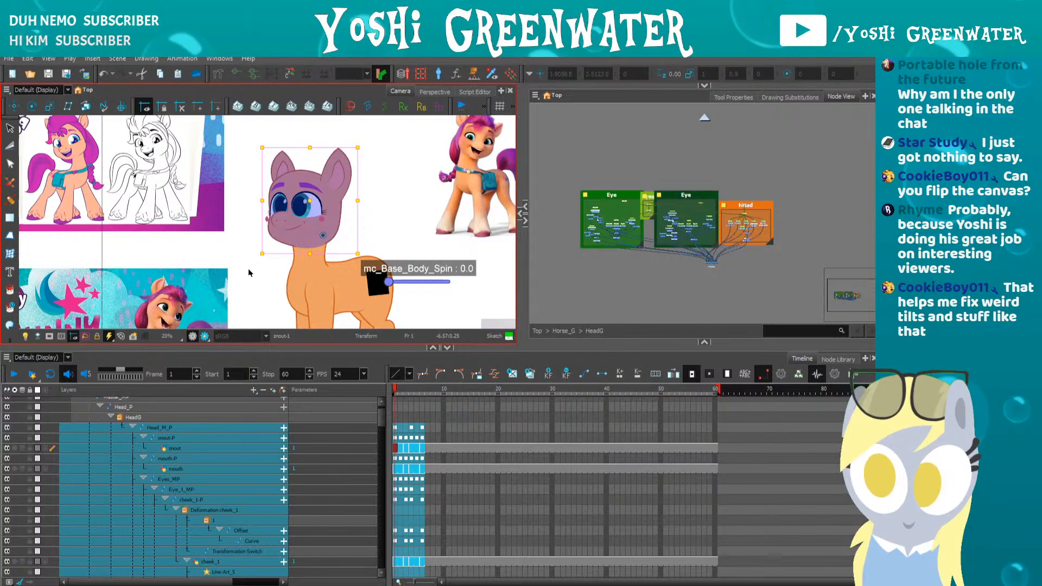
pyautogui.click(421, 77)
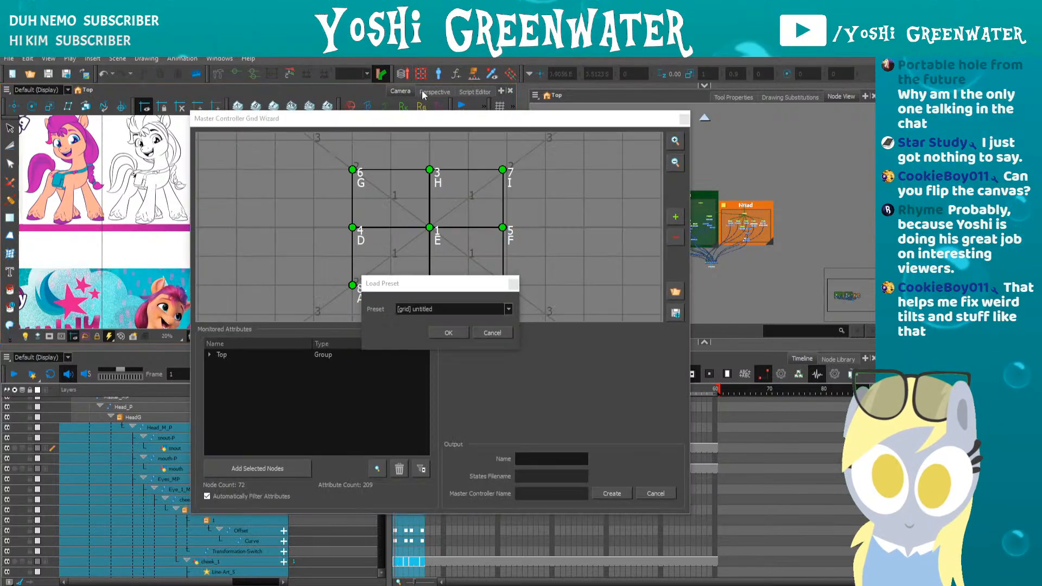
pyautogui.moveTo(403, 282); pyautogui.dragTo(457, 350)
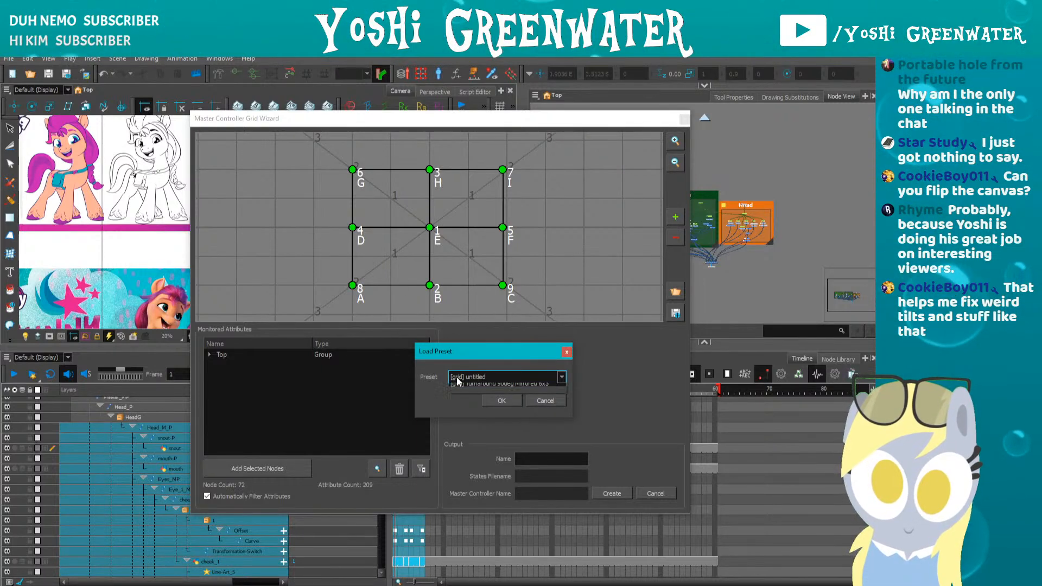
pyautogui.click(561, 376)
pyautogui.click(461, 401)
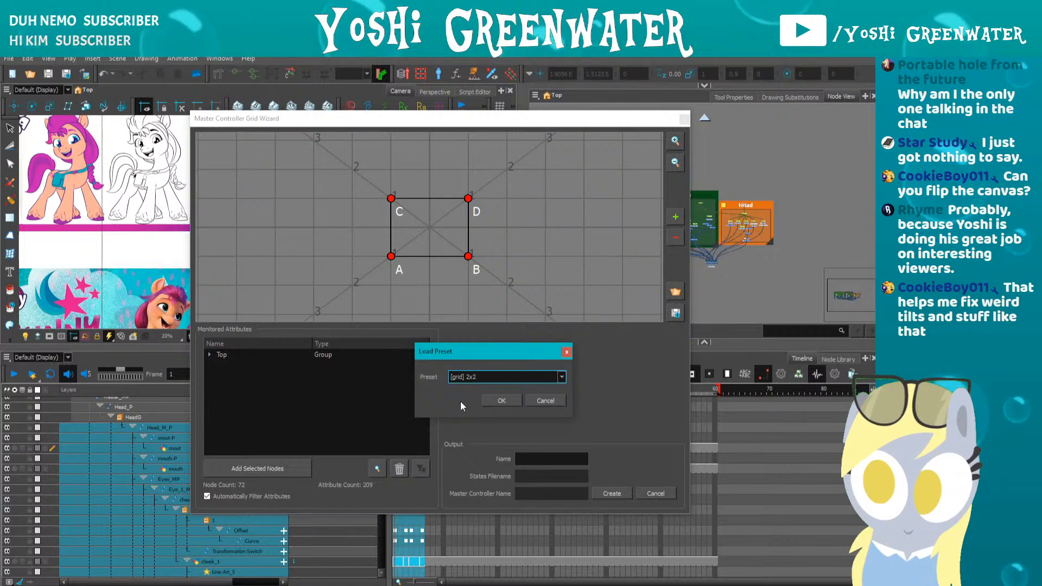
pyautogui.click(457, 376)
pyautogui.click(460, 408)
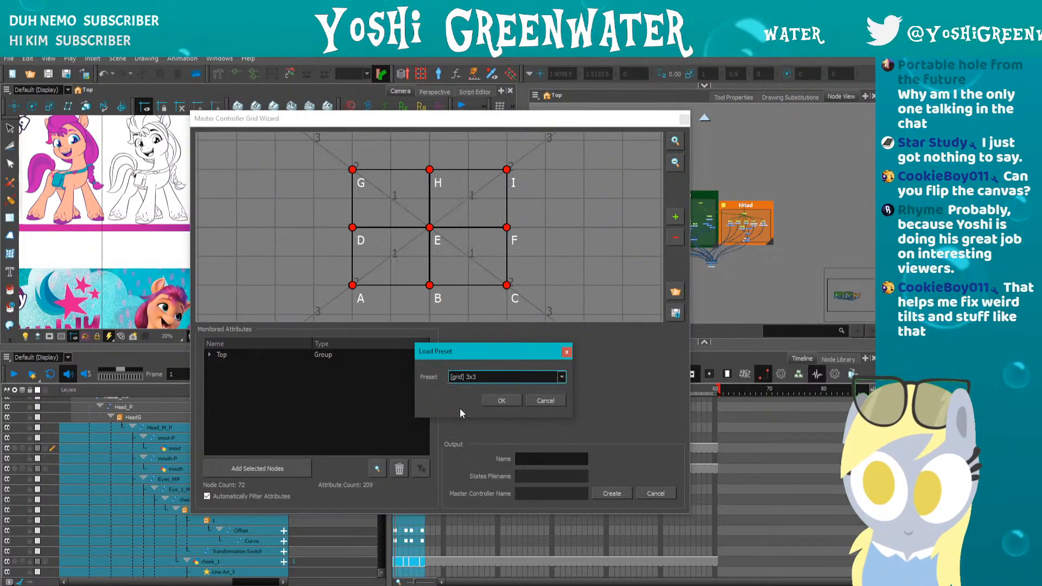
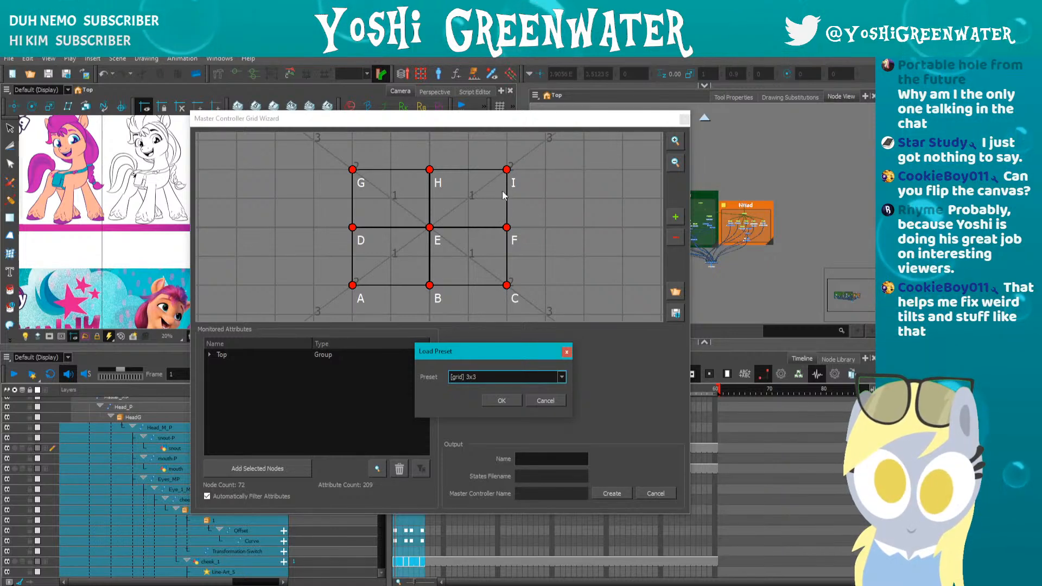
pyautogui.click(466, 376)
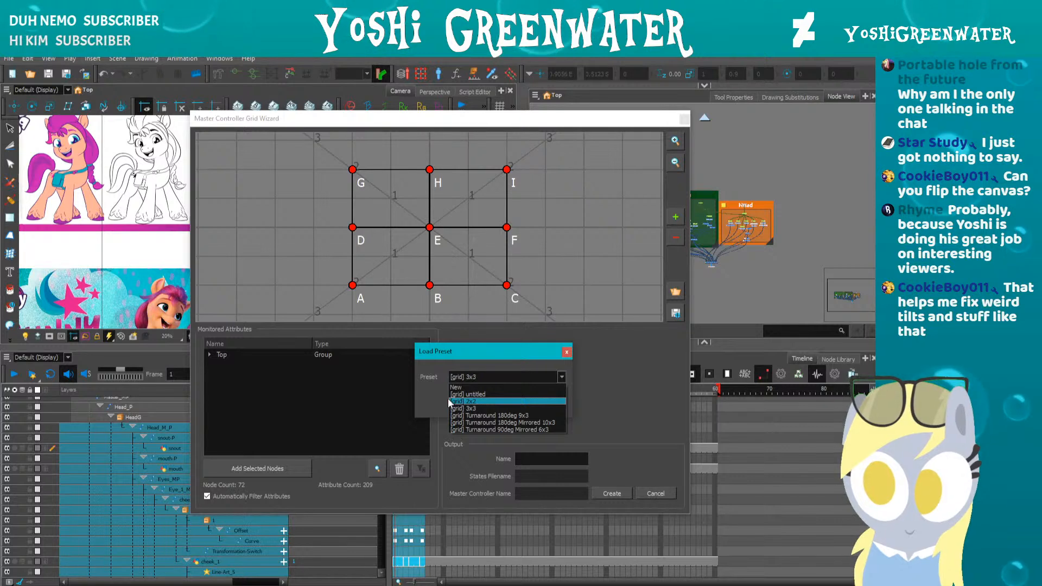
pyautogui.click(436, 399)
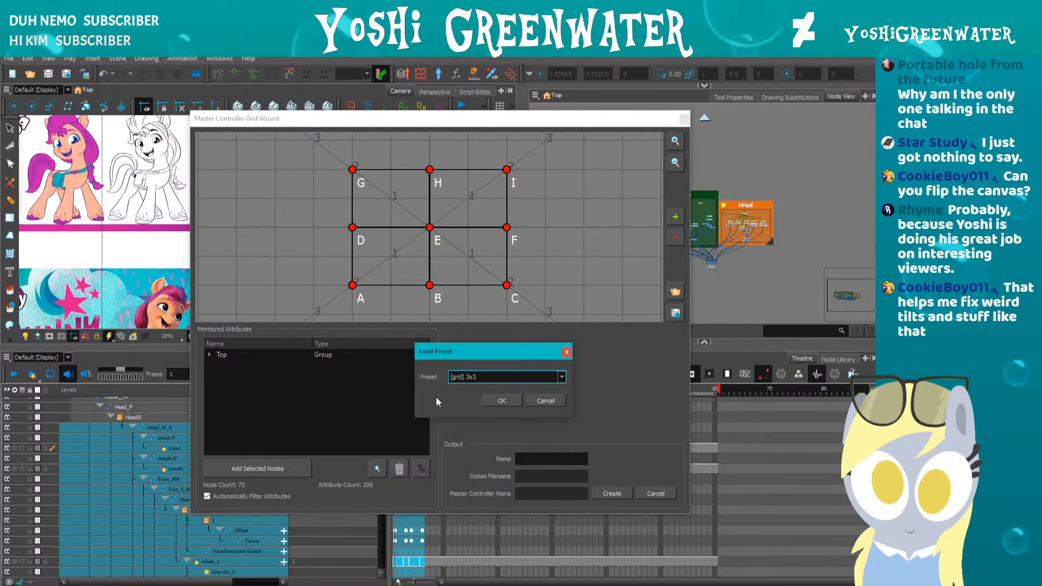
pyautogui.click(498, 400)
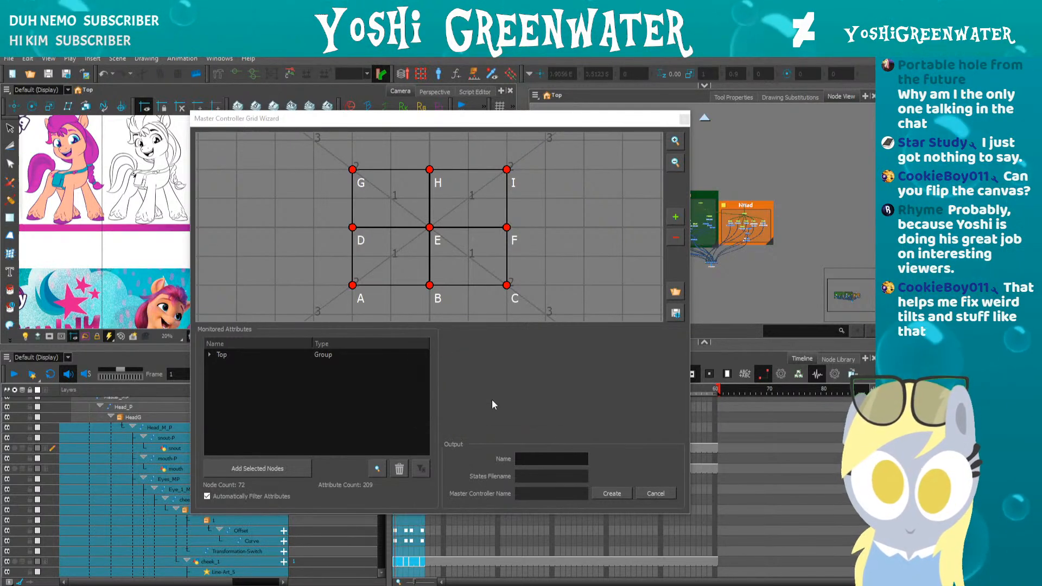
# - Move the grid wizard clear of the pony's head and go to frame 1 with the Head_P layer selected
pyautogui.click(352, 170)
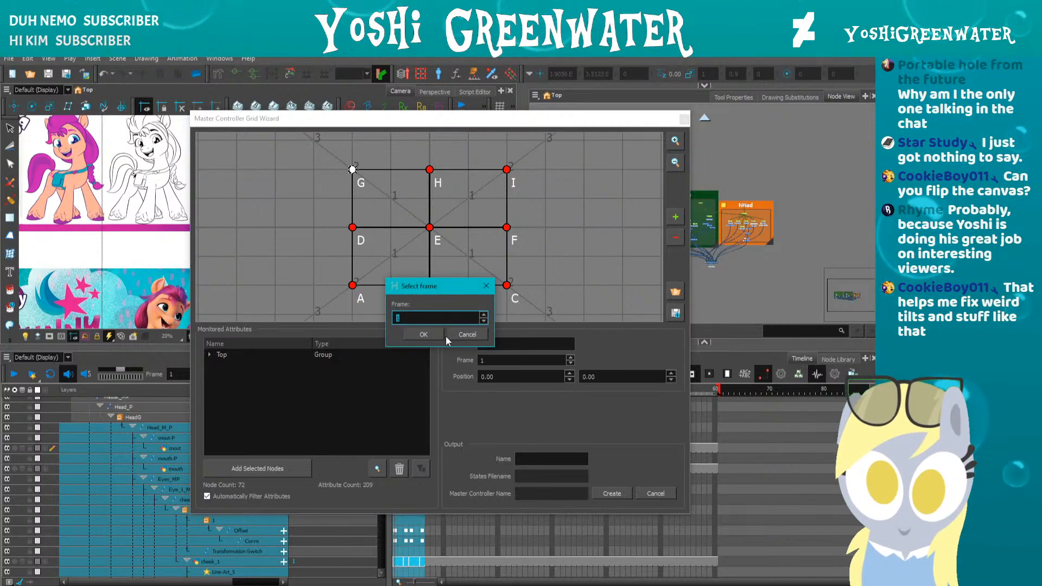
pyautogui.press('Return')
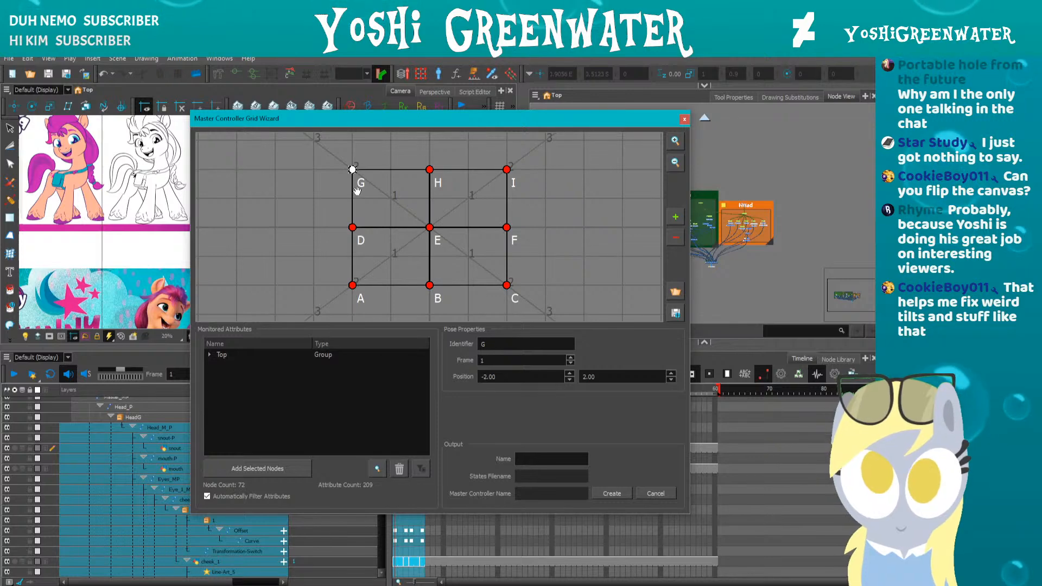
pyautogui.moveTo(403, 126); pyautogui.dragTo(619, 127)
pyautogui.click(406, 407)
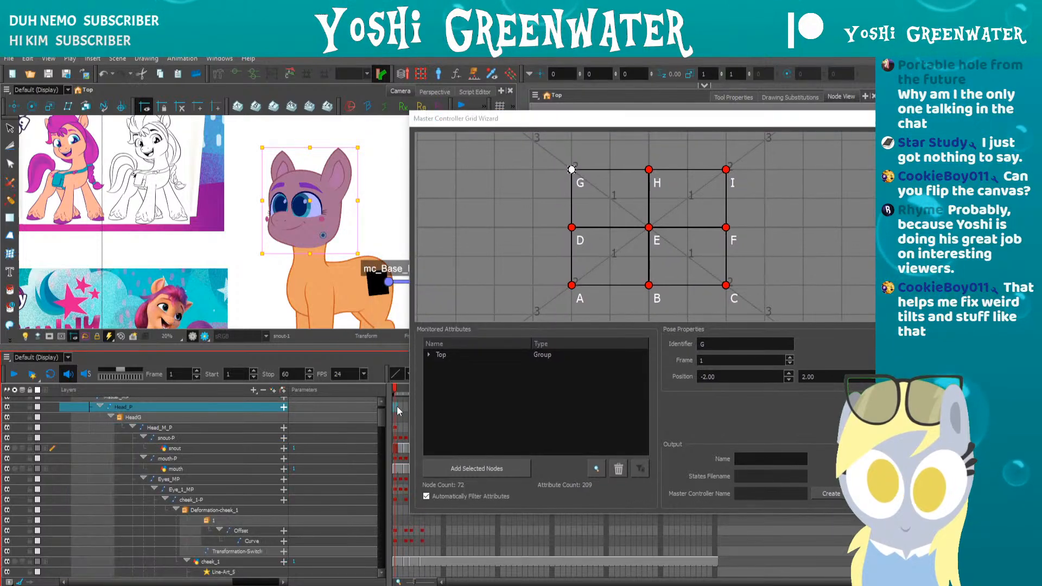
pyautogui.click(406, 391)
pyautogui.moveTo(406, 390)
pyautogui.mouseDown()
pyautogui.moveTo(425, 387)
pyautogui.moveTo(395, 387)
pyautogui.mouseUp()
pyautogui.moveTo(666, 119); pyautogui.dragTo(652, 125)
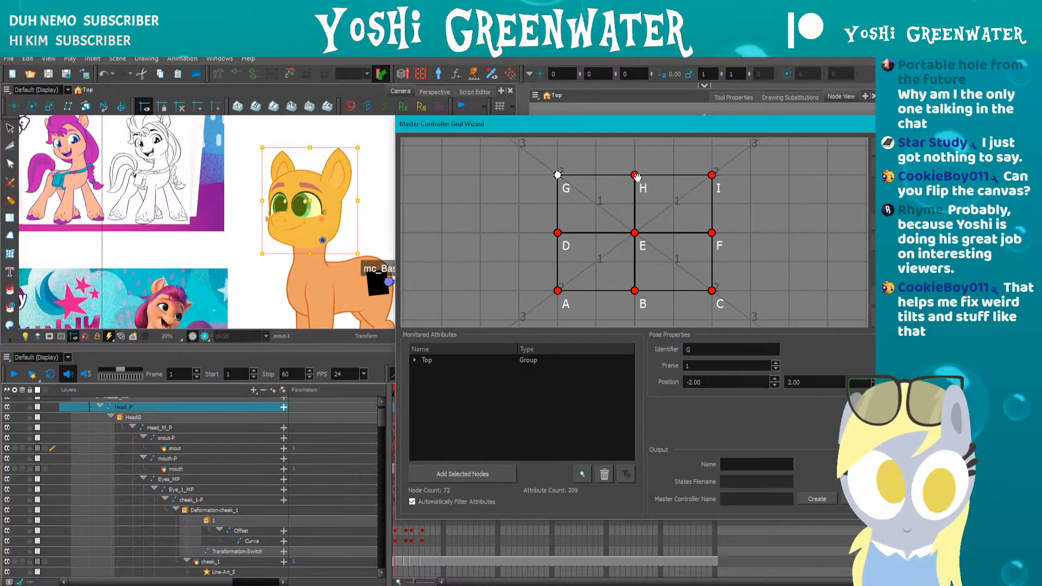
pyautogui.rightClick(635, 174)
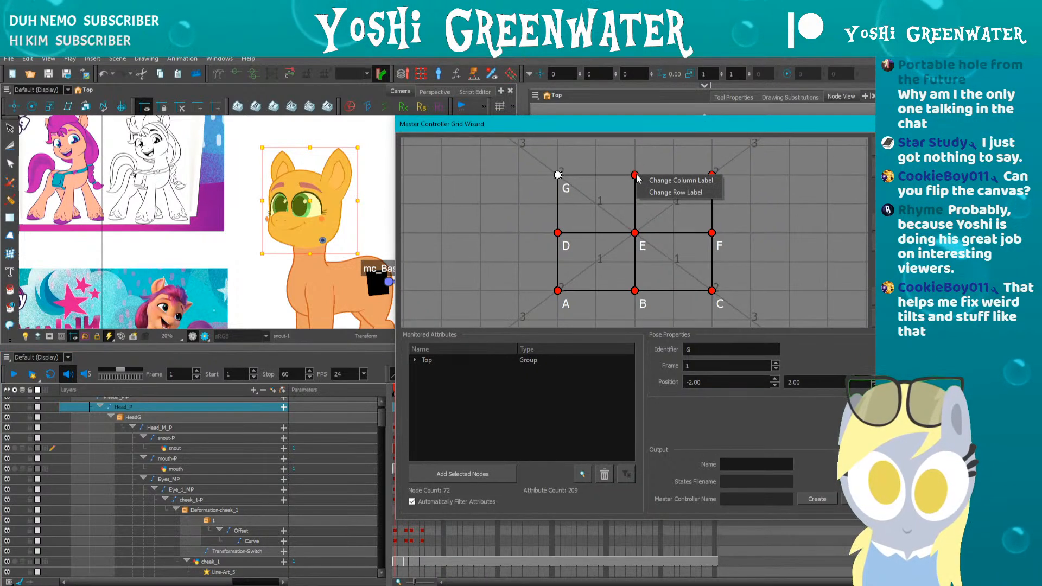
pyautogui.click(634, 175)
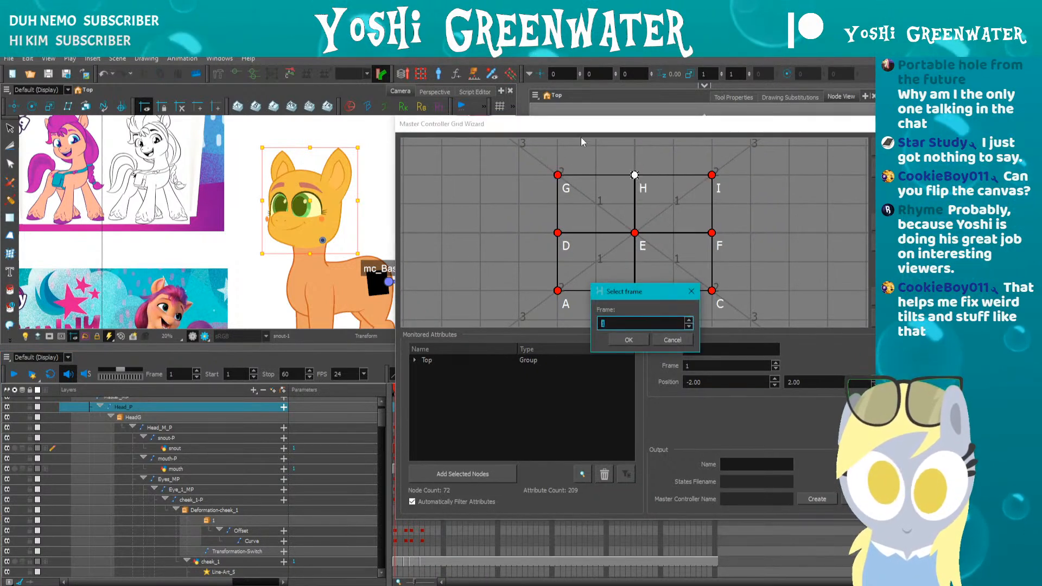
pyautogui.click(628, 340)
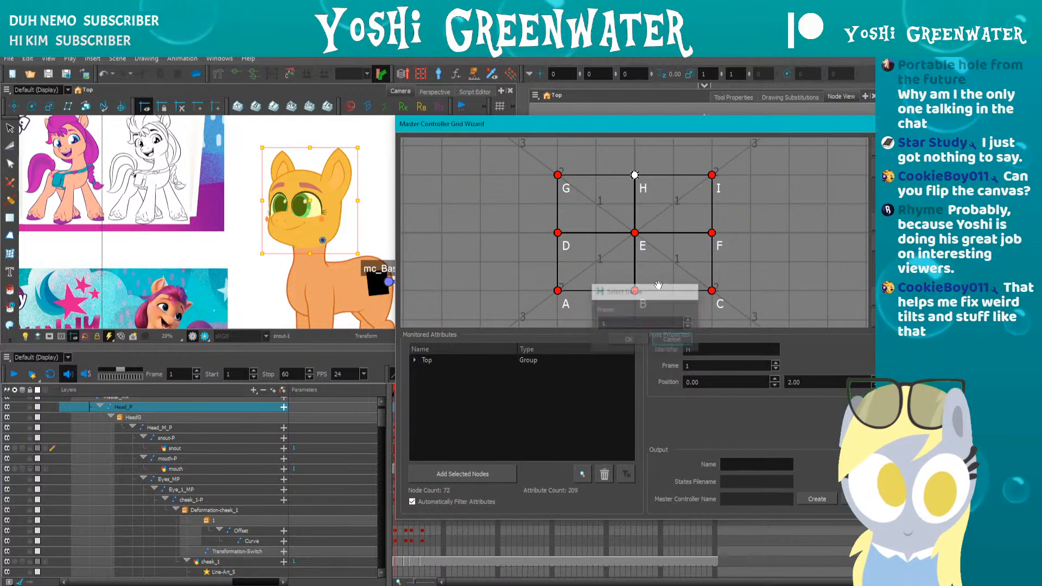
pyautogui.click(634, 233)
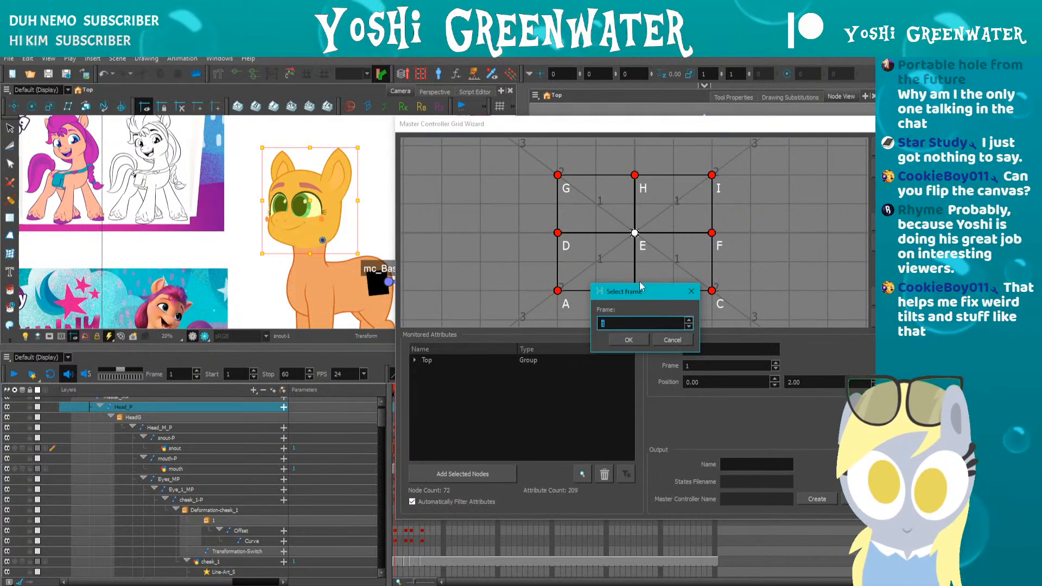
pyautogui.click(666, 342)
pyautogui.click(712, 233)
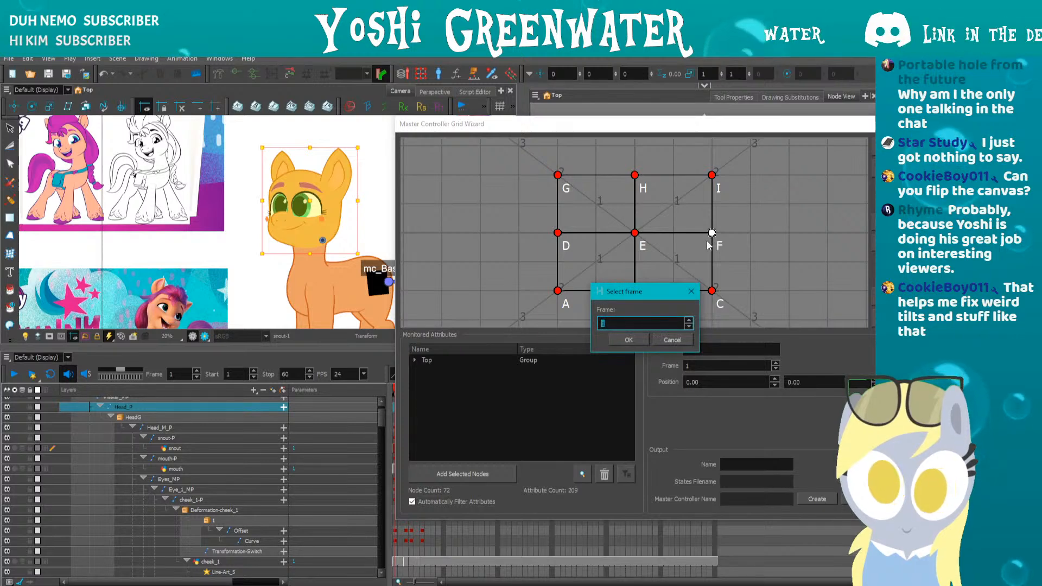
pyautogui.click(677, 344)
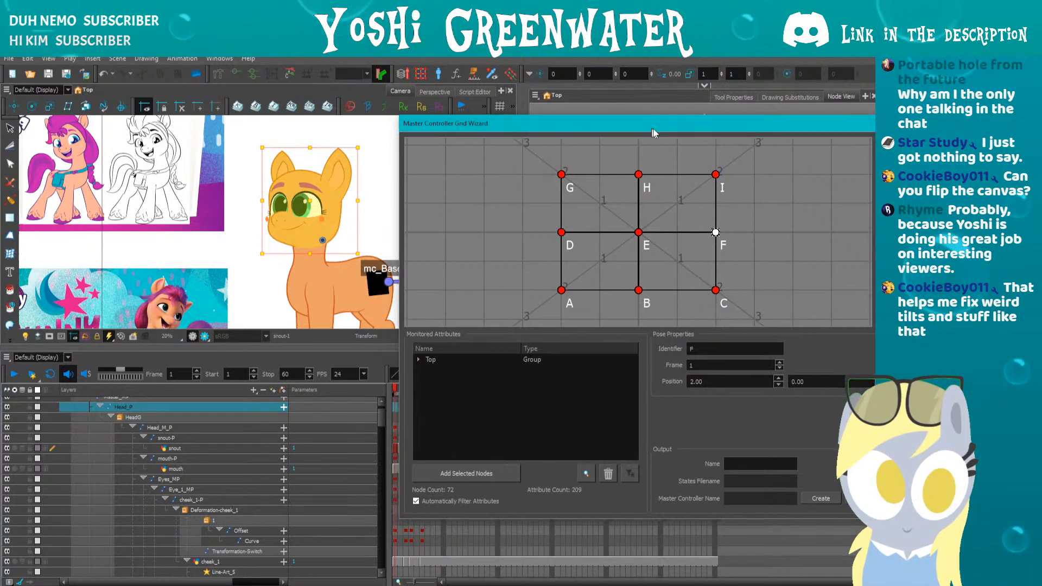
# - Uncover the timeline beside the grid wizard and compare the head poses on frames 2 to 7
pyautogui.moveTo(652, 129); pyautogui.dragTo(646, 81)
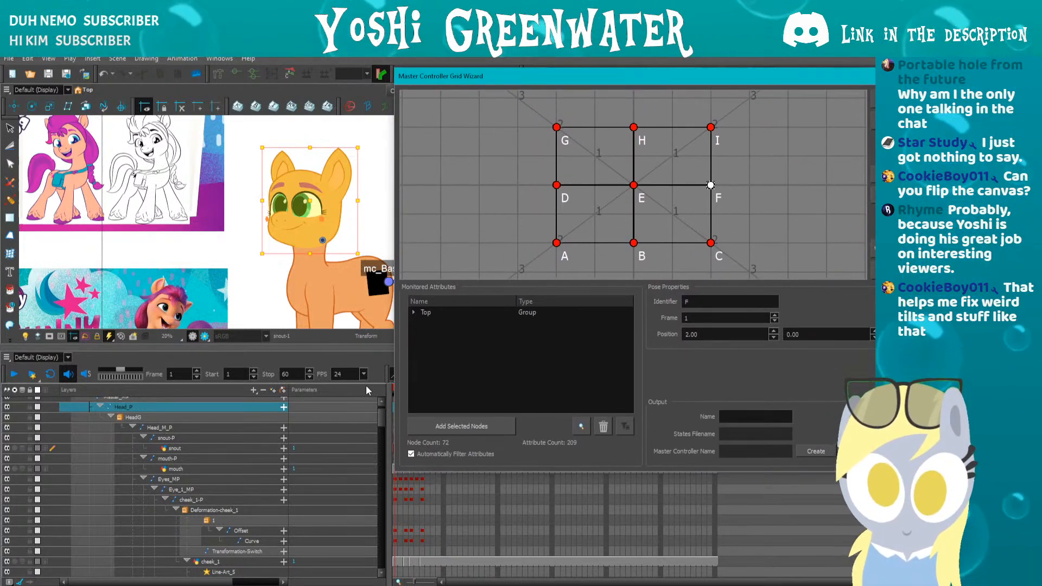
pyautogui.moveTo(386, 416); pyautogui.dragTo(270, 390)
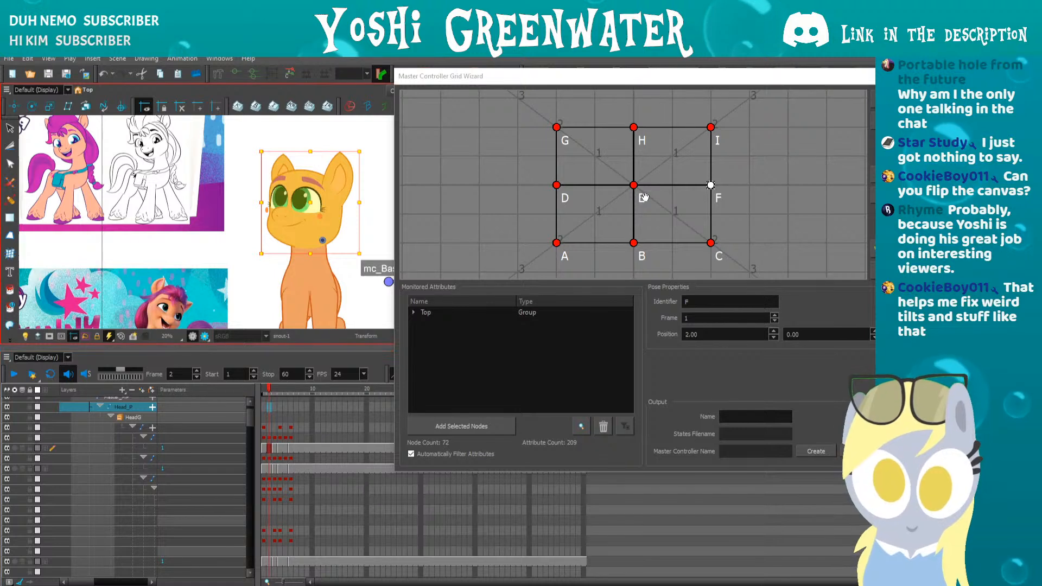
pyautogui.press('.')
pyautogui.press('.')
pyautogui.press('.')
pyautogui.press(',')
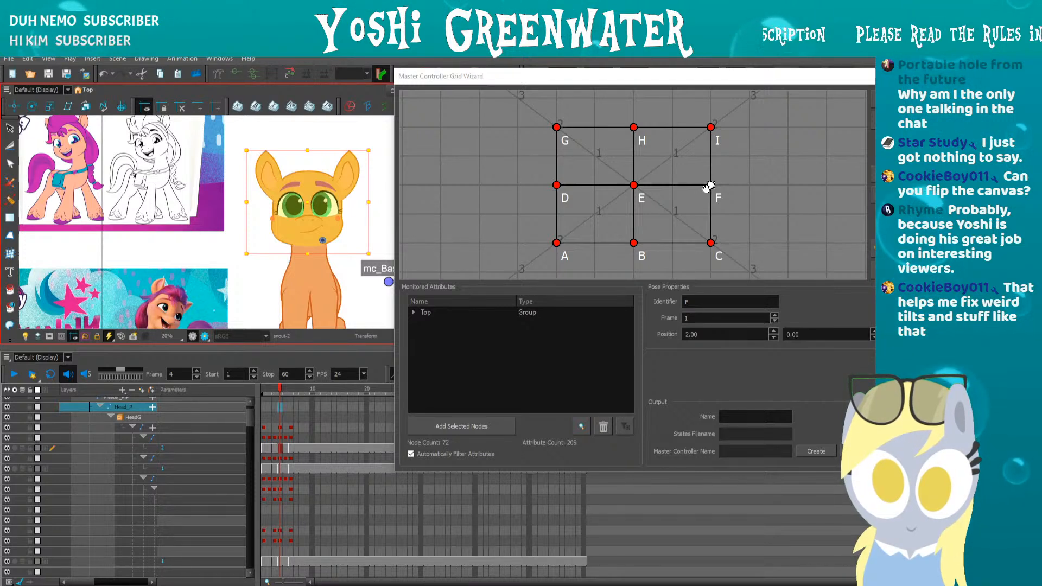
pyautogui.press(',')
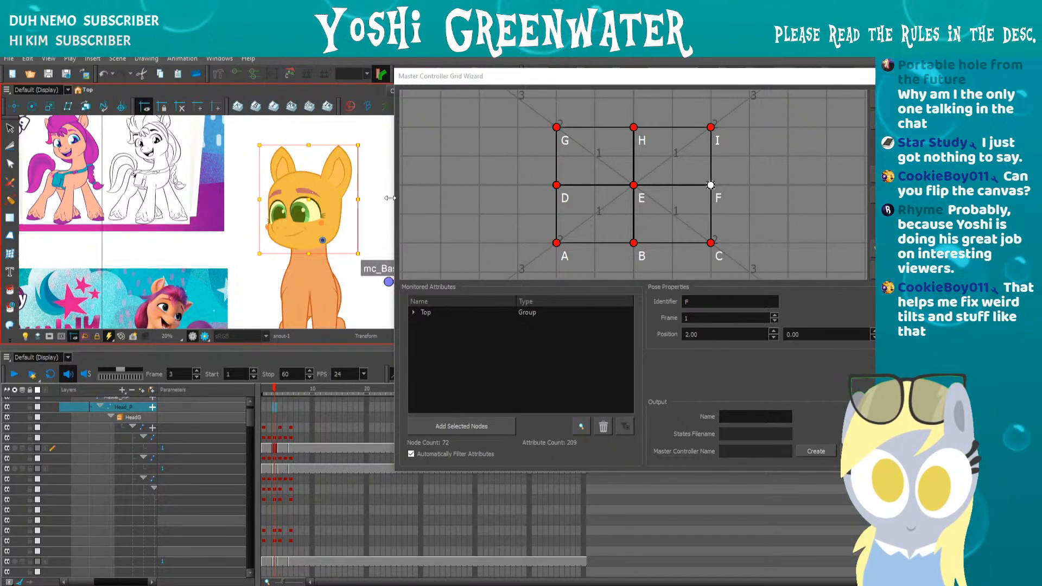
pyautogui.press(',')
pyautogui.press('.')
pyautogui.press('.')
pyautogui.press('.')
pyautogui.press('.')
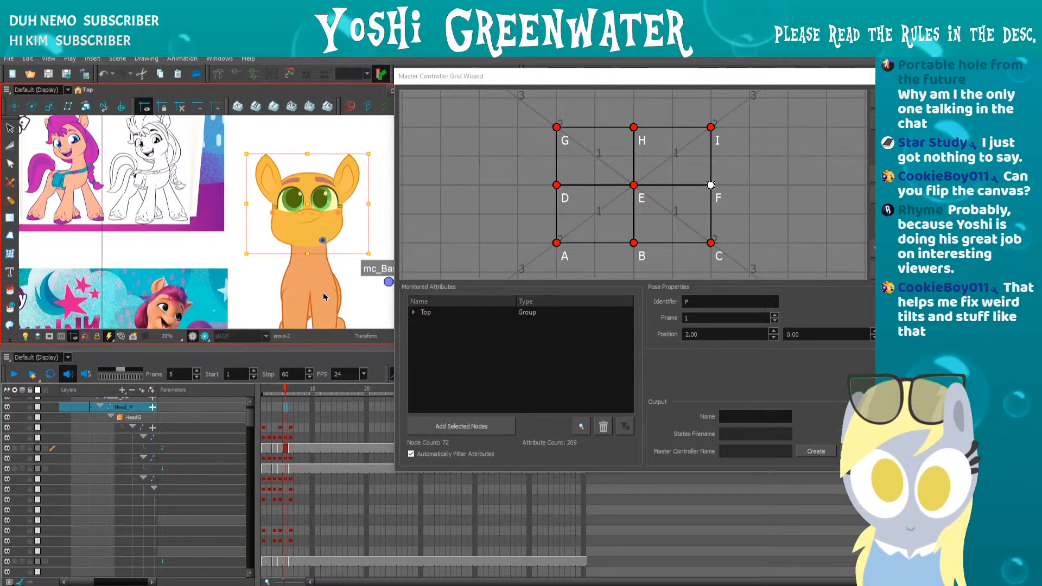
pyautogui.press(',')
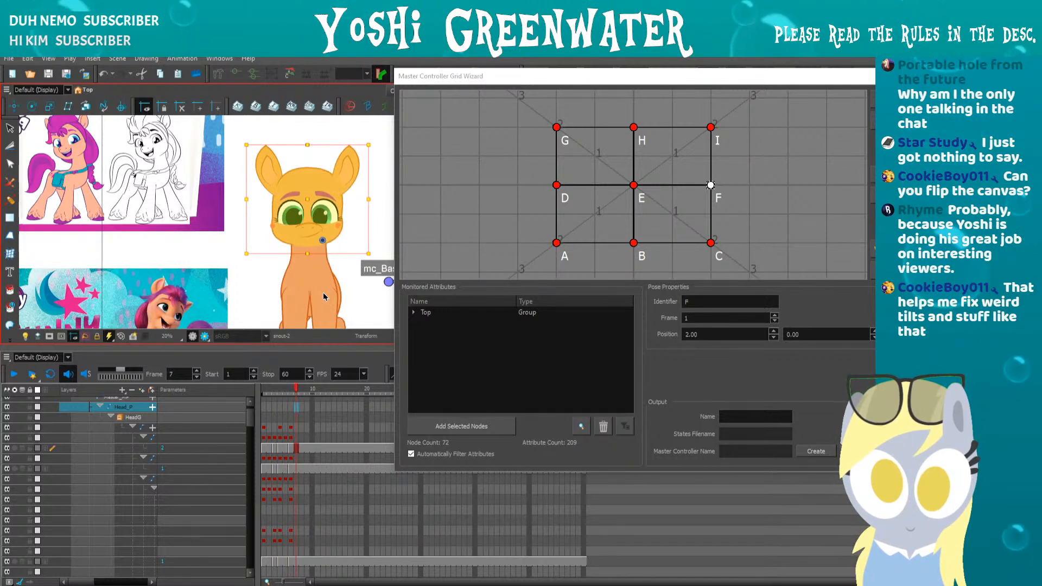
pyautogui.press(',')
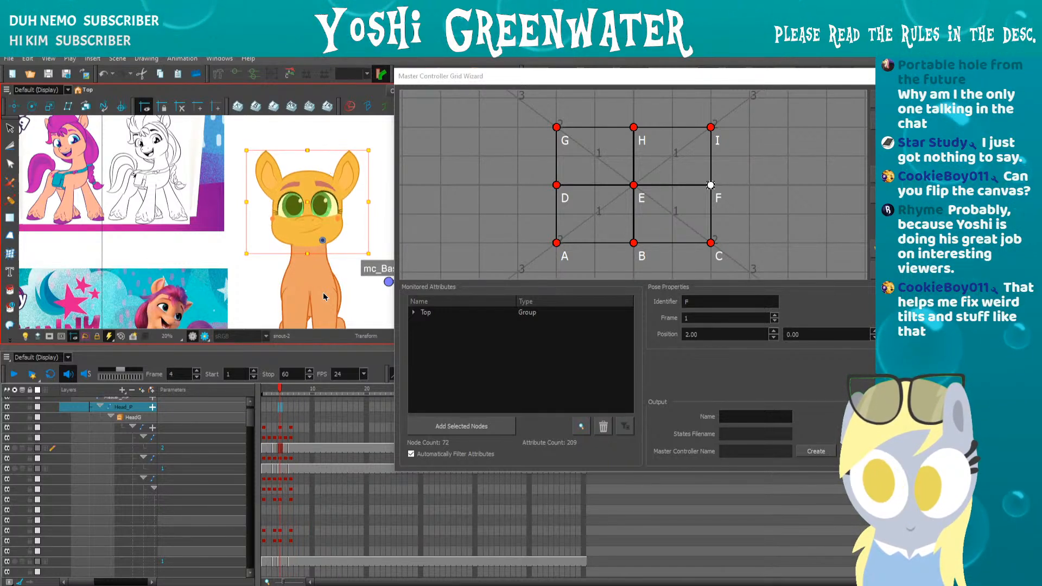
# - Assign frame 4 to grid pose F and go to frame 5 on the timeline
pyautogui.click(710, 186)
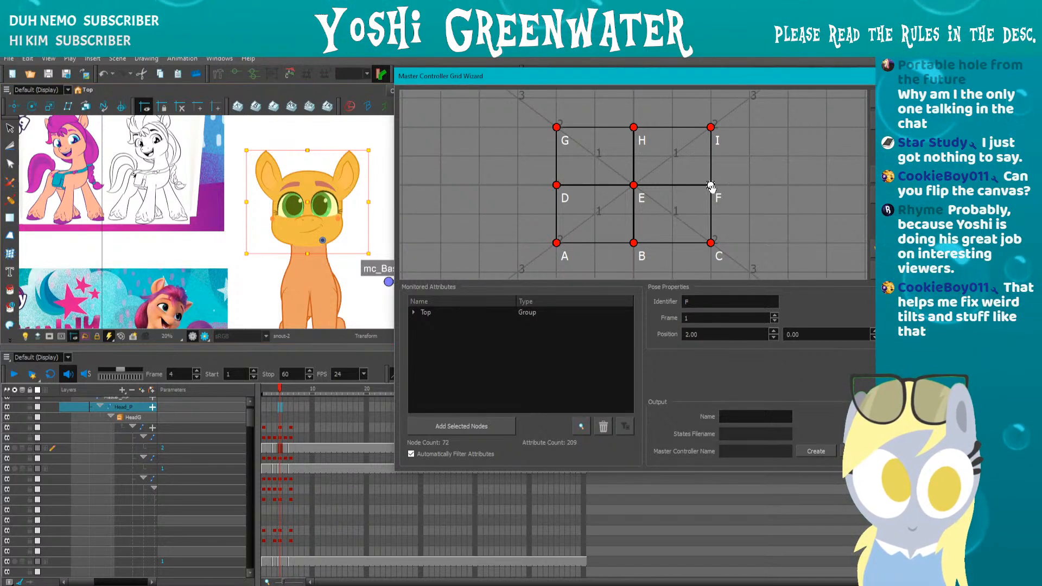
pyautogui.rightClick(711, 185)
pyautogui.moveTo(725, 318); pyautogui.dragTo(672, 330)
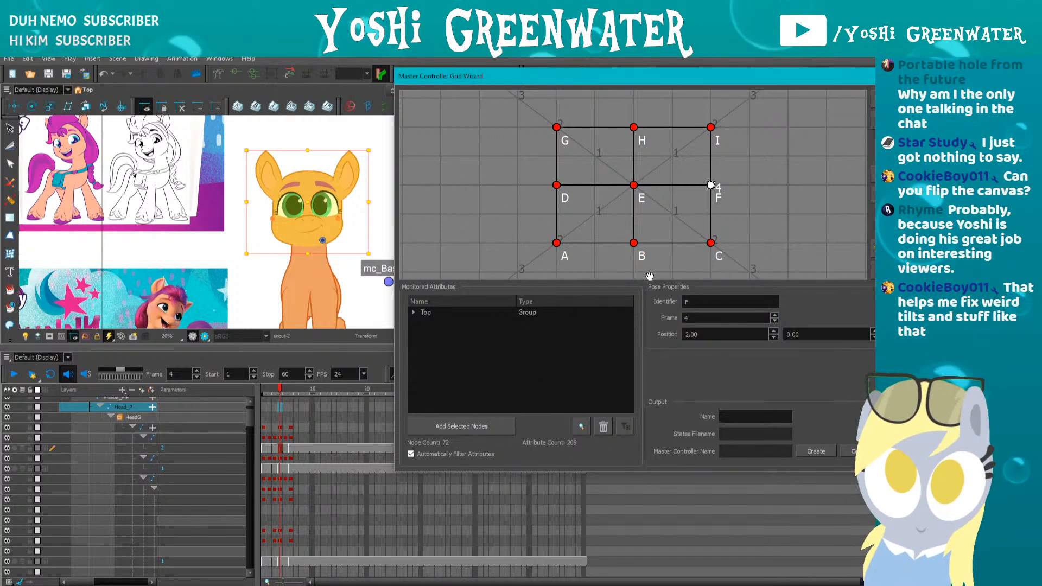
pyautogui.click(286, 390)
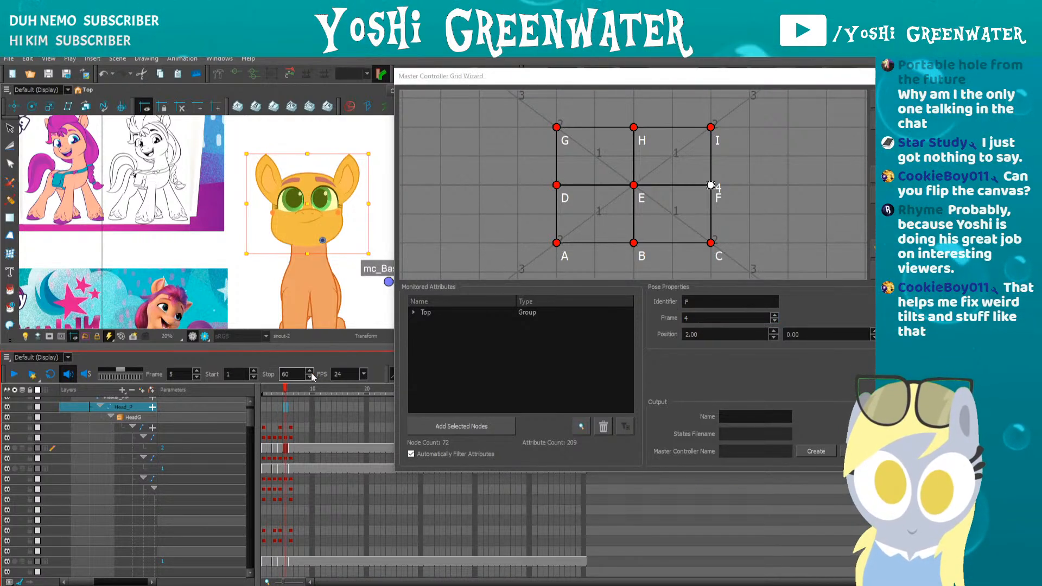
# - Assign frame 5 to grid pose I and frame 6 to grid pose C
pyautogui.doubleClick(710, 127)
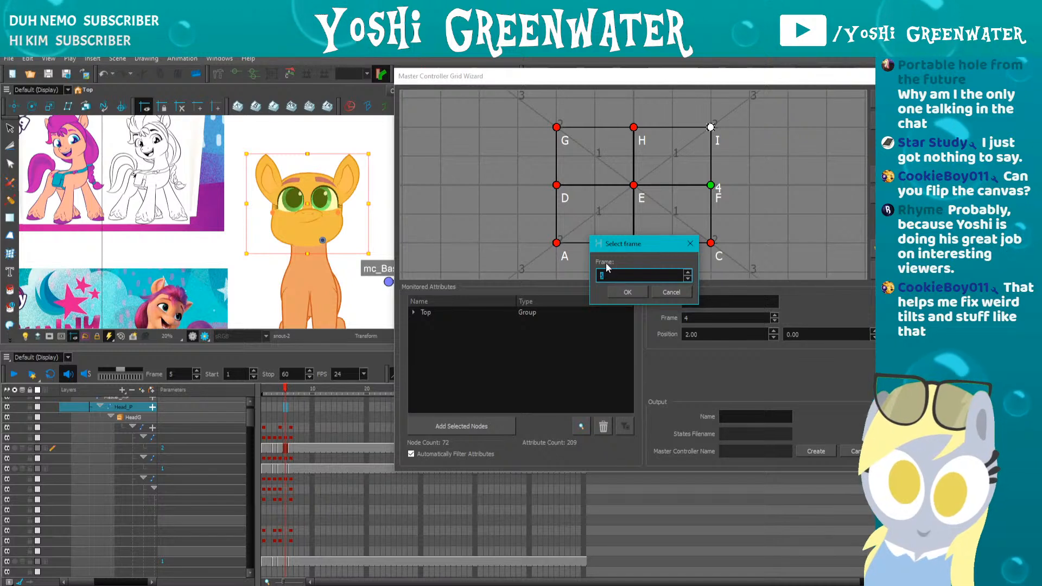
pyautogui.press('Return')
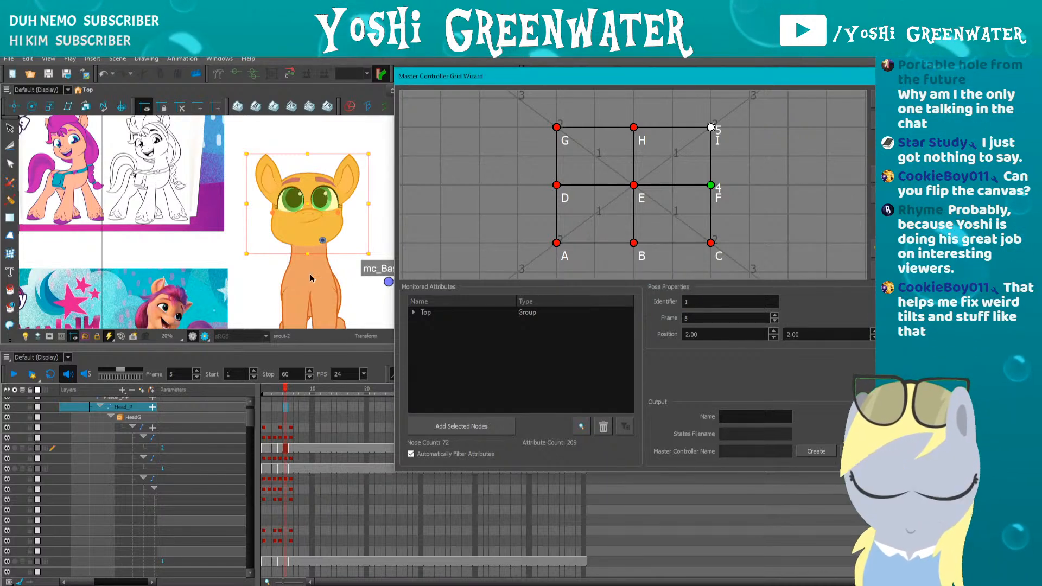
pyautogui.click(290, 391)
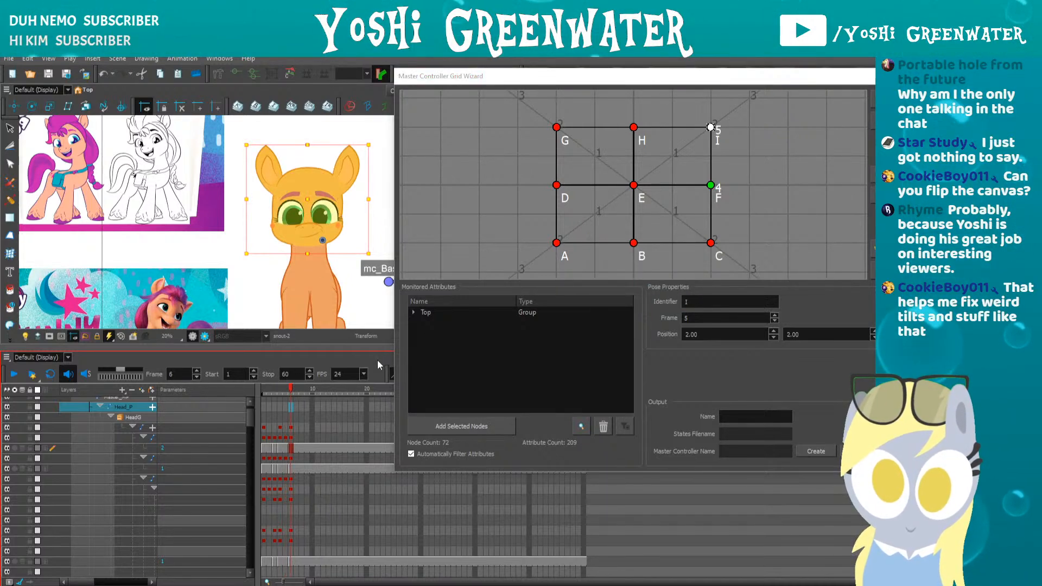
pyautogui.doubleClick(715, 239)
pyautogui.click(618, 293)
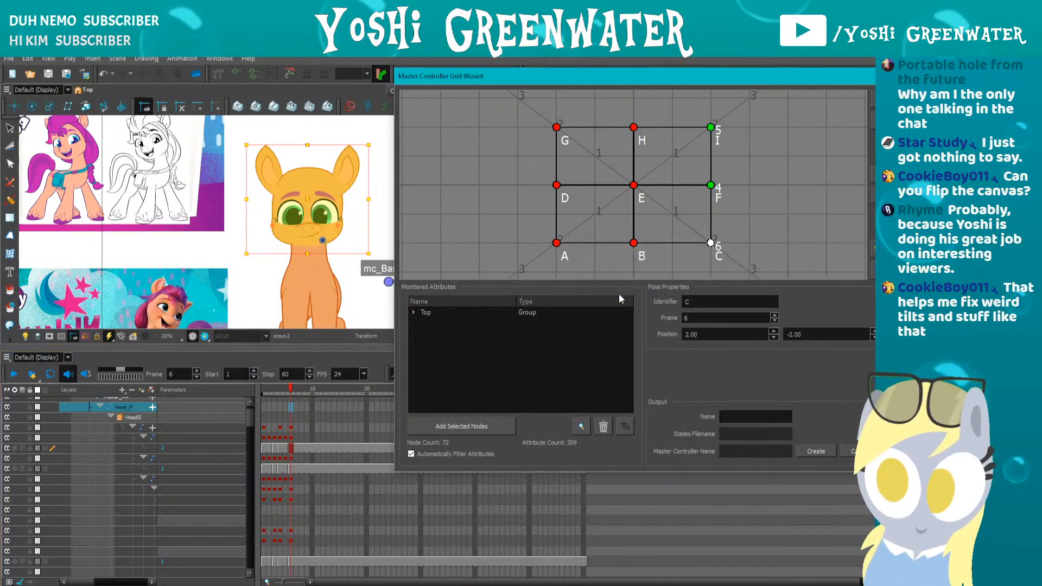
pyautogui.click(568, 311)
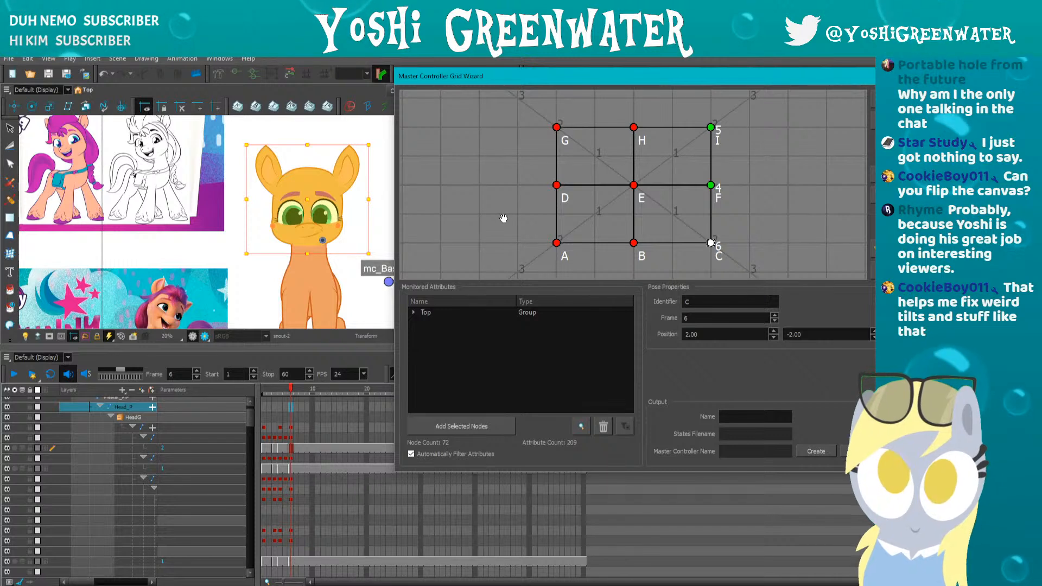
# - Assign frame 1 to the central grid pose E and frame 2 to grid pose H
pyautogui.click(558, 244)
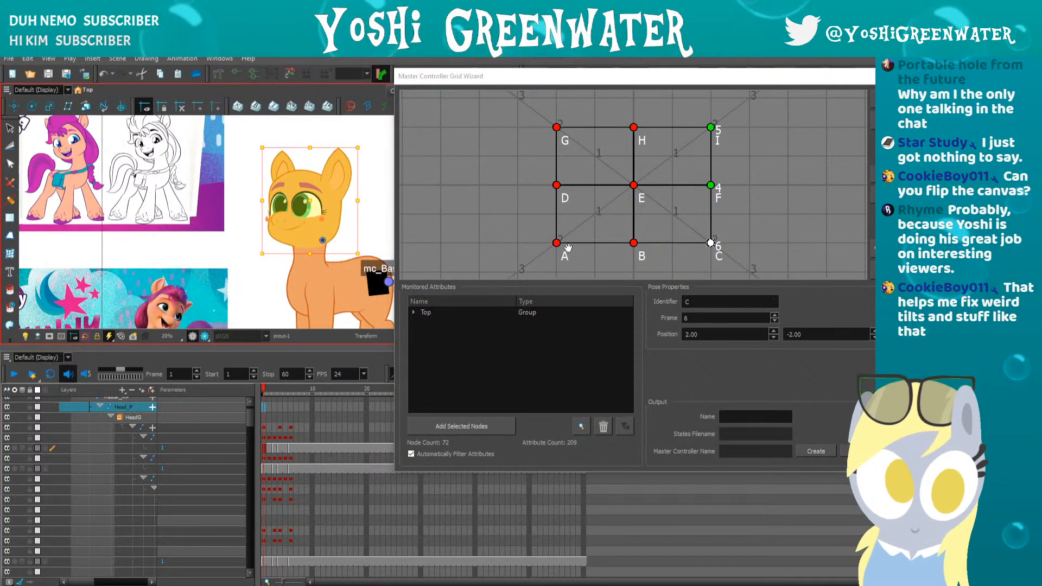
pyautogui.doubleClick(632, 185)
pyautogui.click(617, 292)
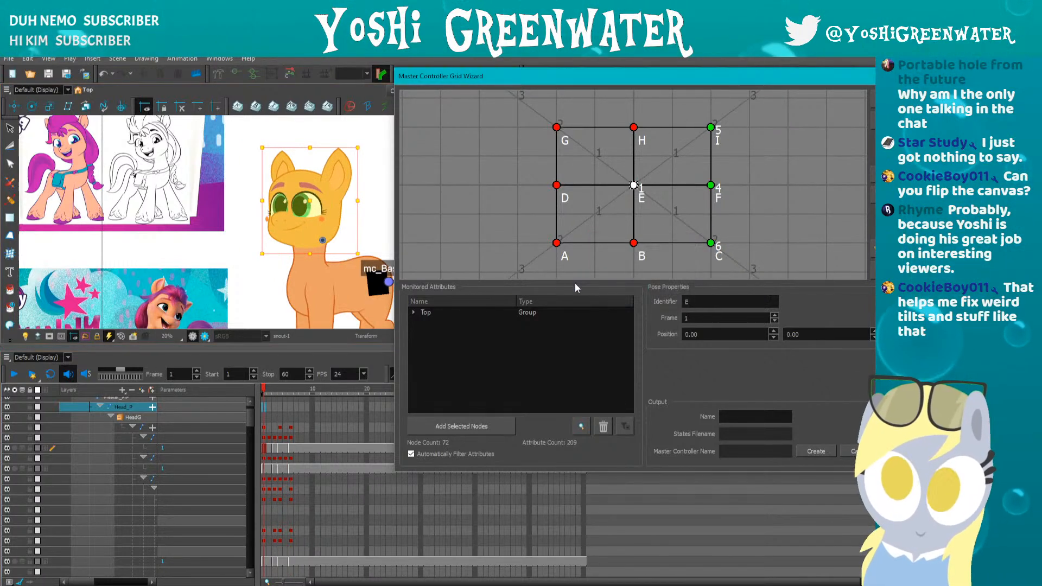
pyautogui.doubleClick(633, 127)
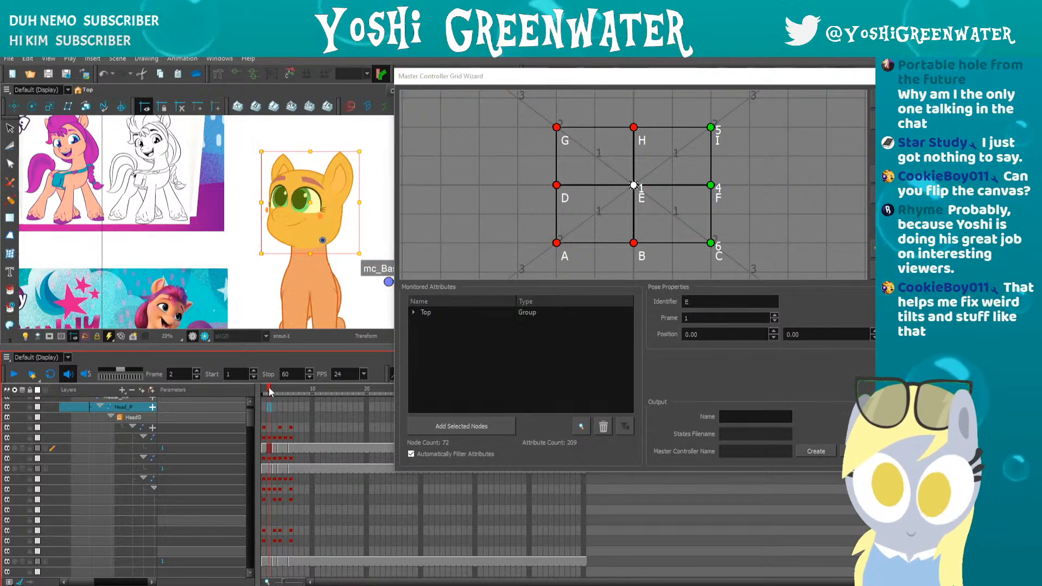
pyautogui.click(625, 292)
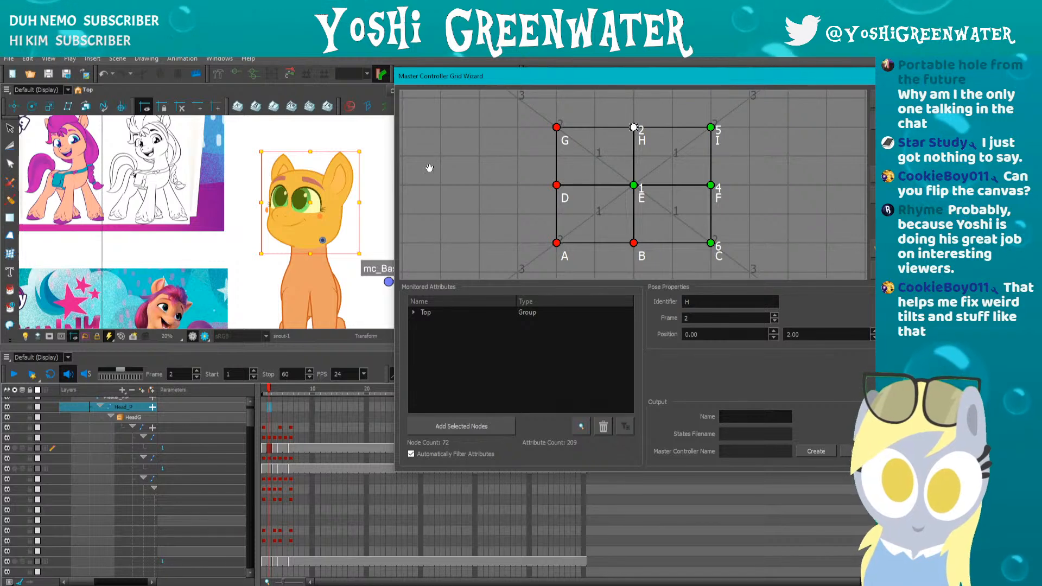
# - Go to frame 3 on the timeline and assign it to grid pose B
pyautogui.click(274, 390)
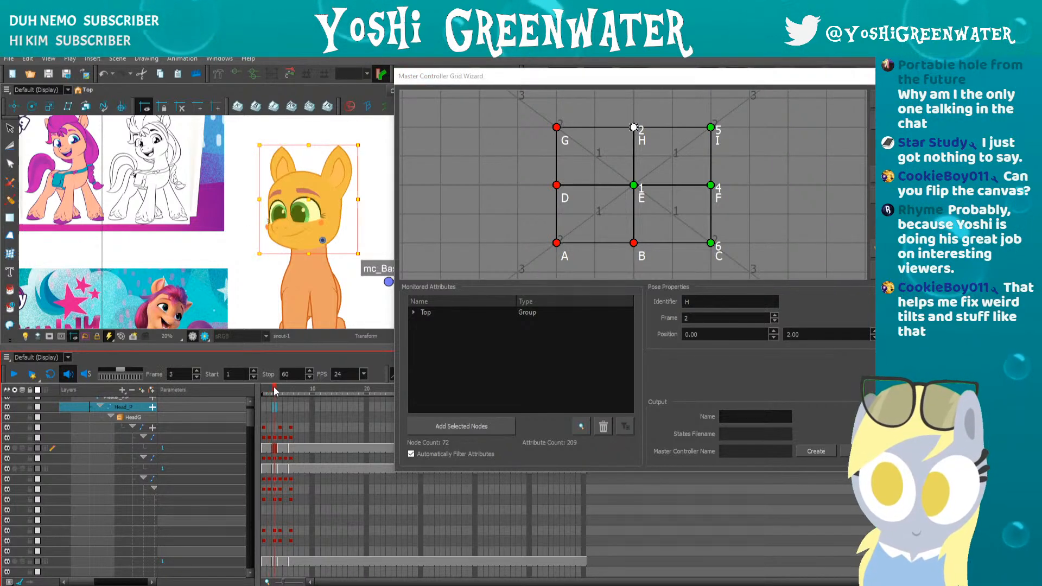
pyautogui.doubleClick(634, 243)
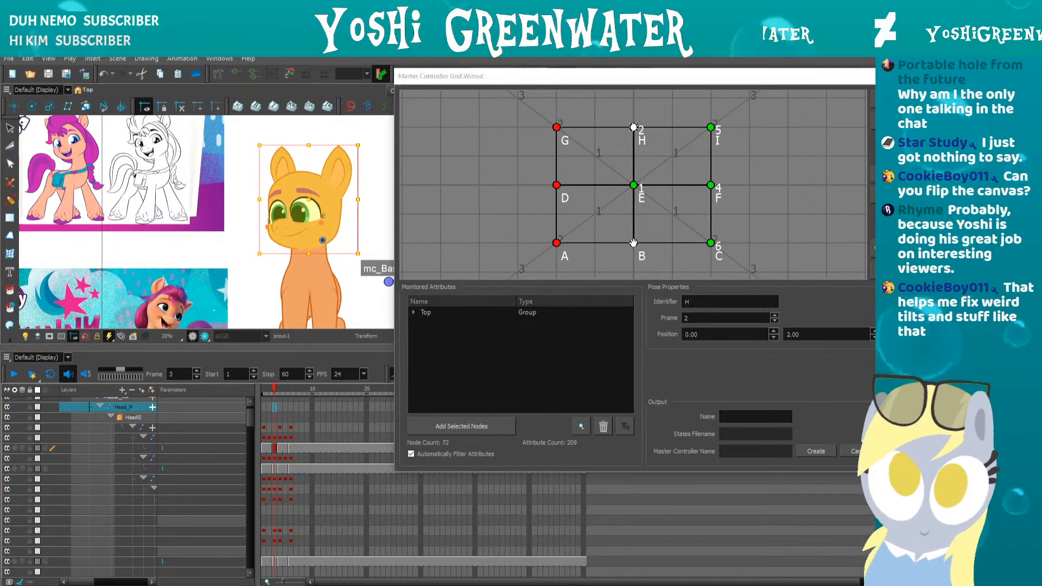
pyautogui.click(625, 292)
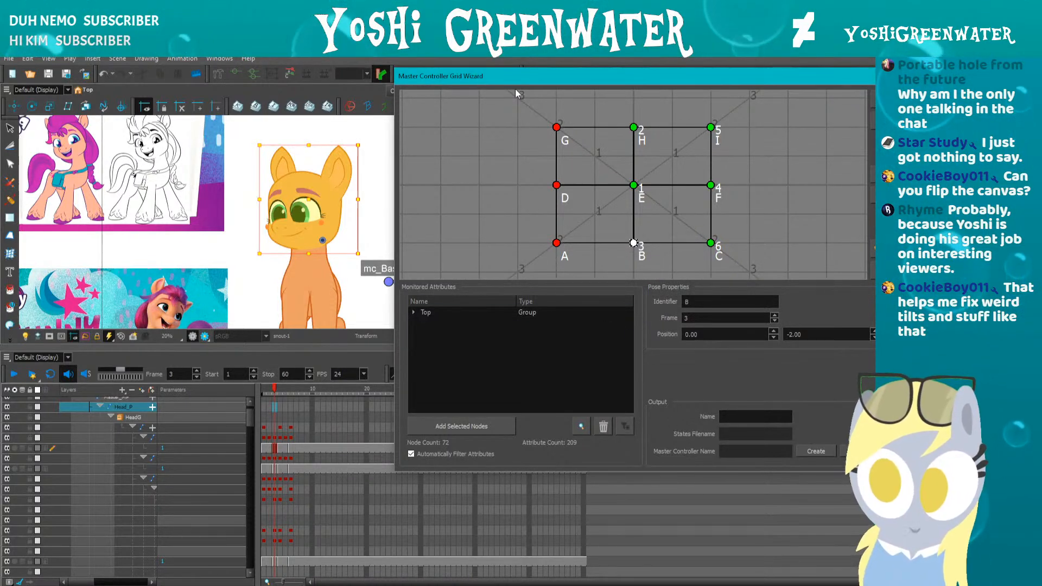
# - Shift the grid wizard slightly lower, then clear the head's selection and view its pose on frame 4
pyautogui.moveTo(434, 81); pyautogui.dragTo(420, 113)
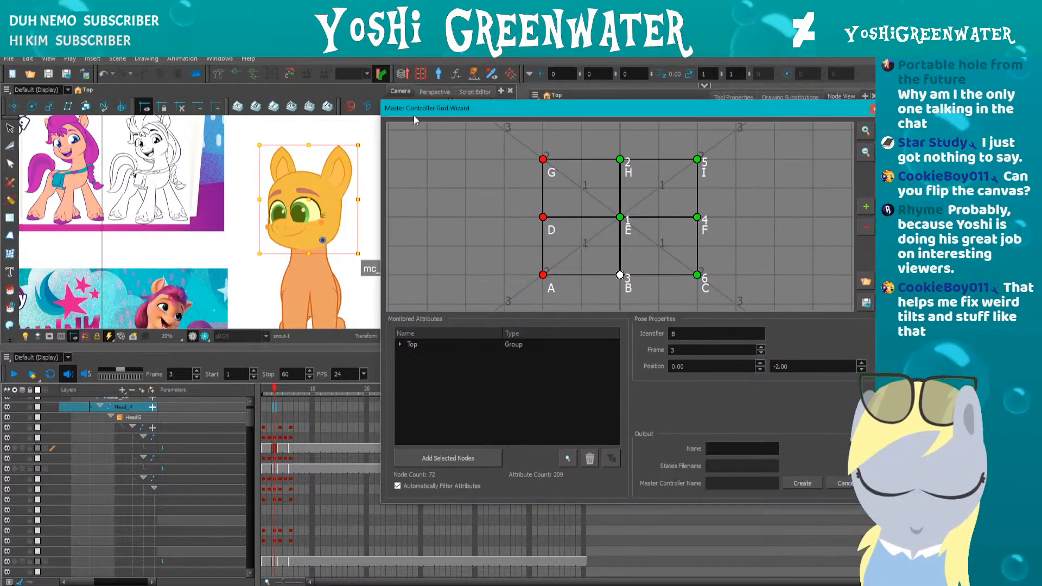
pyautogui.click(259, 302)
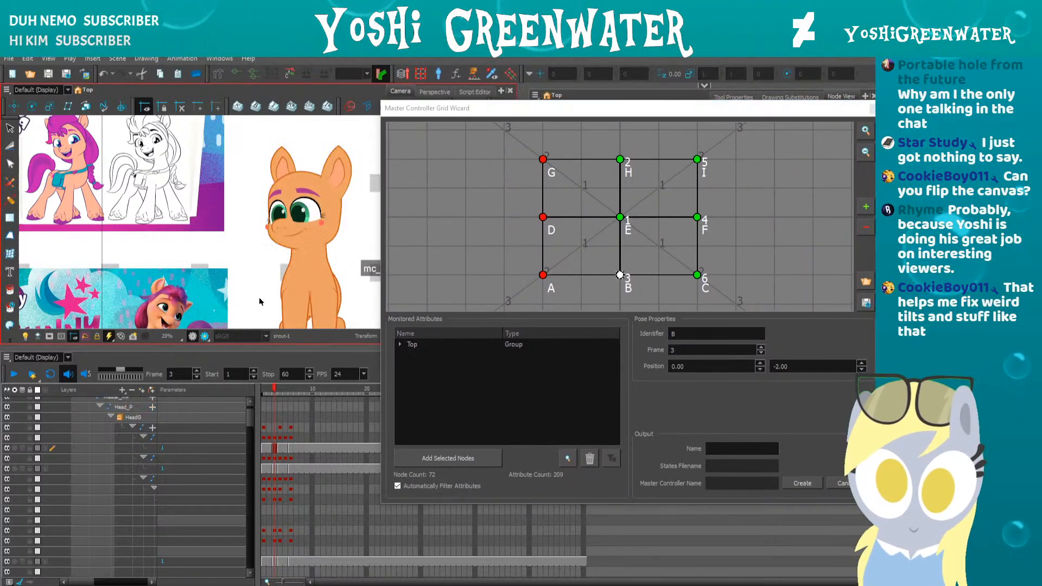
pyautogui.press('.')
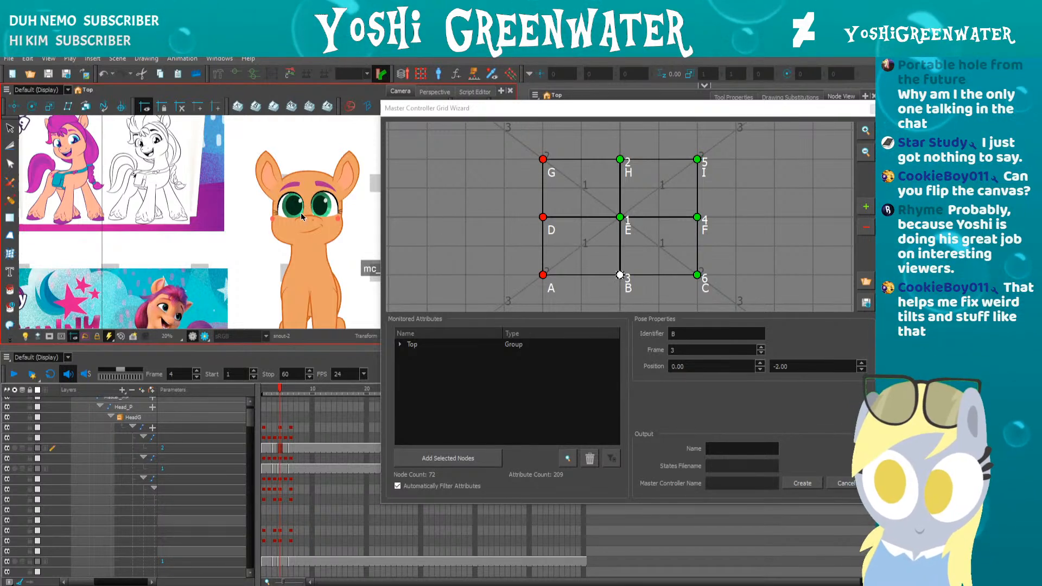
# - Examine the monitored attributes inside the Top, Horse_G and HeadG groups, including the drawing attribute of cheek_1
pyautogui.click(399, 344)
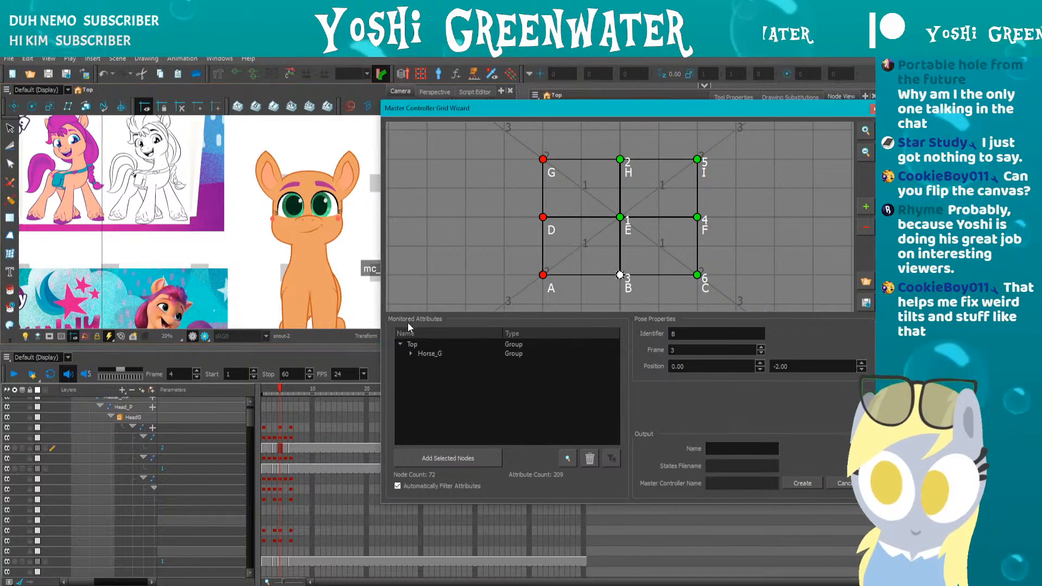
pyautogui.click(411, 352)
pyautogui.click(421, 363)
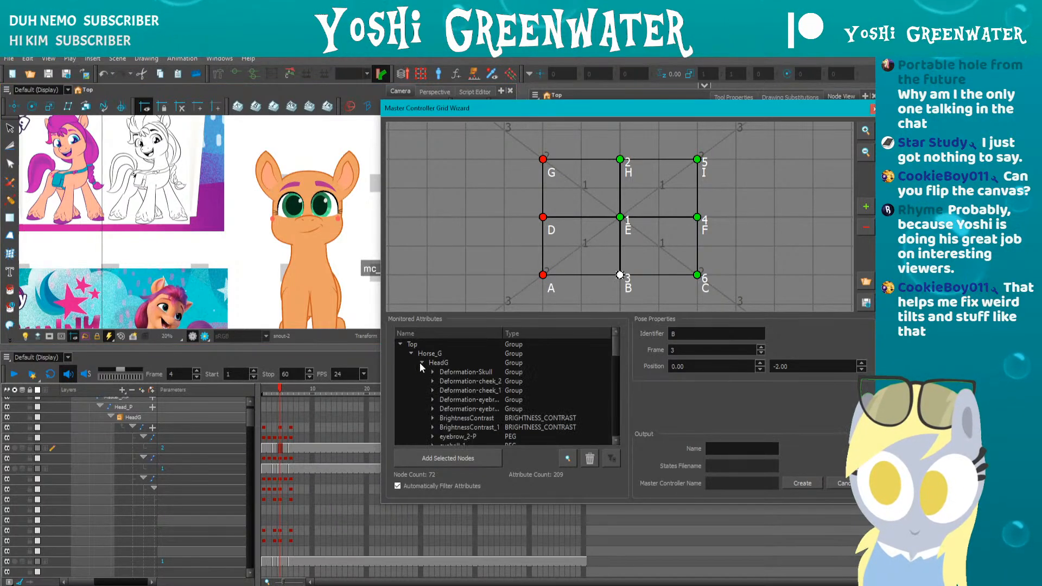
pyautogui.click(467, 377)
pyautogui.scroll(-1, 468, 376)
pyautogui.scroll(-1, 464, 371)
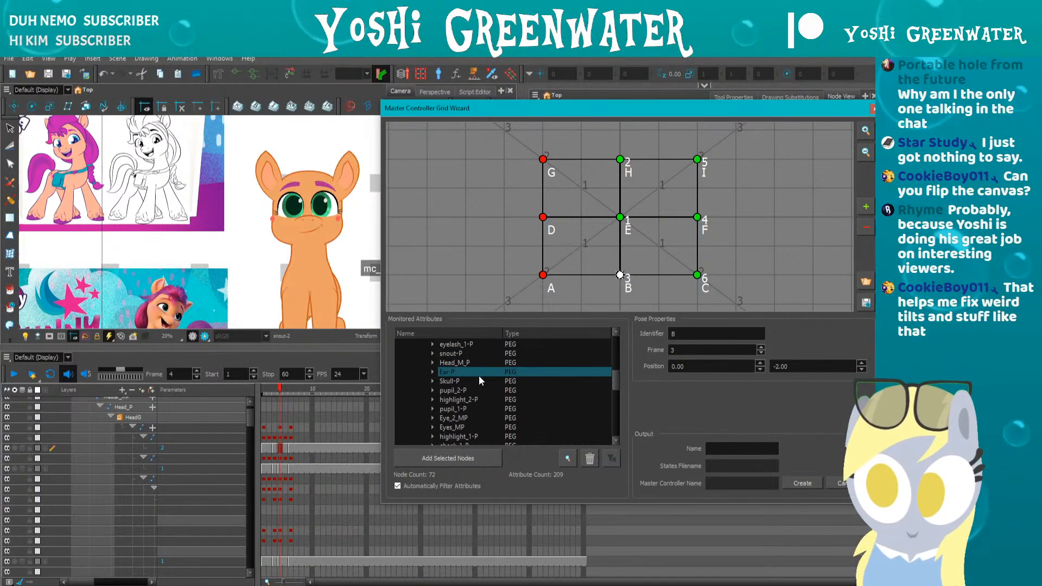
pyautogui.scroll(-5, 479, 375)
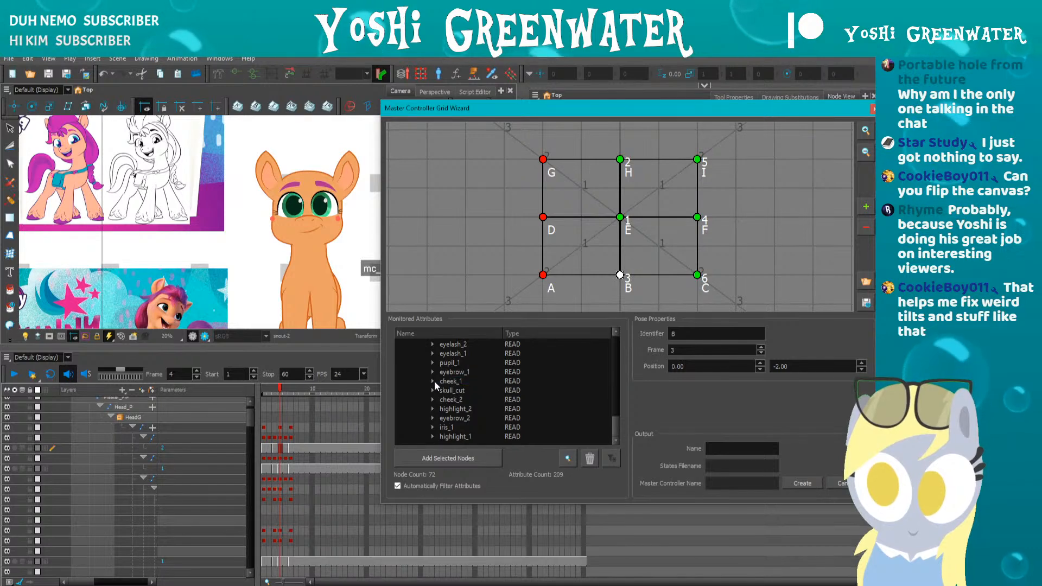
pyautogui.click(434, 381)
pyautogui.click(492, 389)
pyautogui.scroll(-1, 491, 391)
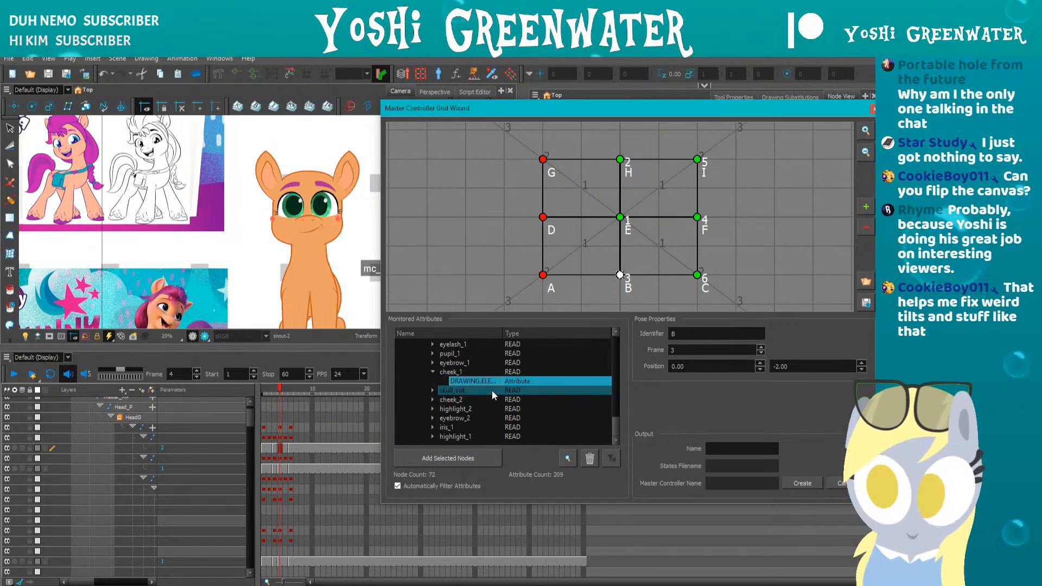
pyautogui.scroll(16, 491, 390)
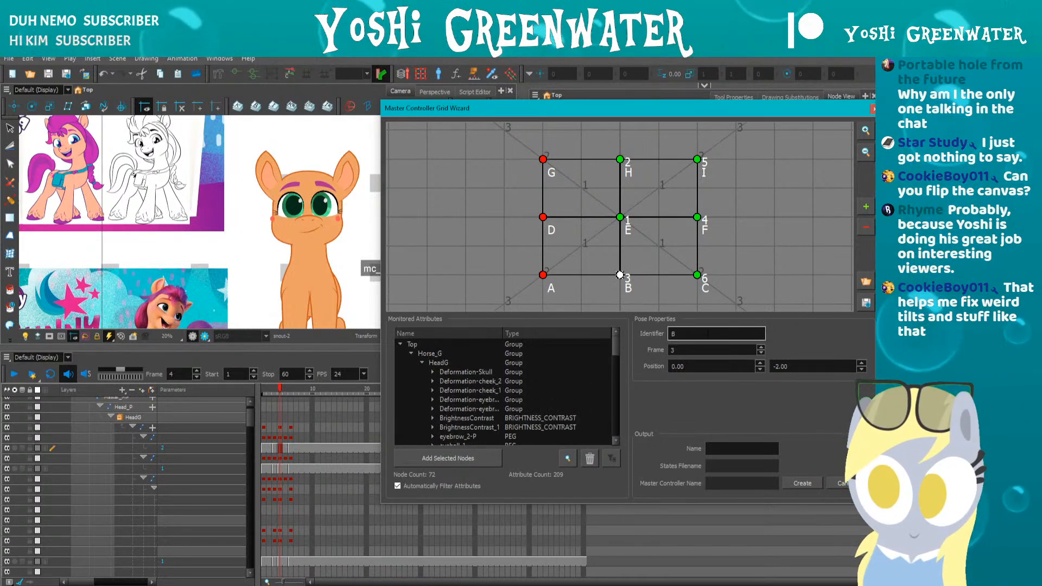
# - Name the master controller output Base_Head_Spin
pyautogui.click(752, 448)
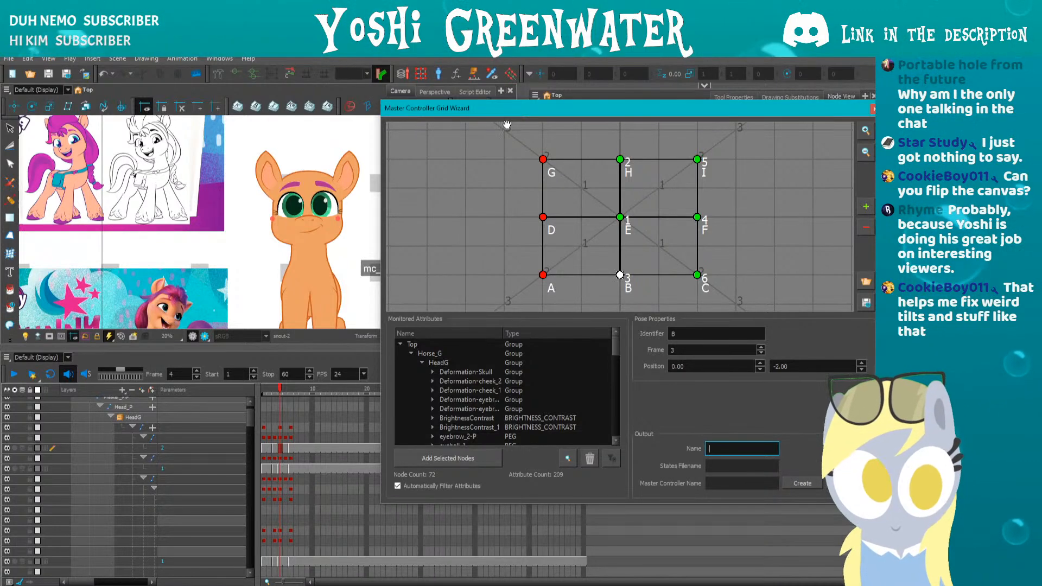
pyautogui.moveTo(506, 125)
pyautogui.mouseDown()
pyautogui.moveTo(588, 92)
pyautogui.moveTo(598, 100)
pyautogui.moveTo(443, 297)
pyautogui.moveTo(499, 136)
pyautogui.mouseUp()
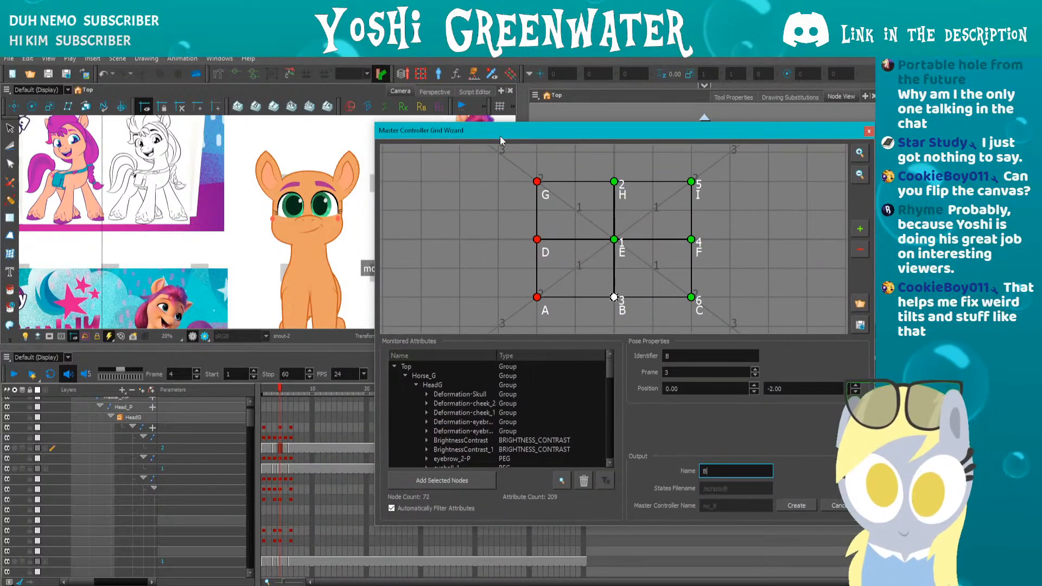
pyautogui.write('ase_H')
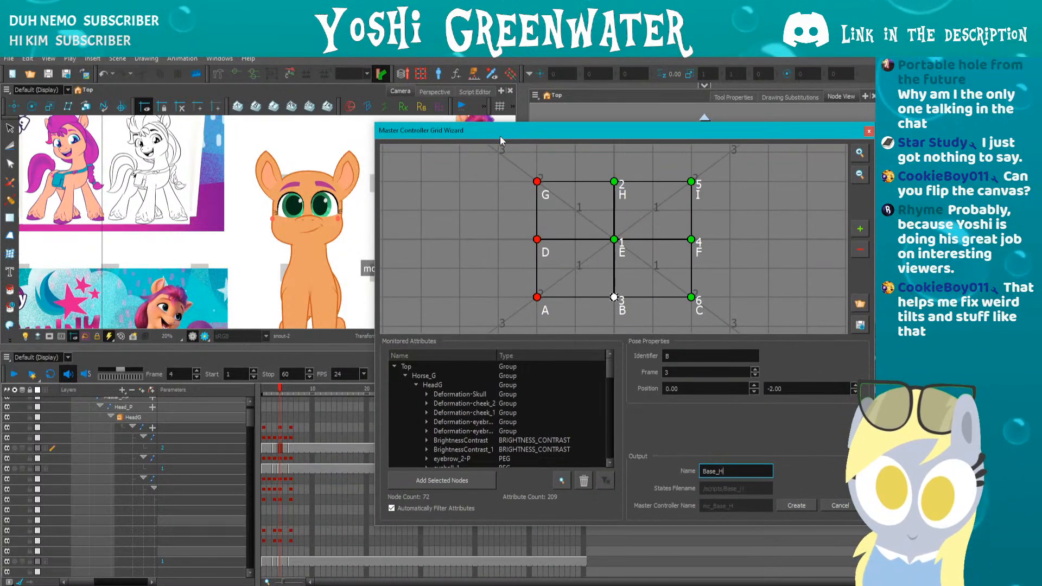
pyautogui.write('ead_Spin')
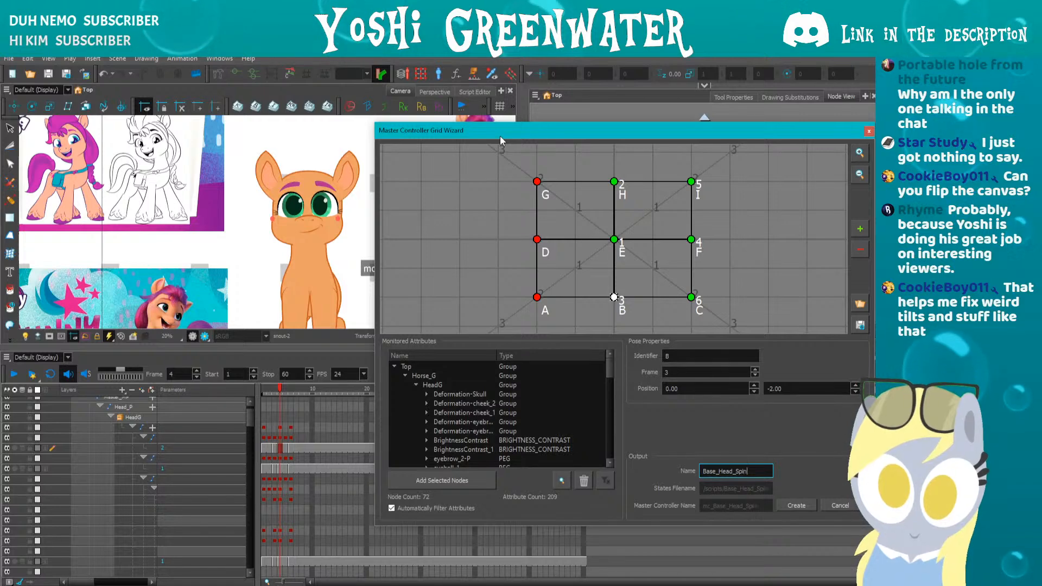
# - Start creating the controller and choose Top/Horse_G/MC_Comp as the composite to attach it to
pyautogui.click(796, 505)
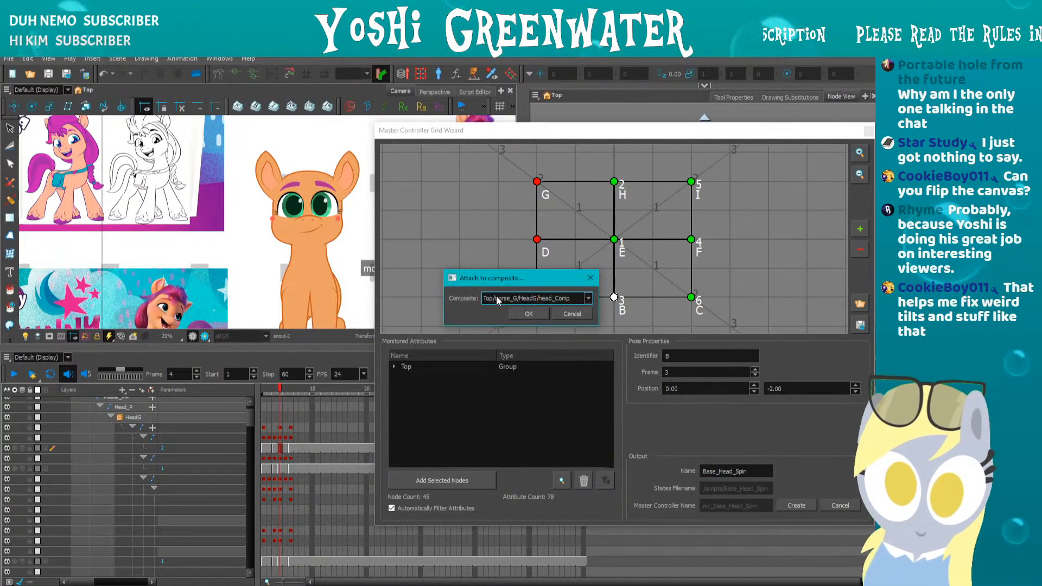
pyautogui.moveTo(489, 278); pyautogui.dragTo(477, 282)
pyautogui.click(482, 303)
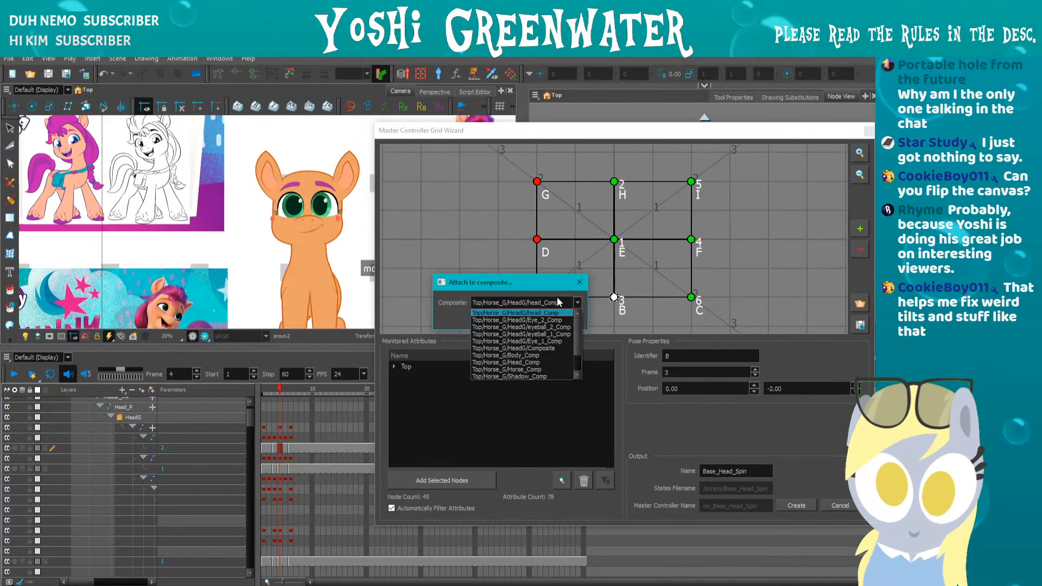
pyautogui.scroll(-2, 576, 334)
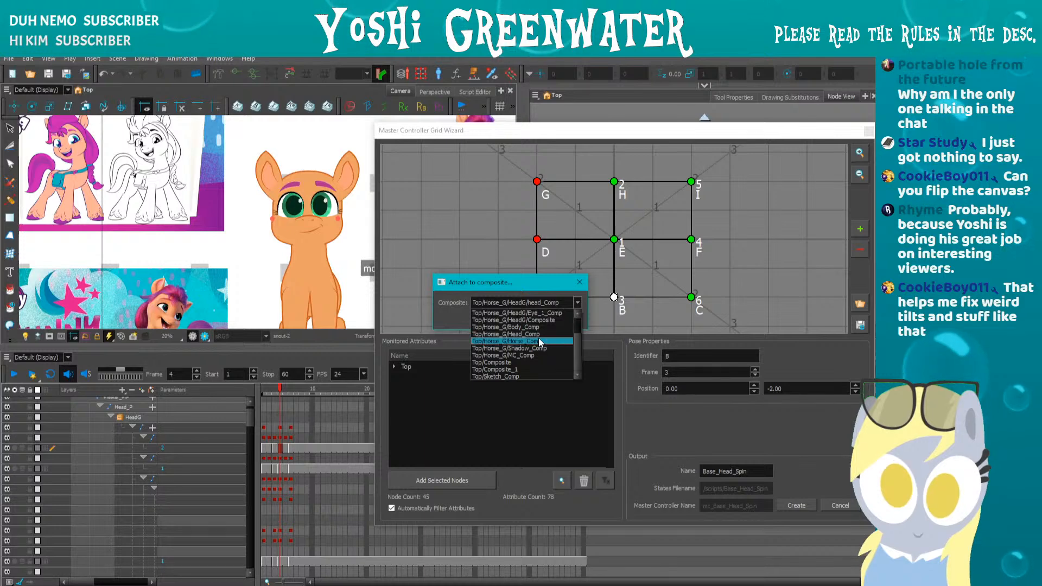
pyautogui.click(496, 356)
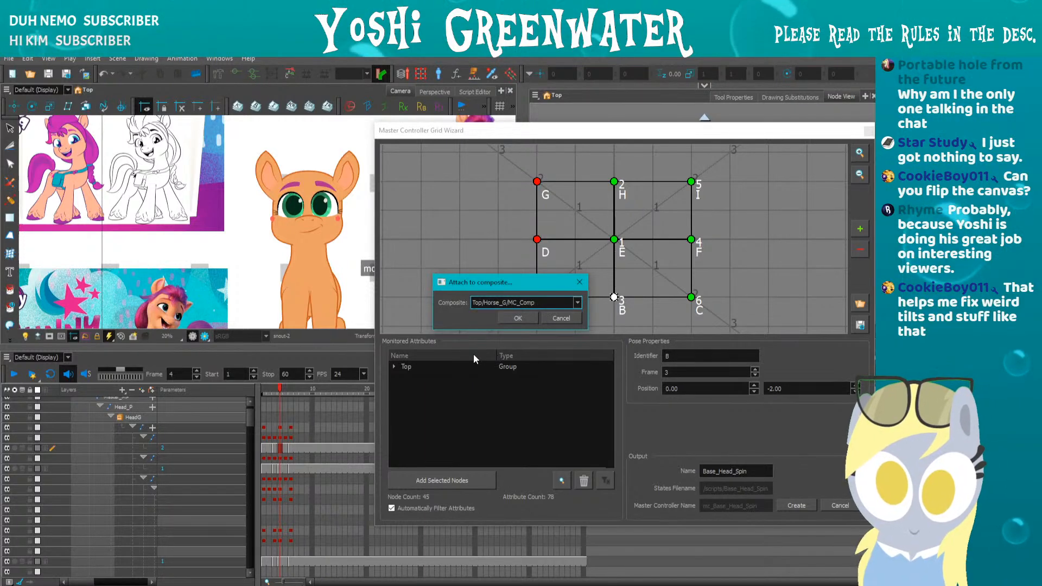
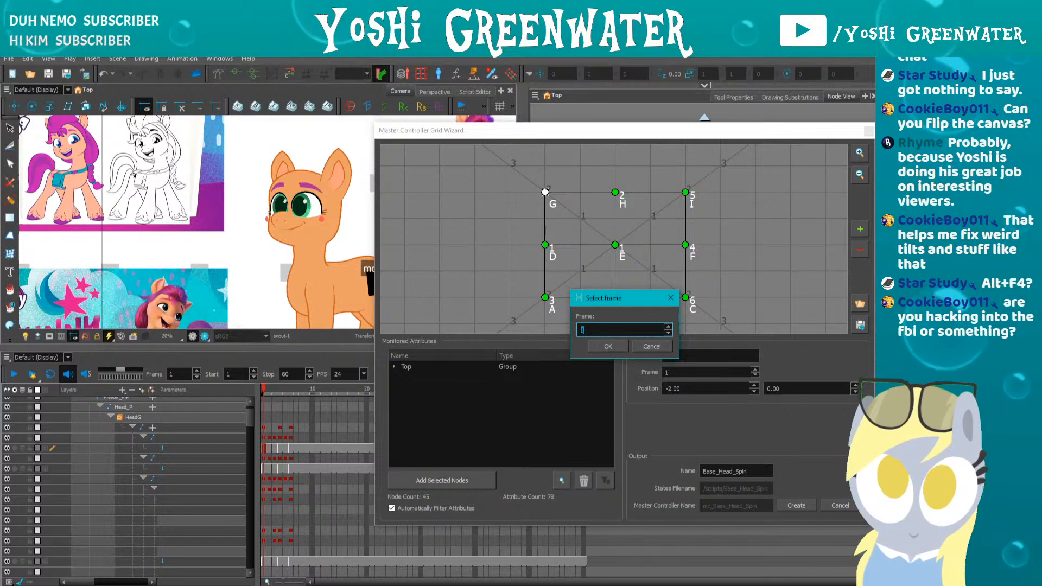
# - Assign frame 2 to grid pose G
pyautogui.write('2')
pyautogui.click(607, 346)
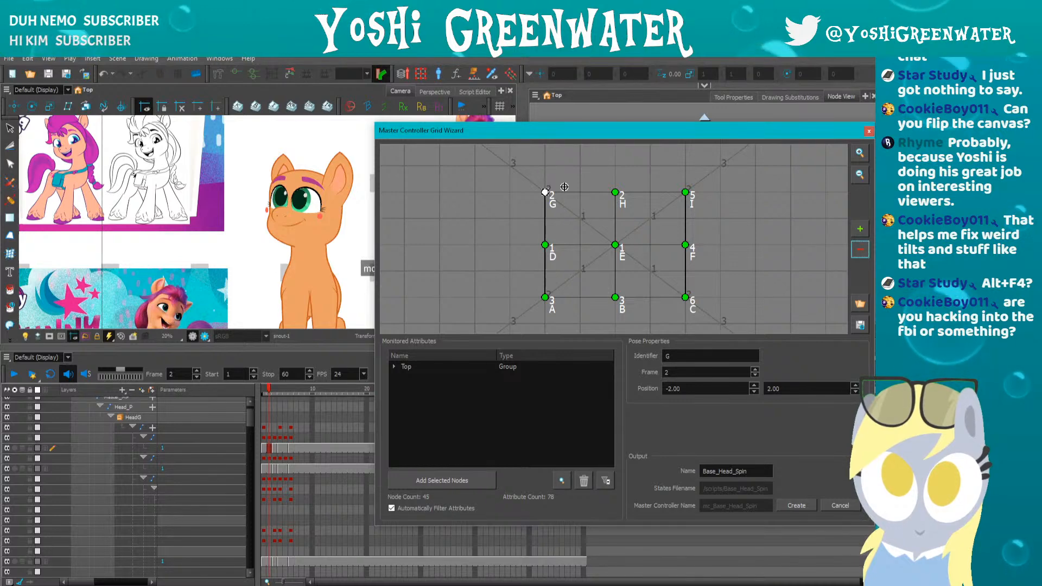
pyautogui.moveTo(539, 182); pyautogui.dragTo(527, 181)
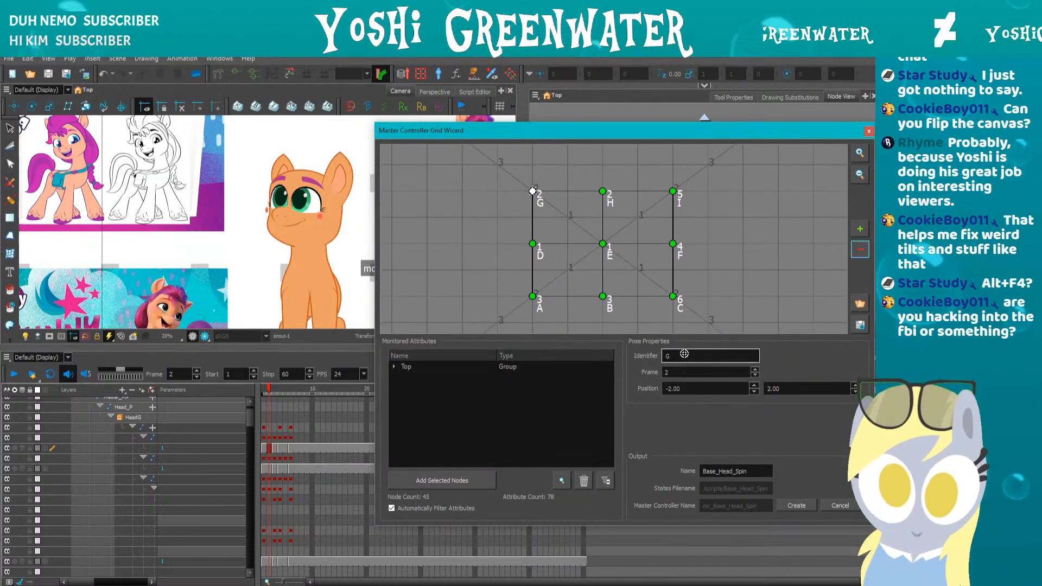
pyautogui.click(688, 292)
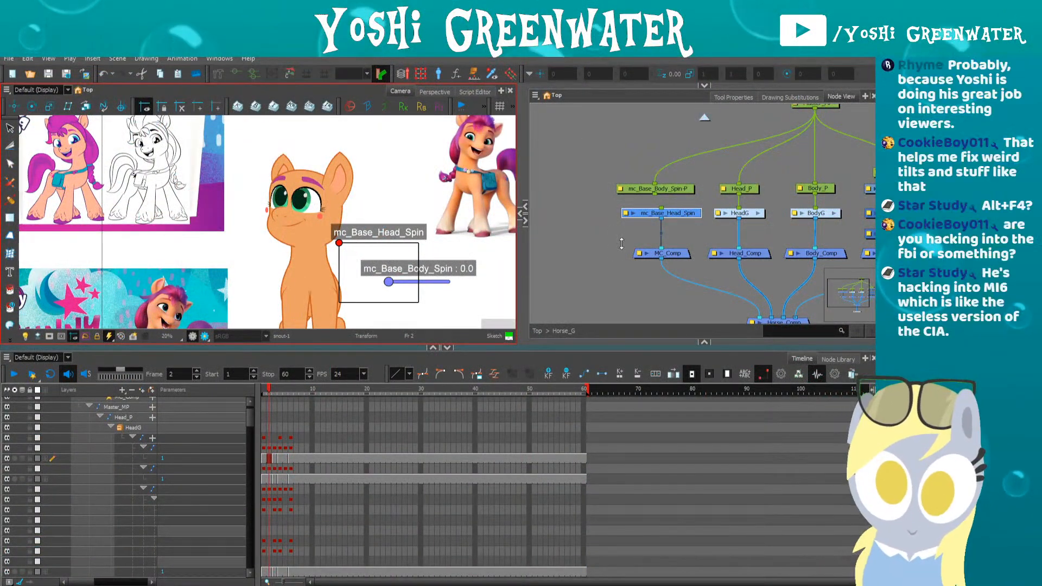
# - Using its peg, move the mc_Base_Head_Spin controller on frame 1 so it sits above the mc_Base_Body_Spin slider
pyautogui.moveTo(794, 109); pyautogui.dragTo(722, 109)
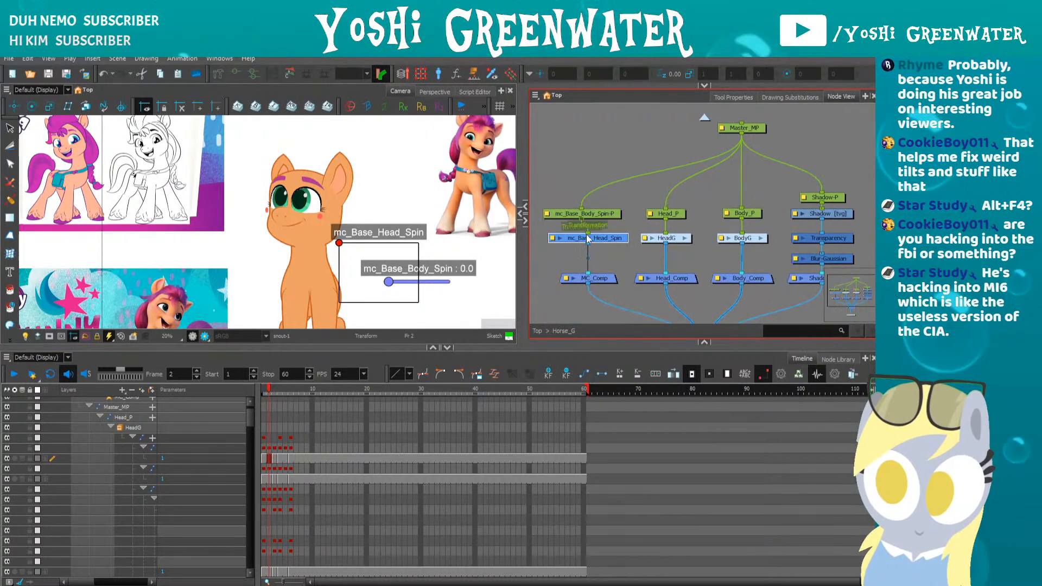
pyautogui.click(577, 213)
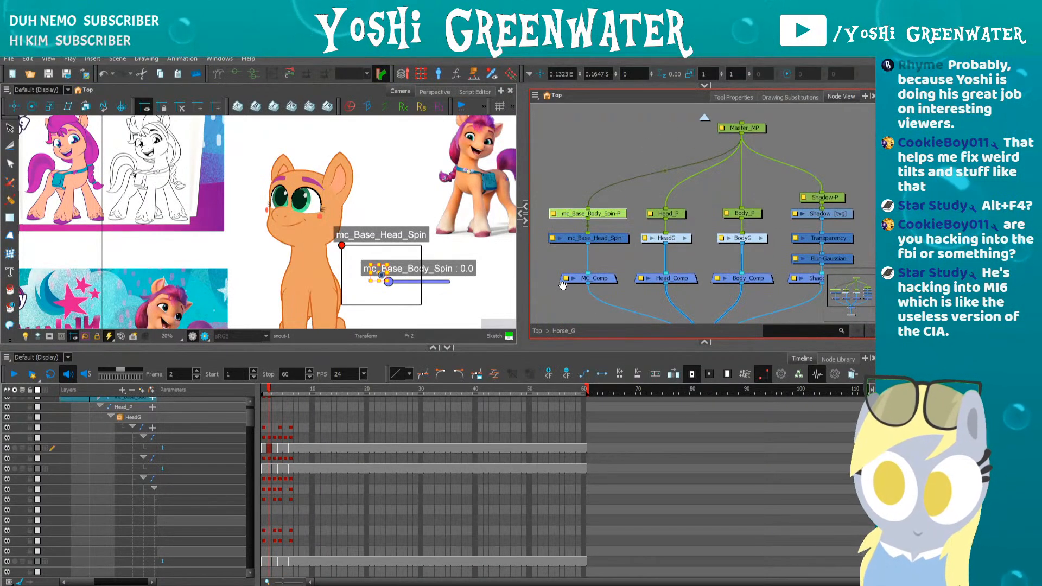
pyautogui.moveTo(570, 313); pyautogui.dragTo(592, 281)
pyautogui.moveTo(586, 349); pyautogui.dragTo(587, 406)
pyautogui.click(588, 332)
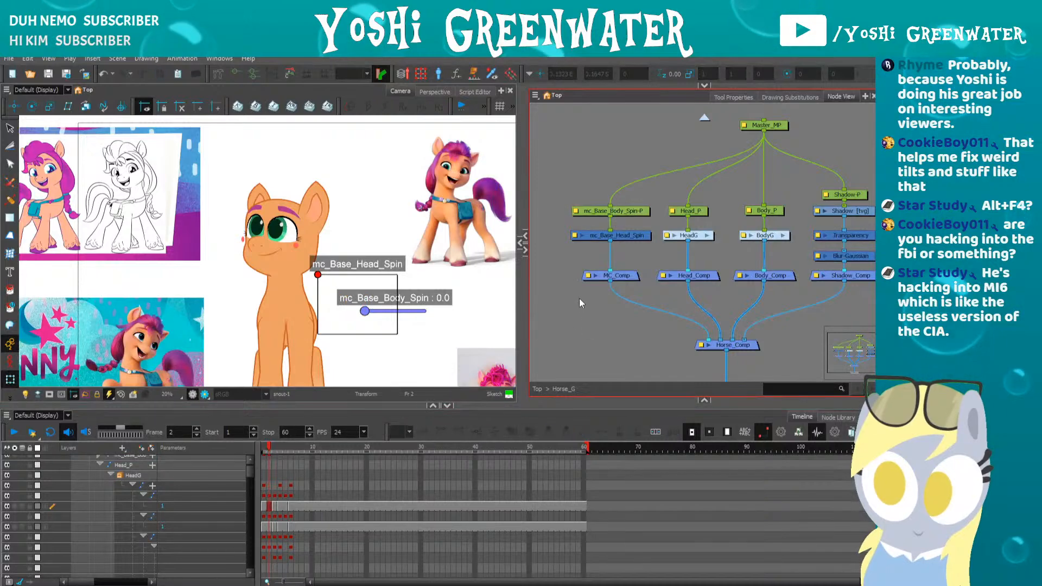
pyautogui.click(584, 237)
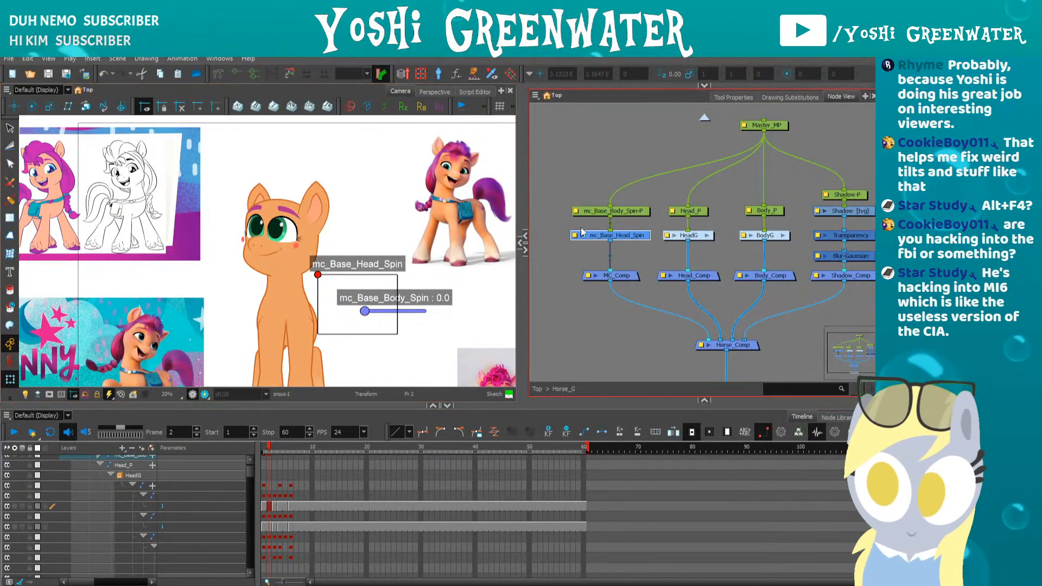
pyautogui.click(352, 300)
pyautogui.click(265, 450)
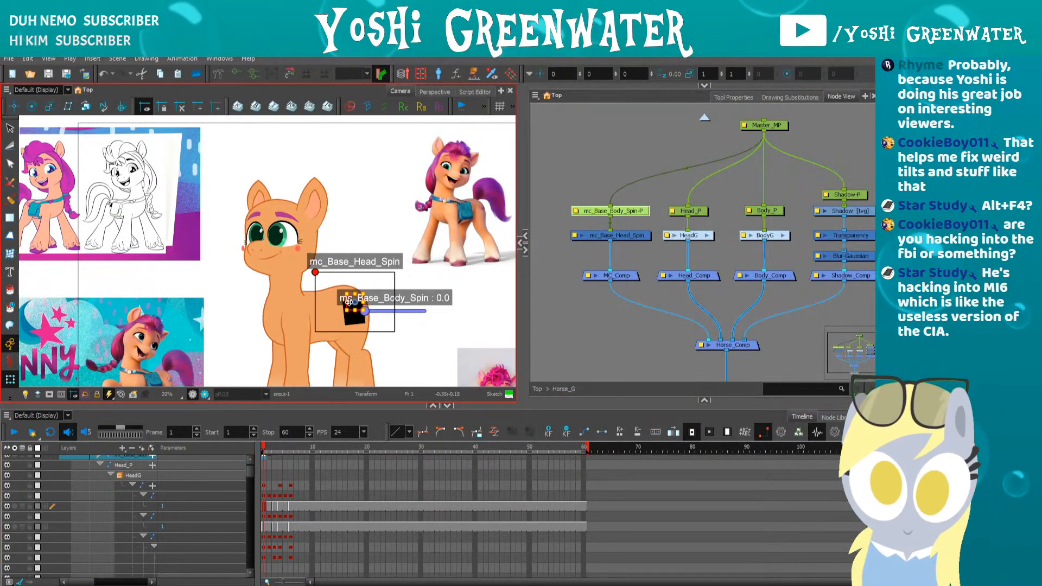
pyautogui.moveTo(353, 303); pyautogui.dragTo(394, 258)
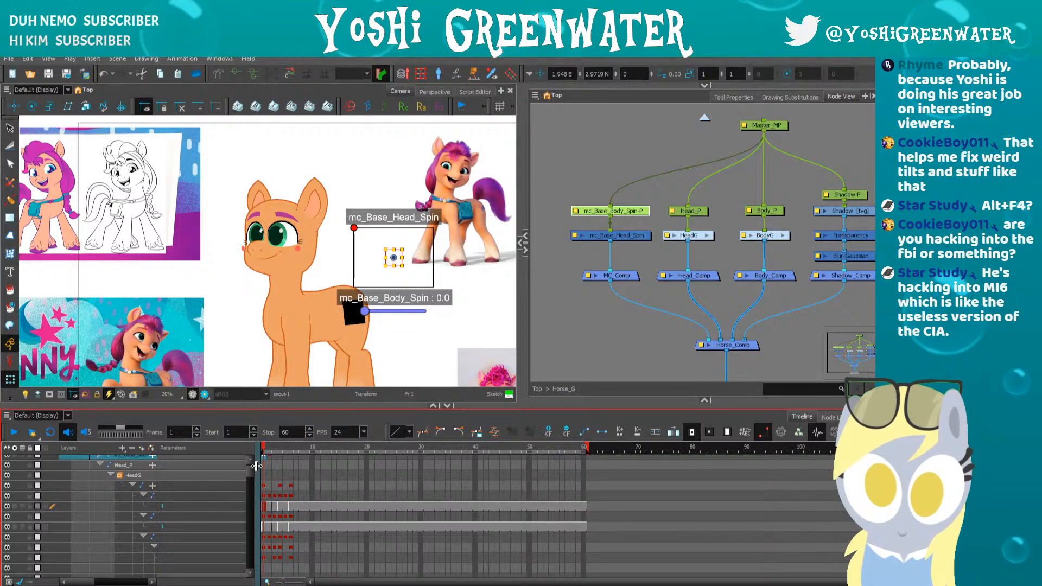
# - Delete the controller peg's keyframe on frame 2 and check its placement through frame 30
pyautogui.scroll(2, 265, 477)
pyautogui.click(269, 488)
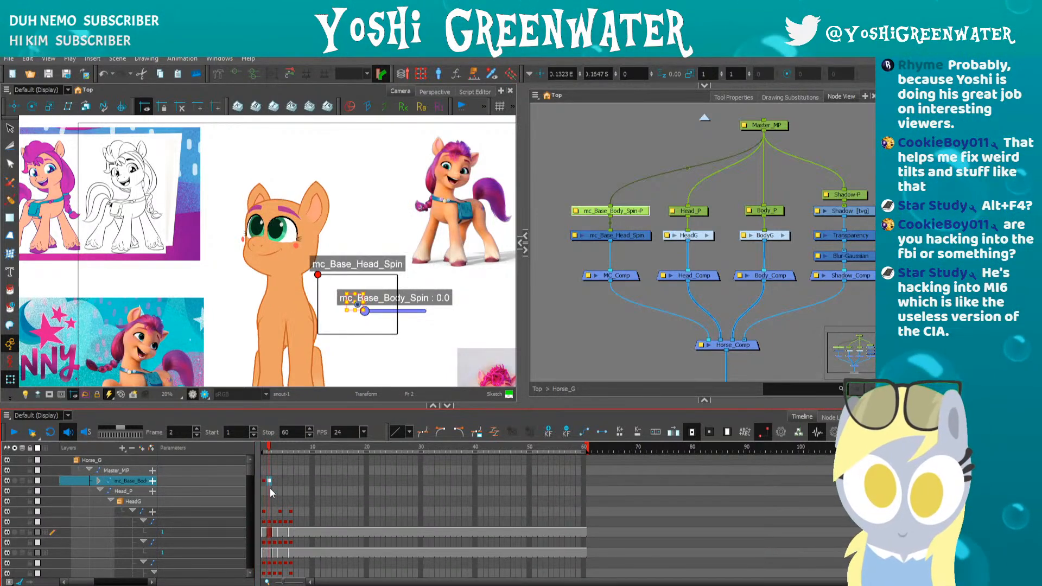
pyautogui.press('Delete')
pyautogui.moveTo(265, 449); pyautogui.dragTo(421, 459)
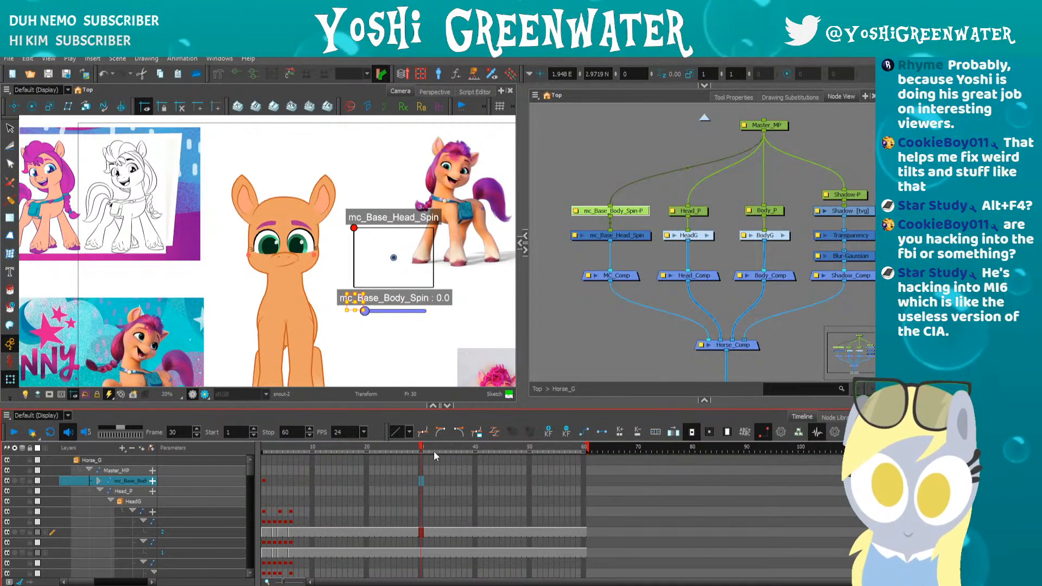
# - Collapse the layer hierarchy under Horse_G in the timeline and select the group
pyautogui.moveTo(392, 406); pyautogui.dragTo(372, 337)
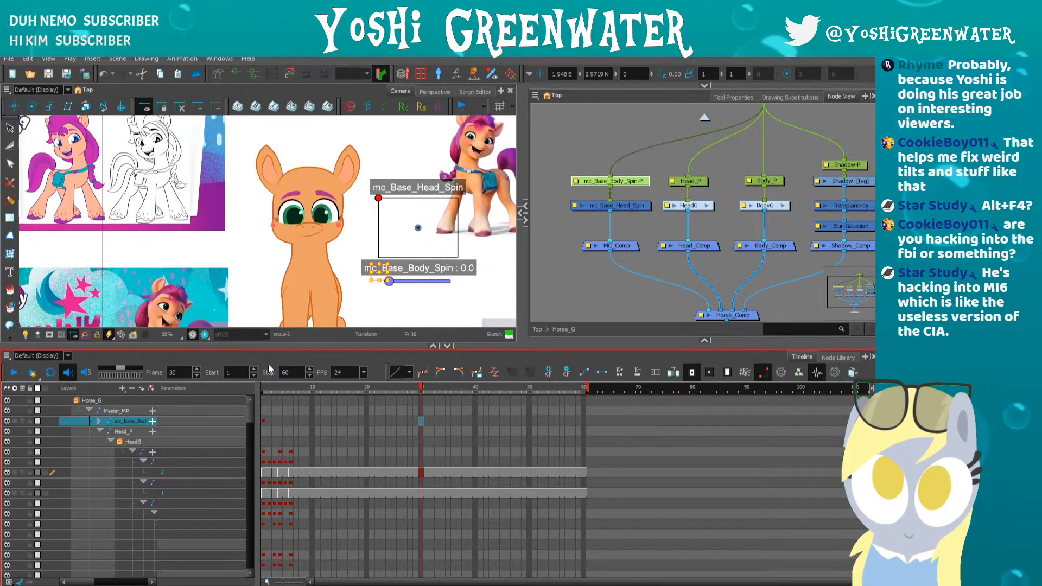
pyautogui.press('-')
pyautogui.moveTo(269, 385); pyautogui.dragTo(243, 386)
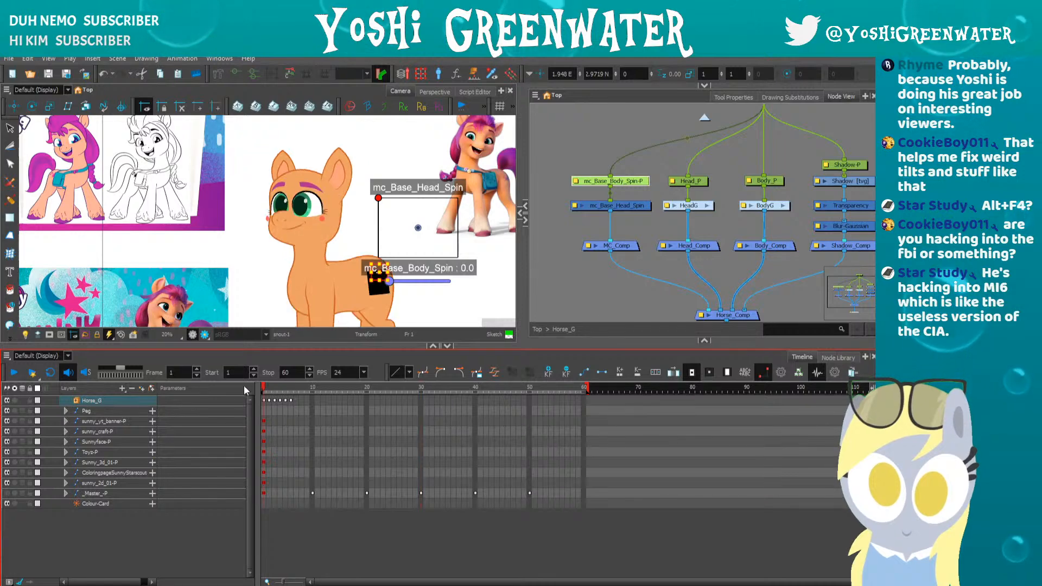
pyautogui.click(91, 400)
# - Try to clear the Horse_G exposure from frame 7 onwards
pyautogui.click(298, 388)
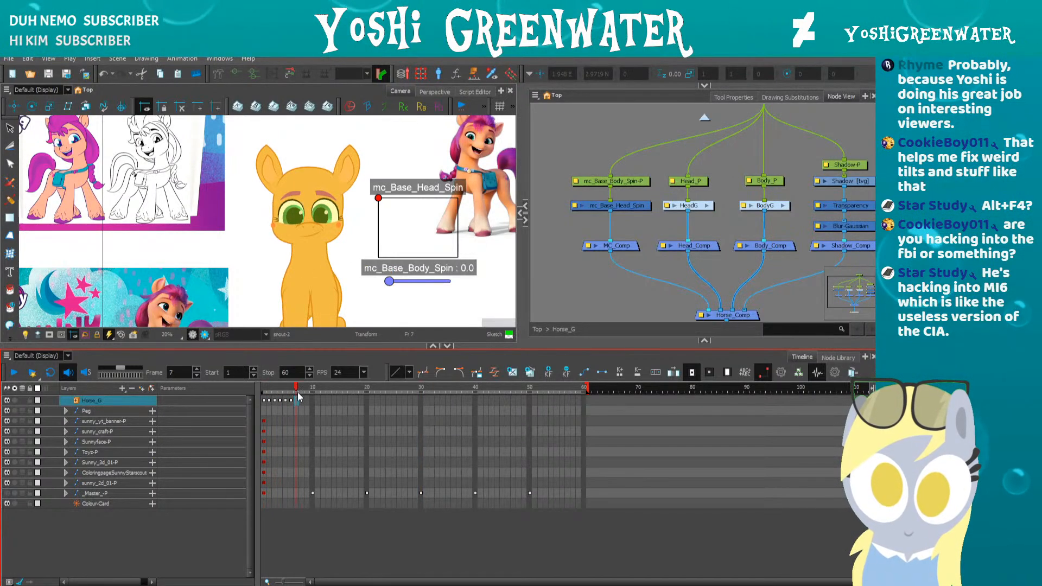
pyautogui.moveTo(297, 402); pyautogui.dragTo(486, 393)
pyautogui.press('Delete')
pyautogui.click(302, 390)
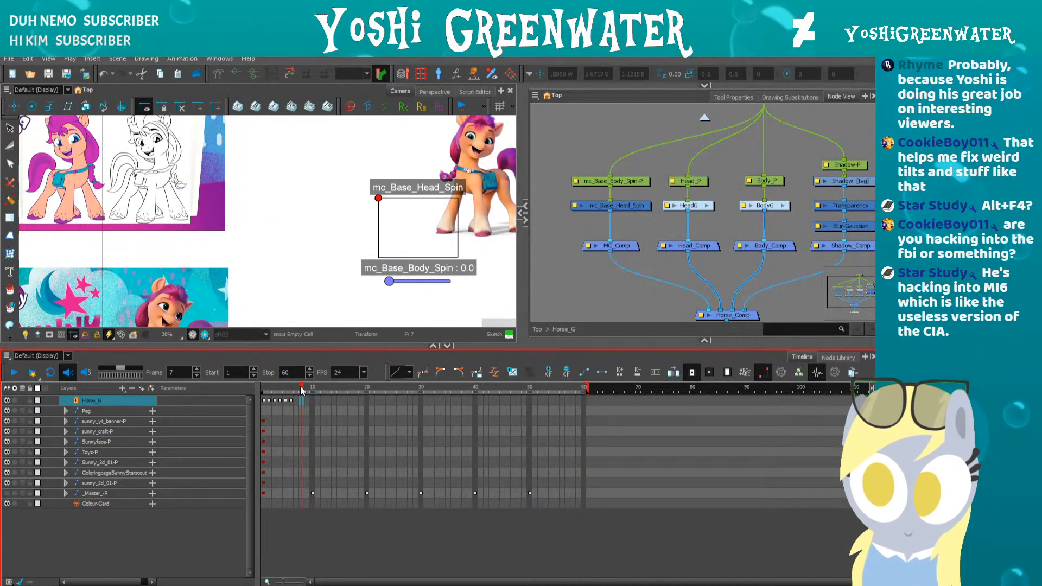
pyautogui.hotkey('ctrl', 'z')
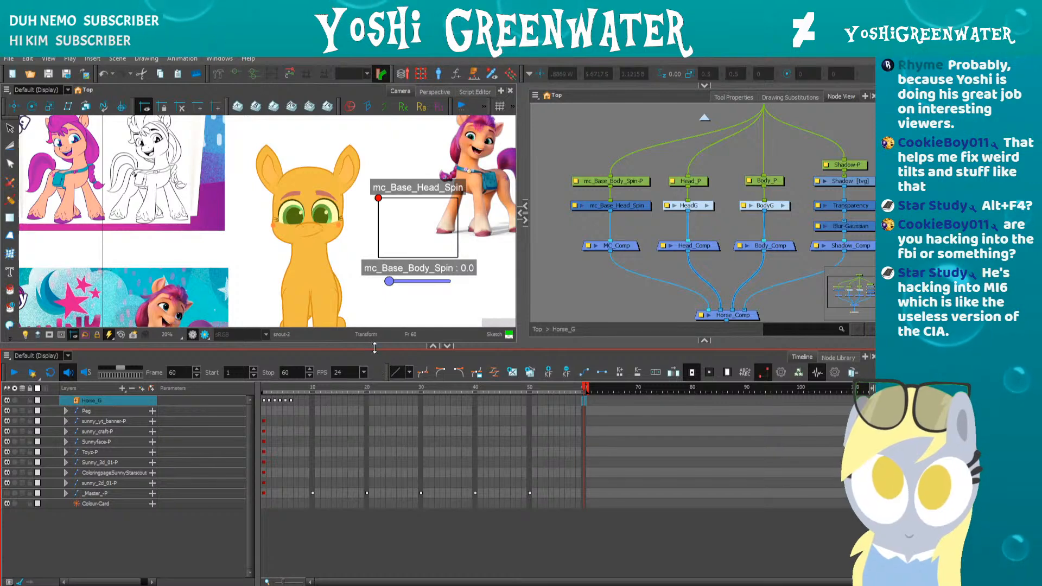
# - On frame 30, test the mc_Base_Head_Spin handle around its grid and set it to the upper-left corner
pyautogui.moveTo(374, 347); pyautogui.dragTo(360, 414)
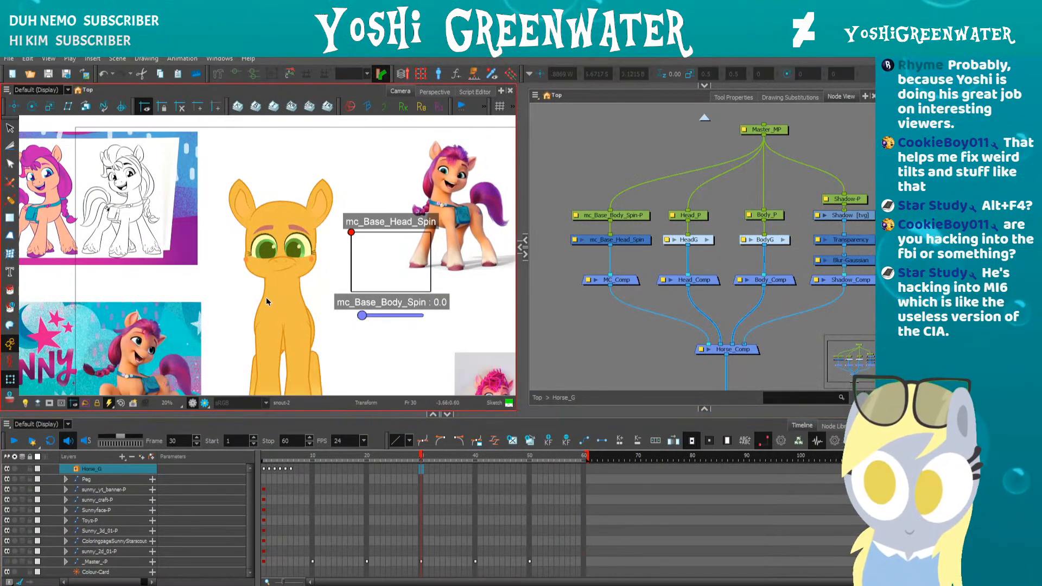
pyautogui.moveTo(275, 316); pyautogui.dragTo(272, 268)
pyautogui.moveTo(360, 270); pyautogui.dragTo(383, 272)
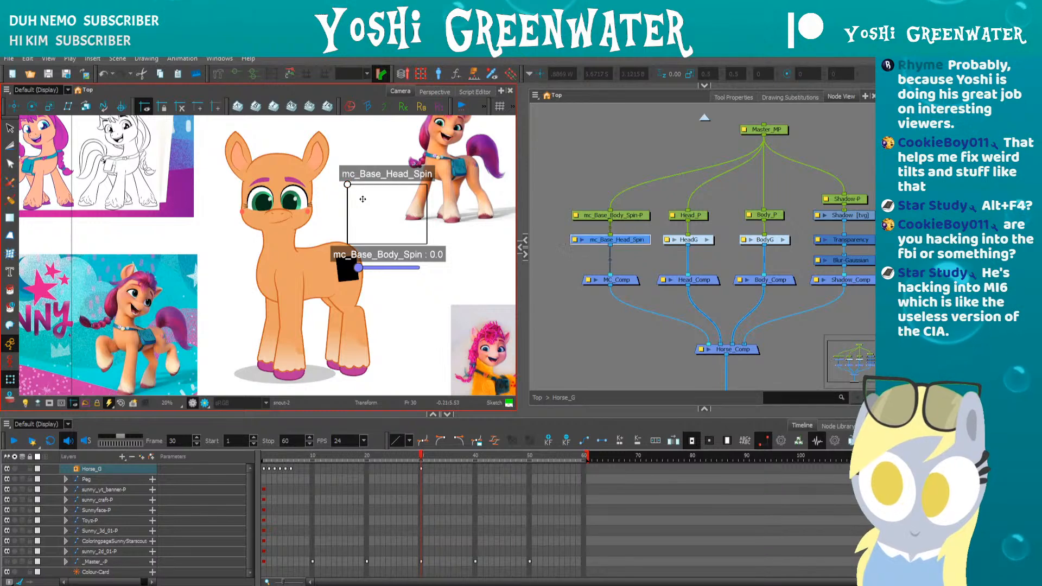
pyautogui.moveTo(363, 199)
pyautogui.mouseDown()
pyautogui.moveTo(401, 216)
pyautogui.moveTo(424, 201)
pyautogui.moveTo(387, 235)
pyautogui.moveTo(355, 222)
pyautogui.moveTo(340, 199)
pyautogui.moveTo(359, 187)
pyautogui.moveTo(371, 222)
pyautogui.moveTo(361, 222)
pyautogui.moveTo(390, 236)
pyautogui.moveTo(405, 227)
pyautogui.moveTo(402, 209)
pyautogui.moveTo(437, 206)
pyautogui.moveTo(437, 248)
pyautogui.moveTo(401, 216)
pyautogui.moveTo(380, 253)
pyautogui.moveTo(348, 242)
pyautogui.moveTo(347, 229)
pyautogui.mouseUp()
pyautogui.scroll(2, 255, 201)
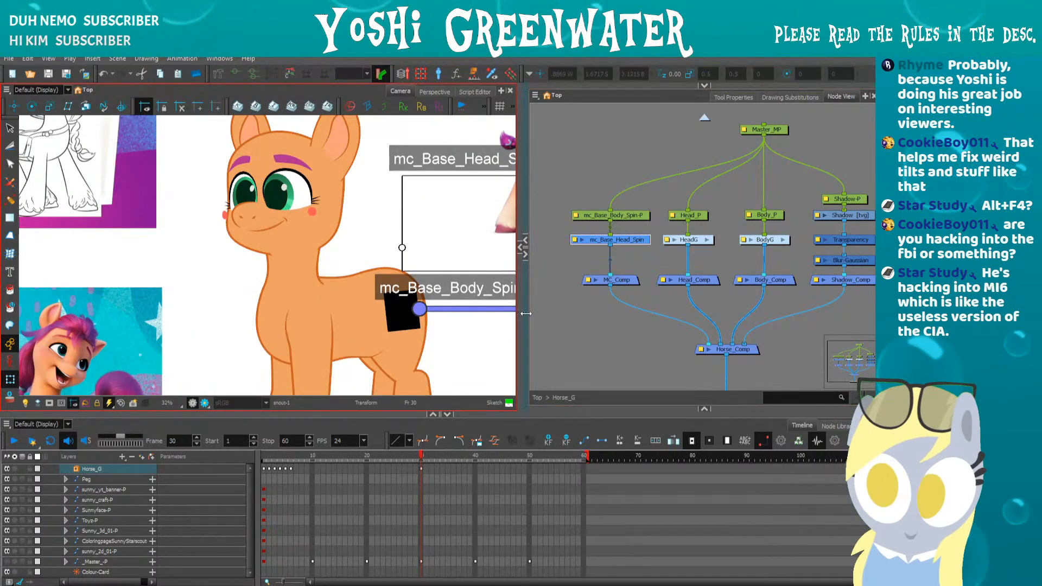
pyautogui.moveTo(523, 304); pyautogui.dragTo(642, 301)
pyautogui.press('space')
pyautogui.moveTo(499, 272); pyautogui.dragTo(453, 234)
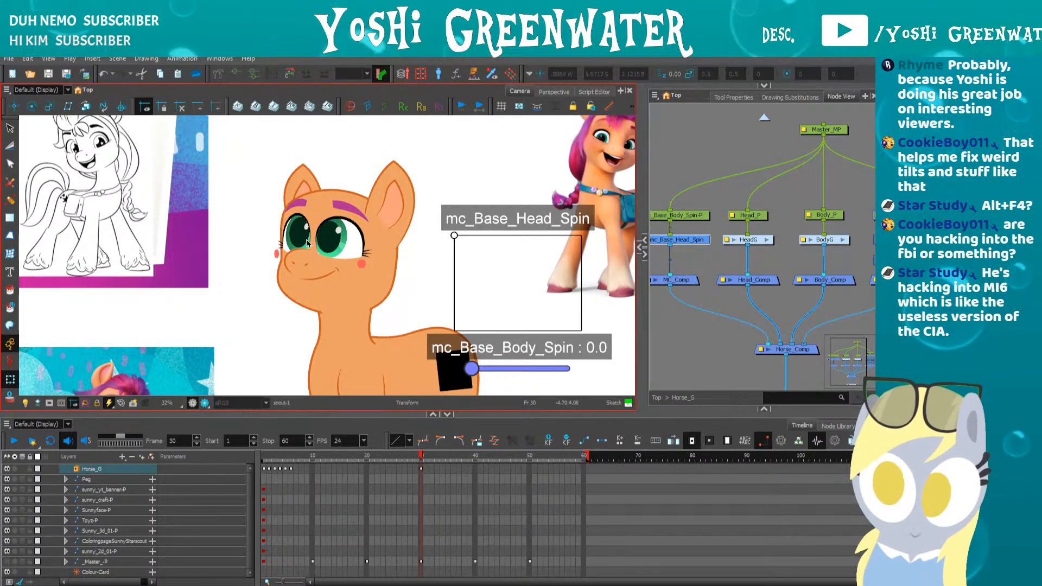
# - On frame 35, move the mc_Base_Head_Spin handle to the grid's lower-left corner
pyautogui.click(390, 211)
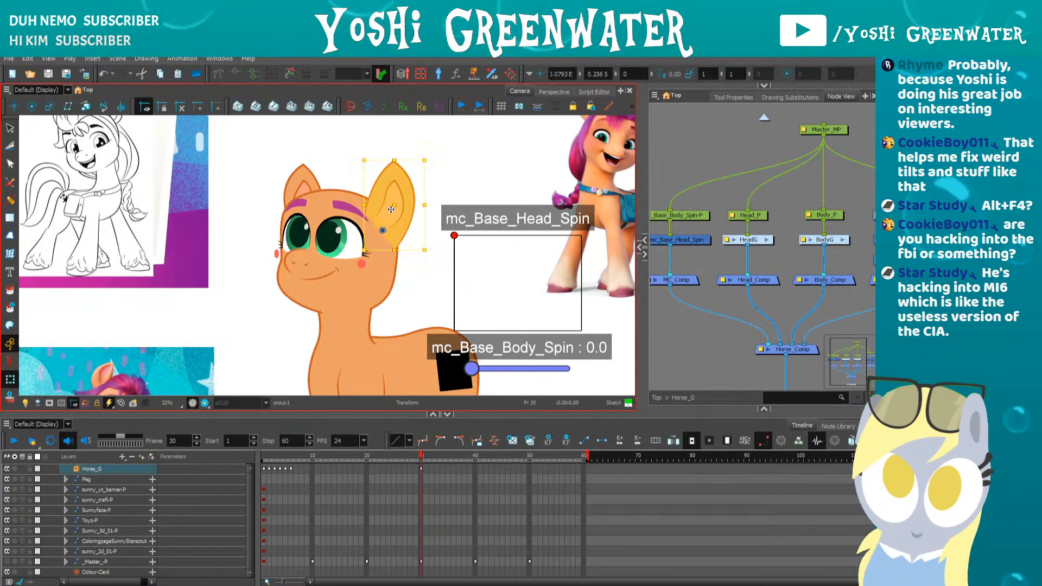
pyautogui.click(294, 193)
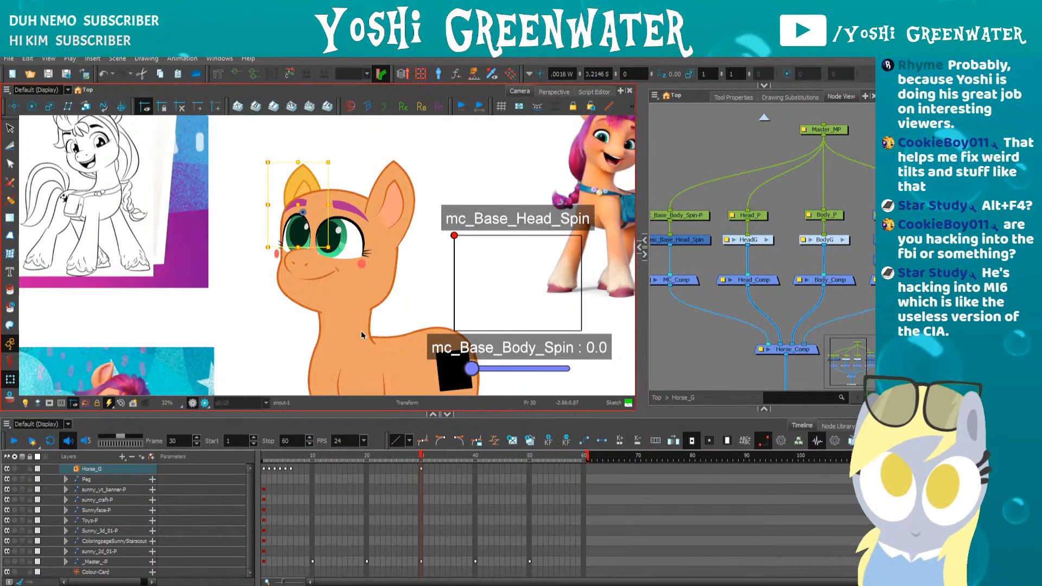
pyautogui.click(659, 349)
pyautogui.moveTo(455, 235)
pyautogui.mouseDown()
pyautogui.moveTo(472, 301)
pyautogui.moveTo(465, 268)
pyautogui.moveTo(449, 290)
pyautogui.moveTo(454, 235)
pyautogui.moveTo(442, 238)
pyautogui.mouseUp()
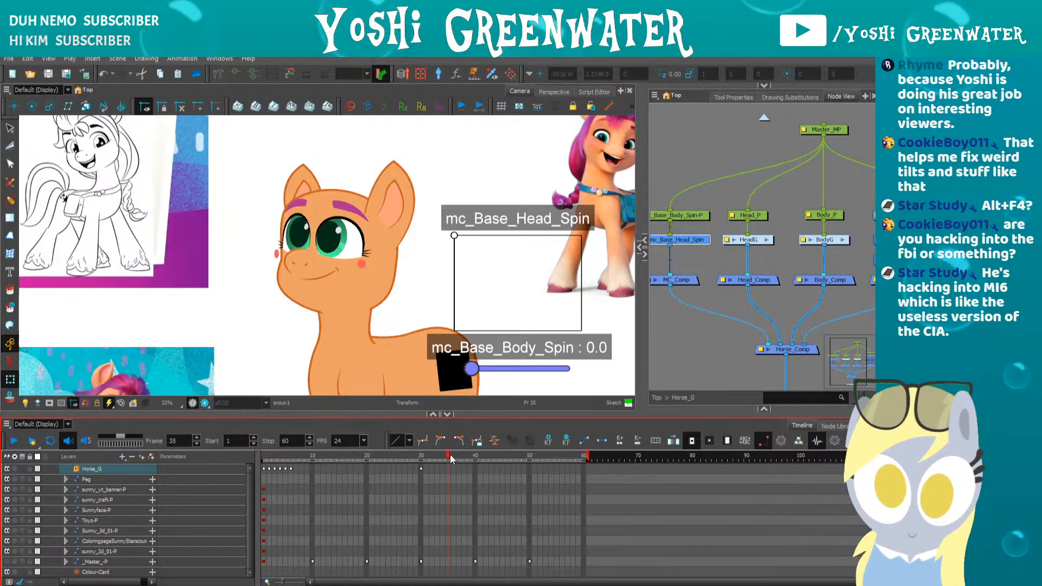
pyautogui.moveTo(454, 235); pyautogui.dragTo(456, 332)
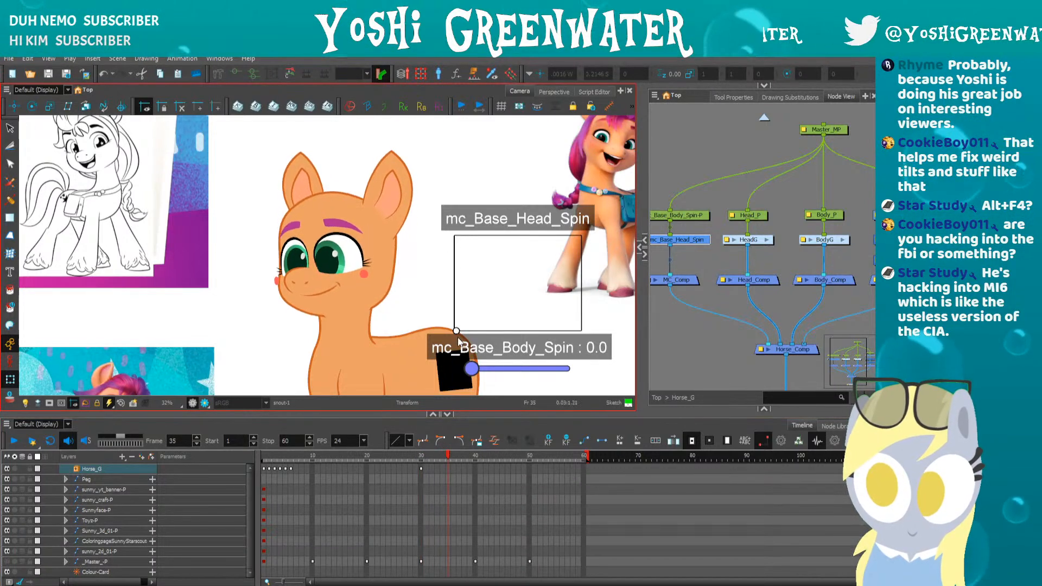
# - Expand Horse_G's layers to examine the keyframes and play back the head tilt between frames 30 and 35
pyautogui.click(421, 466)
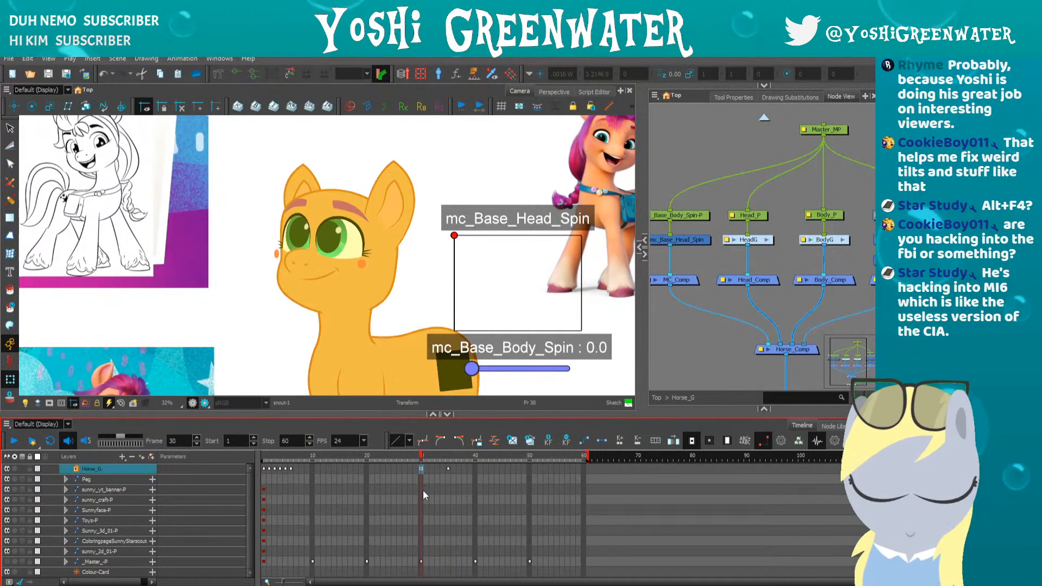
pyautogui.click(76, 468)
pyautogui.click(111, 479)
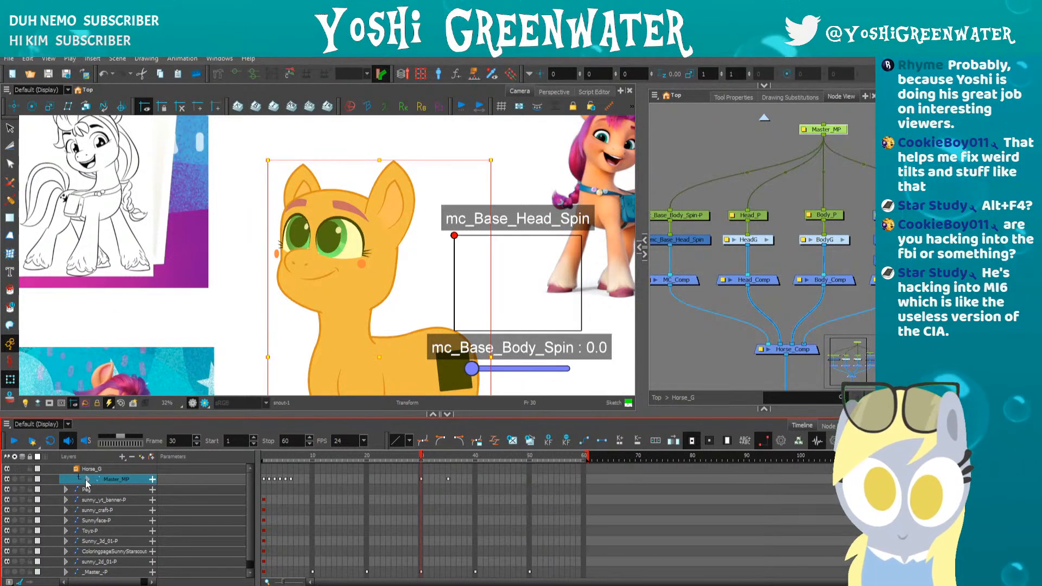
pyautogui.click(88, 480)
pyautogui.hotkey('shift', 'Return')
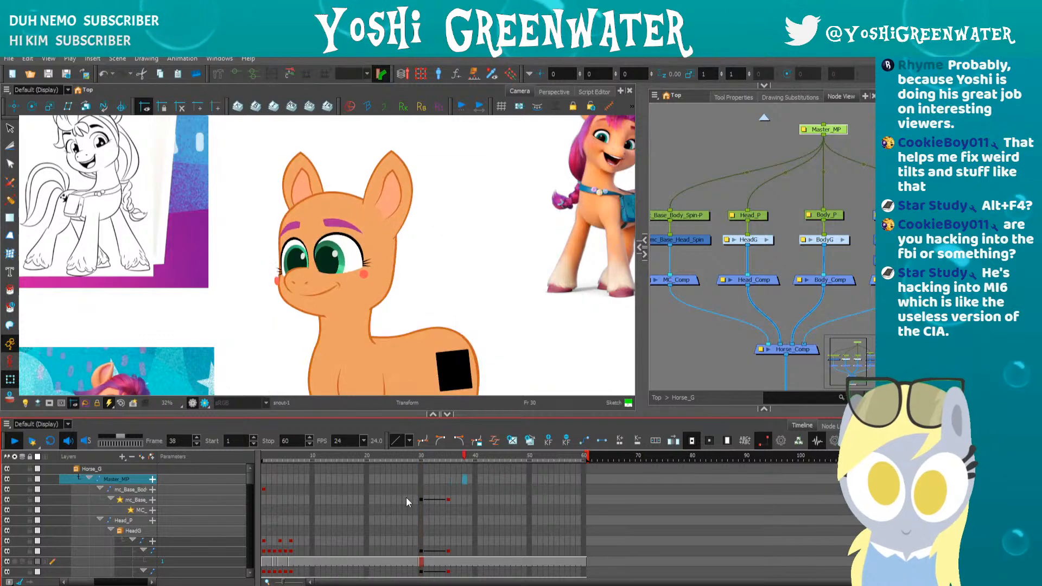
pyautogui.hotkey('shift', 'Return')
pyautogui.moveTo(421, 459); pyautogui.dragTo(450, 464)
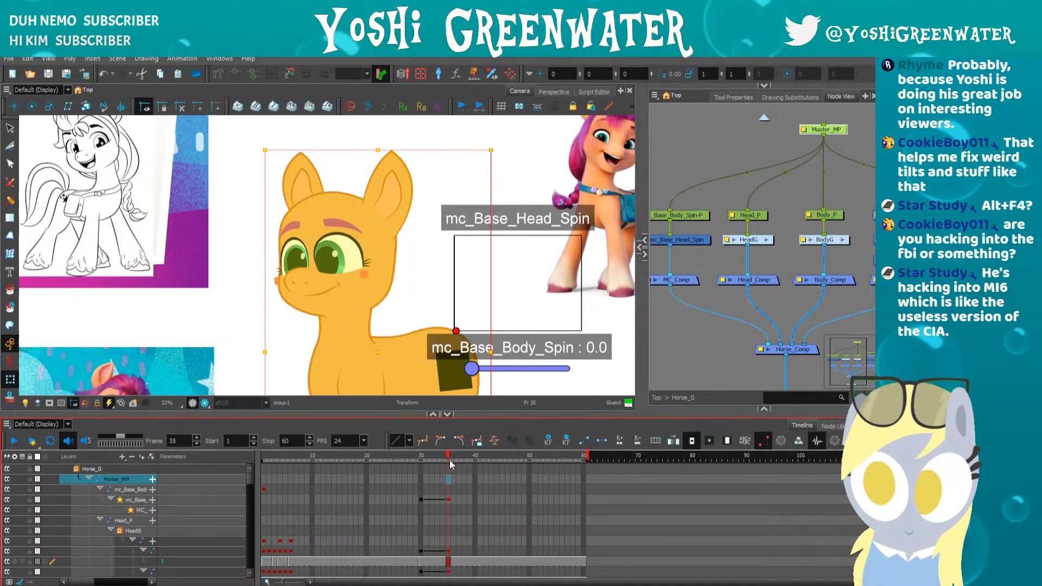
pyautogui.press('-')
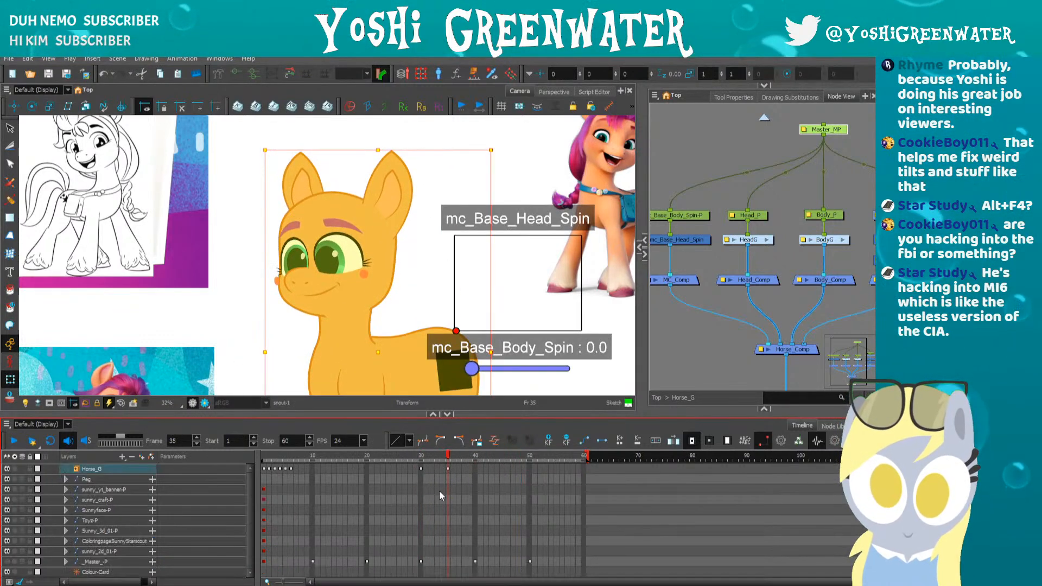
# - Move the Horse_G keyframe on frame 35 to frame 40
pyautogui.click(448, 471)
pyautogui.moveTo(448, 471)
pyautogui.mouseDown()
pyautogui.moveTo(473, 467)
pyautogui.moveTo(426, 461)
pyautogui.mouseUp()
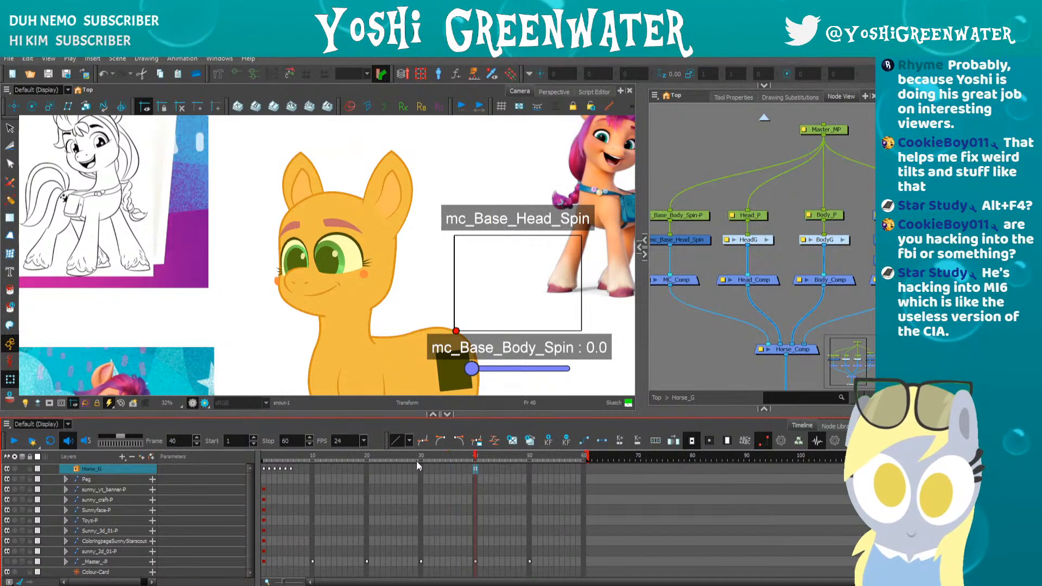
pyautogui.click(416, 459)
# - Play back and scrub the pony's head movement between frames 30 and 40
pyautogui.hotkey('shift', 'Return')
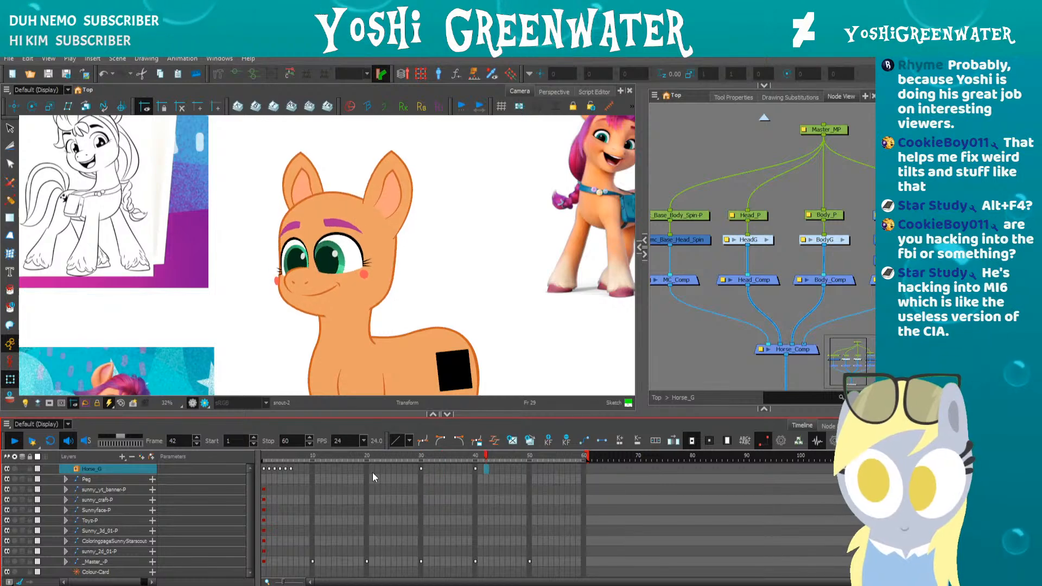
pyautogui.hotkey('shift', 'Return')
pyautogui.click(422, 459)
pyautogui.click(552, 371)
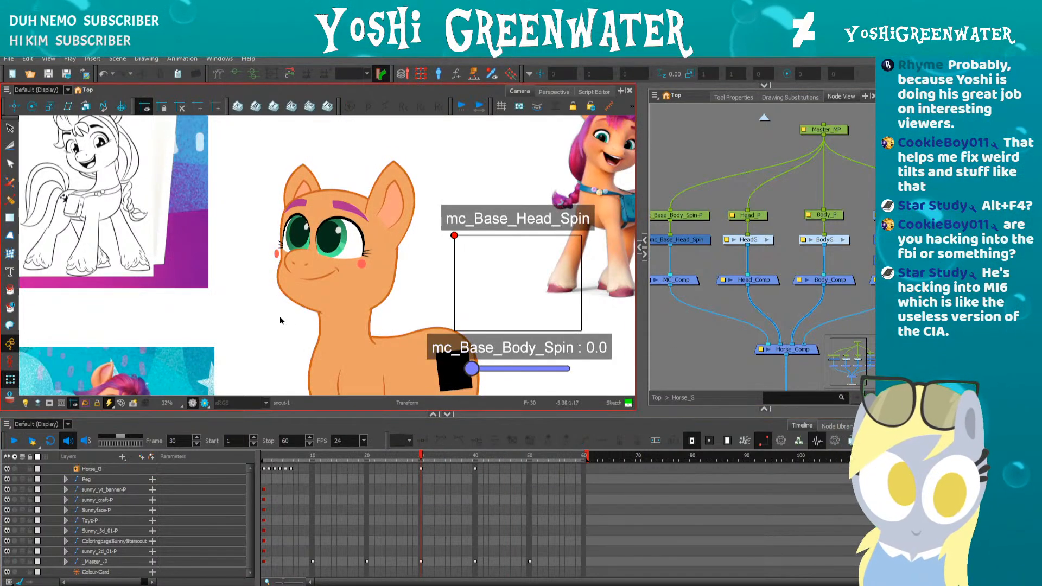
pyautogui.hotkey('shift', 'Return')
pyautogui.hotkey('shift', 'Return')
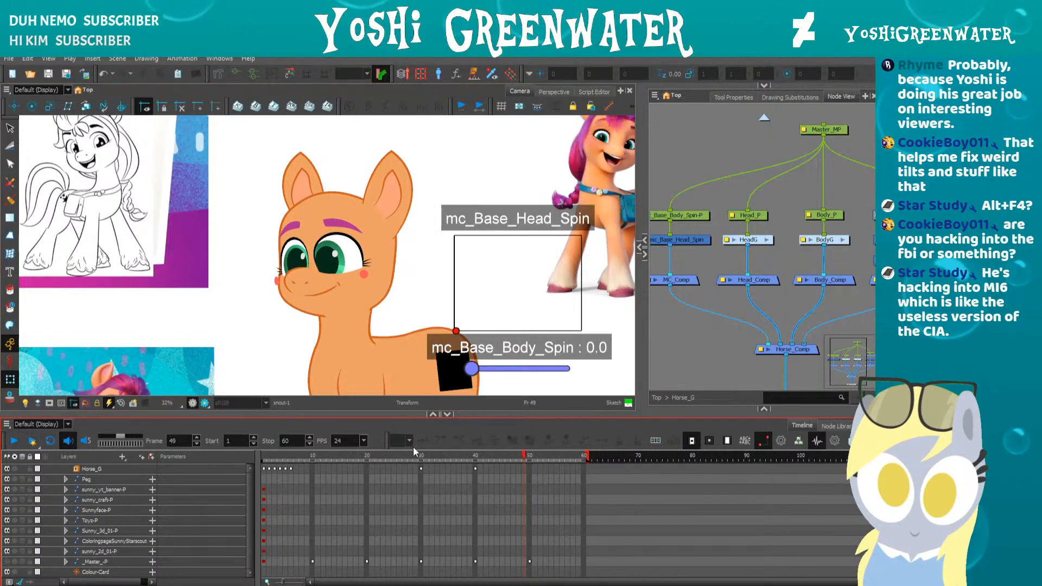
pyautogui.moveTo(414, 454); pyautogui.dragTo(448, 455)
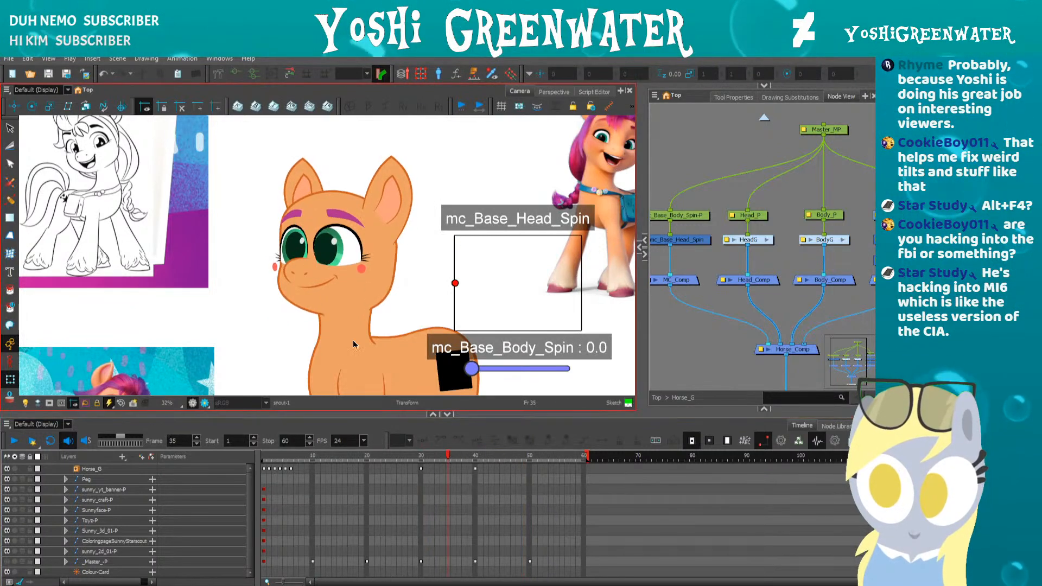
# - Select the pony's mouth, swap its drawing on frame 35 to mouth-2, and on frame 40 to mouth-4
pyautogui.click(309, 290)
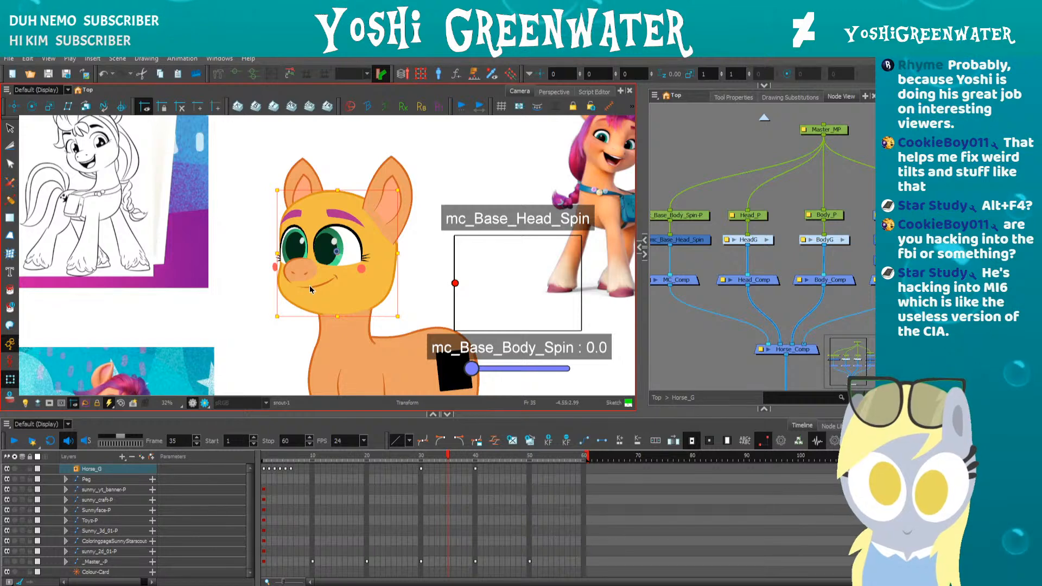
pyautogui.click(310, 289)
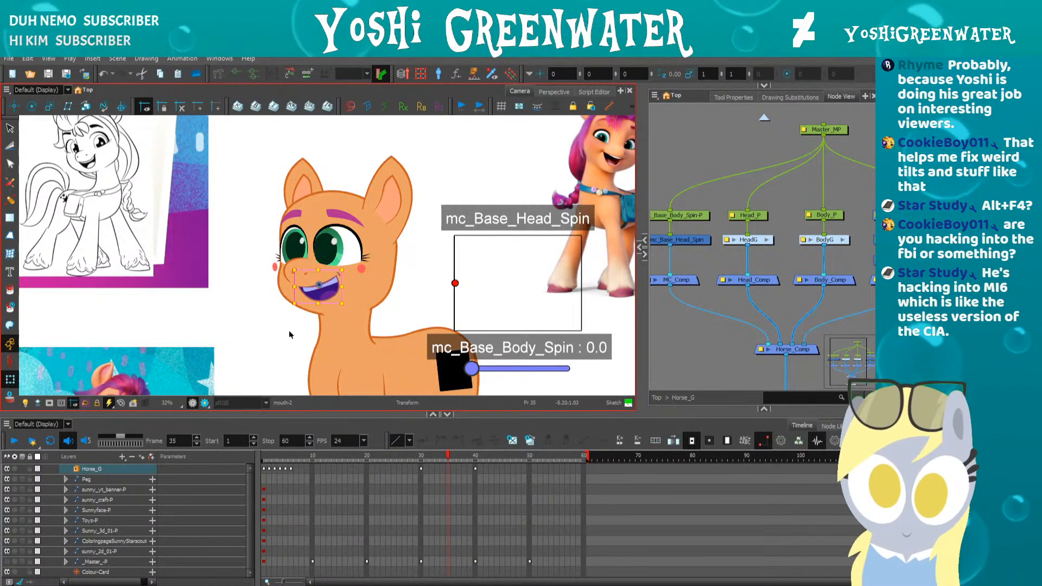
pyautogui.click(414, 456)
pyautogui.moveTo(415, 458); pyautogui.dragTo(475, 456)
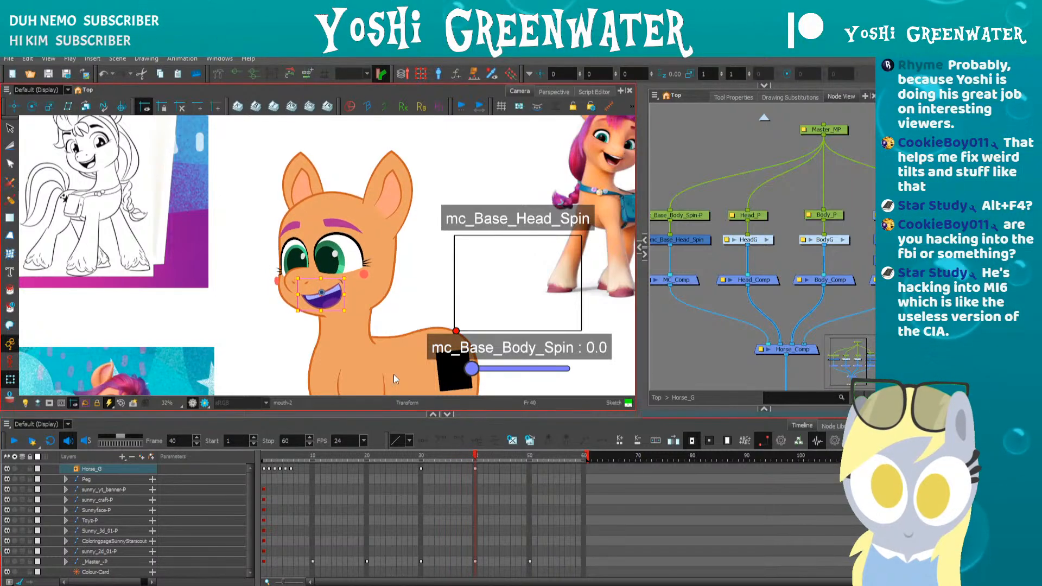
pyautogui.press(']')
pyautogui.press(']')
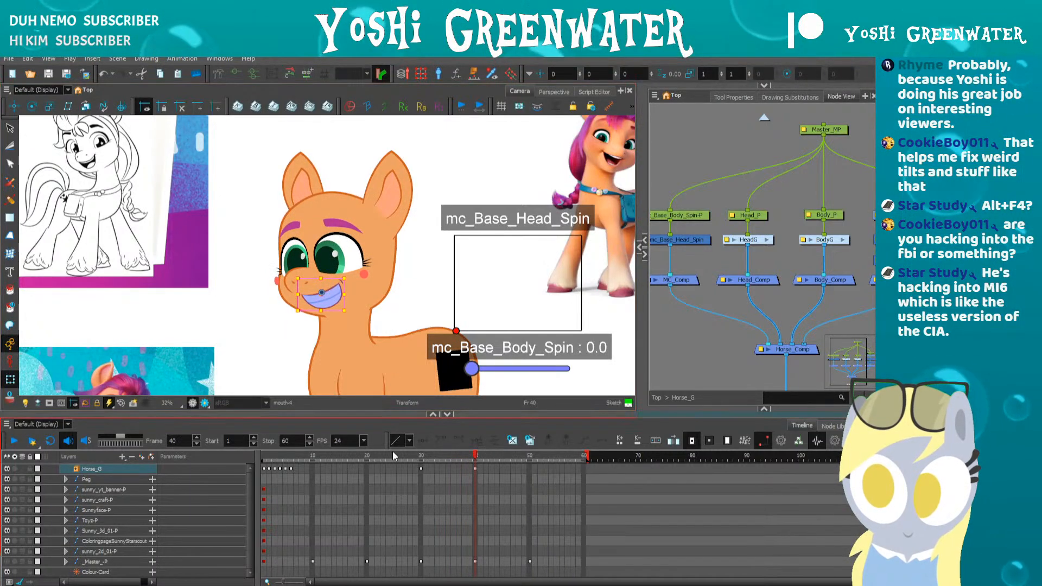
# - Shift both pupils down toward the muzzle on frame 33, and reposition them on frames 37 and 42
pyautogui.click(406, 457)
pyautogui.press('Return')
pyautogui.moveTo(411, 456); pyautogui.dragTo(436, 458)
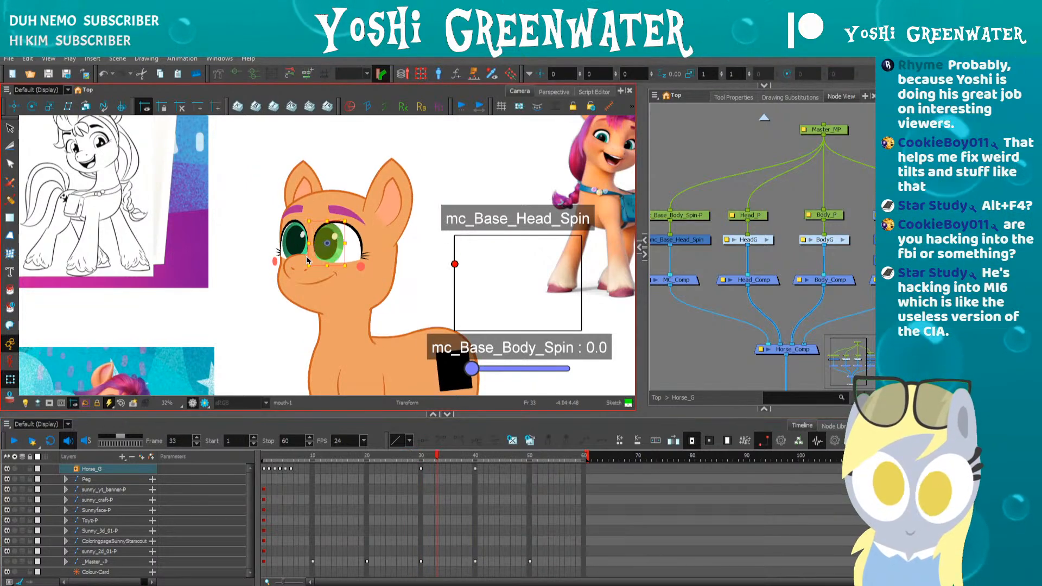
pyautogui.moveTo(306, 242); pyautogui.dragTo(296, 258)
pyautogui.press('.')
pyautogui.press('.')
pyautogui.press('.')
pyautogui.press('.')
pyautogui.press('.')
pyautogui.press('.')
pyautogui.press('.')
pyautogui.press('.')
pyautogui.press('.')
# - Play back and step through the pony's eye and head movement between frames 30 and 42
pyautogui.click(393, 457)
pyautogui.hotkey('shift', 'Return')
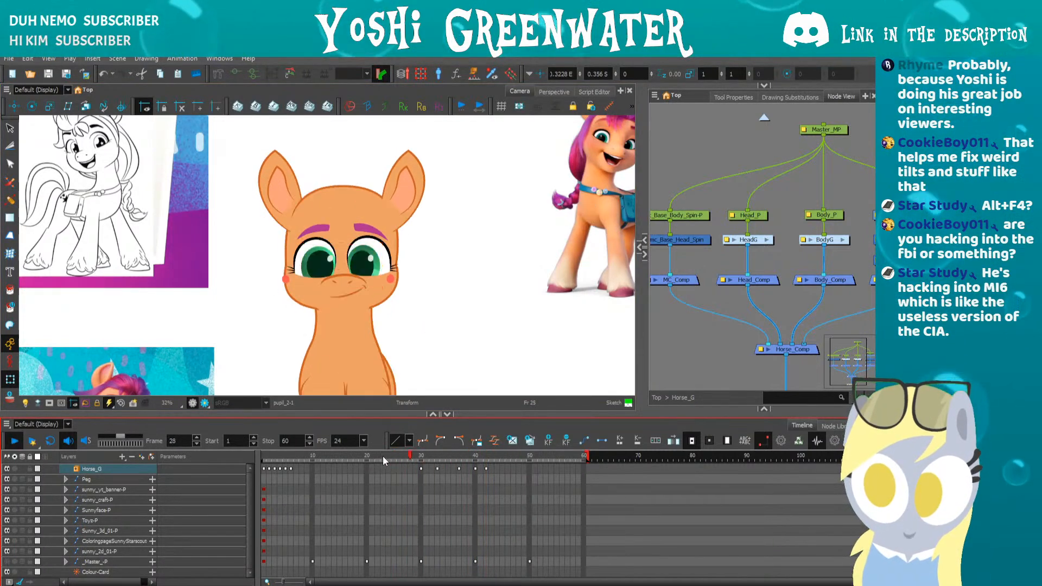
pyautogui.moveTo(418, 458)
pyautogui.mouseDown()
pyautogui.moveTo(470, 457)
pyautogui.moveTo(426, 457)
pyautogui.moveTo(422, 447)
pyautogui.mouseUp()
pyautogui.click(423, 457)
pyautogui.press('.')
pyautogui.press('.')
pyautogui.press('.')
pyautogui.press('.')
pyautogui.press('.')
pyautogui.press('.')
pyautogui.press('.')
pyautogui.press('.')
pyautogui.press('.')
pyautogui.press('.')
pyautogui.press('.')
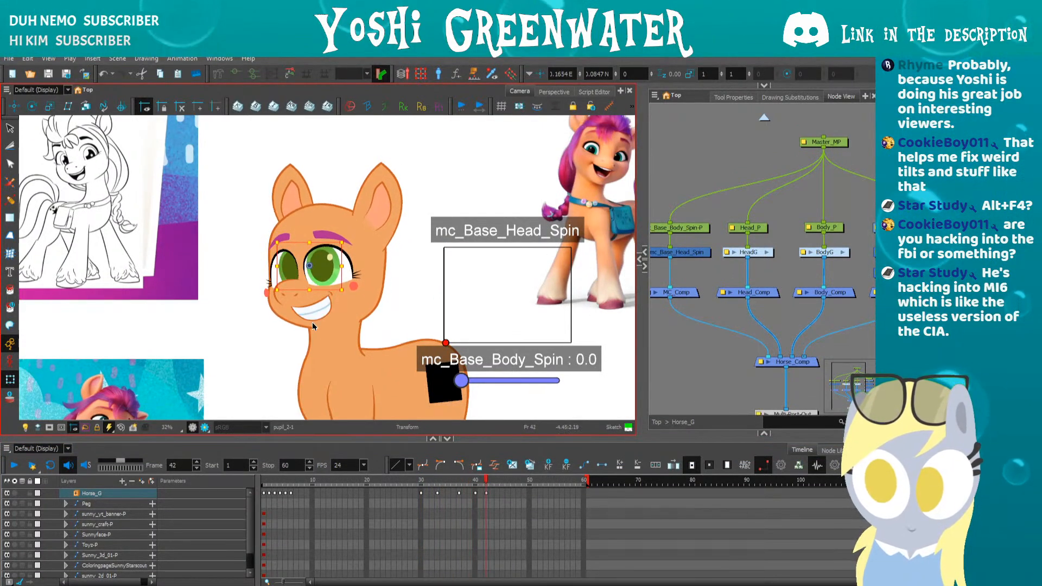
pyautogui.click(400, 482)
pyautogui.press('Return')
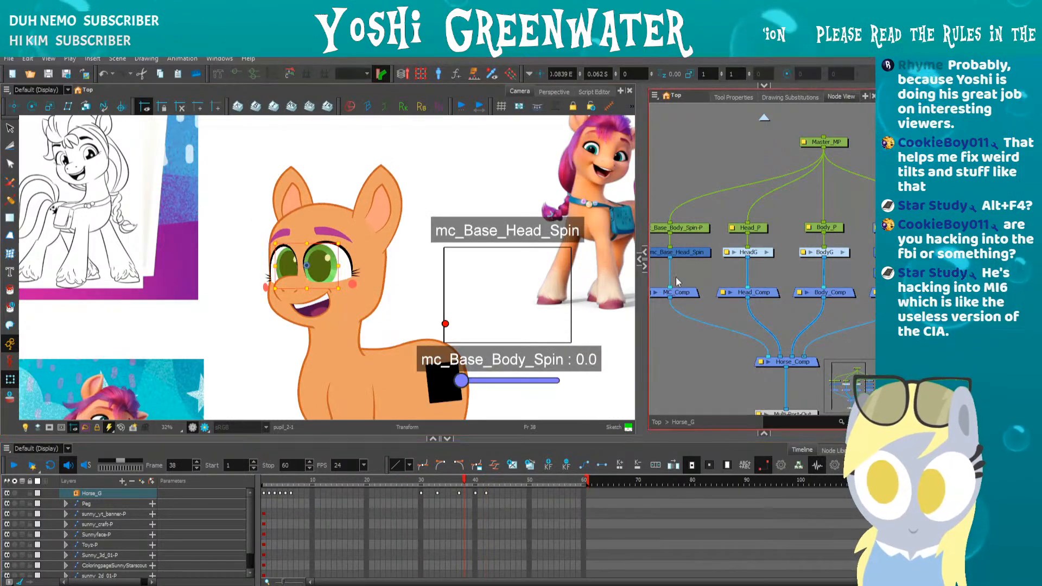
# - Tilt the pony's head with the Head_P peg on frames 35, 38 and 42
pyautogui.click(750, 228)
pyautogui.press(',')
pyautogui.press(',')
pyautogui.press(',')
pyautogui.press(',')
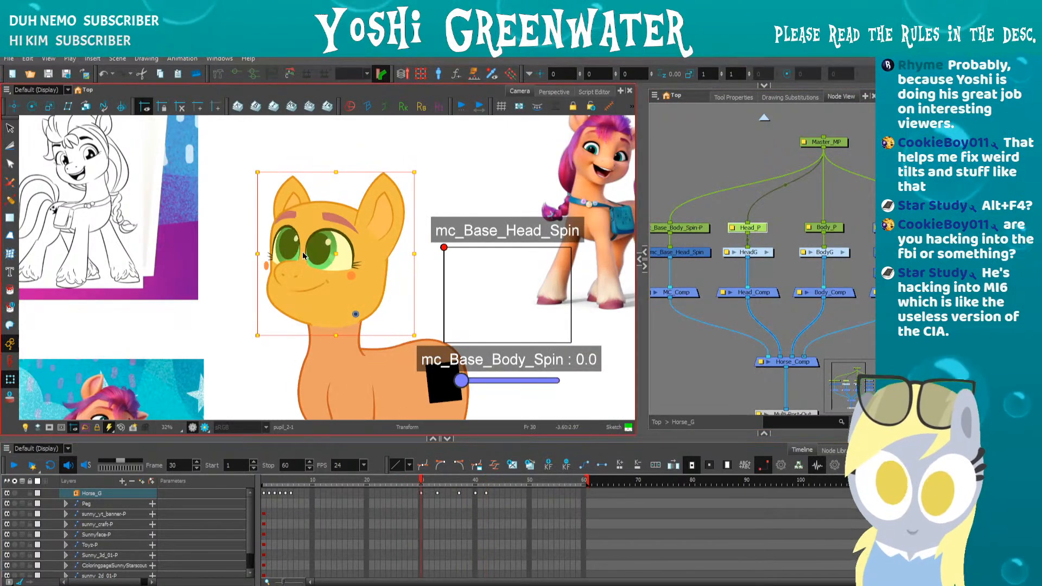
pyautogui.press('.')
pyautogui.moveTo(247, 171); pyautogui.dragTo(243, 175)
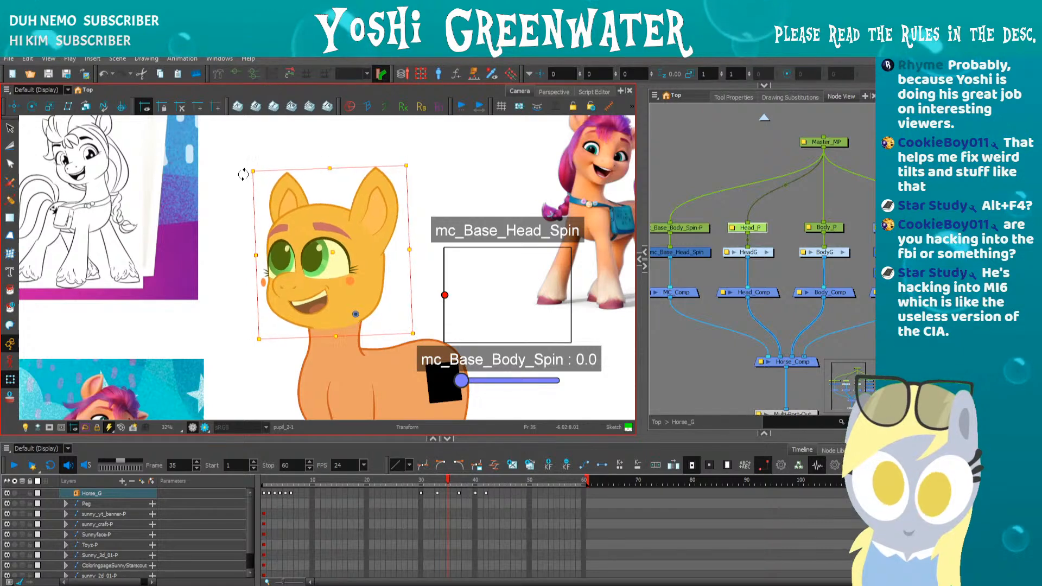
pyautogui.press('.')
pyautogui.press('.')
pyautogui.press('.')
pyautogui.press('.')
pyautogui.press('.')
pyautogui.press('.')
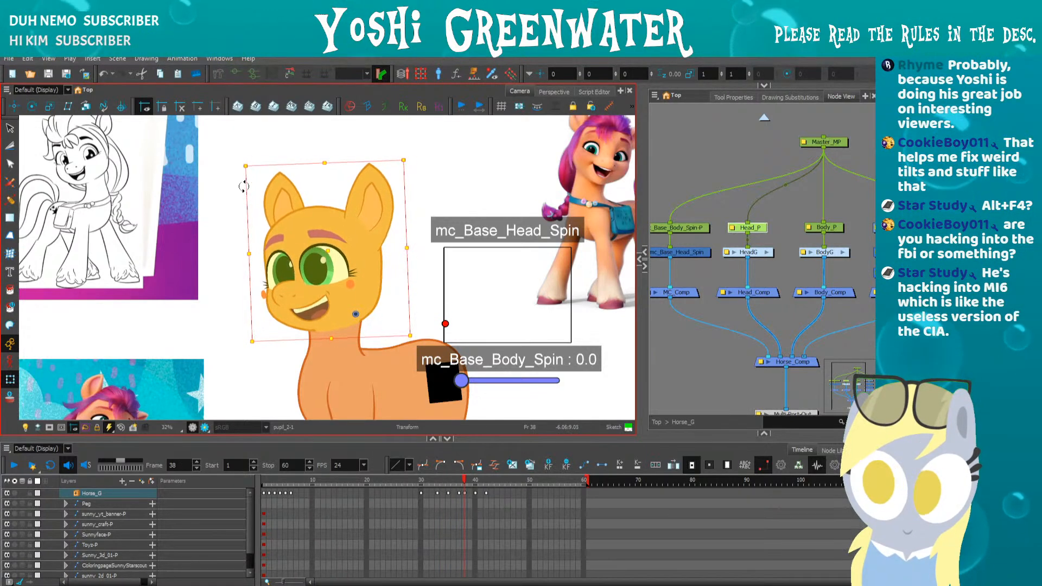
pyautogui.press('.')
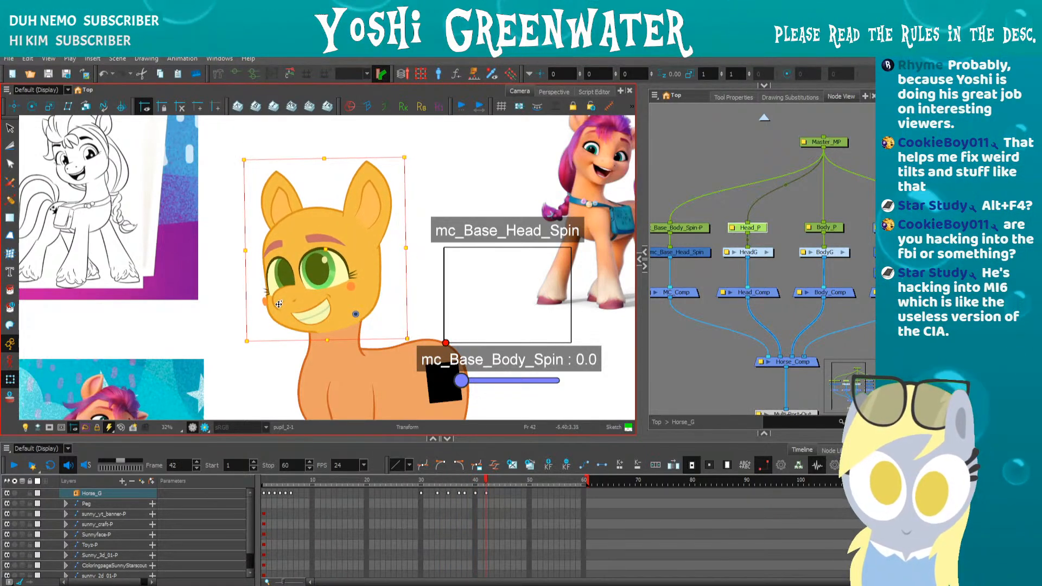
# - Make Head_P's keyframes from 35 to 42 motion keyframes with stop-motion before frame 35, and play back the head turn
pyautogui.click(406, 483)
pyautogui.press('Return')
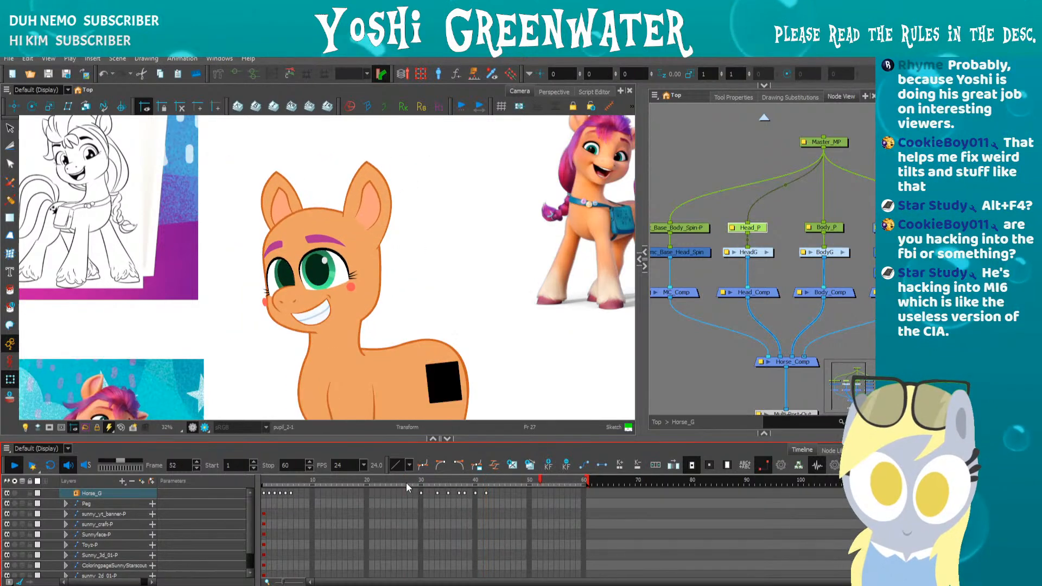
pyautogui.press('Return')
pyautogui.press('o')
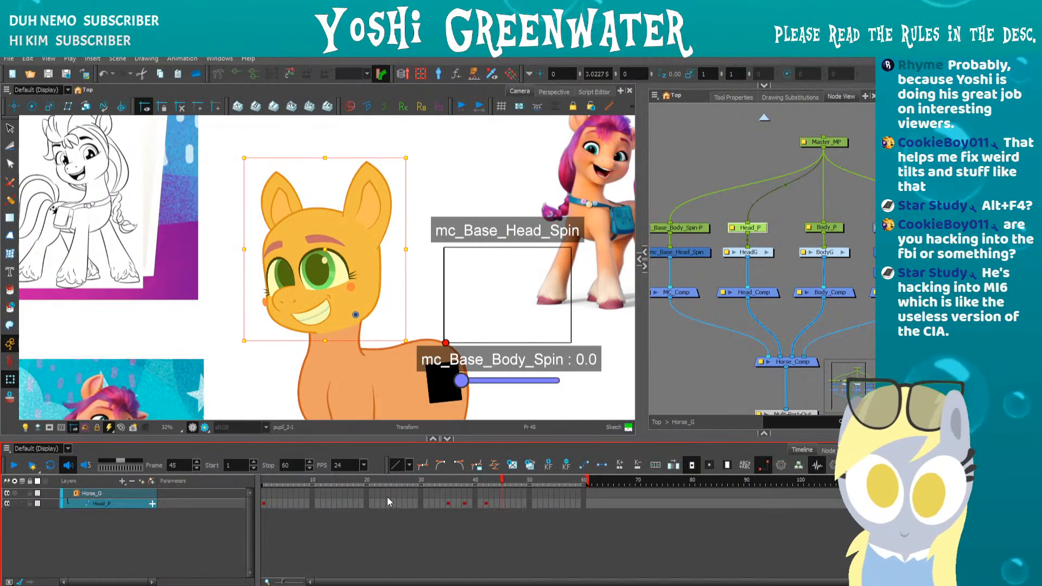
pyautogui.moveTo(458, 504); pyautogui.dragTo(469, 504)
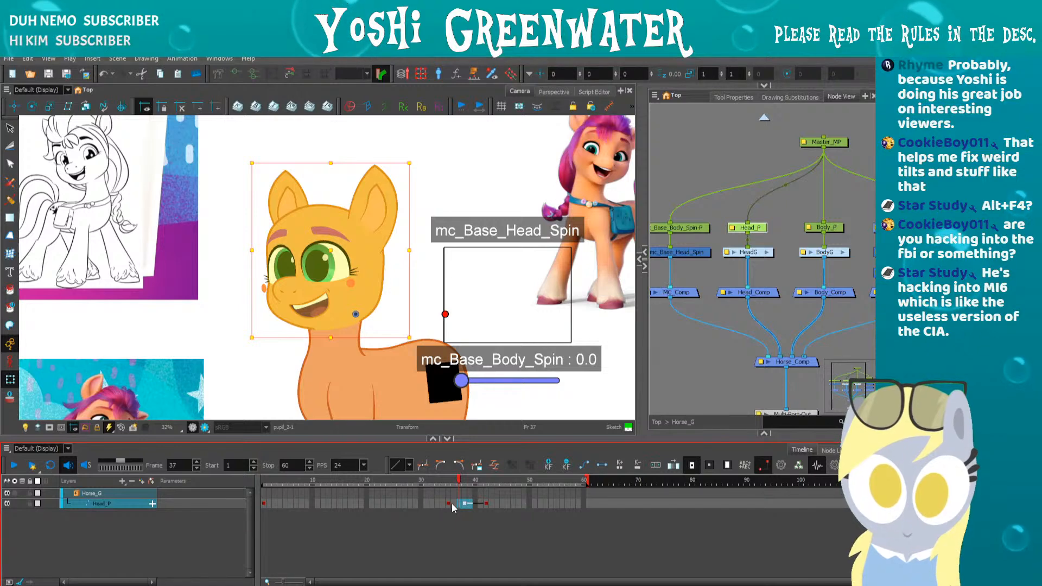
pyautogui.click(427, 485)
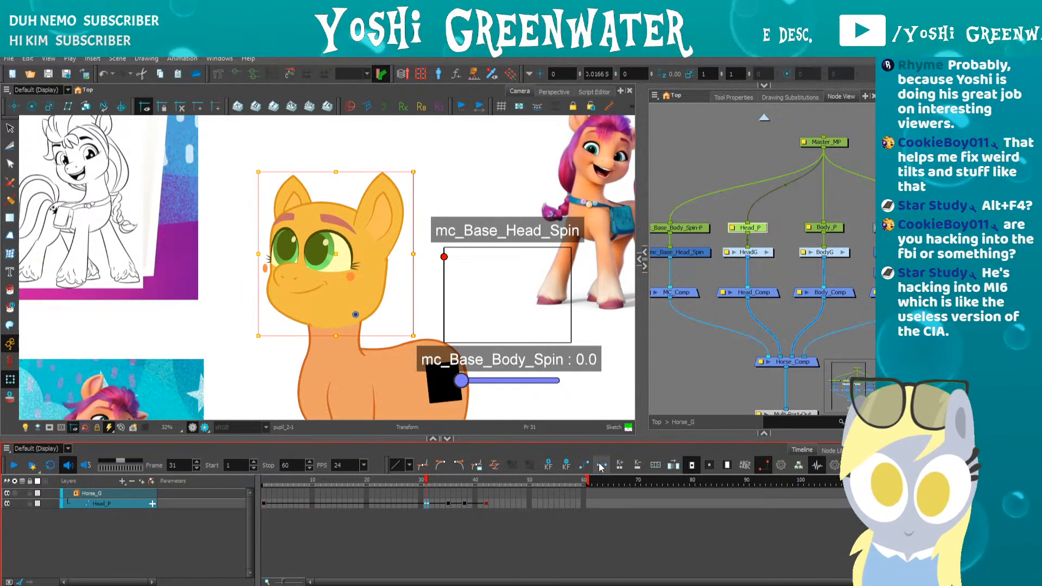
pyautogui.click(404, 484)
pyautogui.press('Return')
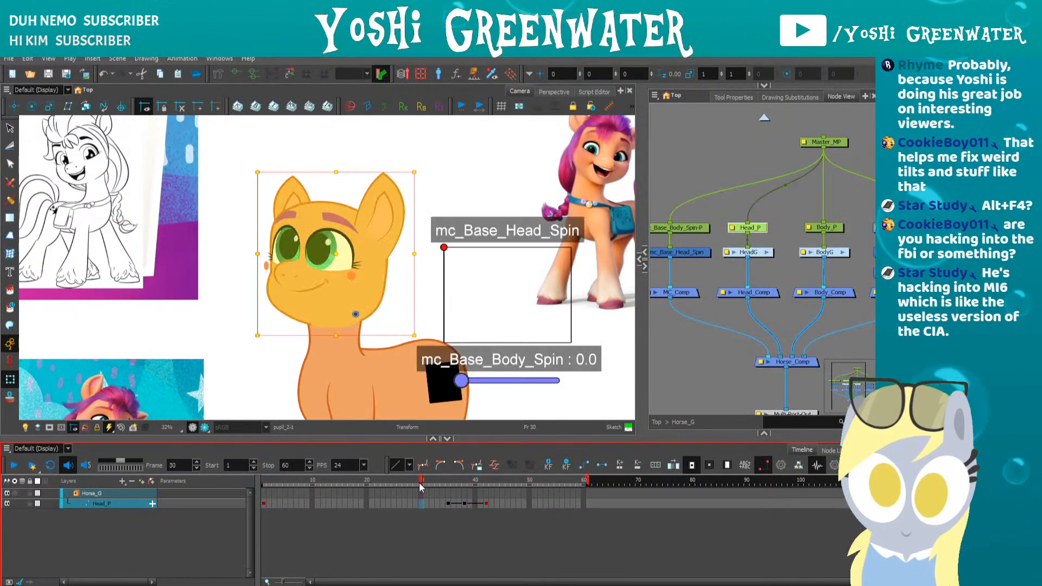
# - Lower the head slightly on frame 42, adjust its rotation, and play back the result from about frame 30
pyautogui.click(471, 483)
pyautogui.moveTo(471, 482); pyautogui.dragTo(465, 482)
pyautogui.press('.')
pyautogui.press('.')
pyautogui.press('.')
pyautogui.press('.')
pyautogui.press('.')
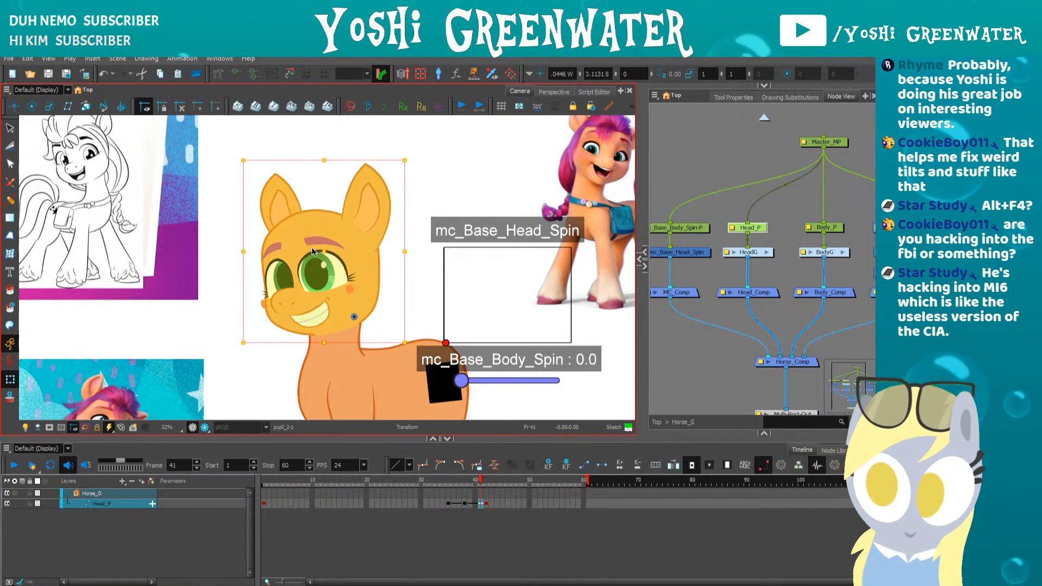
pyautogui.press(',')
pyautogui.press(',')
pyautogui.press(',')
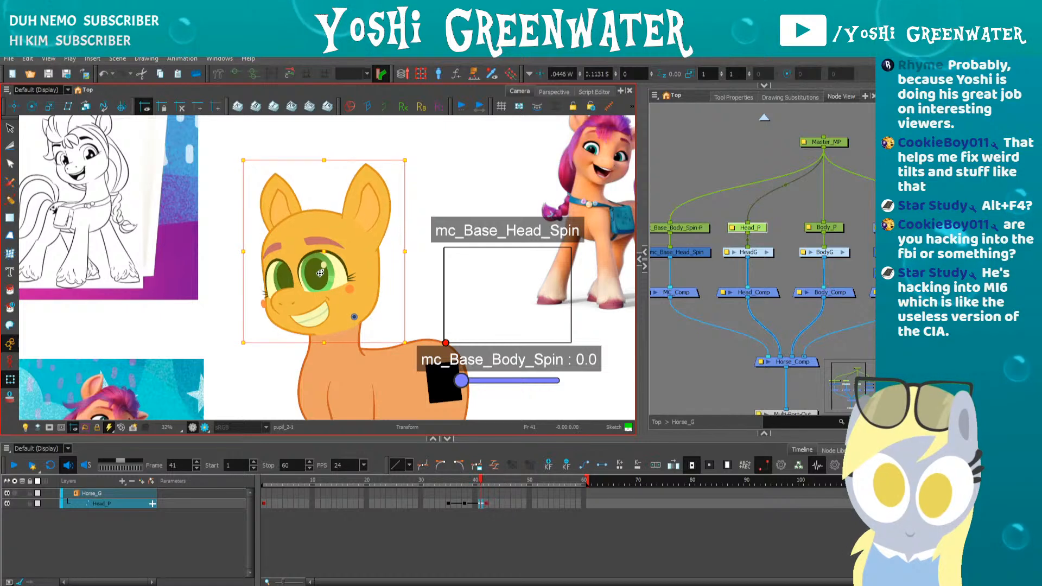
pyautogui.press('.')
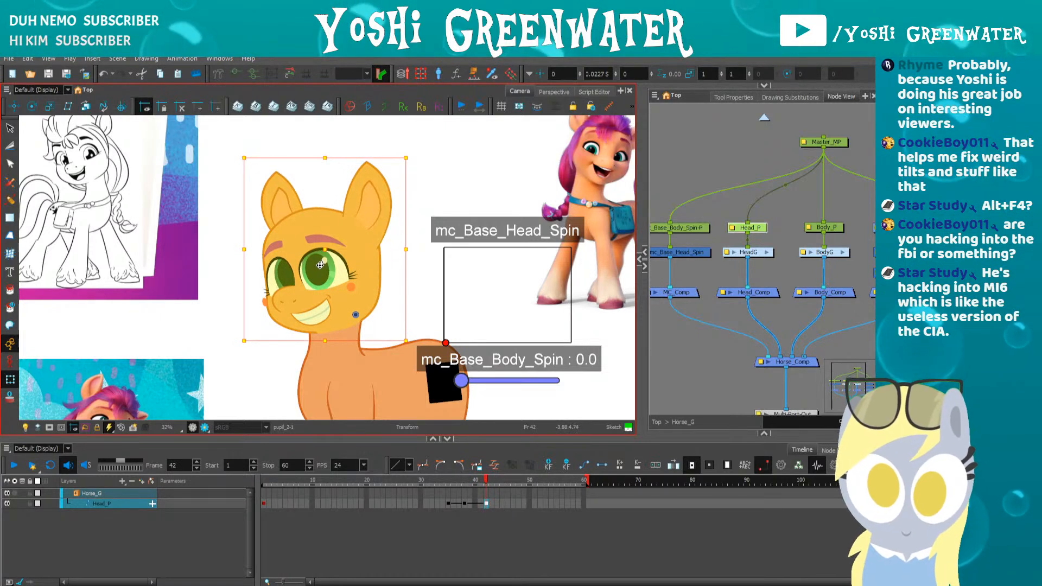
pyautogui.moveTo(320, 265); pyautogui.dragTo(320, 269)
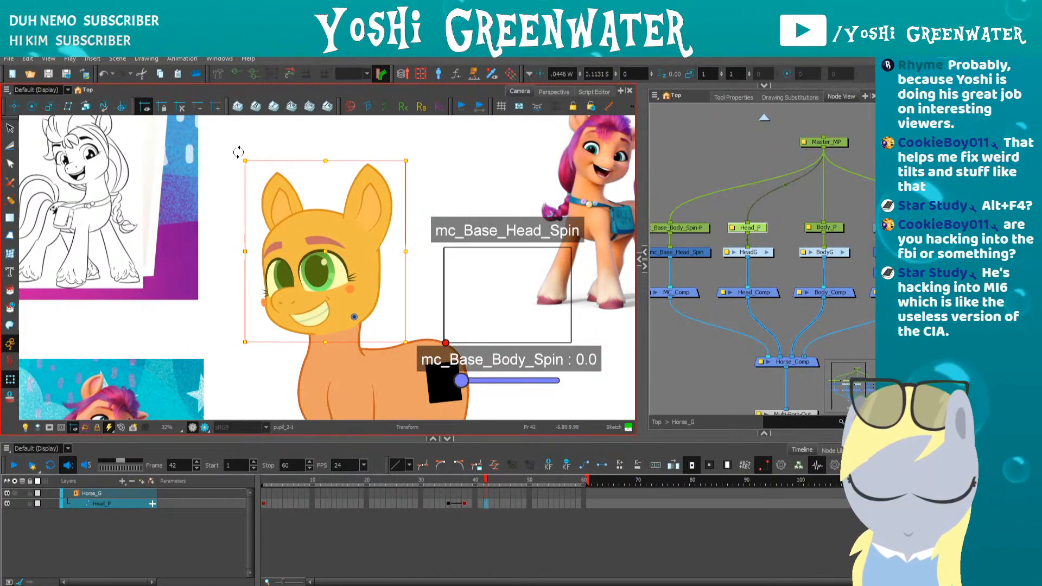
pyautogui.moveTo(237, 152); pyautogui.dragTo(239, 158)
pyautogui.click(417, 482)
pyautogui.hotkey('shift', 'Return')
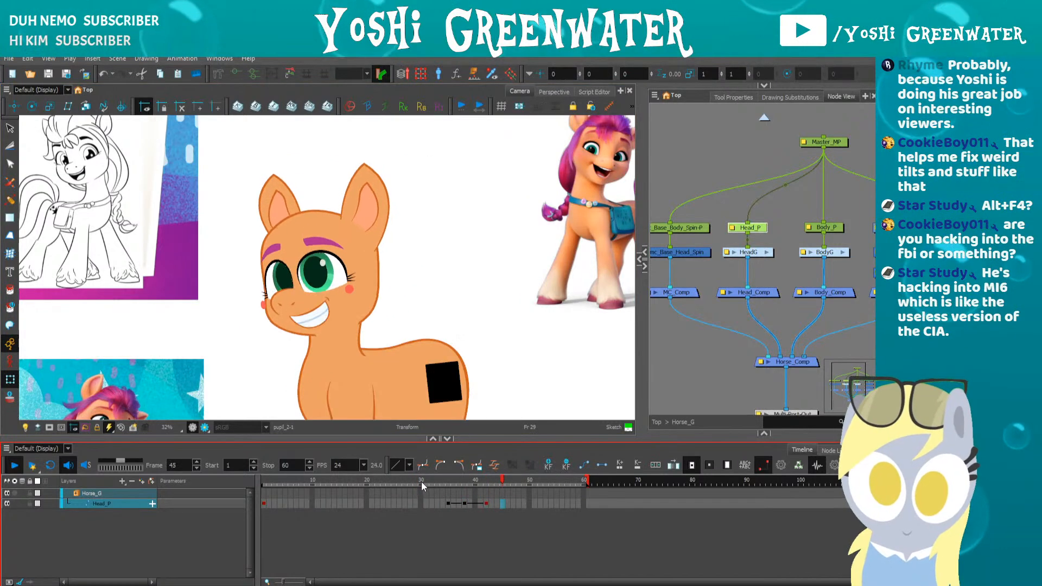
pyautogui.hotkey('shift', 'Return')
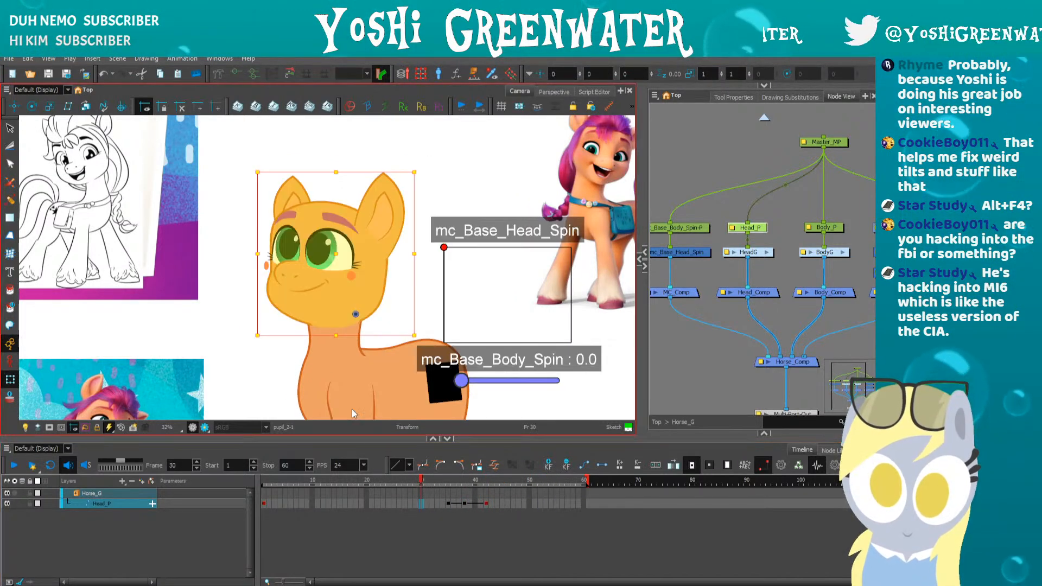
# - Set mc_Base_Body_Spin to 1.0 on frame 39, make the segment before it stop-motion, and play it back
pyautogui.hotkey('shift', 'm')
pyautogui.moveTo(422, 482); pyautogui.dragTo(471, 482)
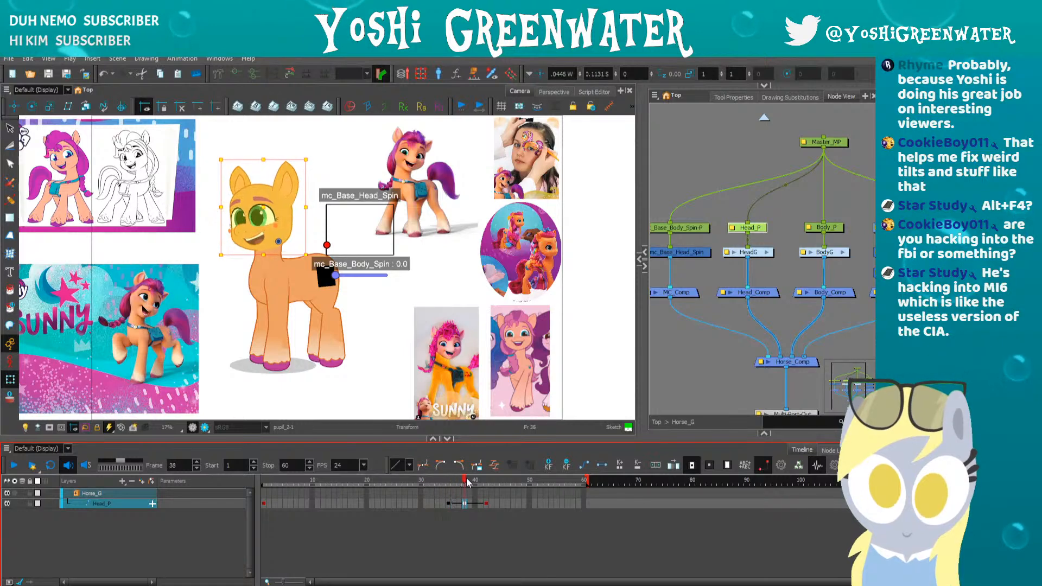
pyautogui.click(345, 364)
pyautogui.scroll(1, 271, 277)
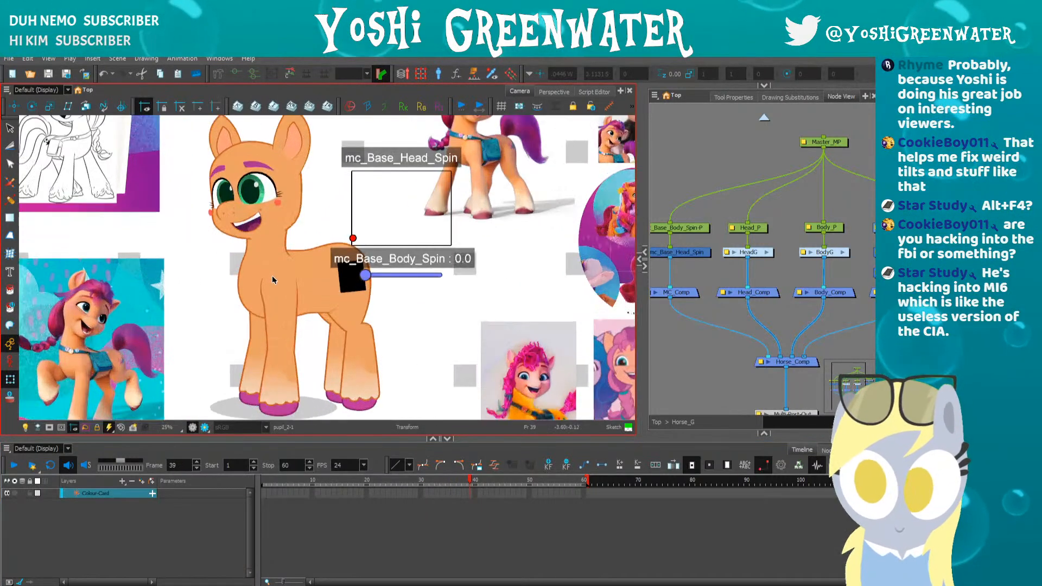
pyautogui.click(366, 274)
pyautogui.moveTo(393, 283); pyautogui.dragTo(420, 278)
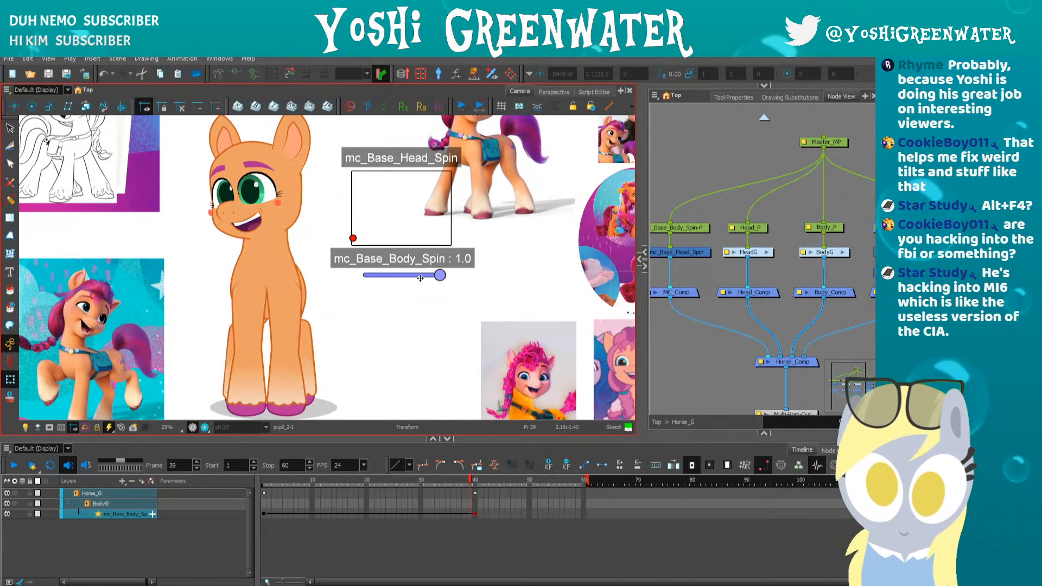
pyautogui.click(307, 514)
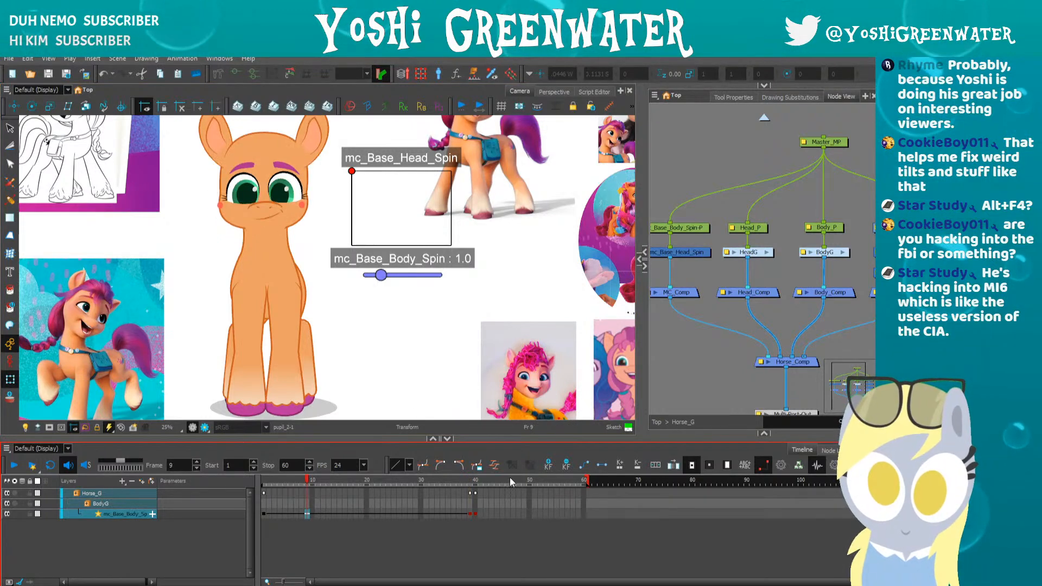
pyautogui.press('Return')
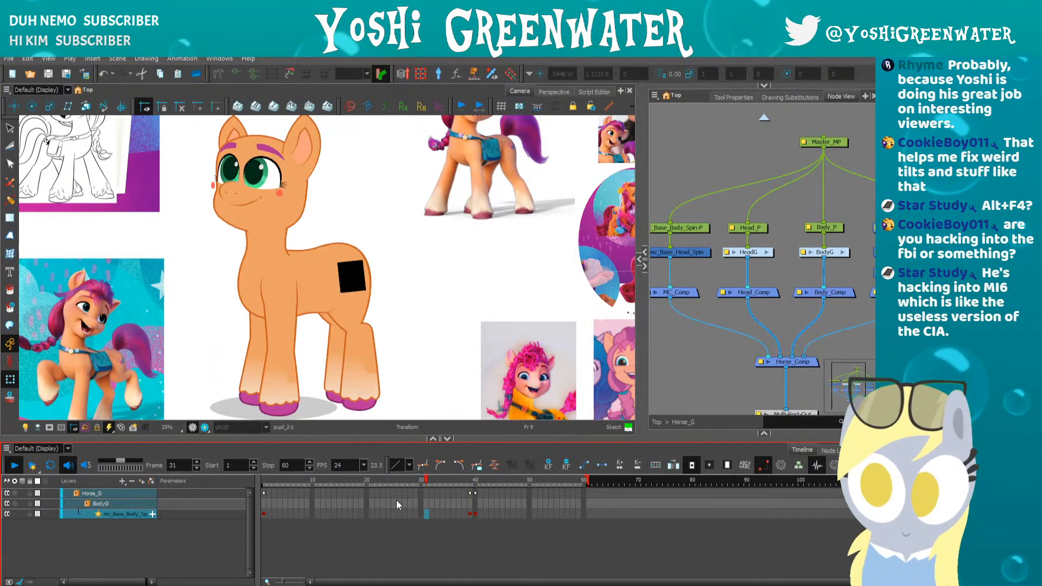
pyautogui.click(471, 483)
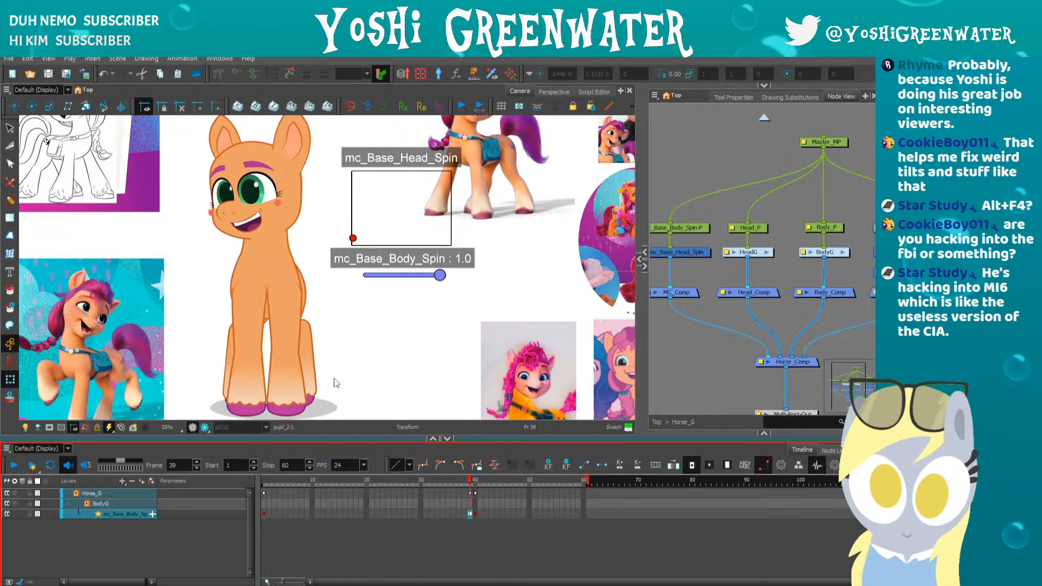
# - Check the body spin around frames 37 to 39 and delete mc_Base_Body_Spin's keyframes between frames 38 and 42
pyautogui.moveTo(240, 336); pyautogui.dragTo(296, 351)
pyautogui.press(',')
pyautogui.press('.')
pyautogui.press(',')
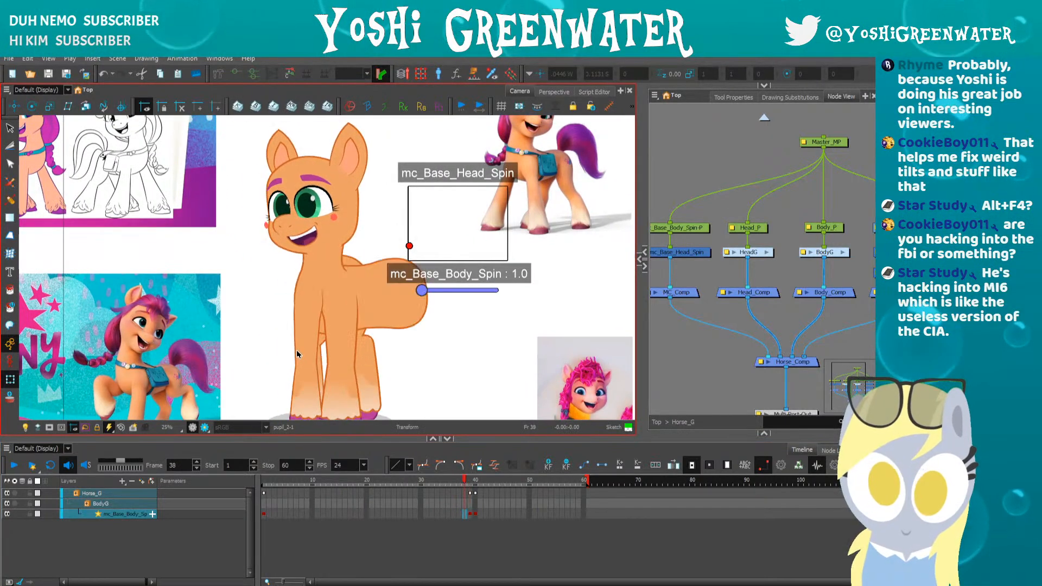
pyautogui.press(',')
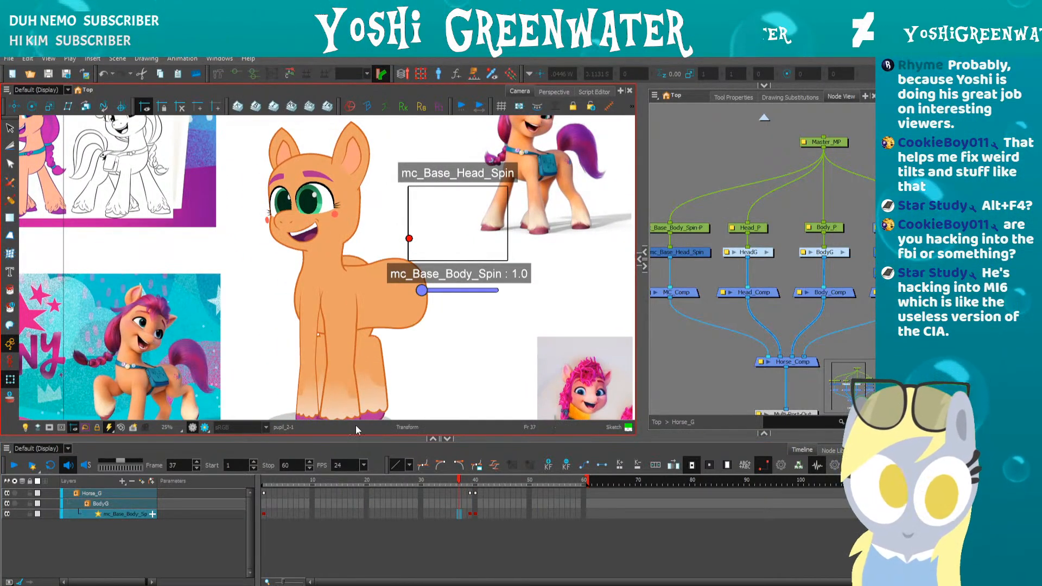
pyautogui.click(480, 514)
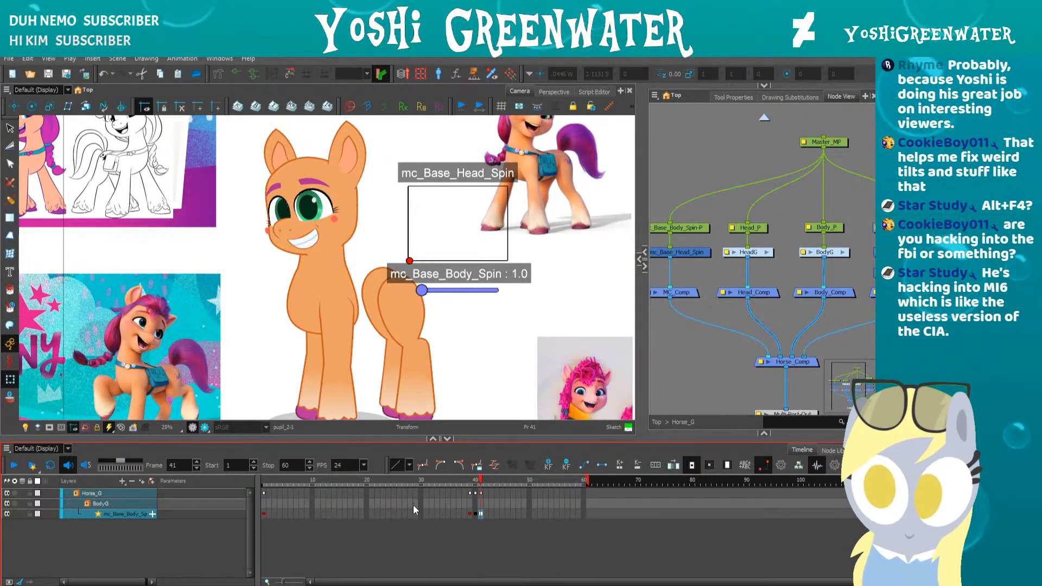
pyautogui.press('Delete')
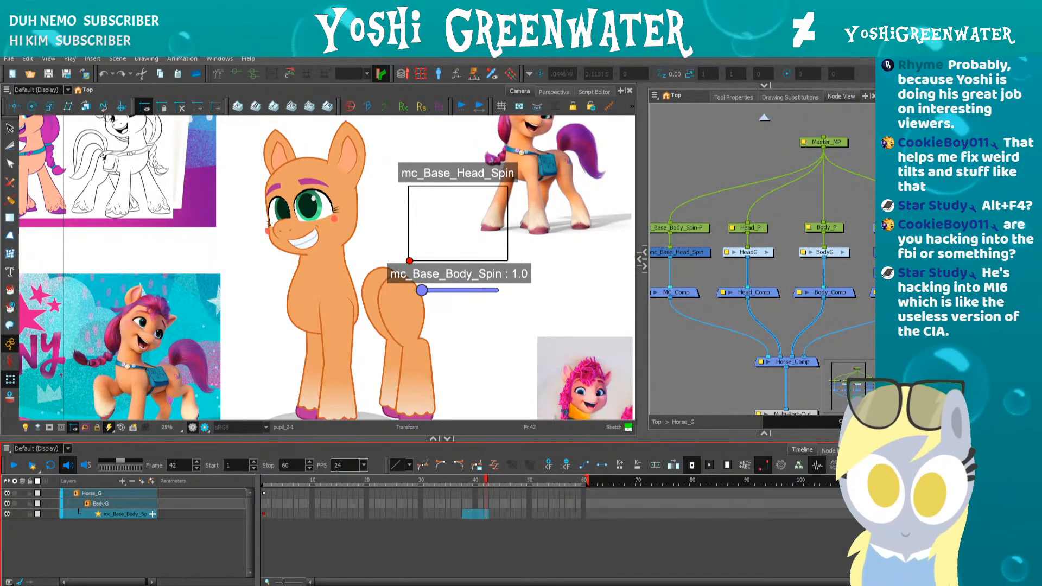
# - Enlarge the timeline area and expand Horse_G and Master_MP to show the rig's child pegs
pyautogui.click(302, 495)
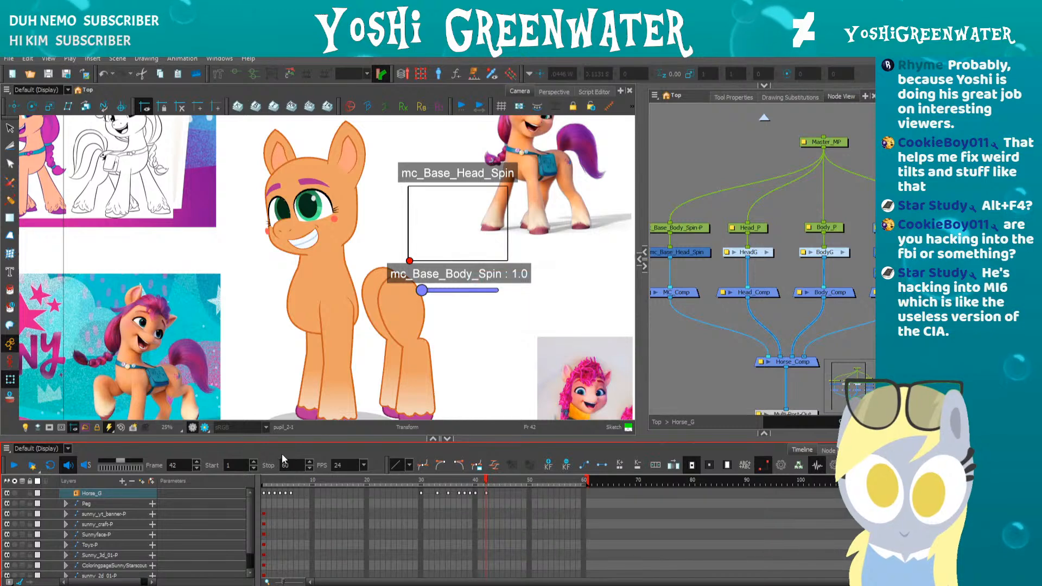
pyautogui.moveTo(279, 438); pyautogui.dragTo(268, 381)
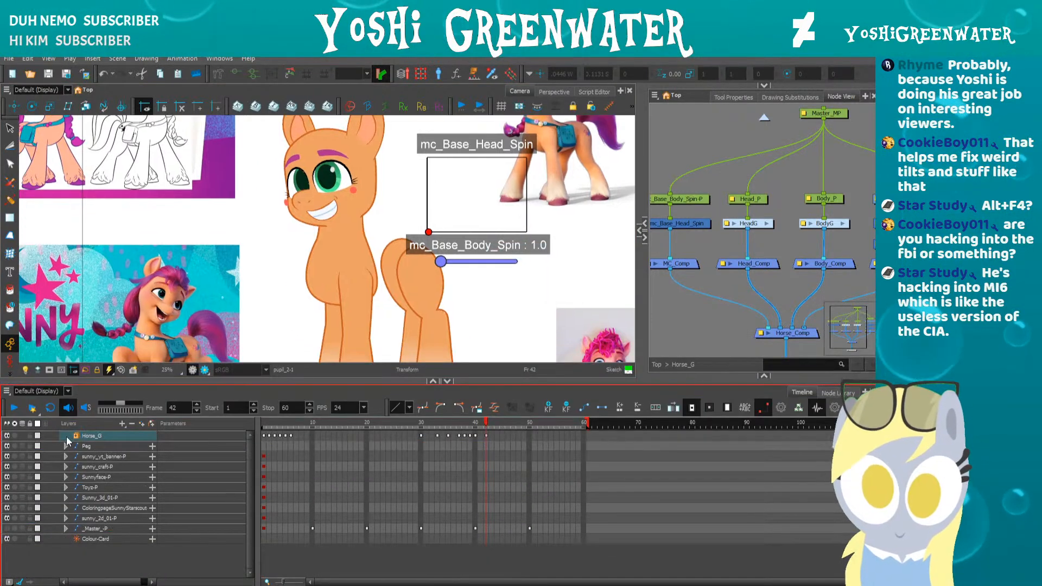
pyautogui.click(77, 436)
pyautogui.click(79, 443)
pyautogui.click(88, 445)
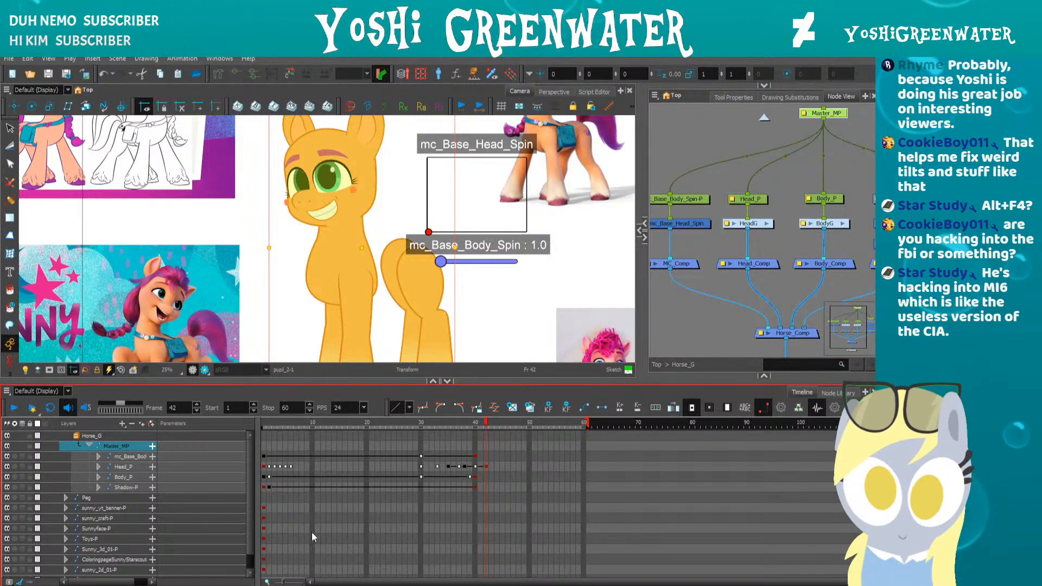
# - Convert the keyframe segments on the Shadow-P and Body_P pegs to stop-motion
pyautogui.click(319, 487)
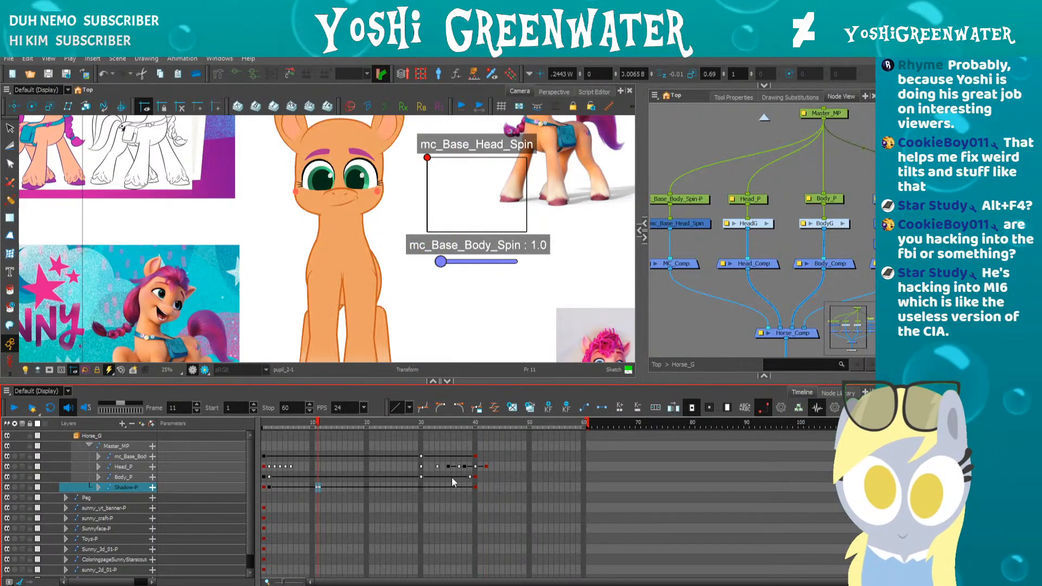
pyautogui.click(356, 477)
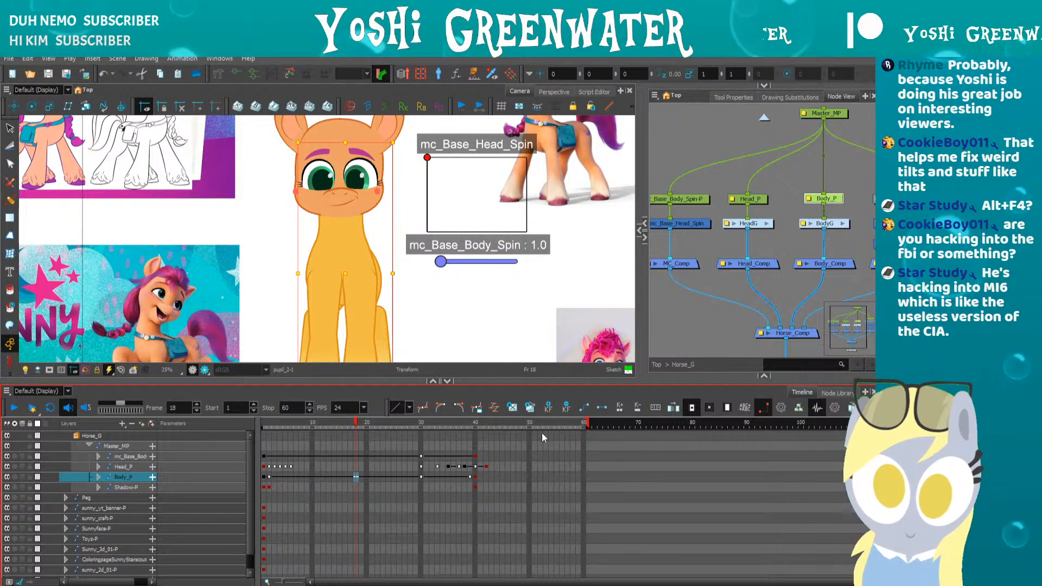
pyautogui.click(578, 410)
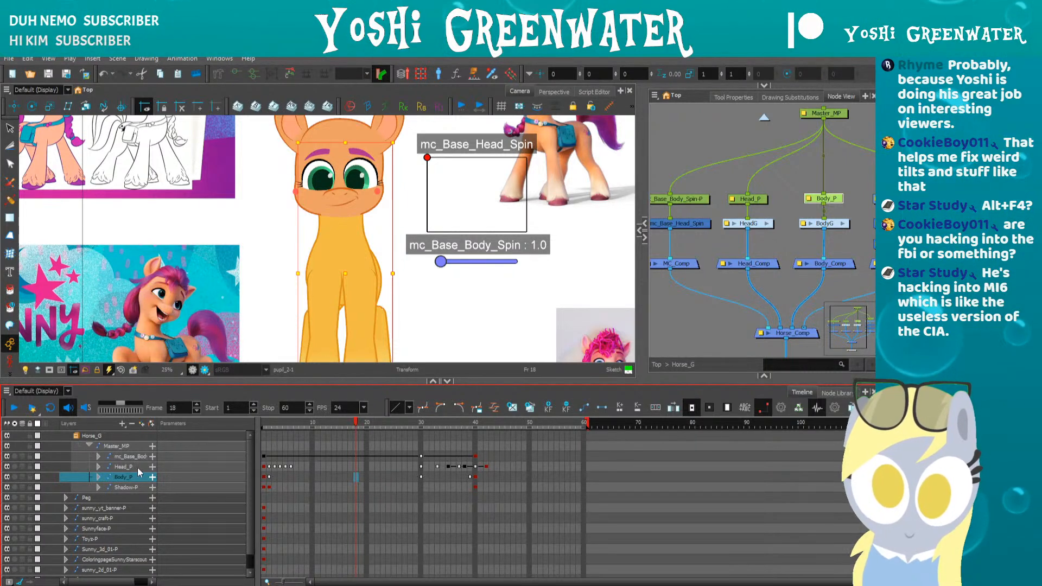
# - Play back and scrub the body spin around frames 29 to 37, and inspect the BodyG layers inside Body_P
pyautogui.hotkey('shift', 'Return')
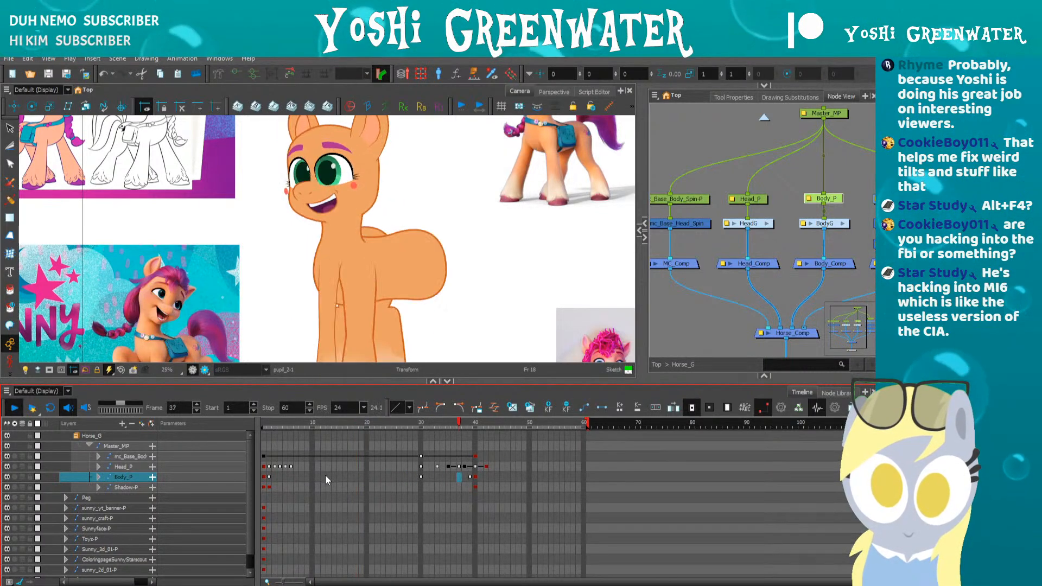
pyautogui.hotkey('shift', 'Return')
pyautogui.moveTo(409, 426); pyautogui.dragTo(449, 425)
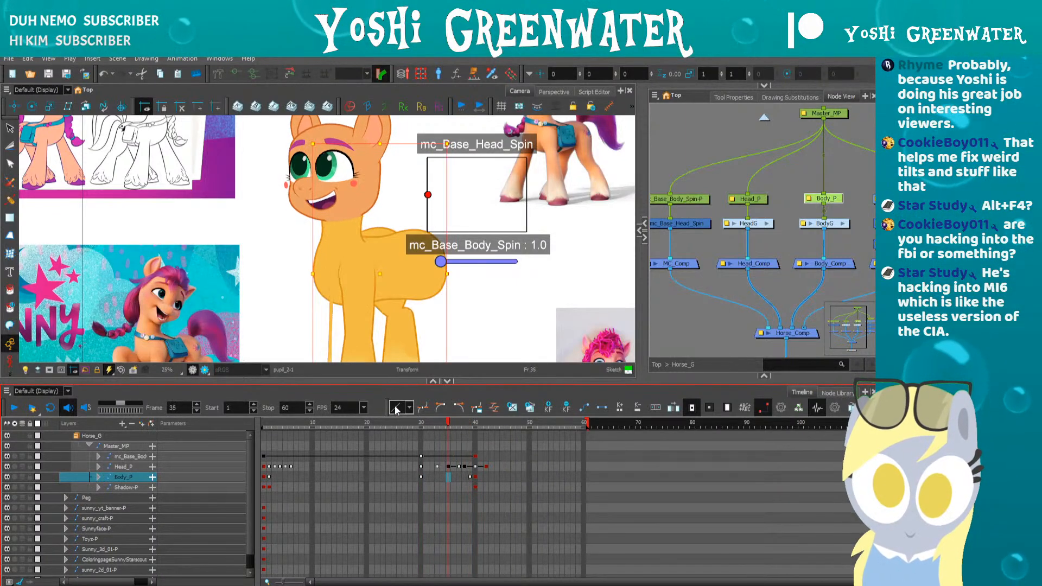
pyautogui.click(98, 477)
pyautogui.click(110, 487)
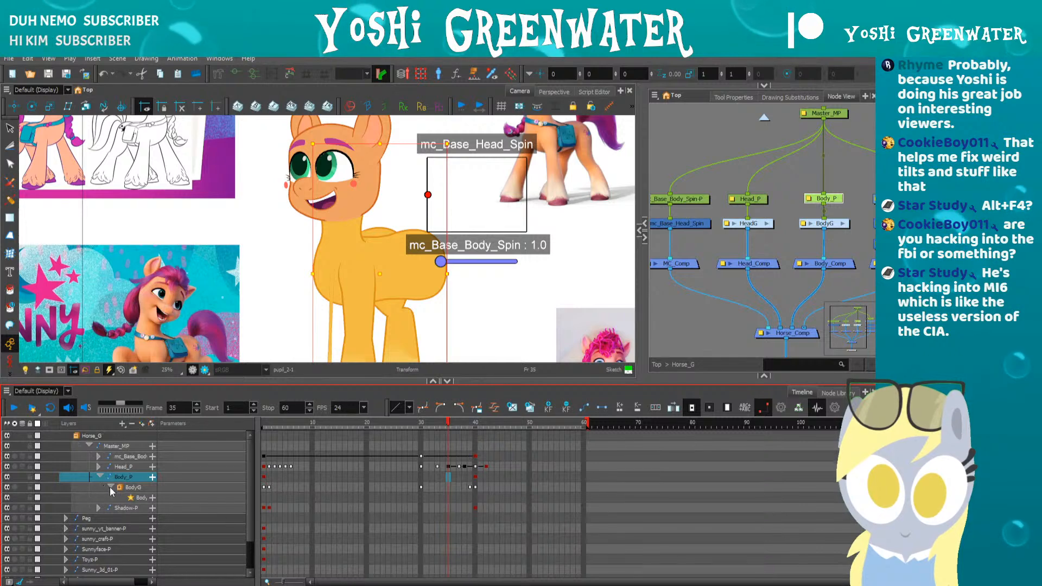
pyautogui.click(414, 477)
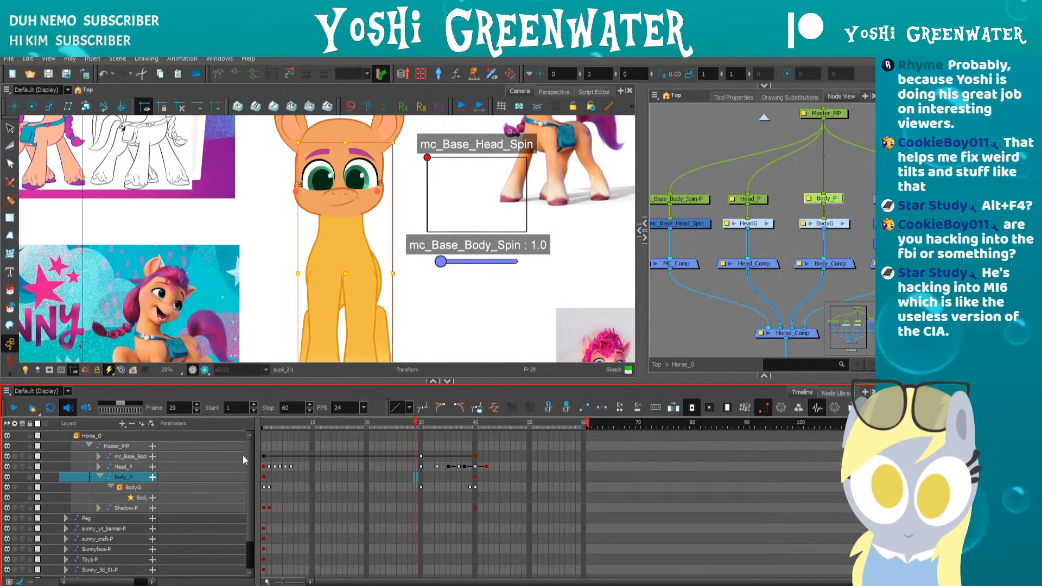
pyautogui.click(101, 477)
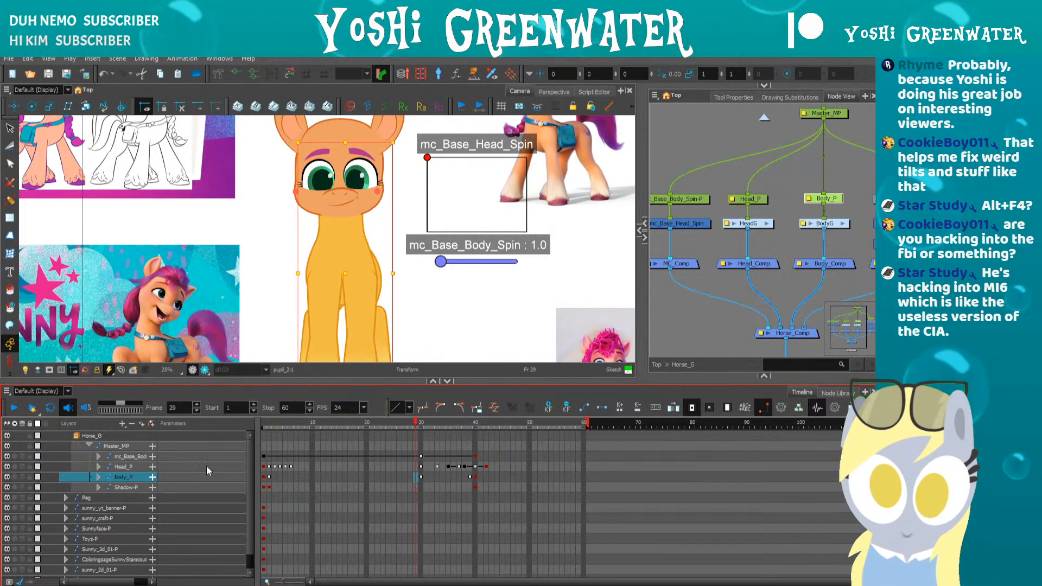
# - Delete all of Body_P's keyframes from frame 3 to the end of the scene
pyautogui.click(270, 424)
pyautogui.click(273, 426)
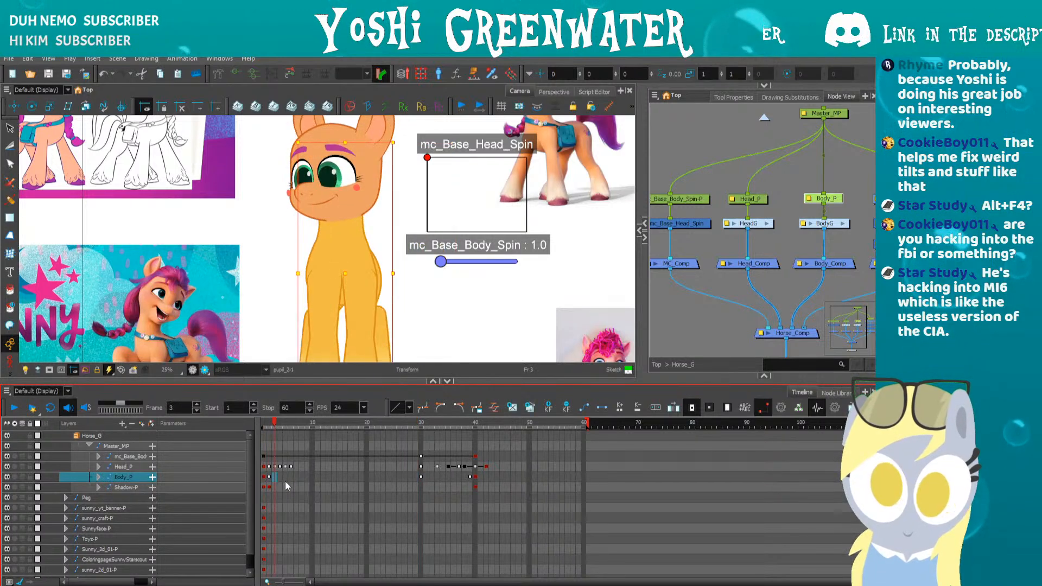
pyautogui.click(294, 494)
pyautogui.moveTo(274, 477); pyautogui.dragTo(291, 478)
pyautogui.keyDown('shift'); pyautogui.click(578, 476); pyautogui.keyUp('shift')
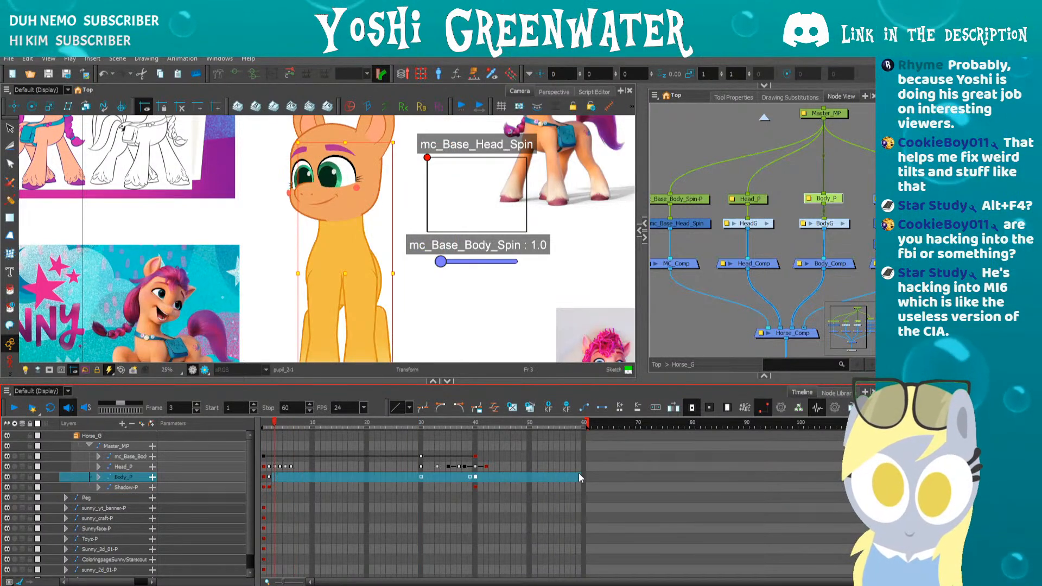
pyautogui.press('Delete')
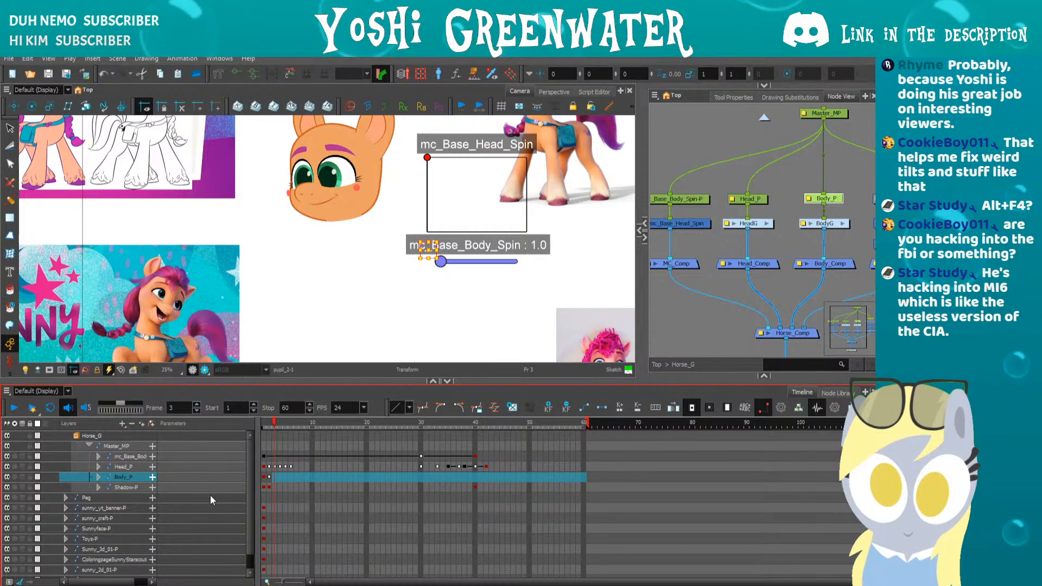
# - Play back and scrub the timeline up to frame 41 to check the pony's body animation
pyautogui.click(519, 427)
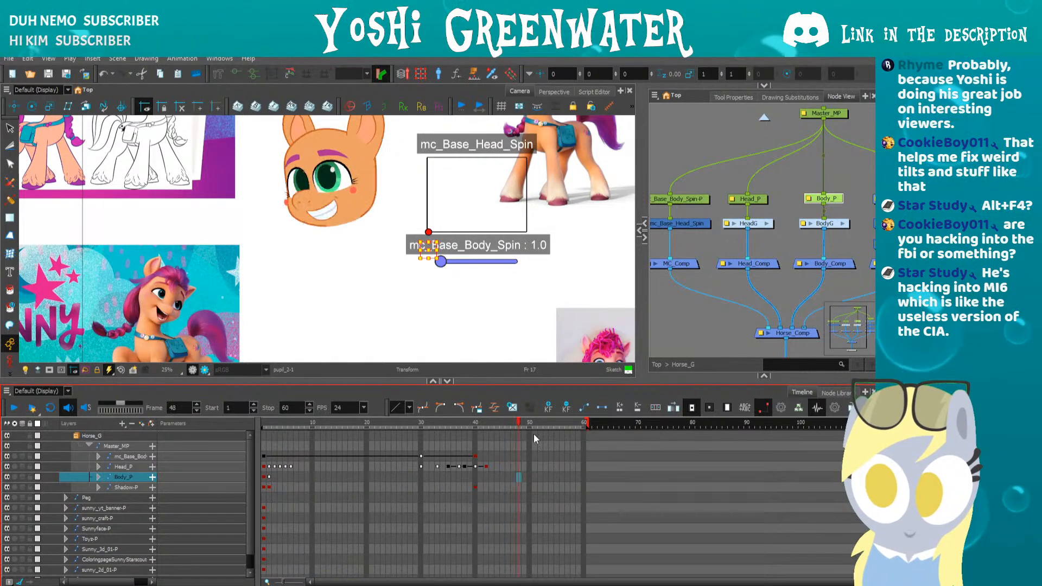
pyautogui.moveTo(536, 420); pyautogui.dragTo(260, 422)
pyautogui.hotkey('shift', 'Return')
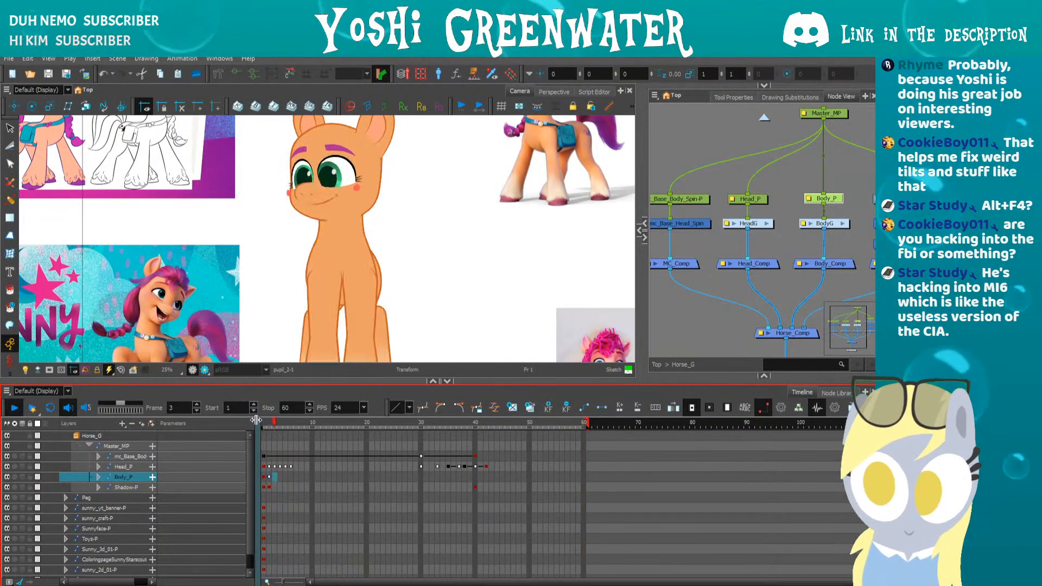
pyautogui.moveTo(428, 423); pyautogui.dragTo(397, 422)
pyautogui.hotkey('shift', 'Return')
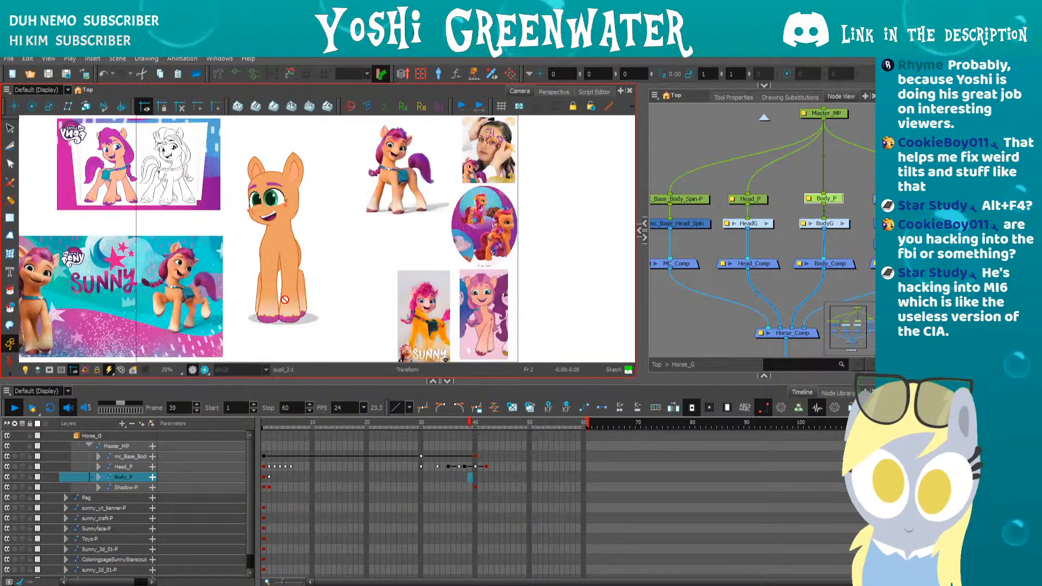
pyautogui.moveTo(418, 424); pyautogui.dragTo(481, 424)
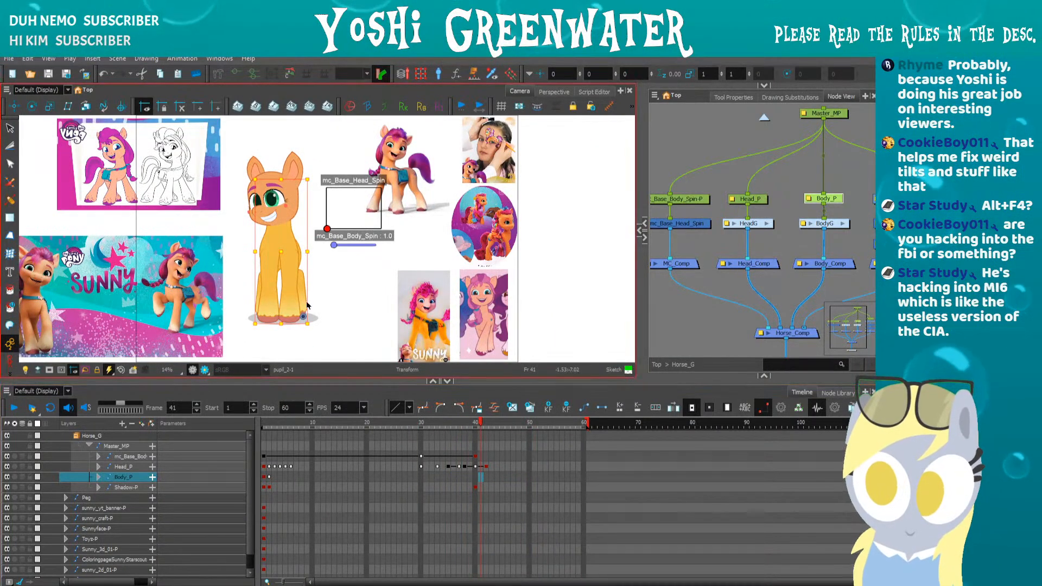
# - Set mc_Base_Body_Spin to 0.0 on frame 41 and play back the body turn
pyautogui.click(364, 300)
pyautogui.scroll(2, 326, 260)
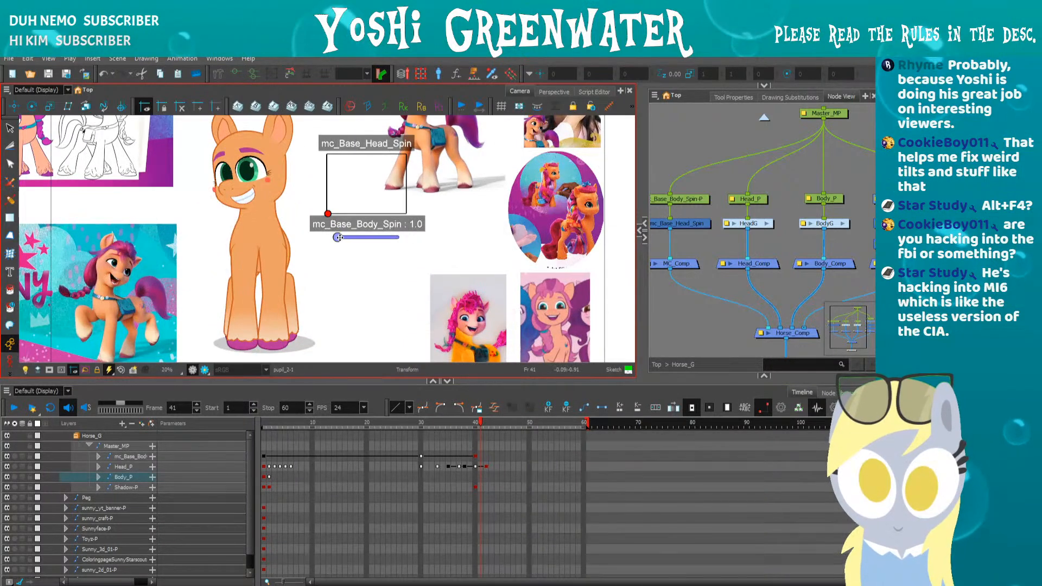
pyautogui.moveTo(361, 242)
pyautogui.mouseDown()
pyautogui.moveTo(398, 239)
pyautogui.moveTo(361, 241)
pyautogui.mouseUp()
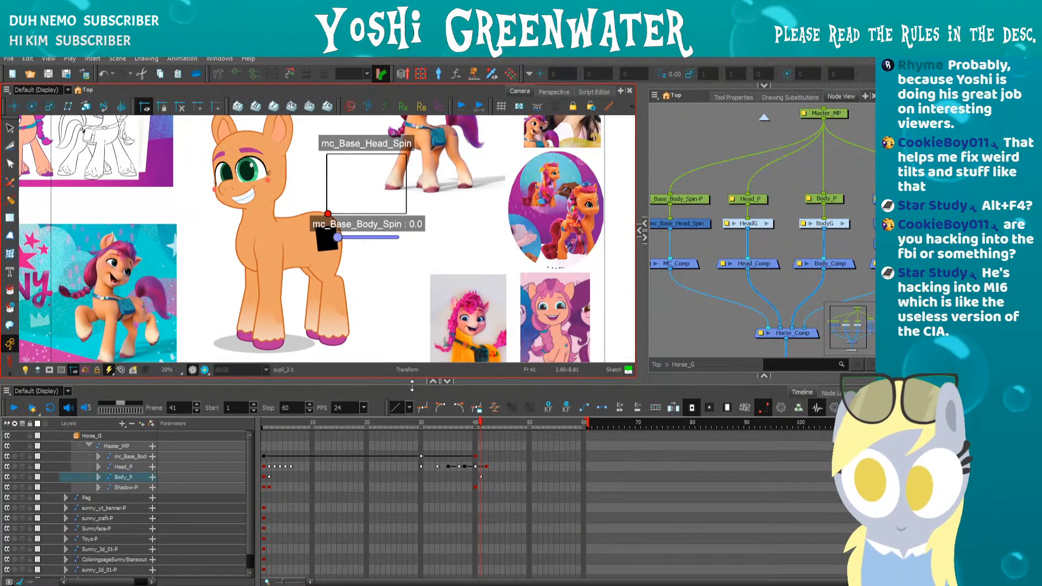
pyautogui.click(377, 424)
pyautogui.press('Return')
pyautogui.press('Return')
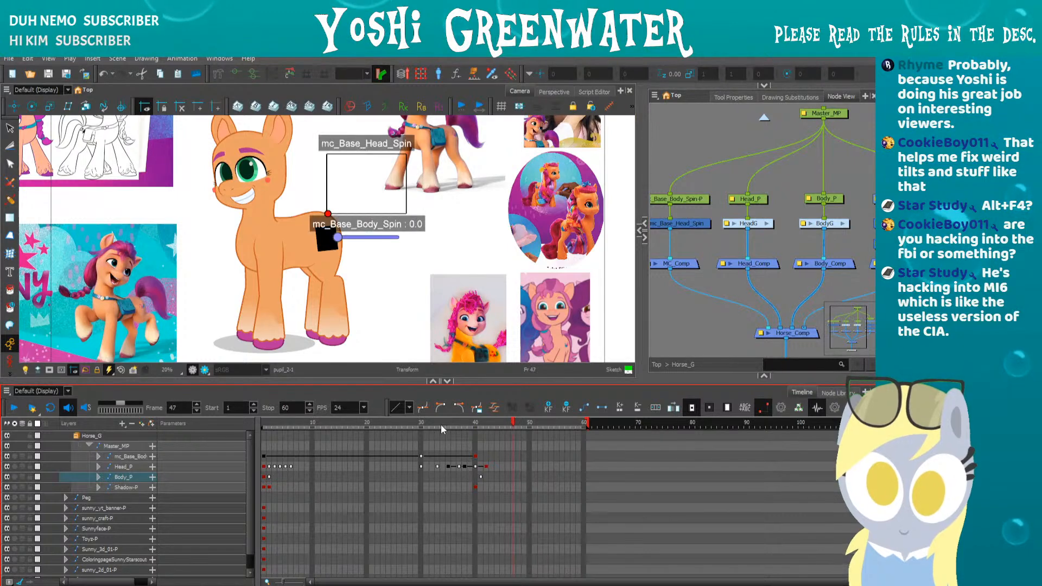
# - Rotate the pony's lower front leg on frames 39 and 41, and compare the poses between frames 38 and 41
pyautogui.click(465, 424)
pyautogui.click(273, 317)
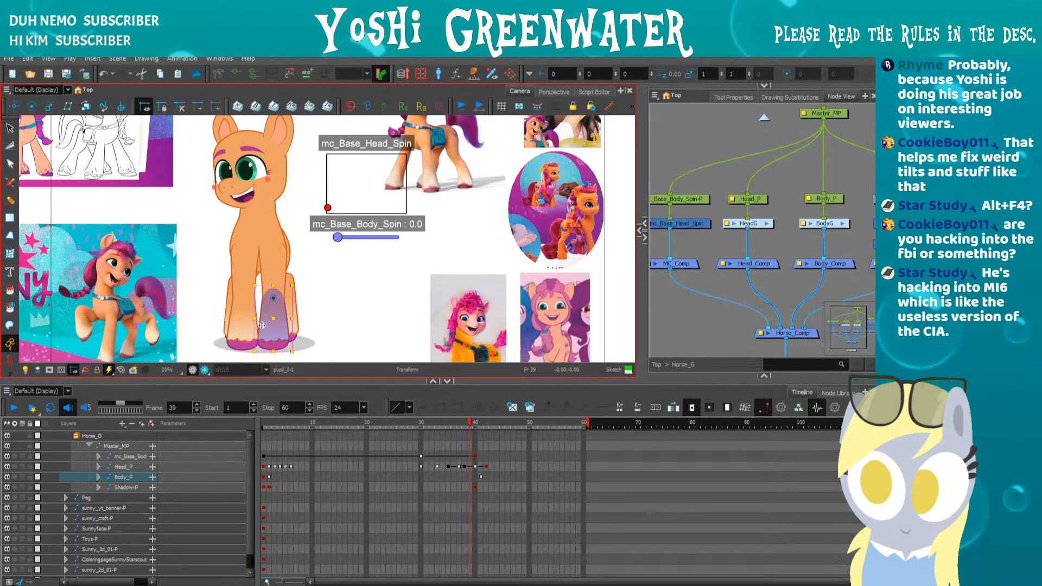
pyautogui.press('.')
pyautogui.press('.')
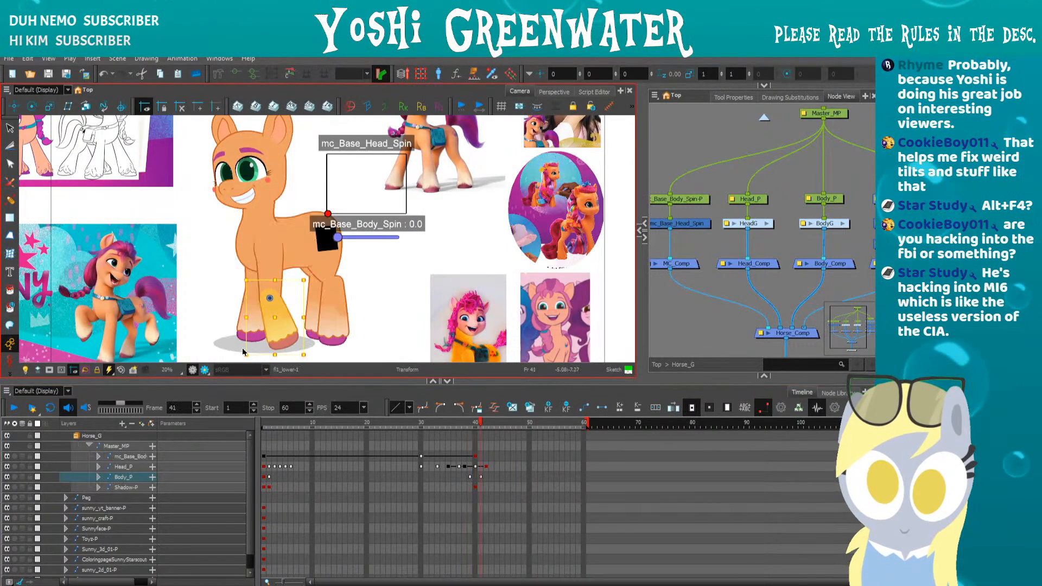
pyautogui.moveTo(242, 313)
pyautogui.mouseDown()
pyautogui.moveTo(186, 307)
pyautogui.moveTo(199, 347)
pyautogui.moveTo(211, 319)
pyautogui.moveTo(230, 326)
pyautogui.mouseUp()
pyautogui.click(262, 317)
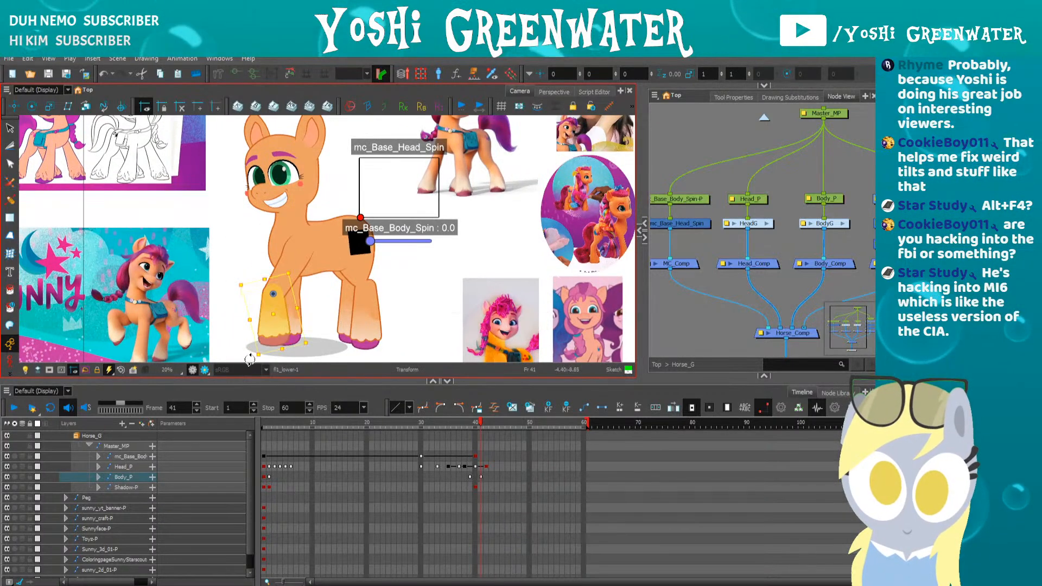
pyautogui.press(',')
pyautogui.press(',')
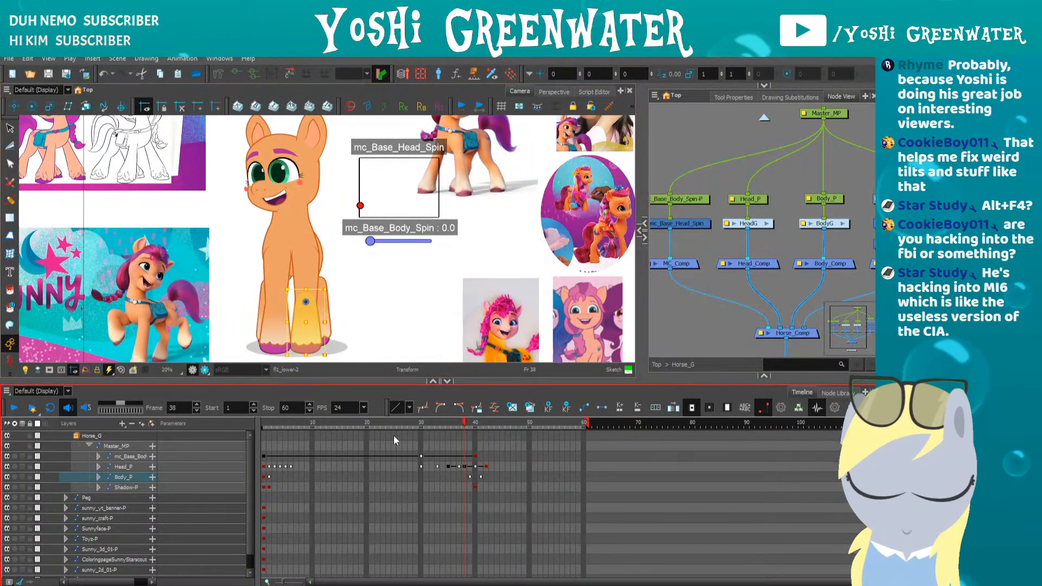
pyautogui.moveTo(308, 320); pyautogui.dragTo(307, 316)
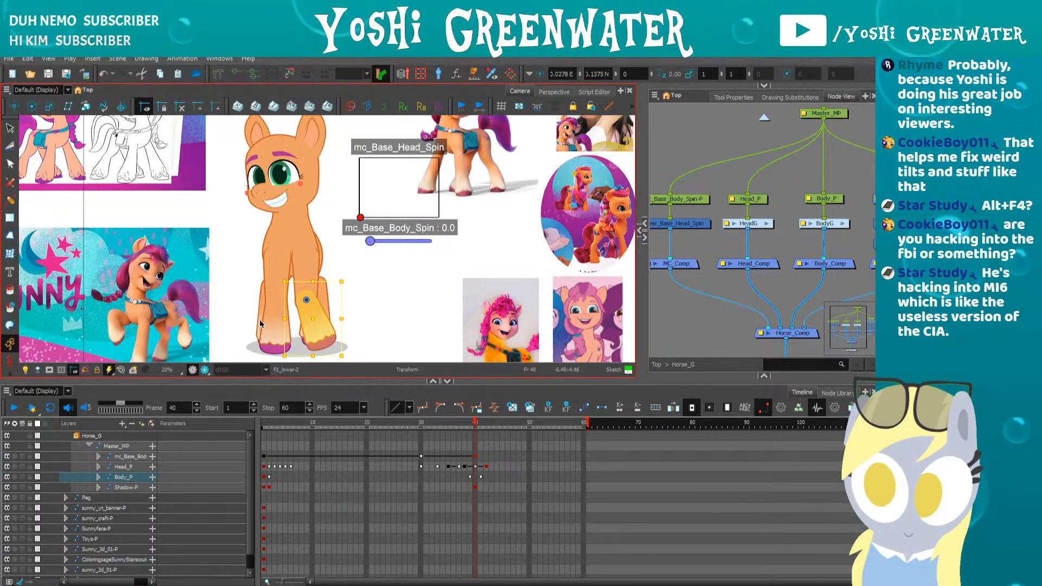
# - Select the whole front leg and rotate it forward to lift the hoof in the frames after 41
pyautogui.press('.')
pyautogui.press('.')
pyautogui.press('b')
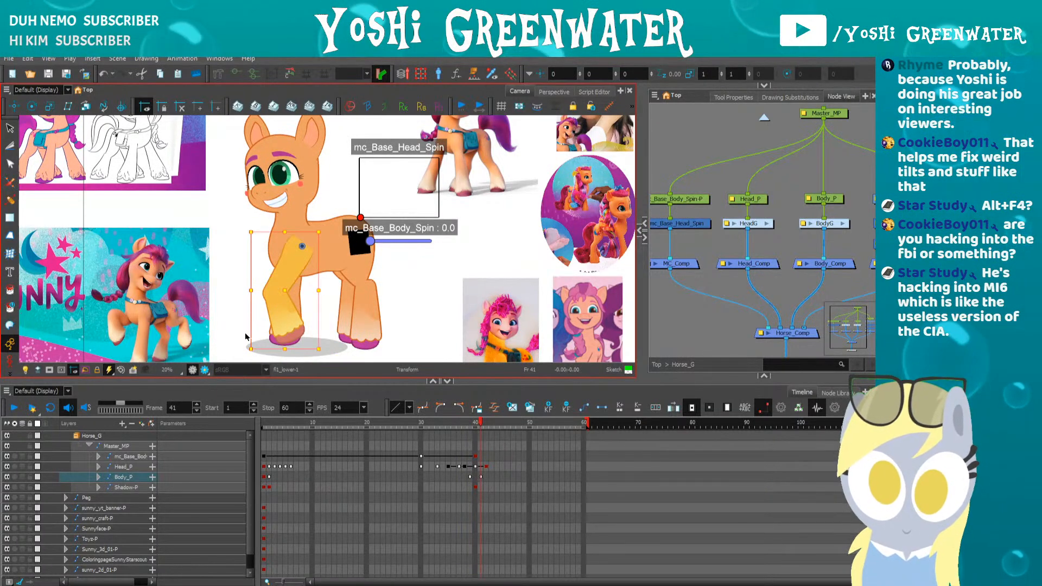
pyautogui.moveTo(249, 351); pyautogui.dragTo(227, 333)
pyautogui.press('.')
pyautogui.press('.')
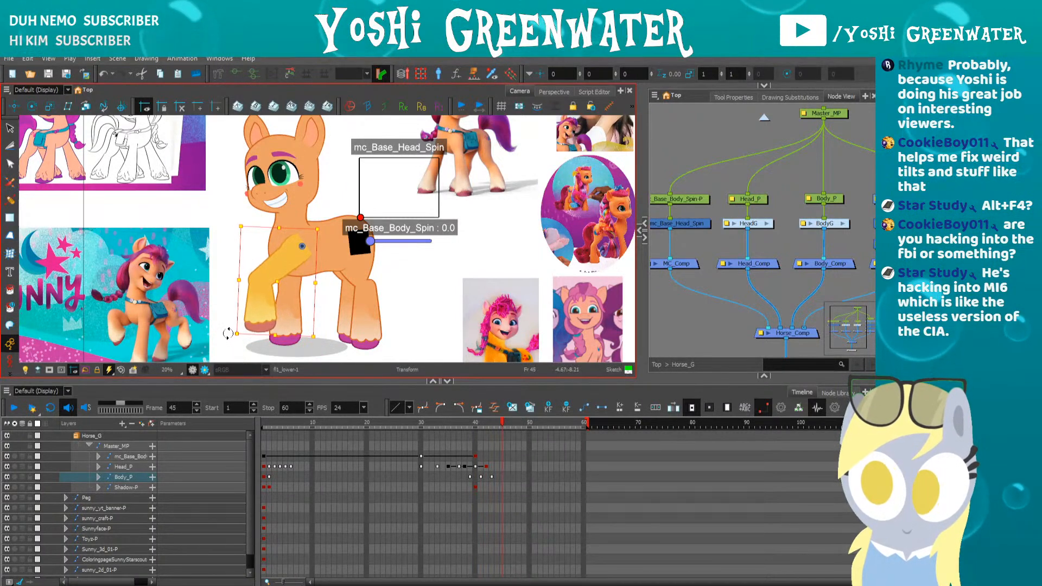
# - Adjust the rotation of the raised lower front leg on frame 45
pyautogui.click(258, 313)
pyautogui.press('b')
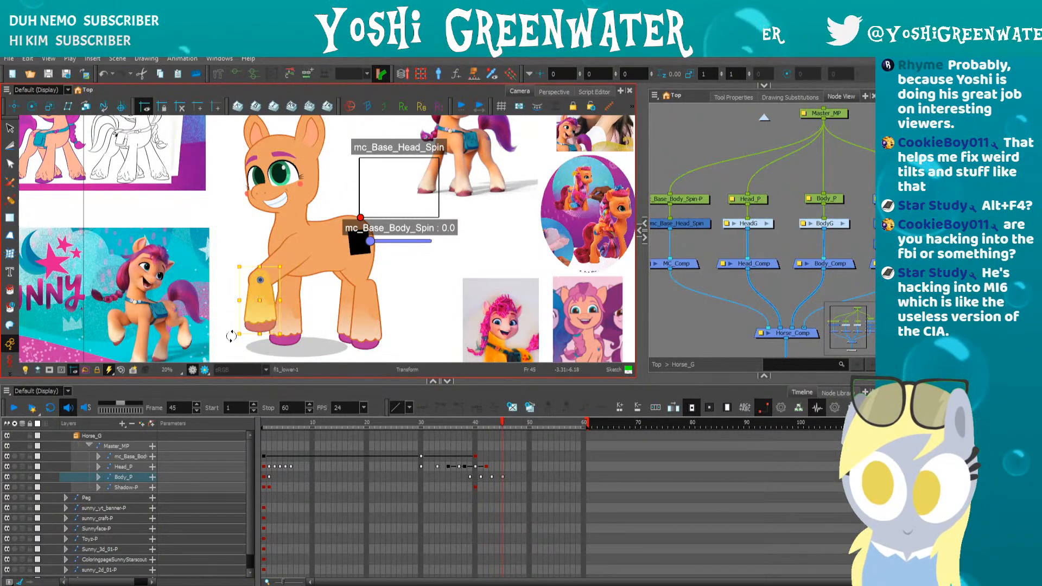
pyautogui.moveTo(233, 333); pyautogui.dragTo(244, 336)
# - Play back the leg step and body turn from about frame 27, and enlarge the camera view above the timeline
pyautogui.scroll(-2, 254, 254)
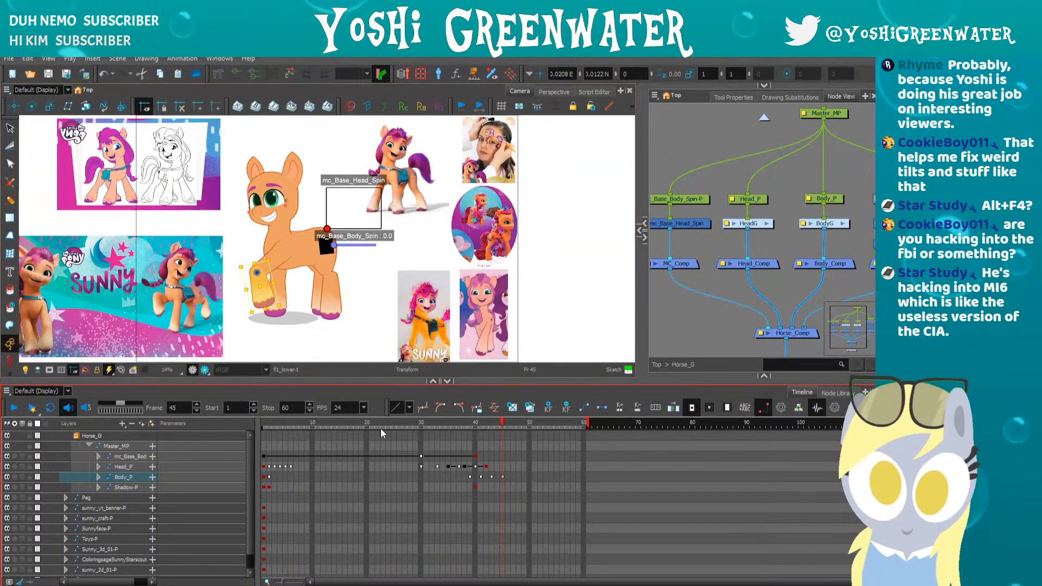
pyautogui.click(400, 428)
pyautogui.hotkey('shift', 'Return')
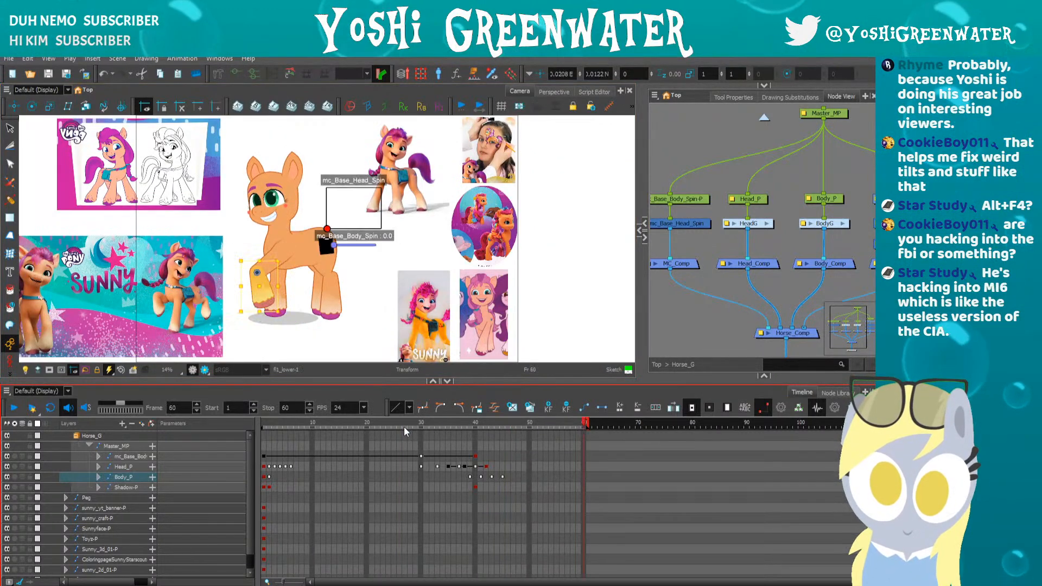
pyautogui.click(405, 427)
pyautogui.hotkey('shift', 'Return')
pyautogui.hotkey('shift', 'Return')
pyautogui.moveTo(388, 384); pyautogui.dragTo(402, 437)
pyautogui.click(412, 476)
pyautogui.hotkey('shift', 'Return')
pyautogui.hotkey('shift', 'Return')
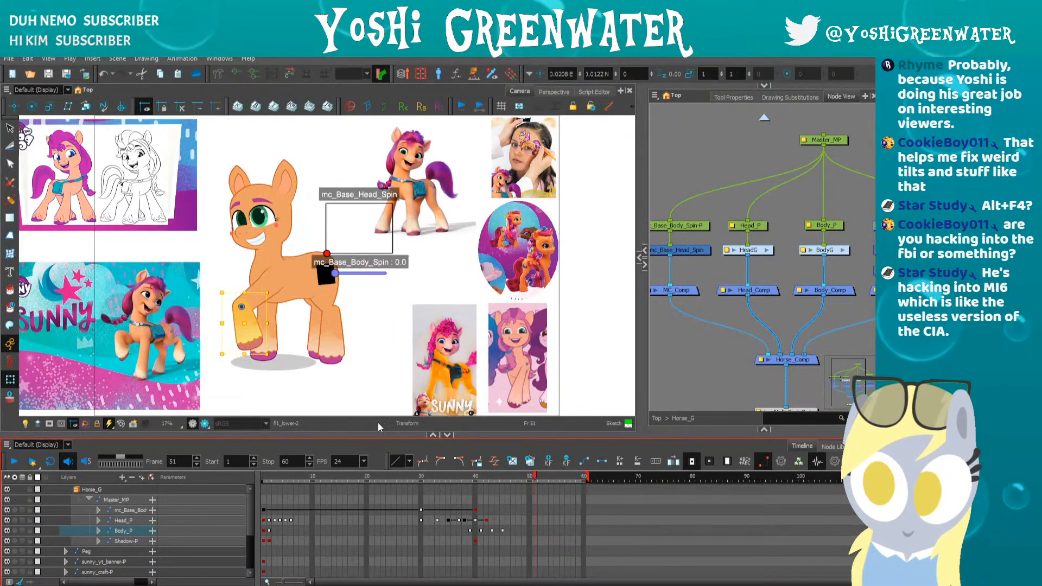
# - Turn the pony's head on frame 51 by moving the mc_Base_Head_Spin point across to the grid's right edge
pyautogui.scroll(5, 290, 222)
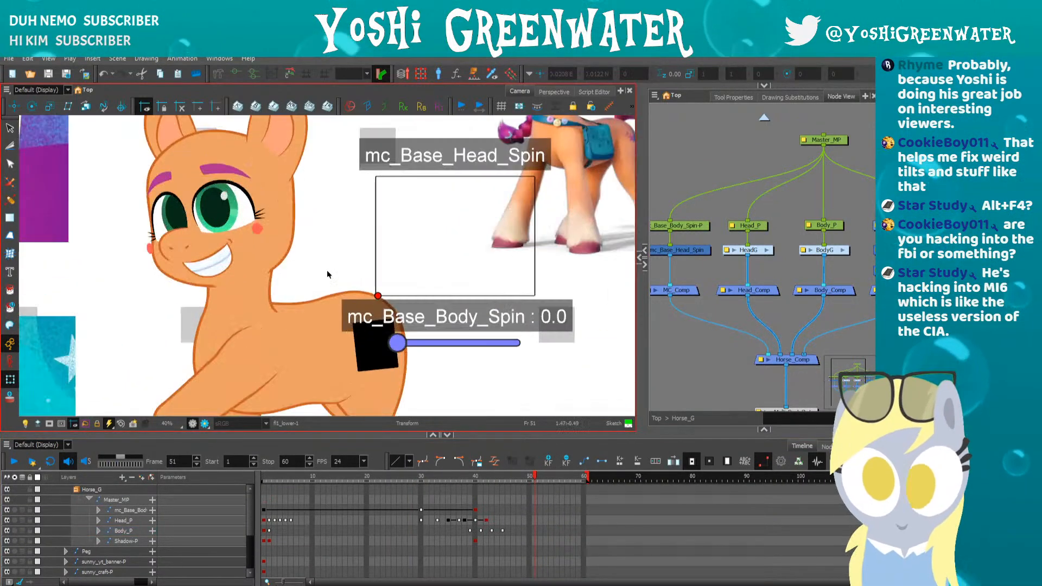
pyautogui.moveTo(372, 291); pyautogui.dragTo(363, 322)
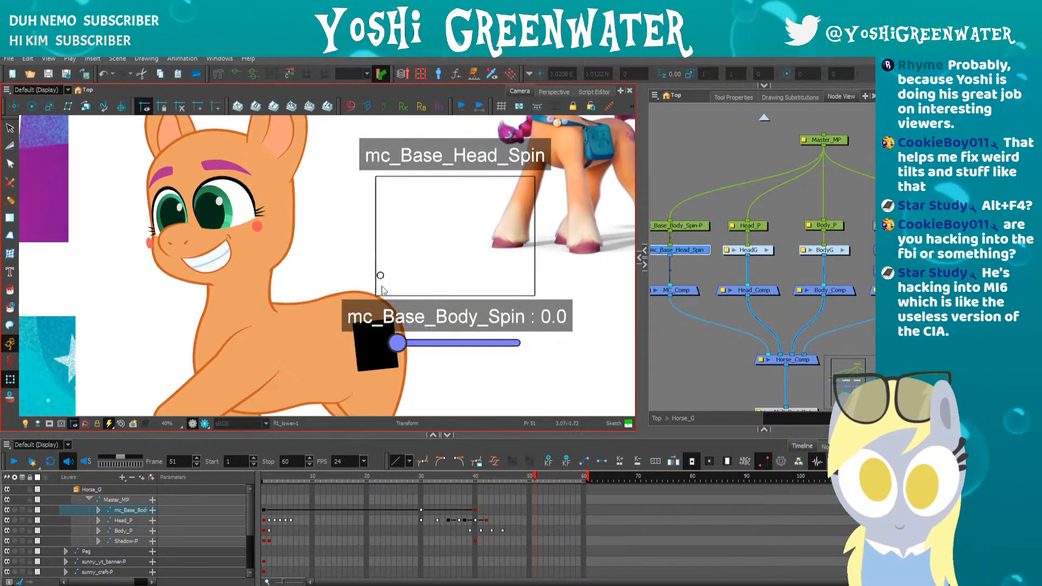
pyautogui.press('space')
pyautogui.moveTo(429, 329); pyautogui.dragTo(517, 304)
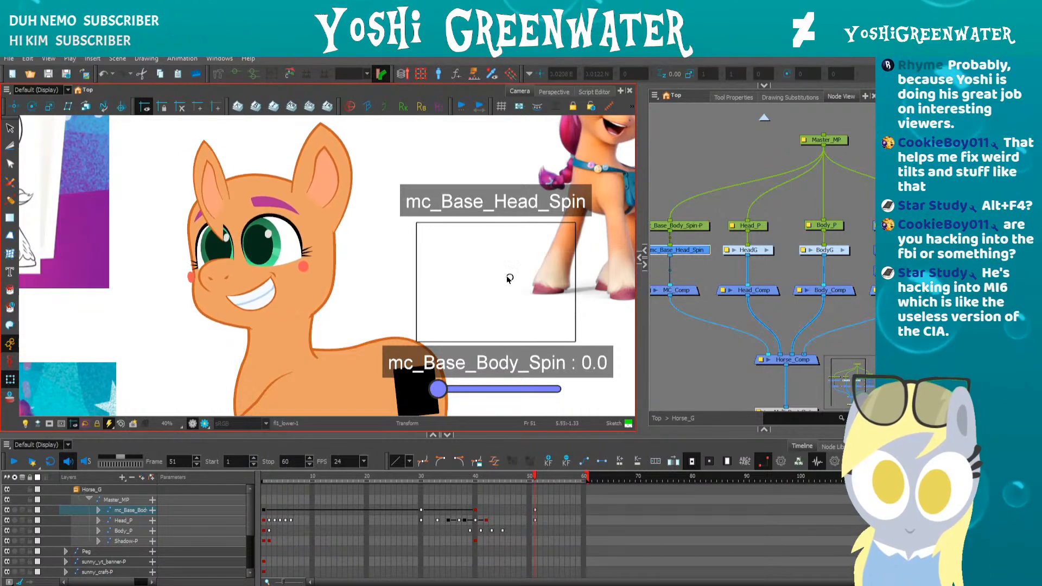
pyautogui.moveTo(532, 305)
pyautogui.mouseDown()
pyautogui.moveTo(508, 302)
pyautogui.moveTo(566, 300)
pyautogui.moveTo(523, 302)
pyautogui.moveTo(548, 305)
pyautogui.mouseUp()
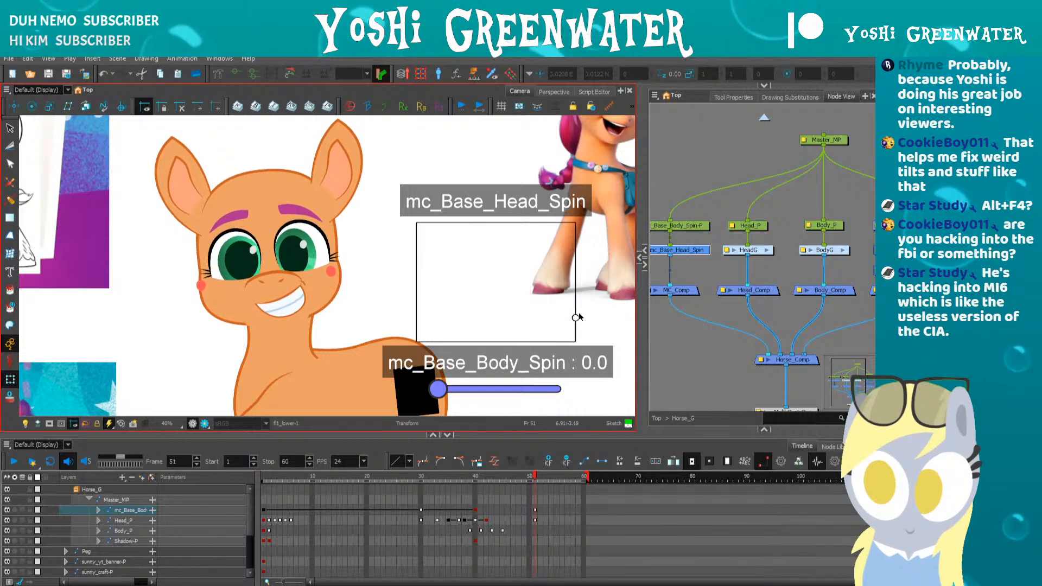
# - Try different head tilts on frame 51 with mc_Base_Head_Spin, leaving its point on the right edge, above the middle
pyautogui.moveTo(576, 317); pyautogui.dragTo(576, 244)
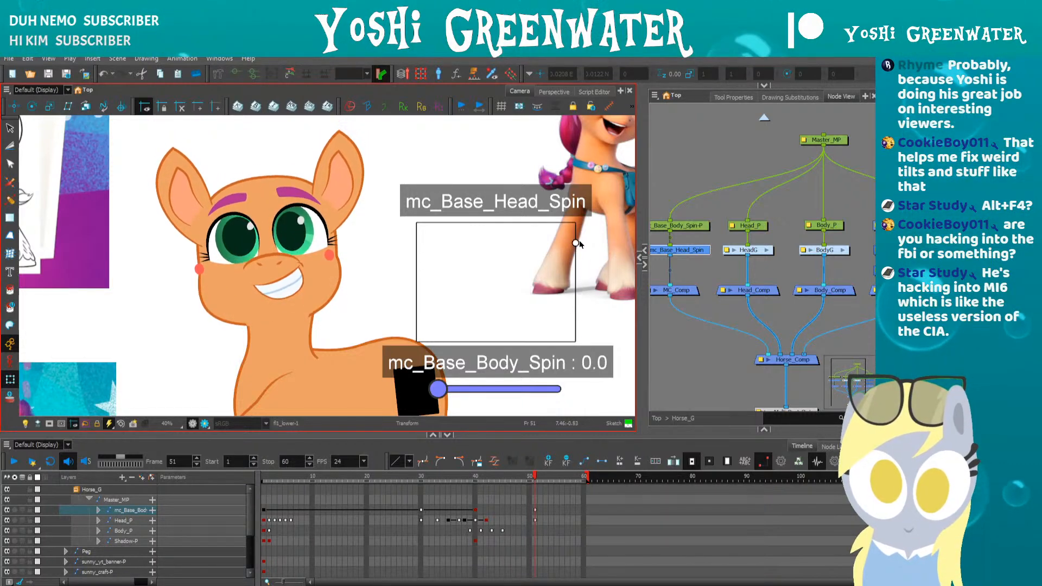
pyautogui.moveTo(576, 262); pyautogui.dragTo(544, 285)
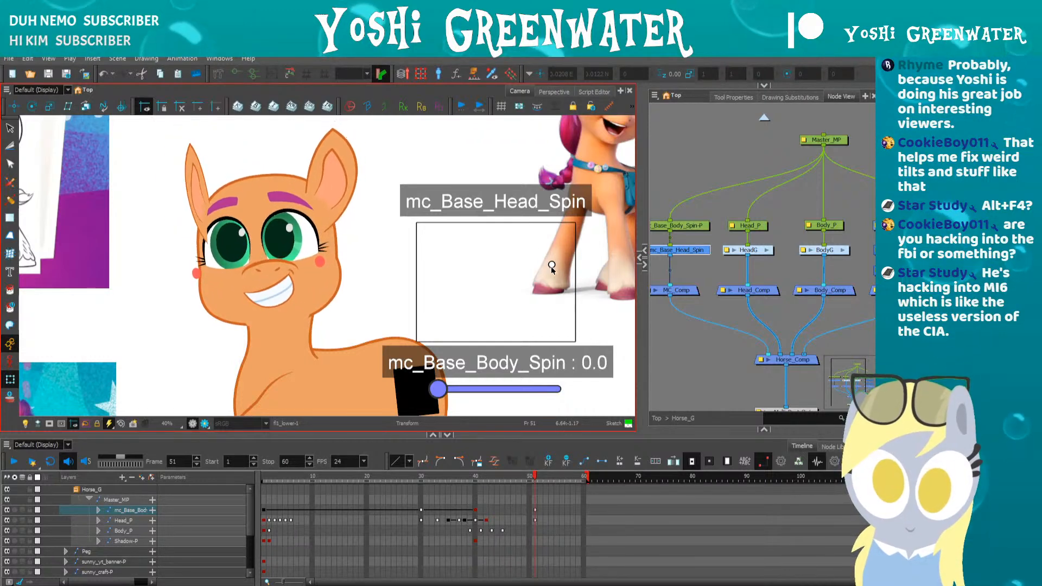
pyautogui.moveTo(551, 266); pyautogui.dragTo(569, 253)
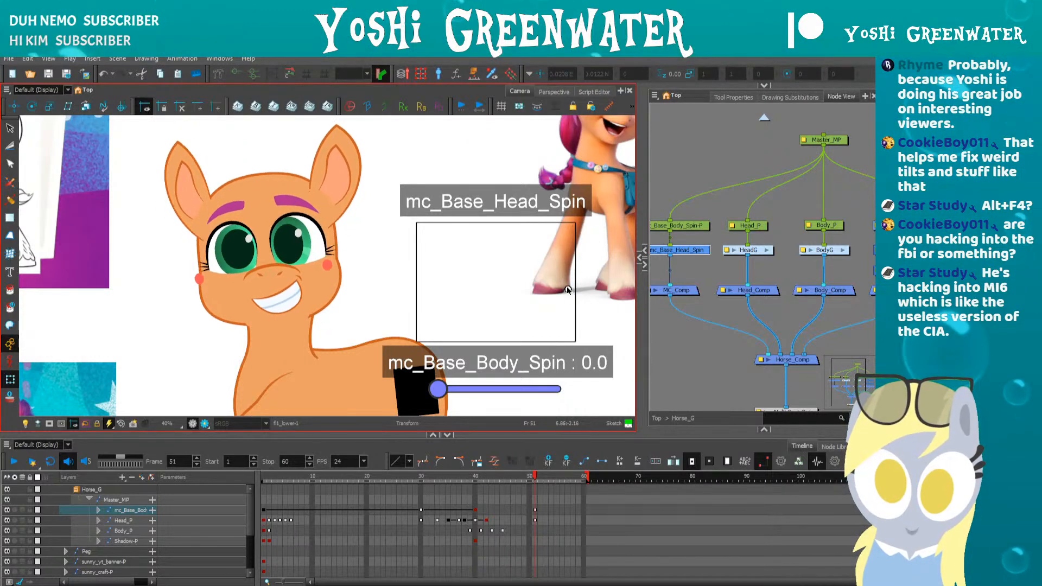
pyautogui.moveTo(555, 265); pyautogui.dragTo(570, 234)
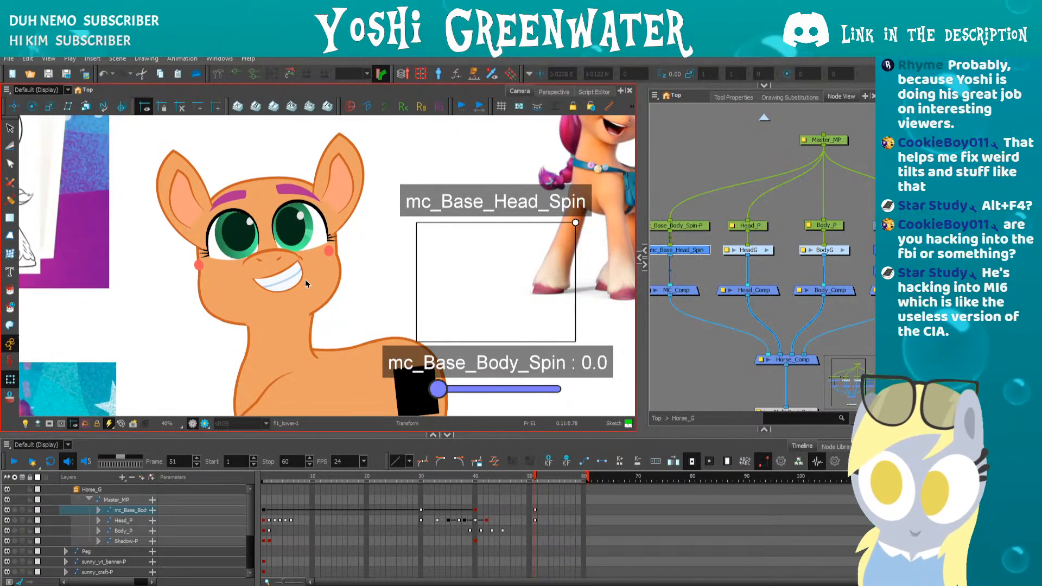
pyautogui.moveTo(575, 222); pyautogui.dragTo(573, 265)
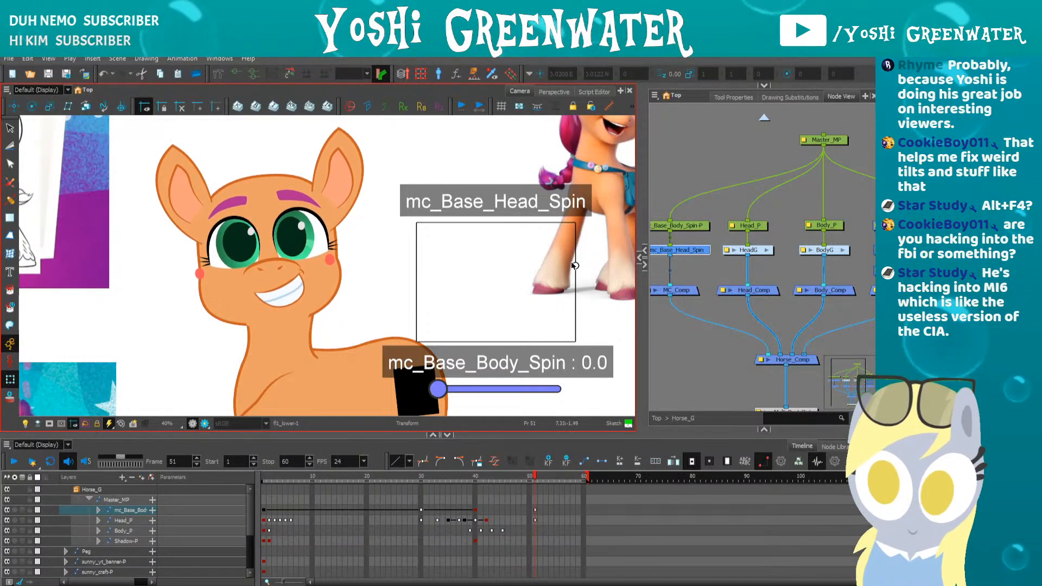
# - Play back the animation through to frame 60 and enlarge the camera view above the timeline
pyautogui.scroll(-3, 206, 313)
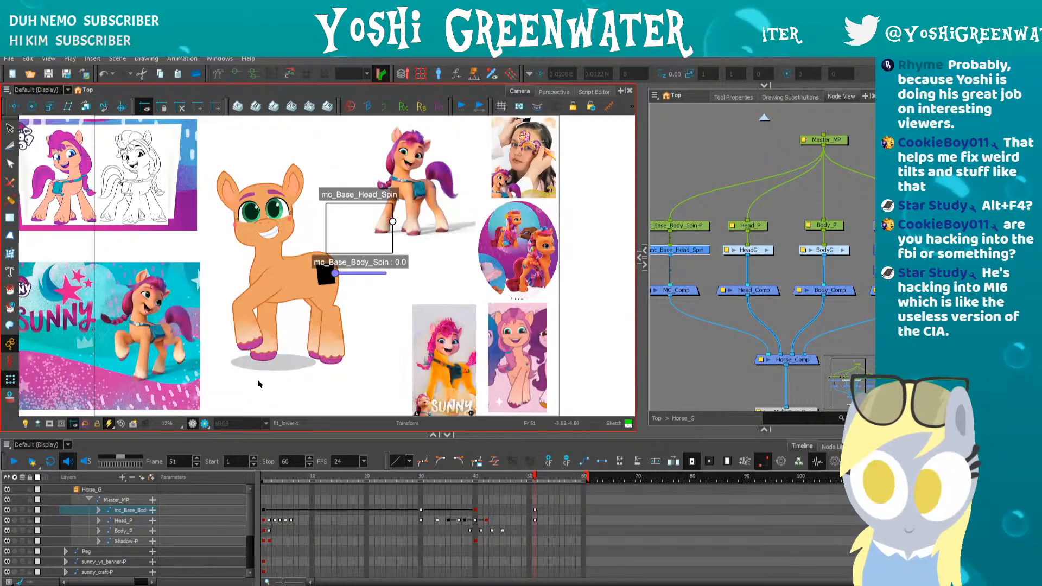
pyautogui.moveTo(422, 484); pyautogui.dragTo(502, 478)
pyautogui.press('Return')
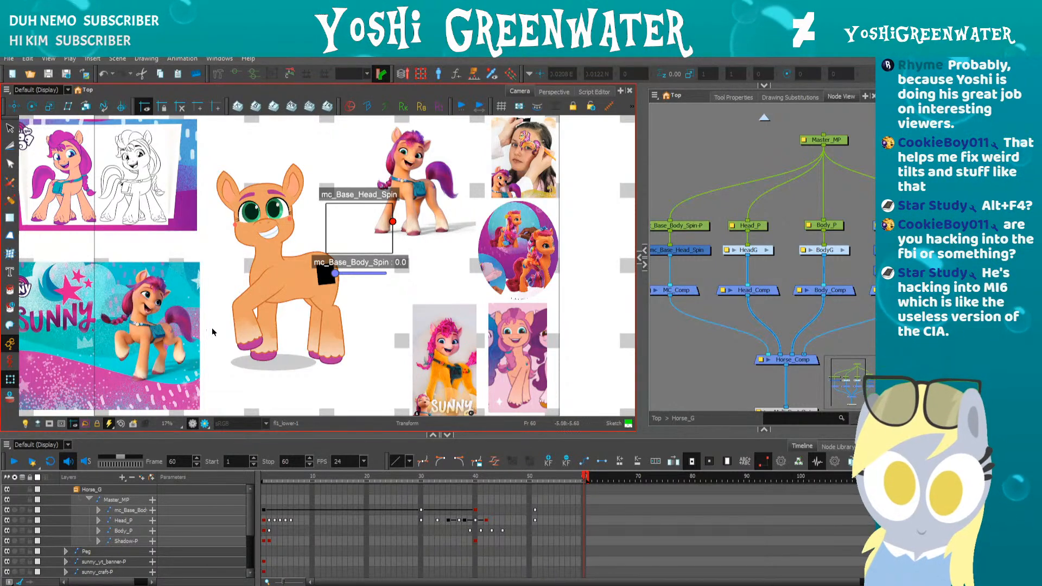
pyautogui.moveTo(323, 418); pyautogui.dragTo(367, 460)
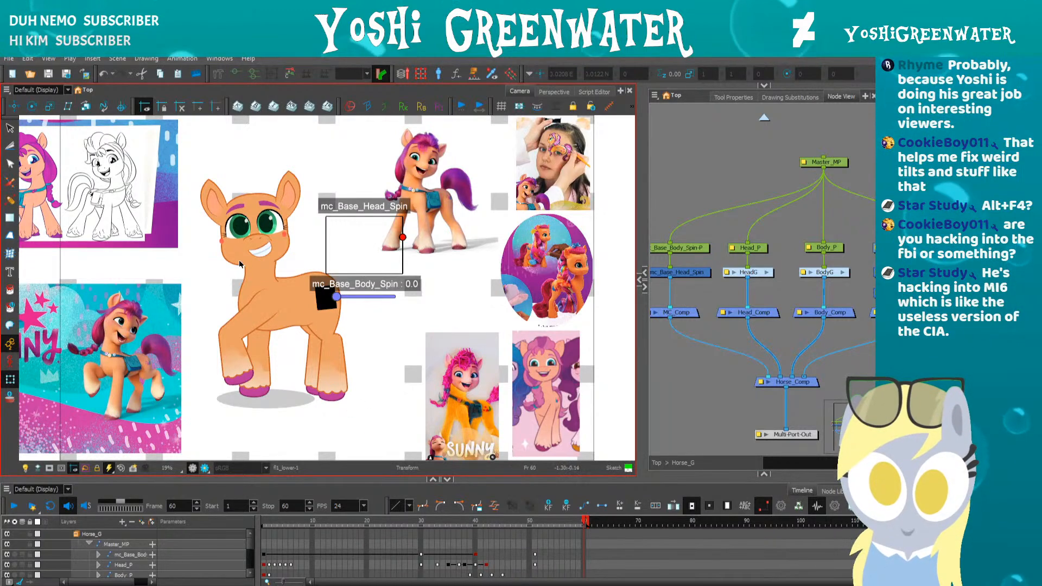
# - On frame 60, move the mc_Base_Head_Spin point to the grid's upper-right corner and try mc_Base_Body_Spin at 1.0 before returning it to 0.0
pyautogui.scroll(2, 239, 263)
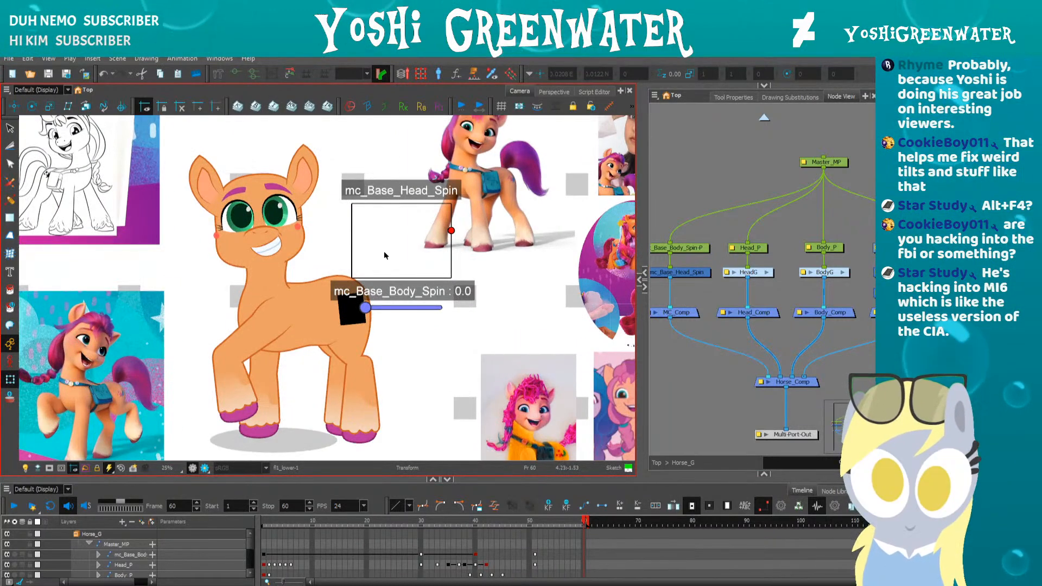
pyautogui.moveTo(384, 255); pyautogui.dragTo(524, 260)
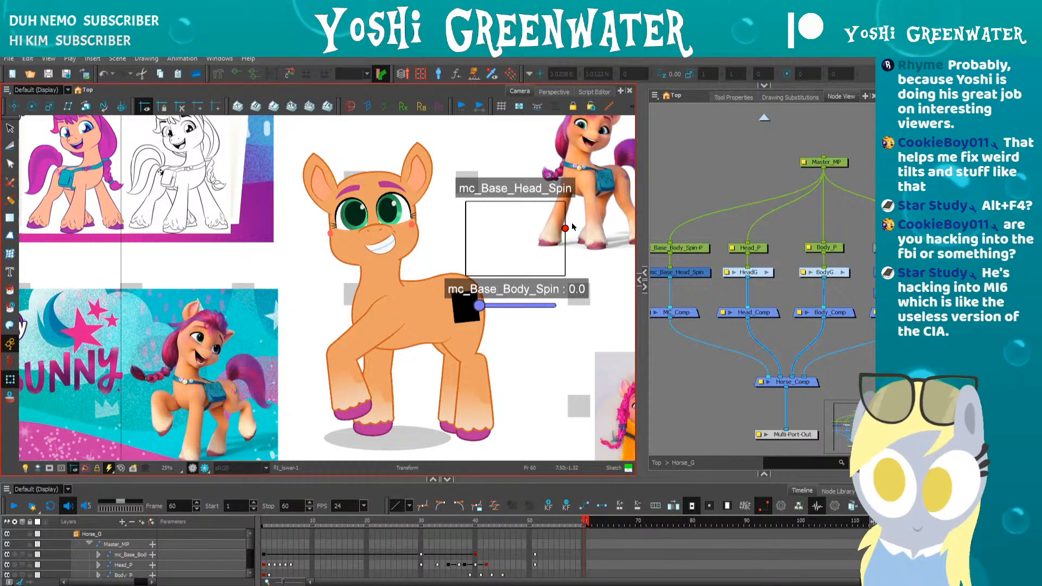
pyautogui.moveTo(565, 228); pyautogui.dragTo(558, 204)
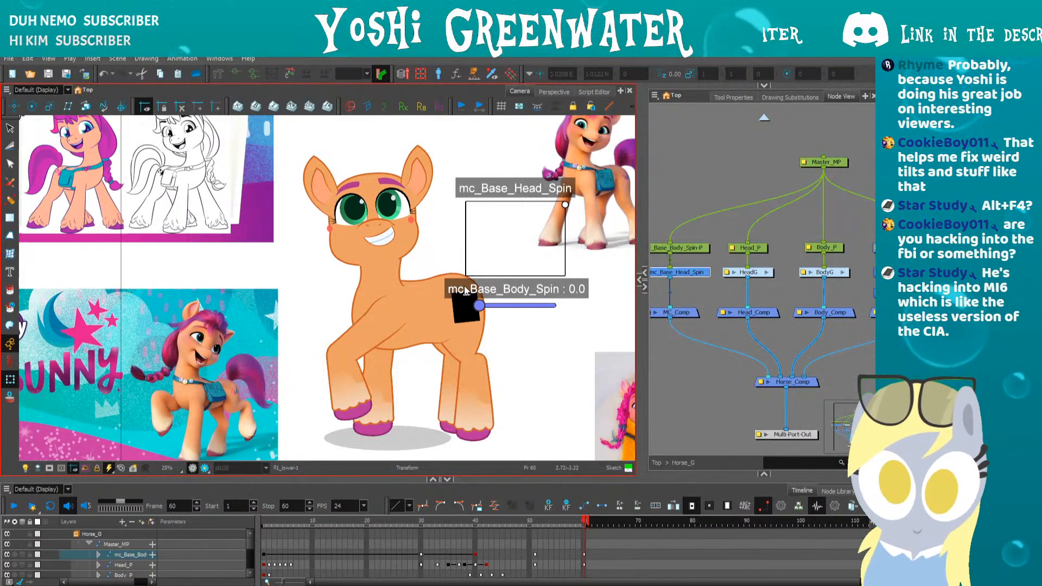
pyautogui.click(547, 307)
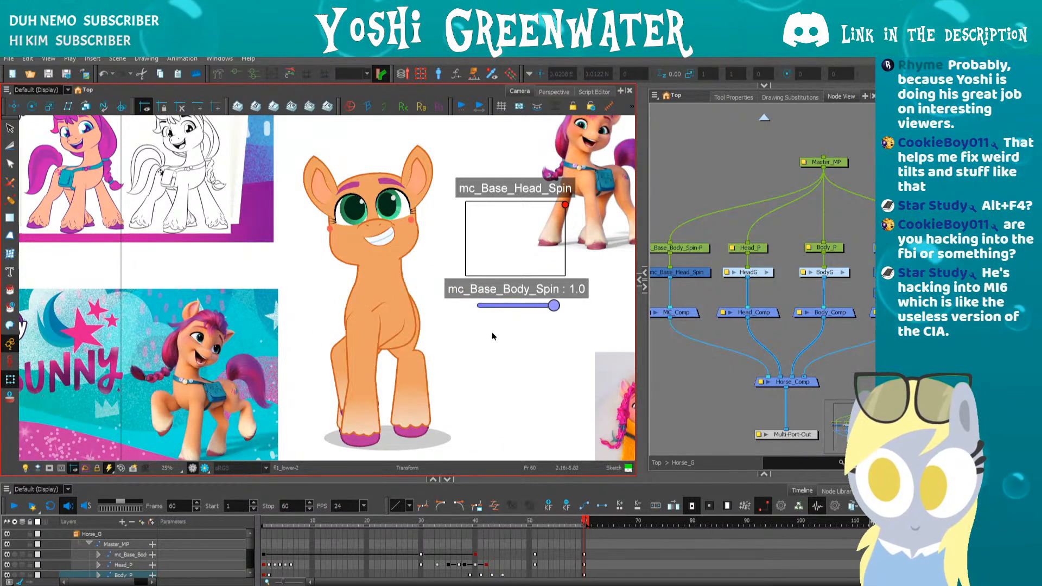
pyautogui.click(472, 308)
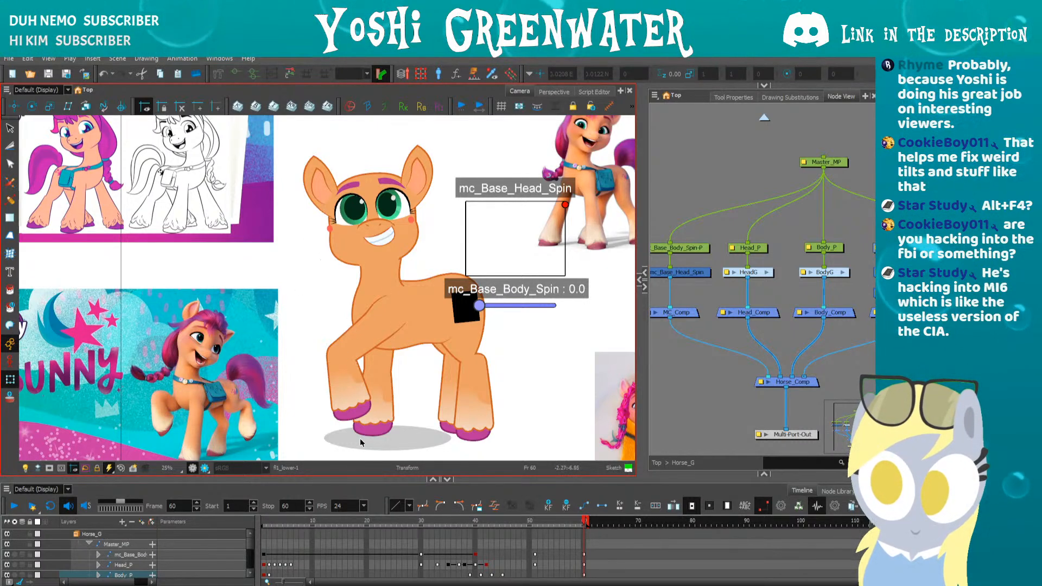
# - Try different head turns and tilts on frame 1 with mc_Base_Head_Spin, leaving its point near the grid's right edge, slightly below the middle
pyautogui.hotkey('shift', ',')
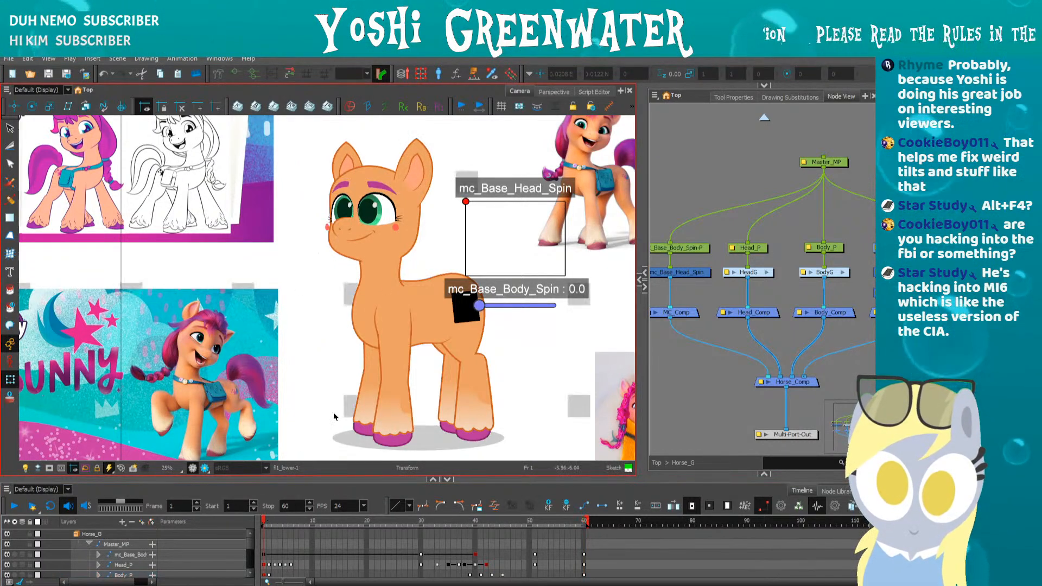
pyautogui.hotkey('shift', 'm')
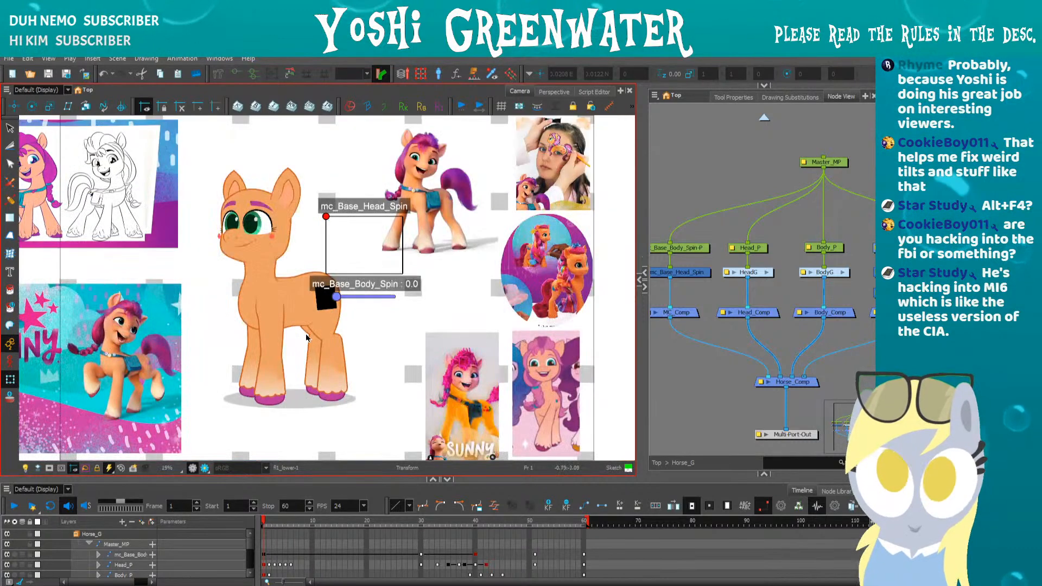
pyautogui.scroll(2, 304, 281)
pyautogui.moveTo(305, 281); pyautogui.dragTo(421, 281)
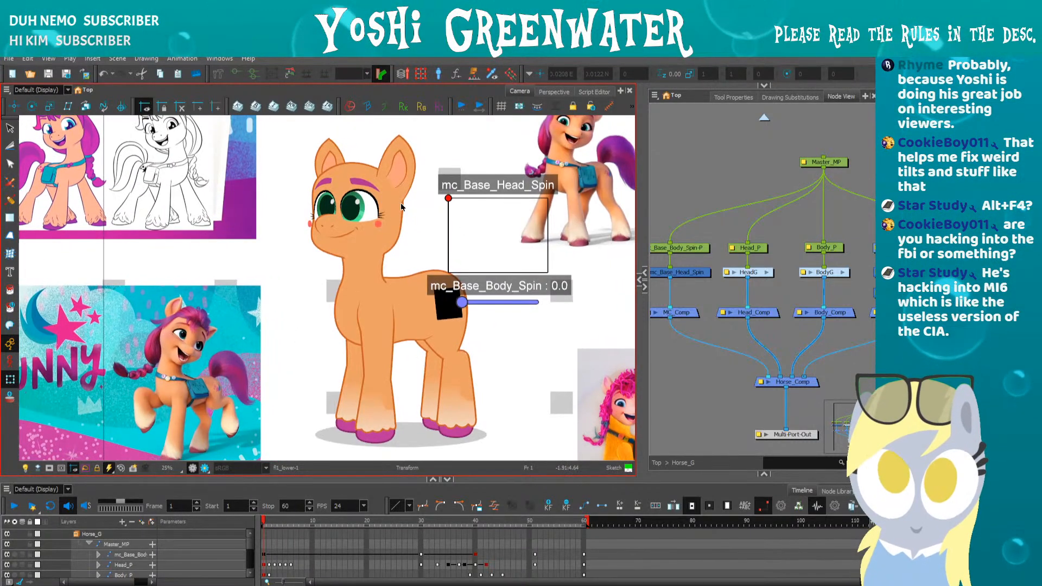
pyautogui.moveTo(448, 199); pyautogui.dragTo(401, 186)
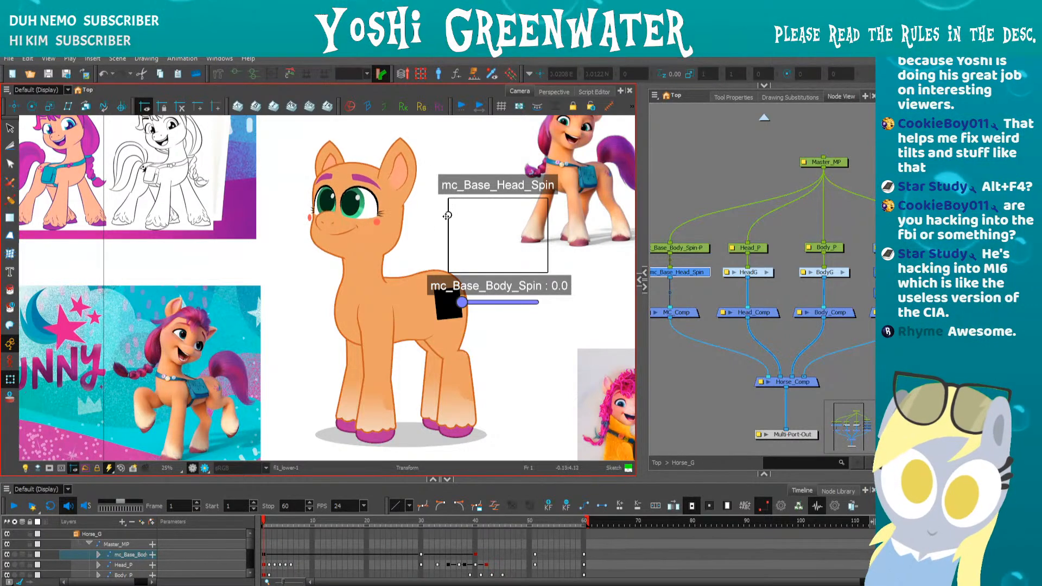
pyautogui.moveTo(443, 201); pyautogui.dragTo(438, 266)
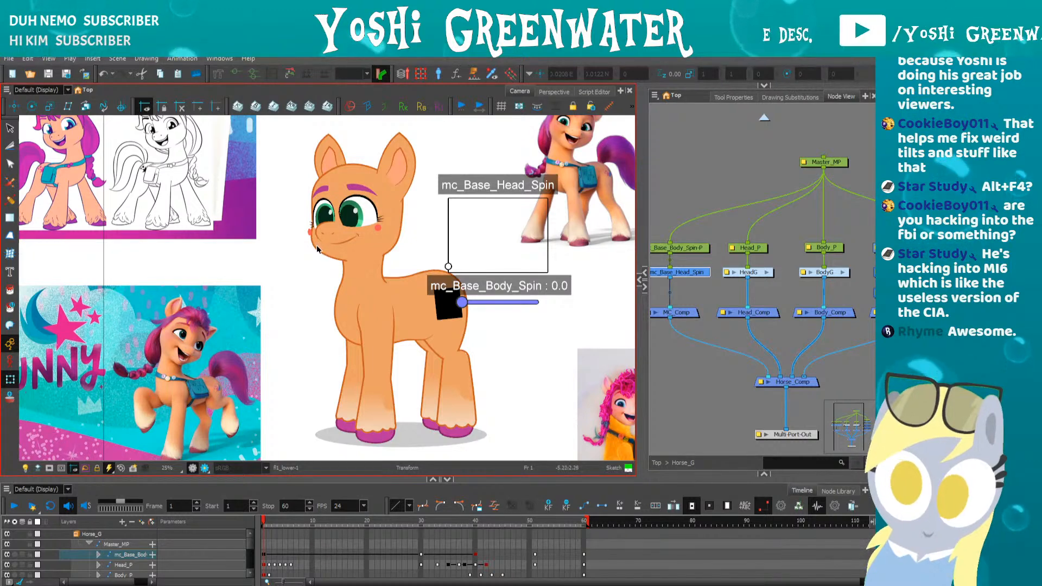
pyautogui.scroll(1, 318, 246)
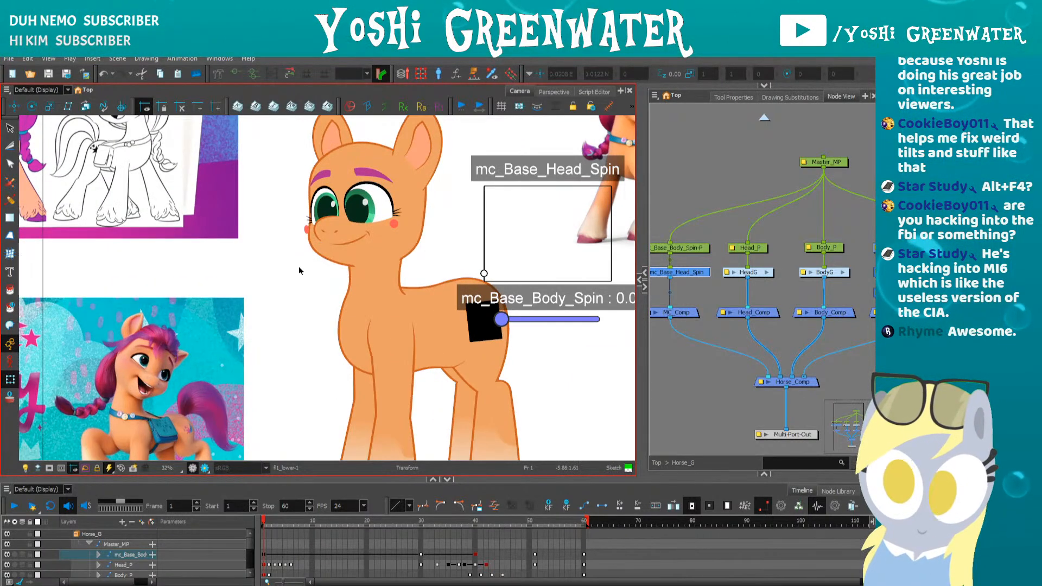
pyautogui.moveTo(324, 322); pyautogui.dragTo(287, 372)
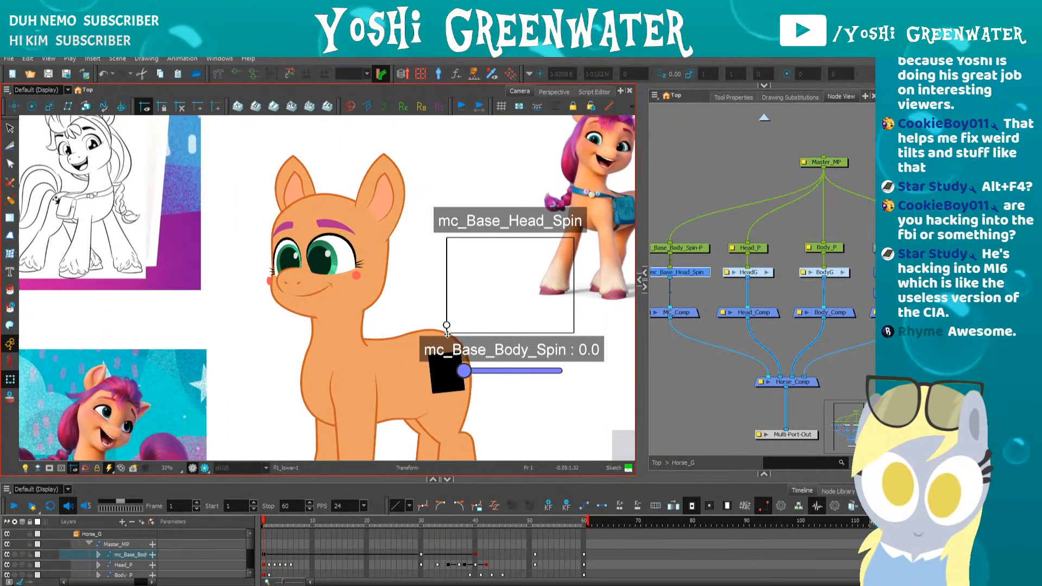
pyautogui.moveTo(446, 332); pyautogui.dragTo(565, 288)
# - Open the Master Controller Grid Wizard, try the Turnaround 180deg 9x3 preset and load Turnaround 180deg Mirrored 10x3
pyautogui.click(408, 107)
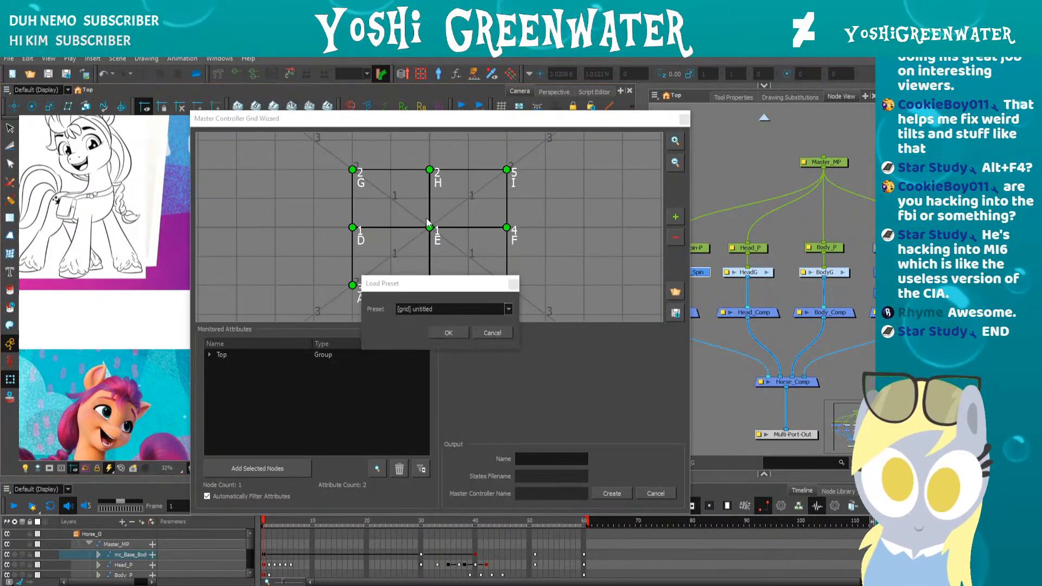
pyautogui.click(421, 307)
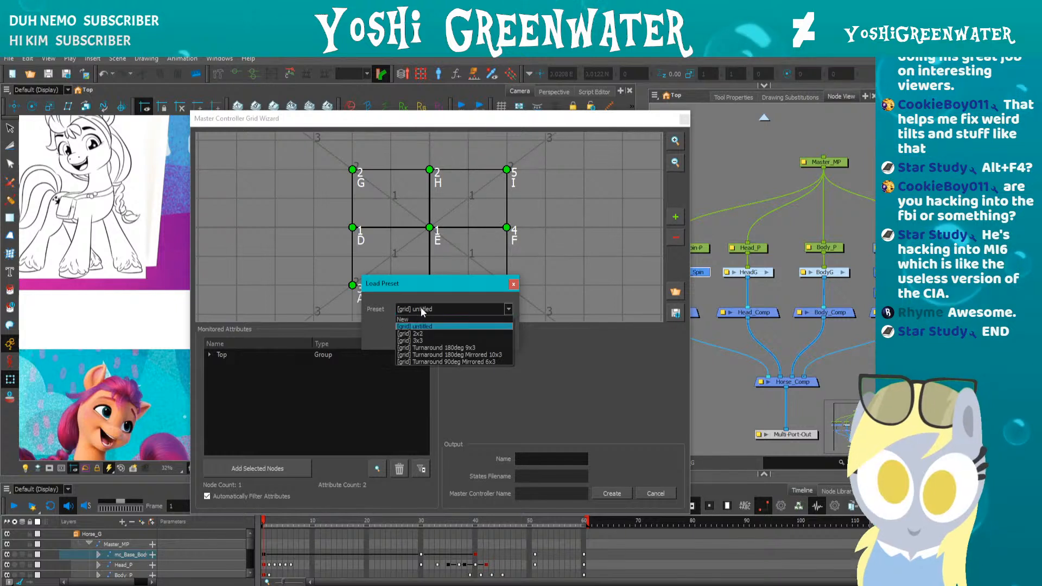
pyautogui.click(419, 345)
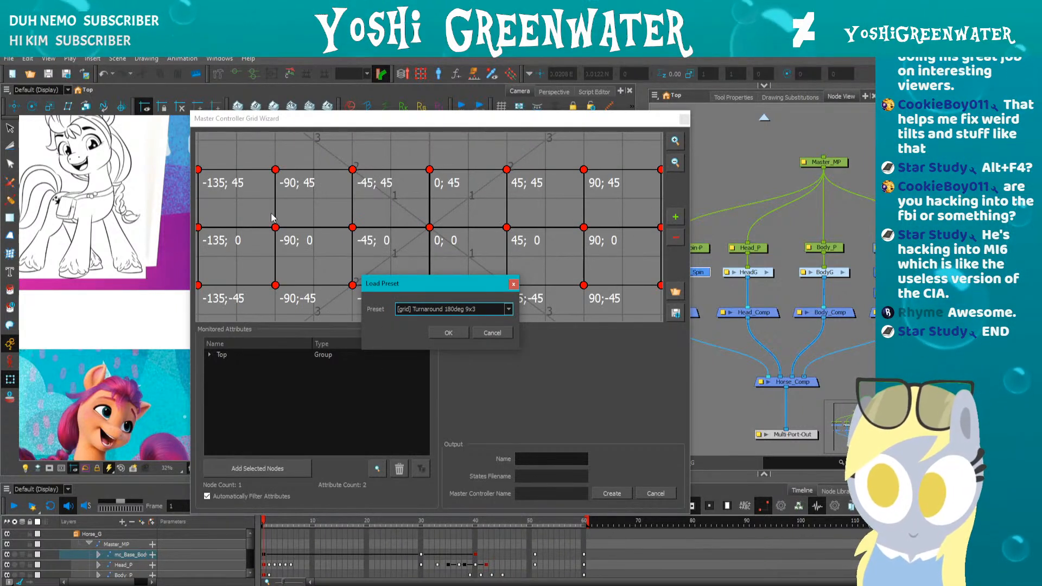
pyautogui.click(409, 311)
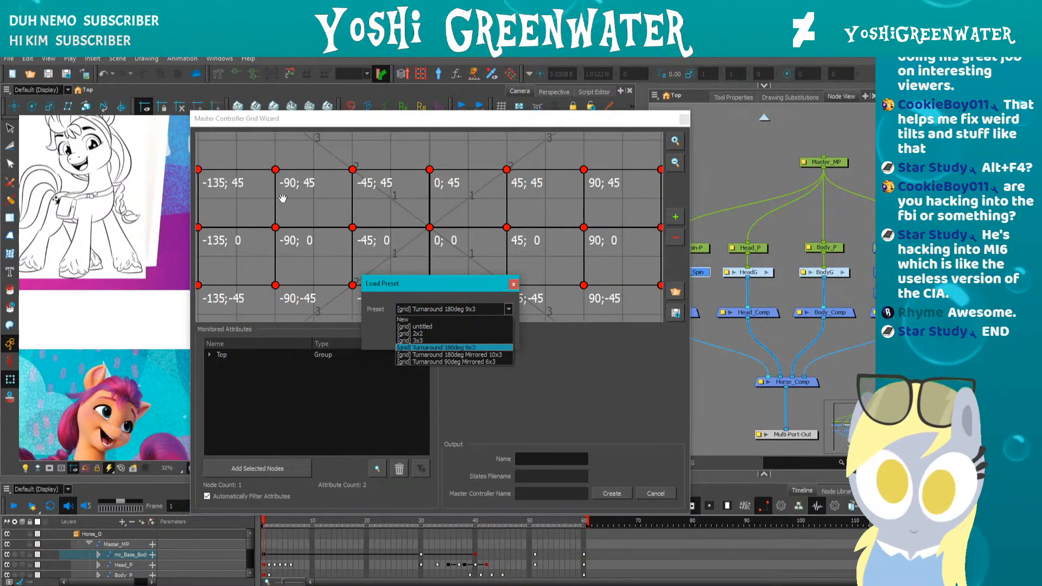
pyautogui.click(406, 355)
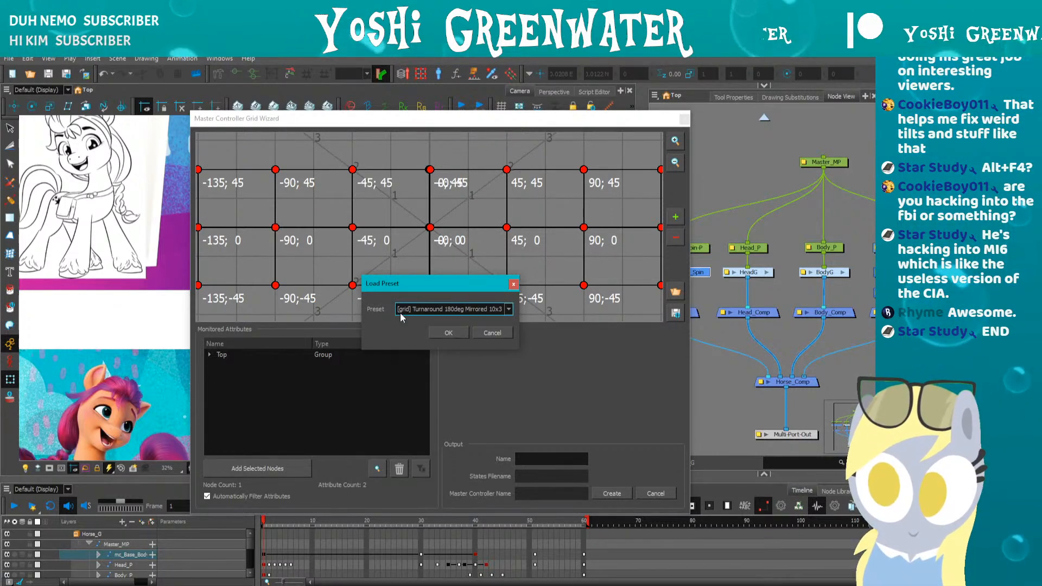
pyautogui.moveTo(409, 284); pyautogui.dragTo(427, 344)
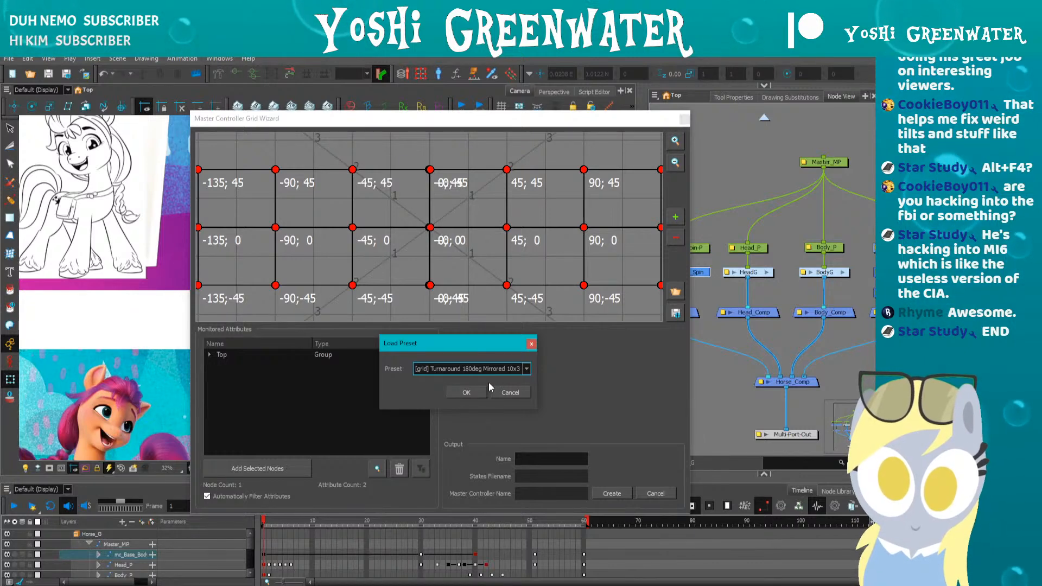
pyautogui.click(466, 392)
# - Examine the overlapping poses at the centre of the turnaround grid and open the frame and label options of the +0; 0 pose
pyautogui.click(676, 141)
pyautogui.click(676, 141)
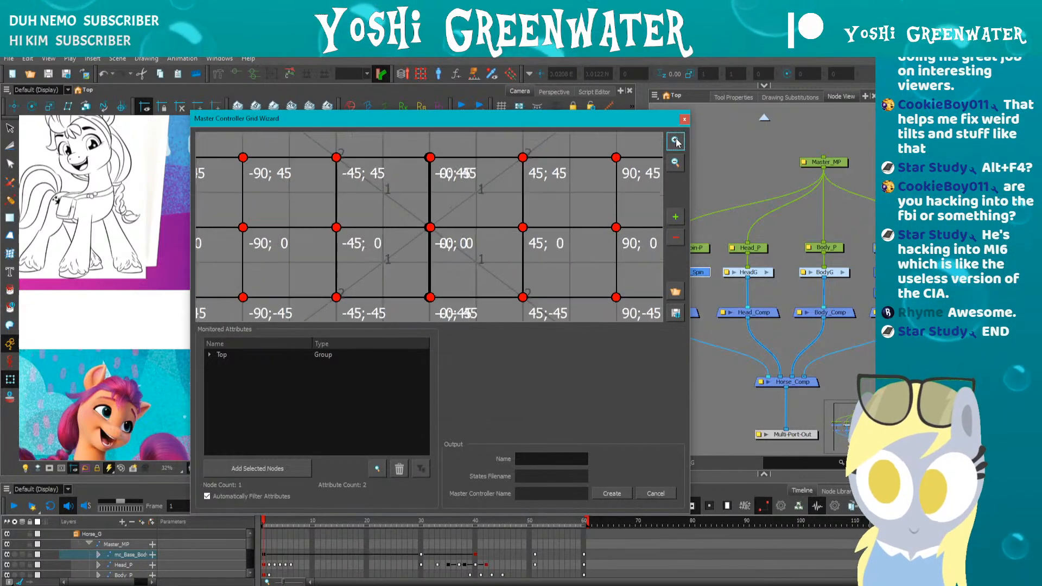
pyautogui.click(675, 141)
pyautogui.click(675, 141)
pyautogui.click(676, 141)
pyautogui.click(676, 141)
pyautogui.click(433, 227)
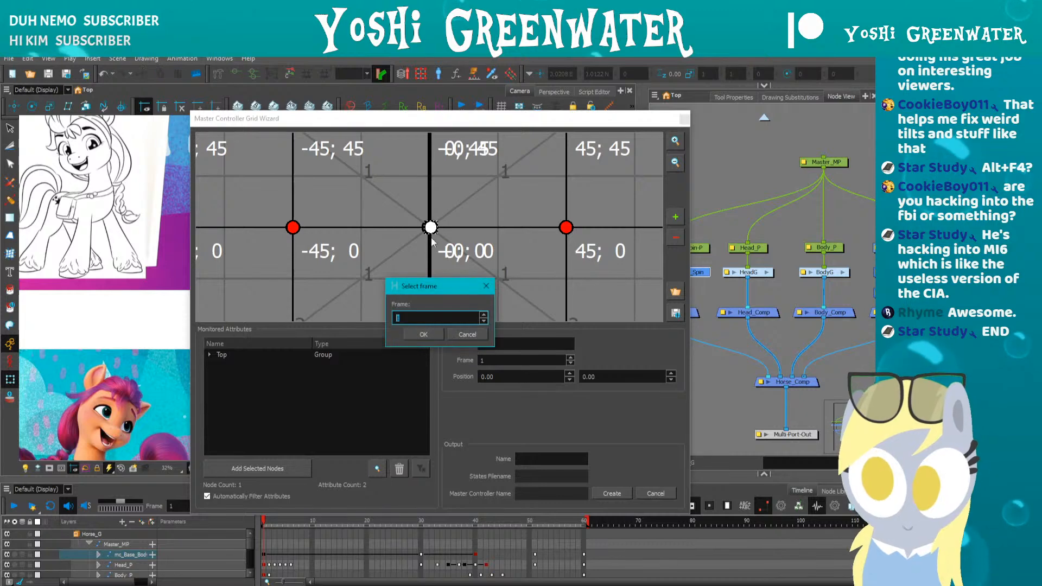
pyautogui.press('Return')
pyautogui.rightClick(427, 228)
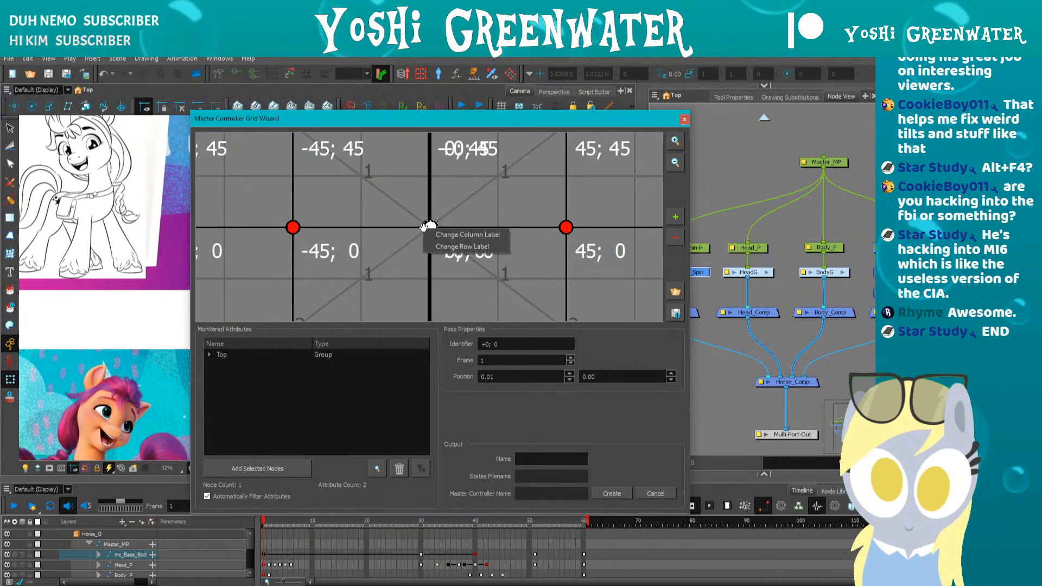
pyautogui.click(426, 228)
pyautogui.doubleClick(428, 228)
pyautogui.click(466, 335)
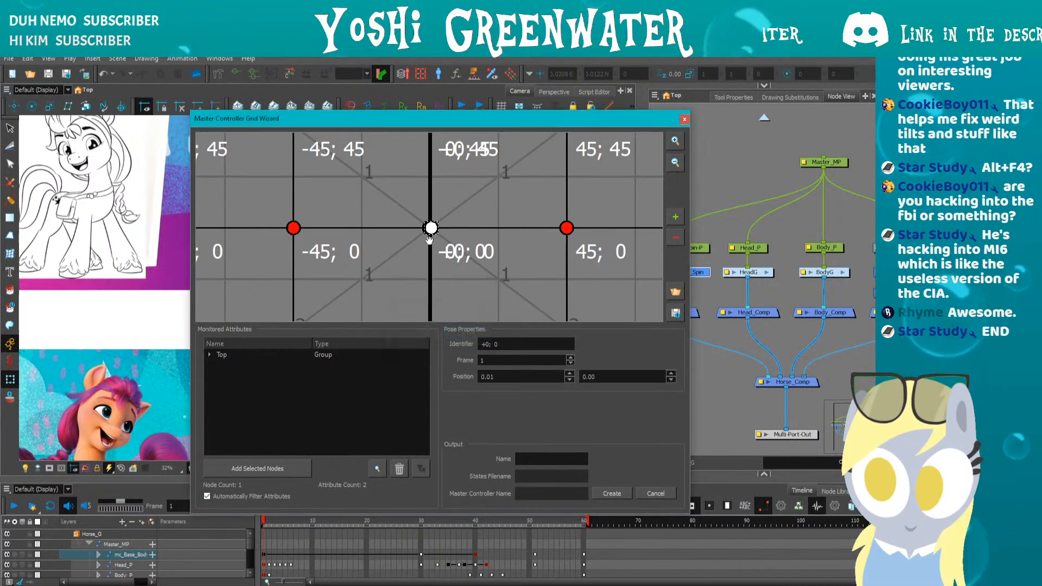
# - Review the wider turnaround grid, reopen the +0; 0 pose's frame setting and close the wizard without creating a controller
pyautogui.scroll(-4, 430, 231)
pyautogui.scroll(1, 429, 235)
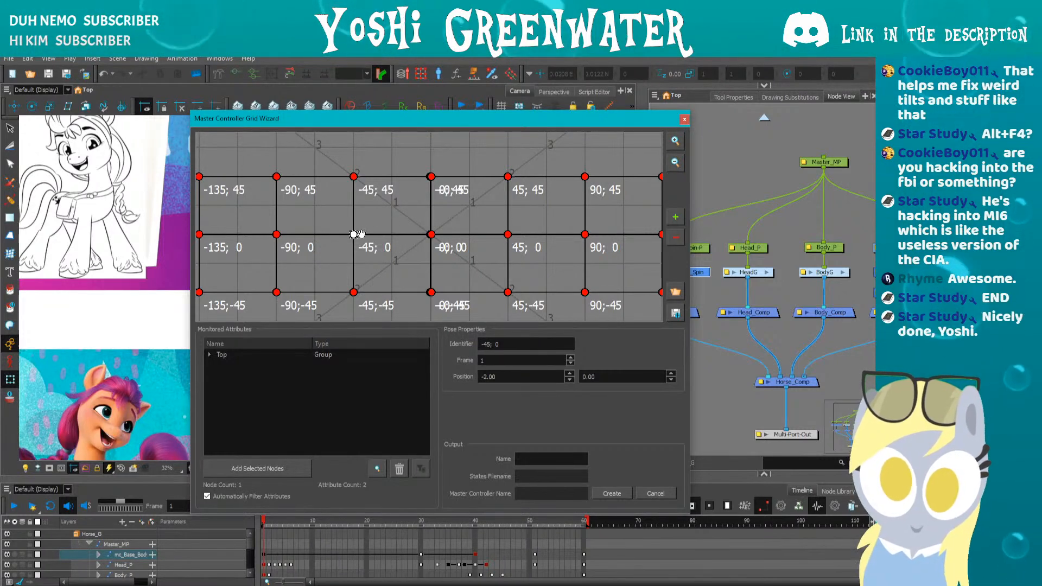
pyautogui.doubleClick(433, 234)
pyautogui.click(461, 336)
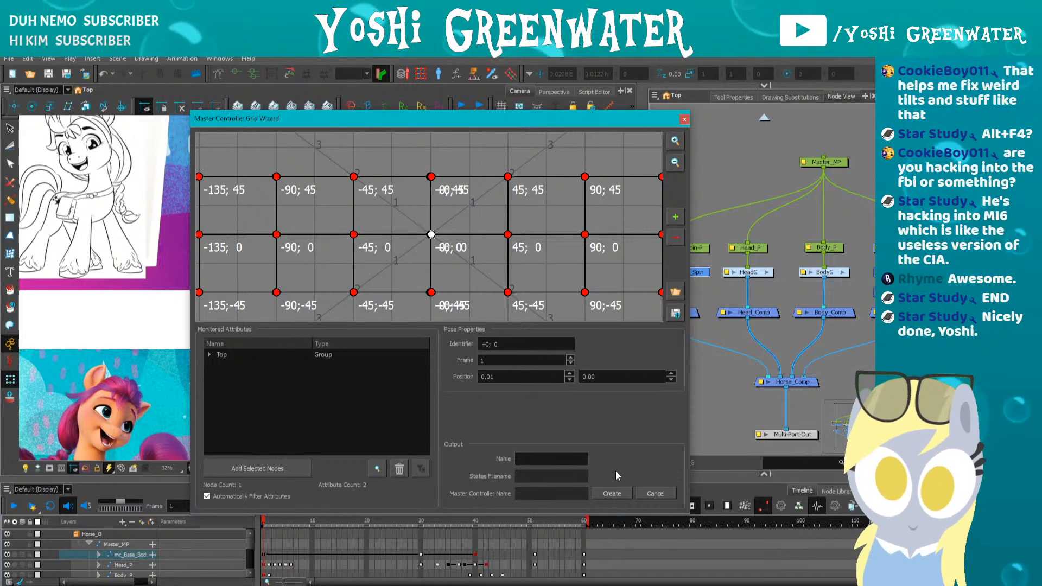
pyautogui.click(651, 493)
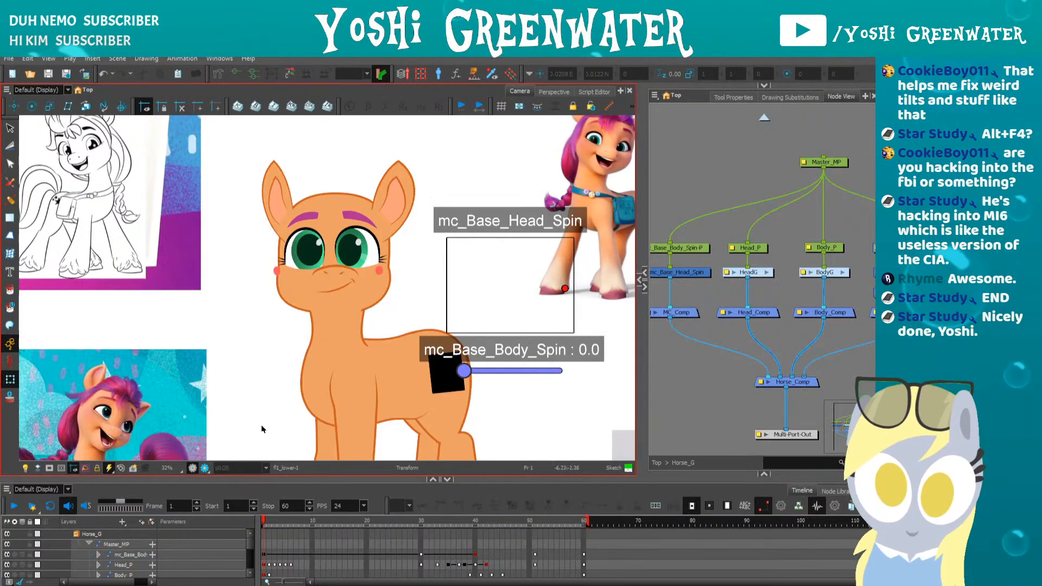
# - Play back the animation to review the pony's head and body poses, stopping within the first few frames
pyautogui.press('Return')
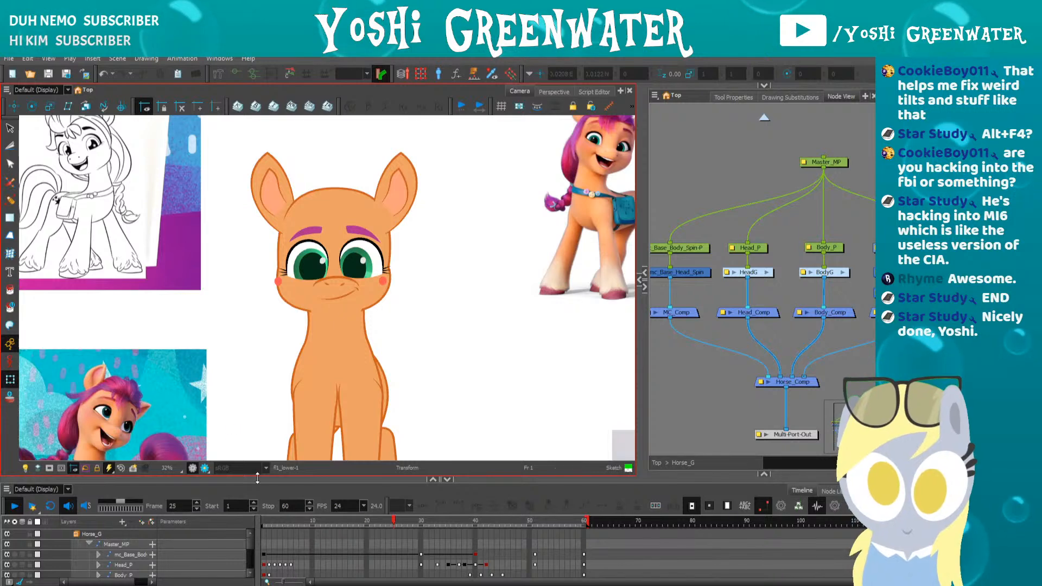
pyautogui.press('Return')
pyautogui.press('Return')
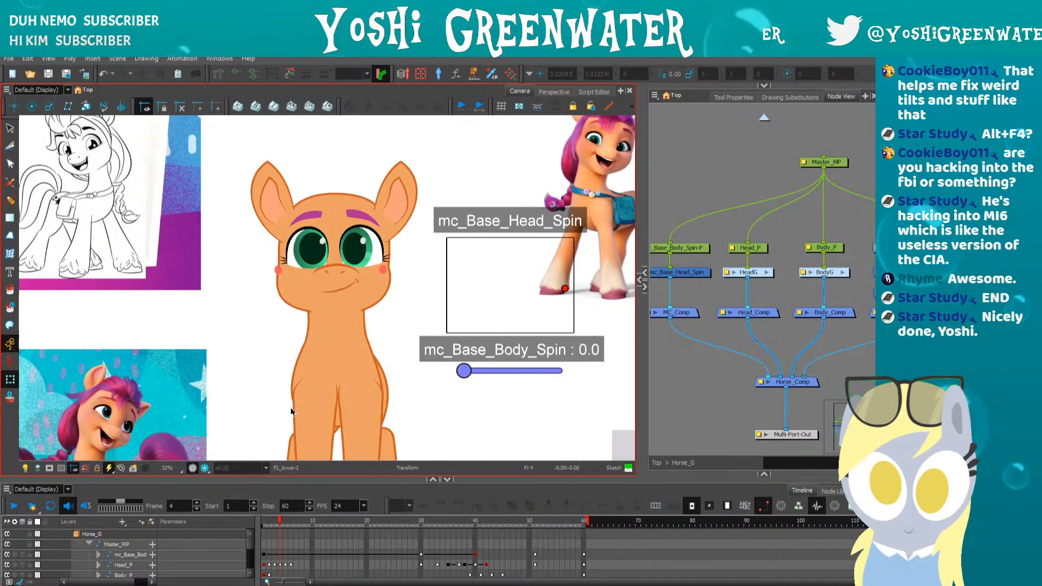
# - Go to frame 2 and swap the pony's snout drawing for the turned snout with the side smile
pyautogui.press(',')
pyautogui.press(',')
pyautogui.press('.')
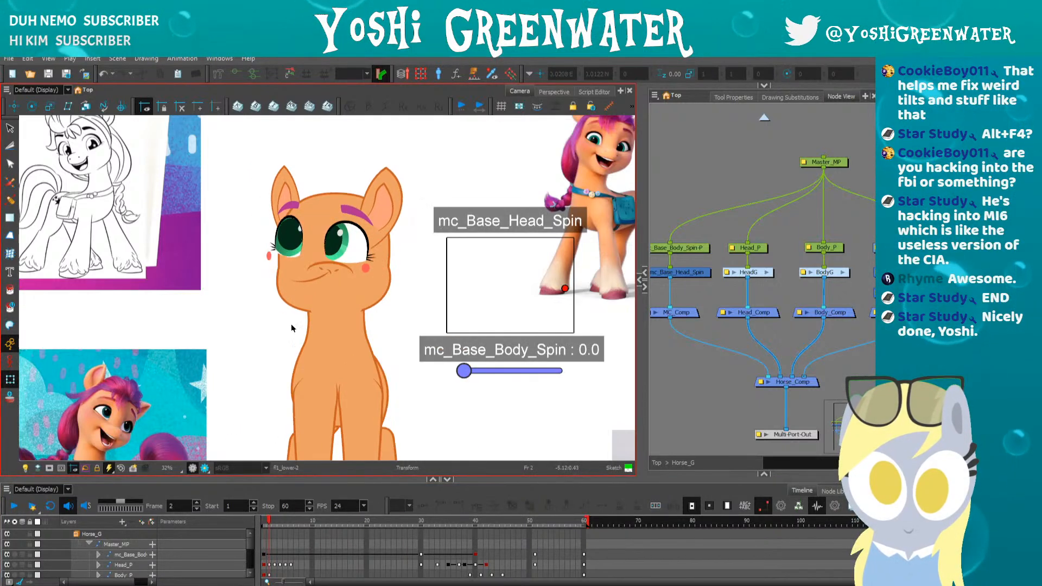
pyautogui.click(315, 266)
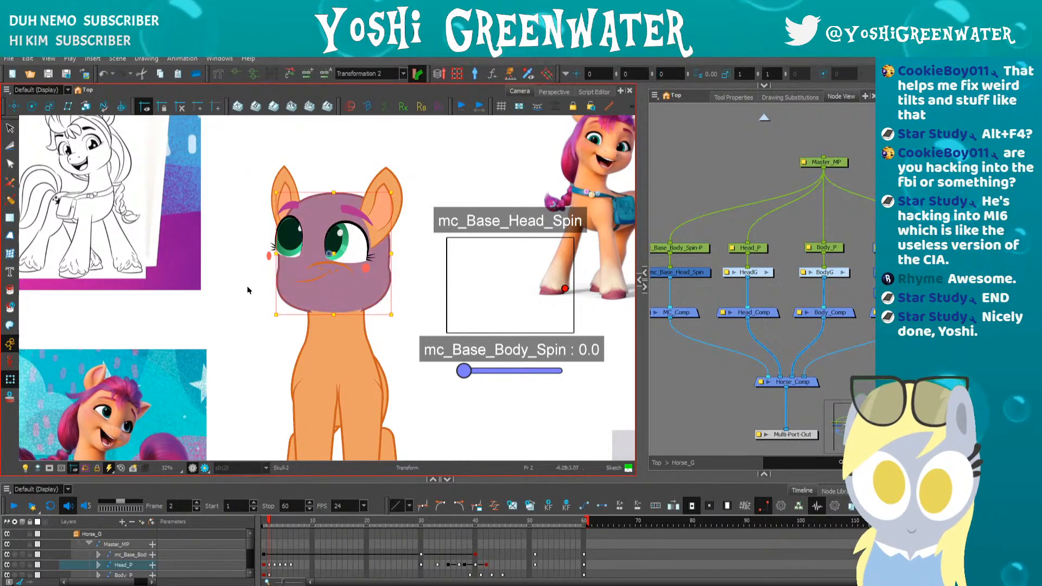
pyautogui.press('[')
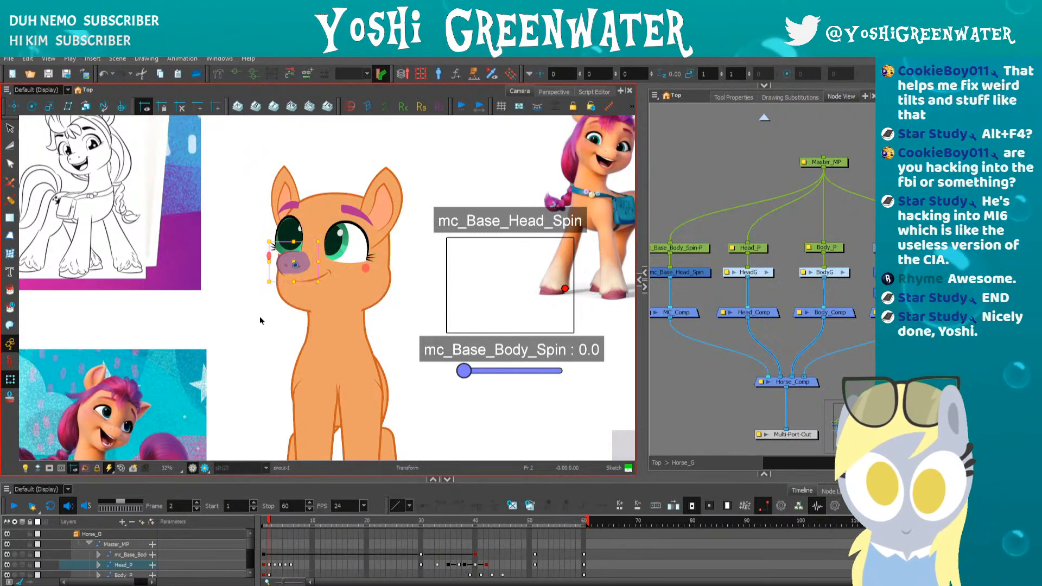
pyautogui.click(250, 333)
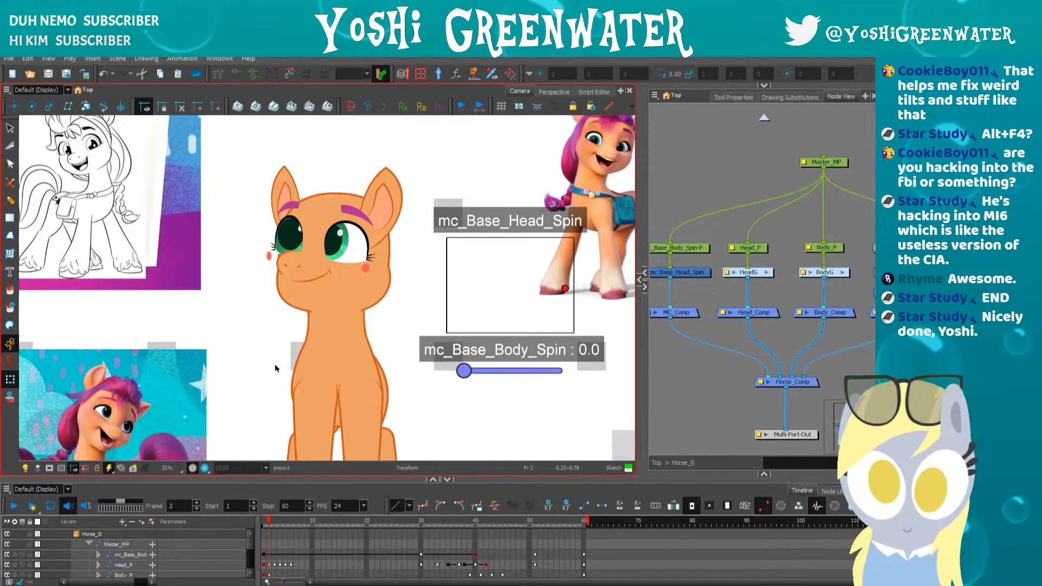
# - Enlarge the timeline, show the whole pony and check the first frames of the head turn one by one
pyautogui.moveTo(274, 479); pyautogui.dragTo(274, 420)
pyautogui.hotkey('shift', 'm')
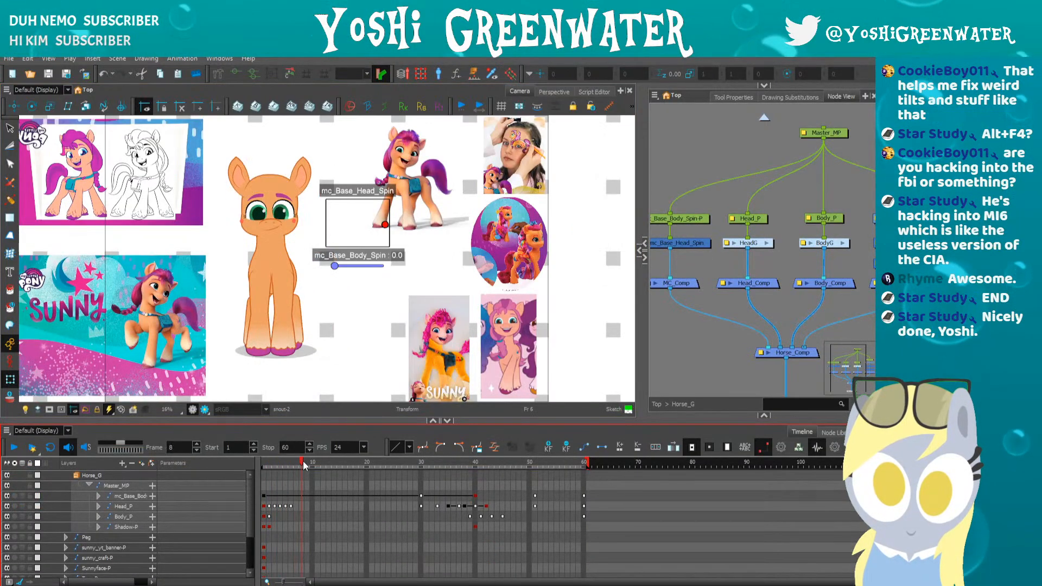
pyautogui.press('.')
pyautogui.press('.')
pyautogui.press('.')
pyautogui.press('.')
pyautogui.press('.')
pyautogui.press('.')
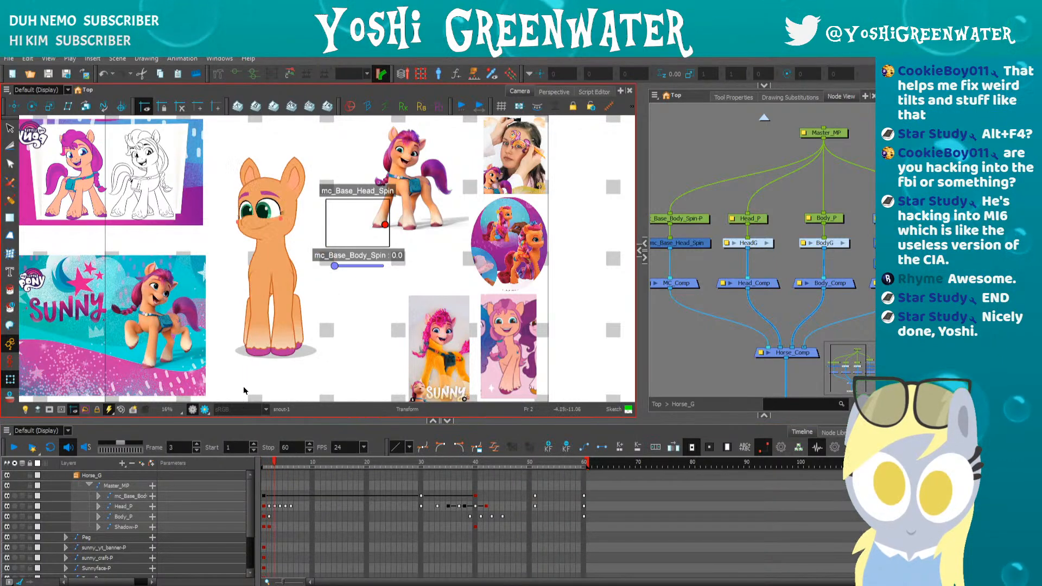